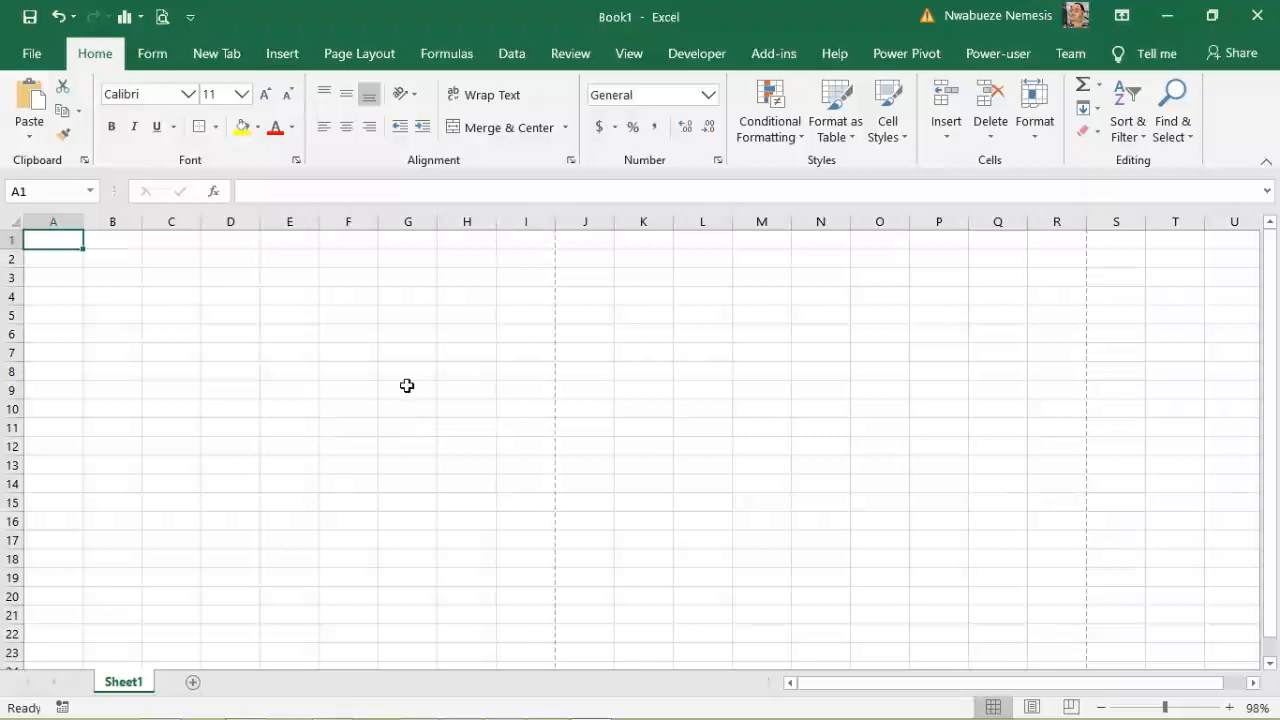
Step: Set the paper size to A4 and switch the sheet to Page Layout view
click(372, 54)
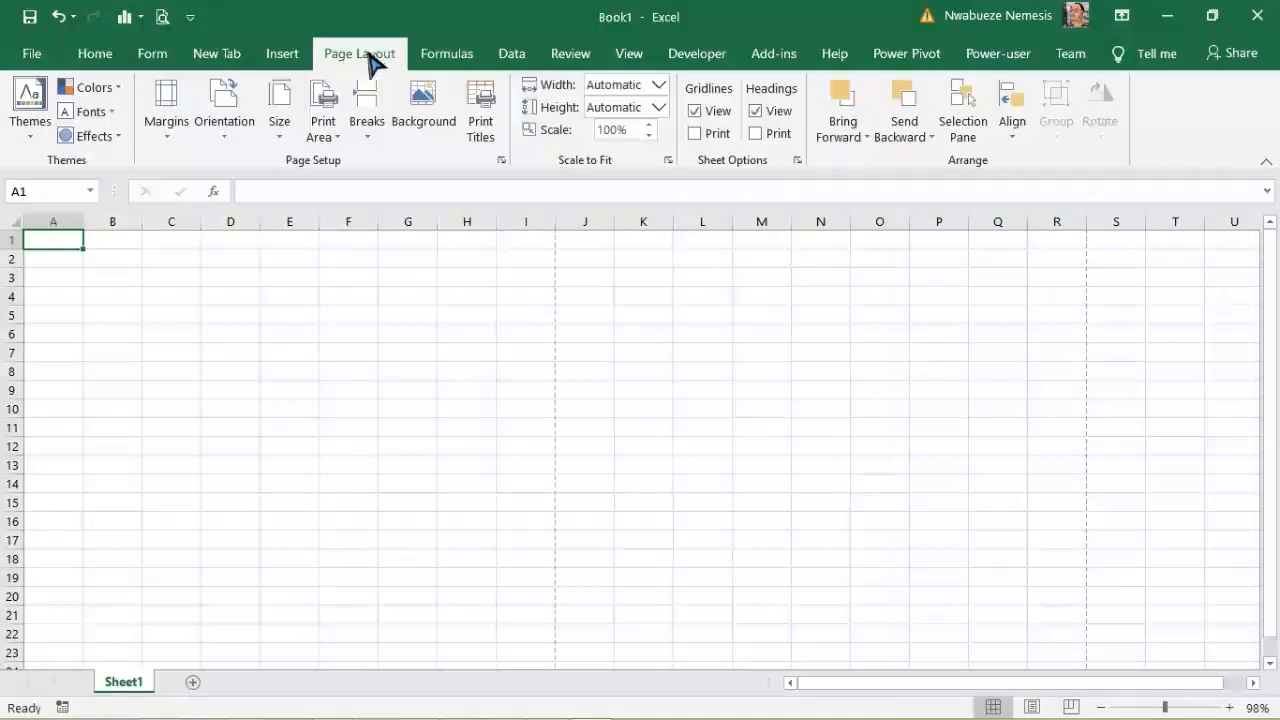
click(284, 112)
click(320, 400)
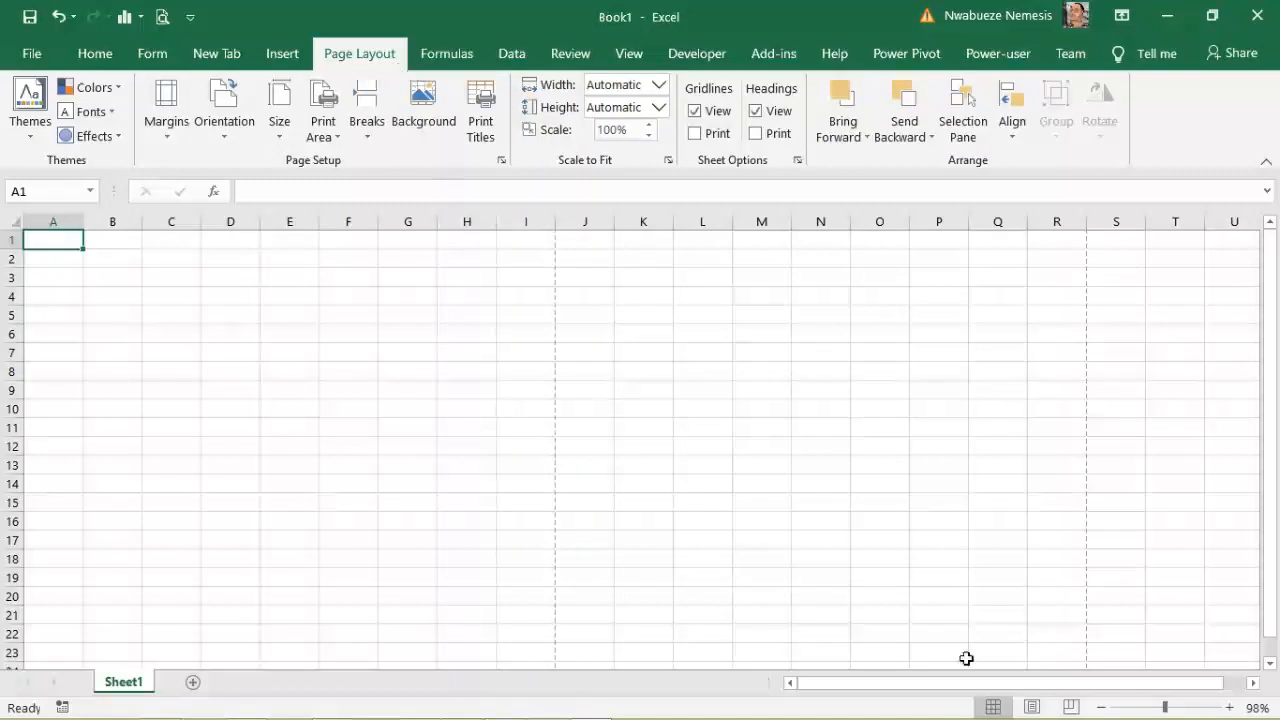
click(1032, 707)
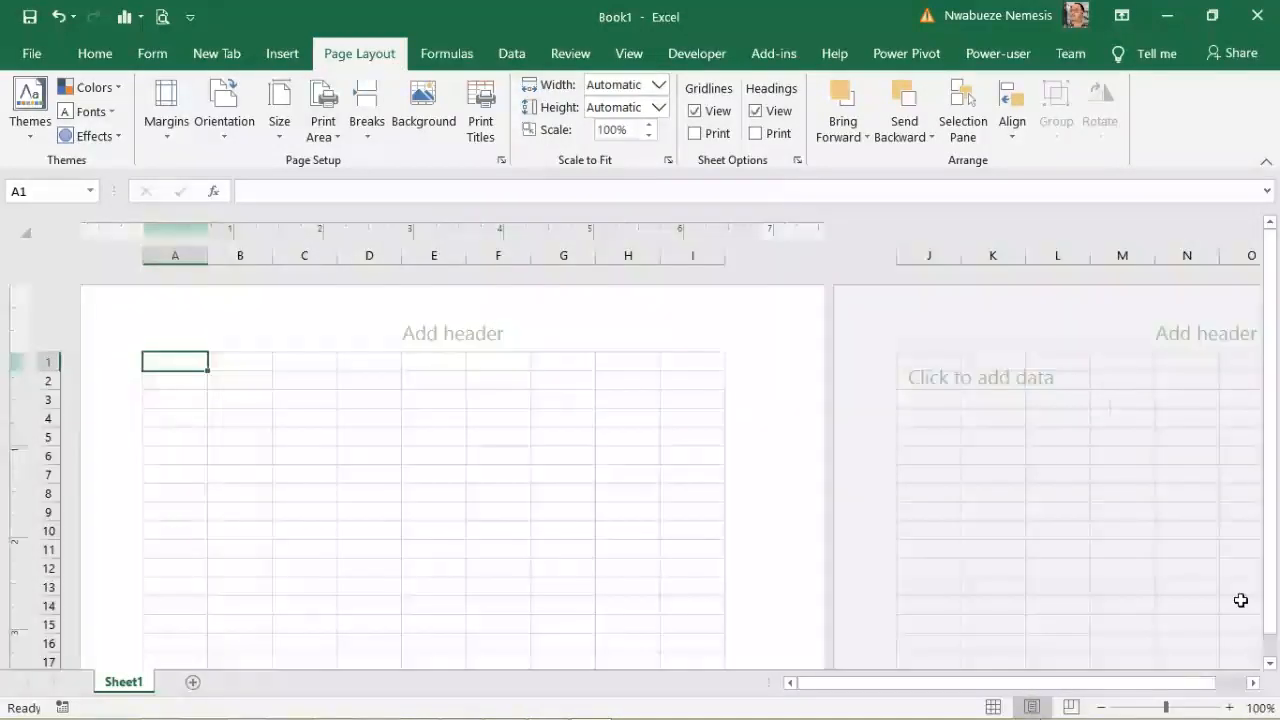
Step: Zoom the sheet out to 70% and merge cells A1:C7 into one centred block
click(1101, 707)
mouse_move(1273, 350)
mouse_down()
mouse_move(1276, 397)
mouse_move(1277, 340)
mouse_up()
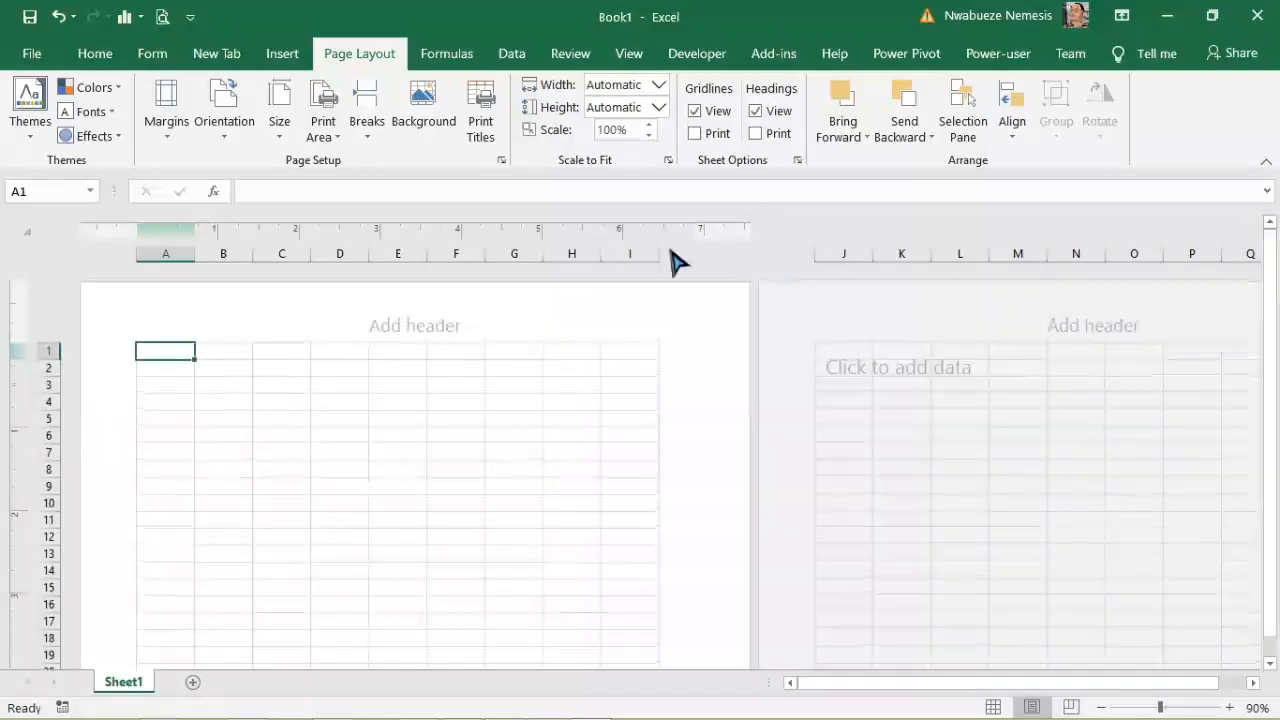
click(1101, 707)
click(1101, 707)
drag(1275, 338, 1274, 336)
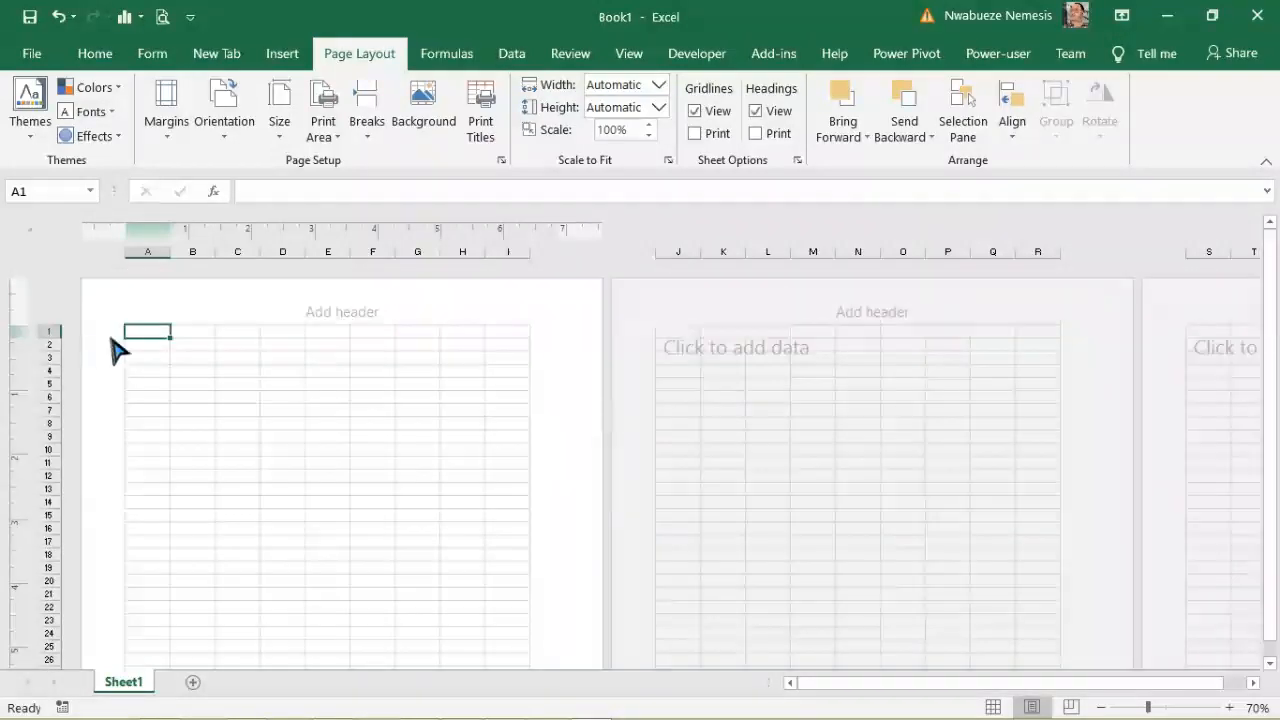
drag(134, 331, 229, 416)
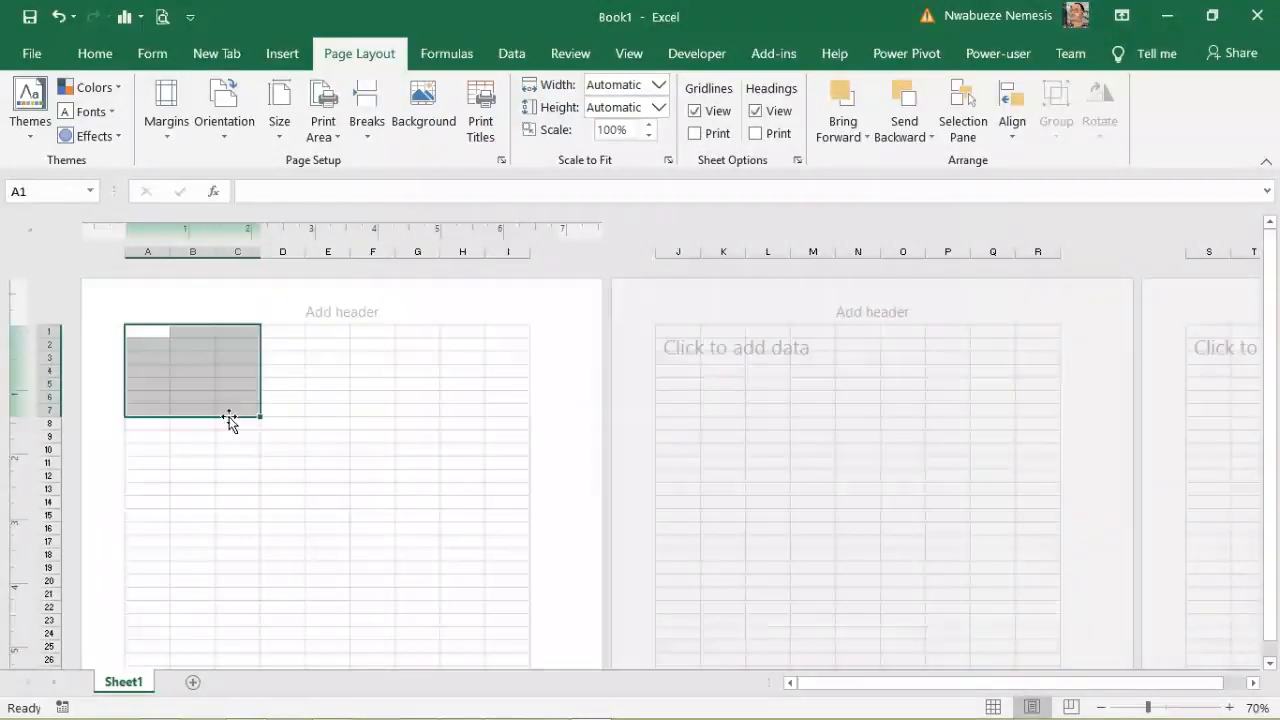
click(95, 53)
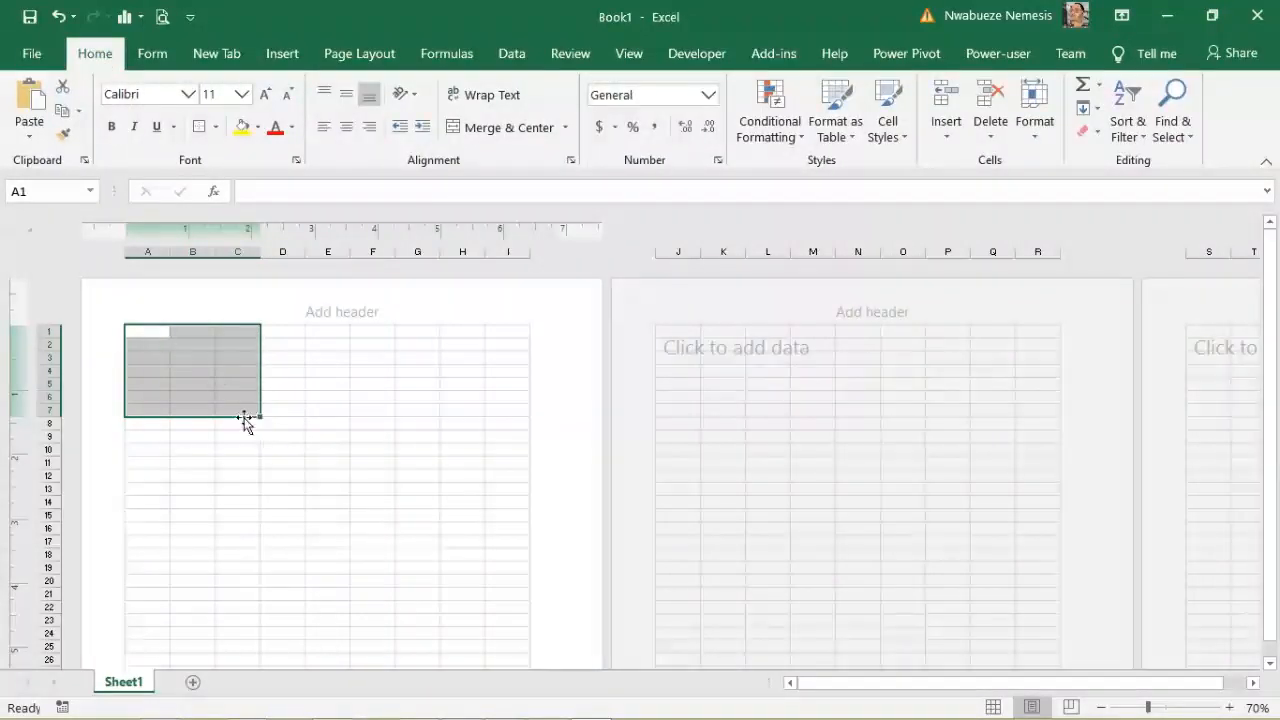
click(482, 130)
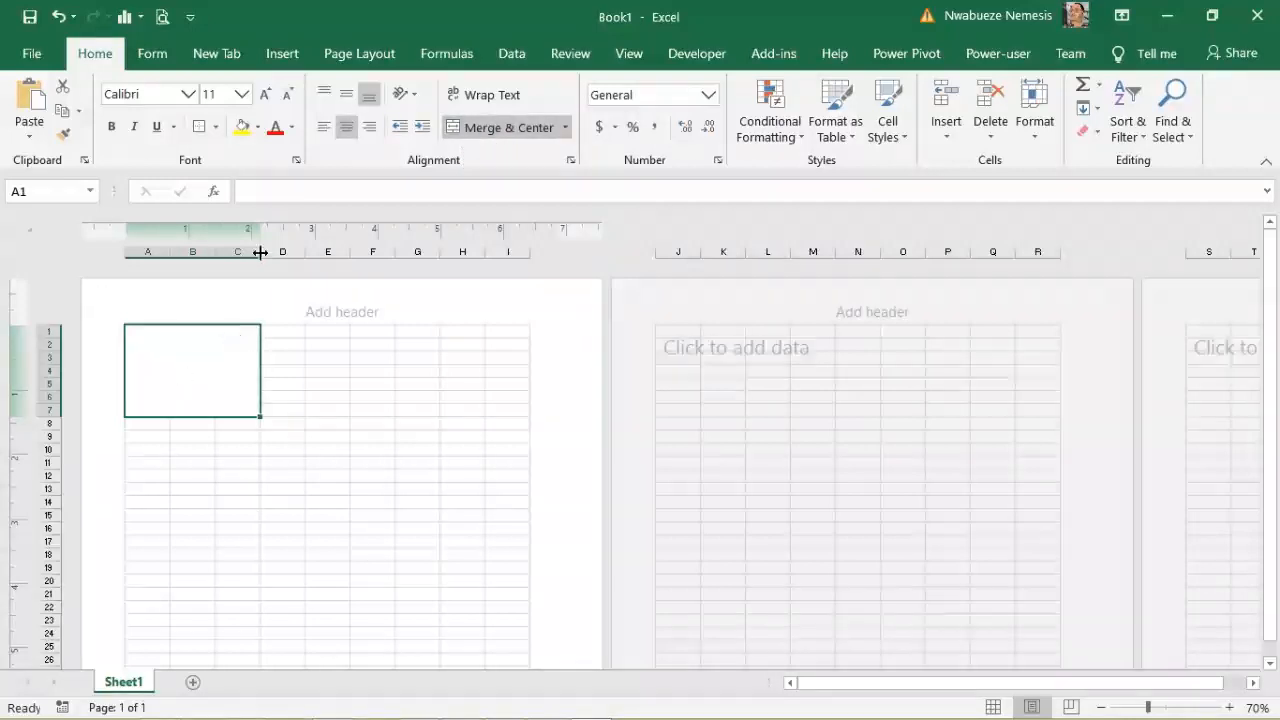
click(287, 56)
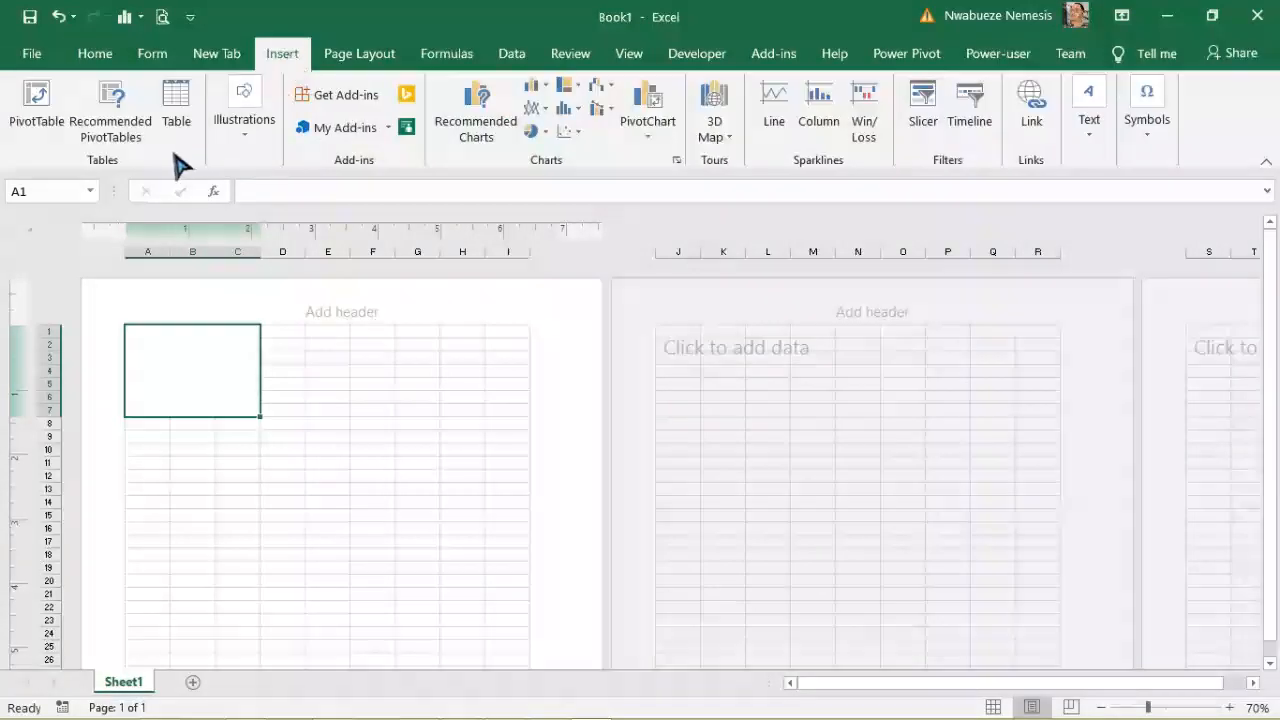
Step: Insert the FC Barcelona crest picture from the Gif files folder on this device
click(244, 120)
click(235, 207)
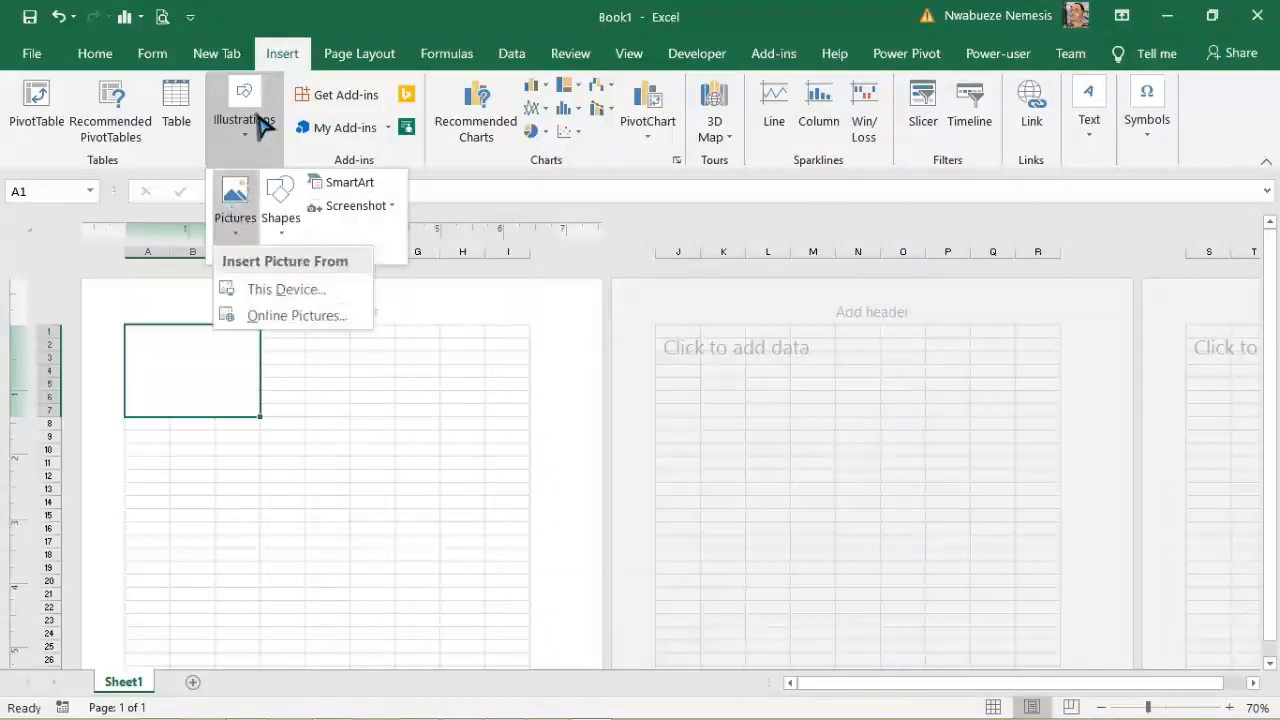
click(275, 290)
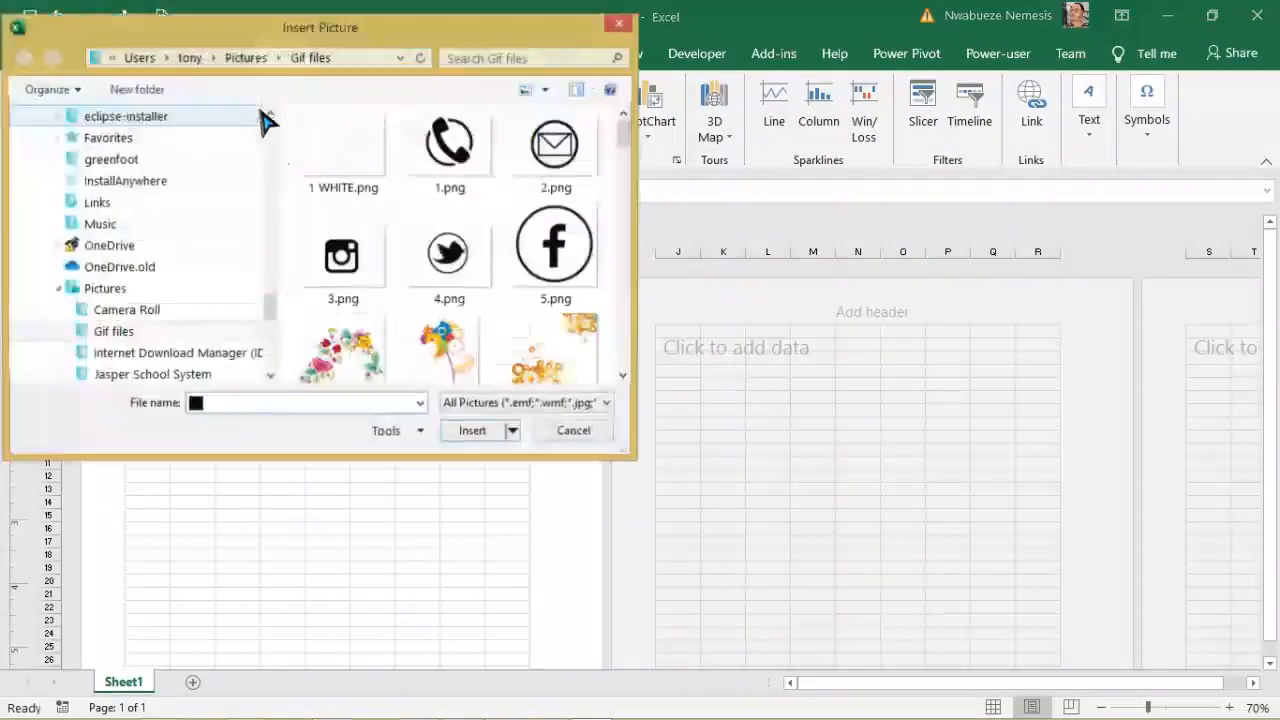
drag(623, 129, 626, 190)
click(380, 338)
click(474, 432)
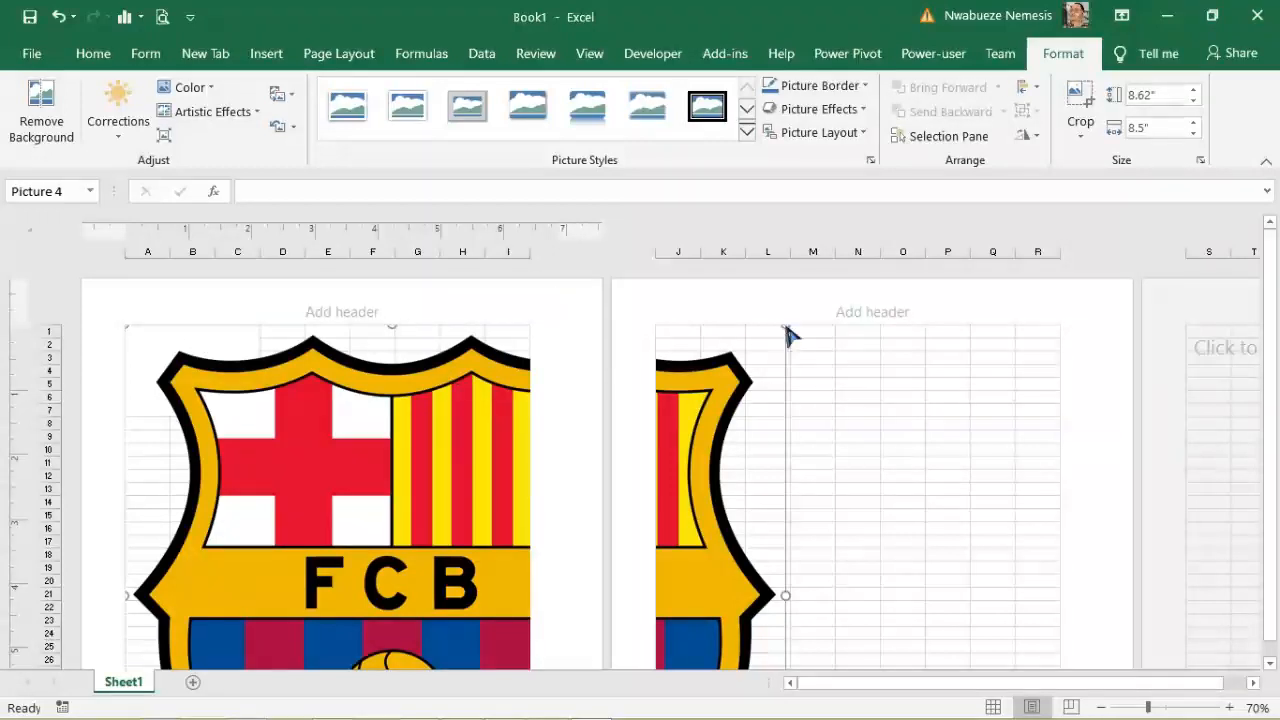
Step: Shrink the FCB crest to about 1.34" × 1.32" and move it into the A1:C7 block
drag(787, 335, 316, 453)
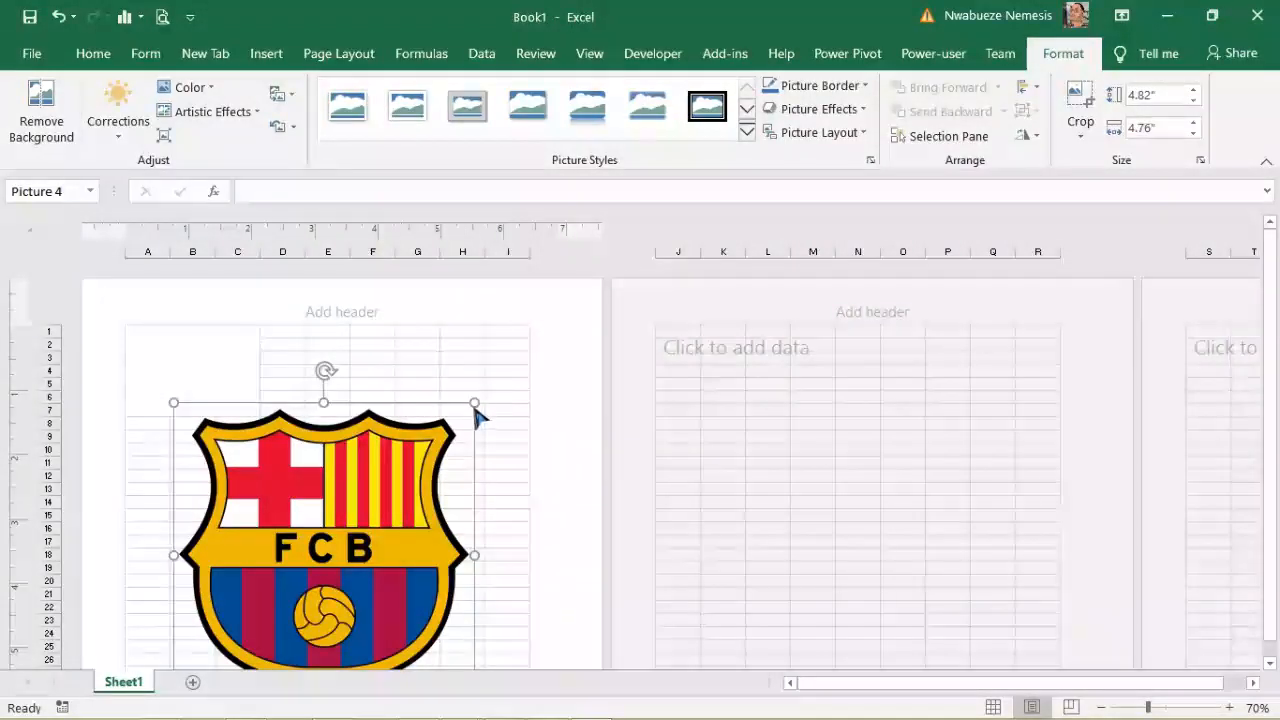
drag(474, 403, 305, 574)
drag(234, 636, 309, 423)
drag(383, 362, 331, 402)
drag(274, 436, 183, 372)
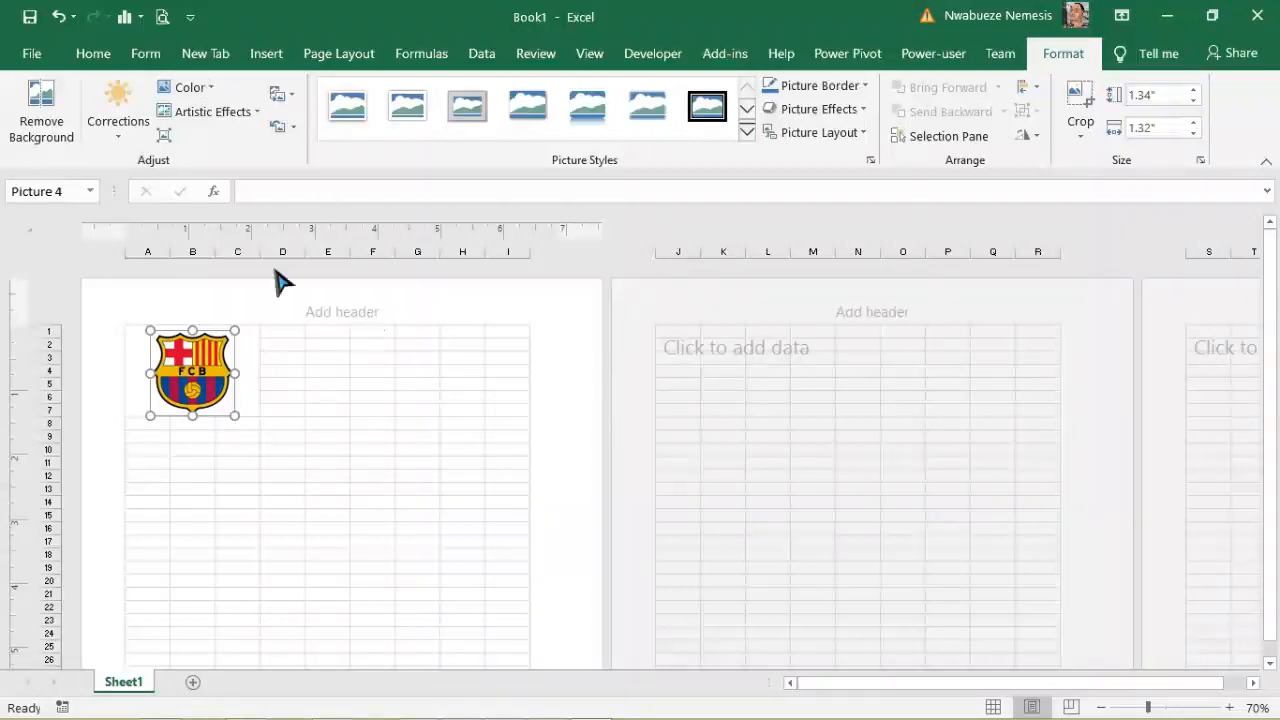
drag(279, 333, 522, 332)
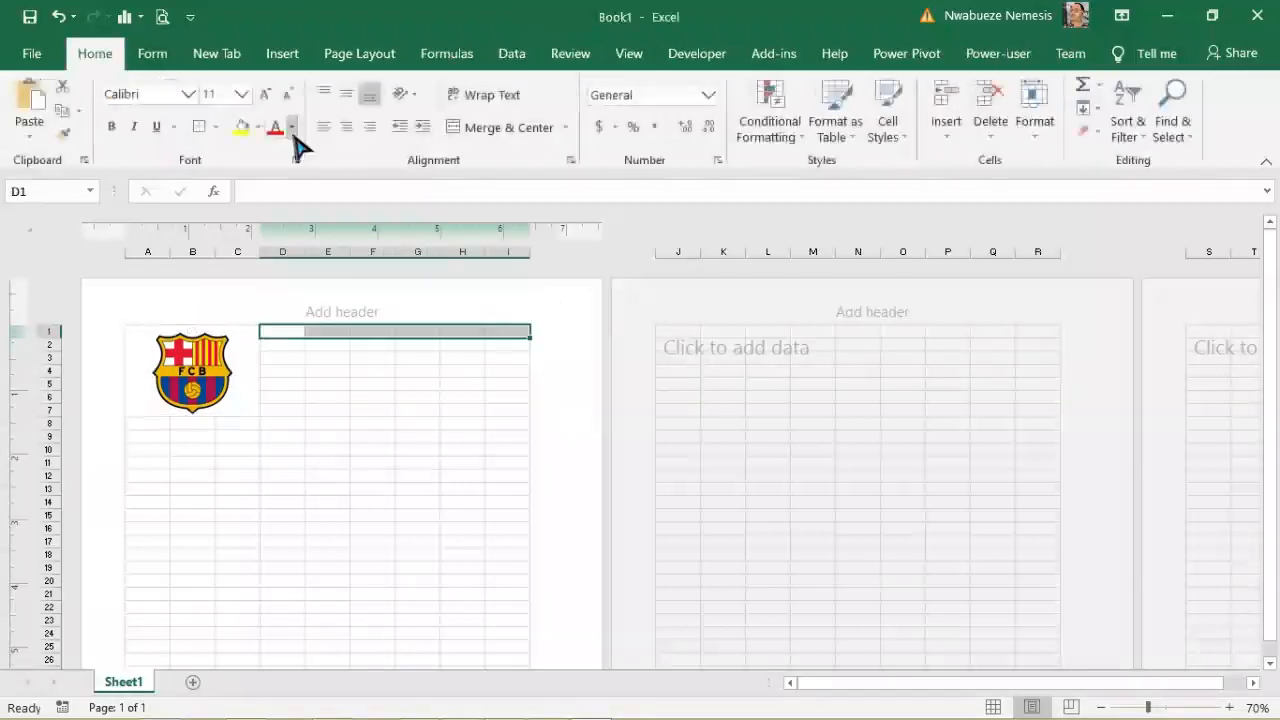
Step: Merge D1:I1, D2:I2 and D3:I3 into single wide cells
click(500, 129)
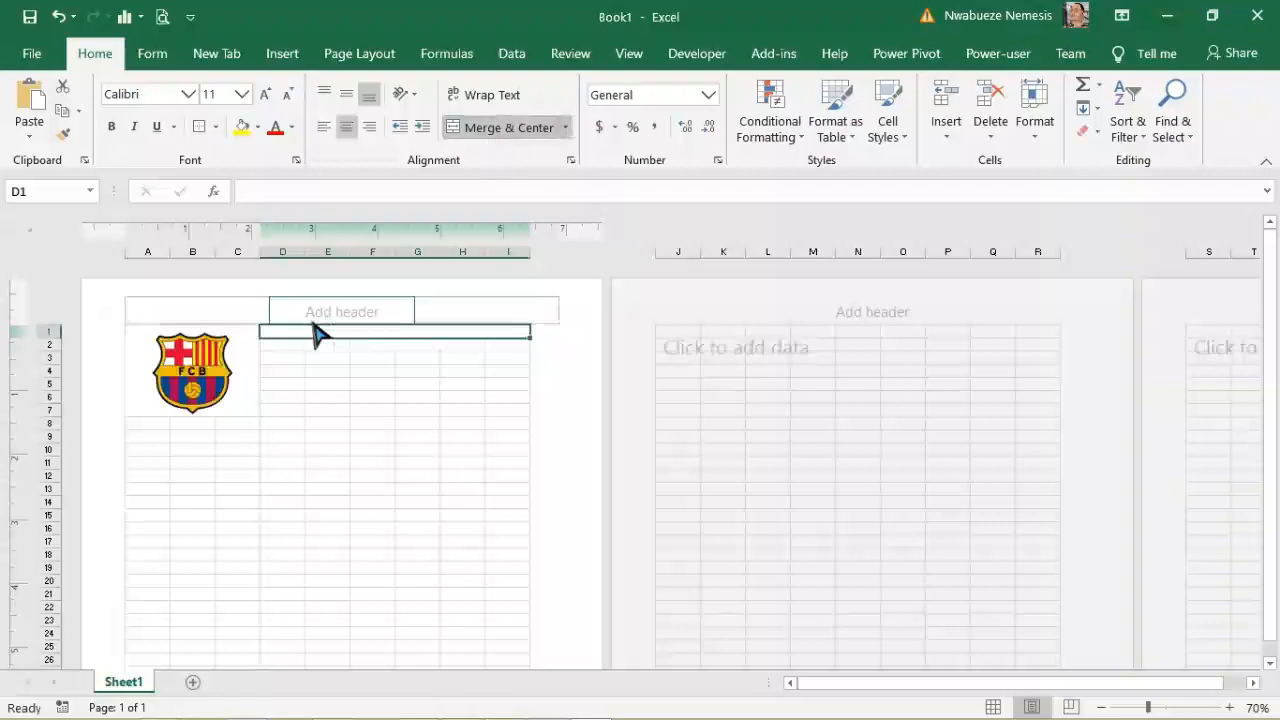
drag(283, 346, 492, 348)
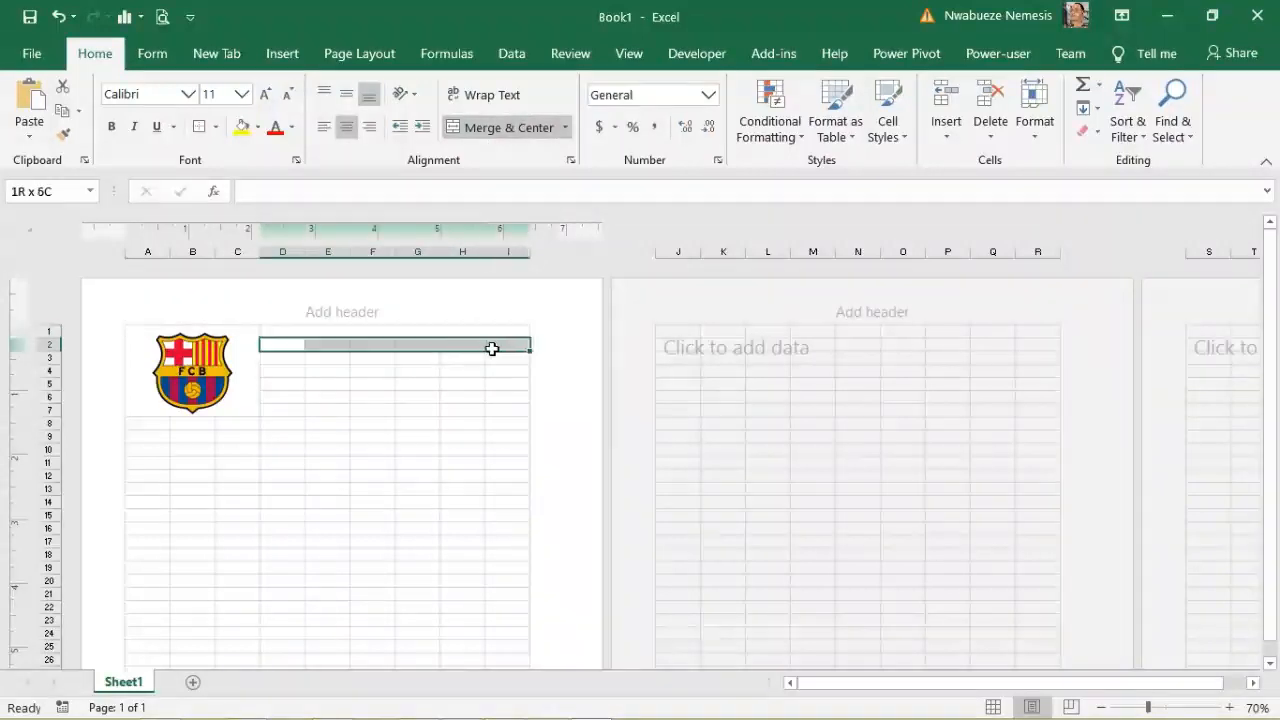
click(490, 129)
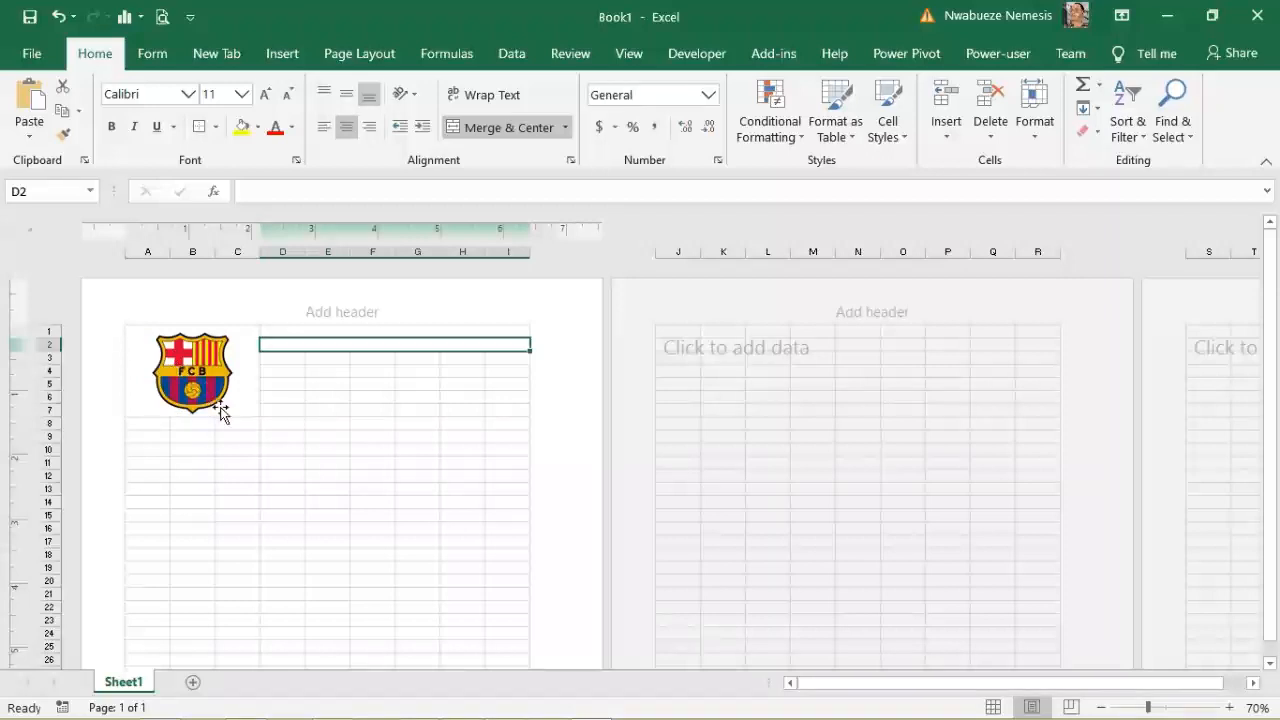
drag(279, 356, 500, 366)
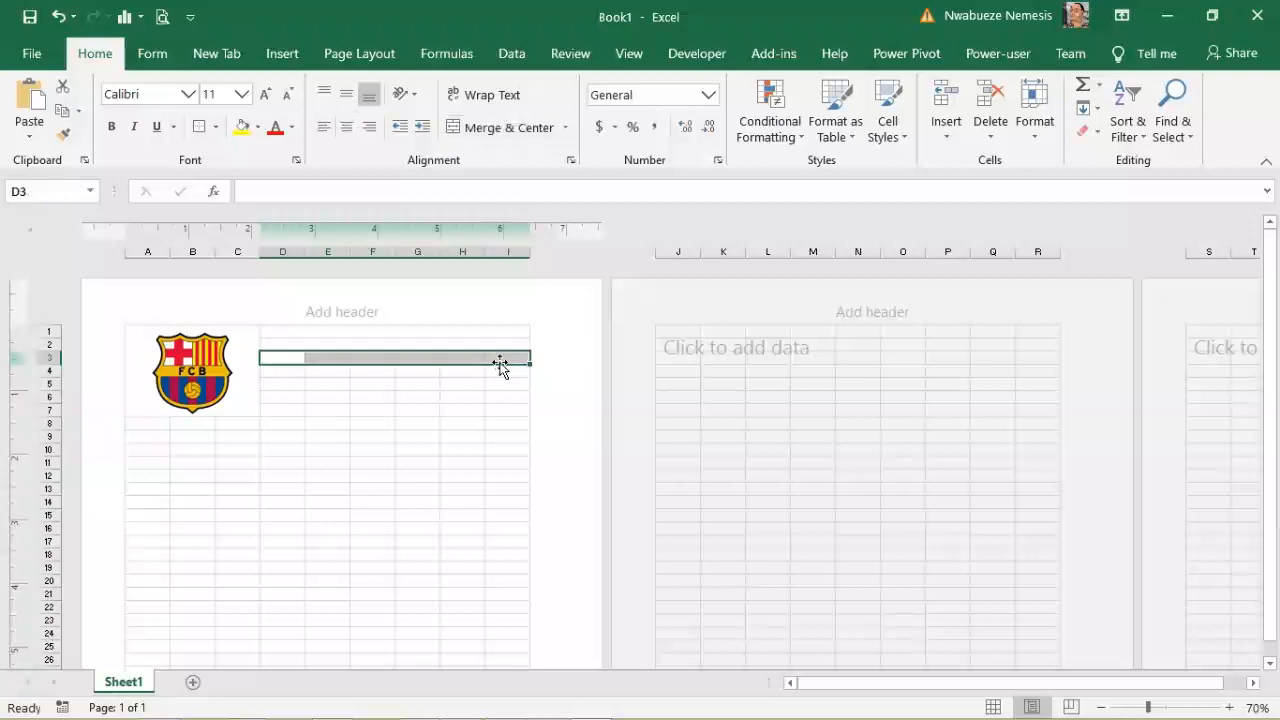
click(509, 130)
Step: Try merging D1:I7 as one block, test it with sample text, then clear and undo it
click(272, 331)
drag(328, 355, 478, 398)
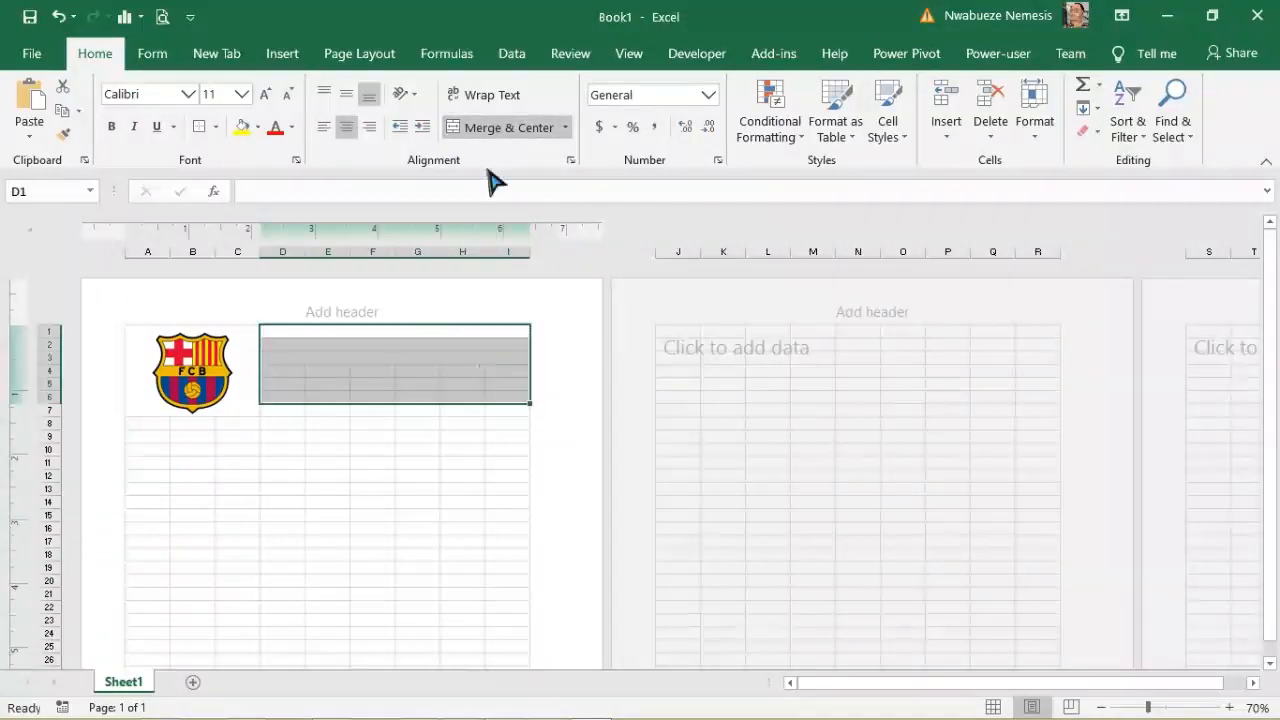
click(487, 135)
click(389, 465)
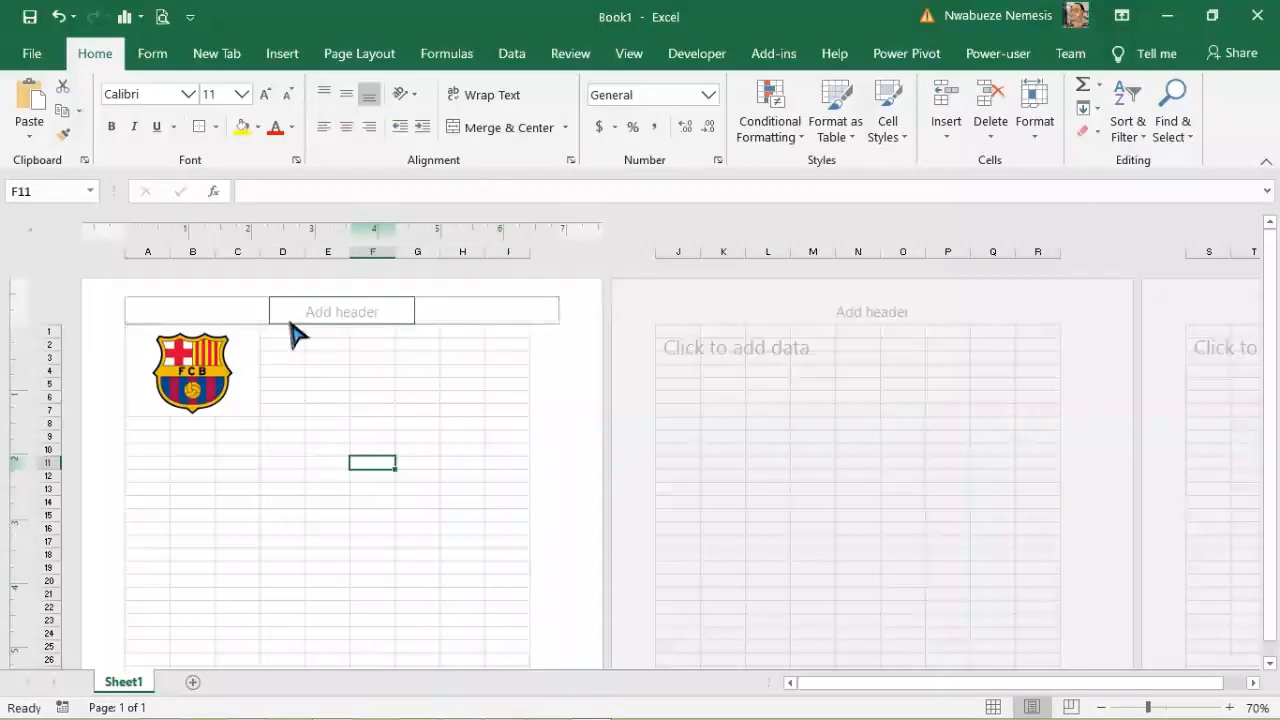
drag(270, 332, 496, 410)
click(503, 130)
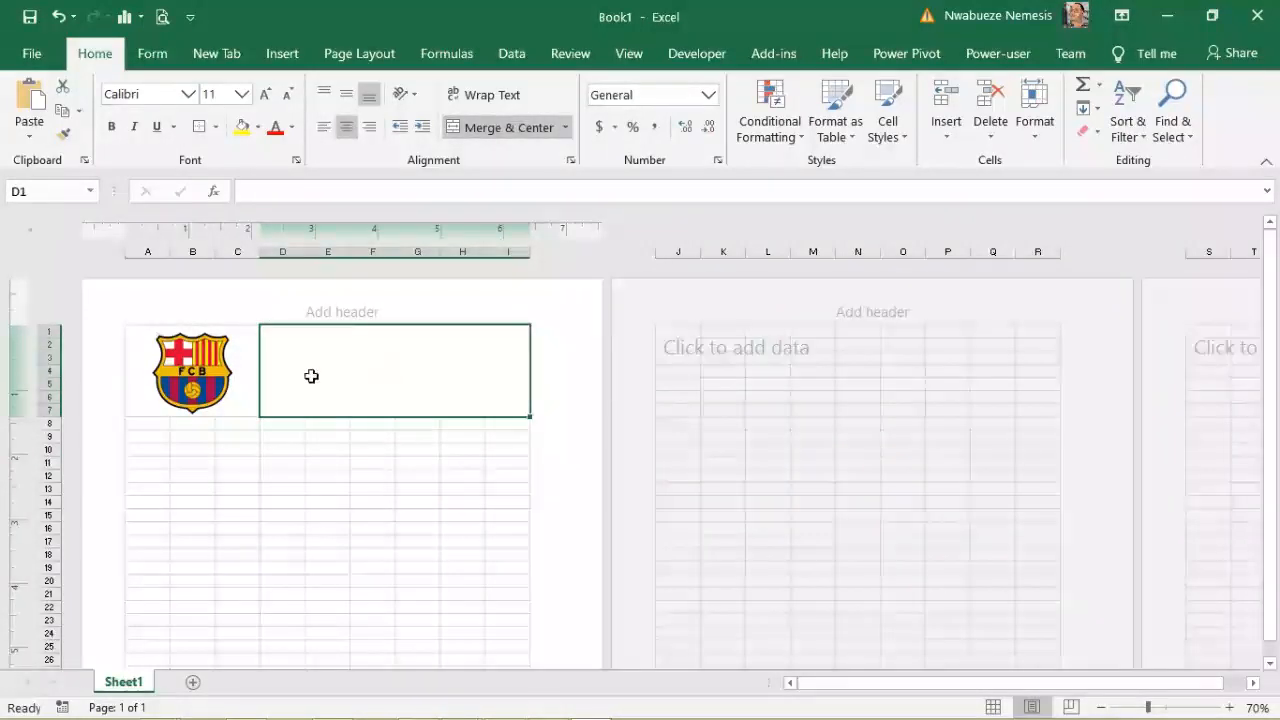
text(hfhgcgxcgcgcchvvhv)
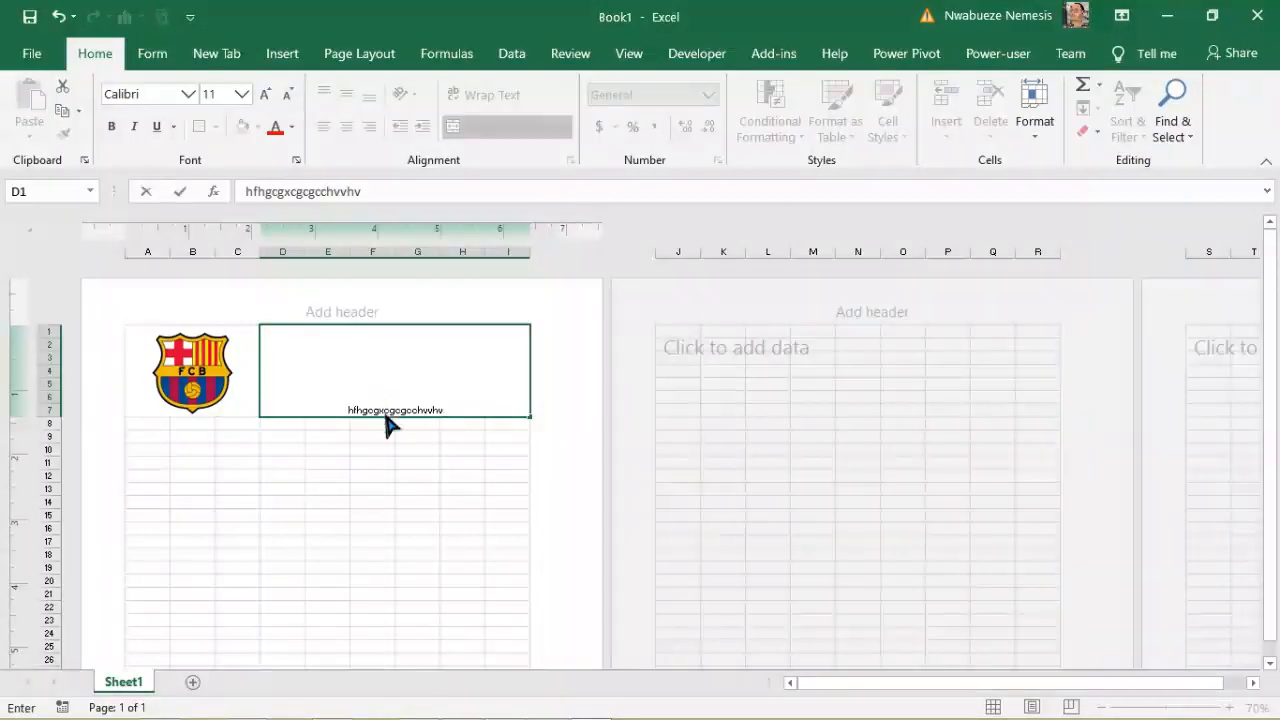
click(391, 474)
click(397, 400)
key(Delete)
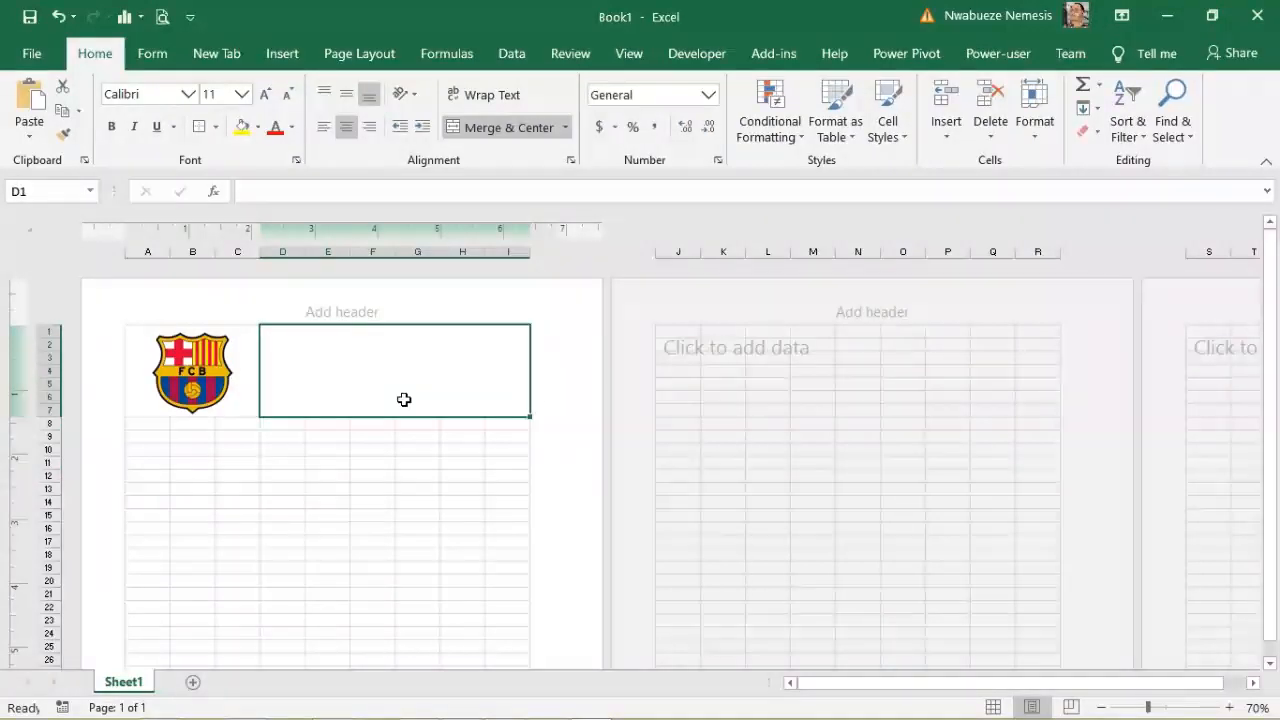
key(ctrl+z)
key(ctrl+z)
key(ctrl+z)
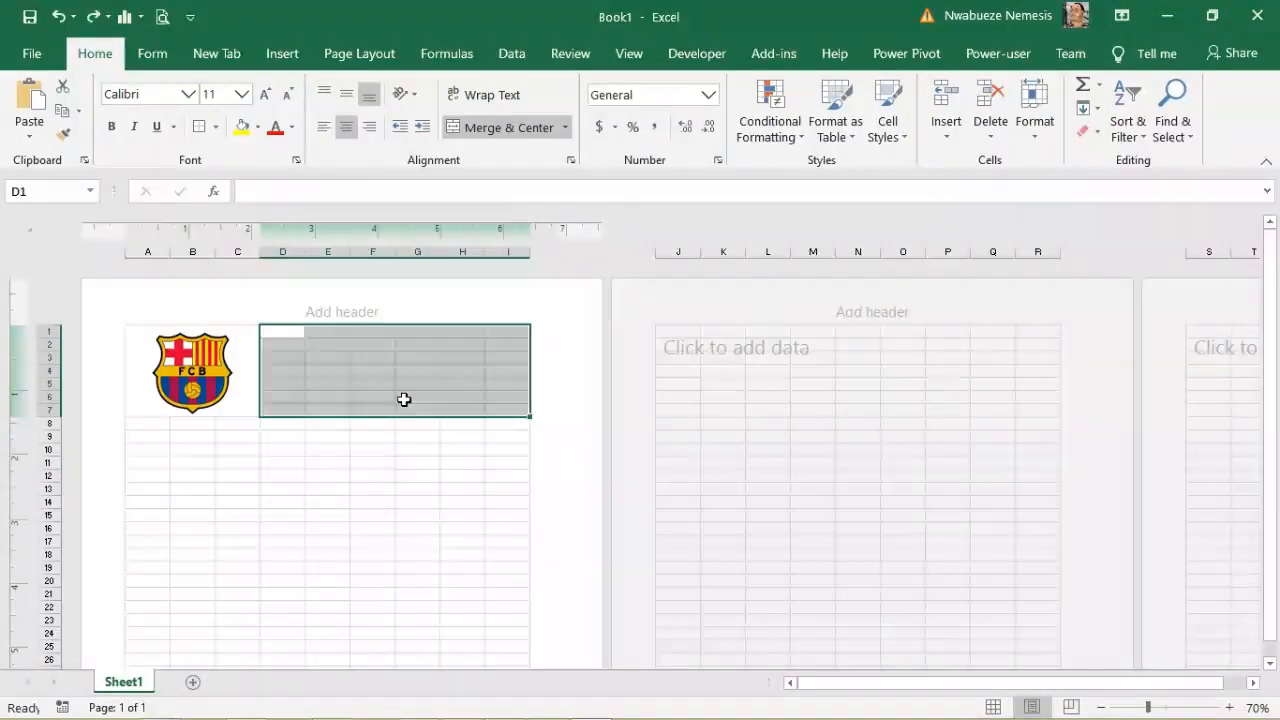
click(380, 463)
Step: Merge D1:I1, D2:I2 and D3:I3 again as separate row cells
drag(286, 330, 494, 327)
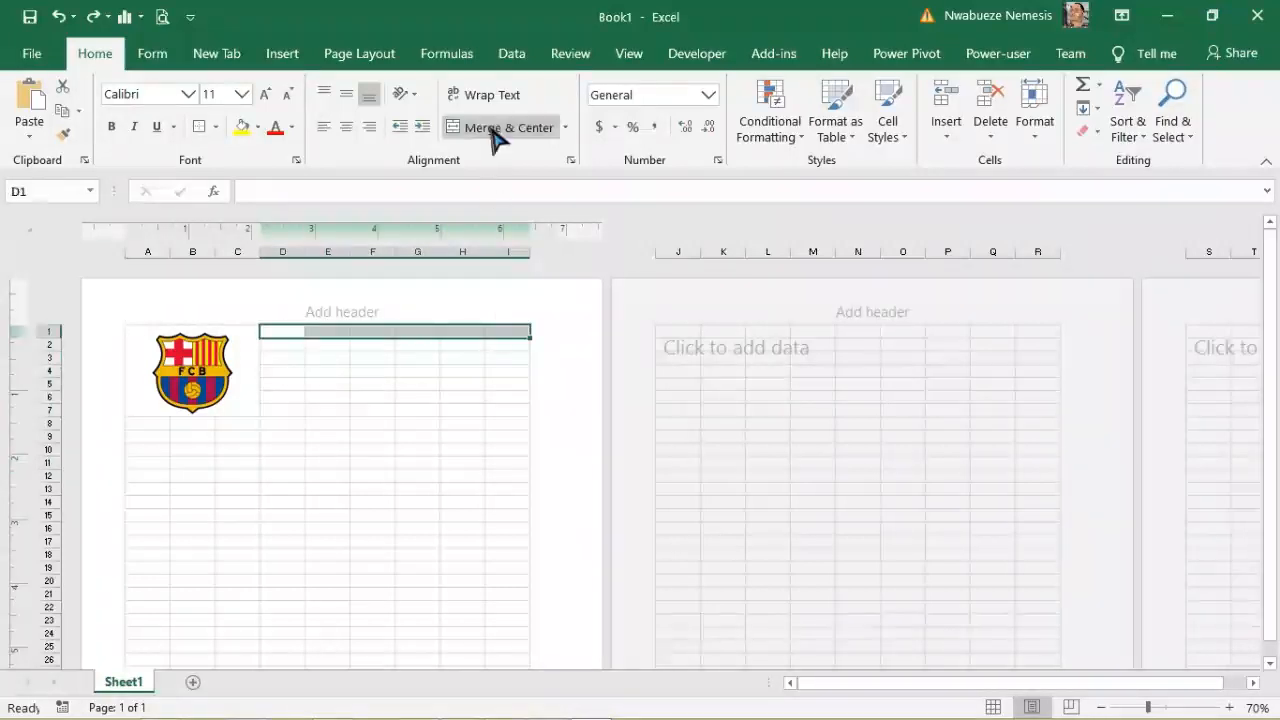
click(314, 369)
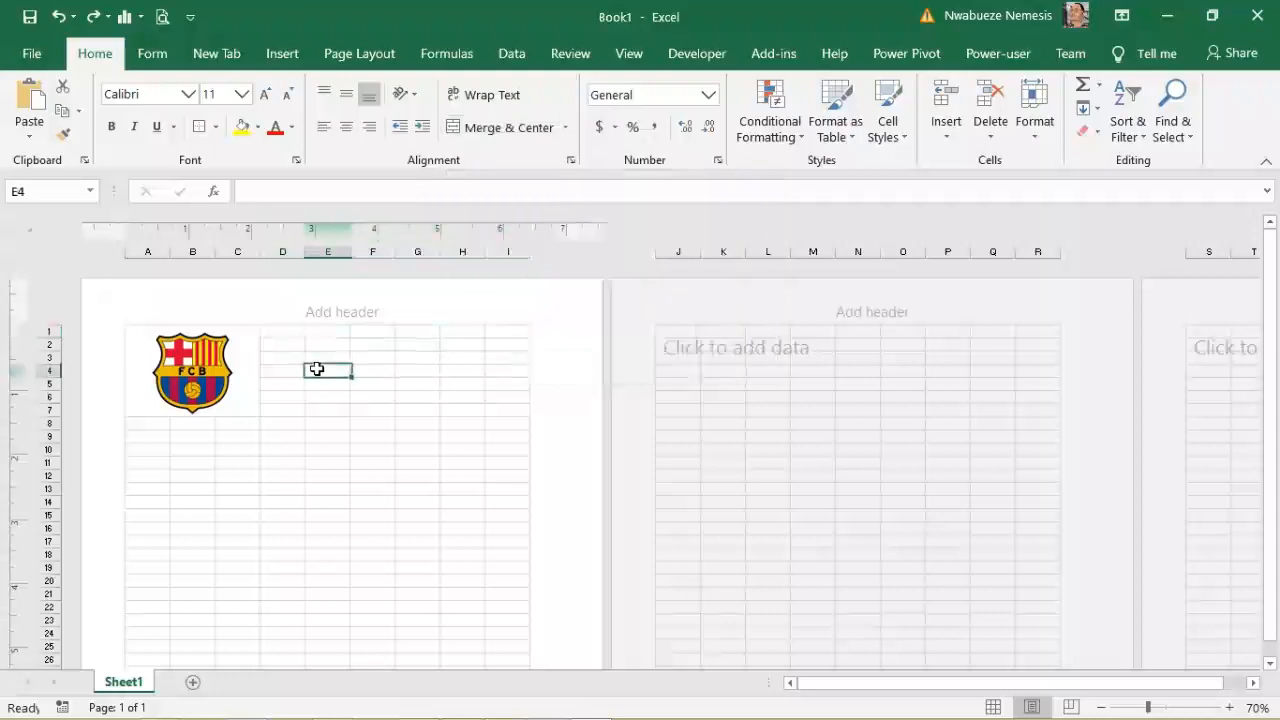
click(277, 329)
drag(277, 329, 519, 329)
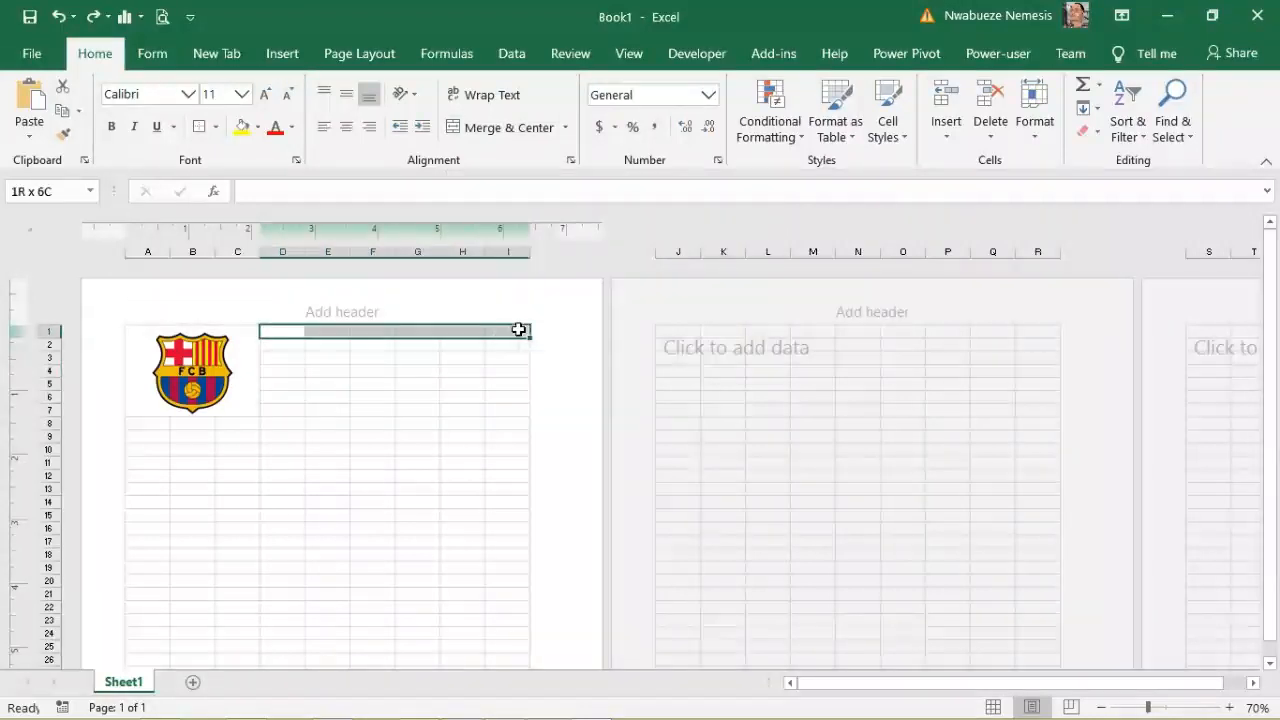
click(508, 127)
drag(283, 344, 503, 343)
click(515, 128)
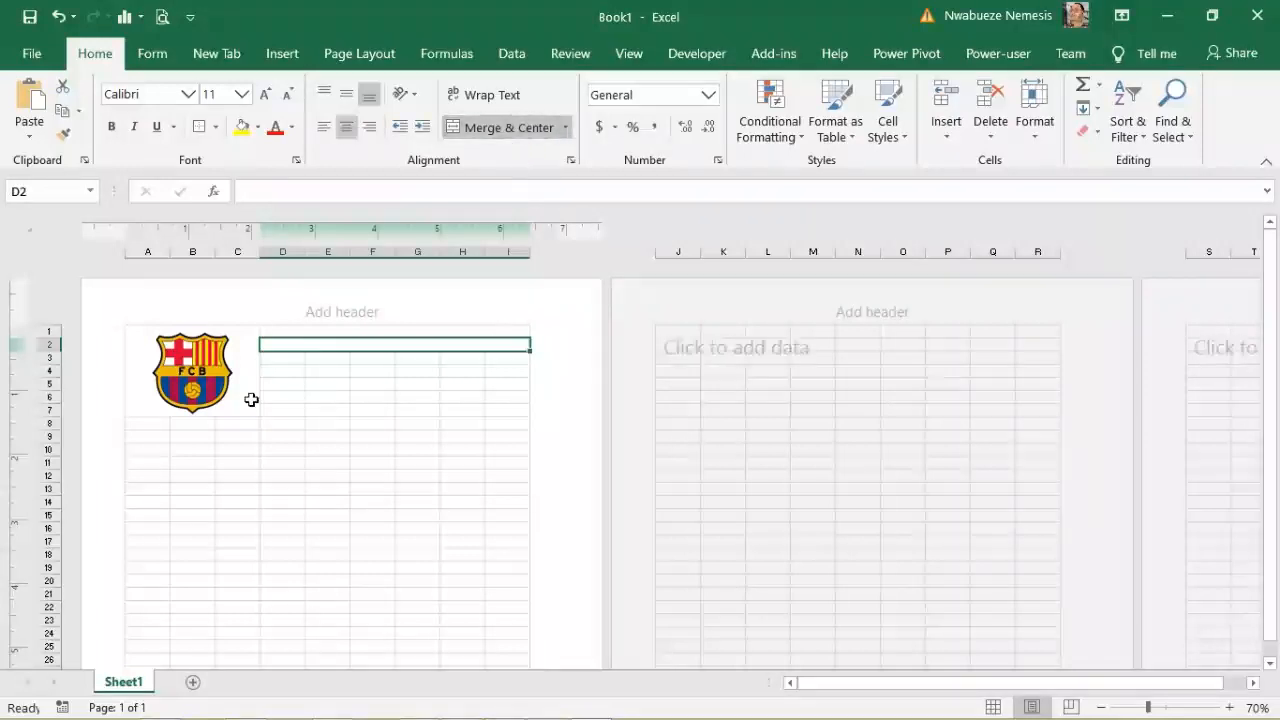
drag(276, 359, 492, 360)
click(508, 127)
Step: Merge D4:I4, D5:I5, D6:I6 and D7:I7 into one wide cell per row
drag(278, 370, 503, 372)
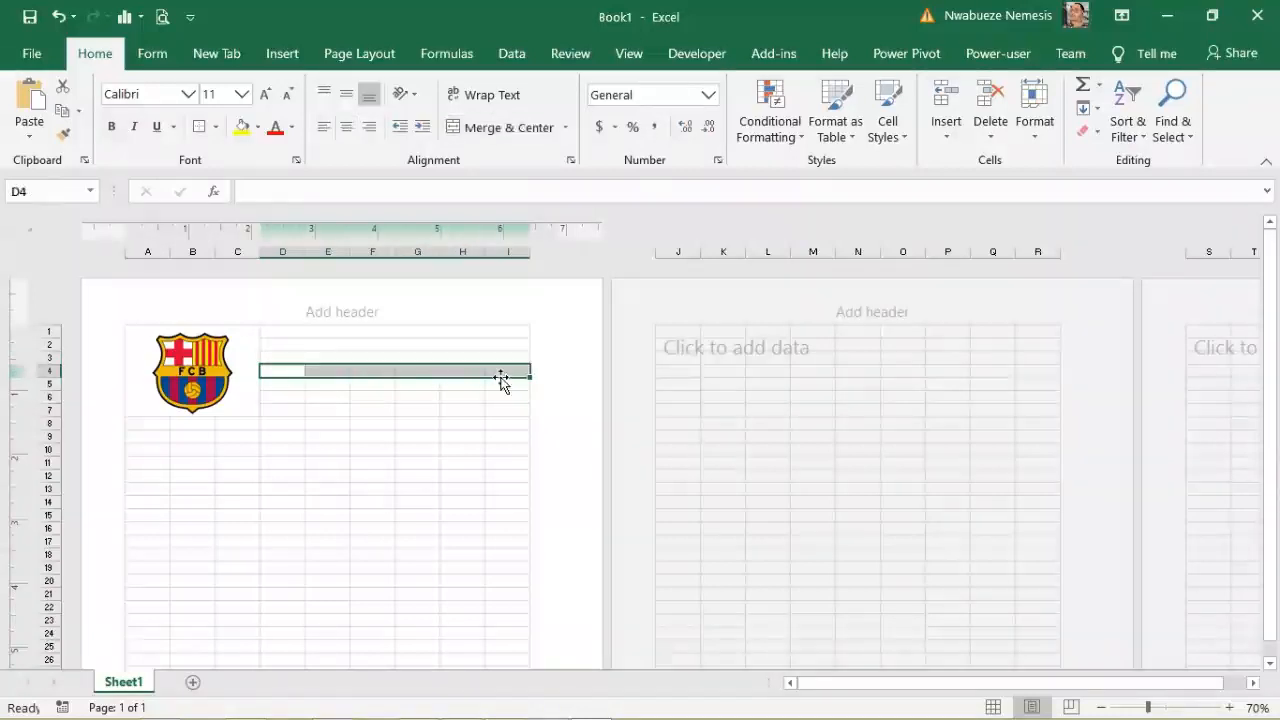
click(503, 128)
drag(282, 387, 517, 384)
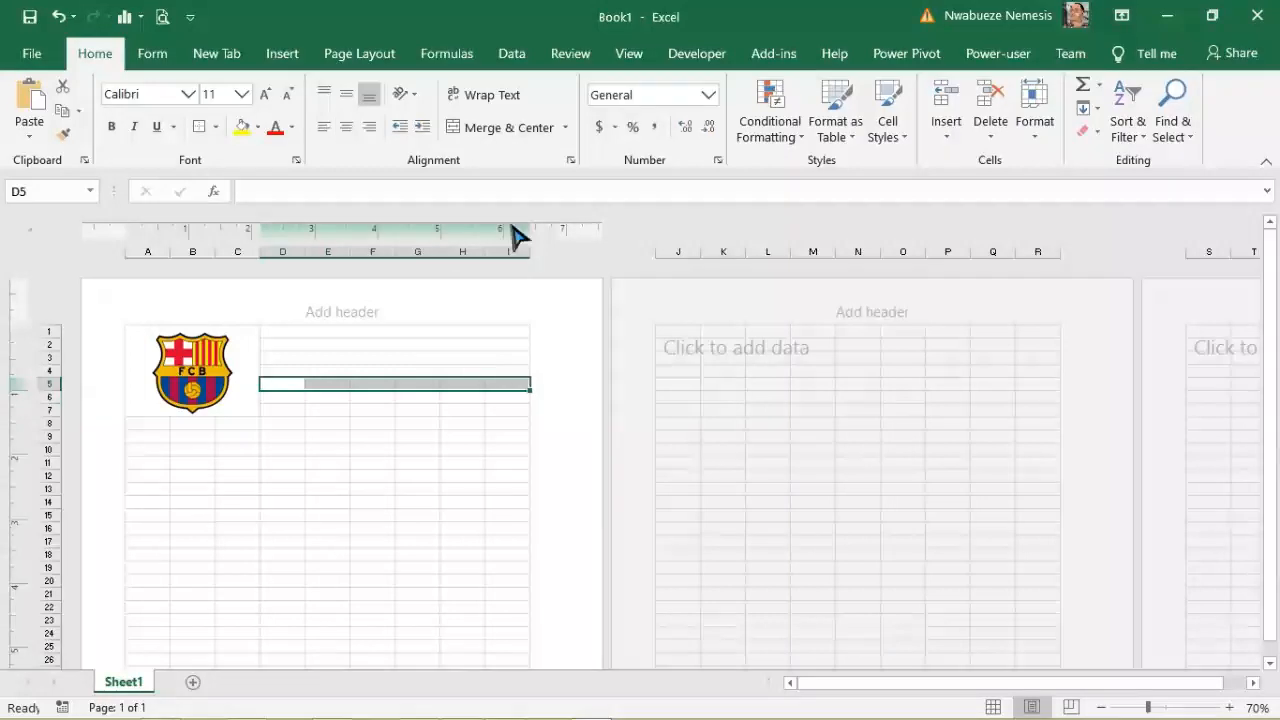
click(494, 134)
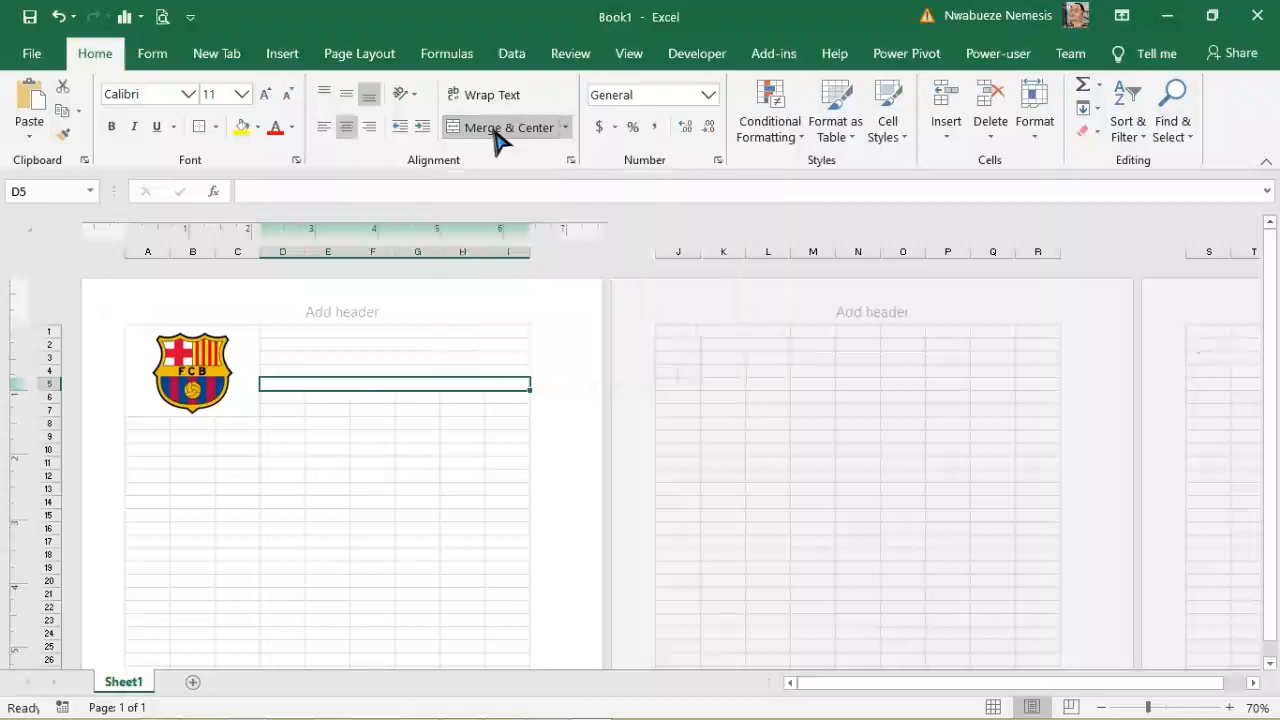
drag(270, 398, 505, 398)
click(503, 129)
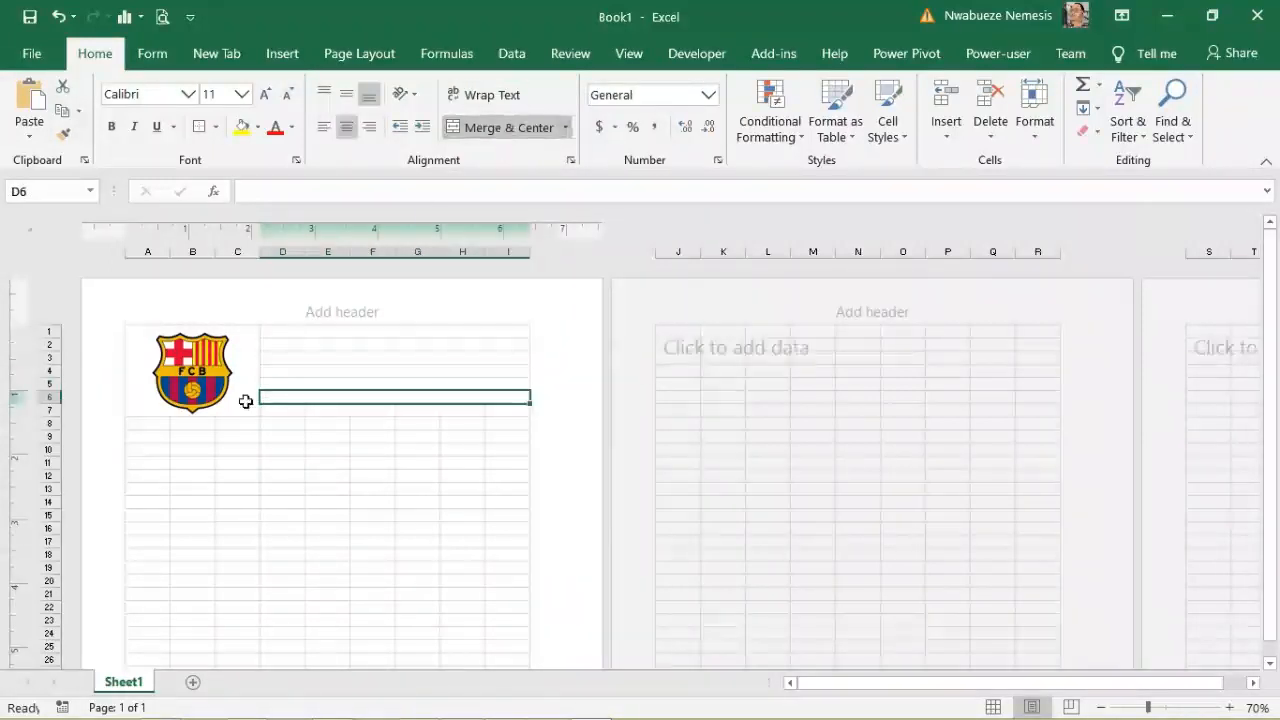
drag(267, 411, 494, 411)
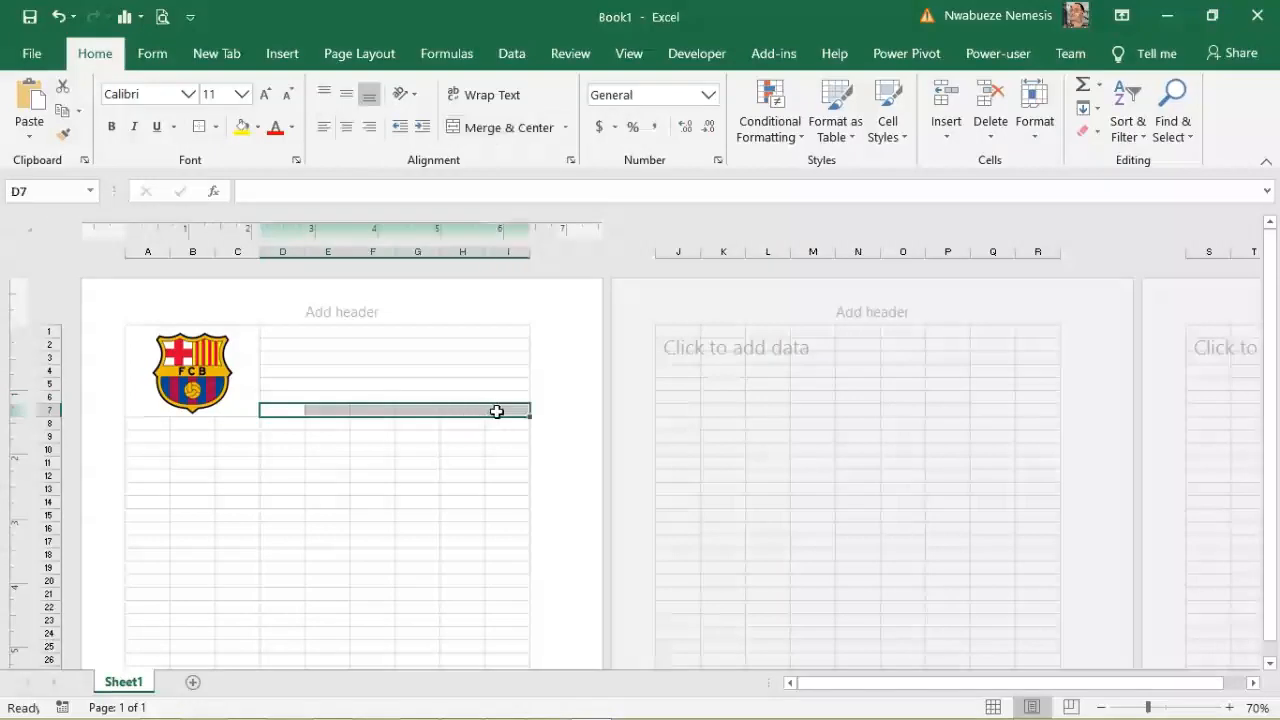
click(497, 130)
Step: Enter 'Company Name:' in D1 and left-align it
click(284, 331)
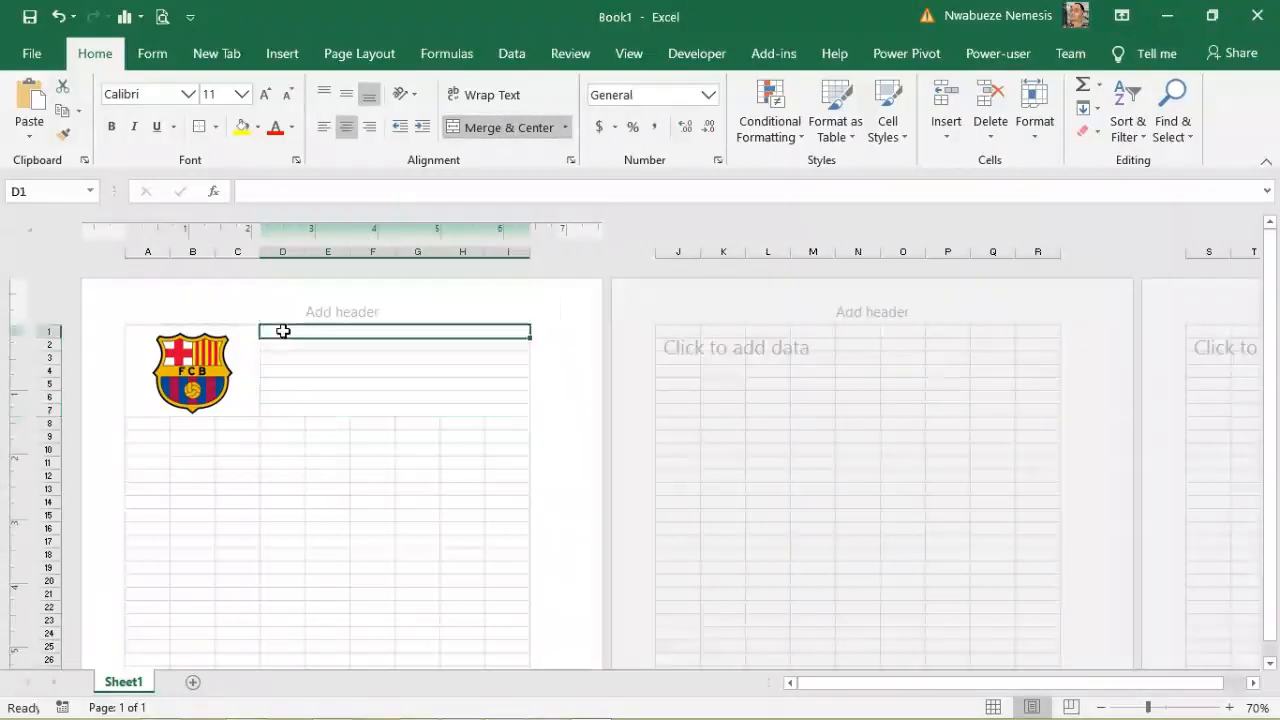
text(C)
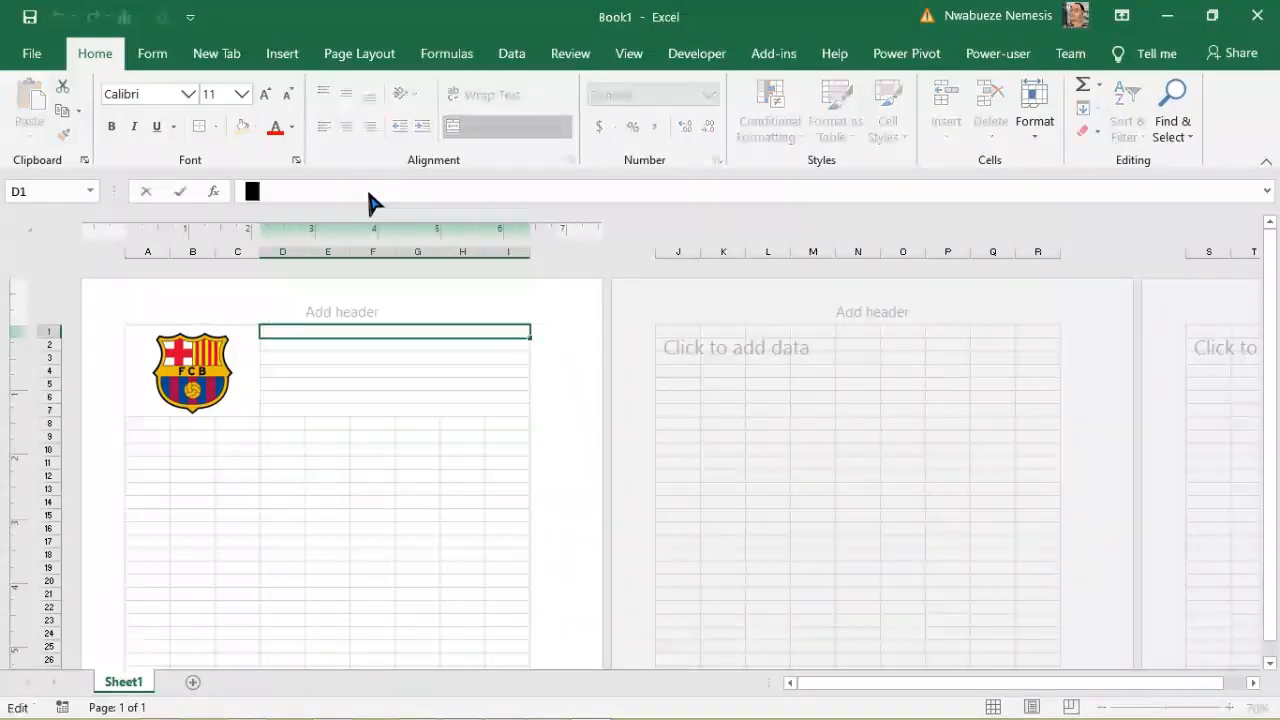
text(ompan)
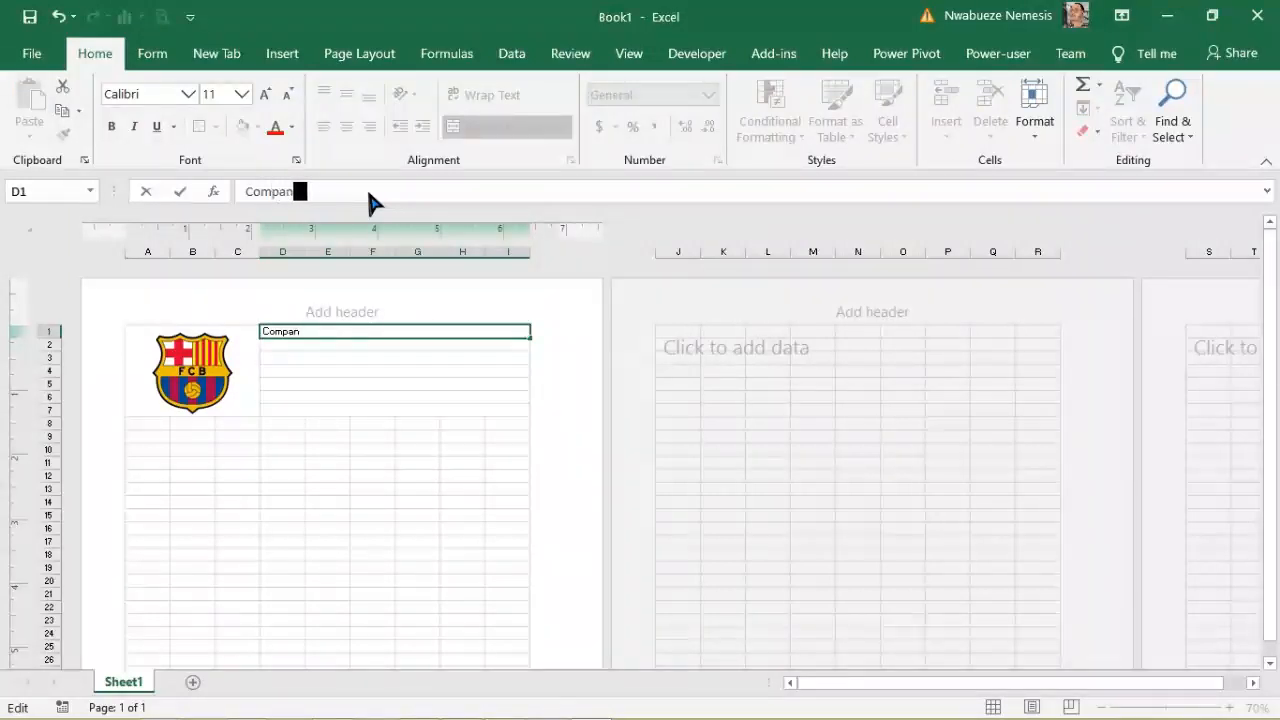
text(y Name)
click(351, 360)
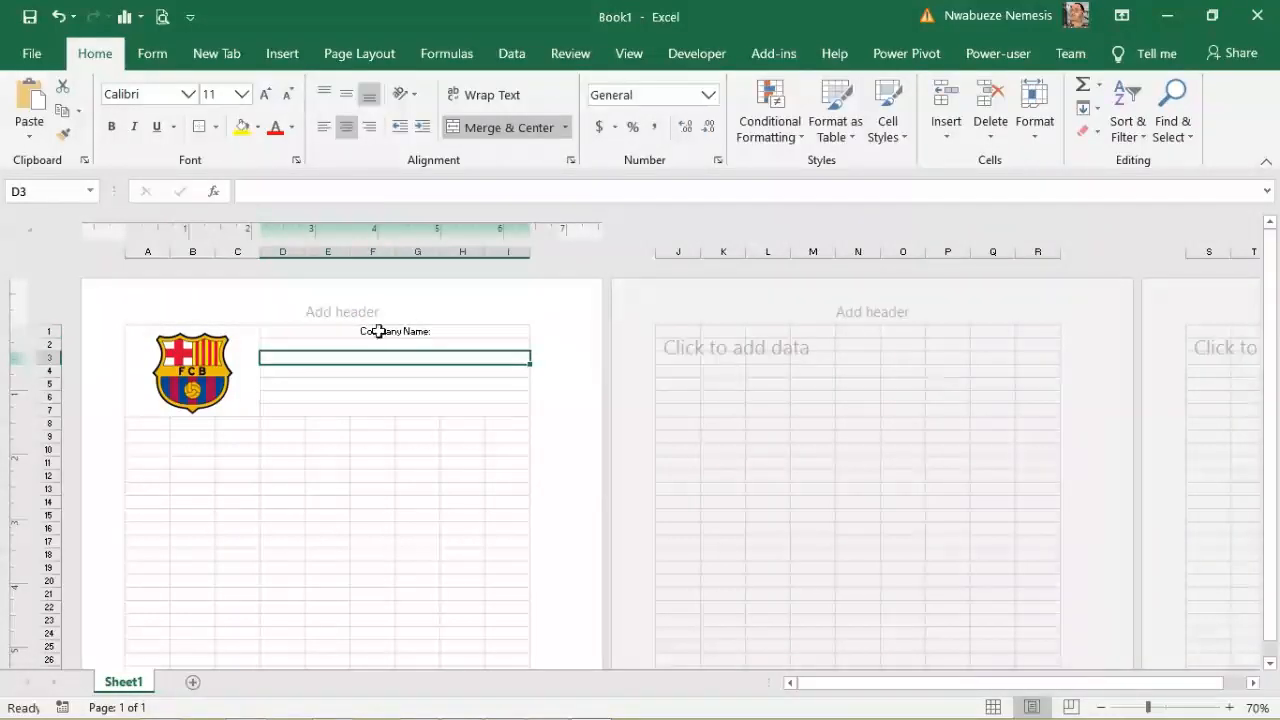
click(378, 331)
click(324, 127)
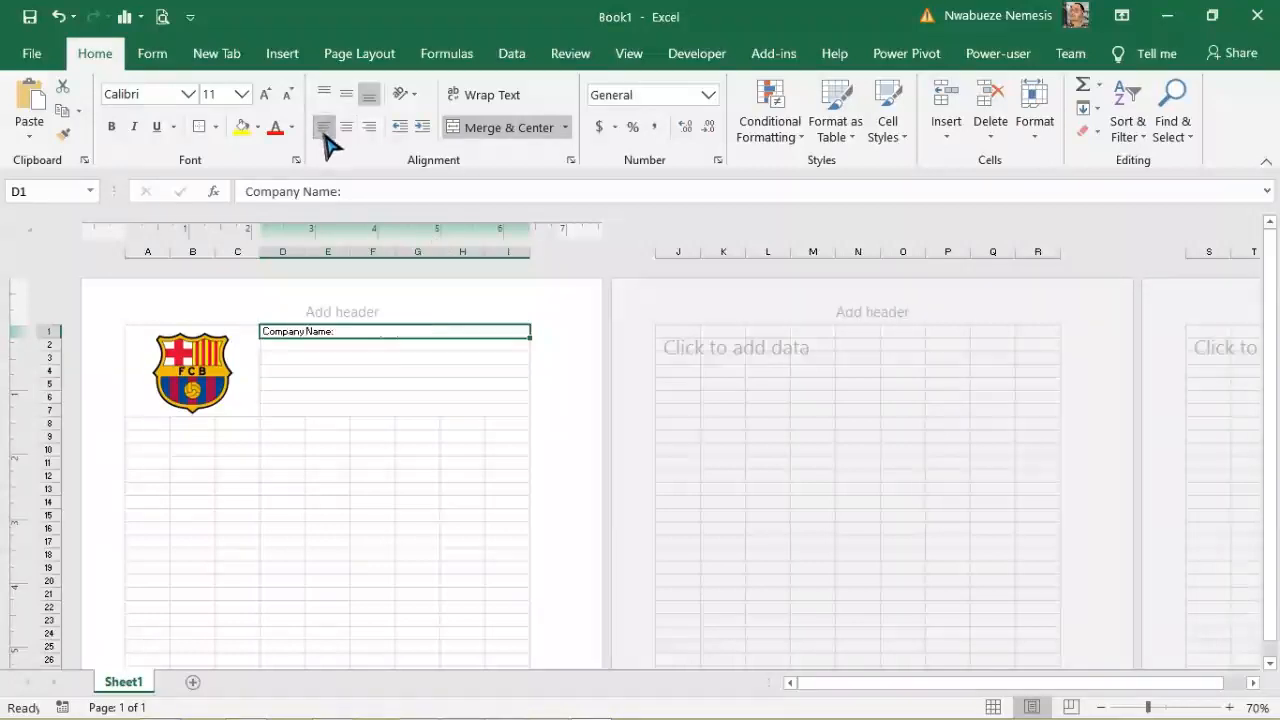
click(389, 464)
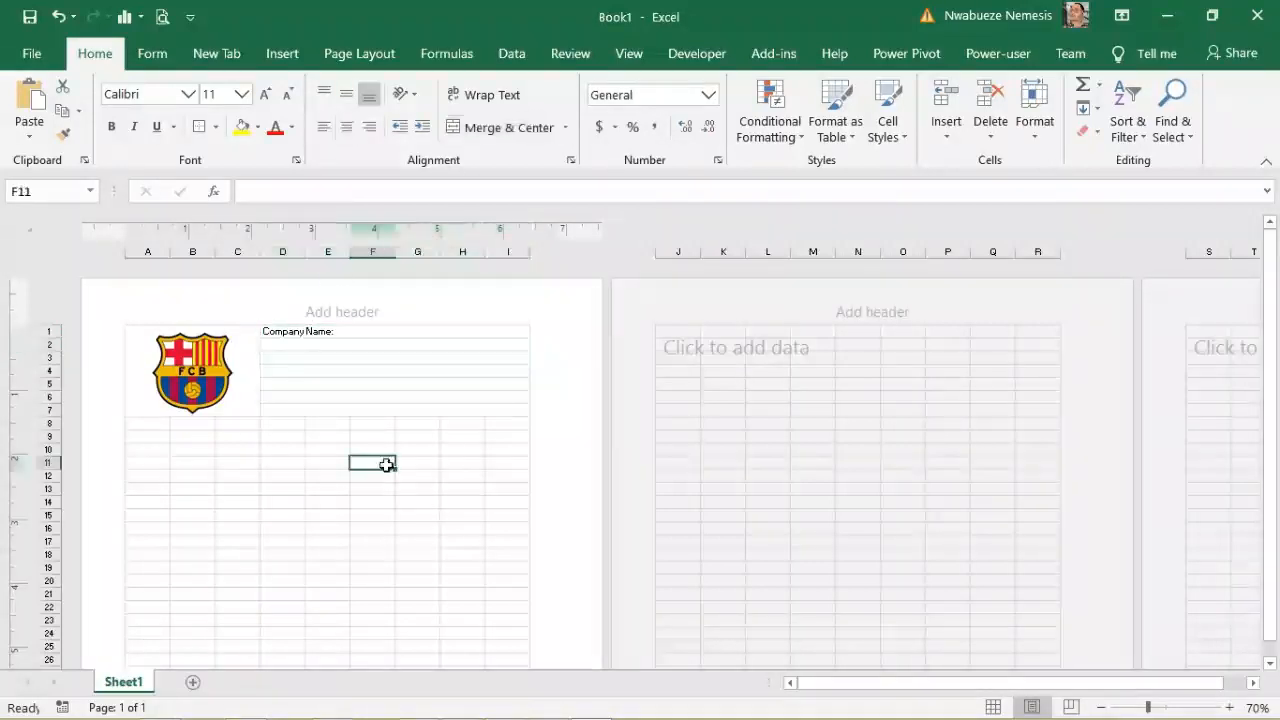
Step: Unmerge D1:I7, then merge D–E on each of rows 1 through 4
drag(283, 327, 391, 406)
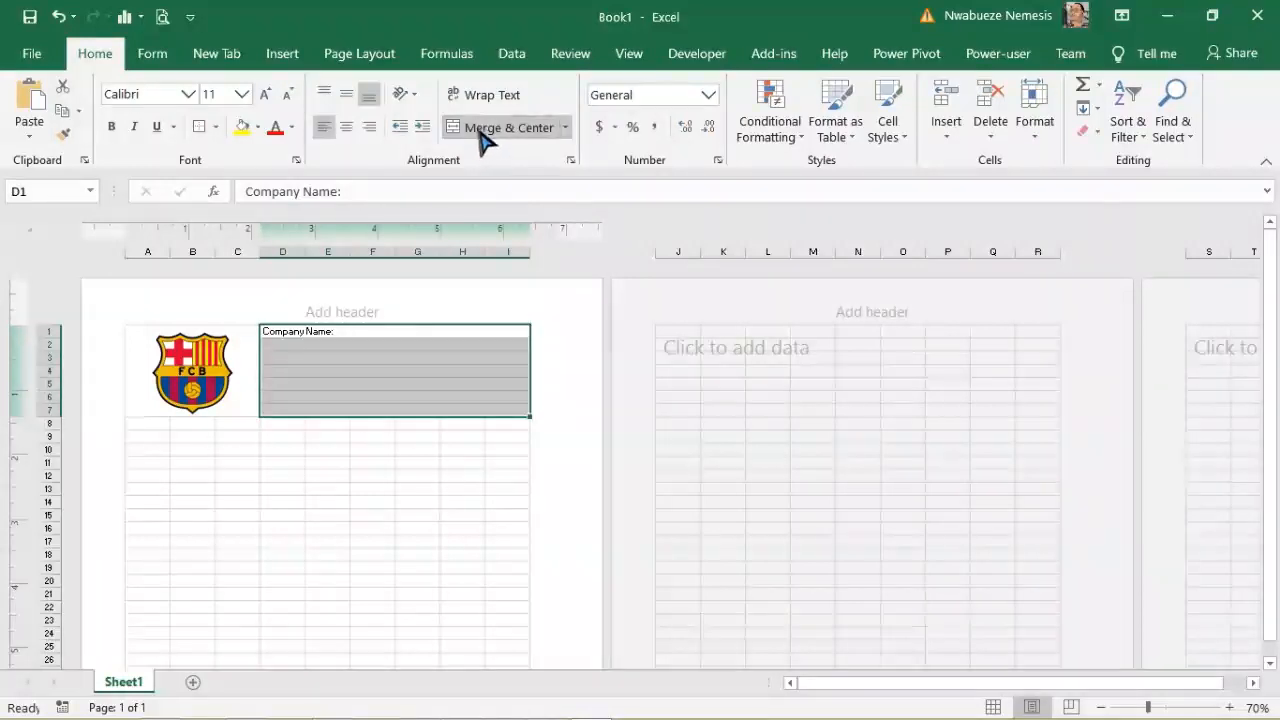
click(480, 140)
click(386, 451)
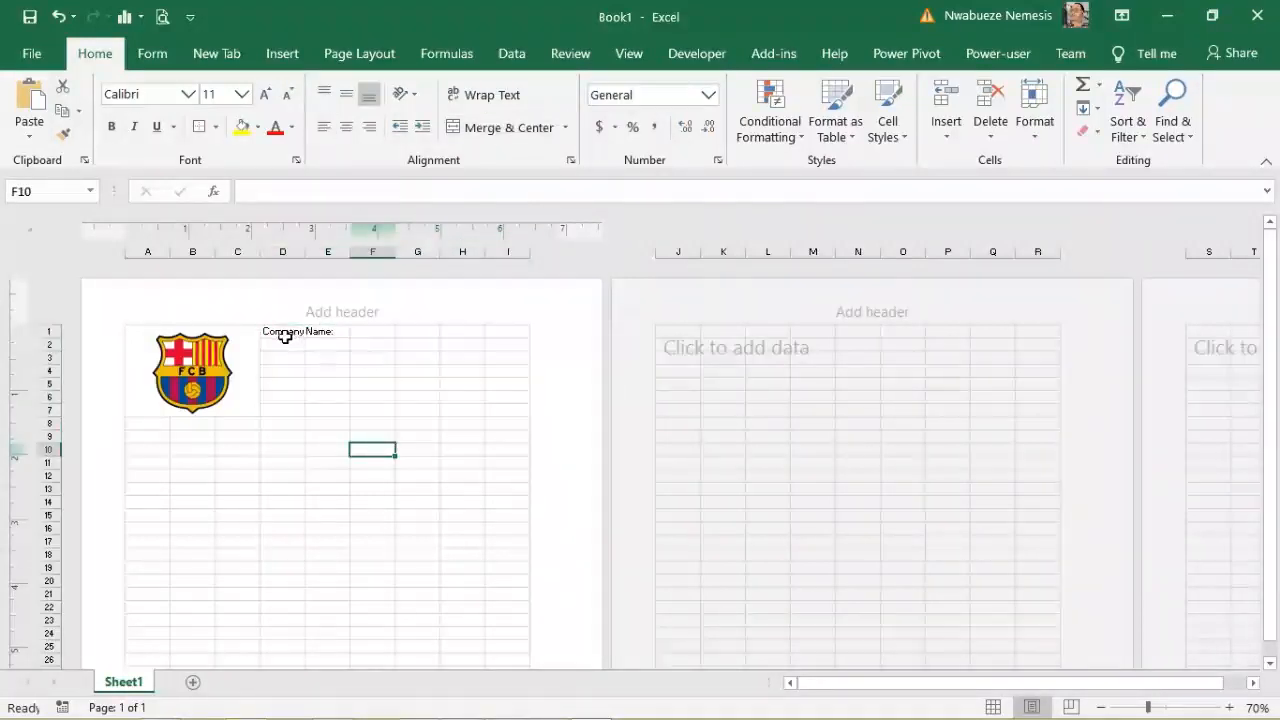
drag(266, 331, 333, 333)
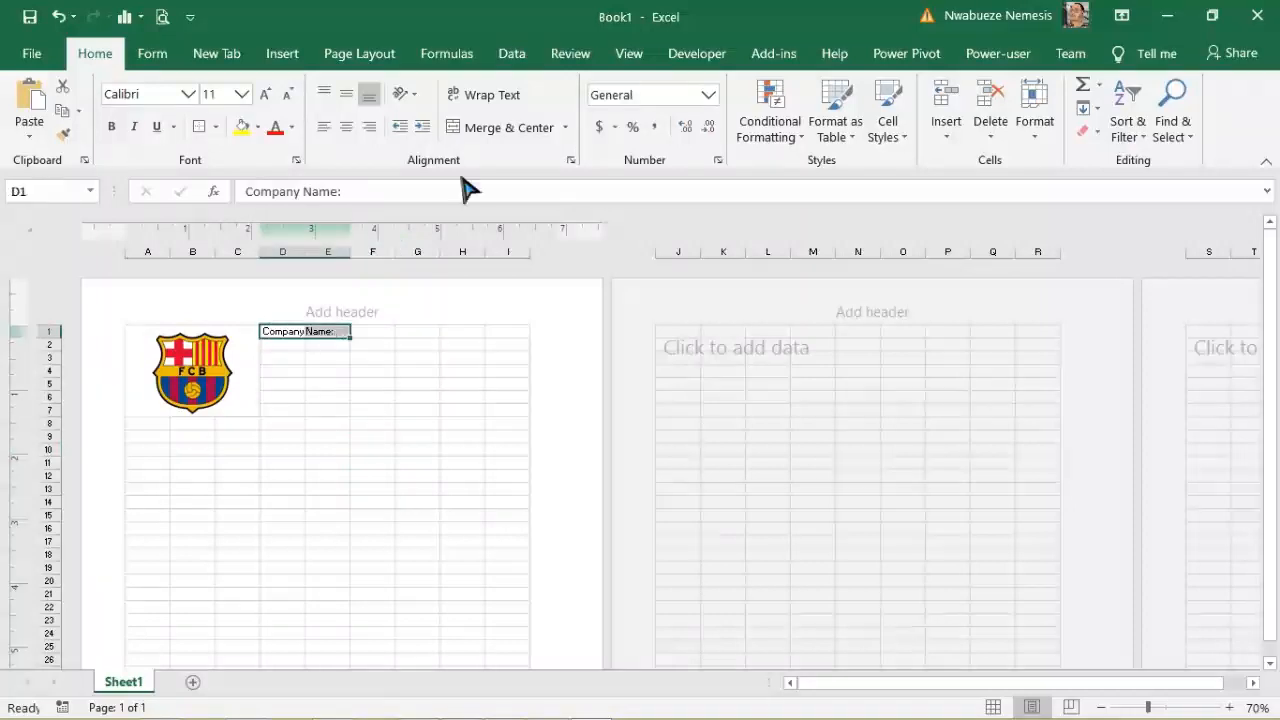
click(513, 140)
drag(273, 344, 318, 410)
click(508, 128)
click(279, 361)
click(520, 128)
click(500, 128)
Step: Merge D–E on rows 5–7, then merge F1:I1, F2:I2 and F3:I3
click(503, 128)
click(478, 136)
click(488, 130)
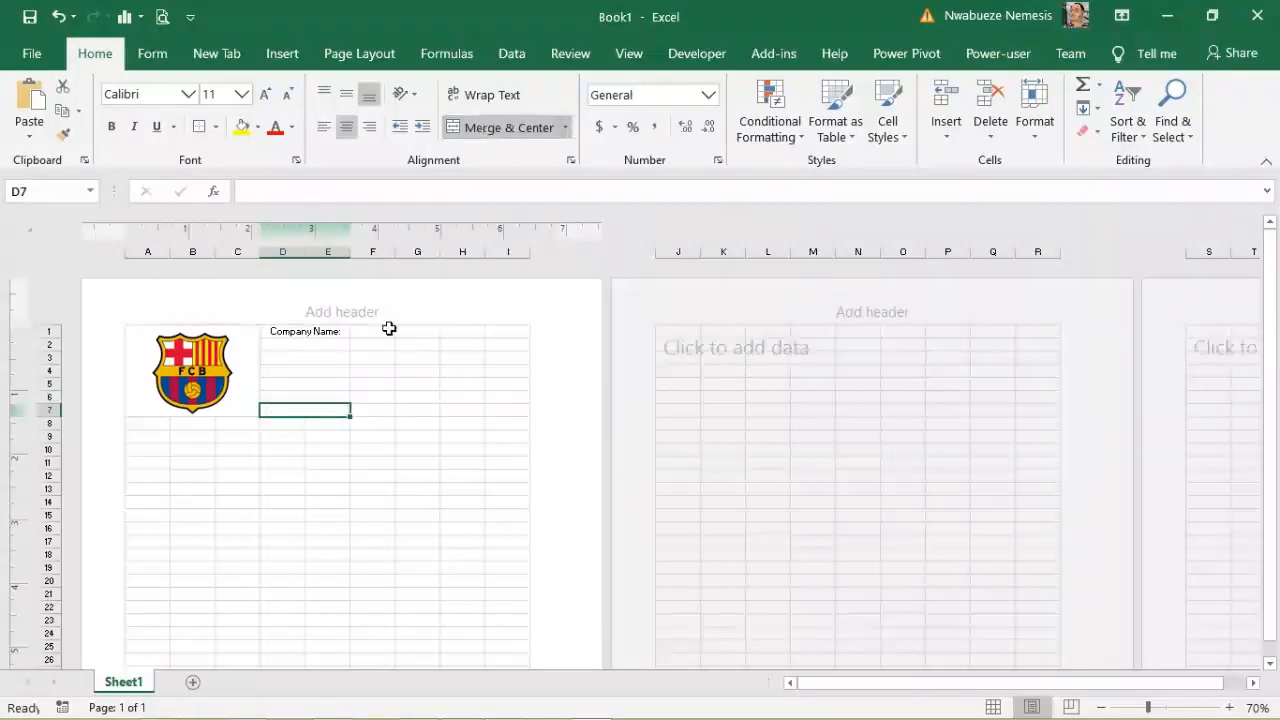
drag(370, 331, 494, 343)
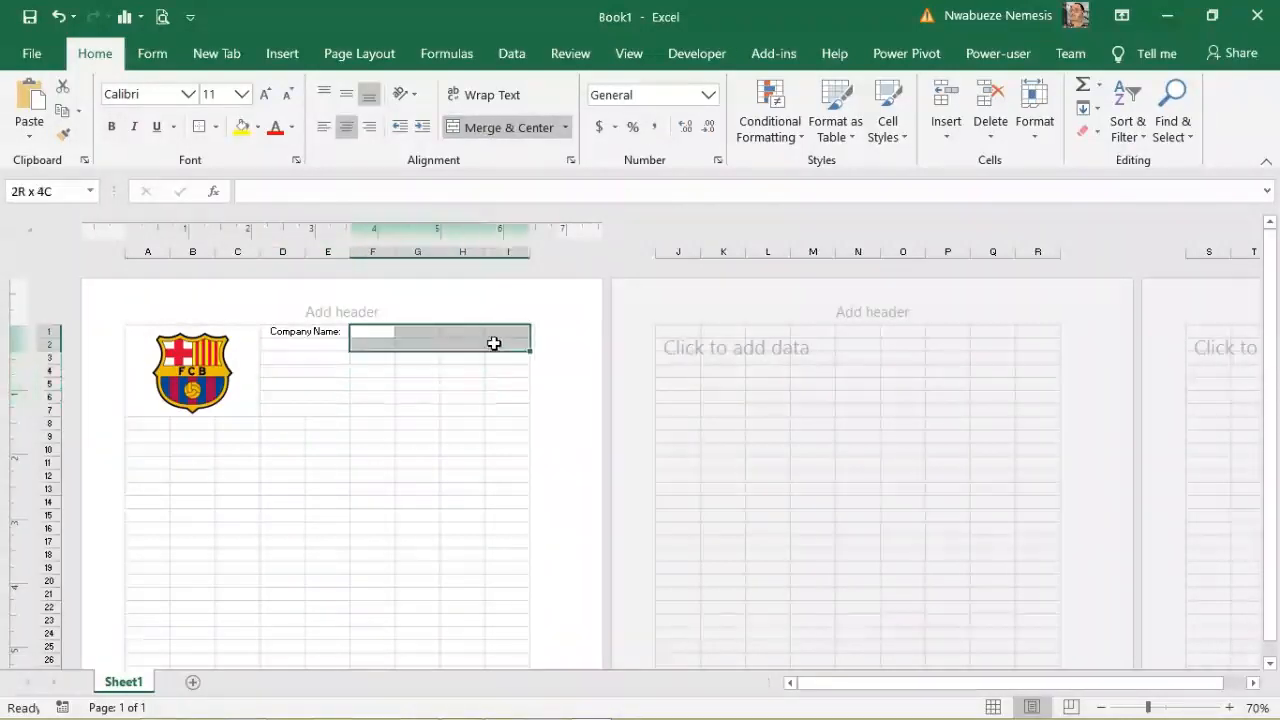
click(506, 127)
drag(360, 344, 522, 345)
click(508, 127)
drag(363, 356, 511, 355)
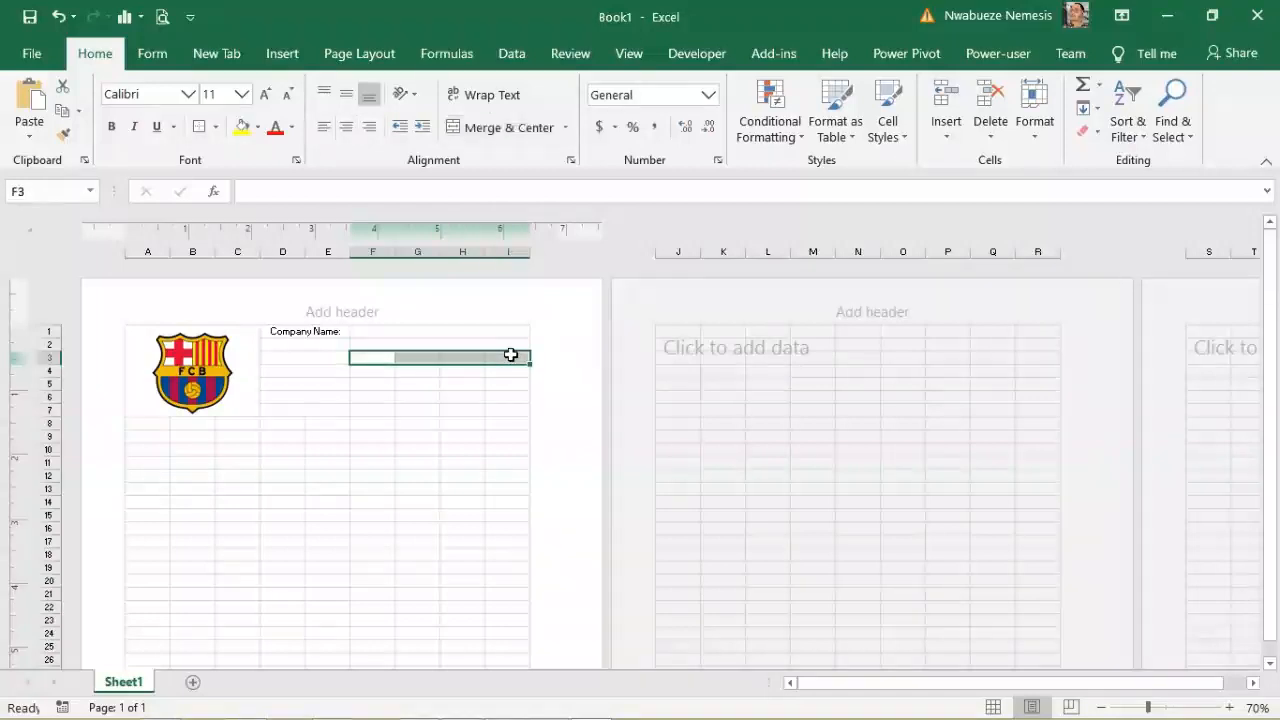
click(506, 127)
Step: Merge F4:I4, F5:I5, F6:I6 and F7:I7 into one wide cell per row
click(368, 370)
drag(424, 369, 508, 377)
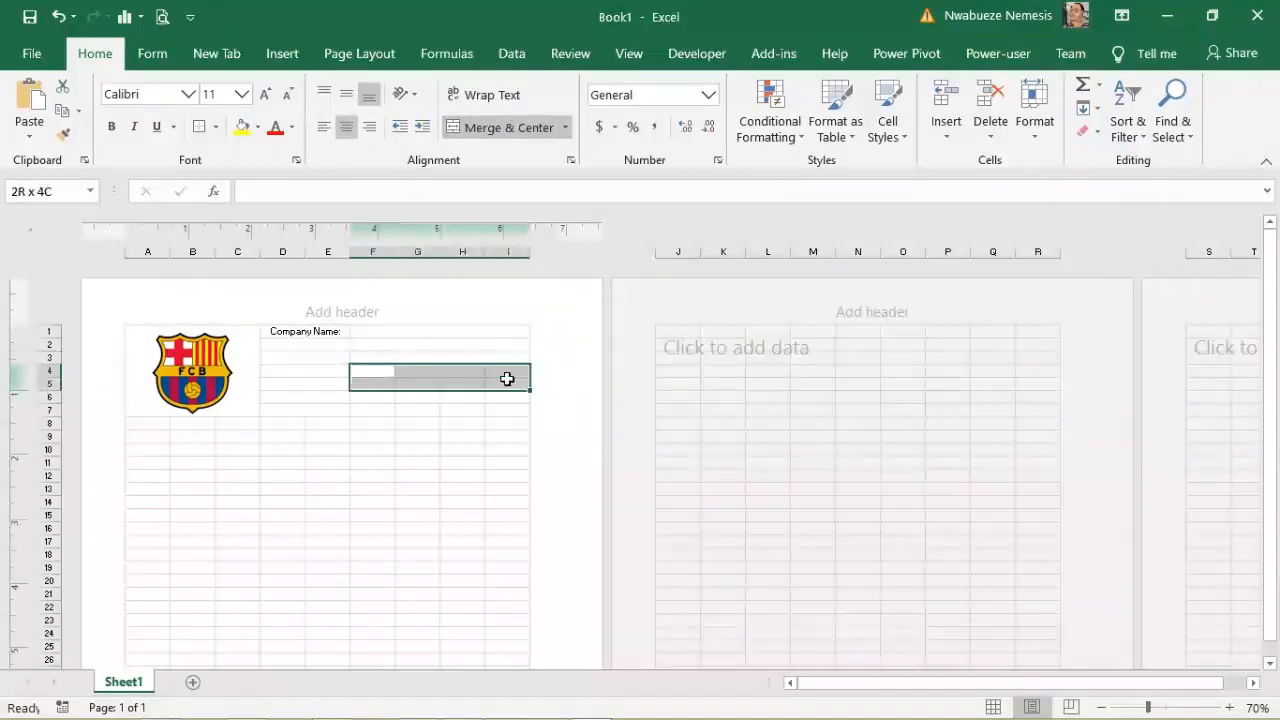
click(506, 127)
drag(368, 384, 492, 381)
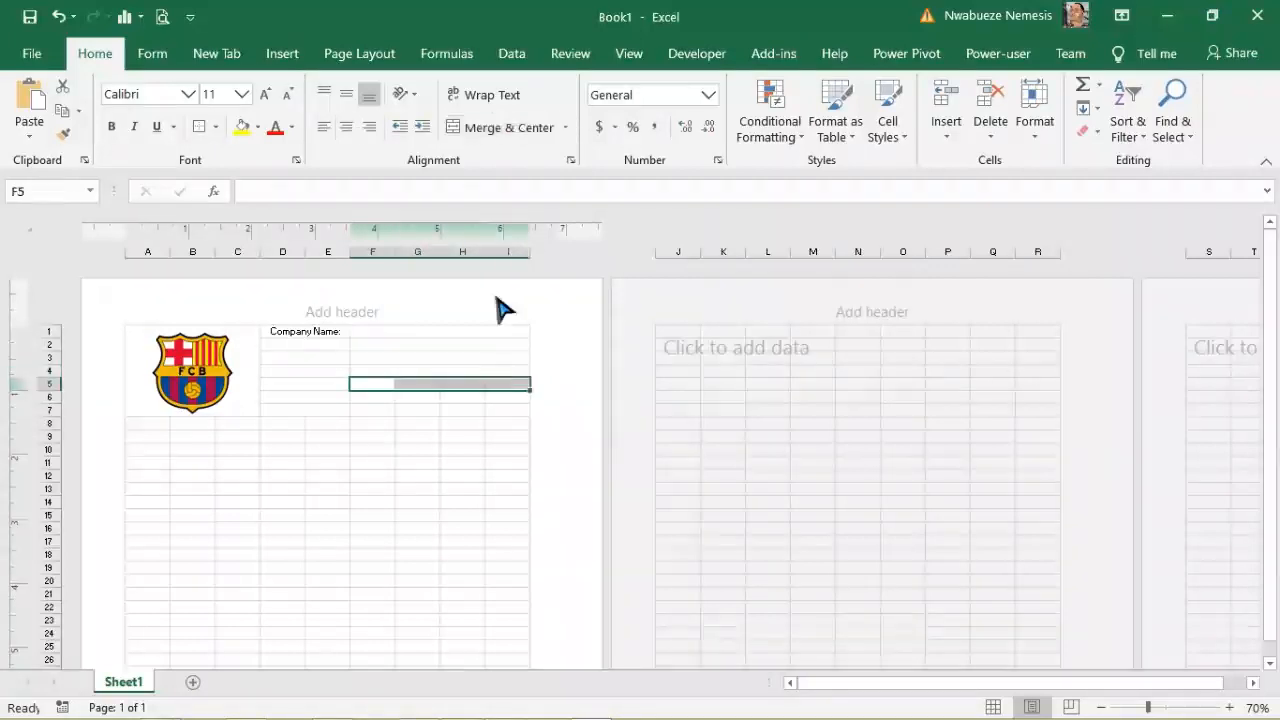
click(506, 127)
drag(371, 399, 500, 397)
click(506, 127)
drag(372, 409, 500, 410)
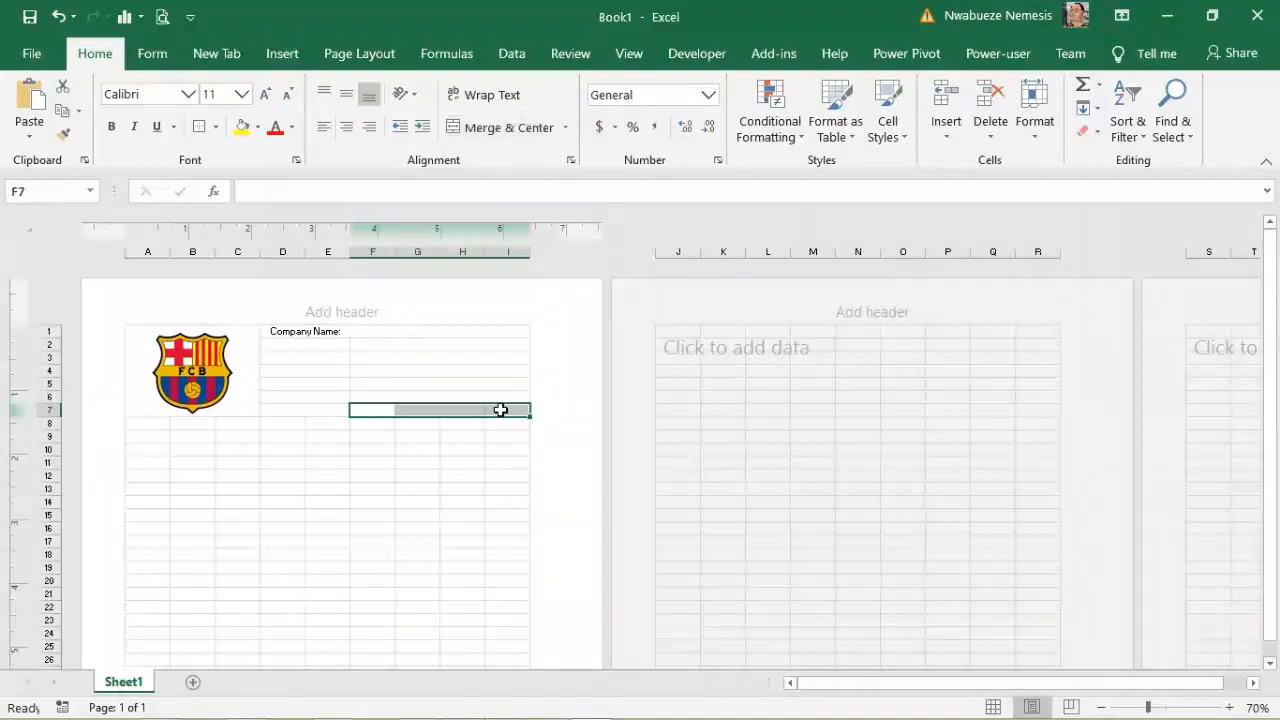
click(488, 127)
click(306, 343)
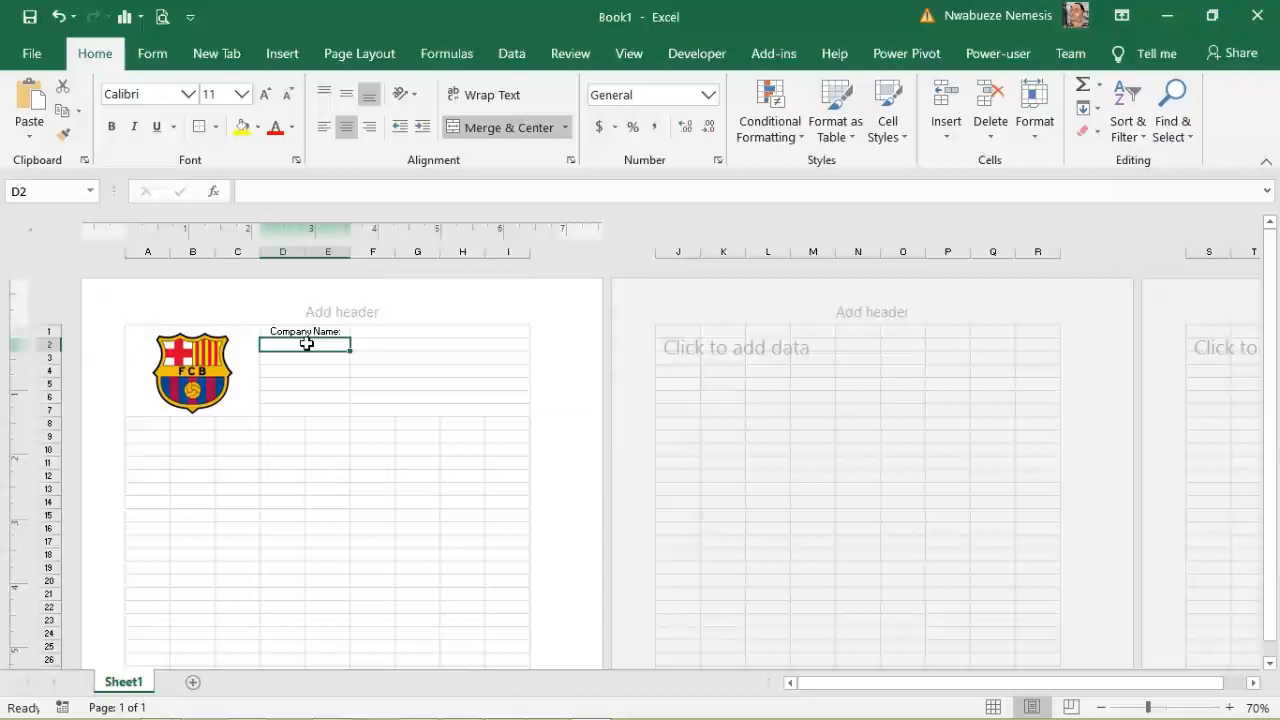
Step: Enter the labels Telephone No:, Fax Number: and Email: in D2 through D4
text(Telephone No)
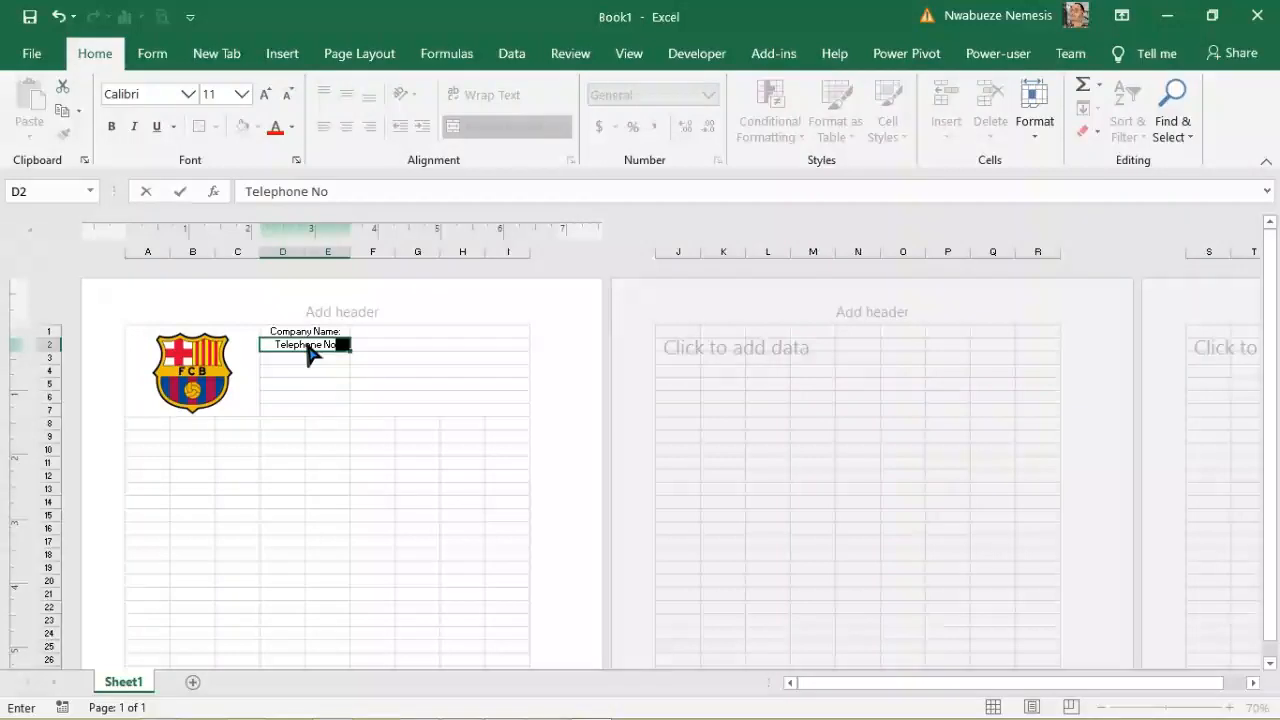
text(:)
key(ctrl+Return)
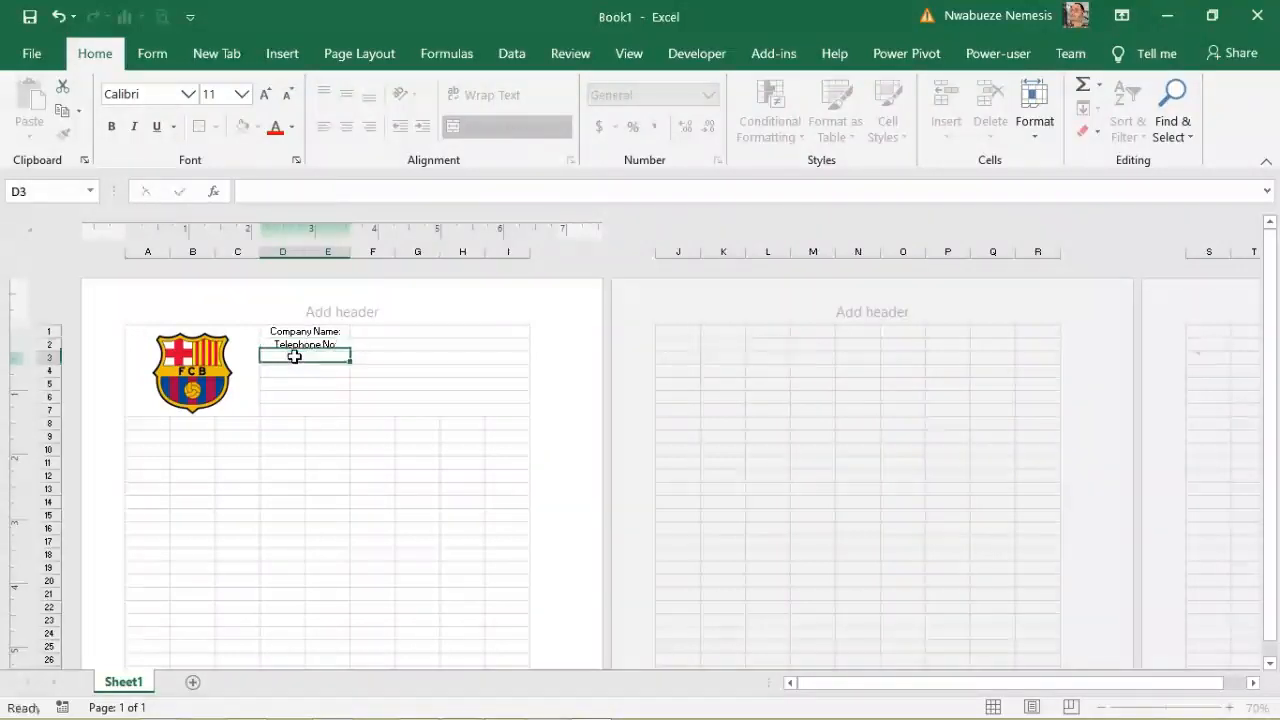
click(294, 357)
text(Fax Number:)
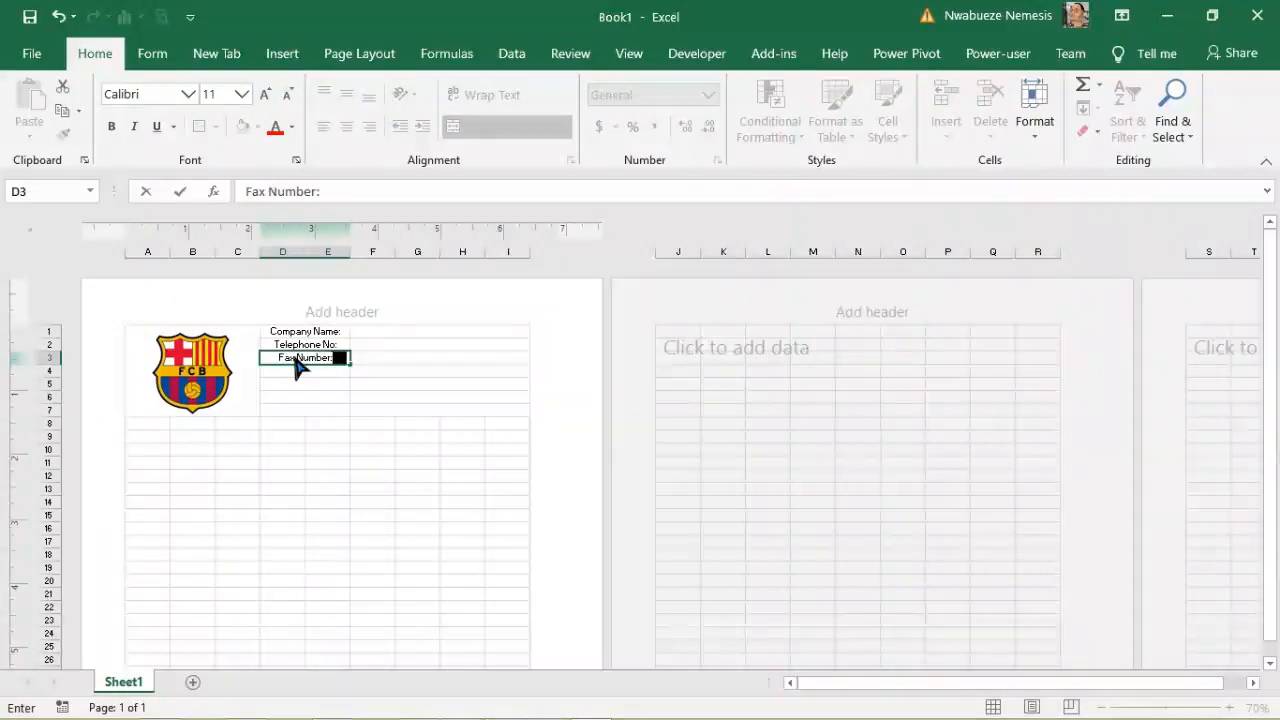
click(290, 372)
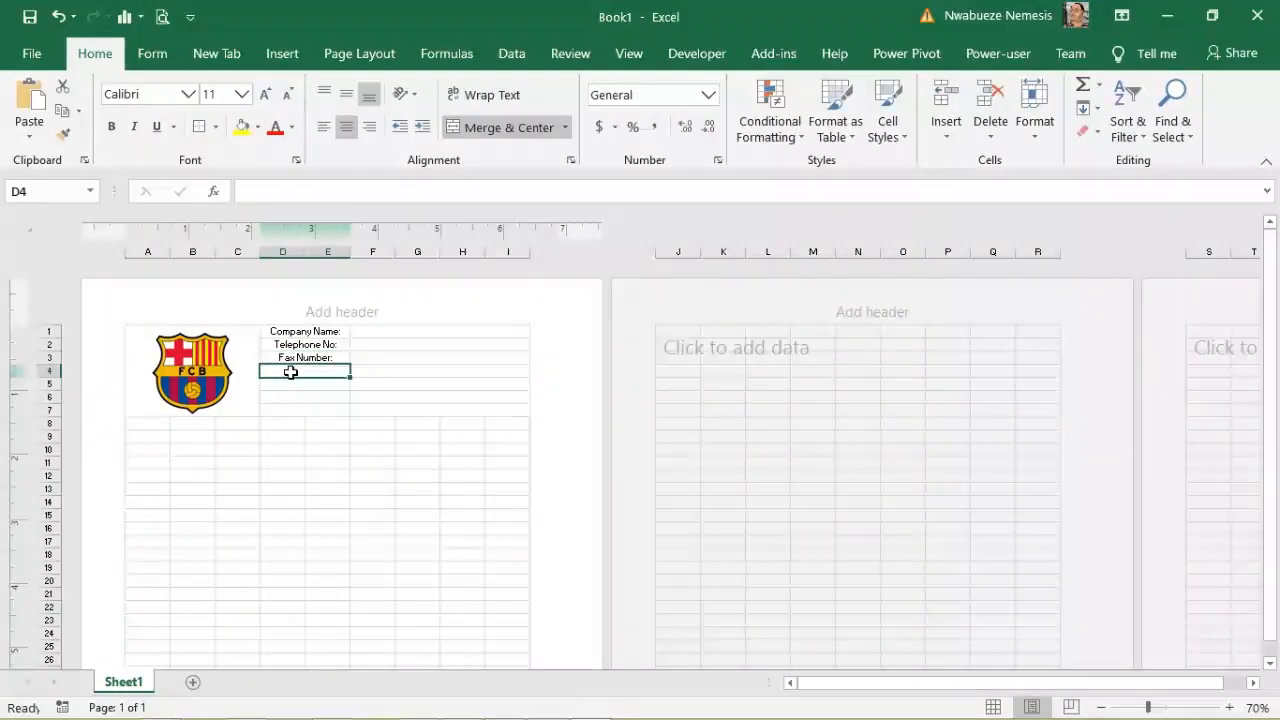
text(Email:)
click(288, 384)
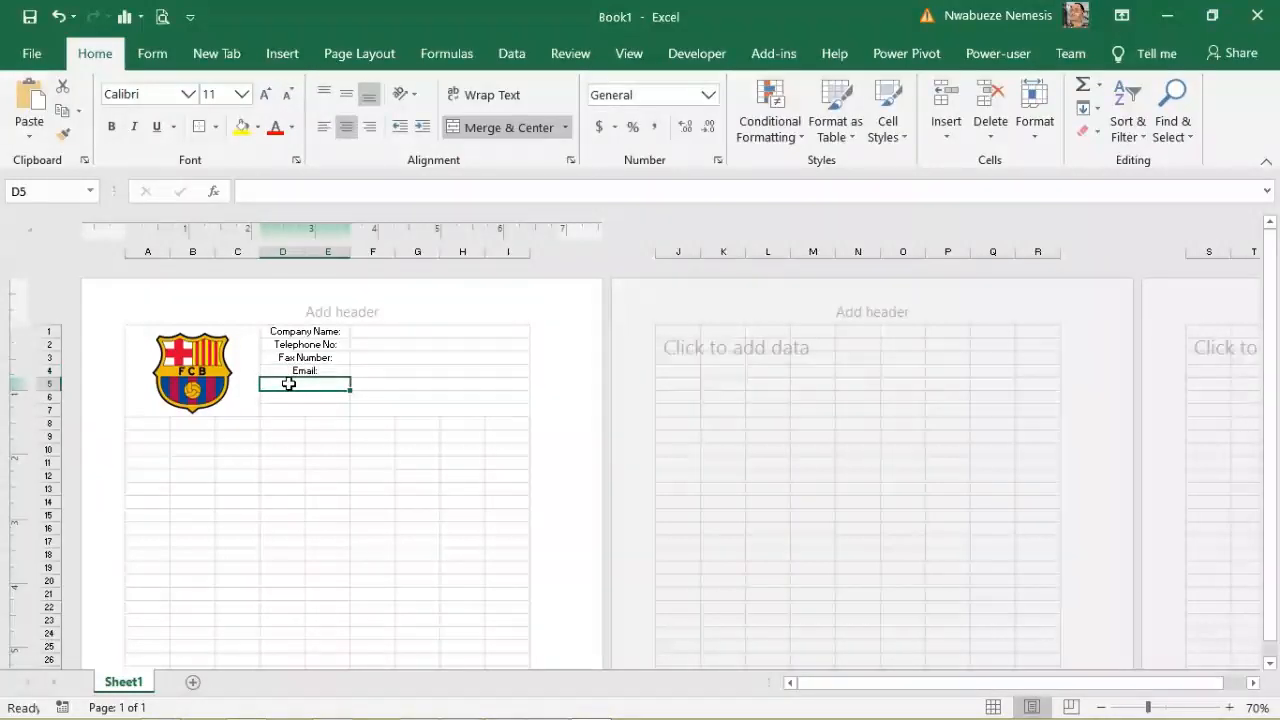
Step: Add the labels Social account in D5 and Address in D6
text(Social)
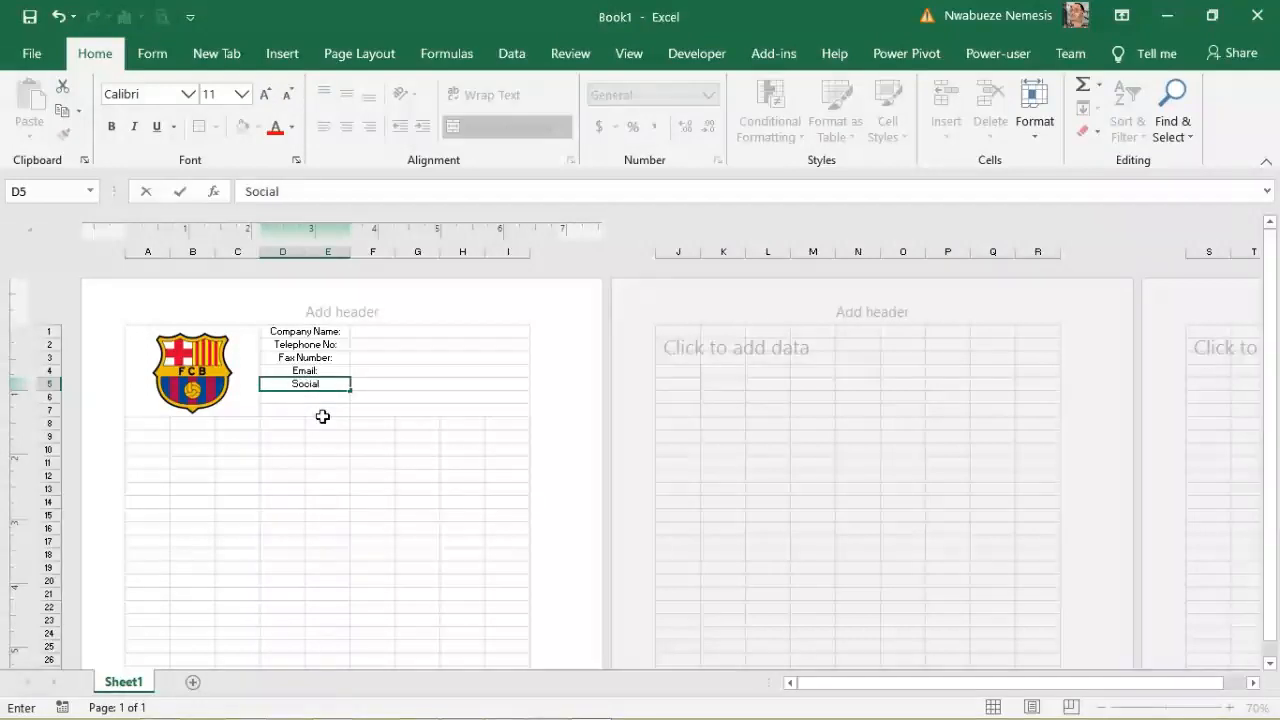
text( account)
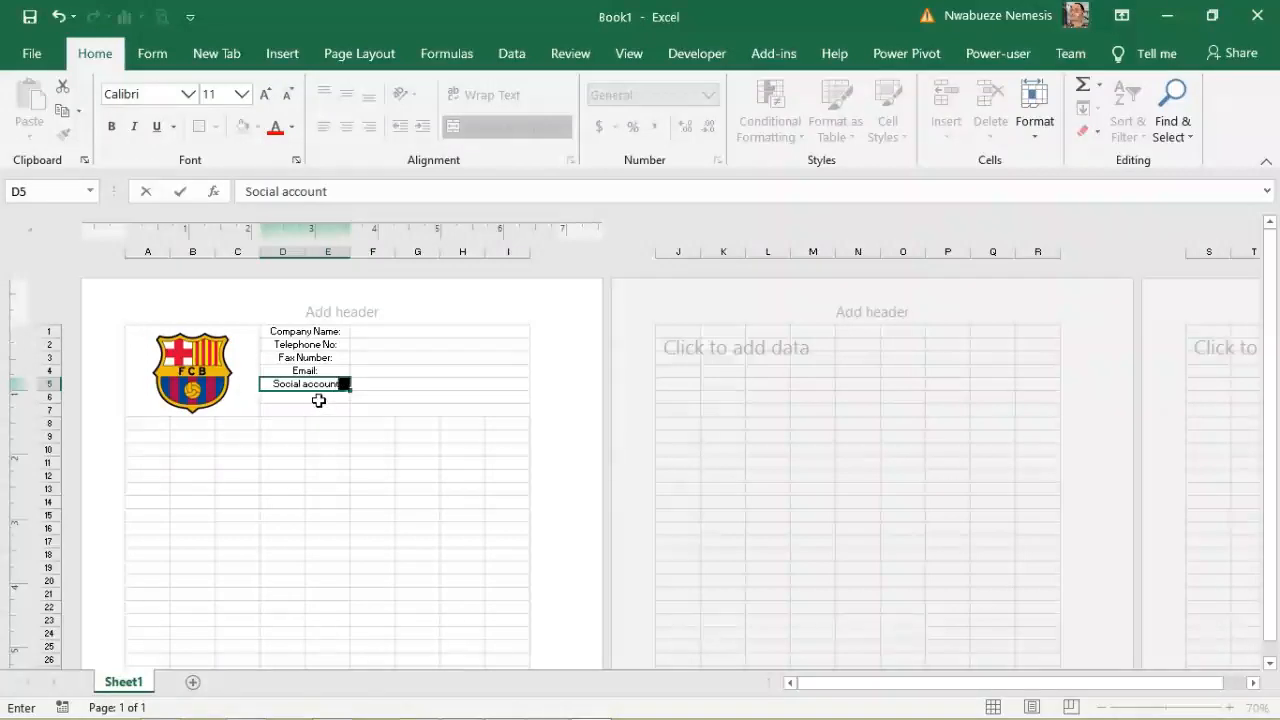
key(Return)
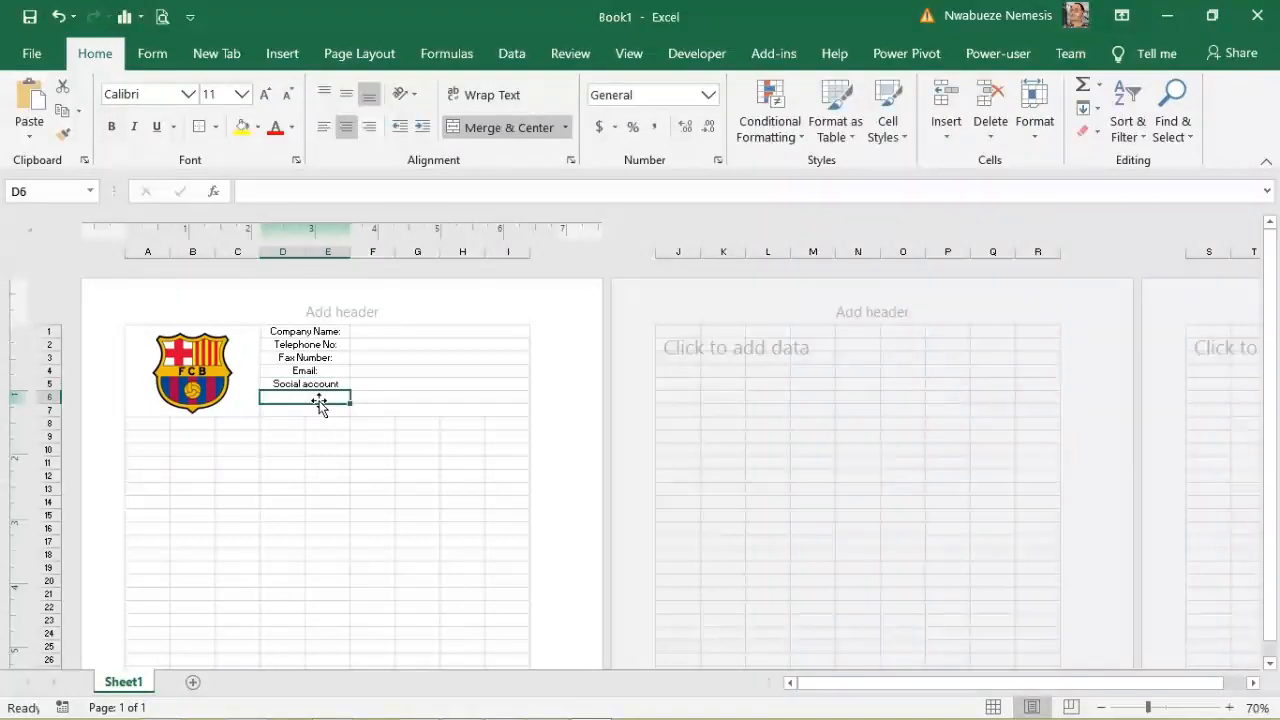
click(289, 359)
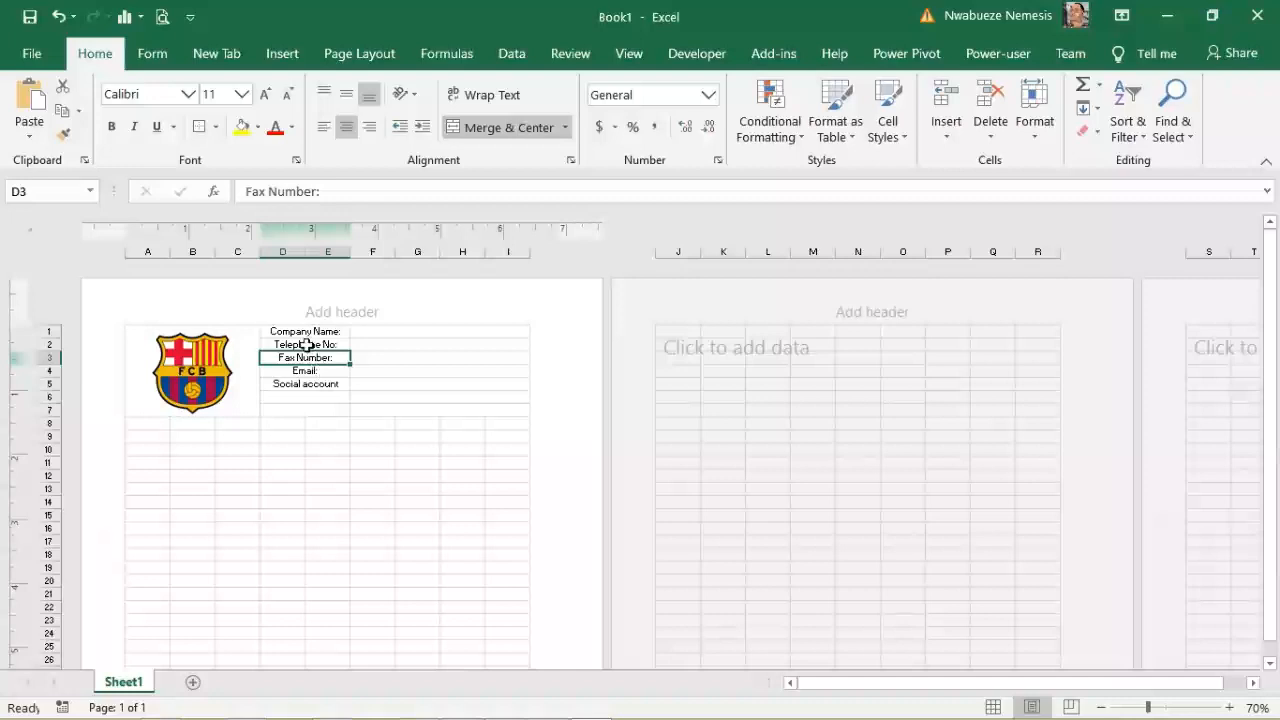
click(299, 397)
text(Address)
key(Return)
click(294, 397)
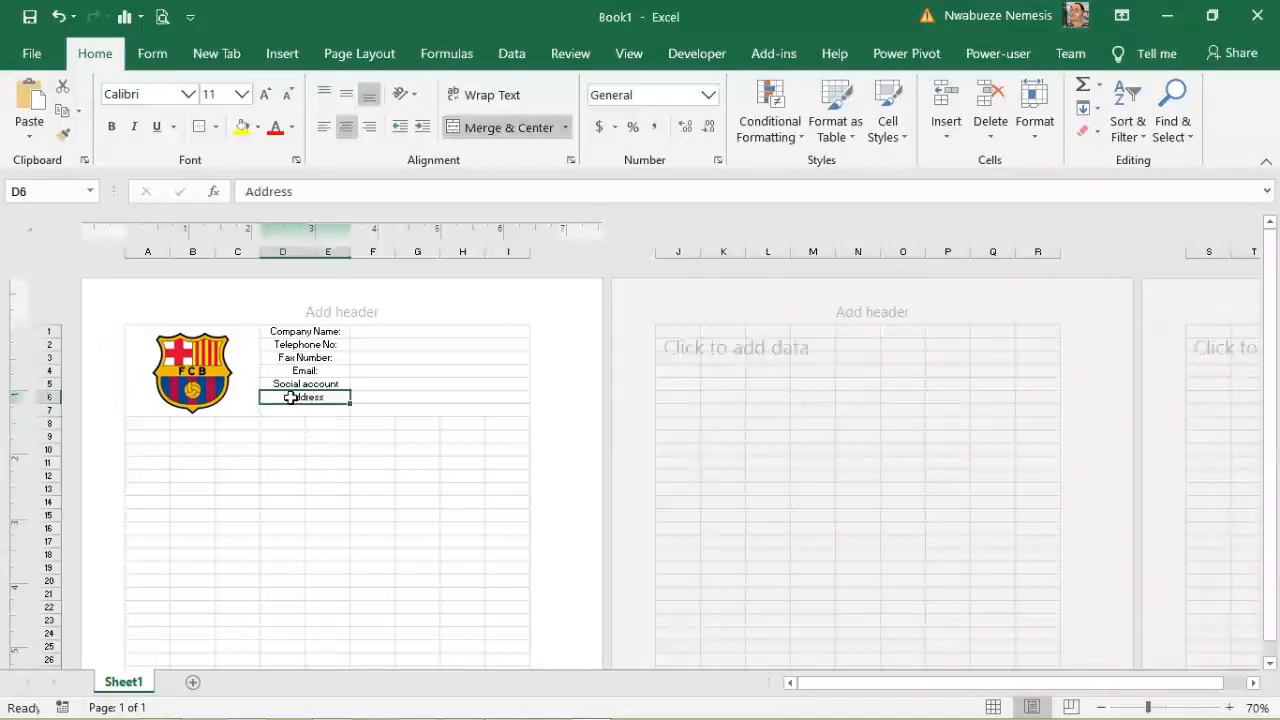
mouse_move(286, 397)
mouse_down()
mouse_move(288, 362)
mouse_move(300, 371)
mouse_move(289, 393)
mouse_up()
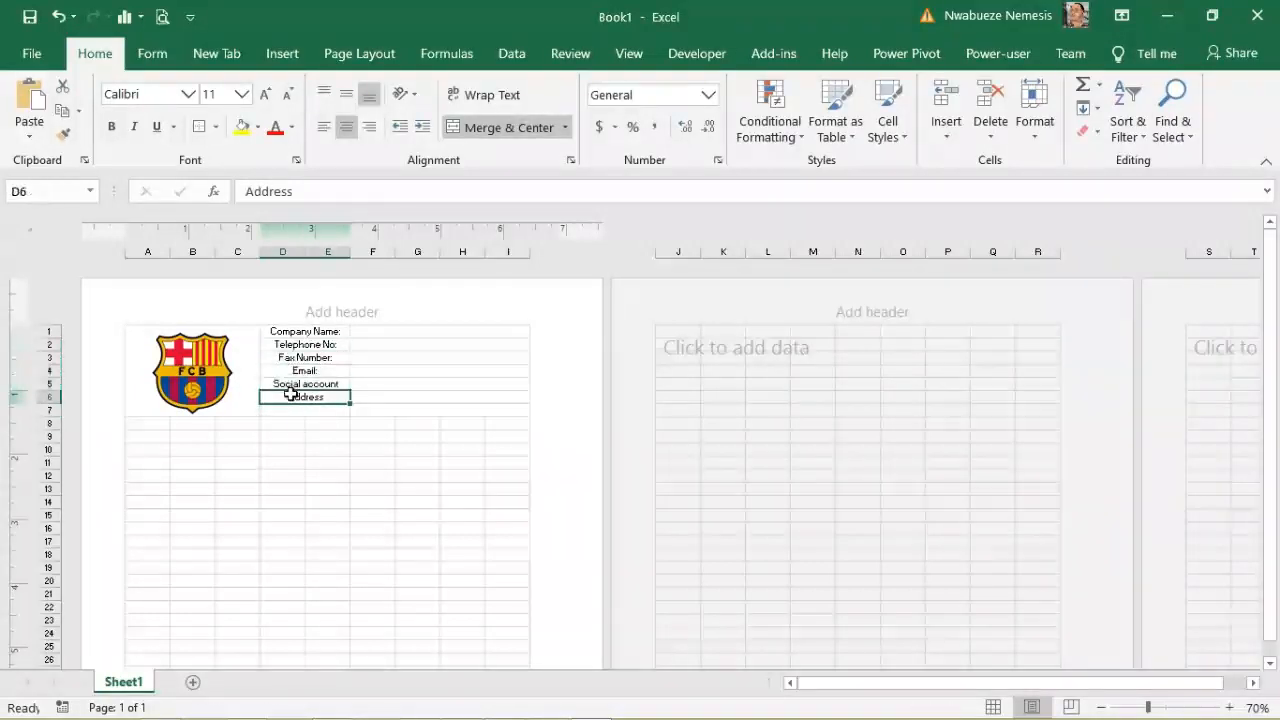
right_click(286, 398)
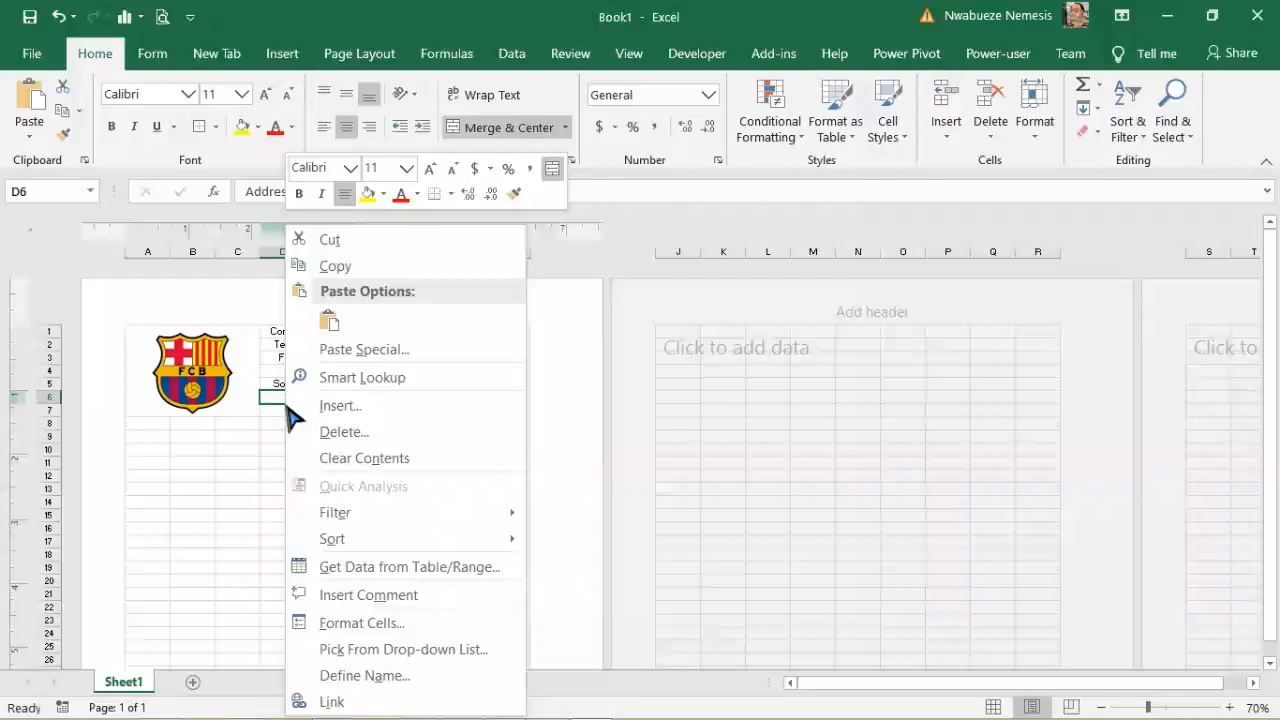
Step: Cut the Address label from D6 and paste it into D2 over Telephone No:
key(Escape)
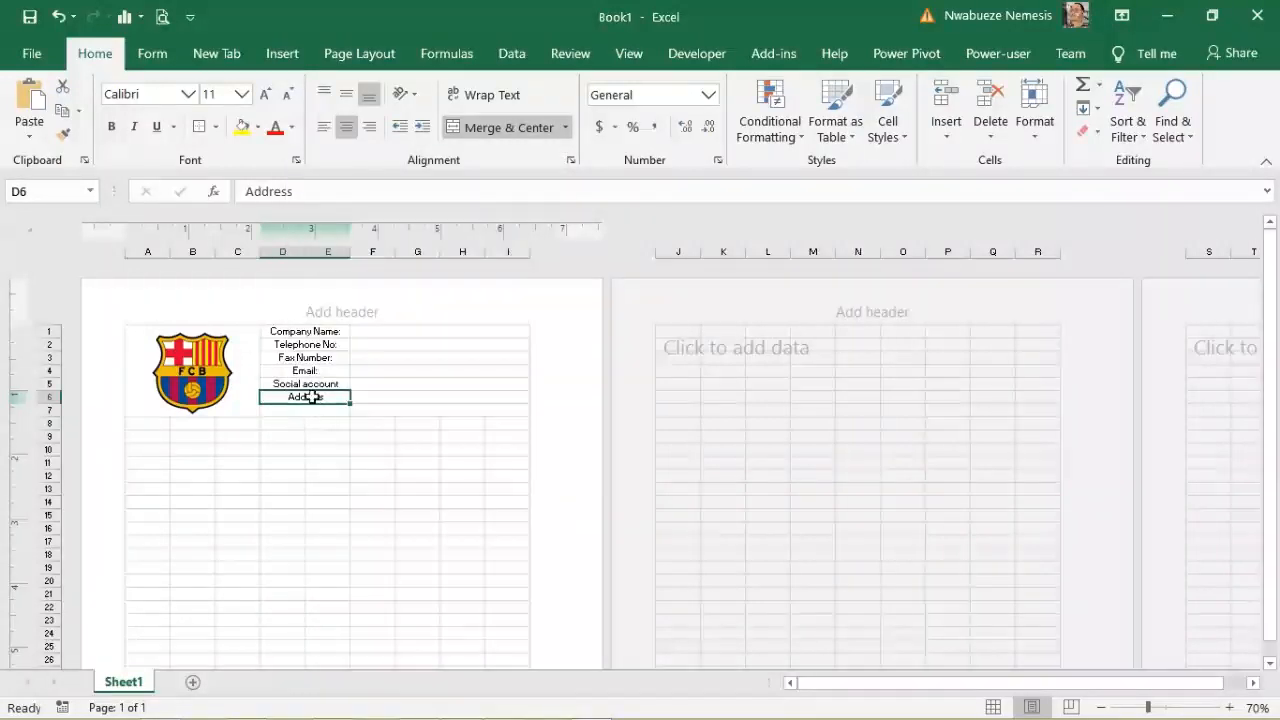
right_click(312, 398)
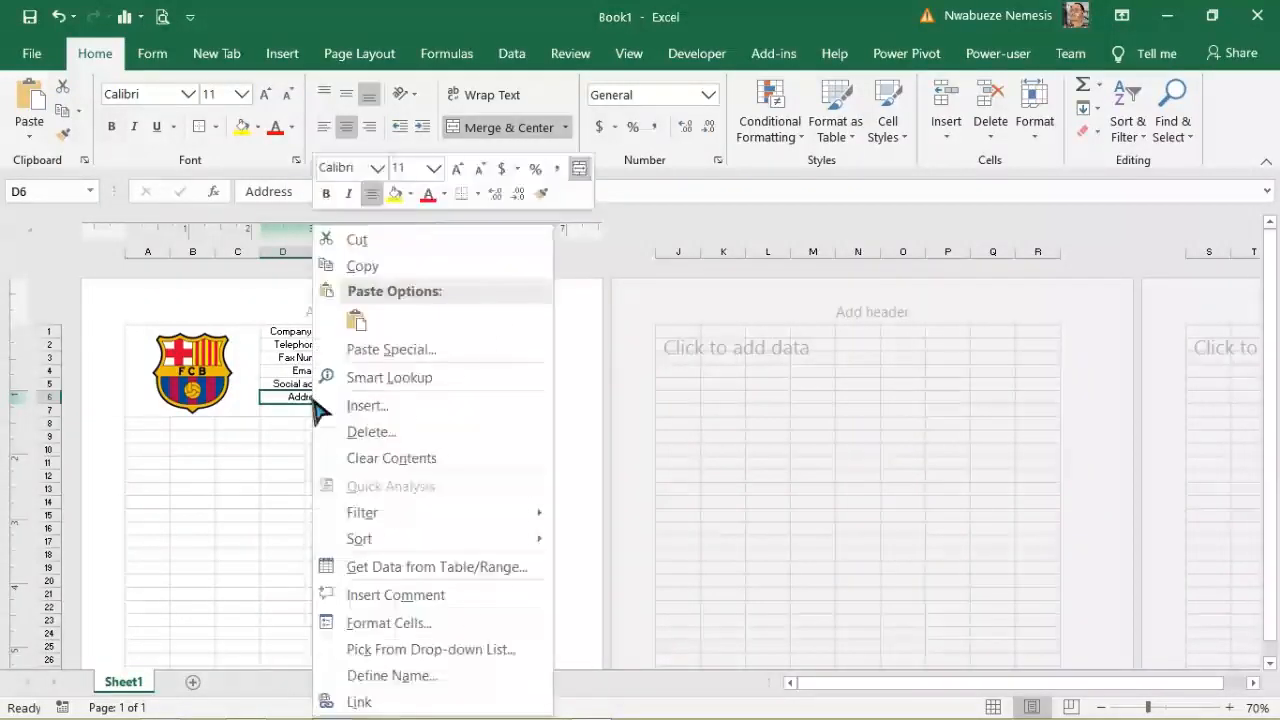
click(378, 250)
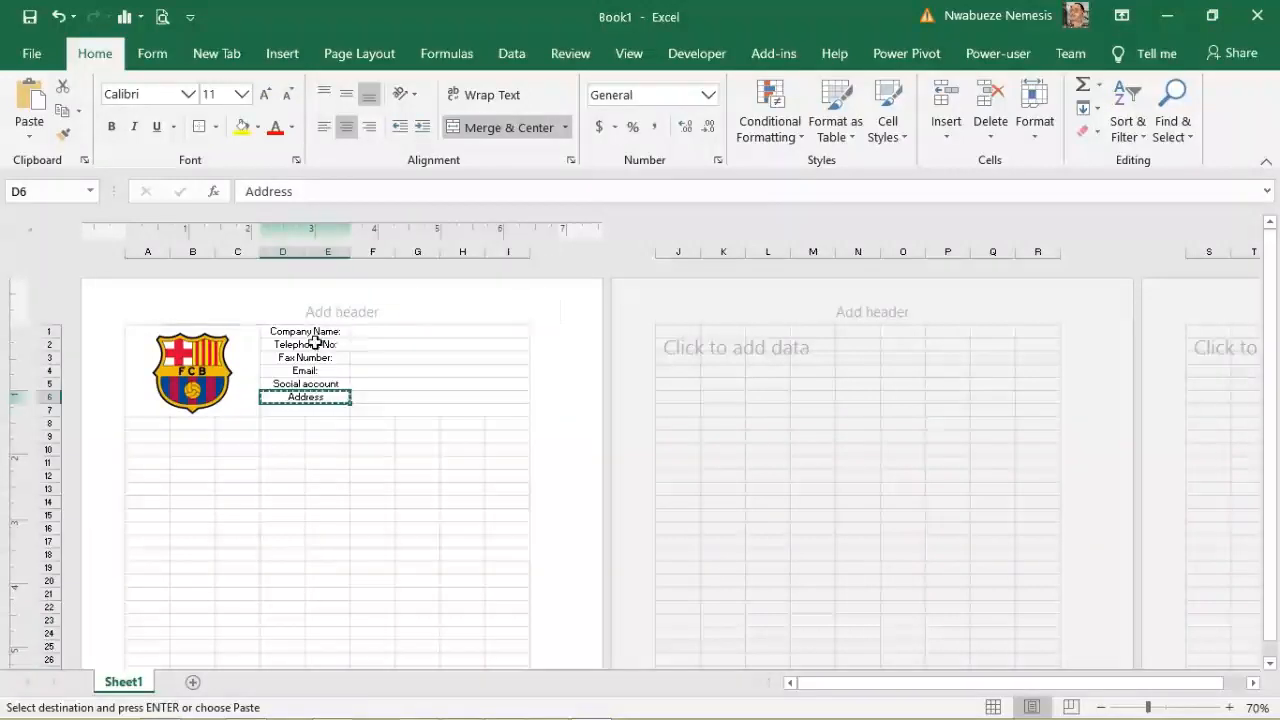
right_click(318, 345)
click(362, 320)
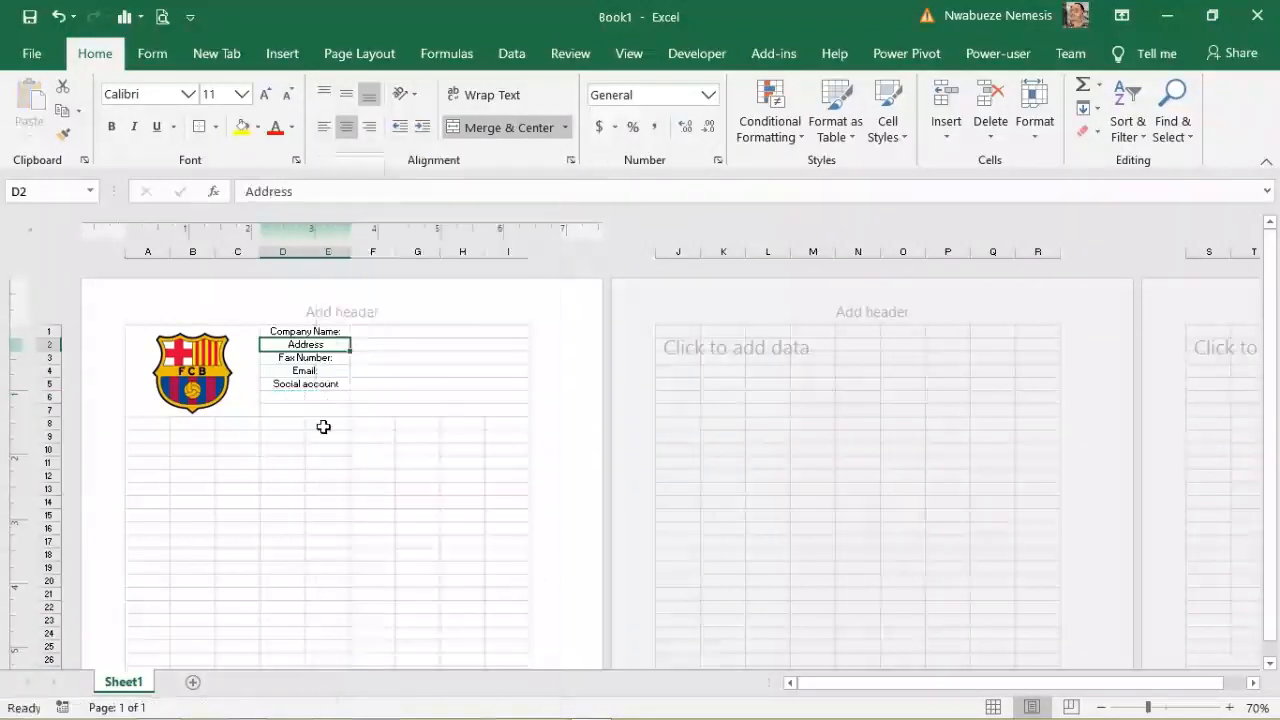
click(325, 434)
Step: Cancel an attempted move of the lower labels and merge the empty row 6 cells
drag(278, 357, 311, 410)
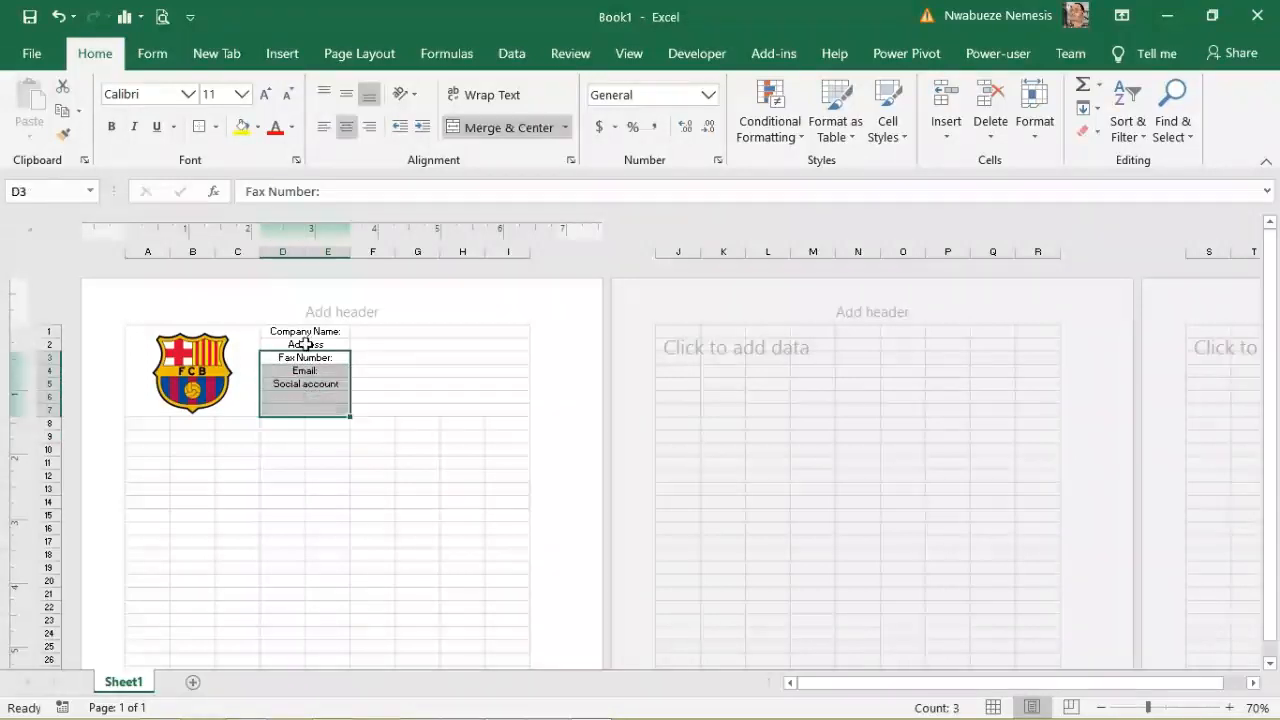
drag(303, 350, 337, 406)
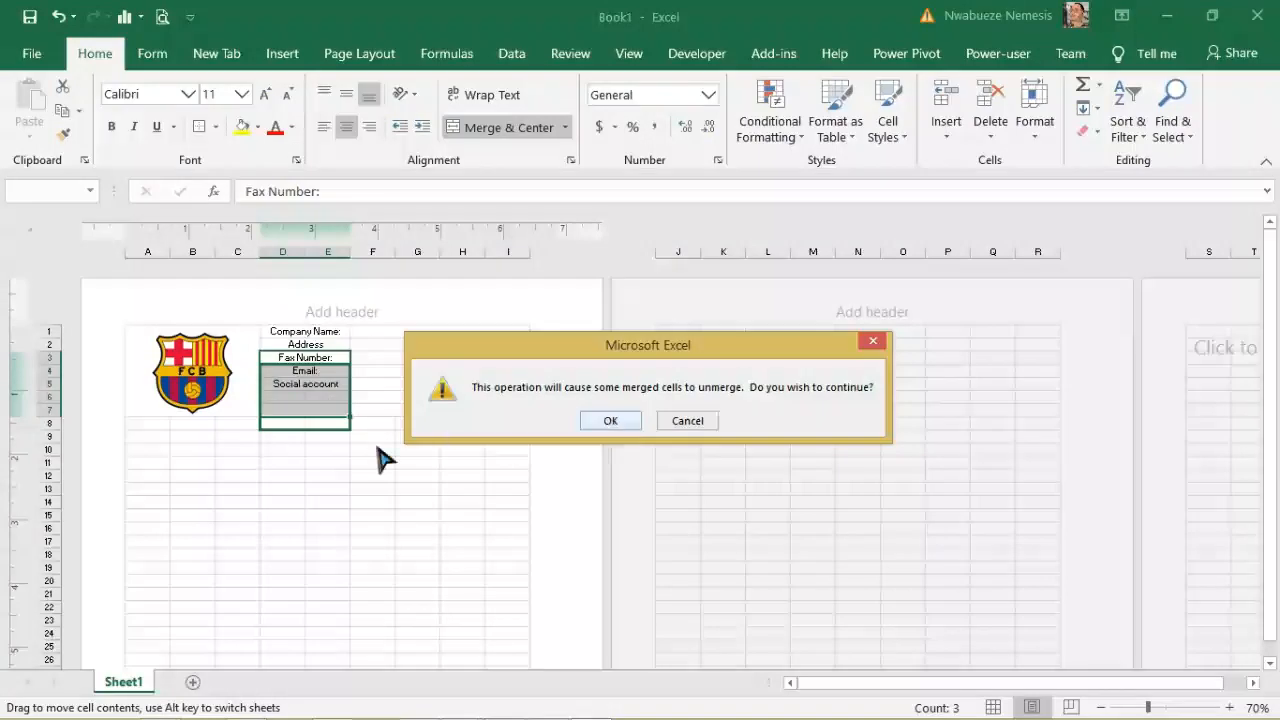
click(670, 424)
click(423, 474)
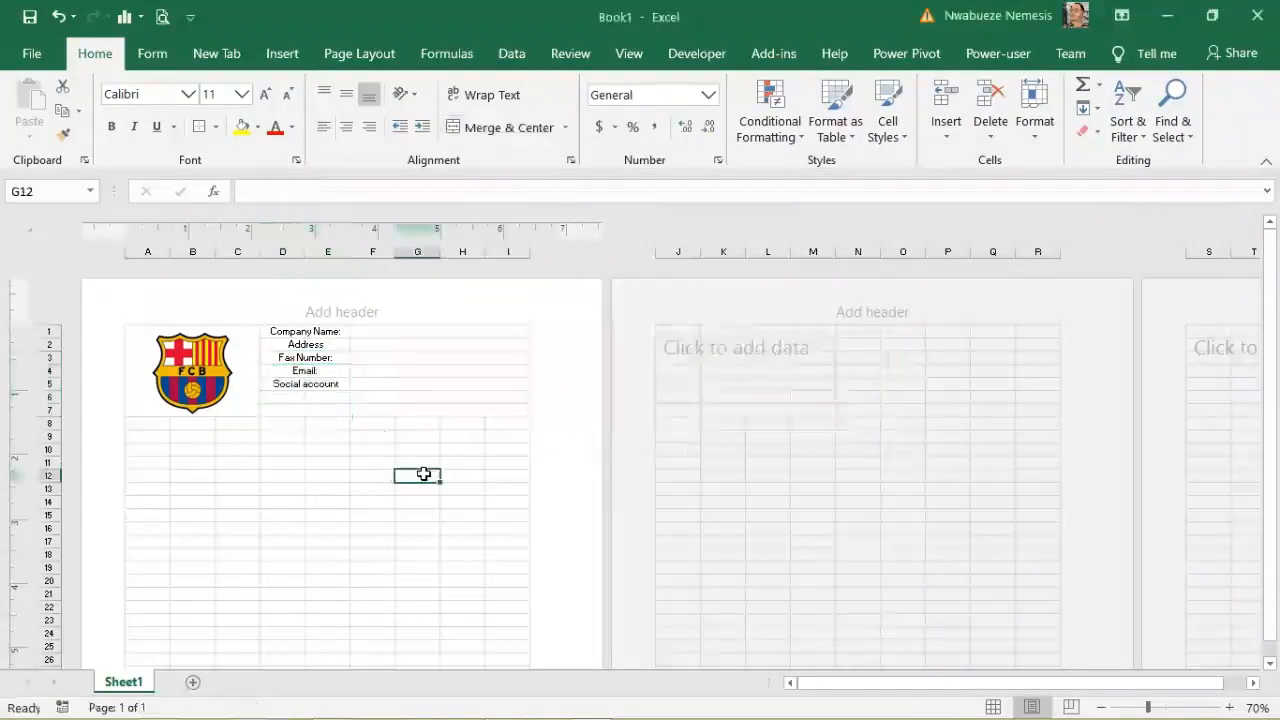
drag(283, 396, 325, 396)
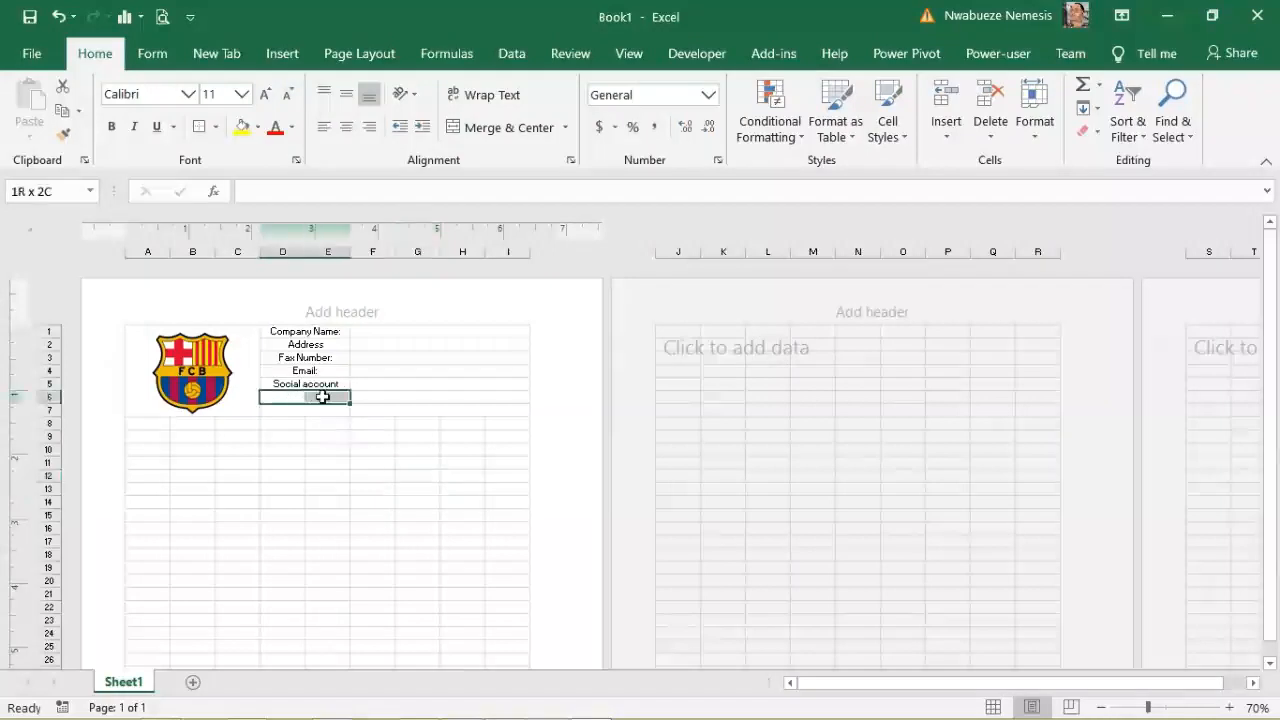
click(493, 133)
click(380, 407)
Step: Move Fax Number, Email and Social account down one row, accepting the unmerge
click(279, 356)
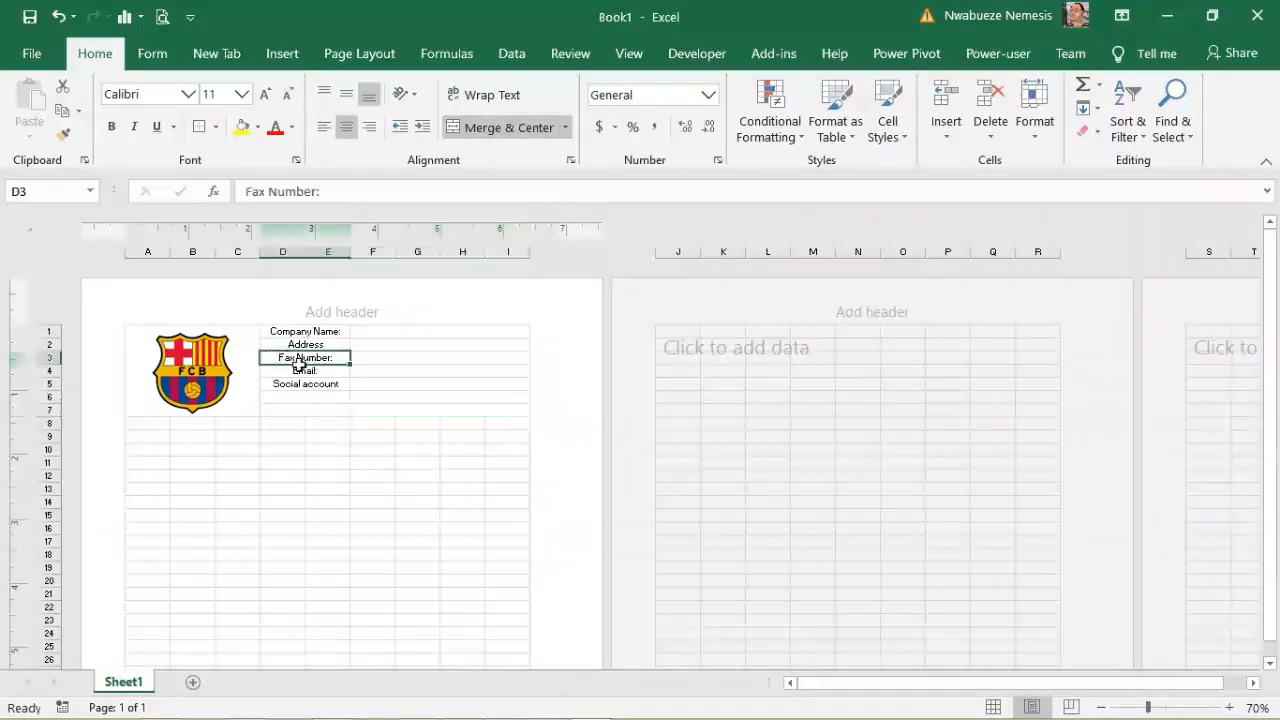
drag(301, 363, 311, 386)
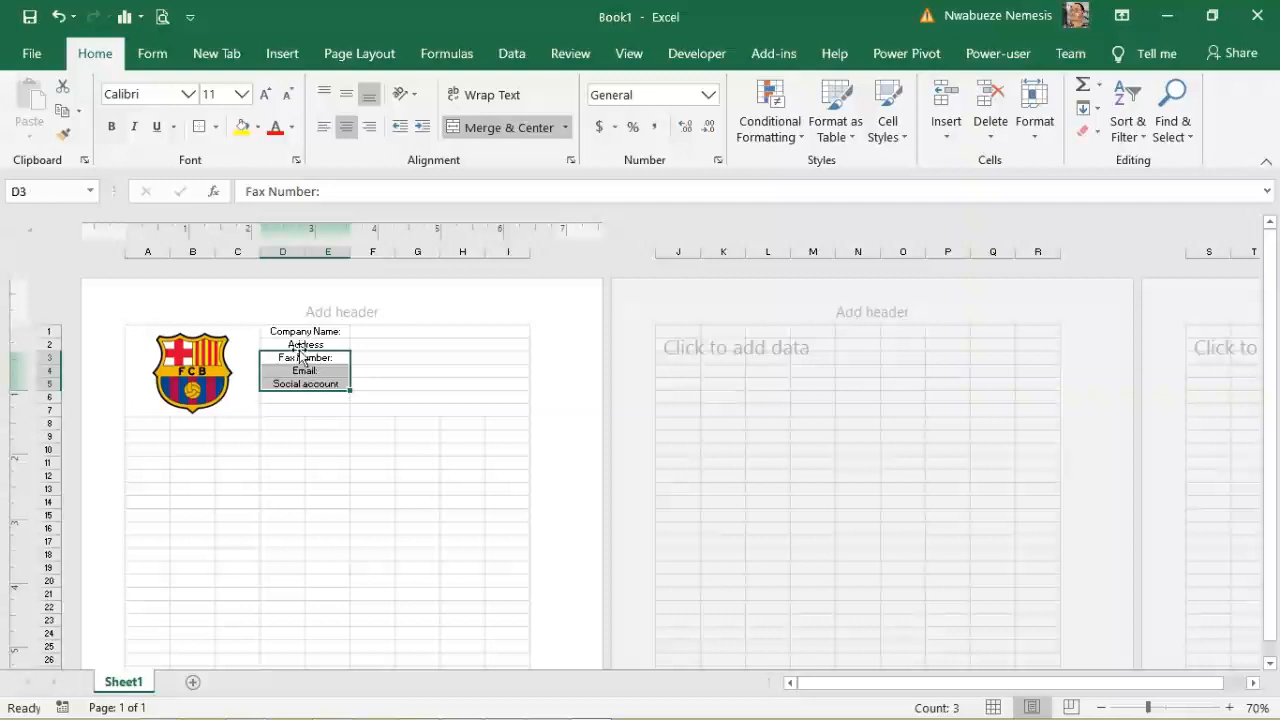
drag(298, 352, 298, 376)
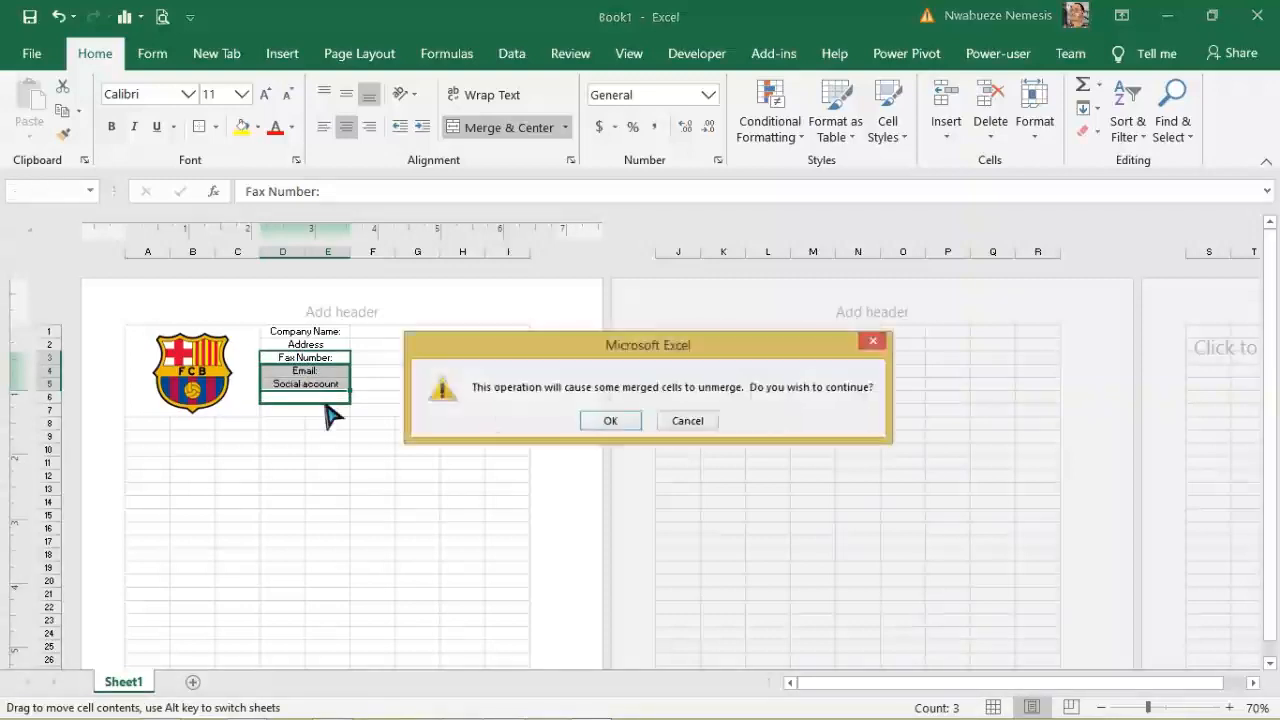
click(636, 426)
click(522, 441)
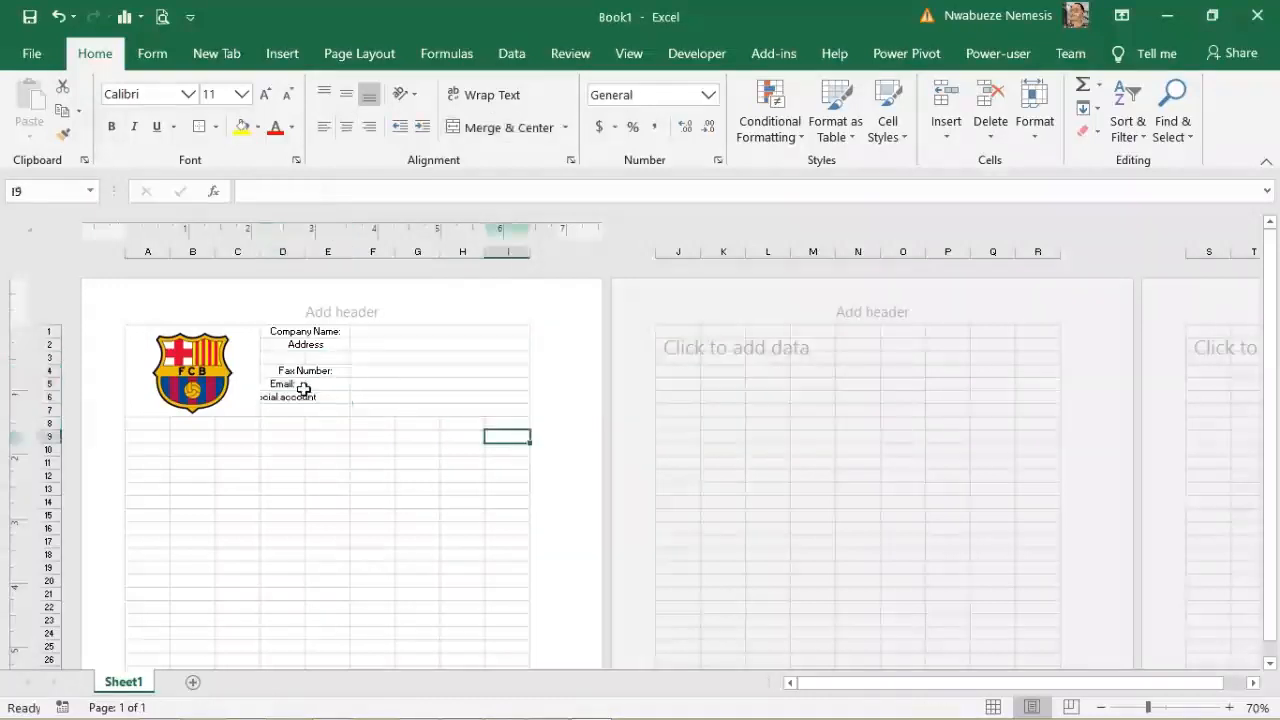
Step: Merge and centre the Fax Number, Email and Social account labels across D–E
click(277, 371)
click(500, 127)
click(490, 128)
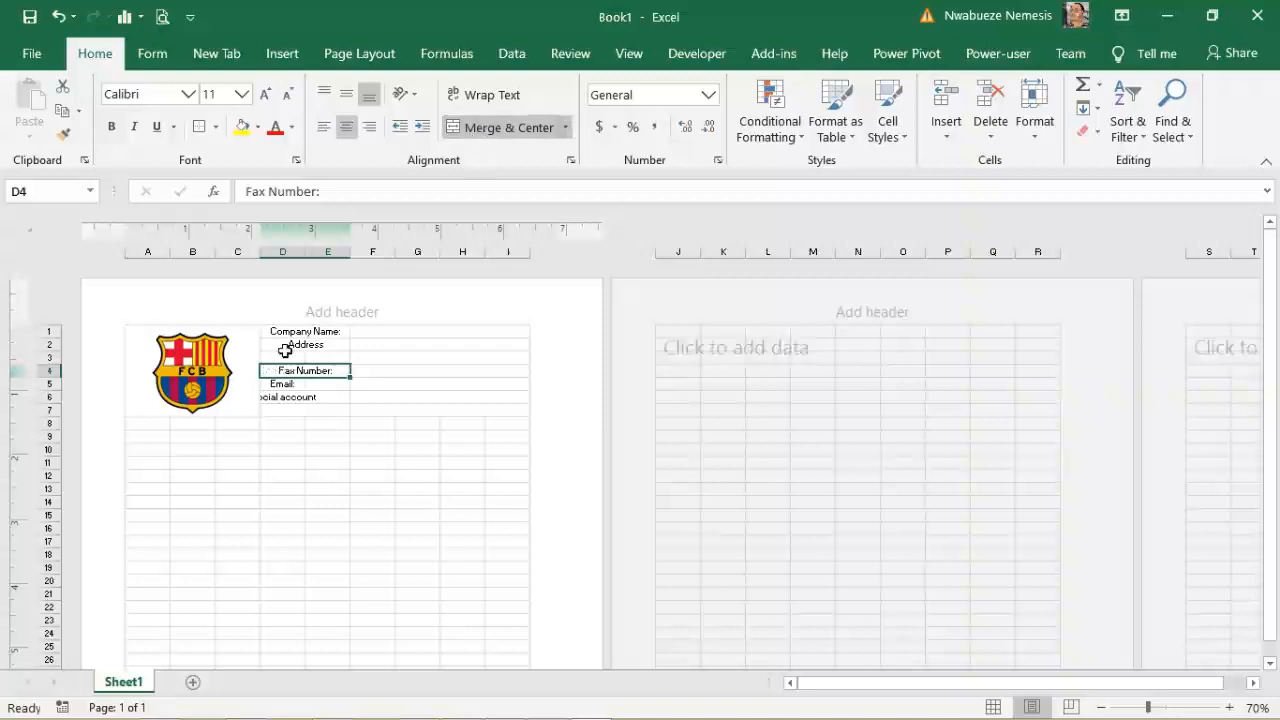
drag(271, 383, 316, 394)
click(510, 128)
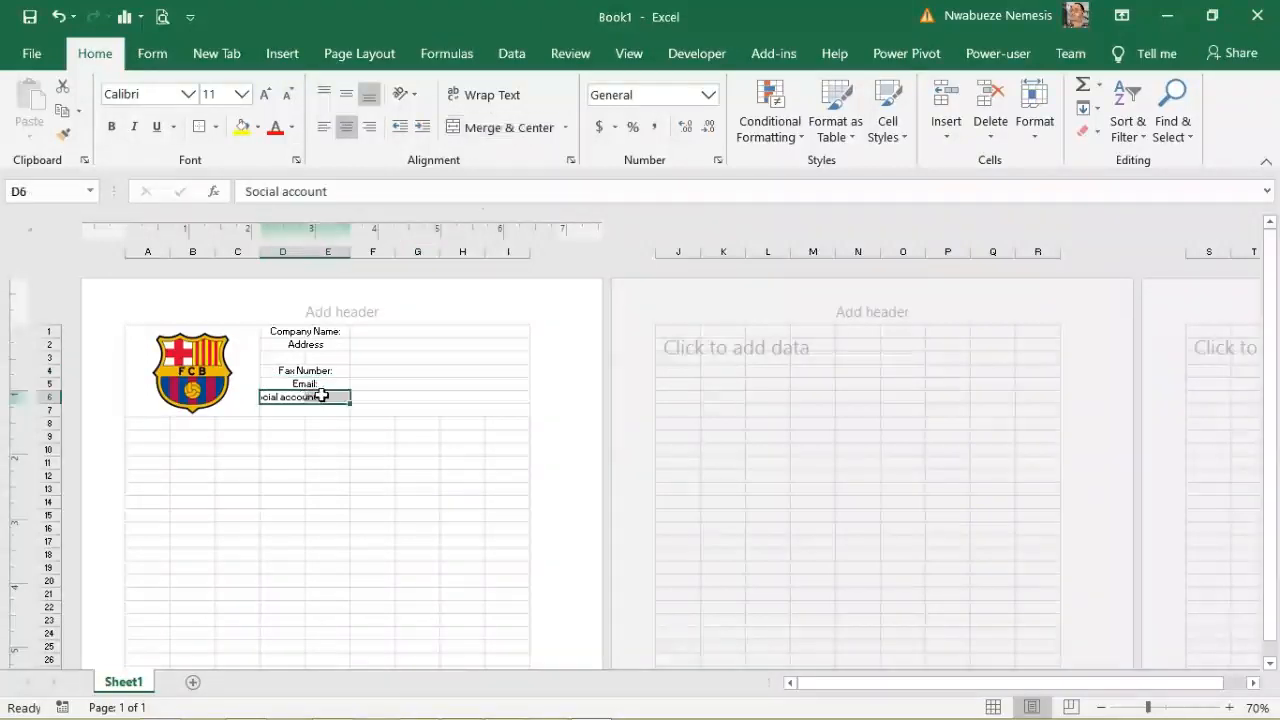
click(500, 128)
Step: Merge D3:E3 and enter the label 'Telphone No:' there
drag(266, 356, 338, 360)
click(510, 128)
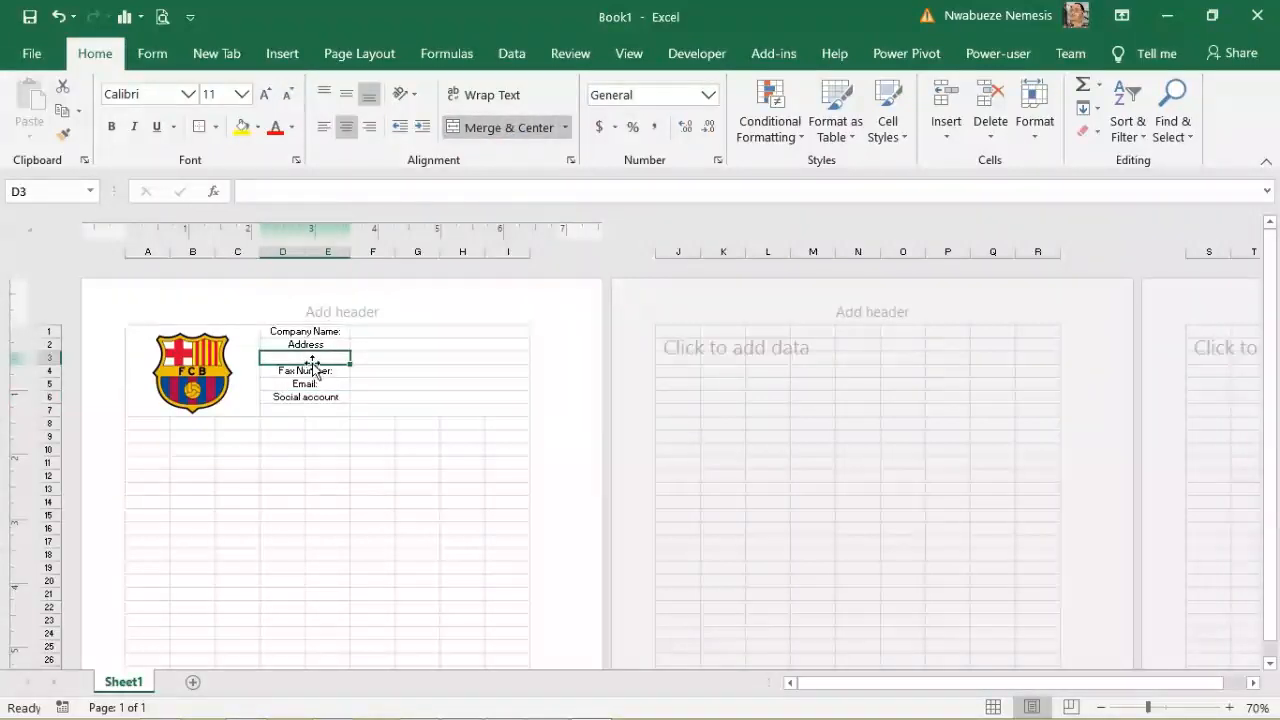
text(Telphone No:)
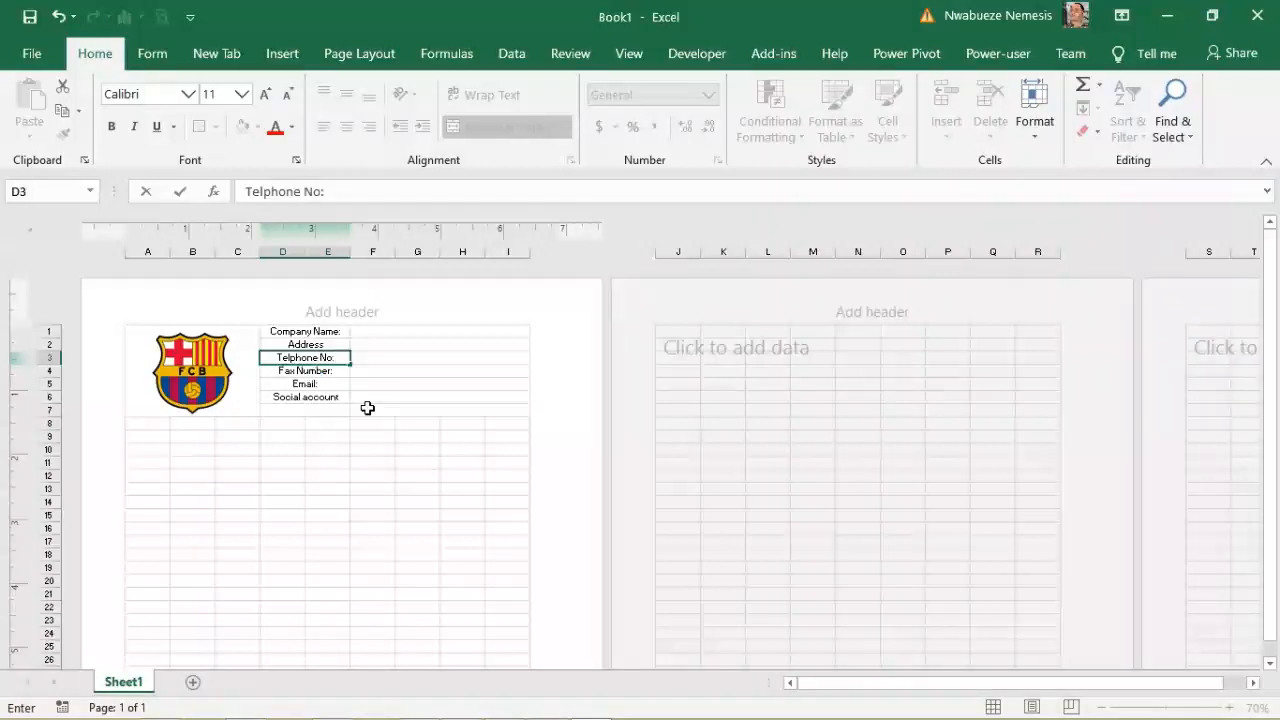
click(391, 490)
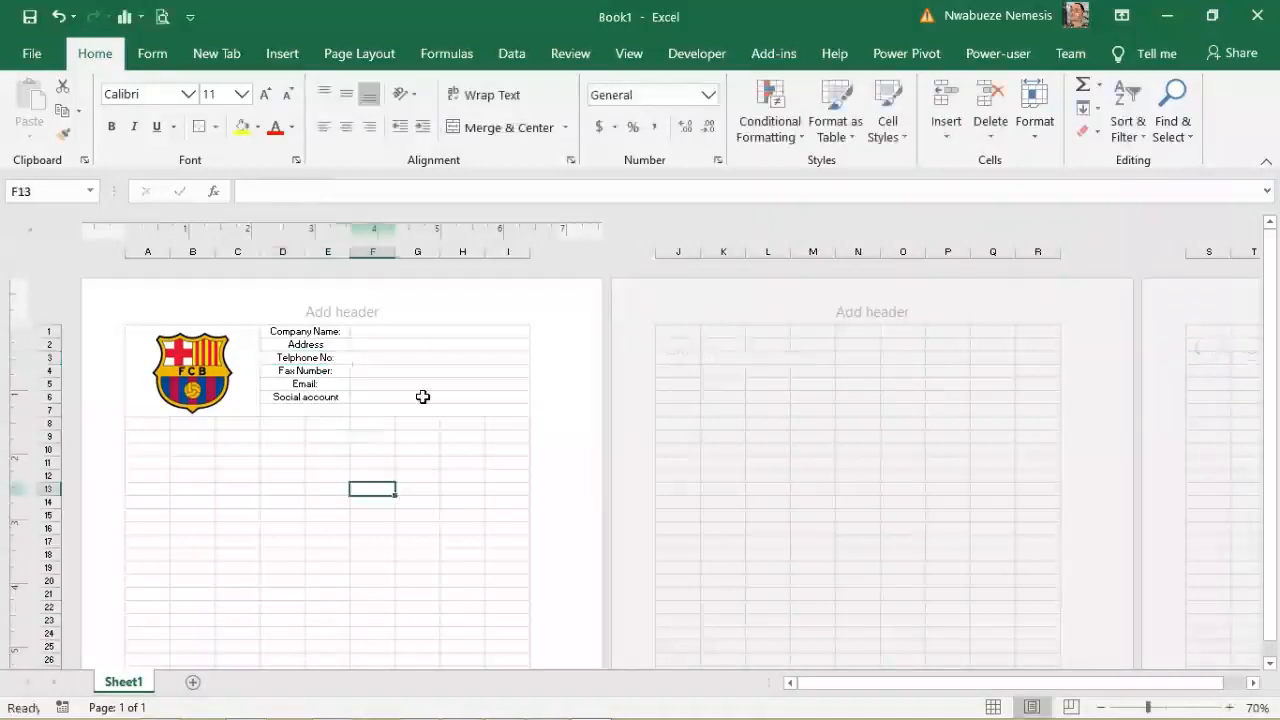
Step: Enter the company name Barcelona FC, correcting its spelling
click(398, 330)
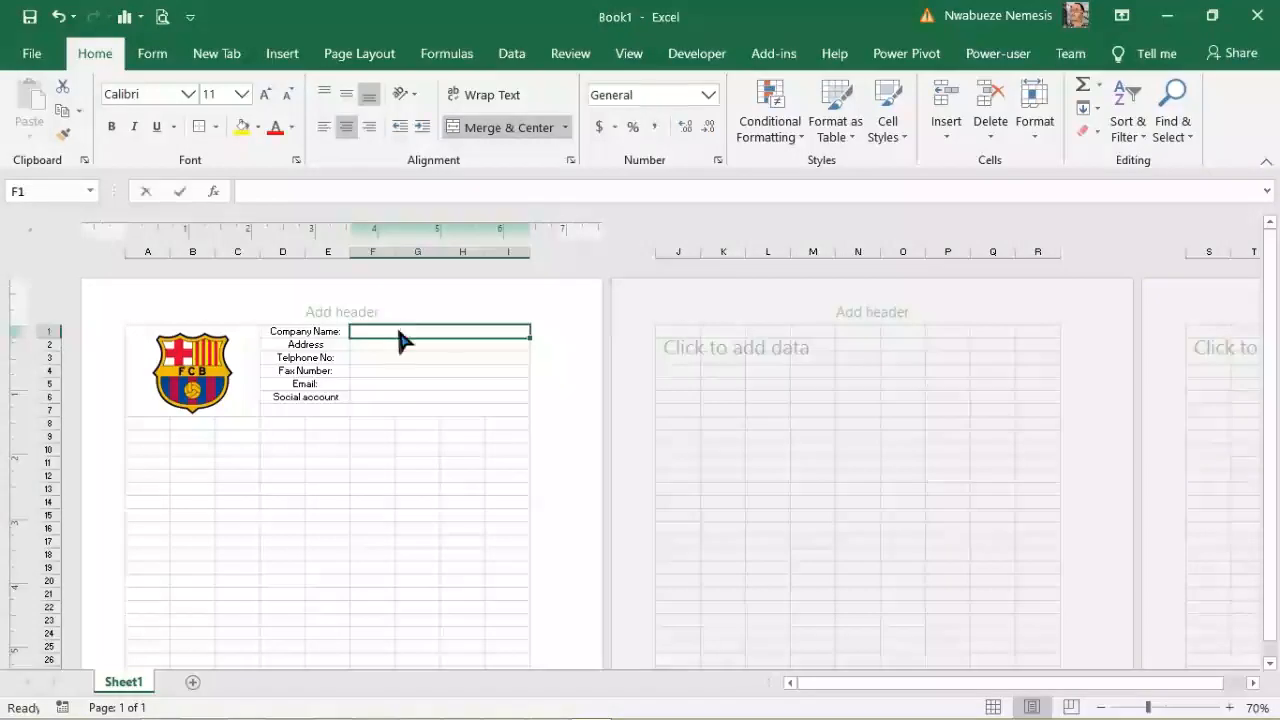
text(Barcelon FC)
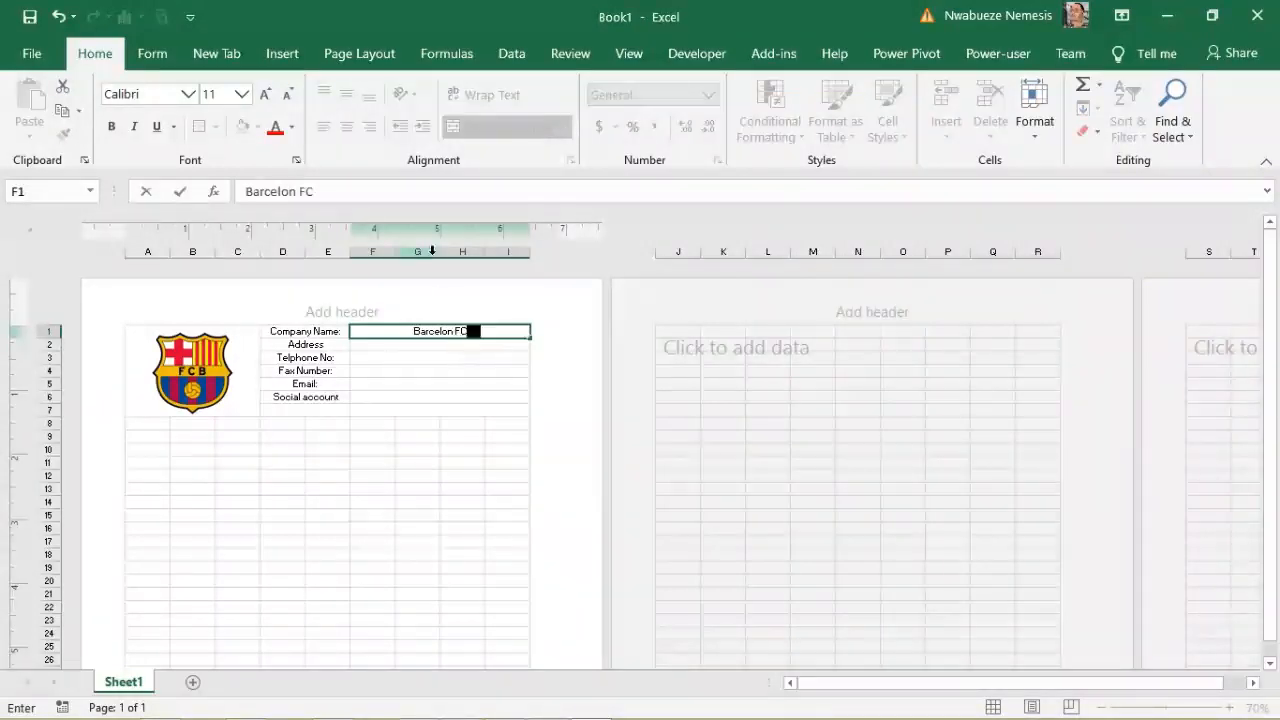
click(298, 196)
text(a)
key(shift+End)
click(368, 344)
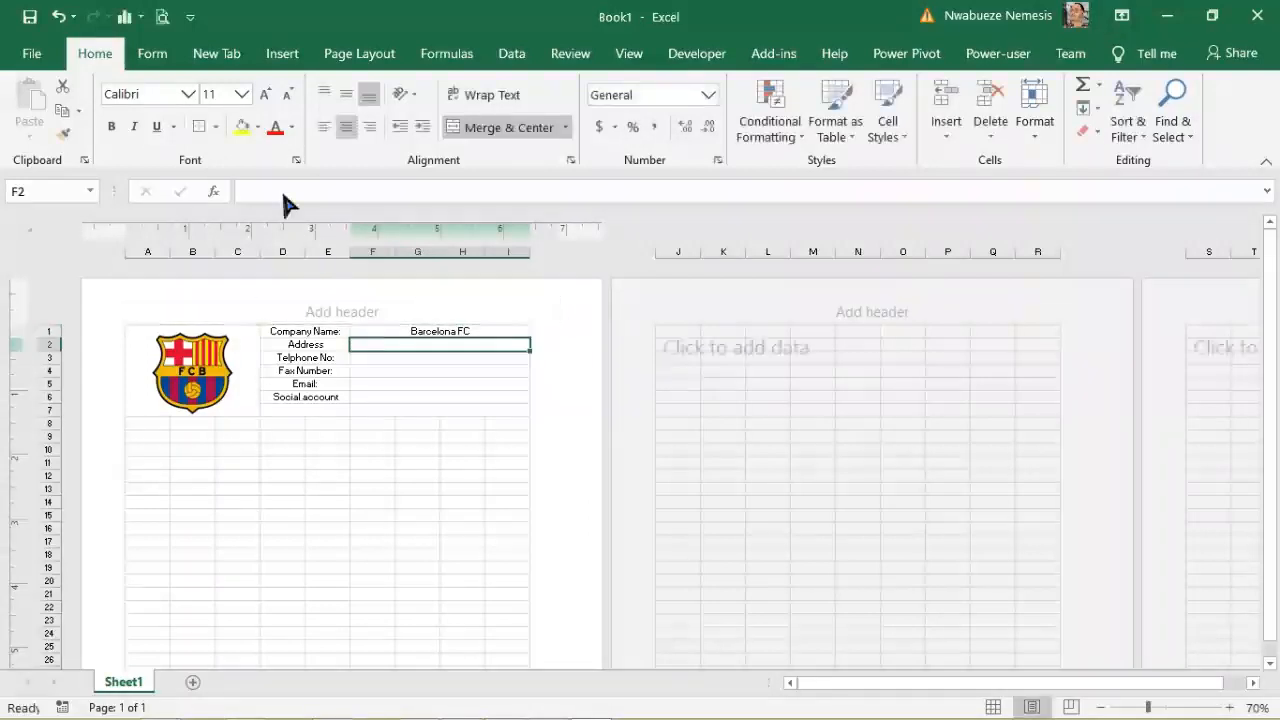
Step: Enter the club's street address and remove the stray space before the comma
text(No)
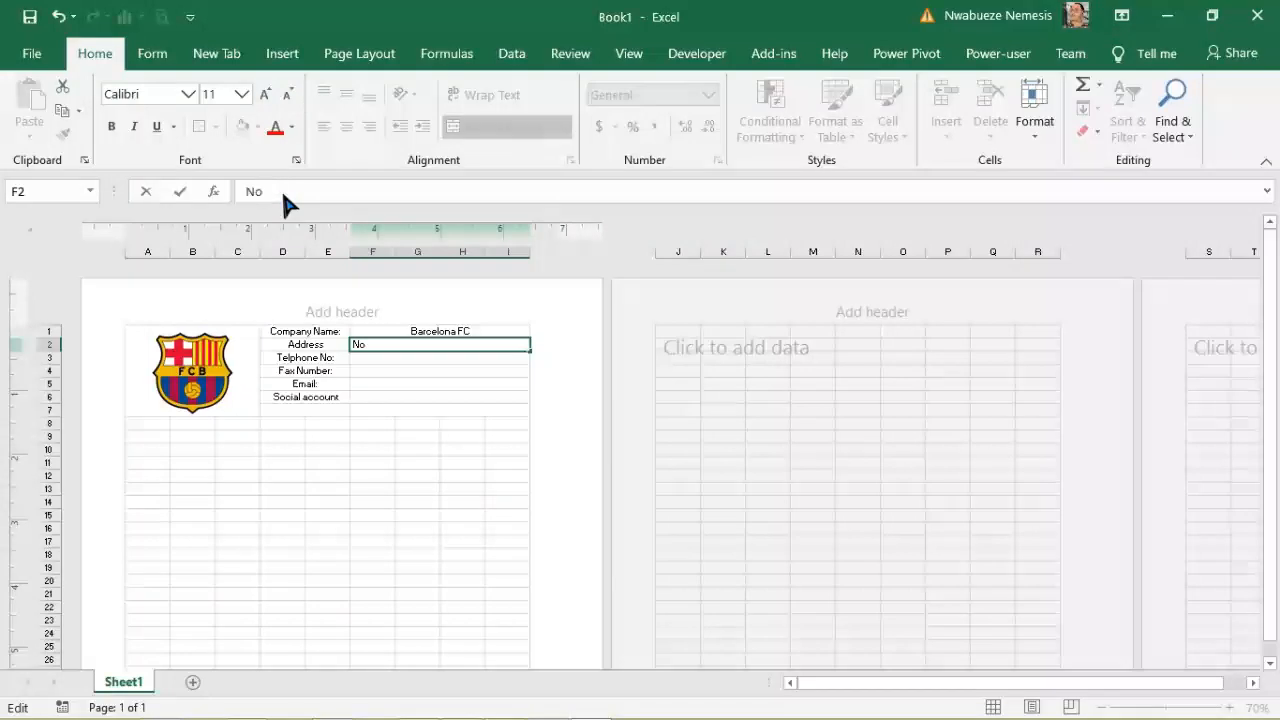
text(> 1 Spain)
drag(318, 193, 266, 200)
text(. 1 Barcelona)
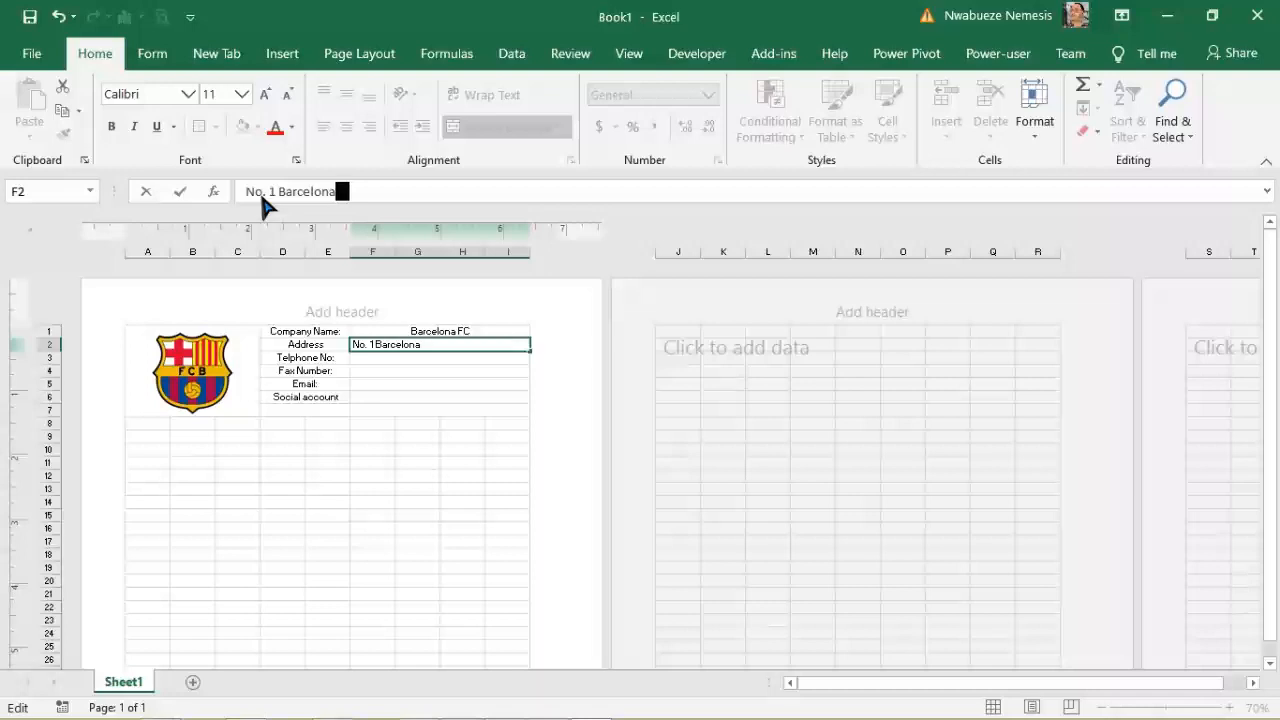
text( avenue )
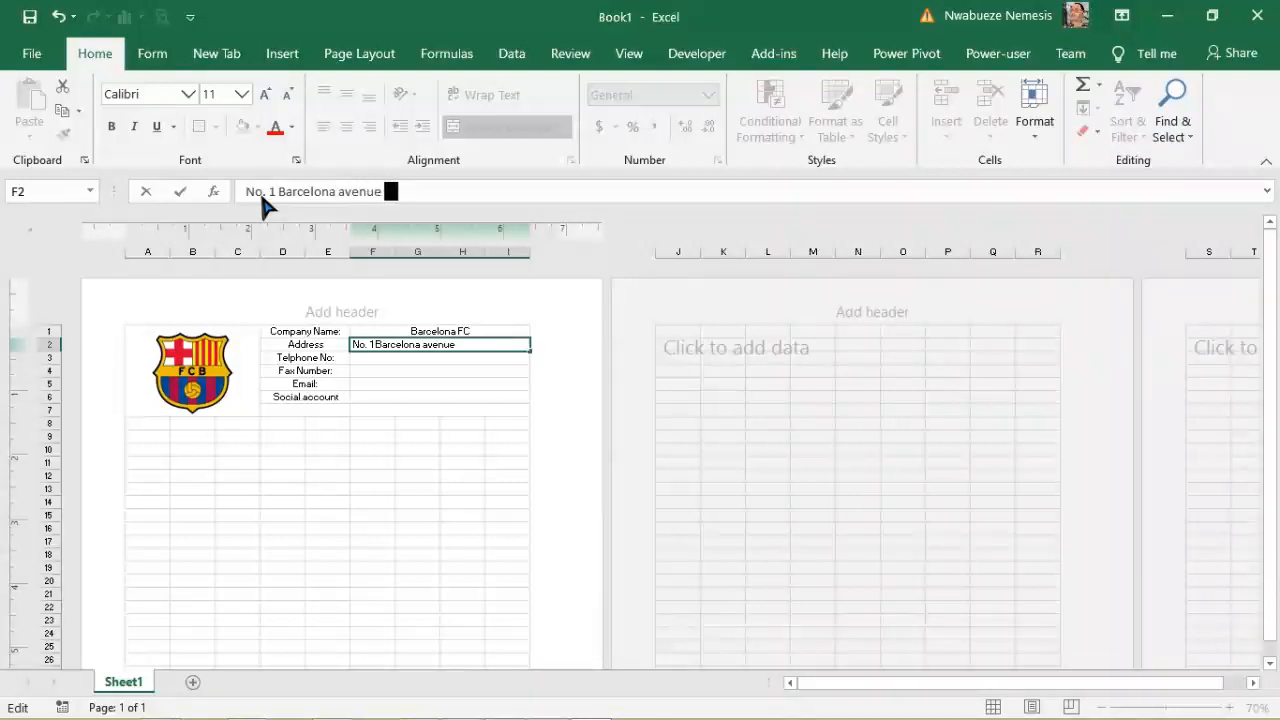
text(, Spain)
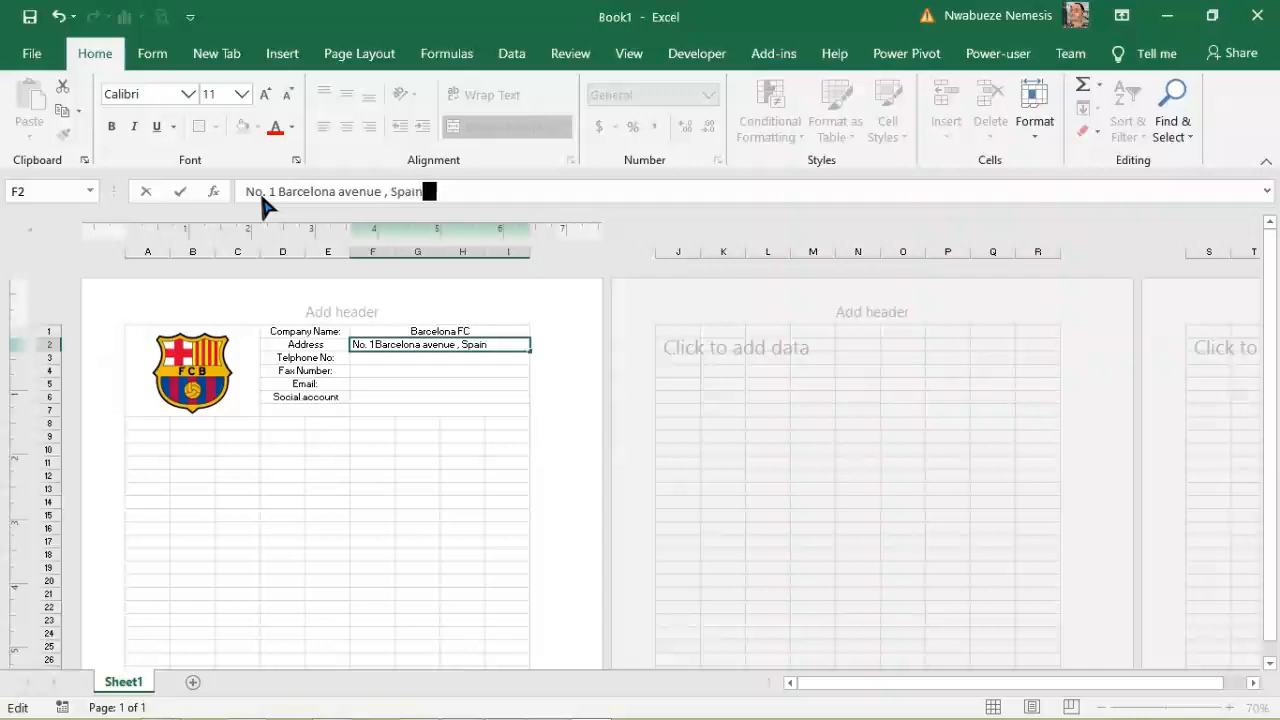
click(385, 191)
key(BackSpace)
click(389, 349)
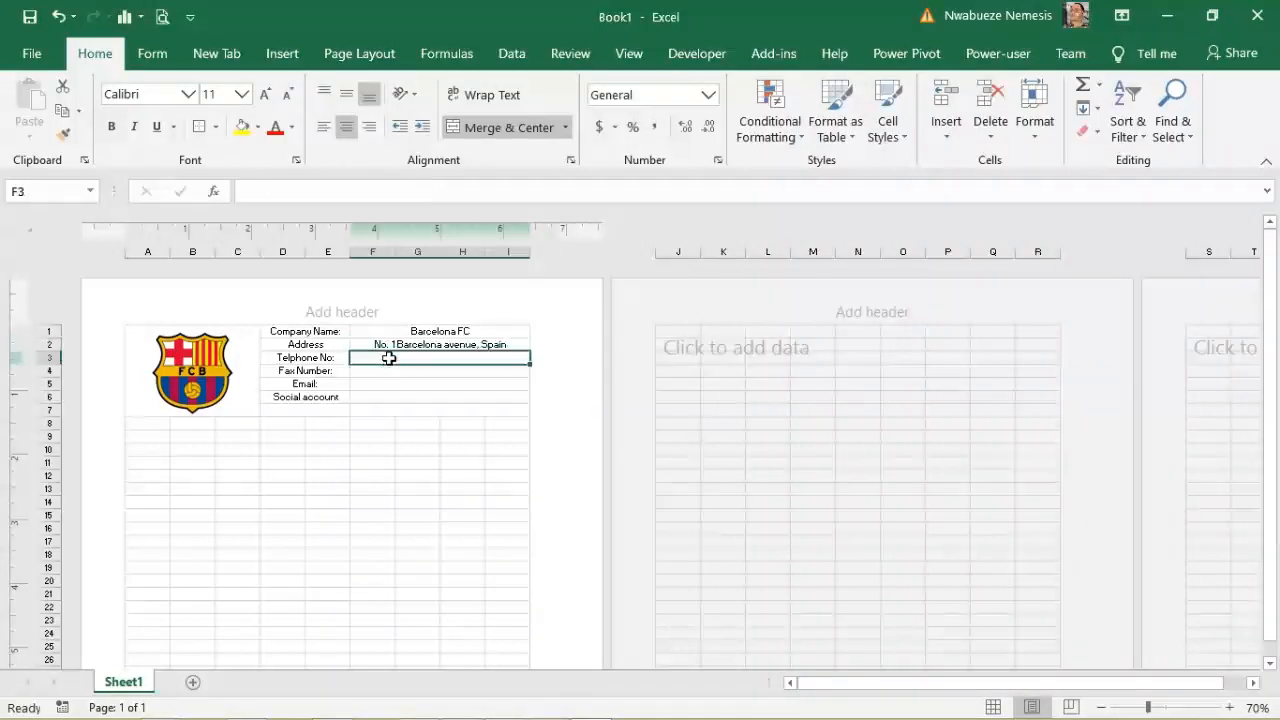
Step: Fix the spelling of the telephone label and enter the club's telephone number
click(282, 358)
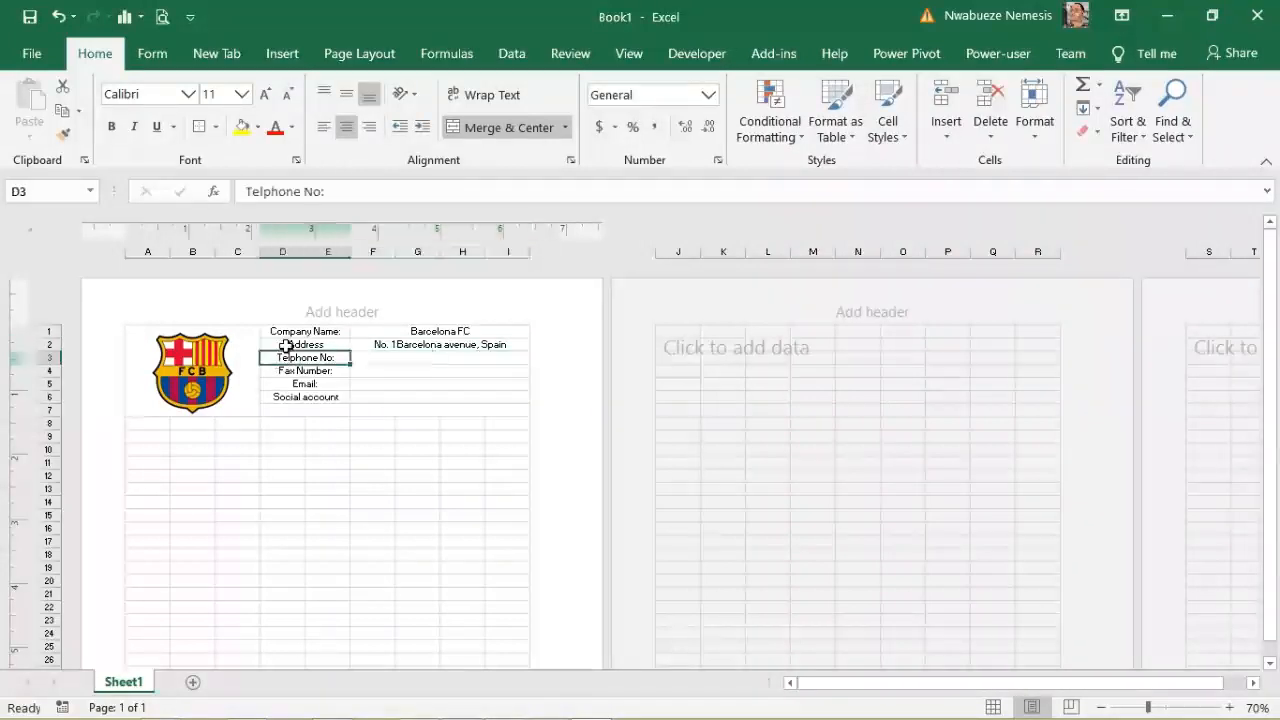
click(262, 195)
text(e)
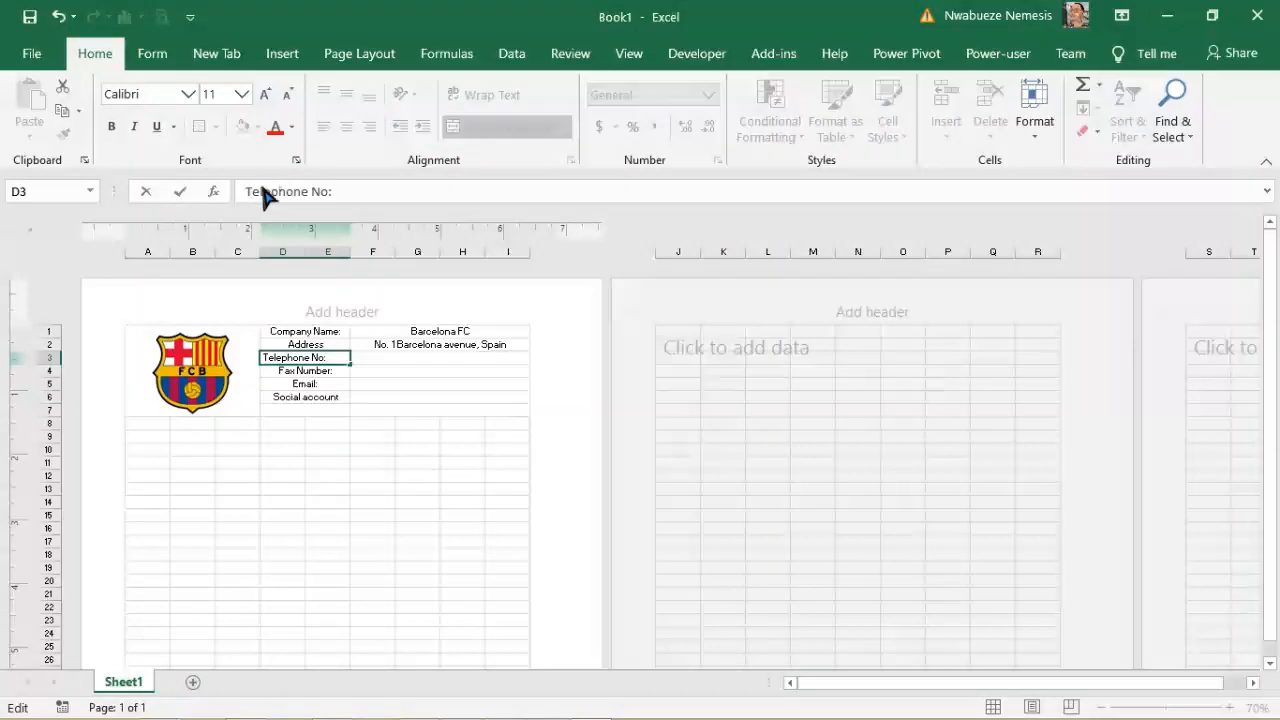
click(381, 360)
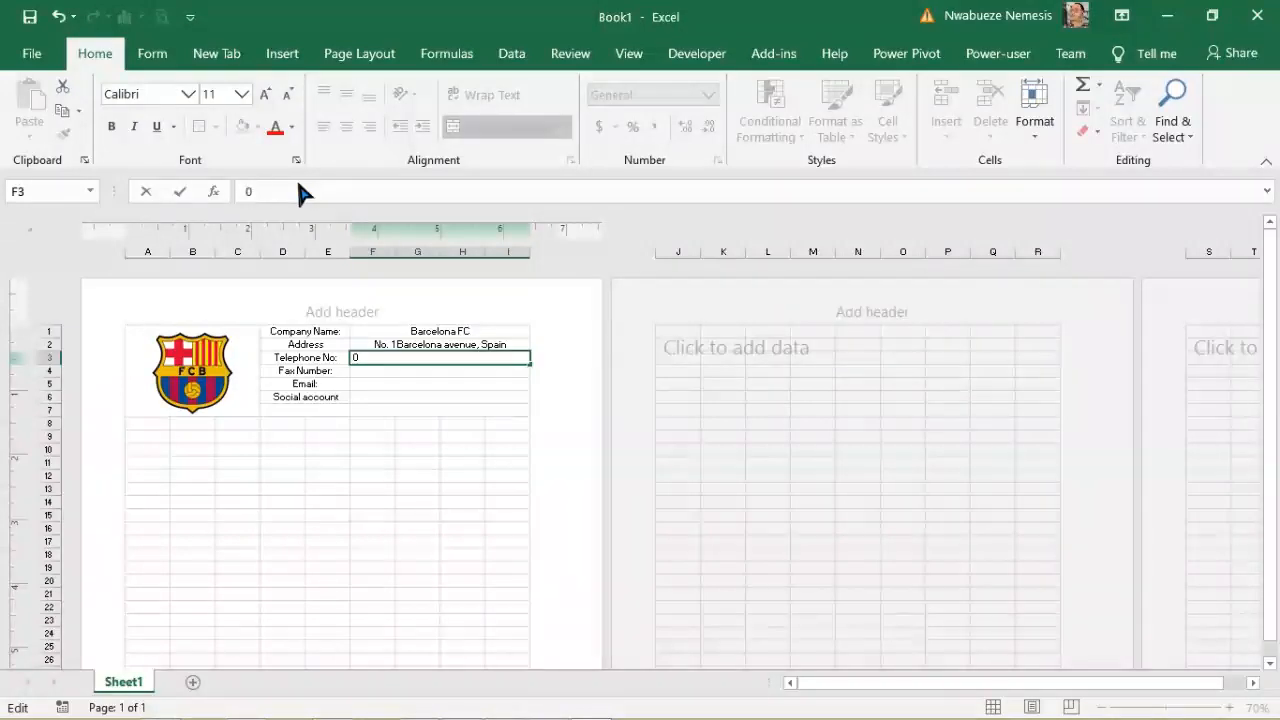
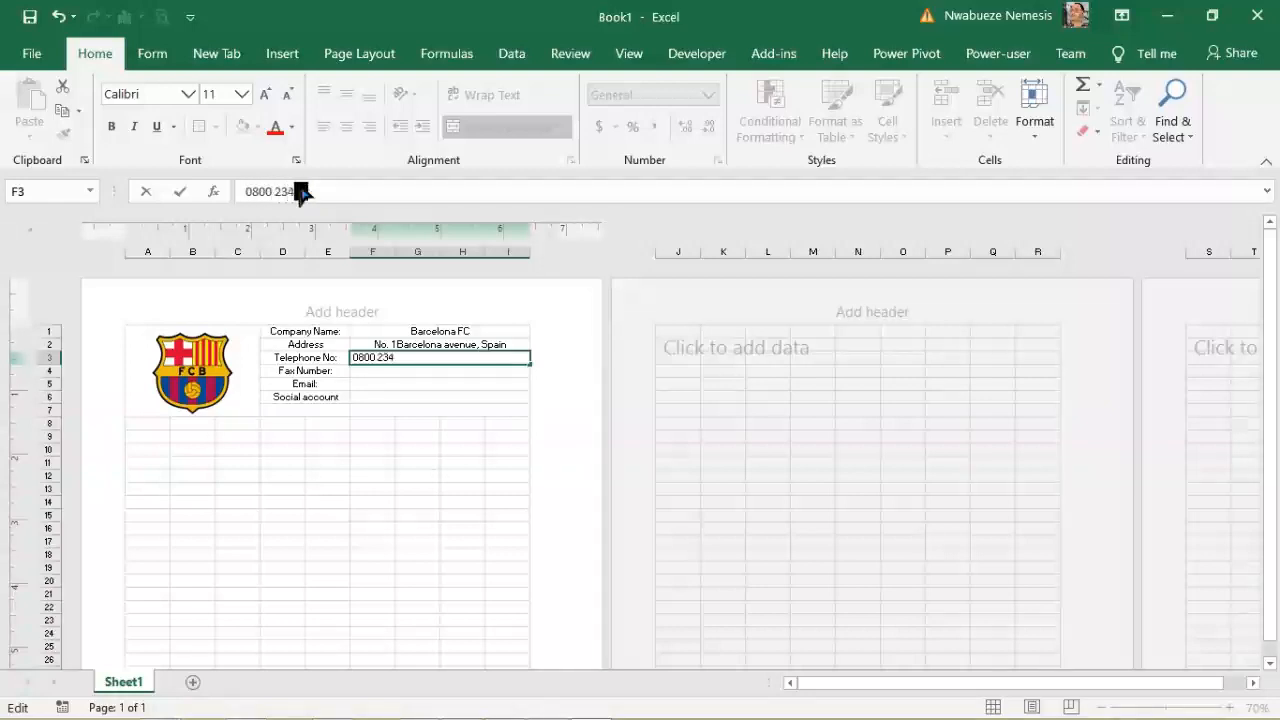
click(397, 372)
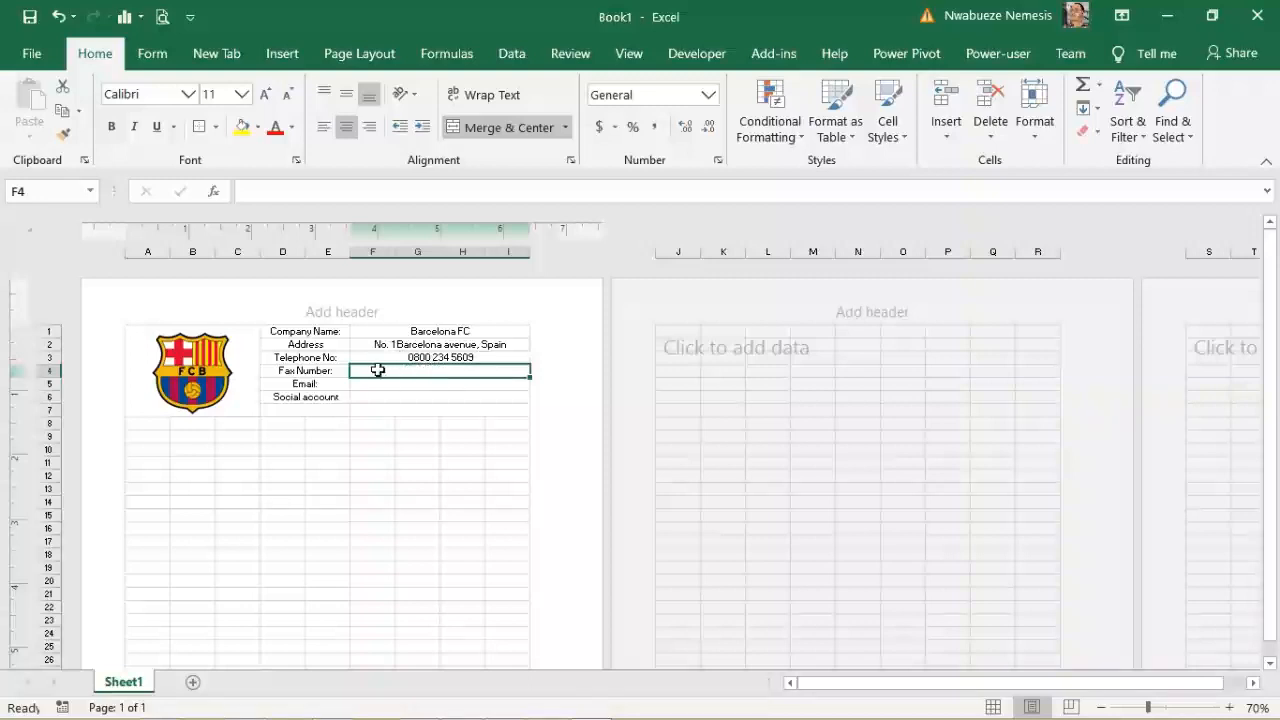
Step: Enter the fax number in F4 and the club's e-mail address in F5
click(297, 191)
text(65789)
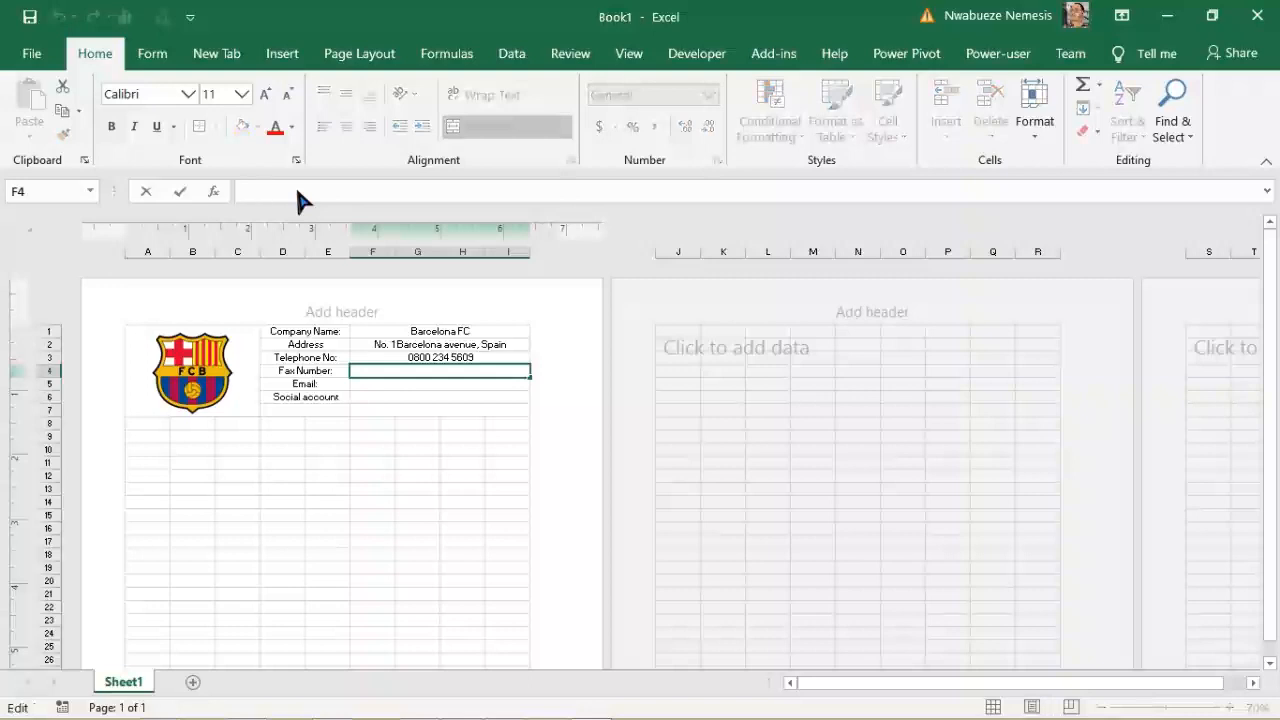
text(87)
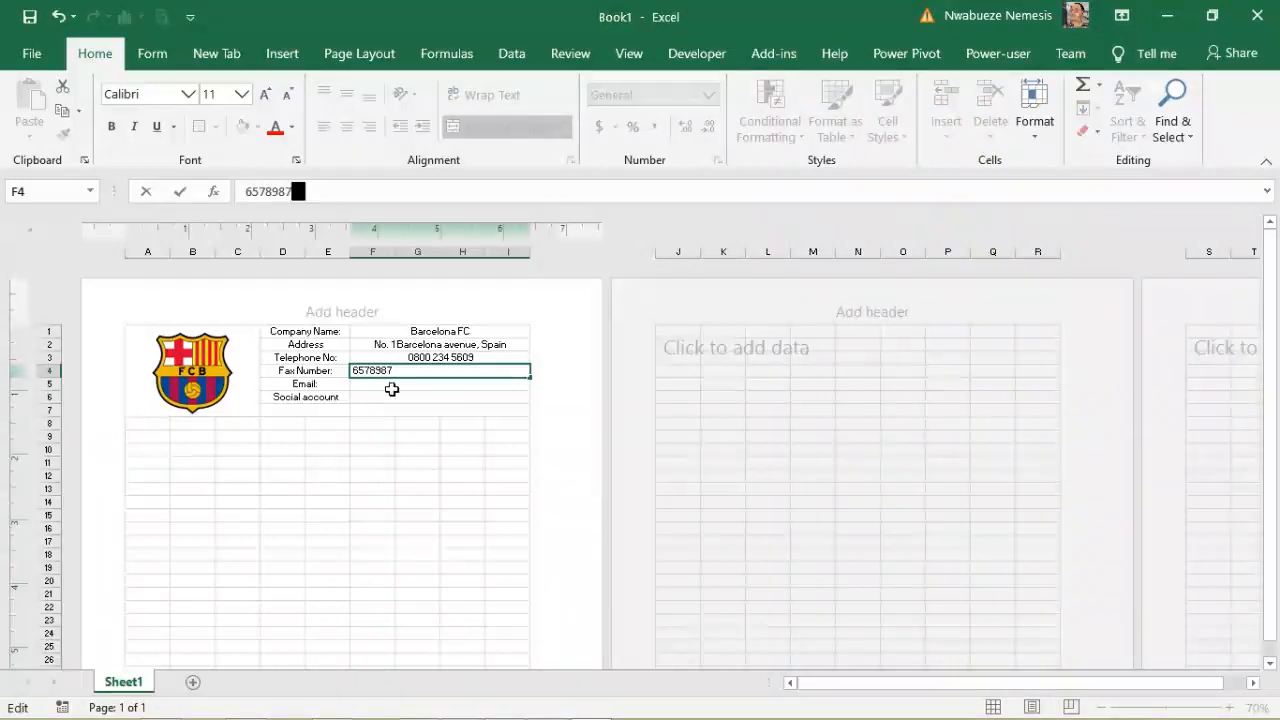
key(Return)
click(279, 196)
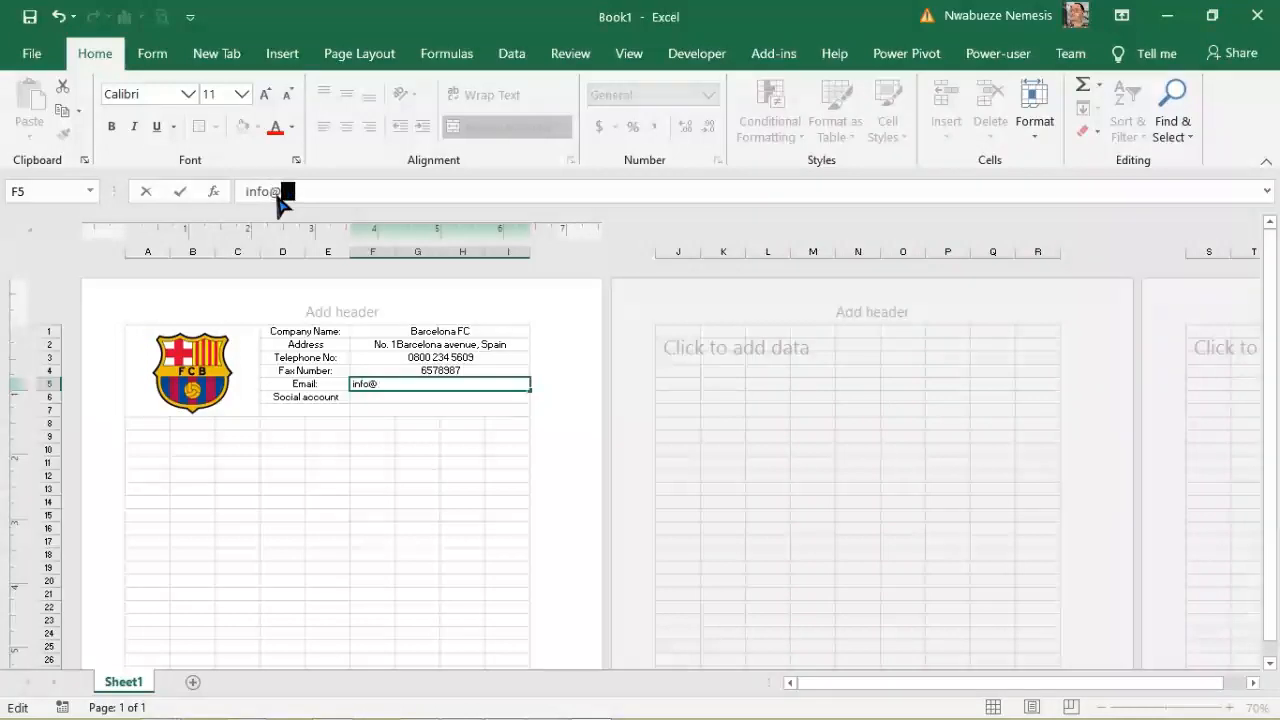
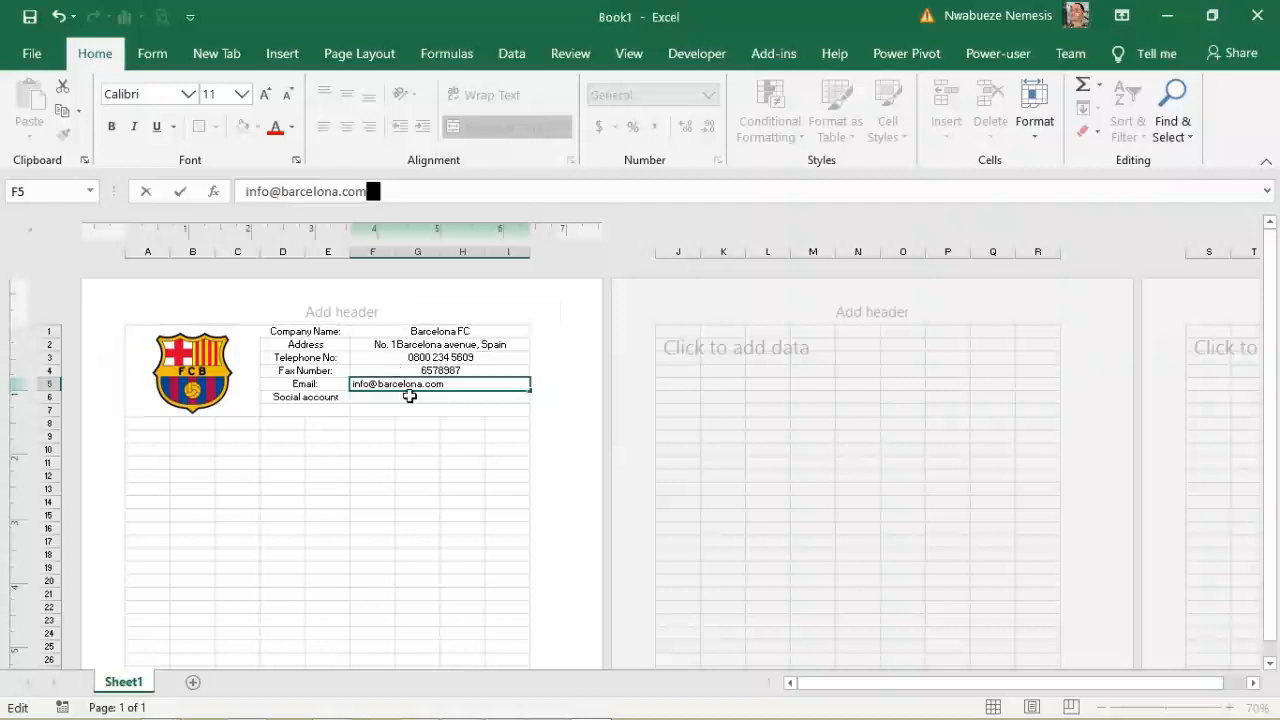
click(403, 400)
click(274, 190)
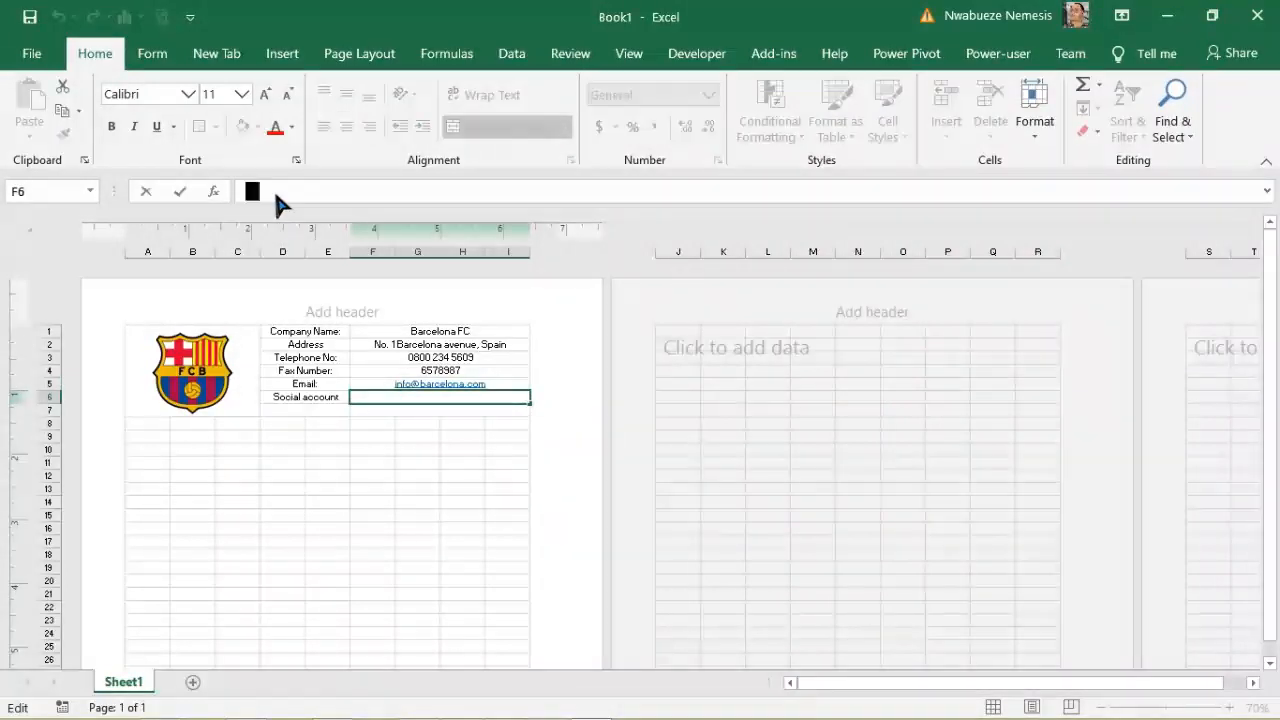
text(@)
text(barcelona)
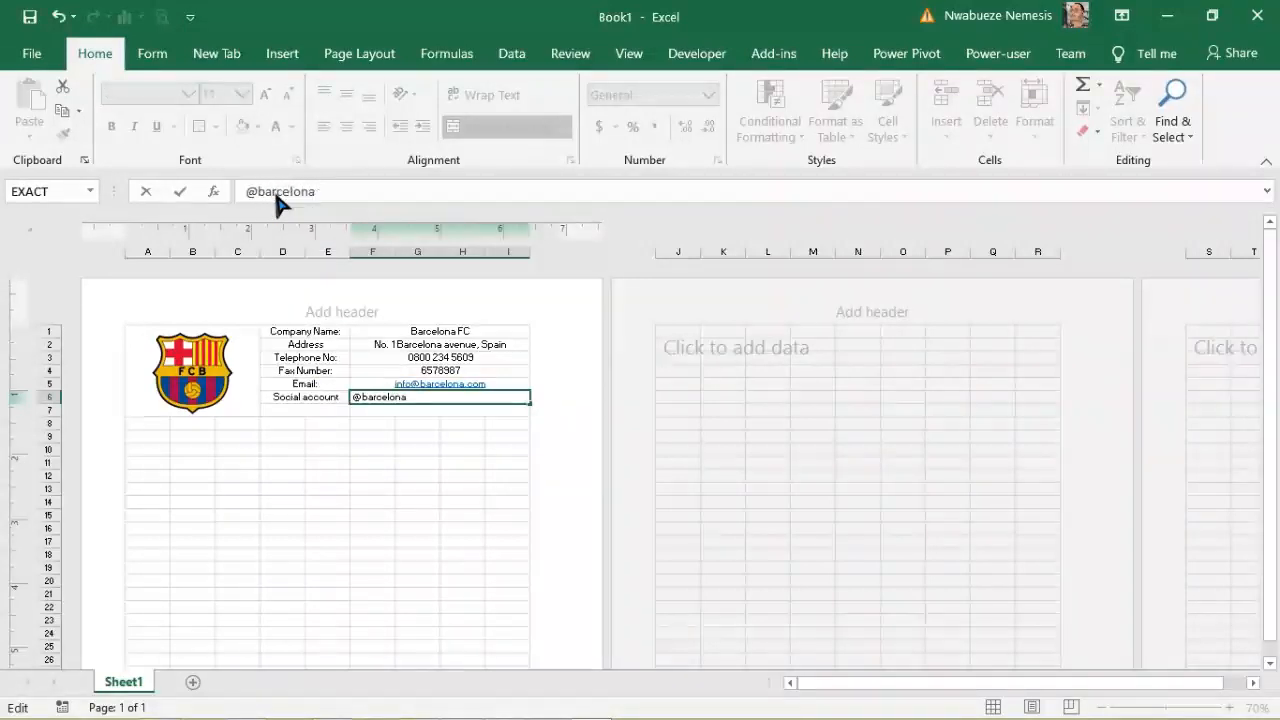
click(410, 434)
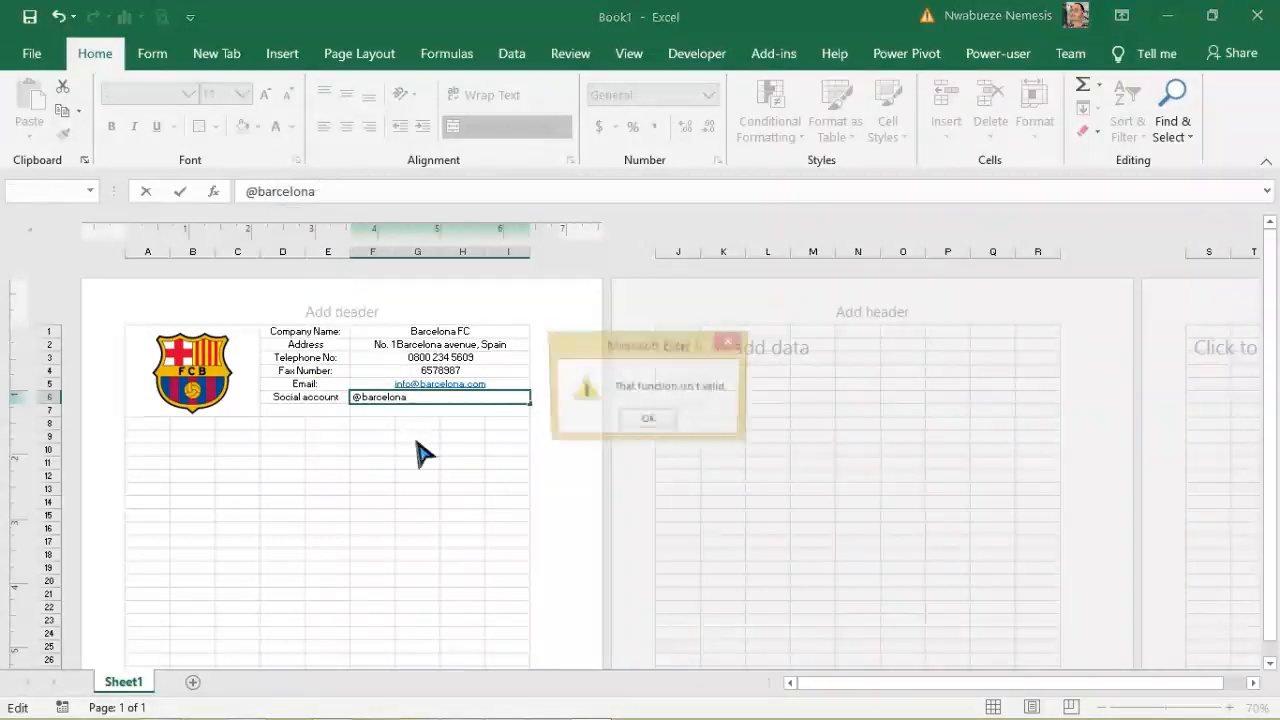
click(648, 421)
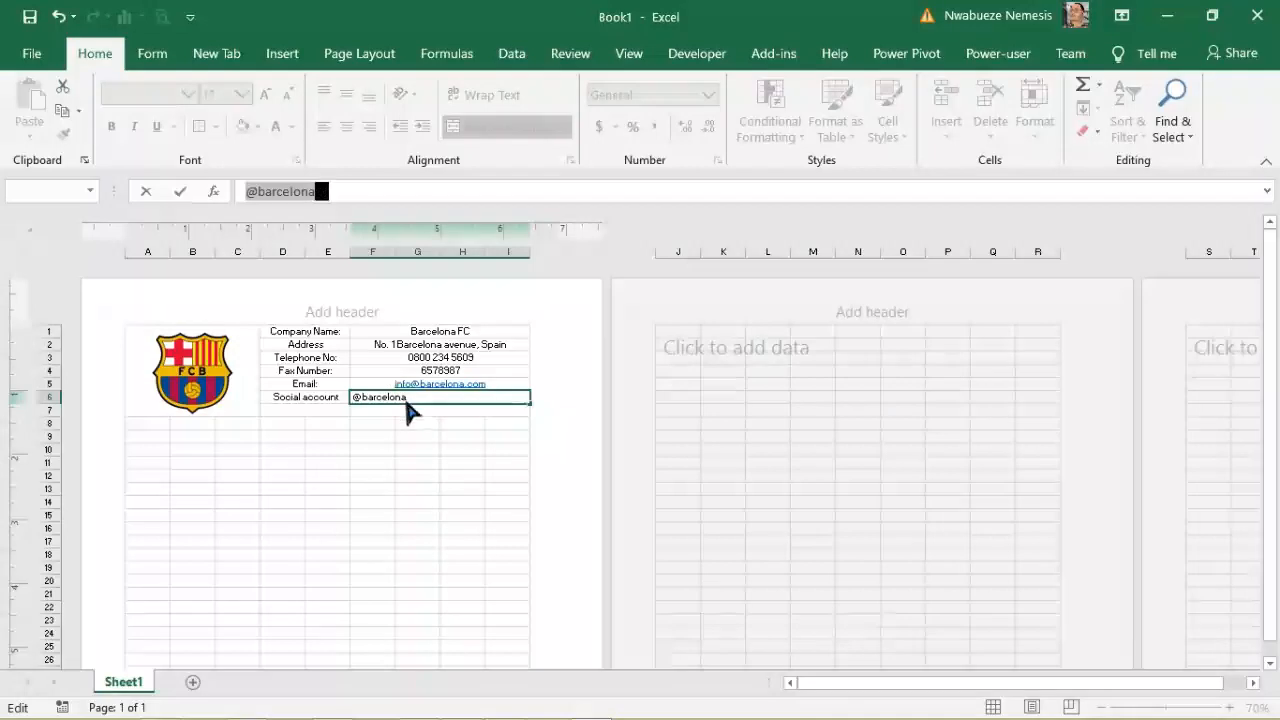
click(406, 398)
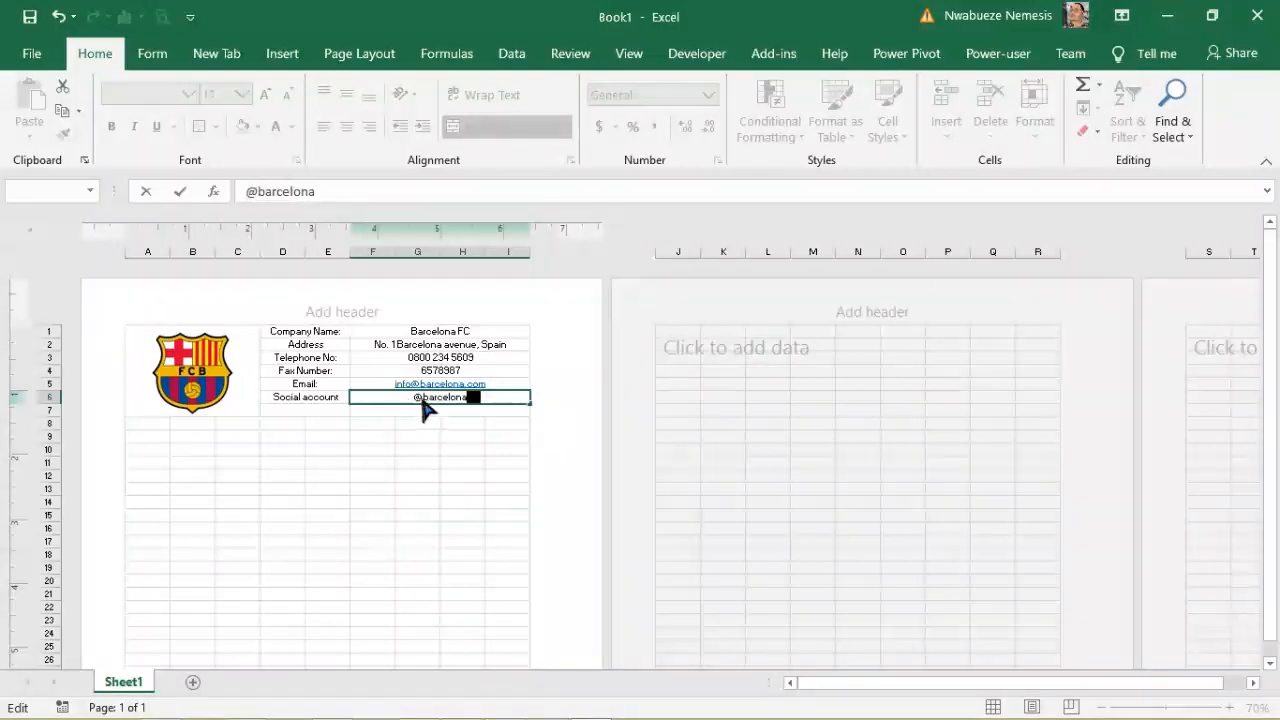
right_click(424, 397)
click(318, 458)
key(Return)
key(Escape)
key(Escape)
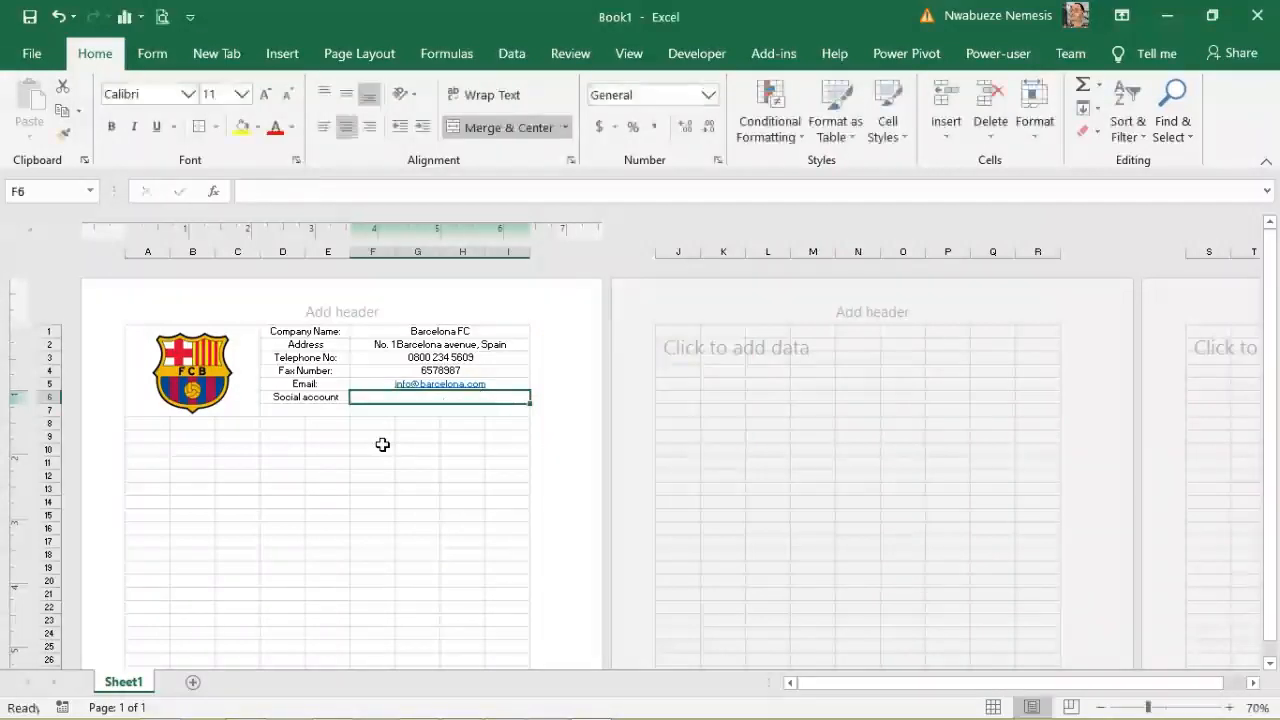
Step: Apply the Text number format to the Social account cell F6
right_click(404, 398)
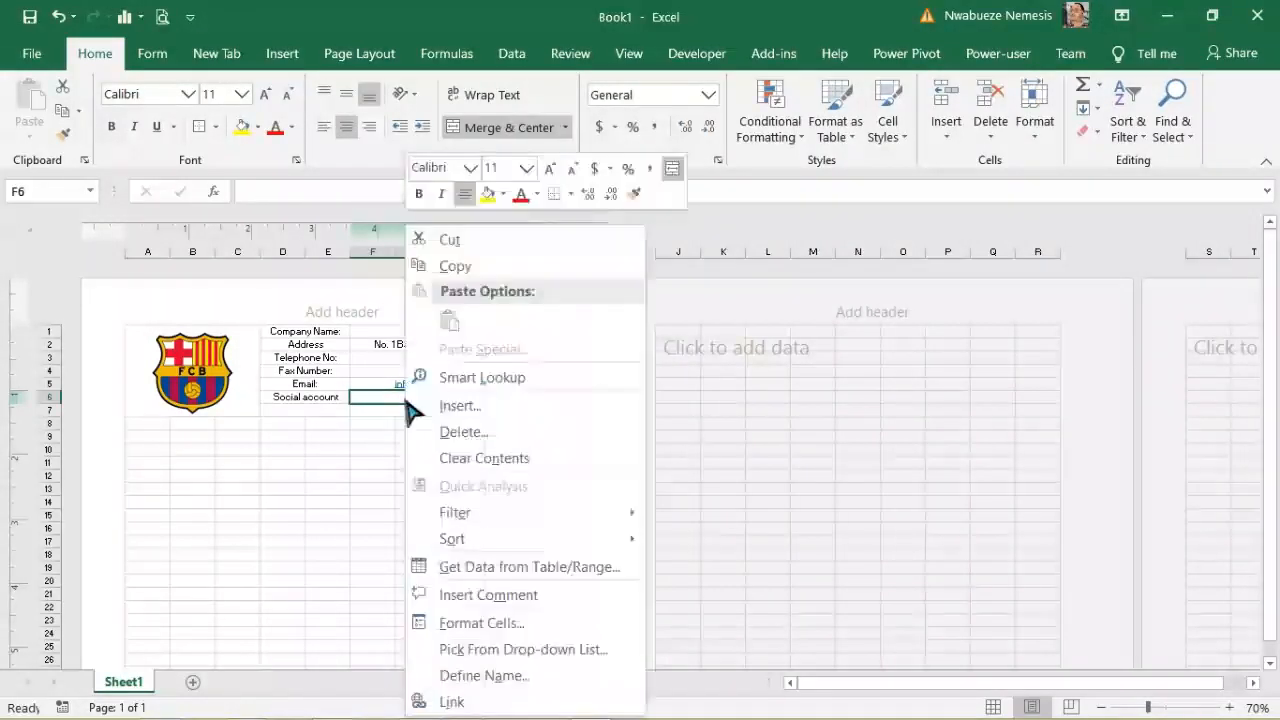
click(486, 624)
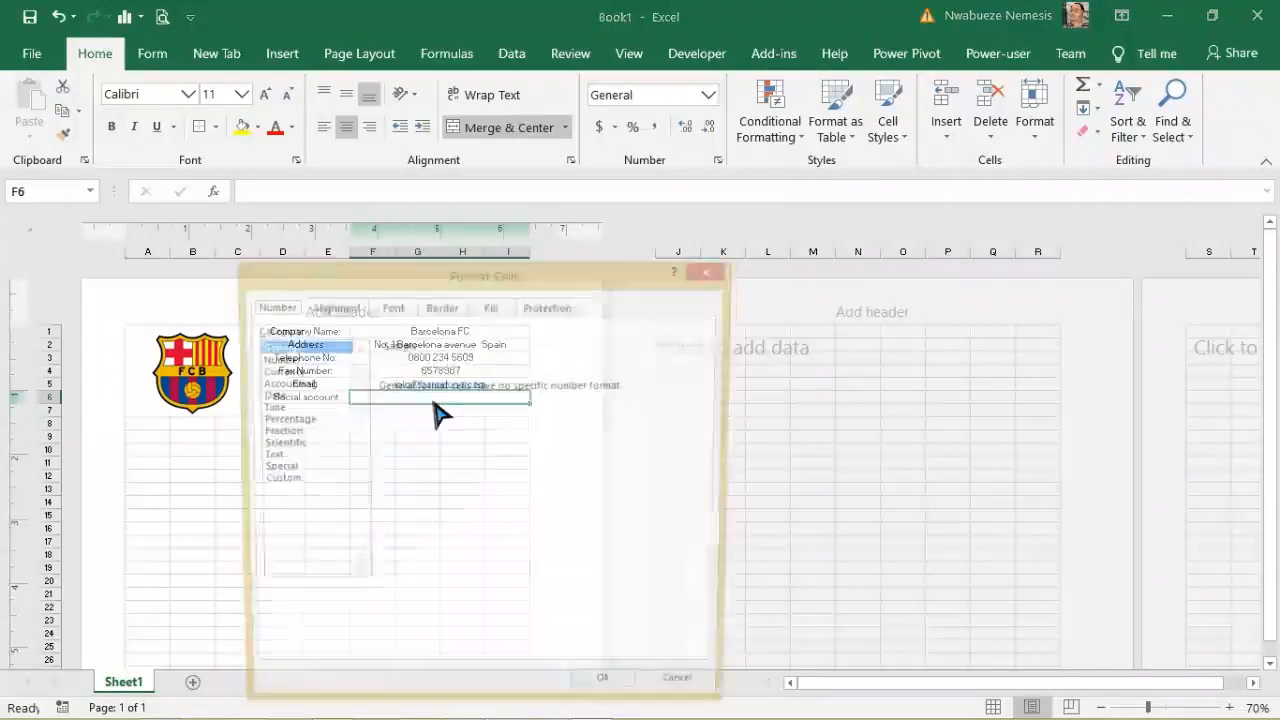
click(268, 456)
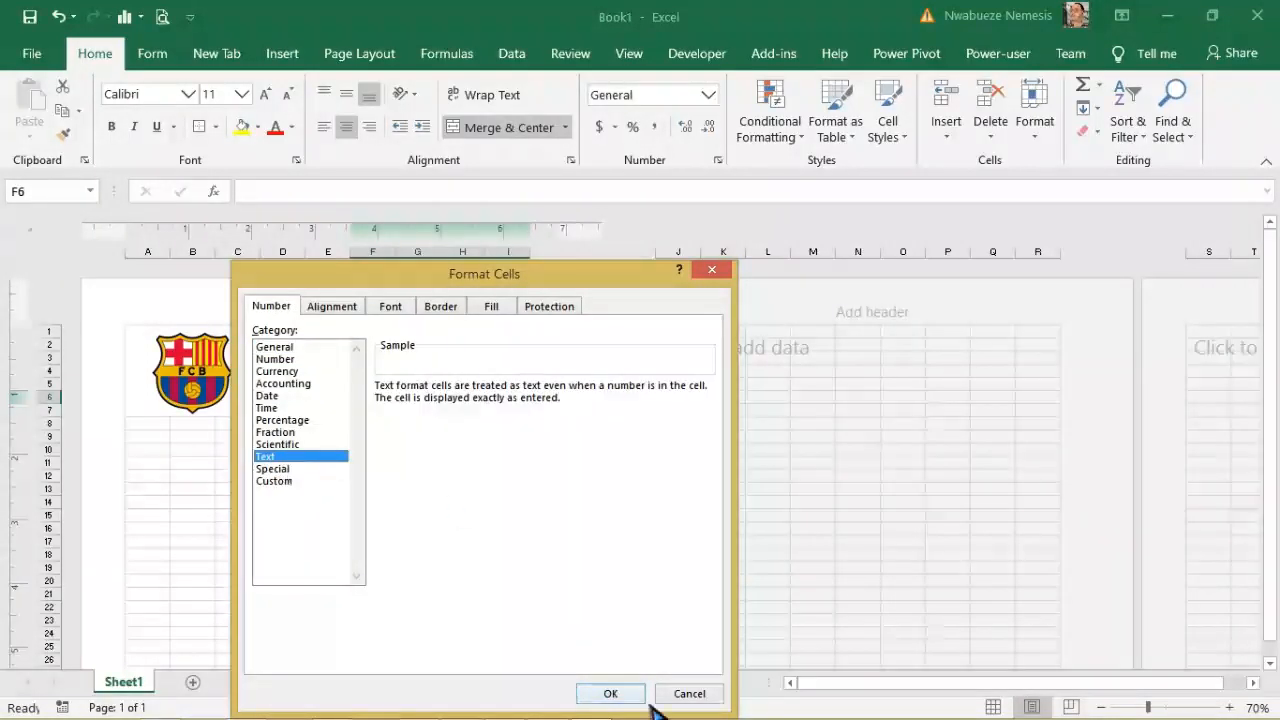
click(605, 693)
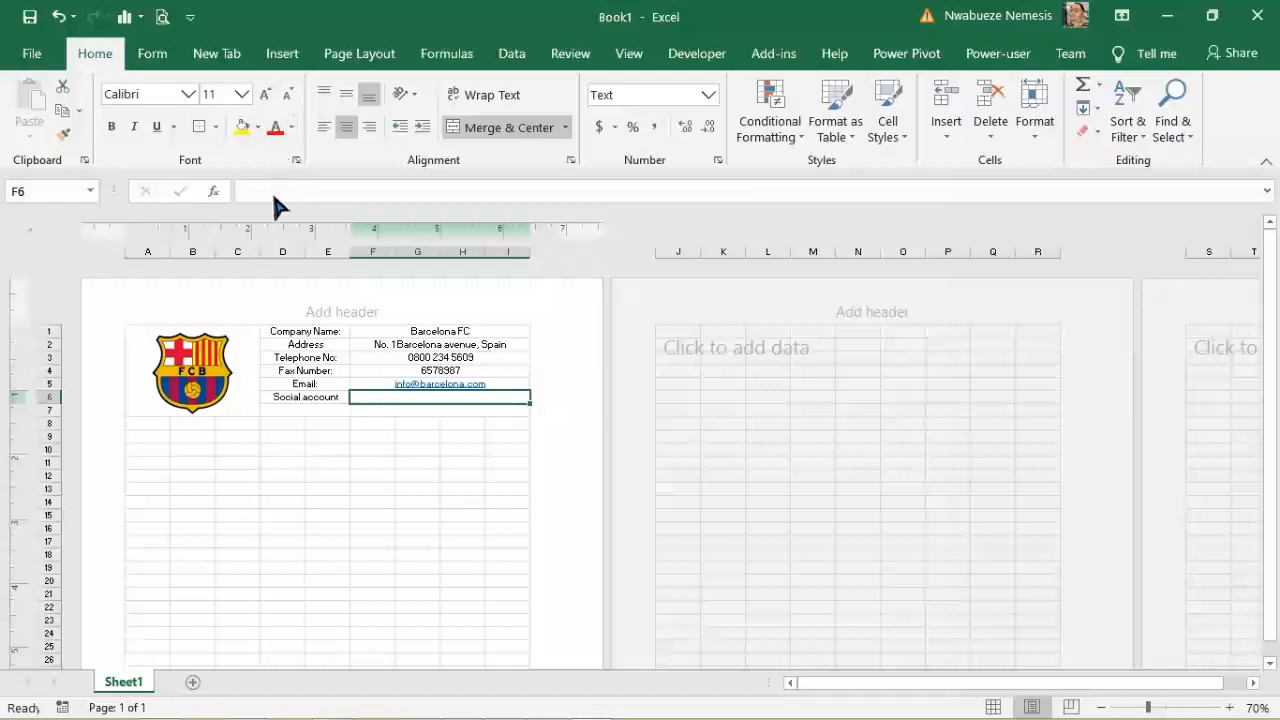
Step: Enter the club's social handle in F6, correcting the misspelled letters
text(@barclona)
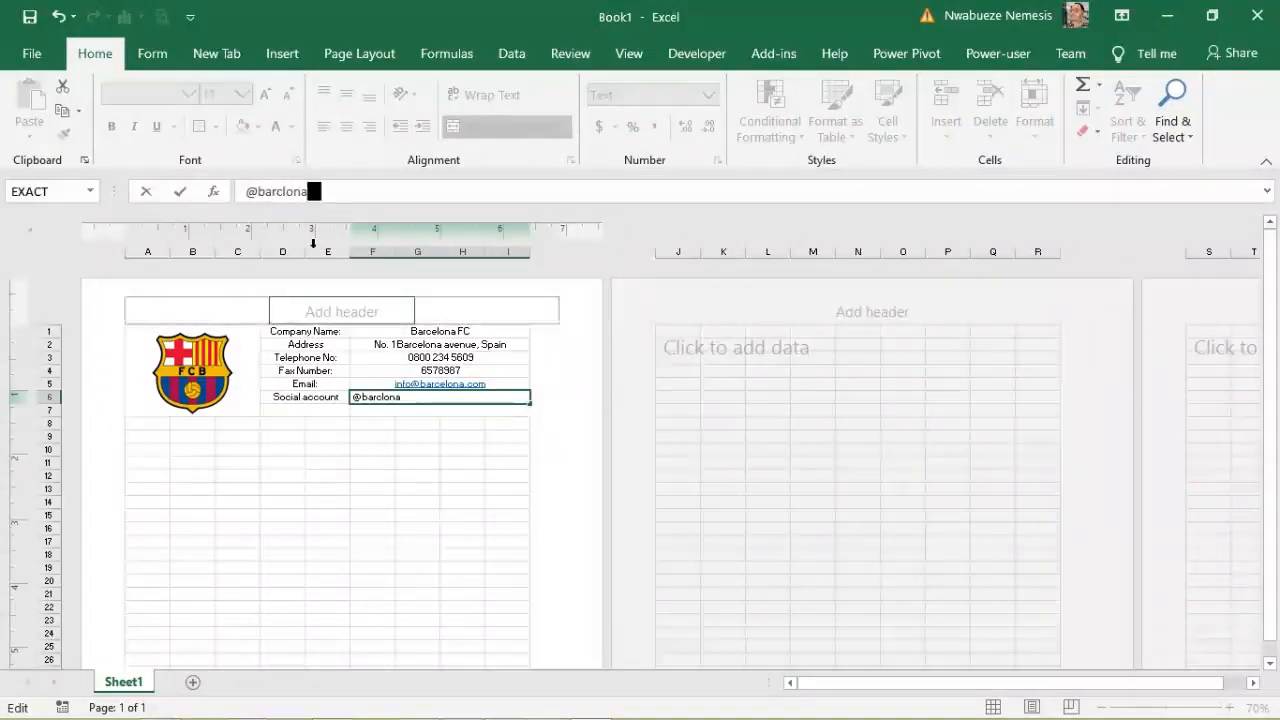
drag(283, 198, 288, 199)
text(3)
text(e)
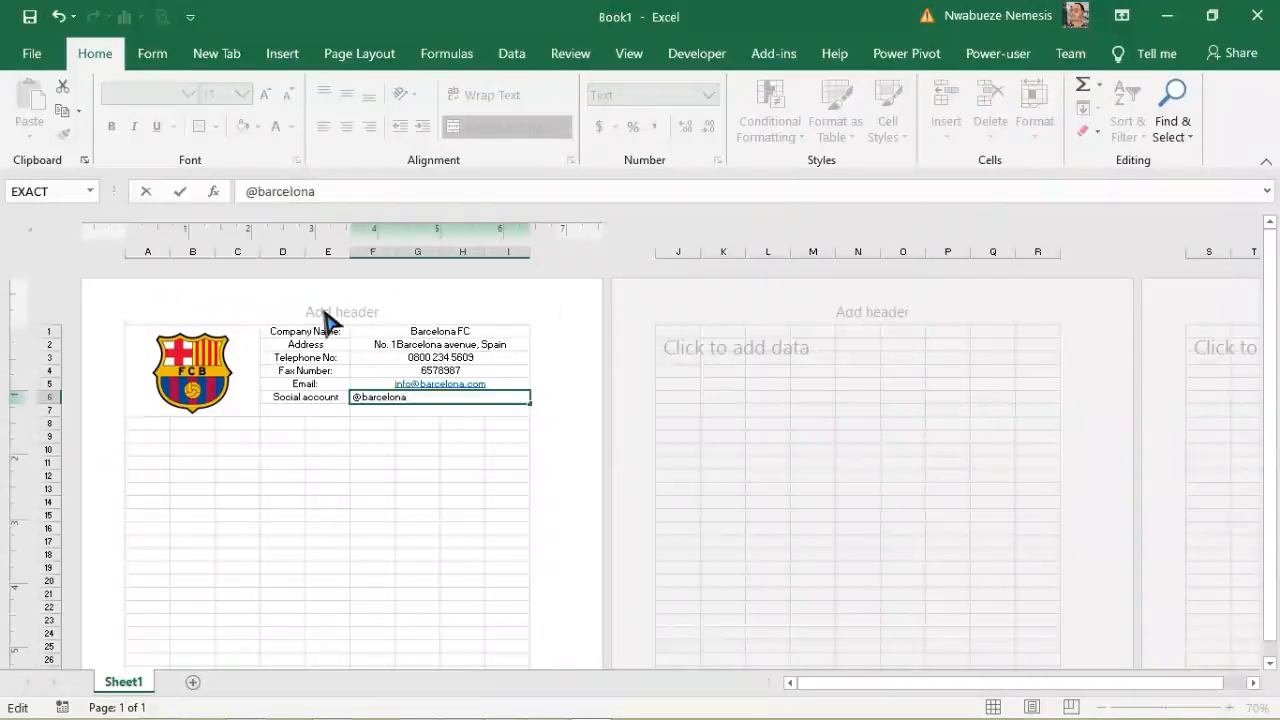
click(345, 423)
click(467, 398)
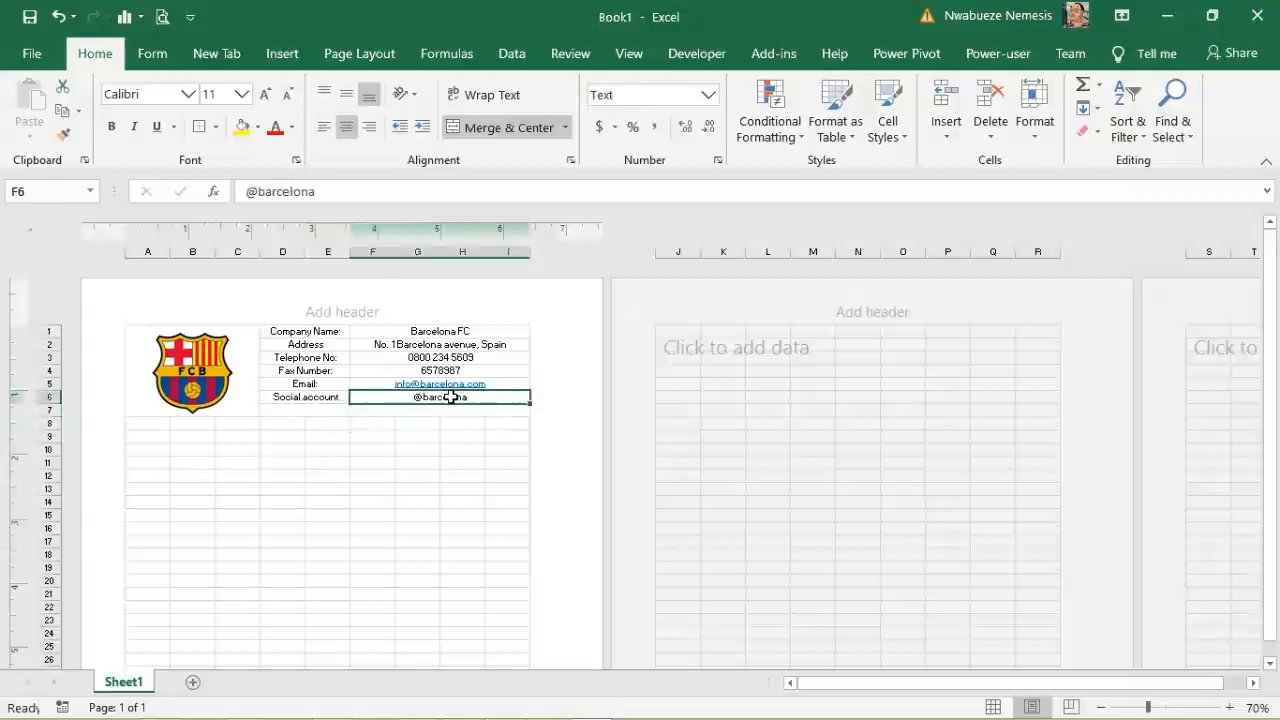
drag(1276, 380, 1274, 362)
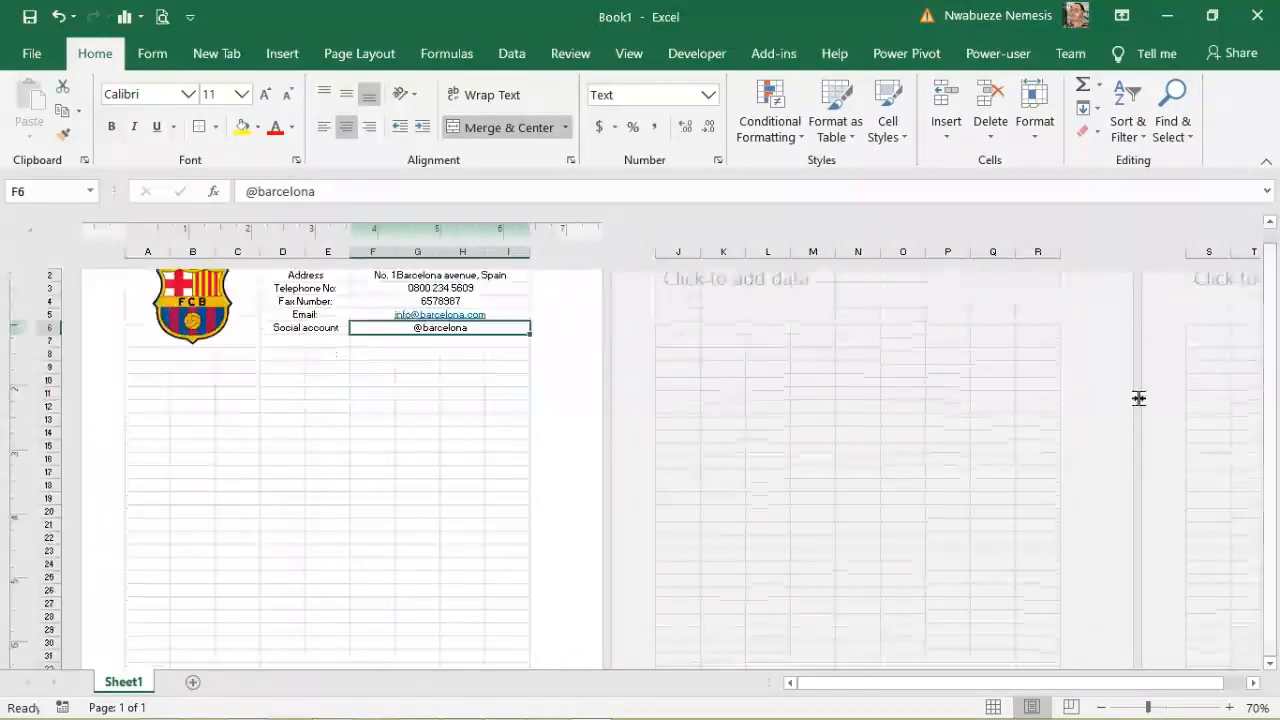
click(452, 316)
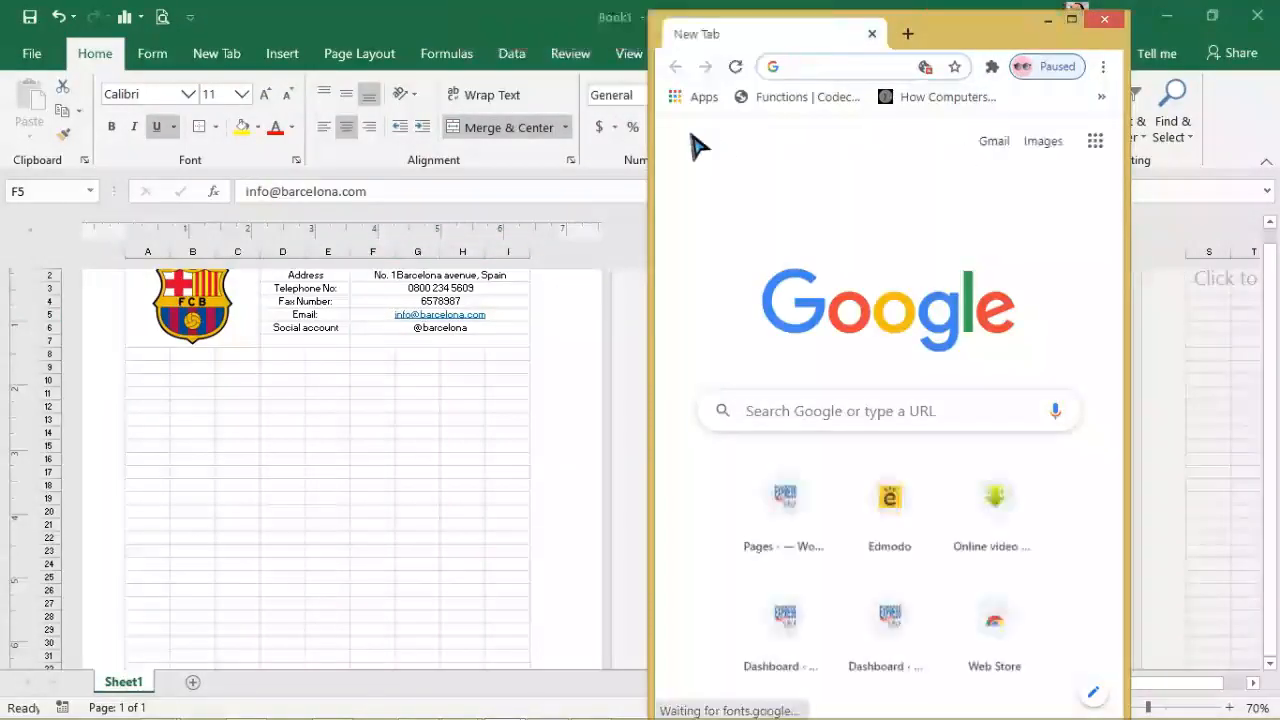
Step: Give the letterhead block A1:I7 a thick outside border
click(1047, 19)
drag(1277, 437, 1276, 415)
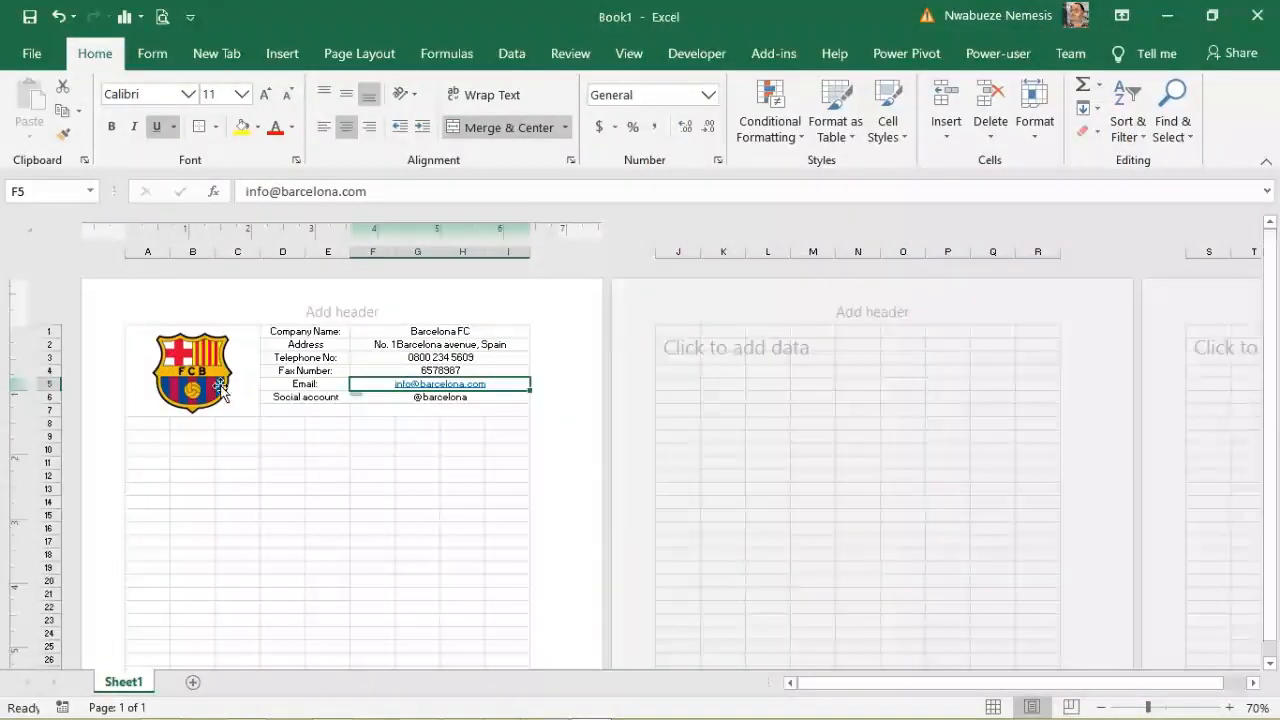
drag(139, 331, 494, 370)
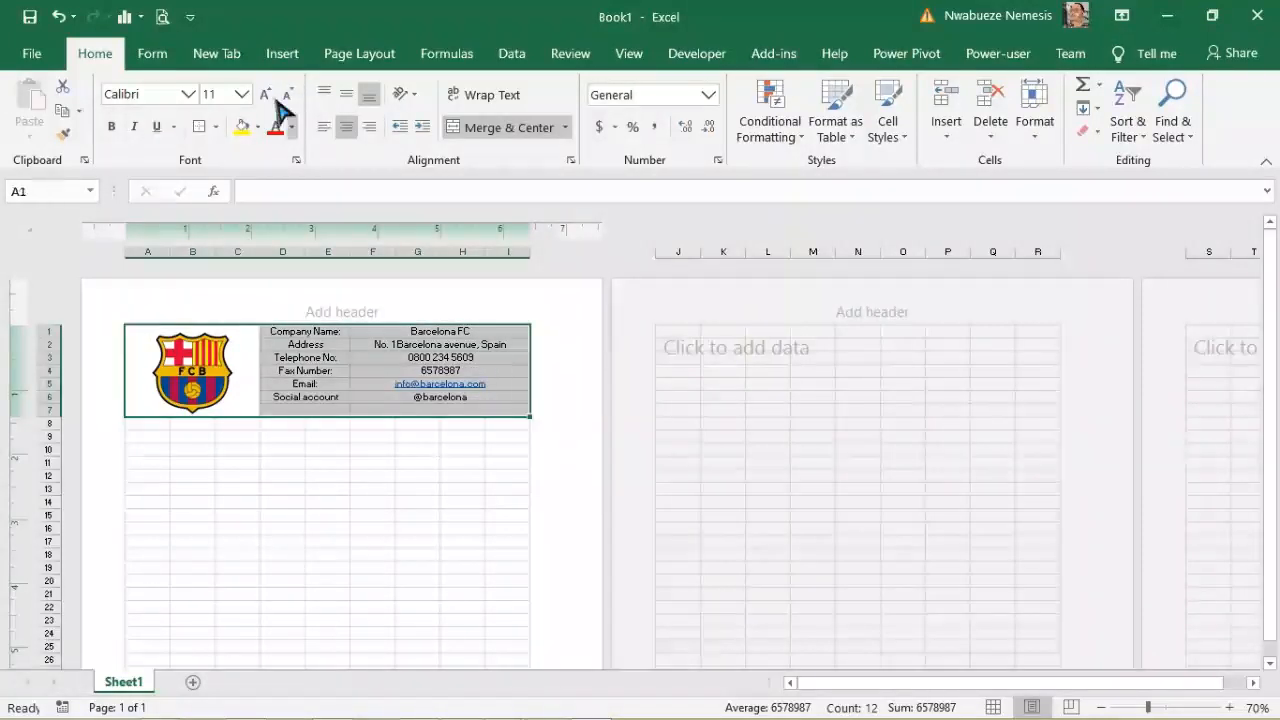
click(215, 127)
click(276, 374)
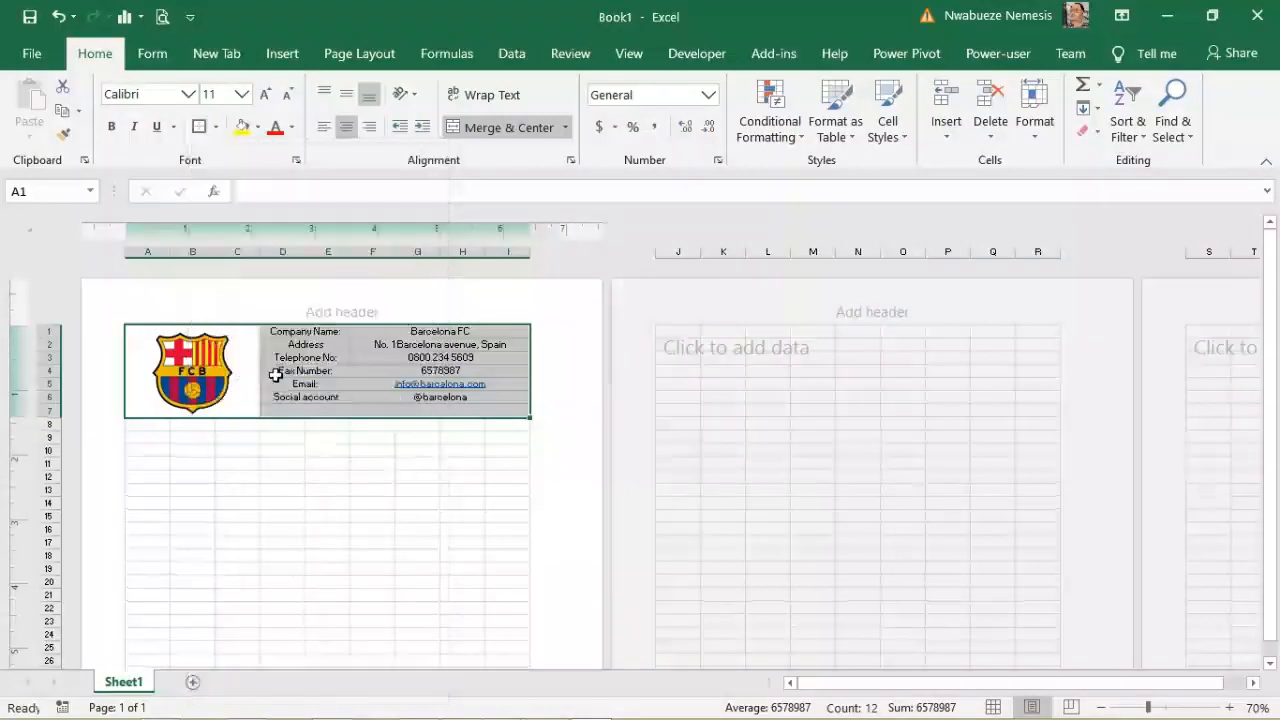
click(310, 508)
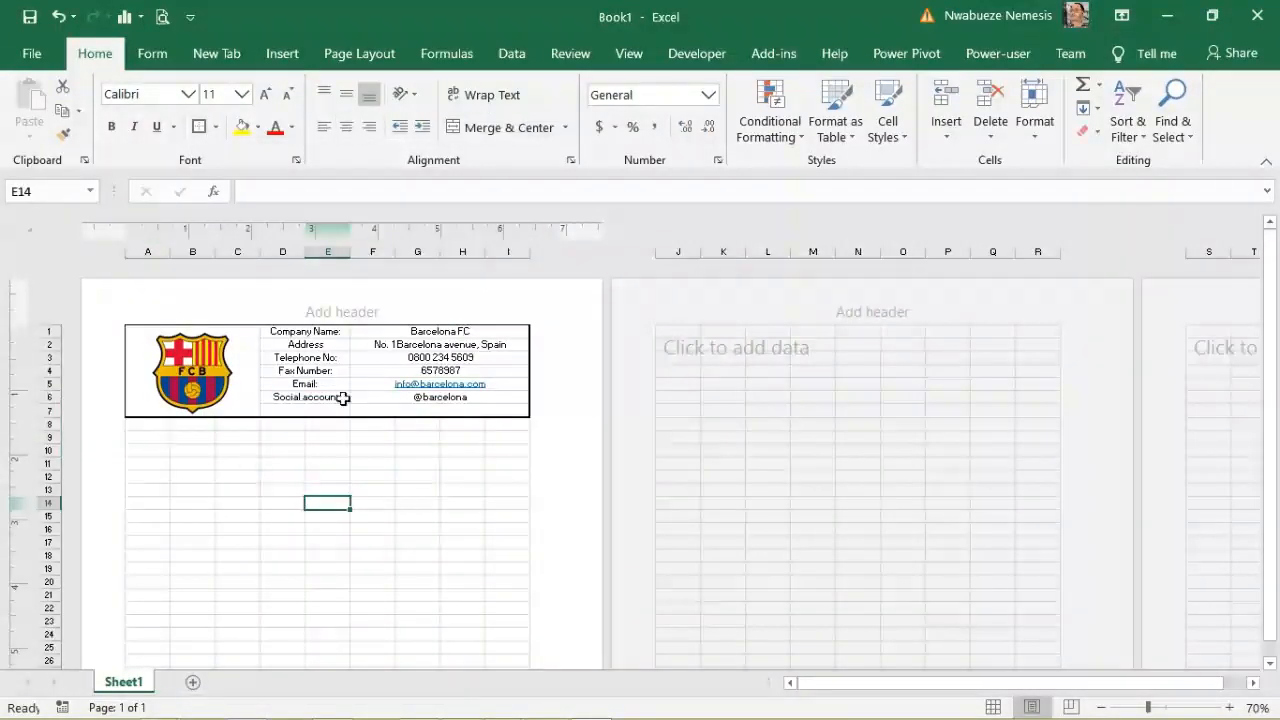
Step: Apply All Borders to every cell of the details table D1:I7
drag(270, 331, 418, 380)
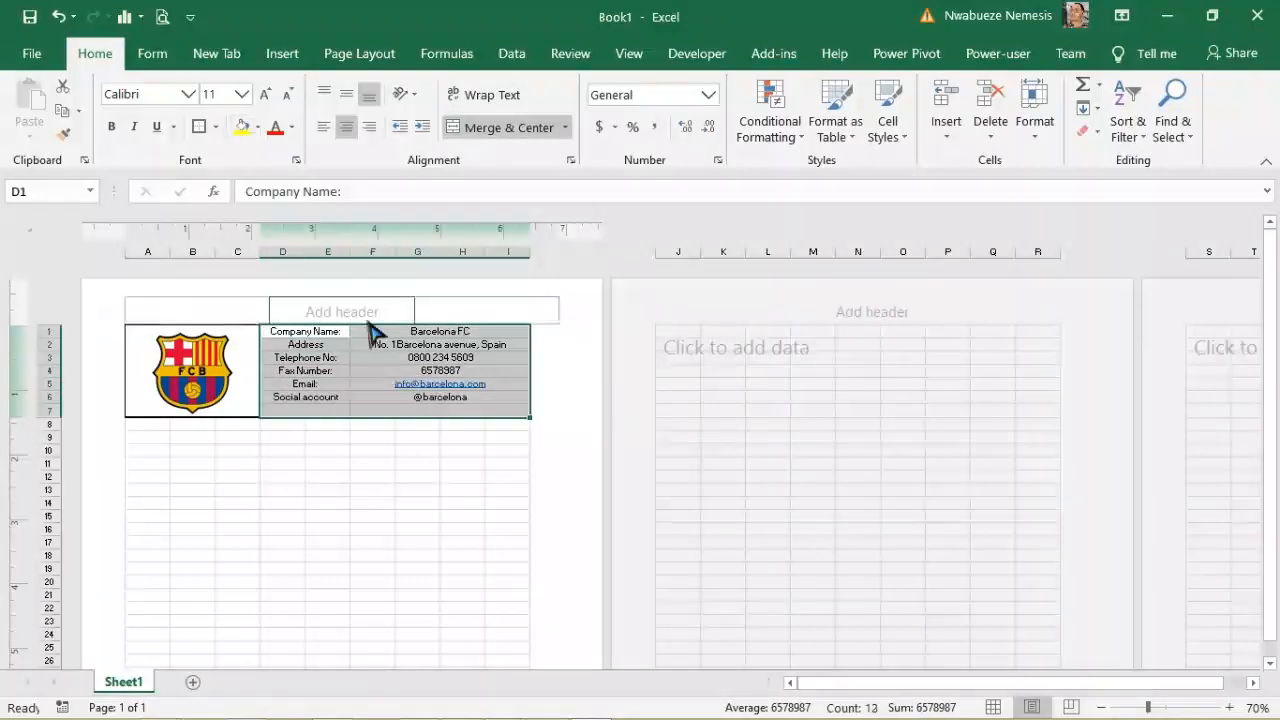
click(215, 127)
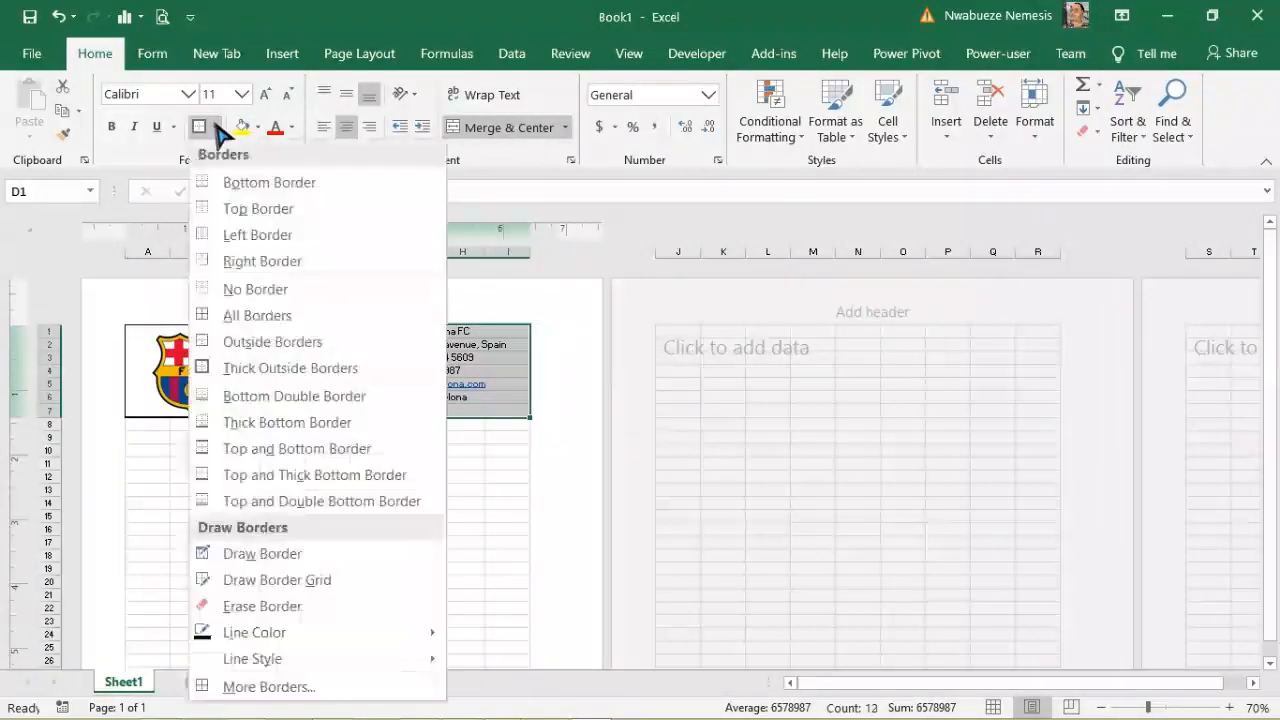
click(262, 321)
click(332, 529)
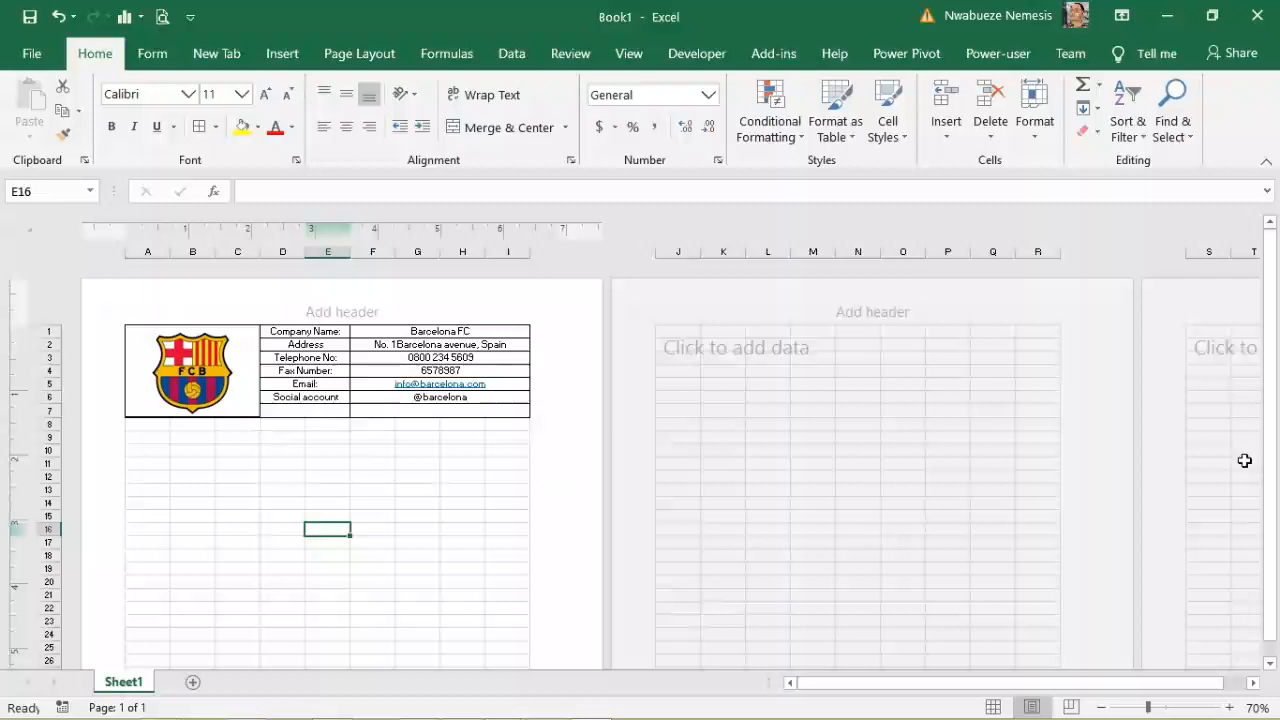
drag(1274, 443, 818, 411)
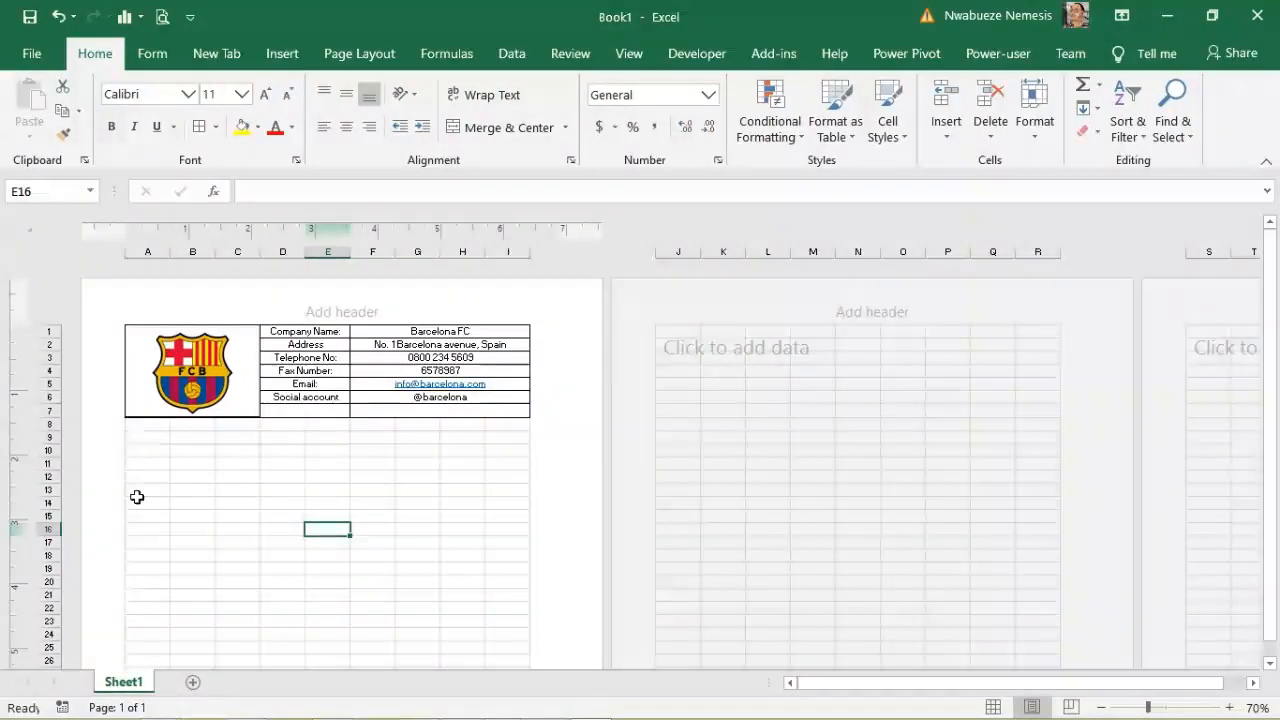
drag(1276, 438, 1276, 412)
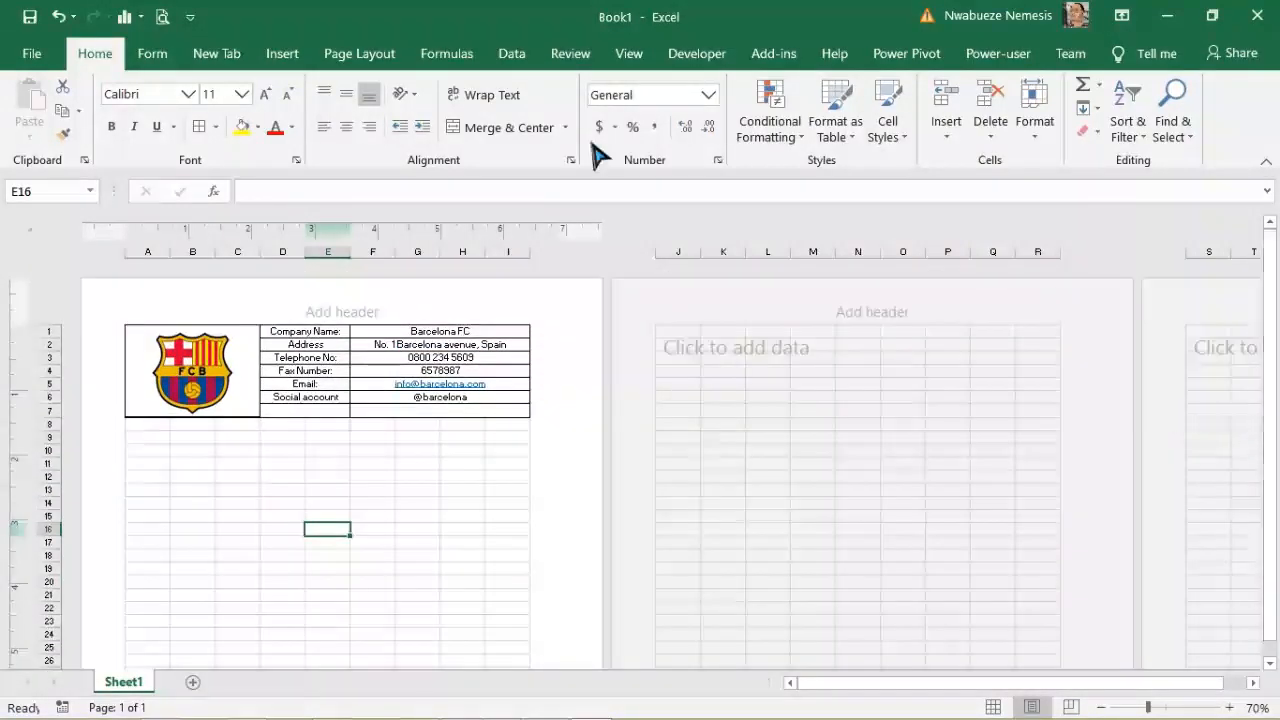
click(161, 17)
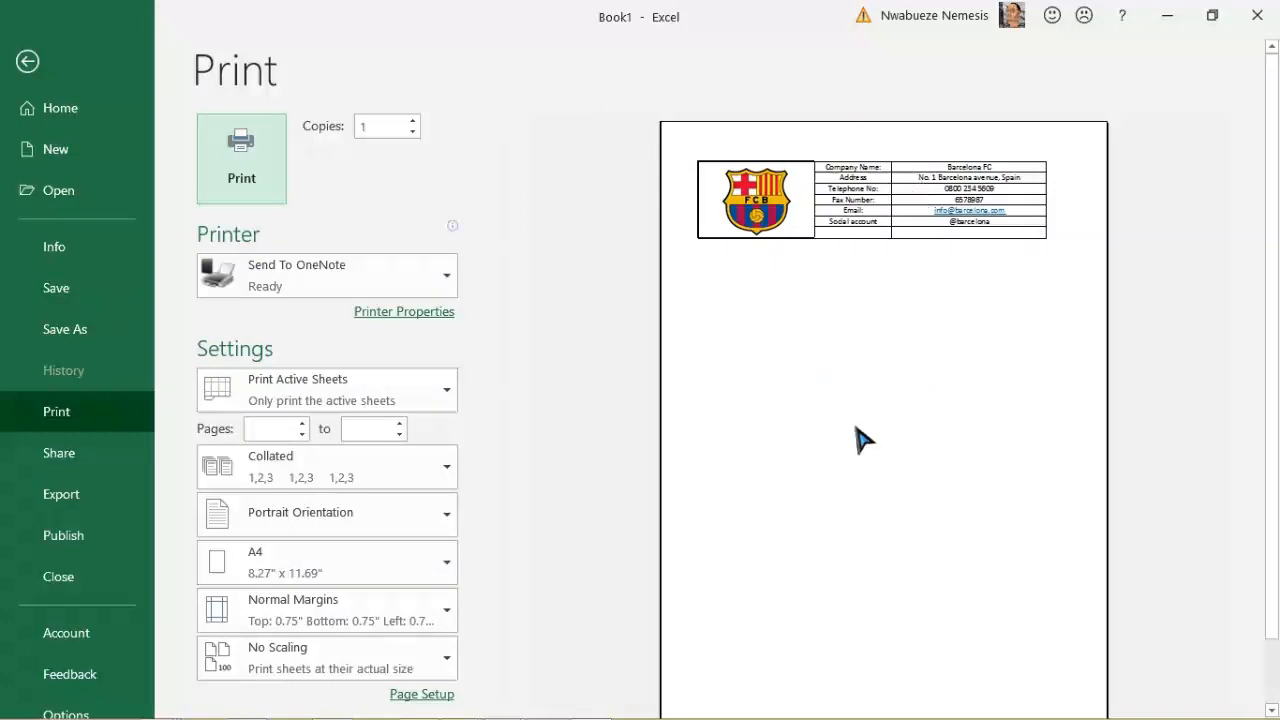
click(24, 64)
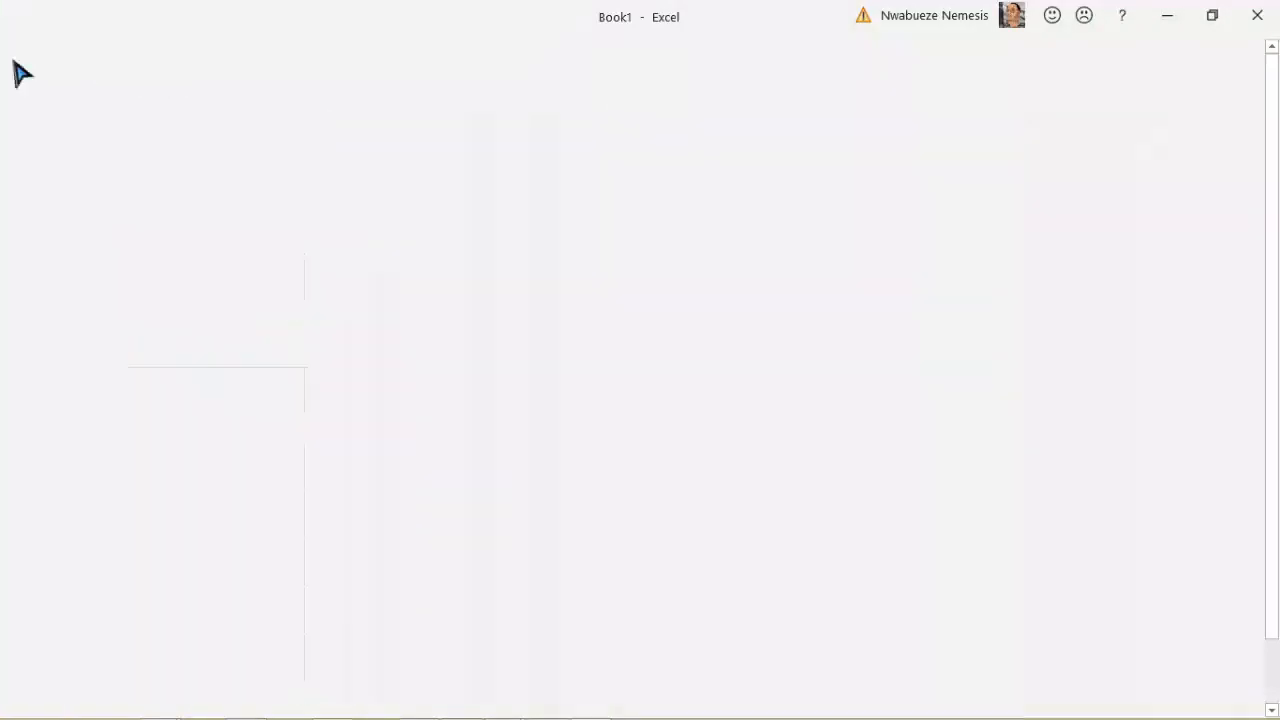
drag(1277, 395, 1277, 402)
drag(140, 381, 341, 412)
click(372, 486)
drag(134, 378, 507, 619)
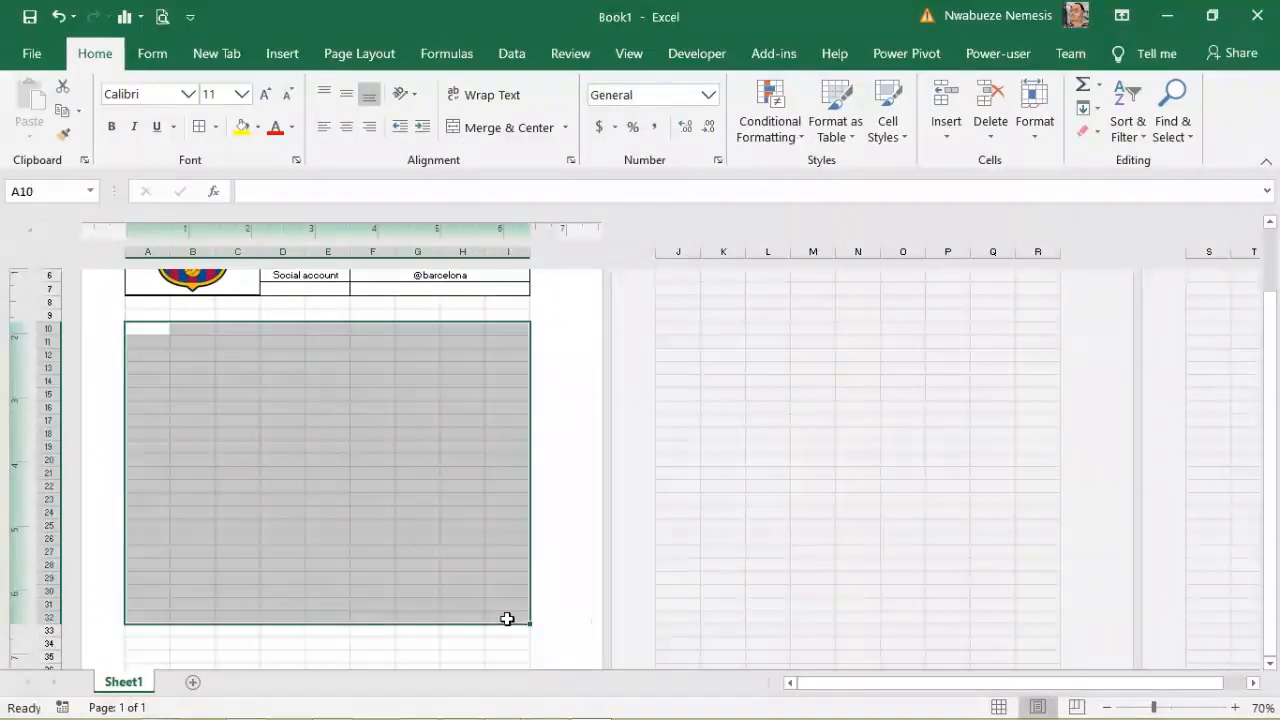
Step: Outline the body area A10:I39 with Thick Outside Borders and show the print preview
click(1114, 707)
click(1114, 707)
click(1114, 707)
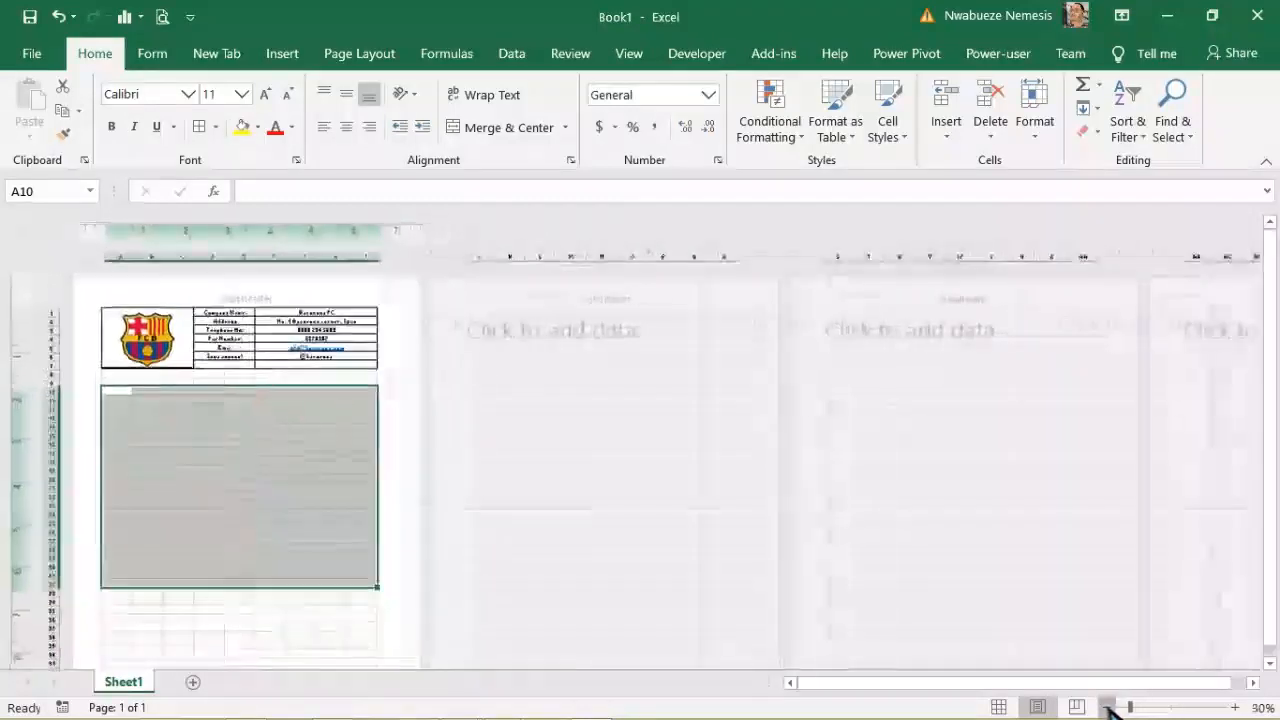
click(1114, 707)
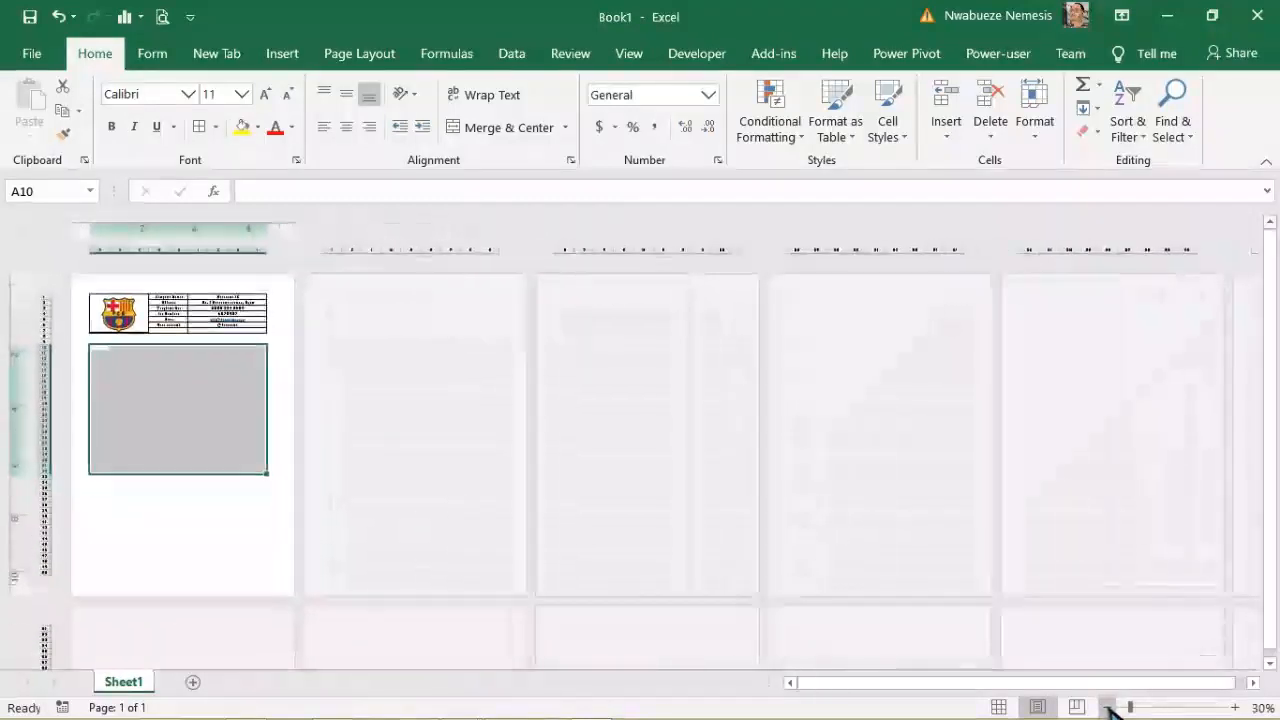
click(130, 399)
mouse_move(96, 350)
mouse_down()
mouse_move(217, 518)
mouse_move(251, 491)
mouse_move(266, 512)
mouse_up()
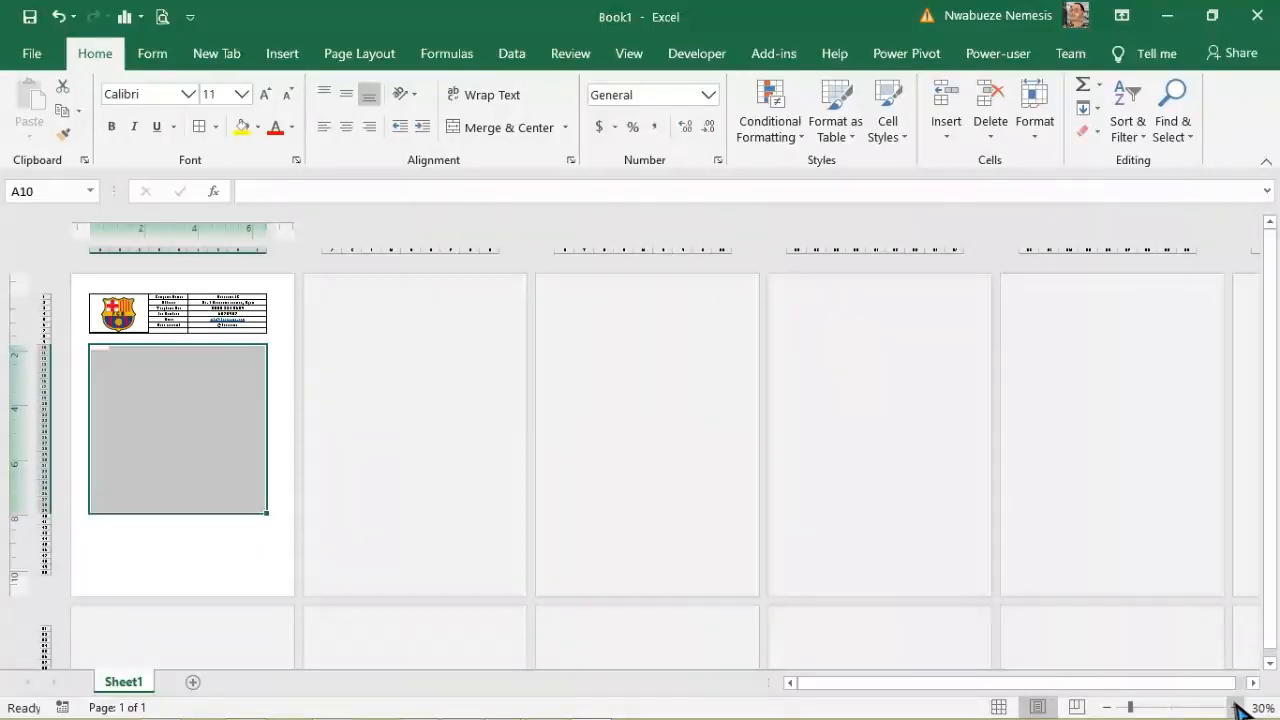
click(1236, 707)
click(1236, 707)
click(1236, 707)
click(1236, 707)
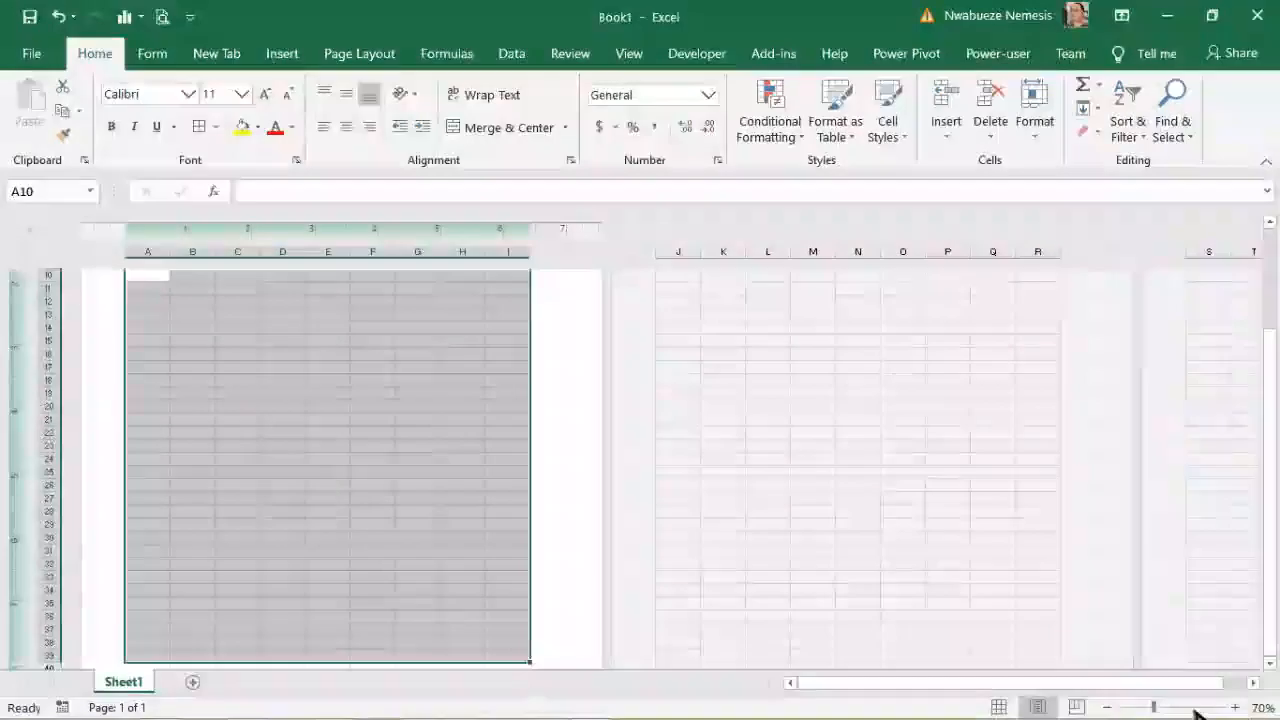
click(1106, 707)
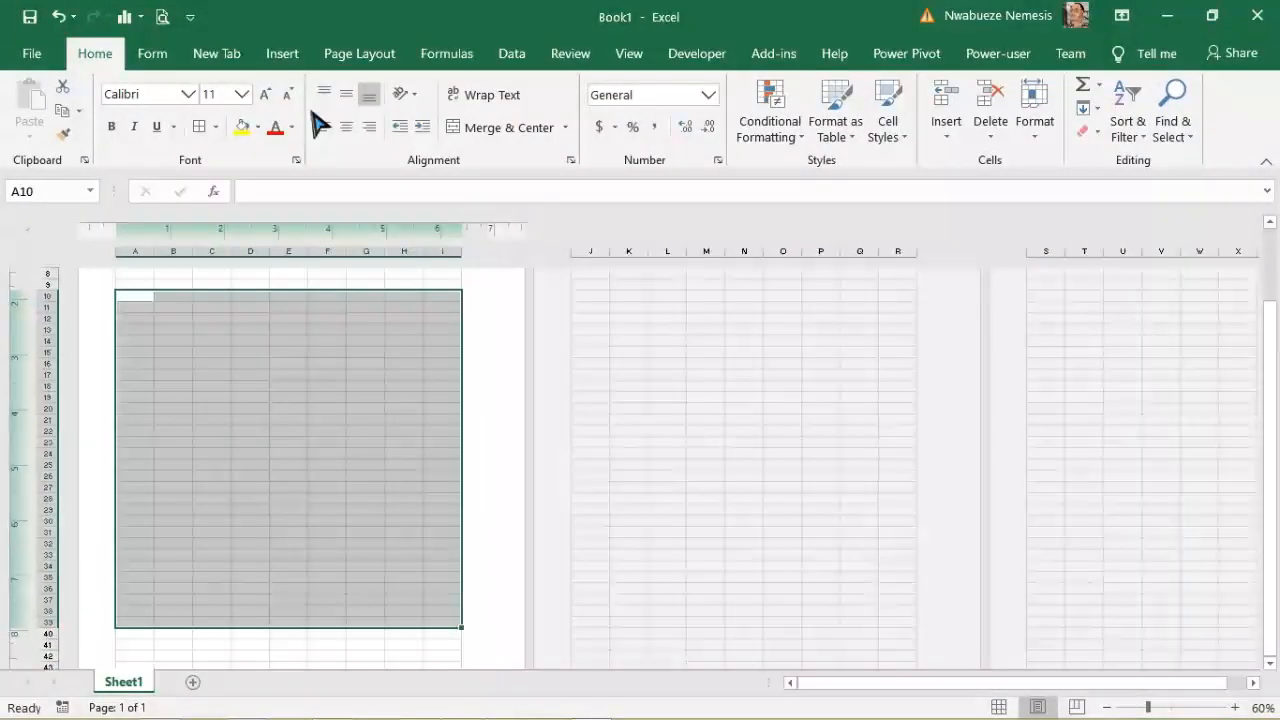
click(215, 127)
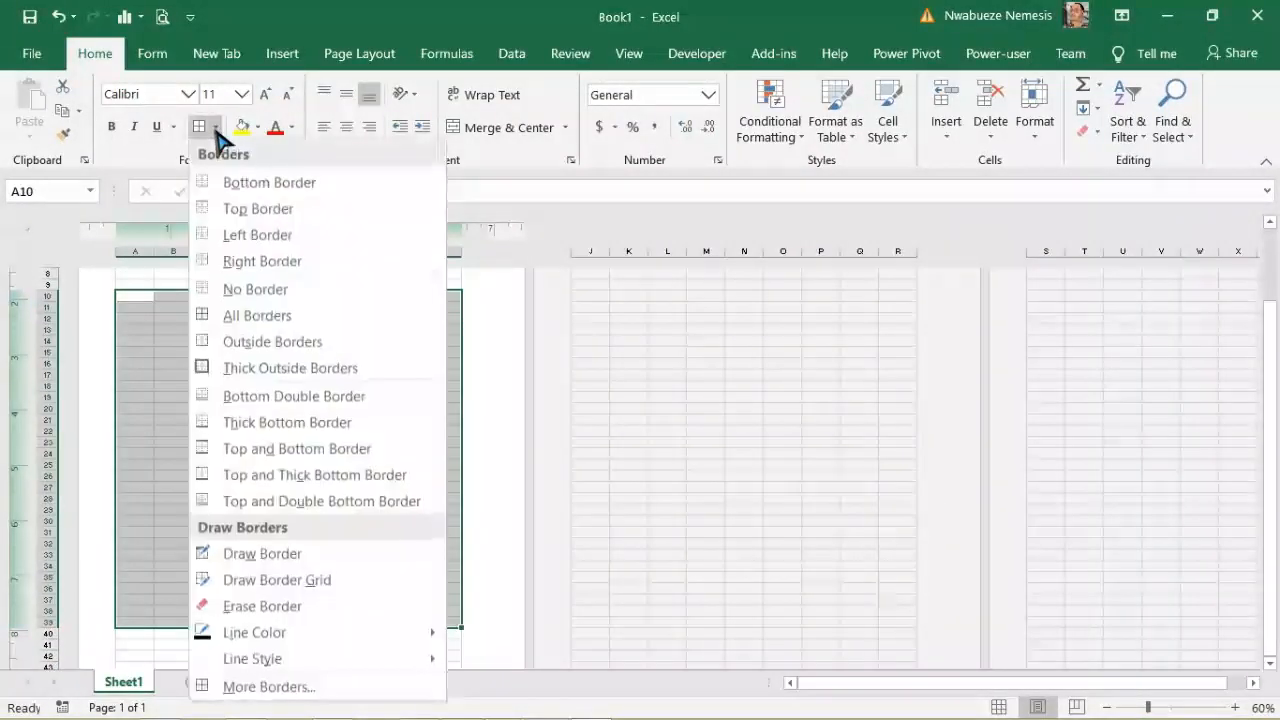
click(272, 369)
click(275, 425)
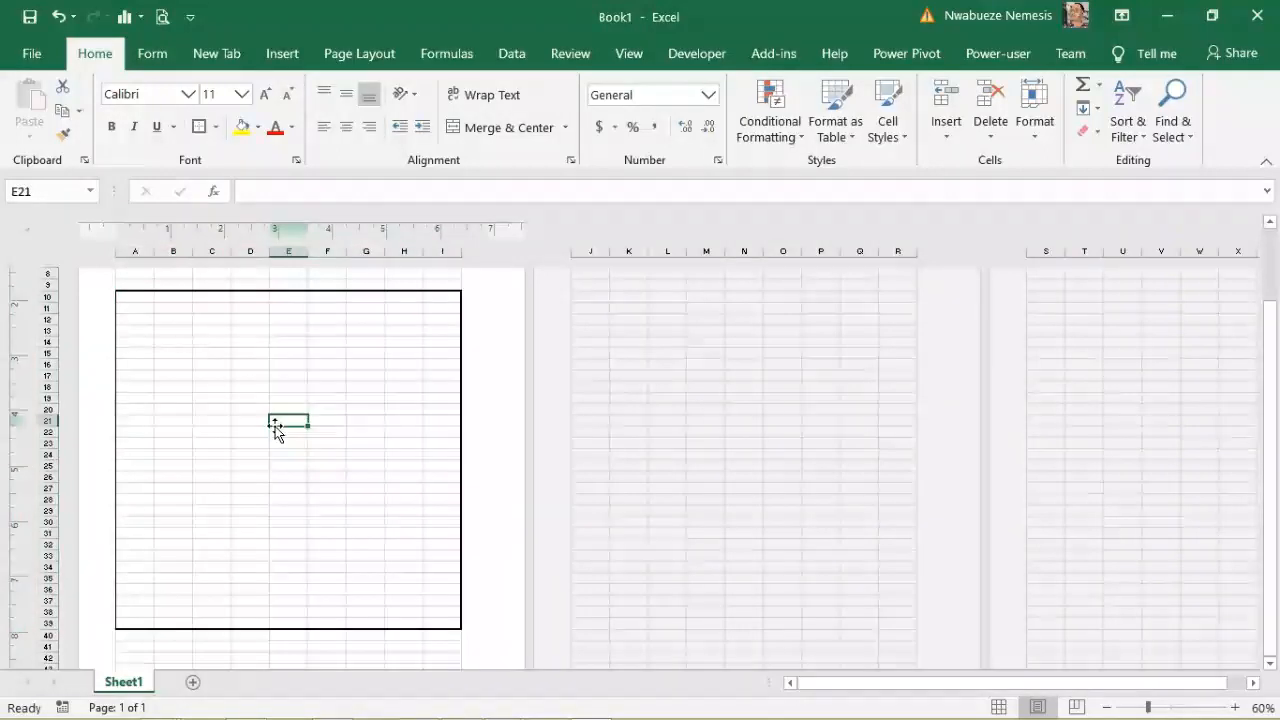
drag(1273, 485, 1273, 448)
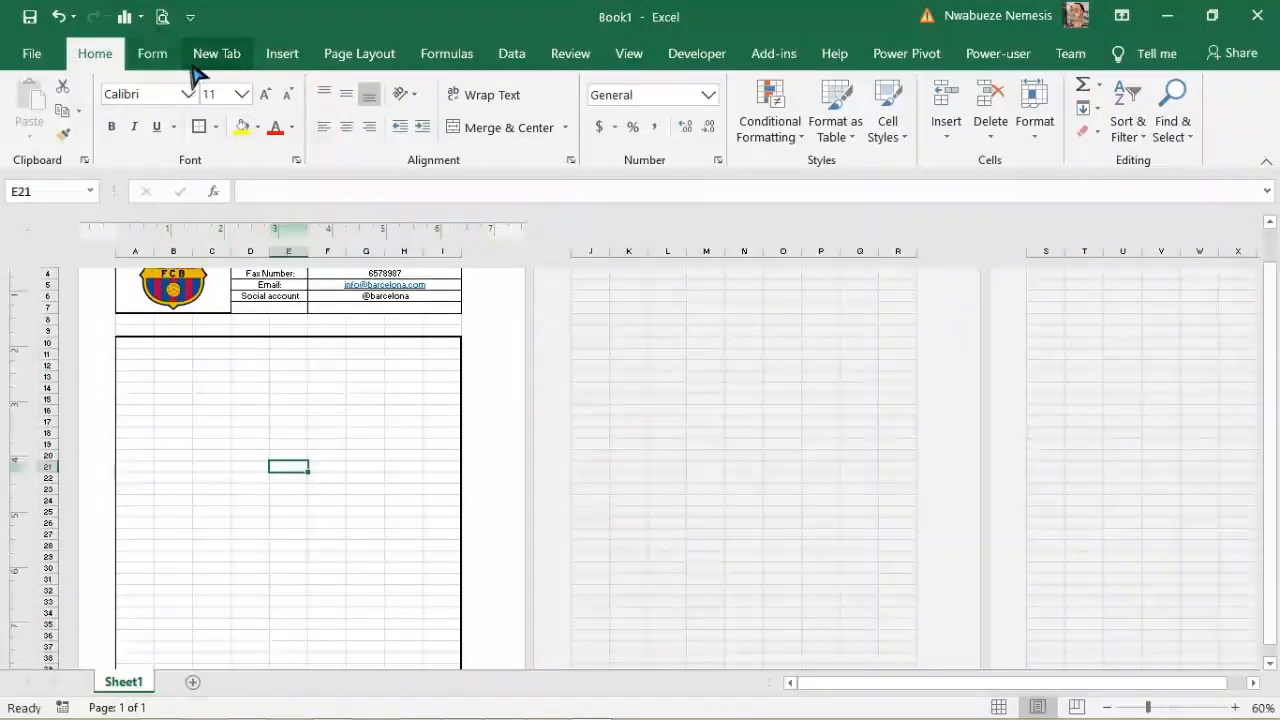
click(161, 17)
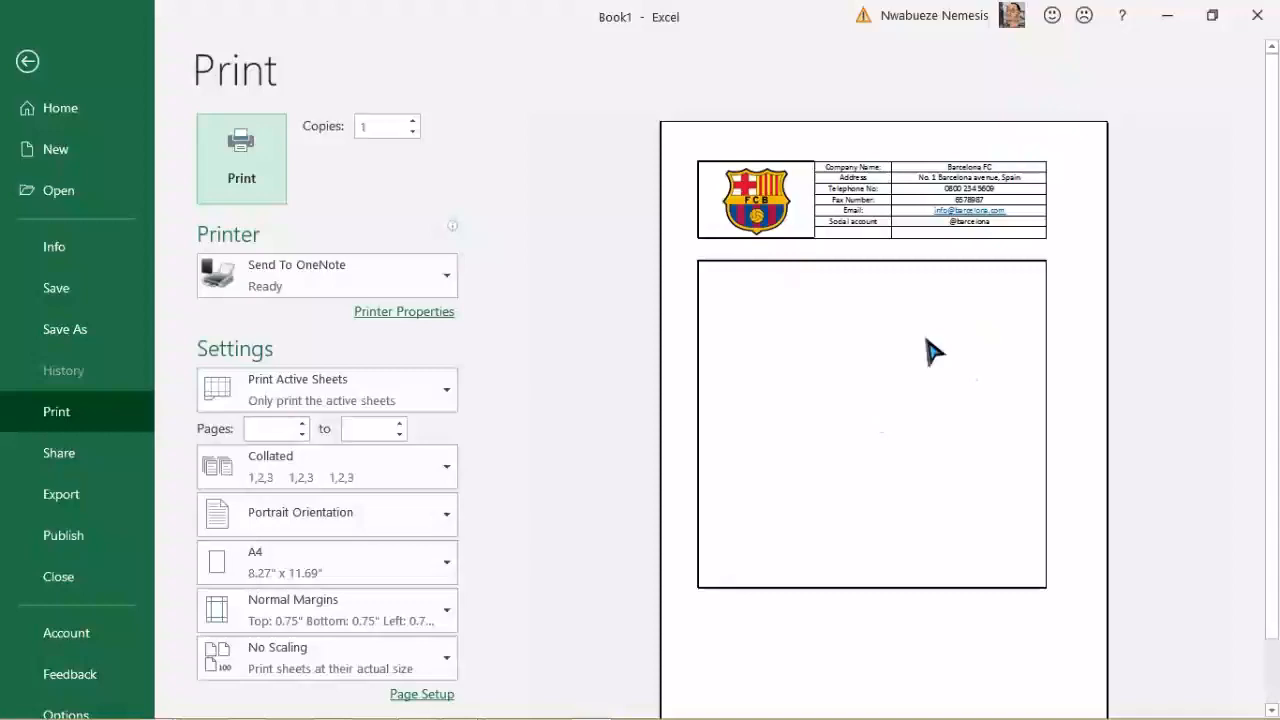
Step: Go back from the Print backstage view to the bordered worksheet
click(27, 61)
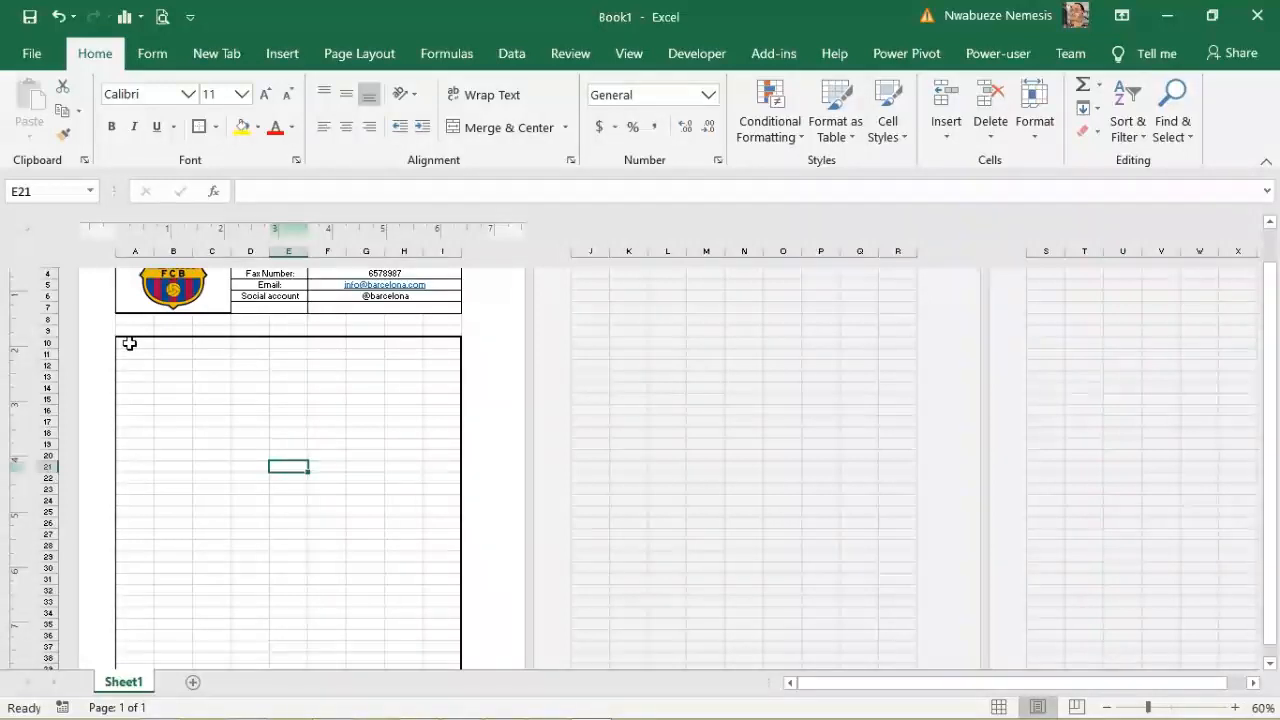
Step: Merge and centre B10:E10 and type the header Product description
drag(129, 343, 176, 345)
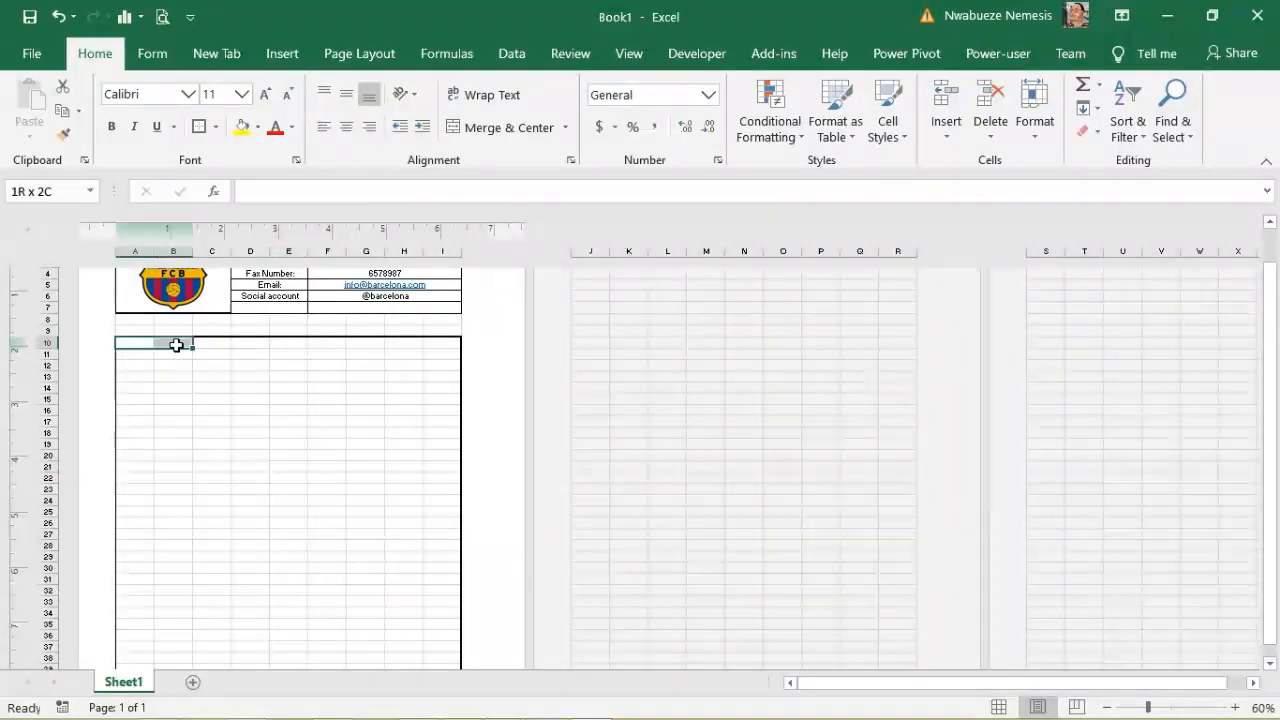
click(177, 368)
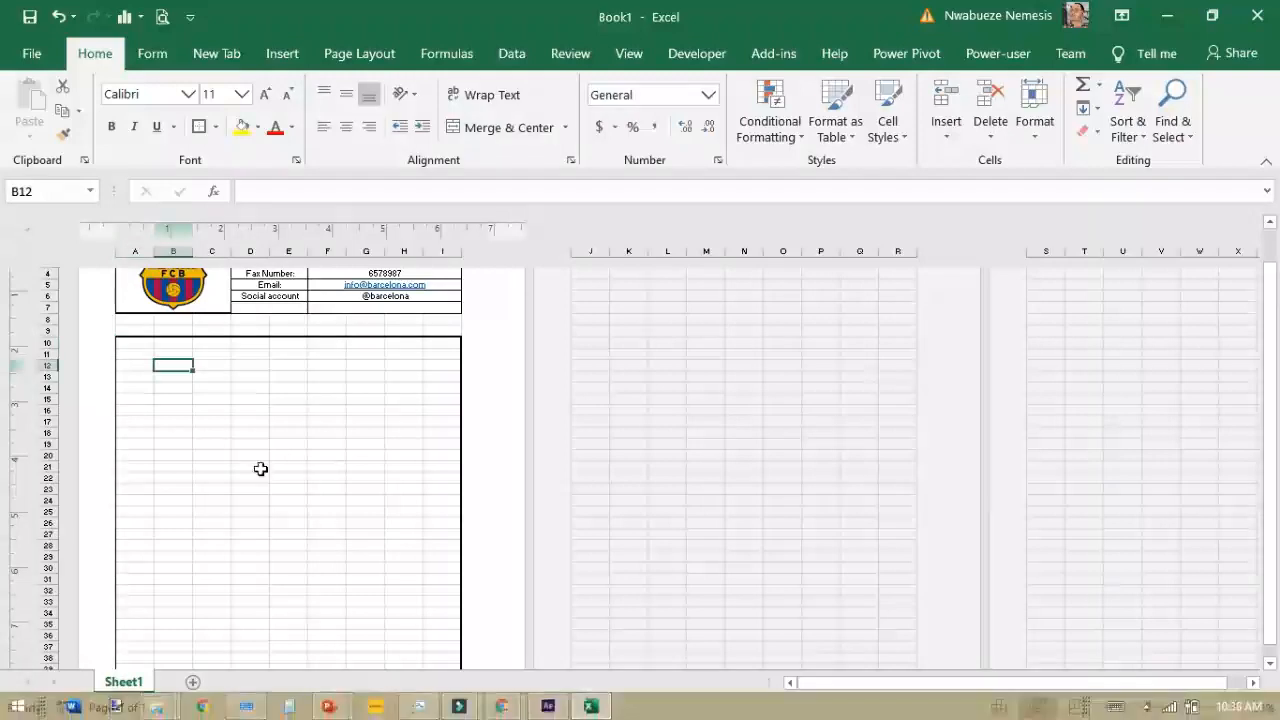
click(138, 343)
drag(138, 343, 238, 343)
click(187, 385)
click(136, 344)
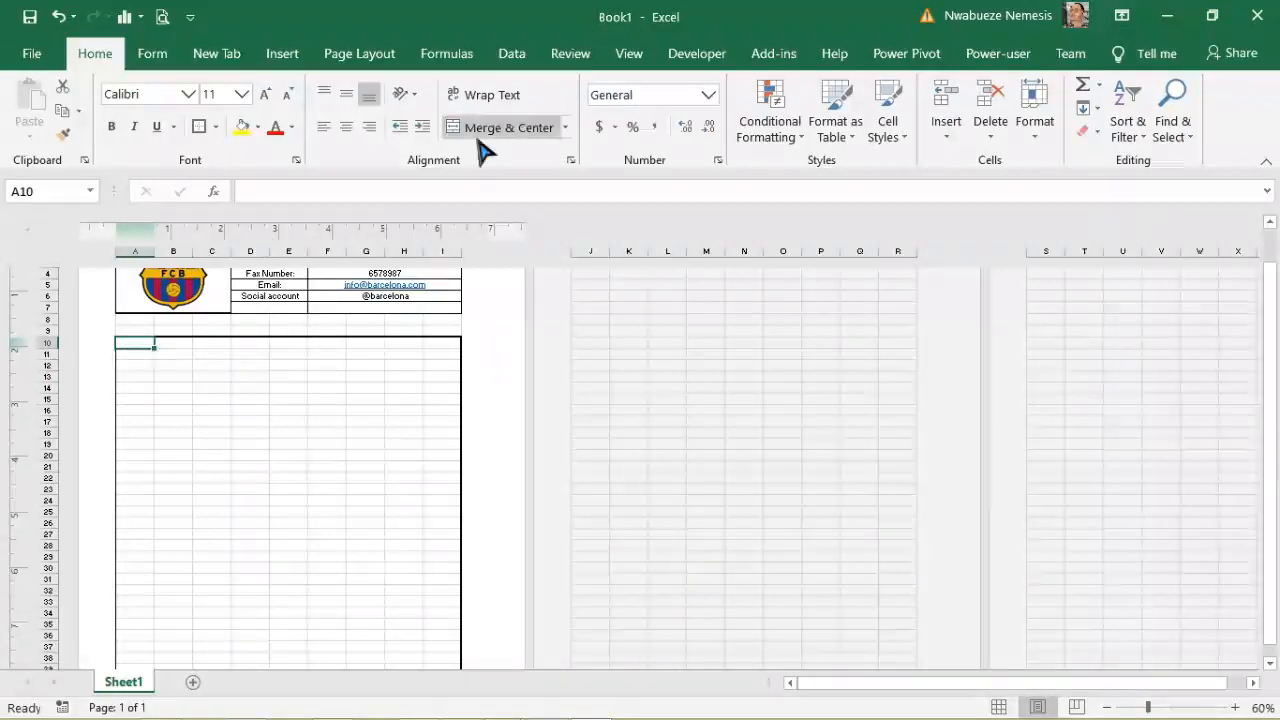
click(211, 410)
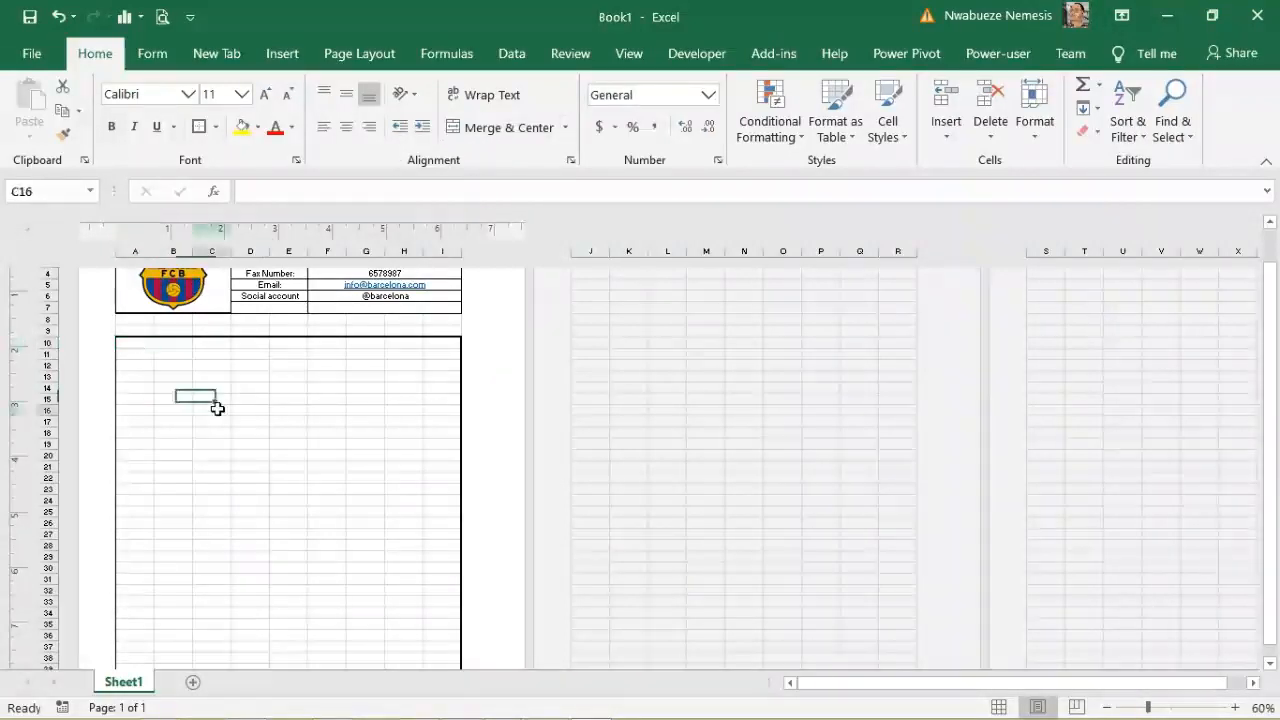
click(146, 344)
drag(172, 344, 297, 346)
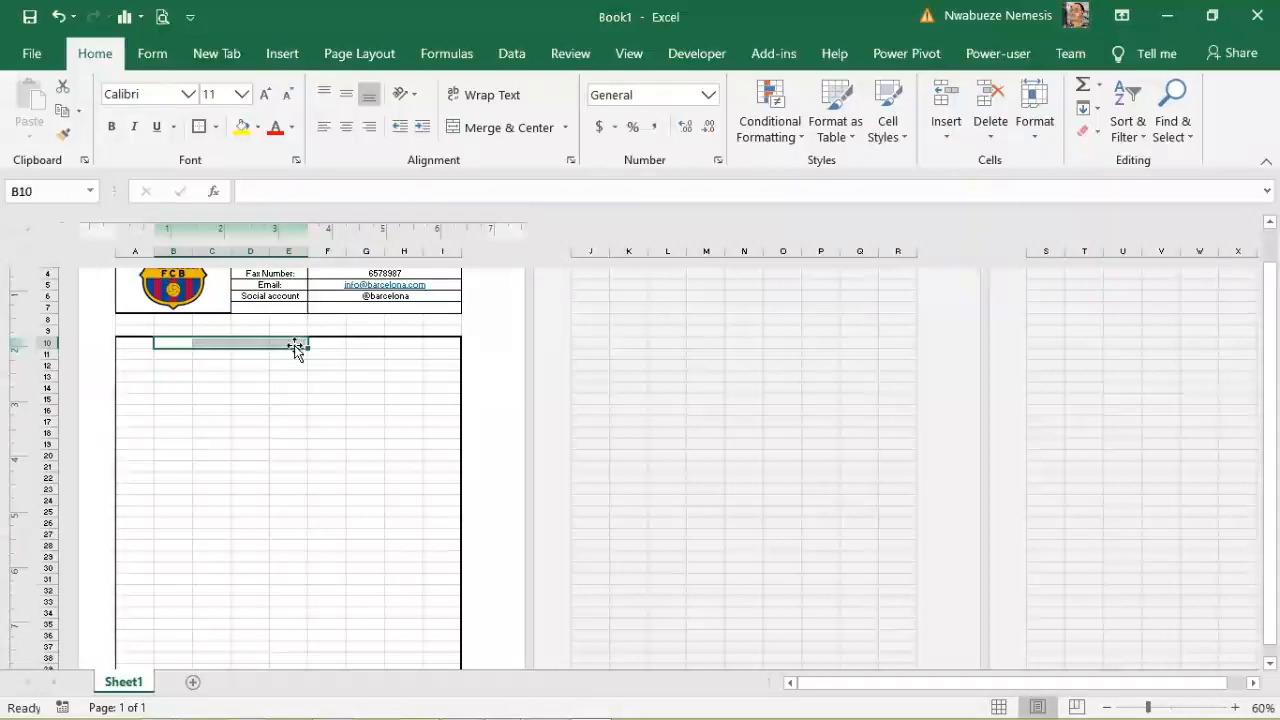
click(492, 135)
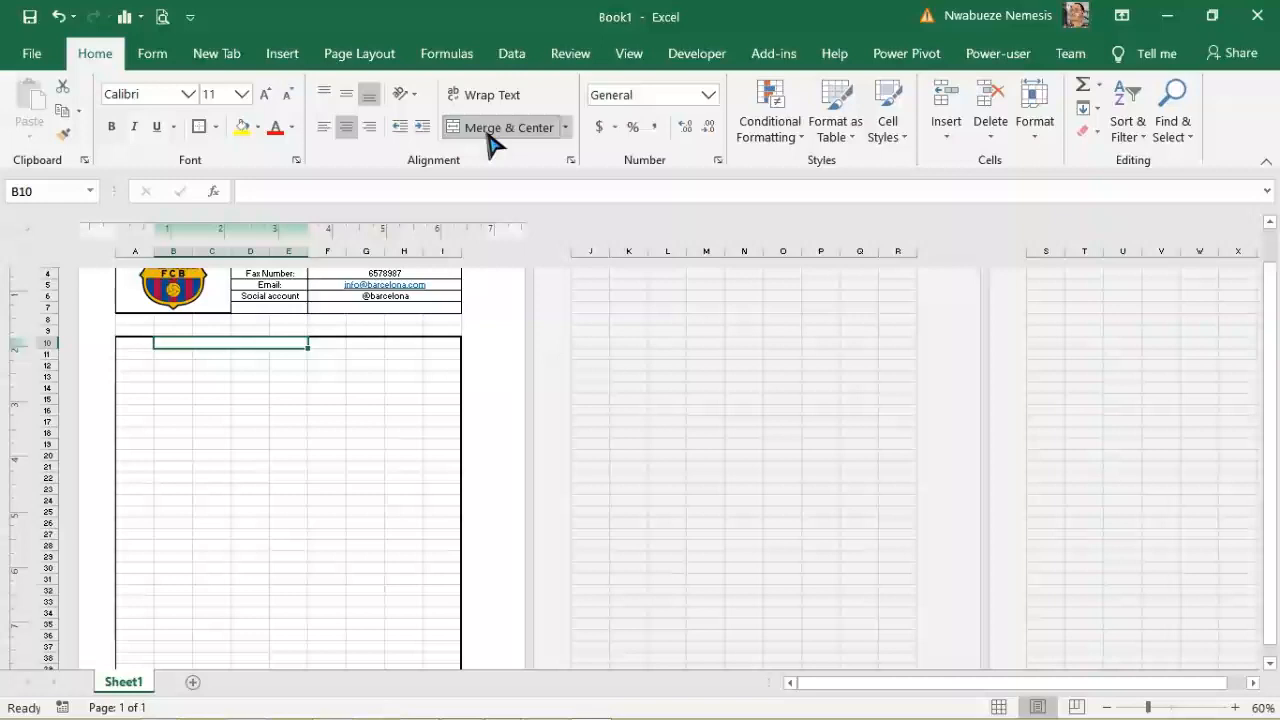
click(343, 197)
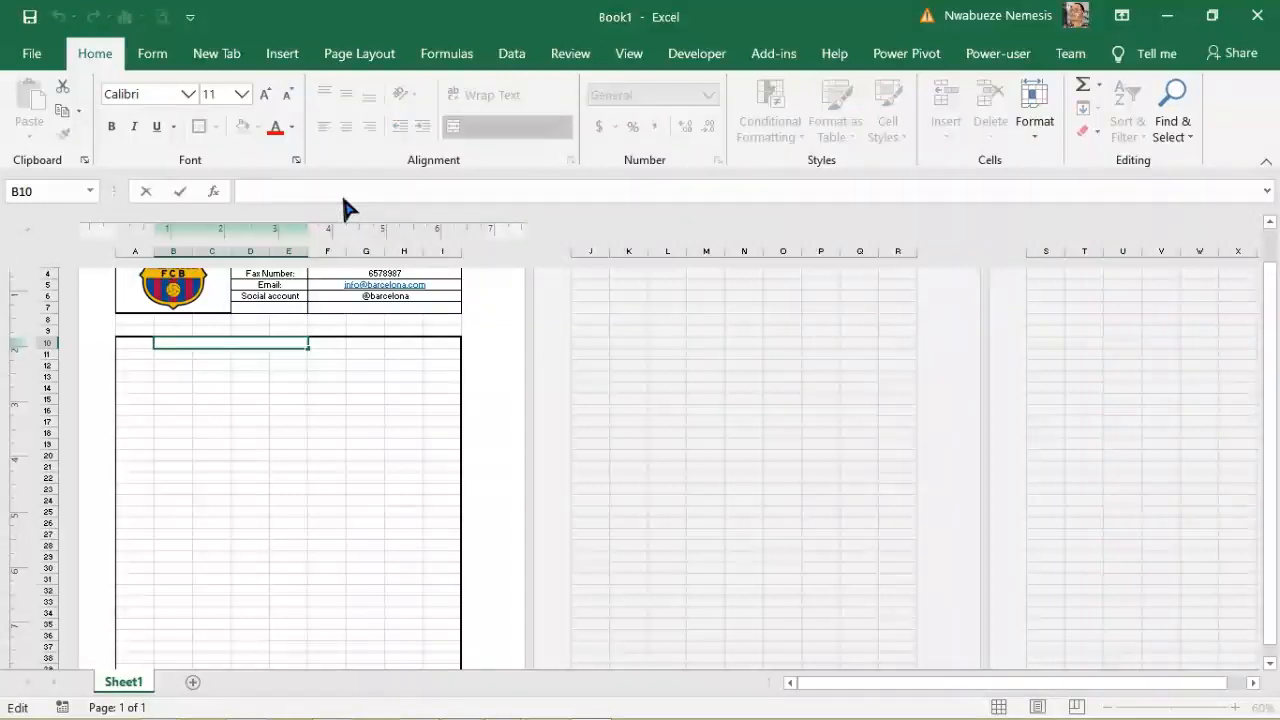
text(Product)
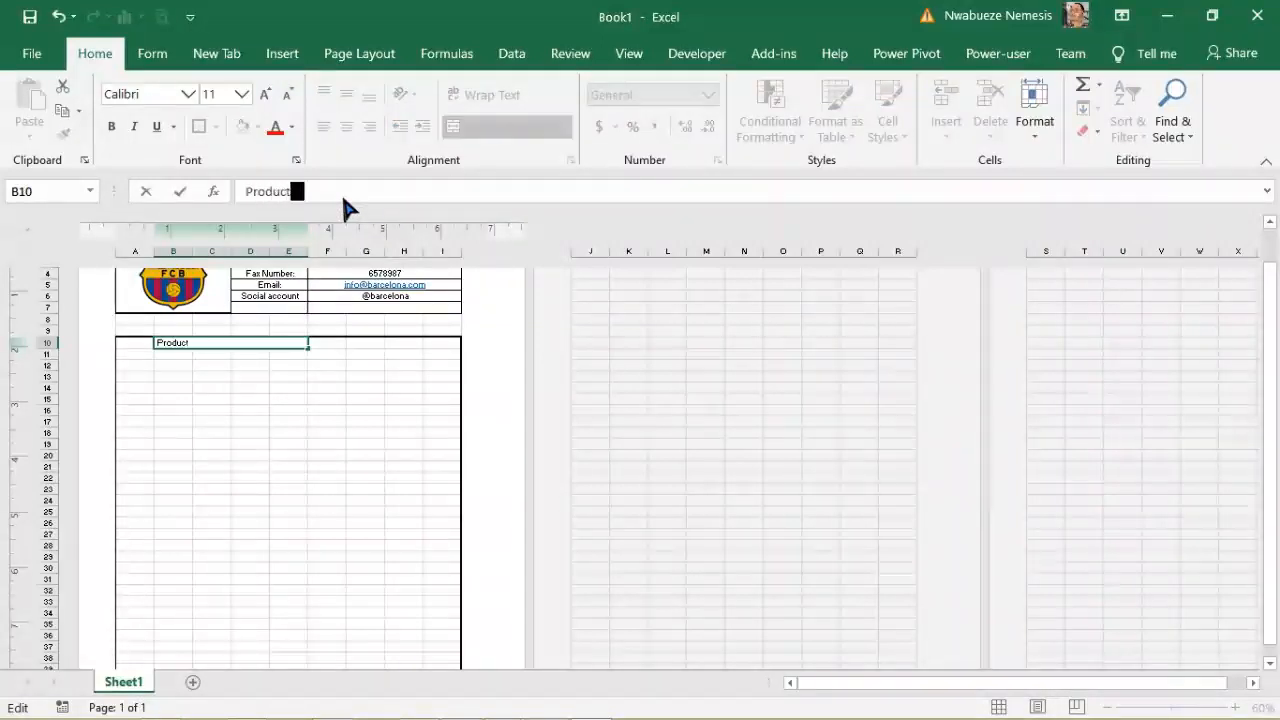
text( descrip)
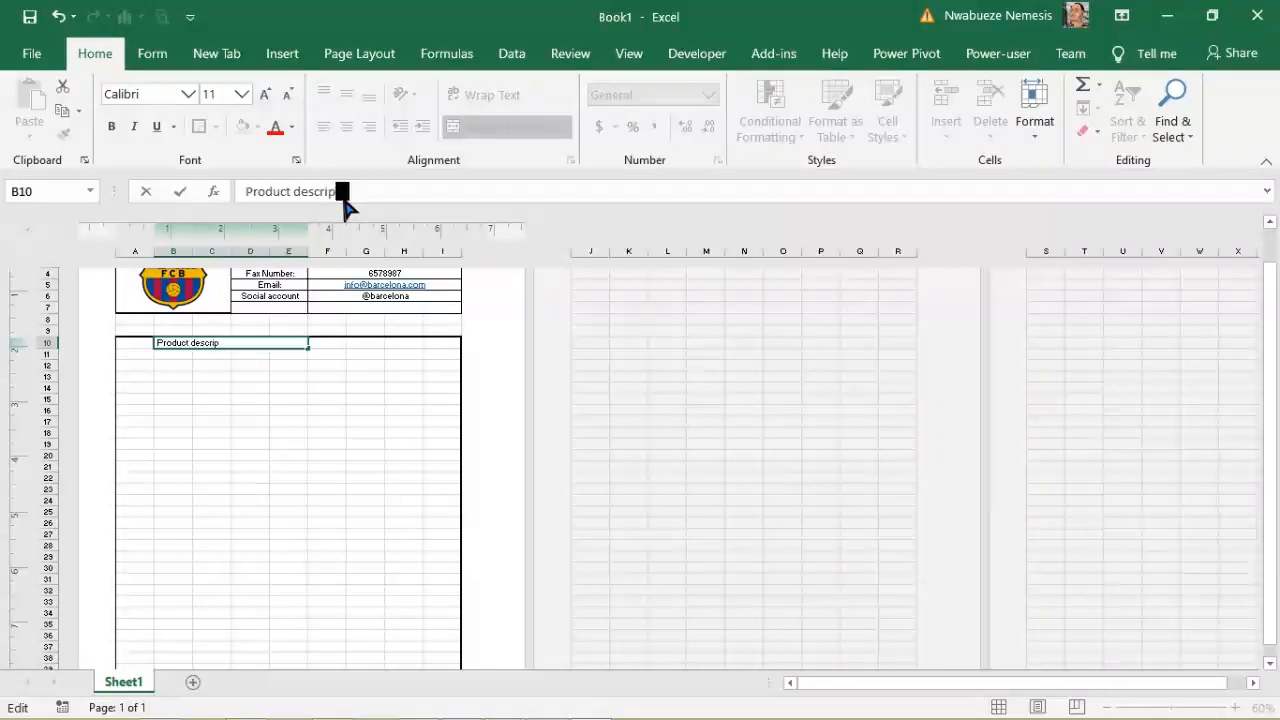
text(tion)
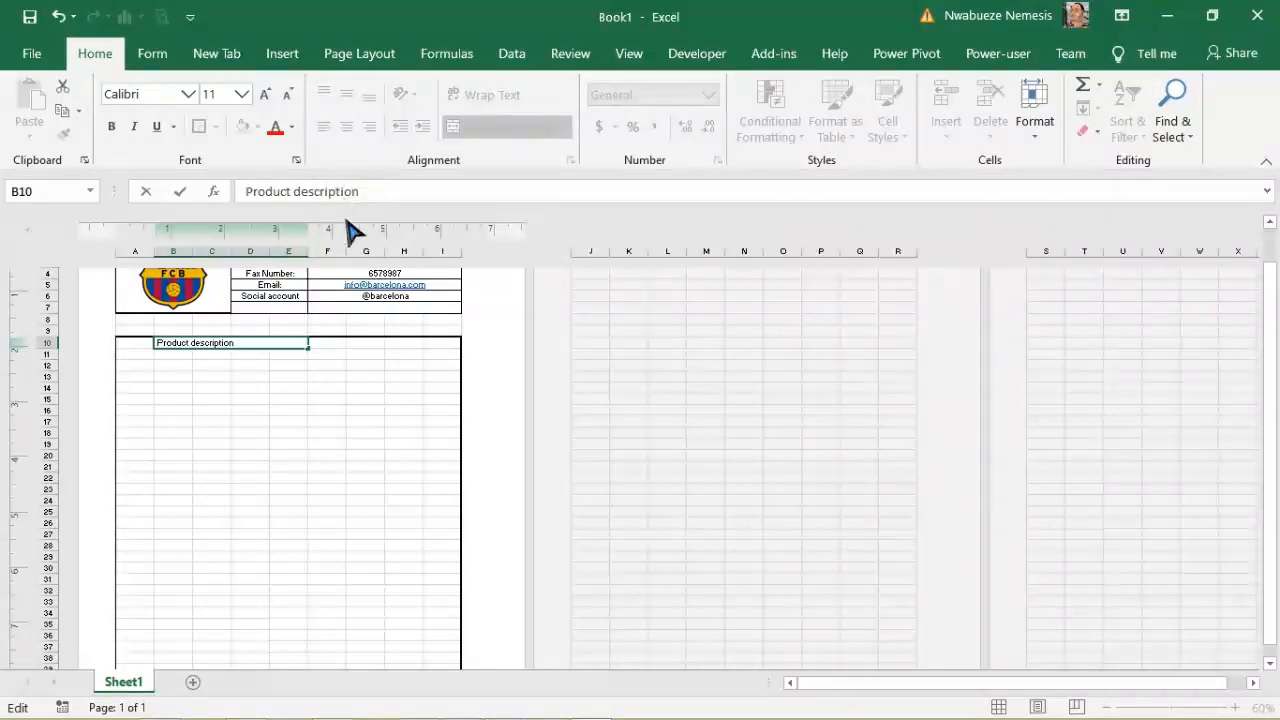
click(368, 397)
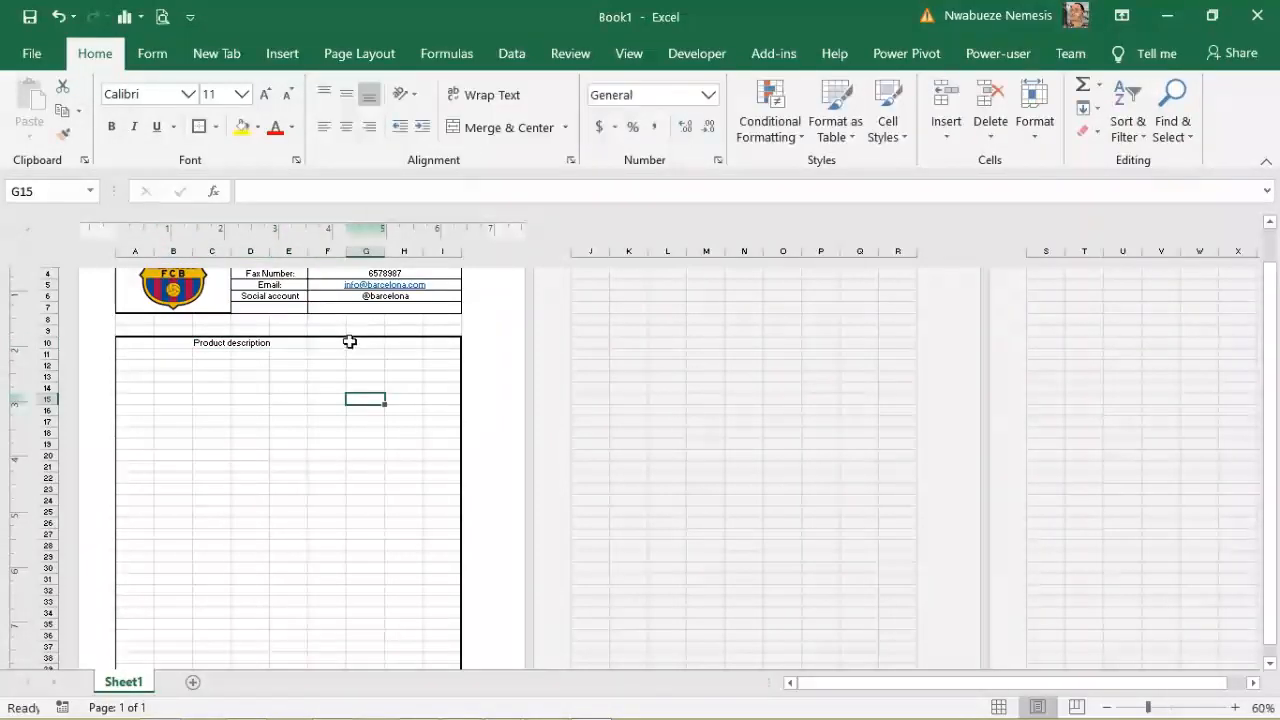
Step: Restore the Product description header as one merged, centred cell across B10:E10
drag(198, 344, 286, 346)
click(486, 127)
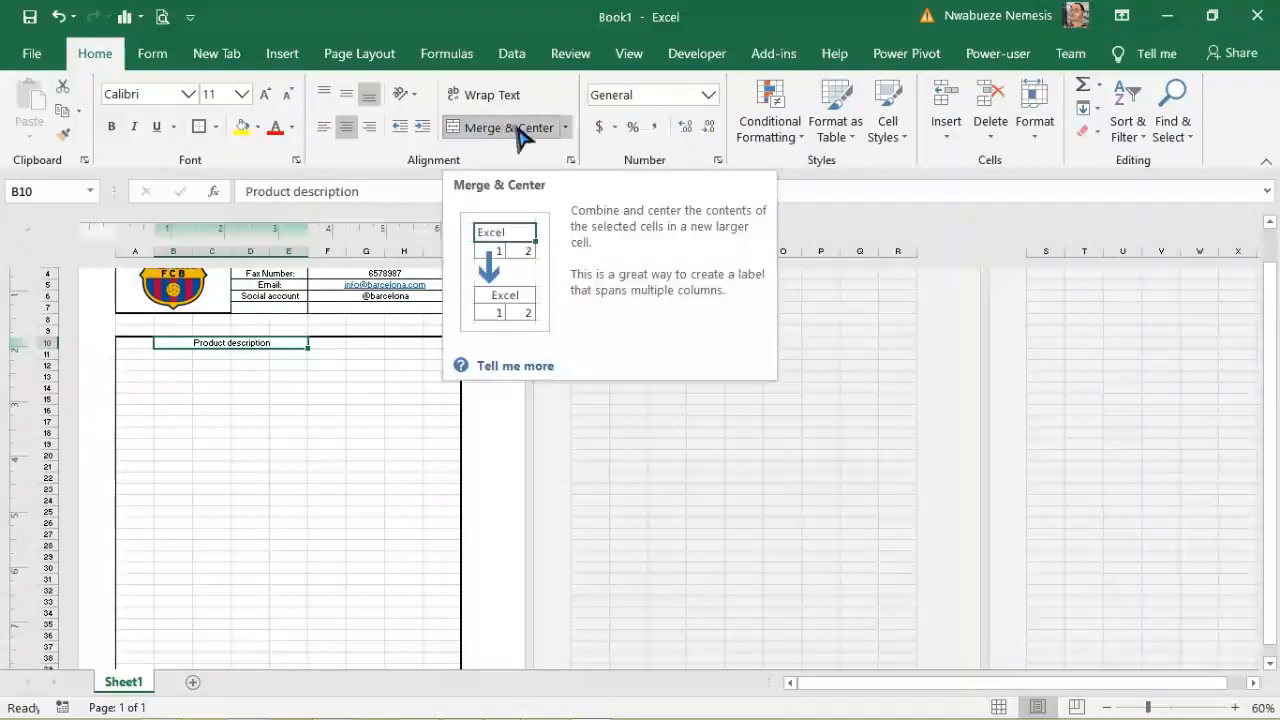
click(510, 128)
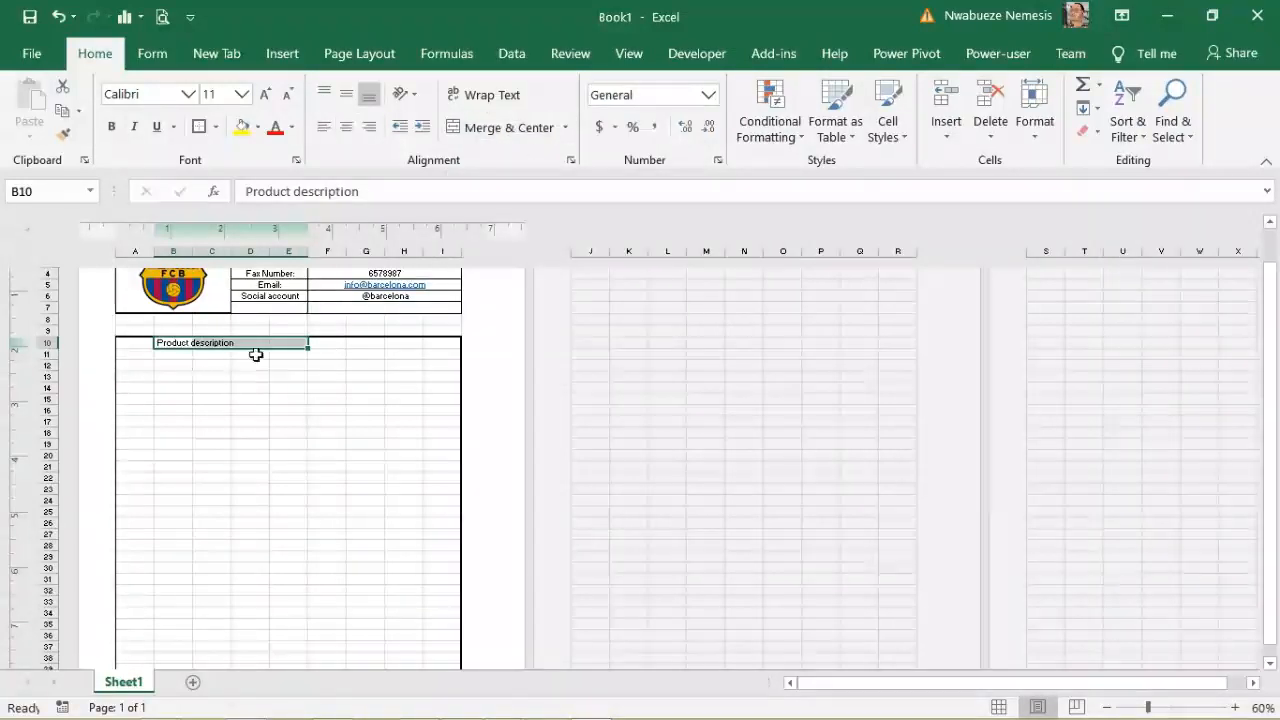
click(516, 132)
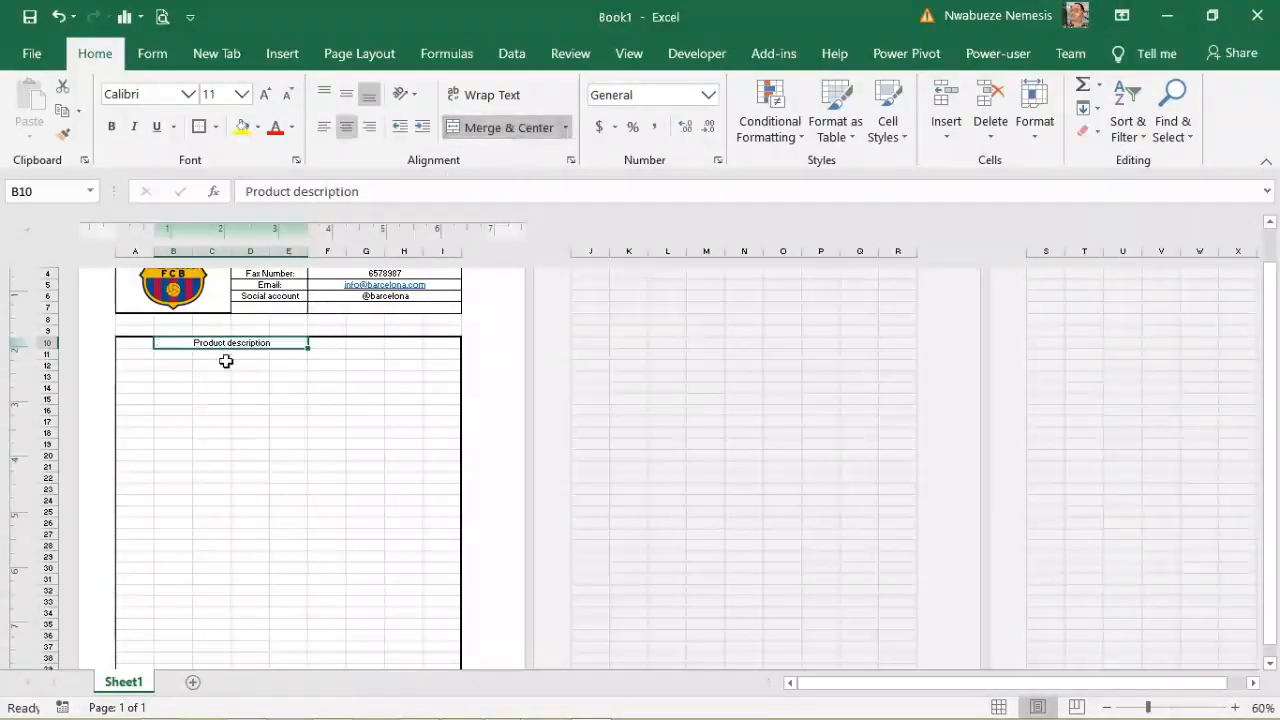
click(323, 370)
Step: Enter the Cost header in F10, merging F10:G10 temporarily and then unmerging
drag(330, 343, 358, 342)
click(490, 130)
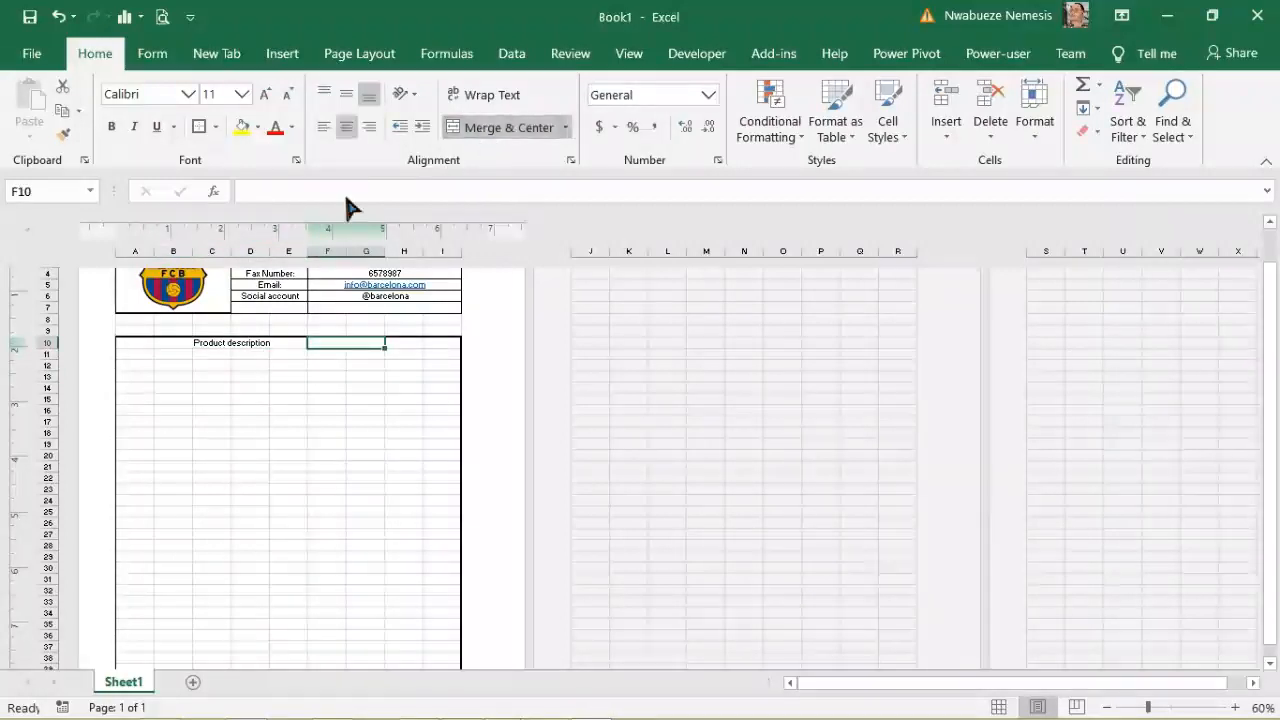
click(341, 193)
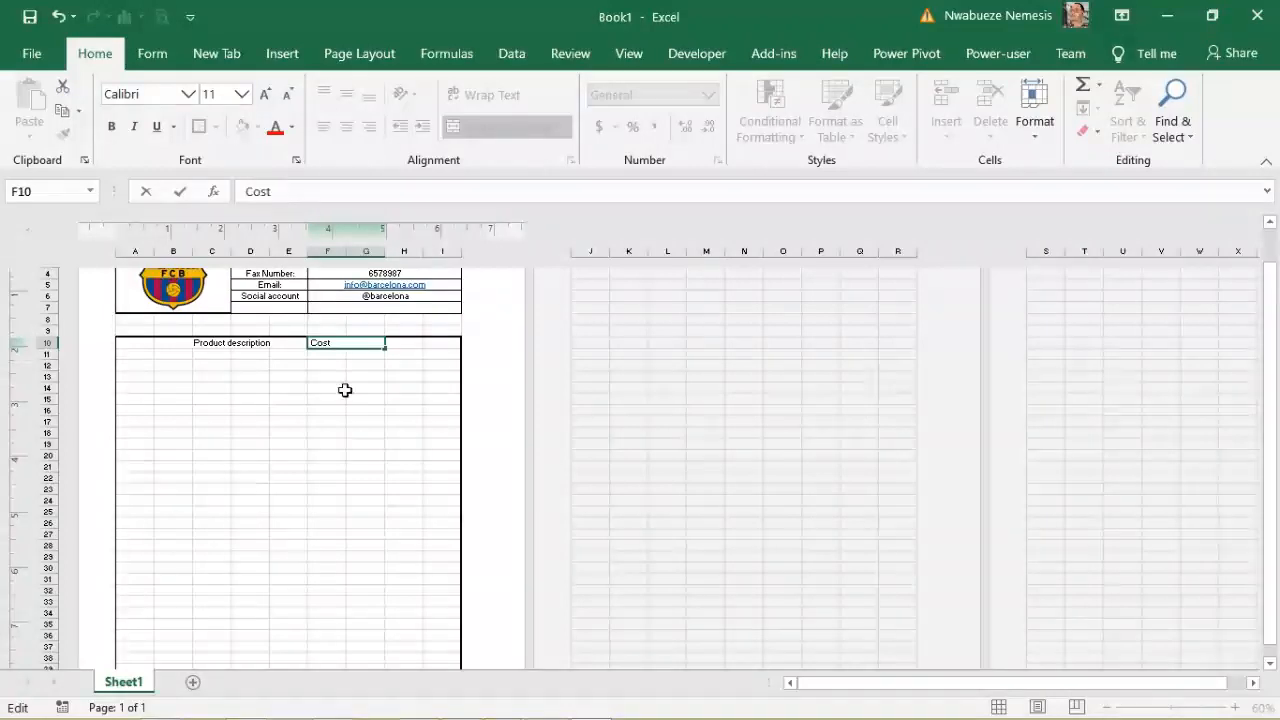
click(357, 420)
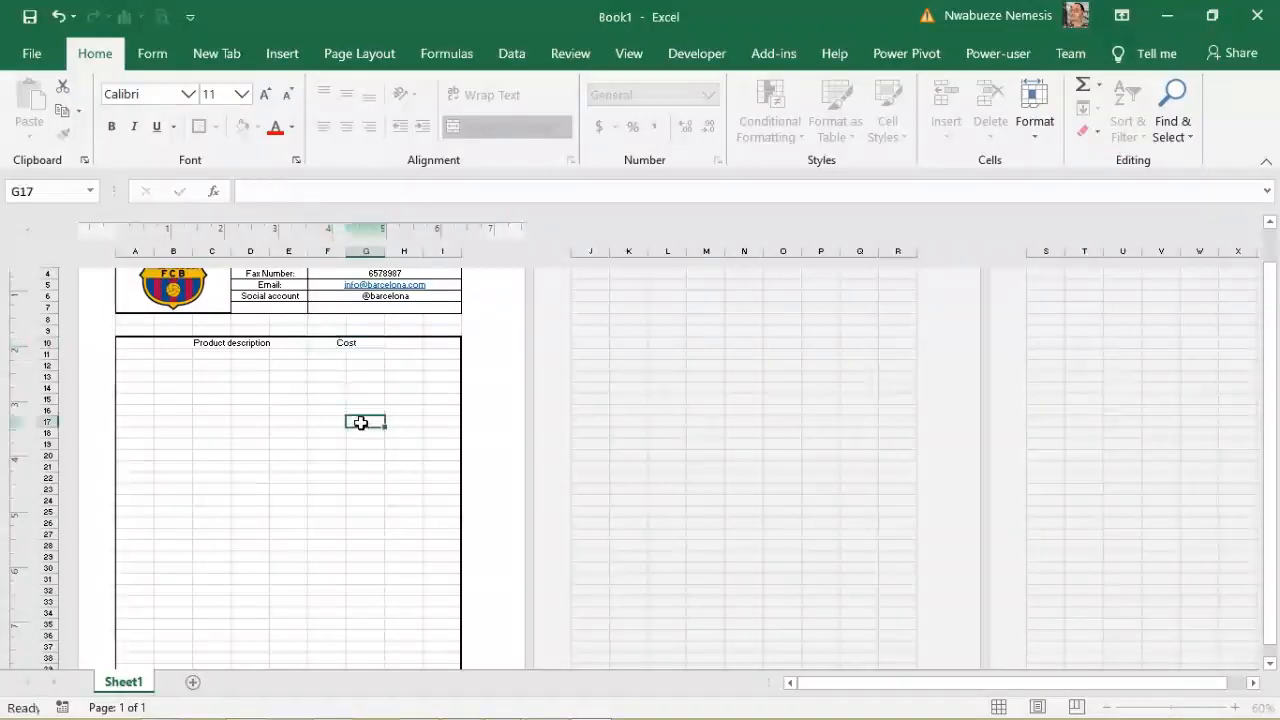
click(359, 340)
click(508, 127)
click(366, 512)
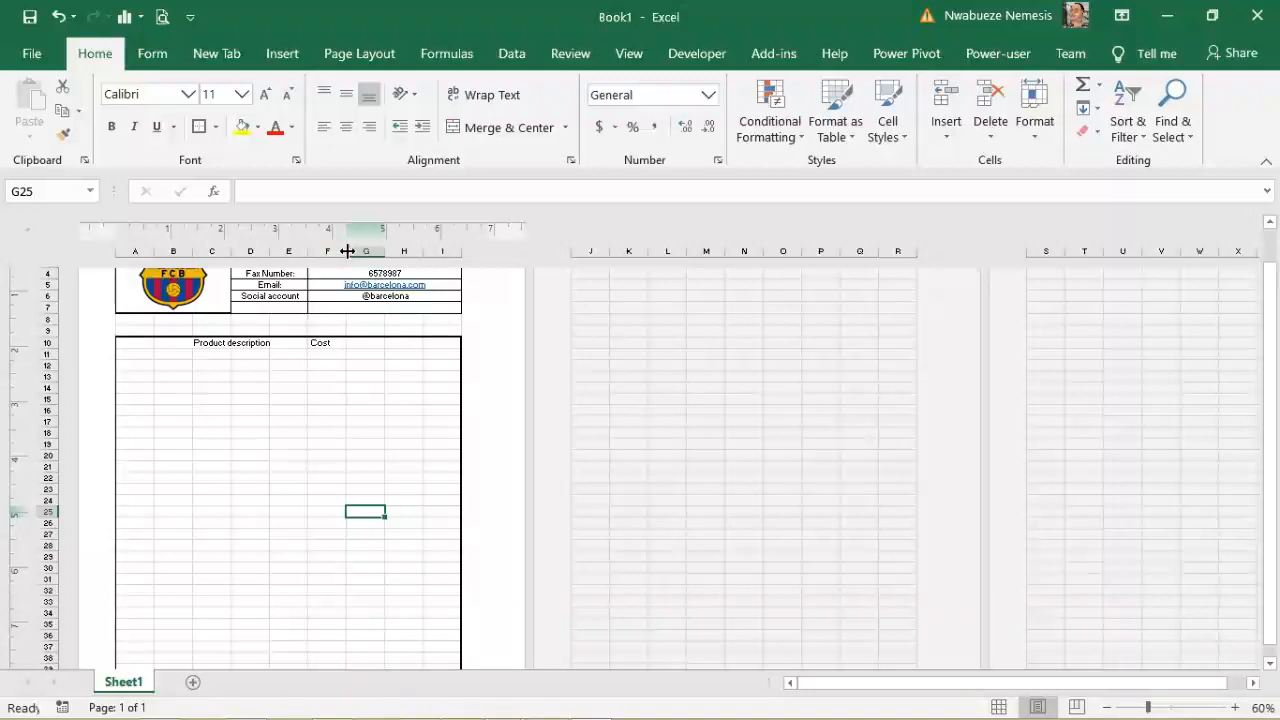
Step: Try column width changes, undo the two widenings, and narrow column E to fit page 1
drag(341, 254, 382, 253)
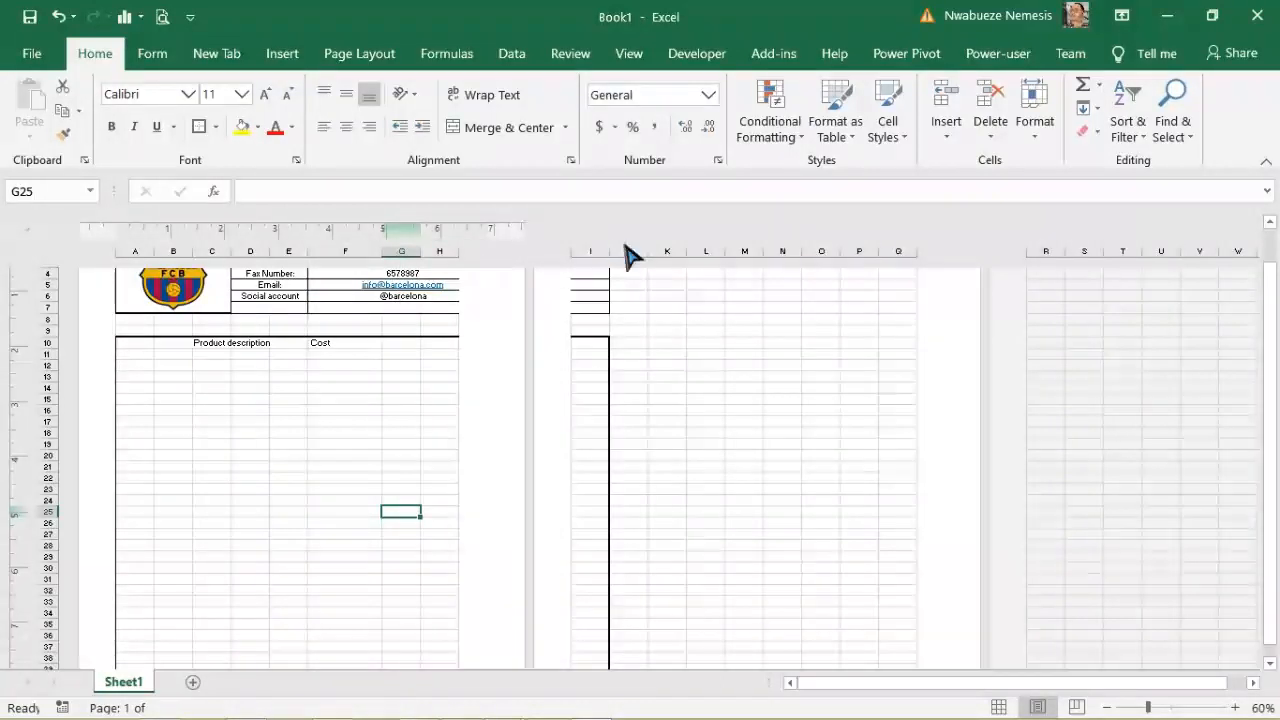
drag(607, 250, 520, 262)
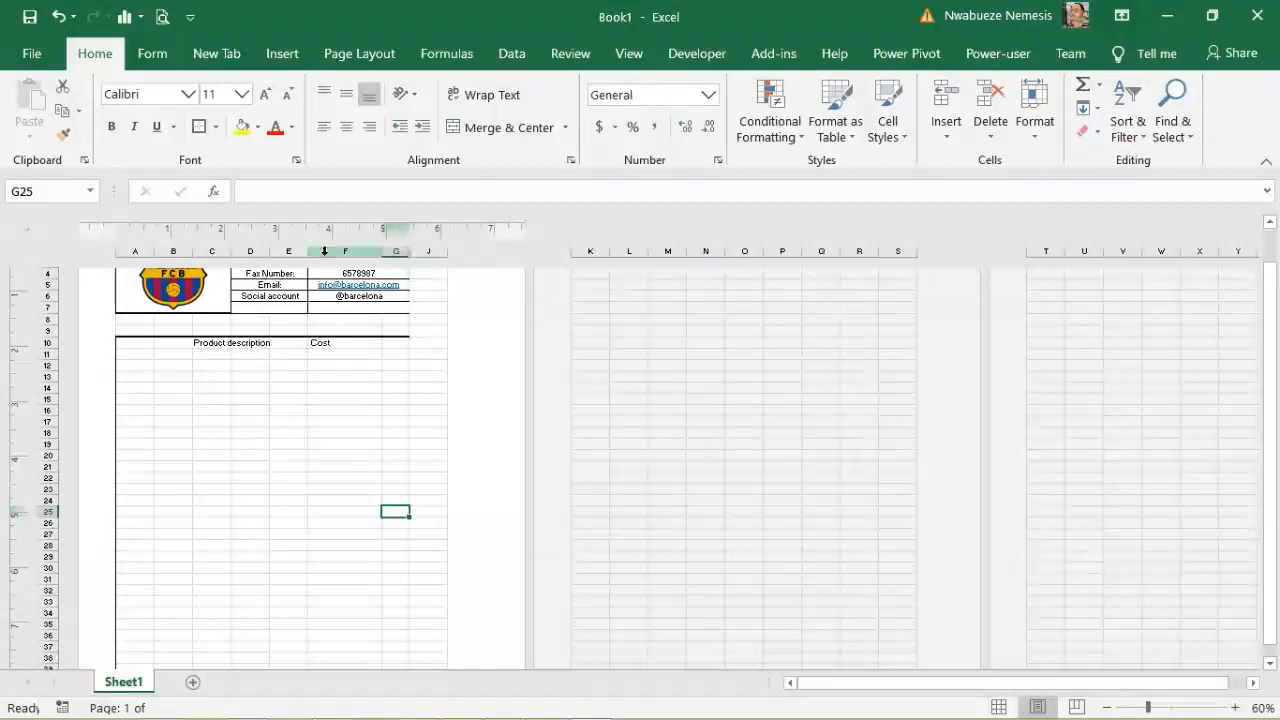
drag(447, 250, 491, 249)
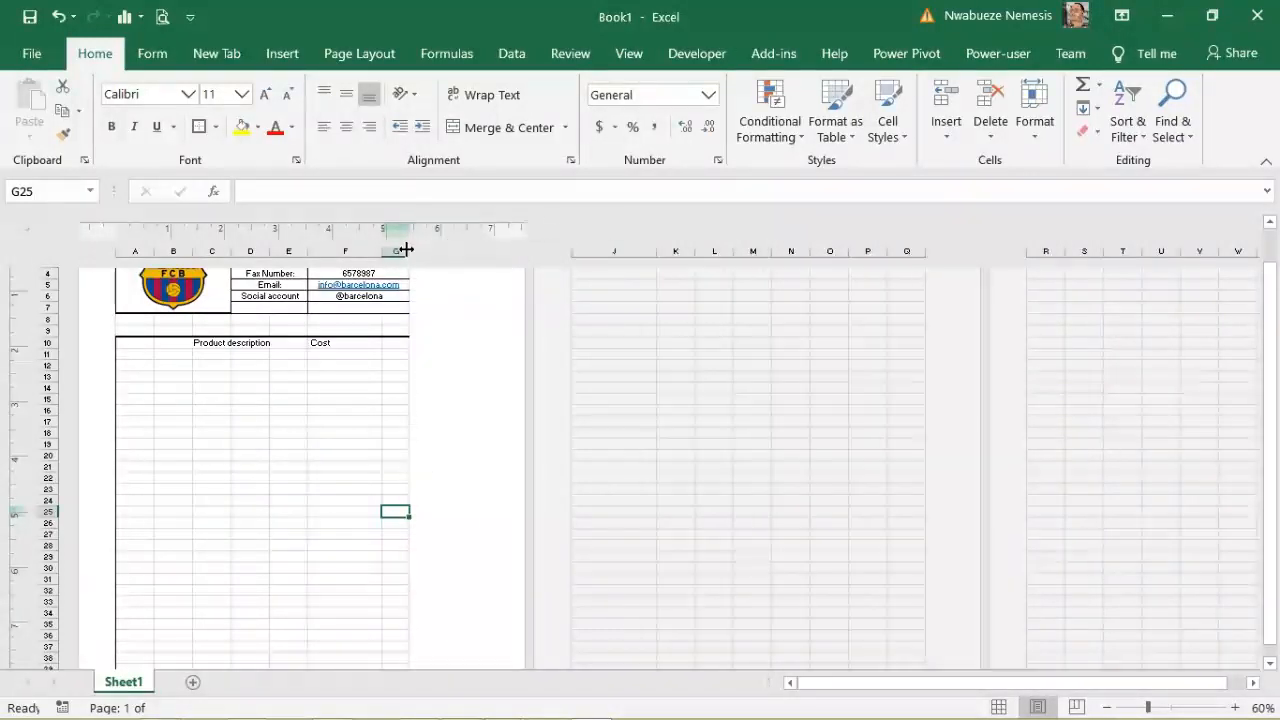
drag(406, 249, 463, 247)
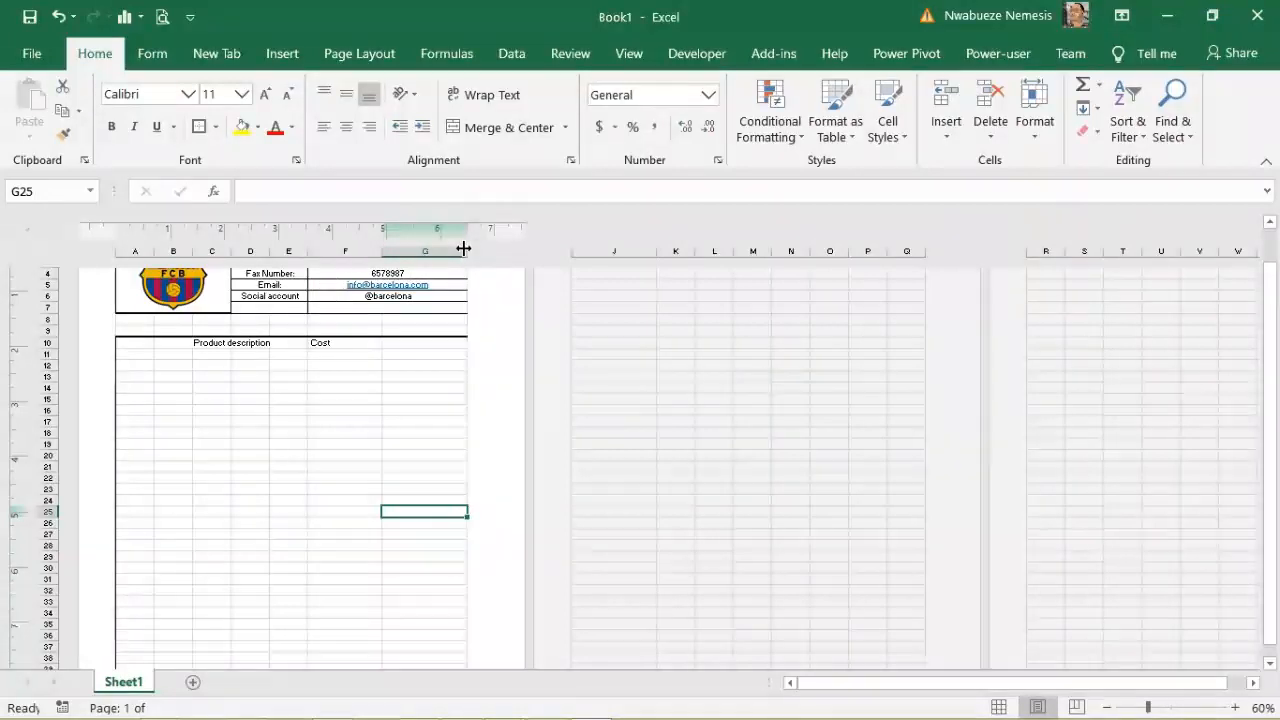
key(ctrl+z)
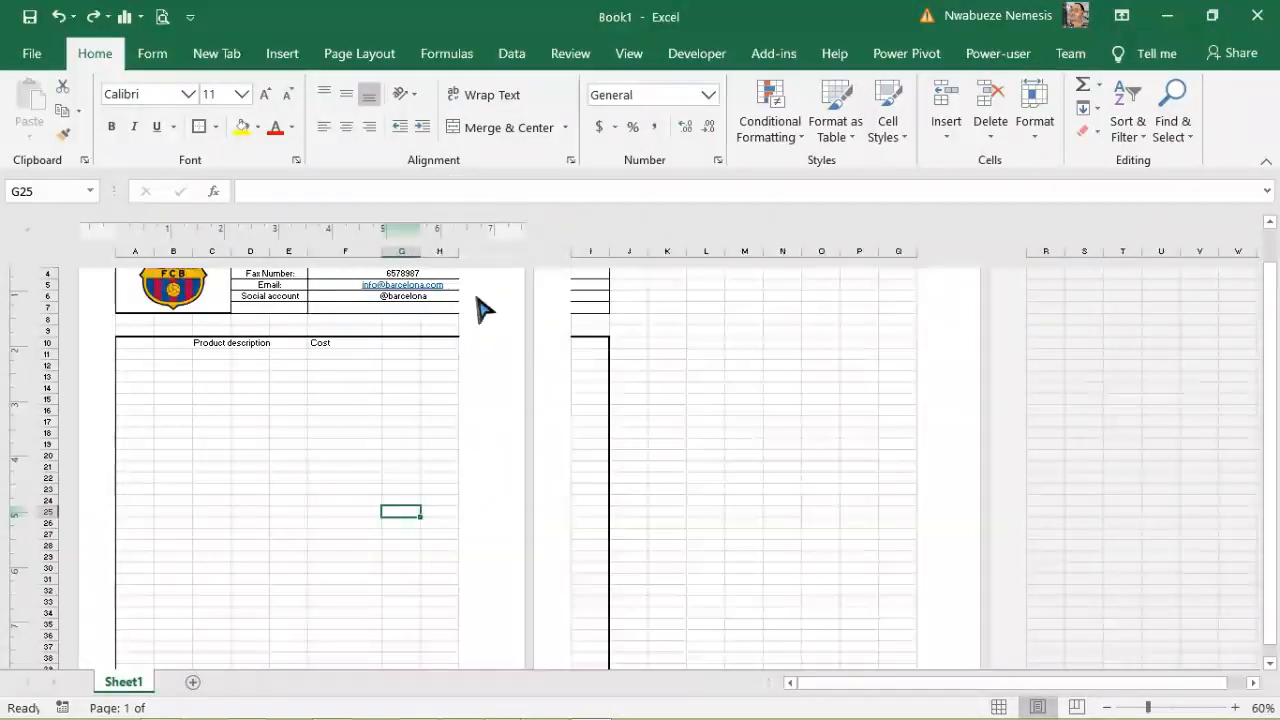
key(ctrl+z)
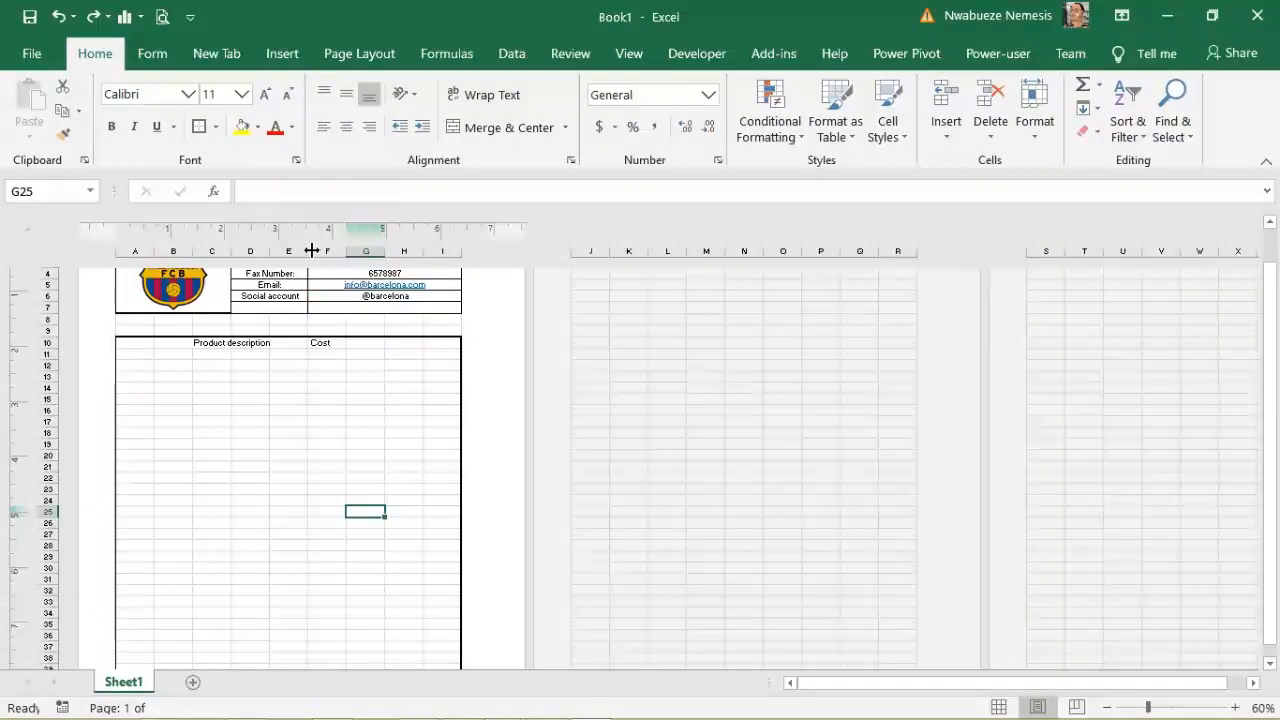
drag(309, 251, 398, 252)
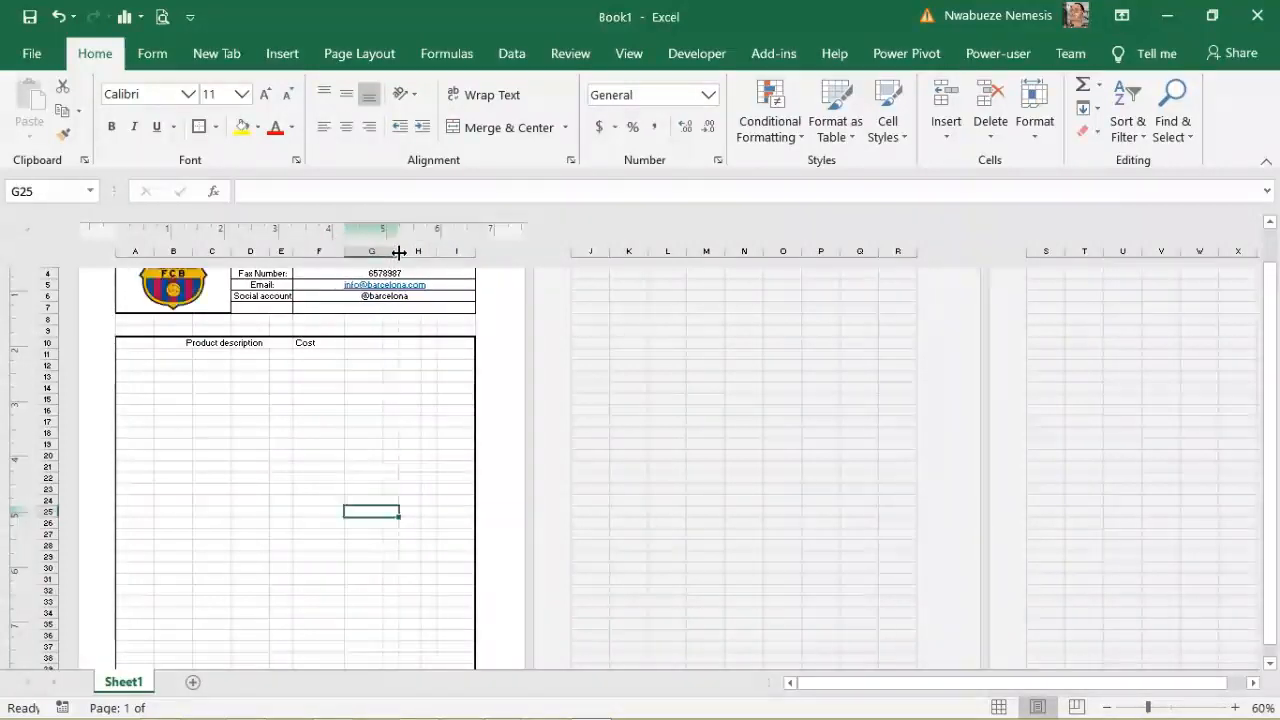
Step: Type Quantity in G10 and Price in the merged cell H10:I10
click(372, 342)
text(Q)
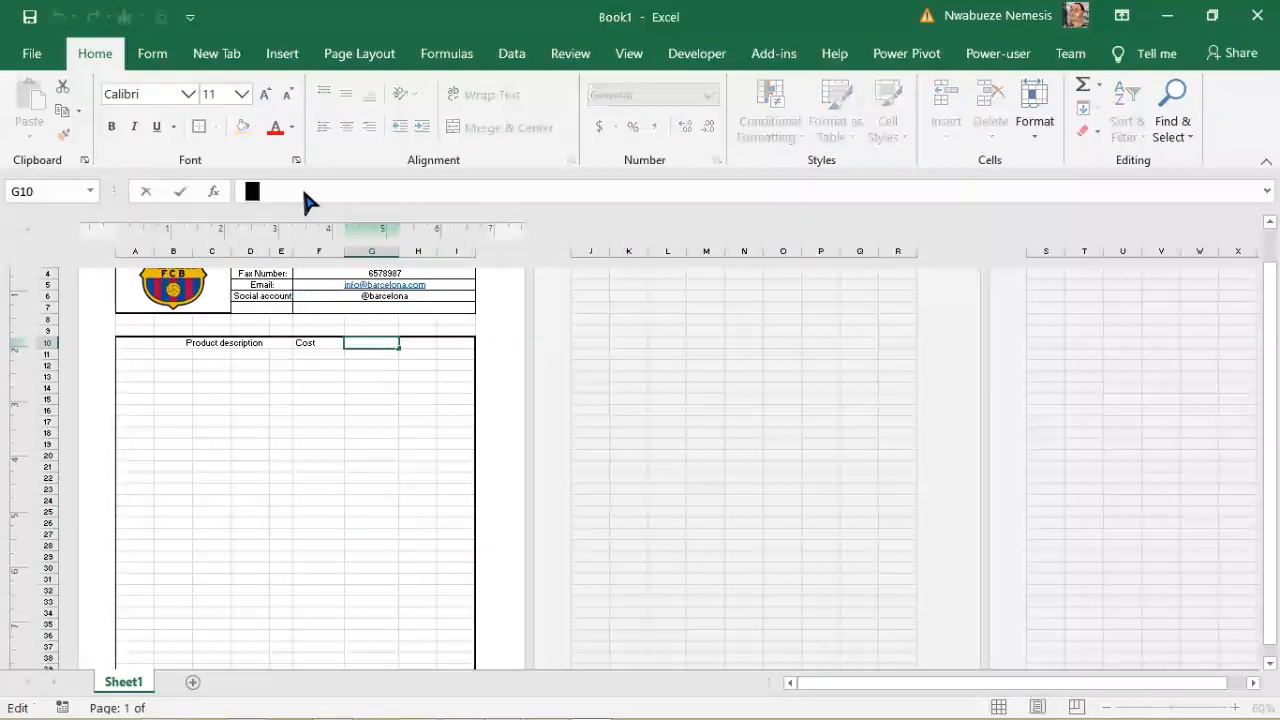
text(u)
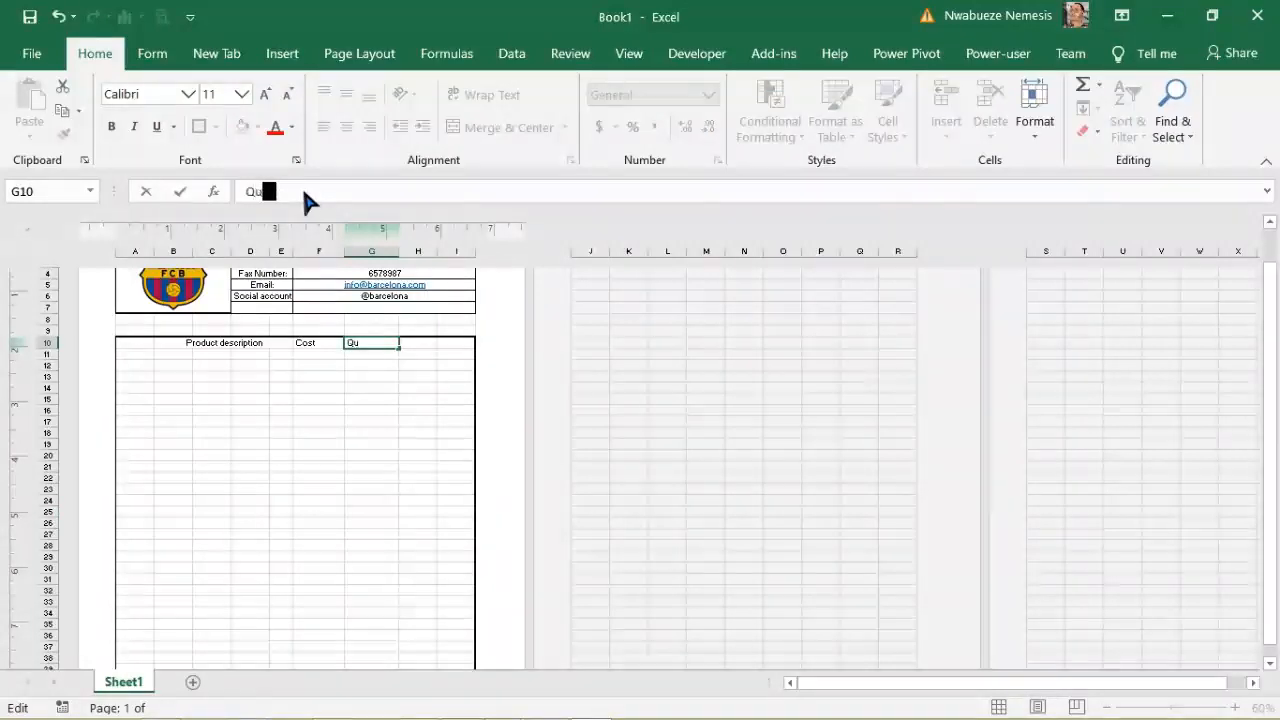
text(antity)
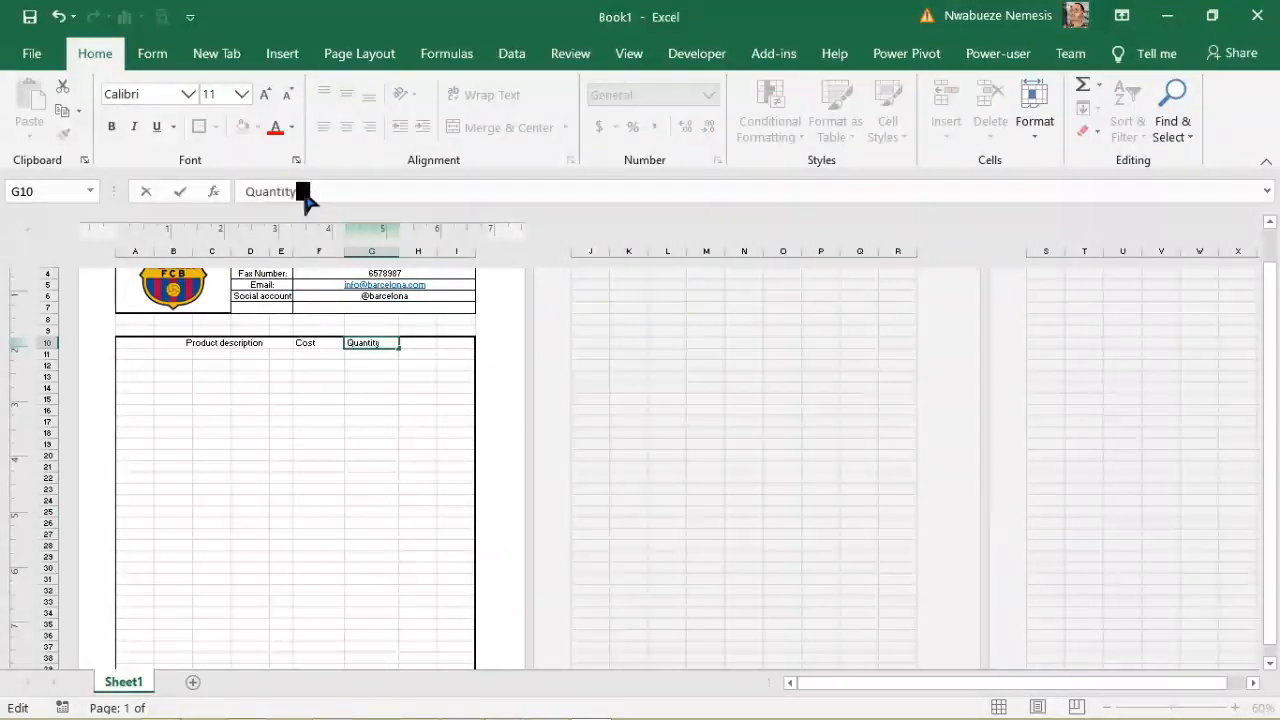
click(426, 343)
drag(423, 345, 454, 342)
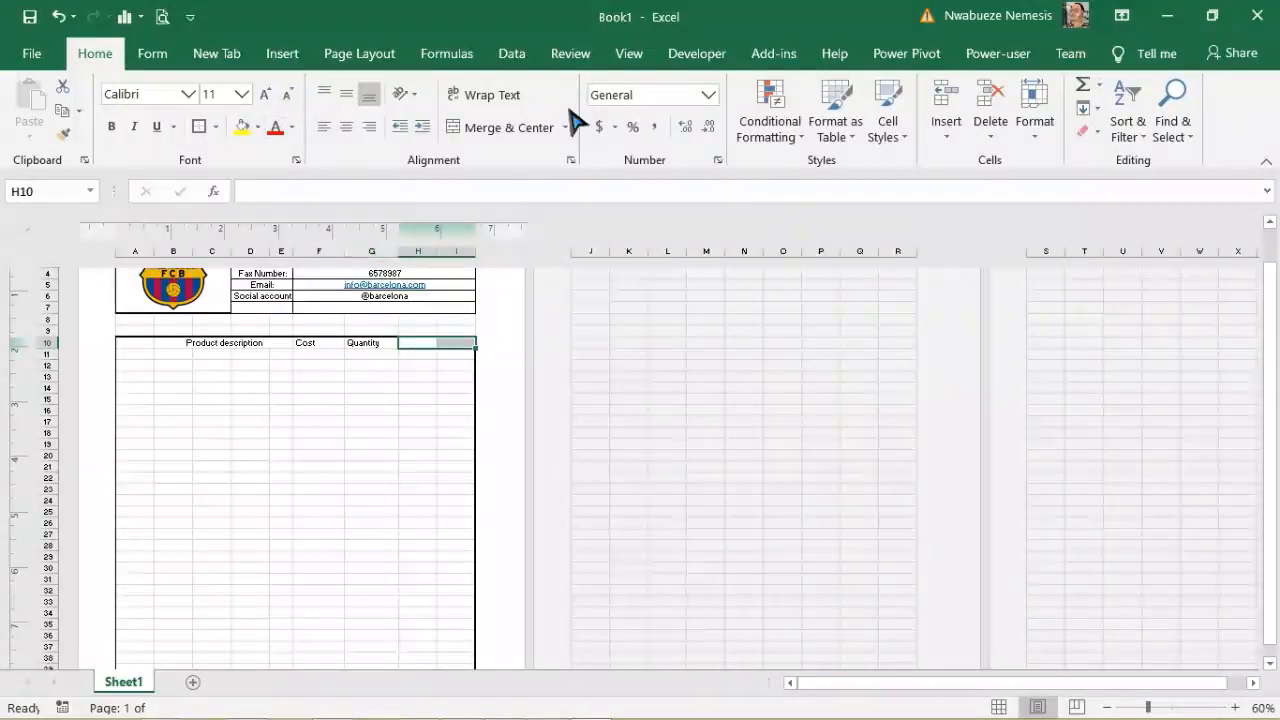
click(515, 128)
click(360, 192)
text(T)
key(BackSpace)
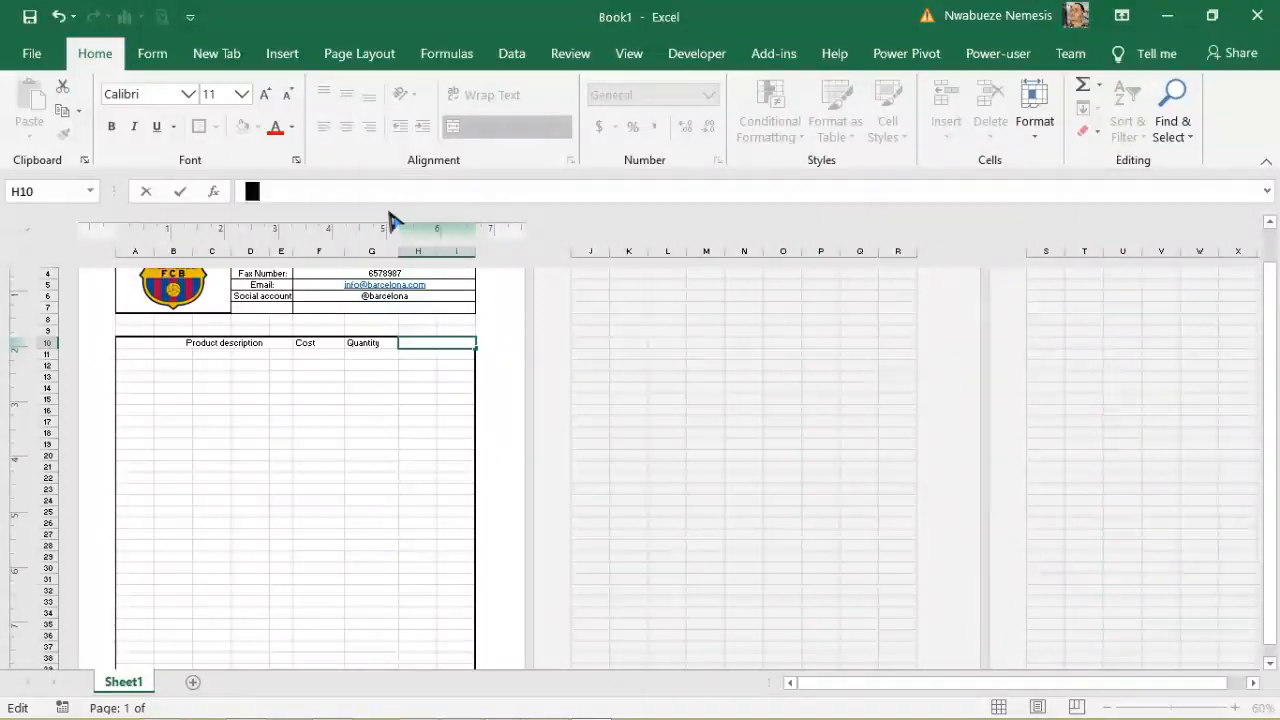
text(Price)
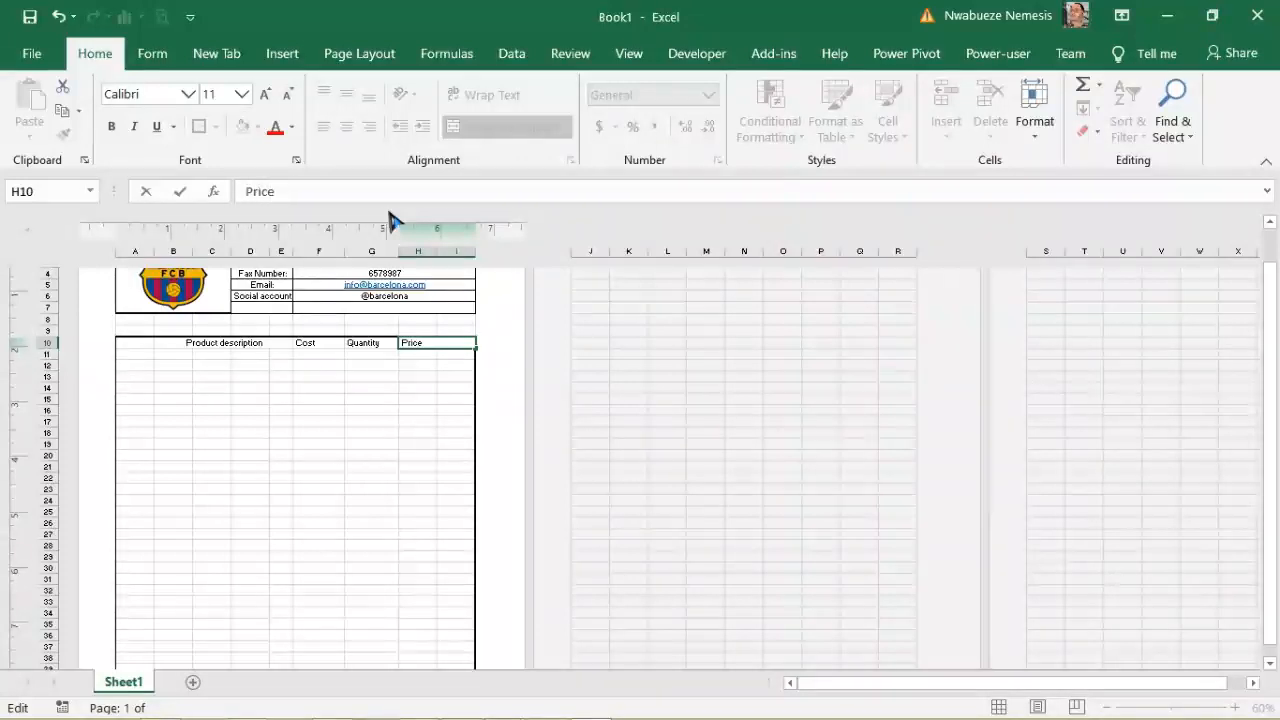
click(403, 431)
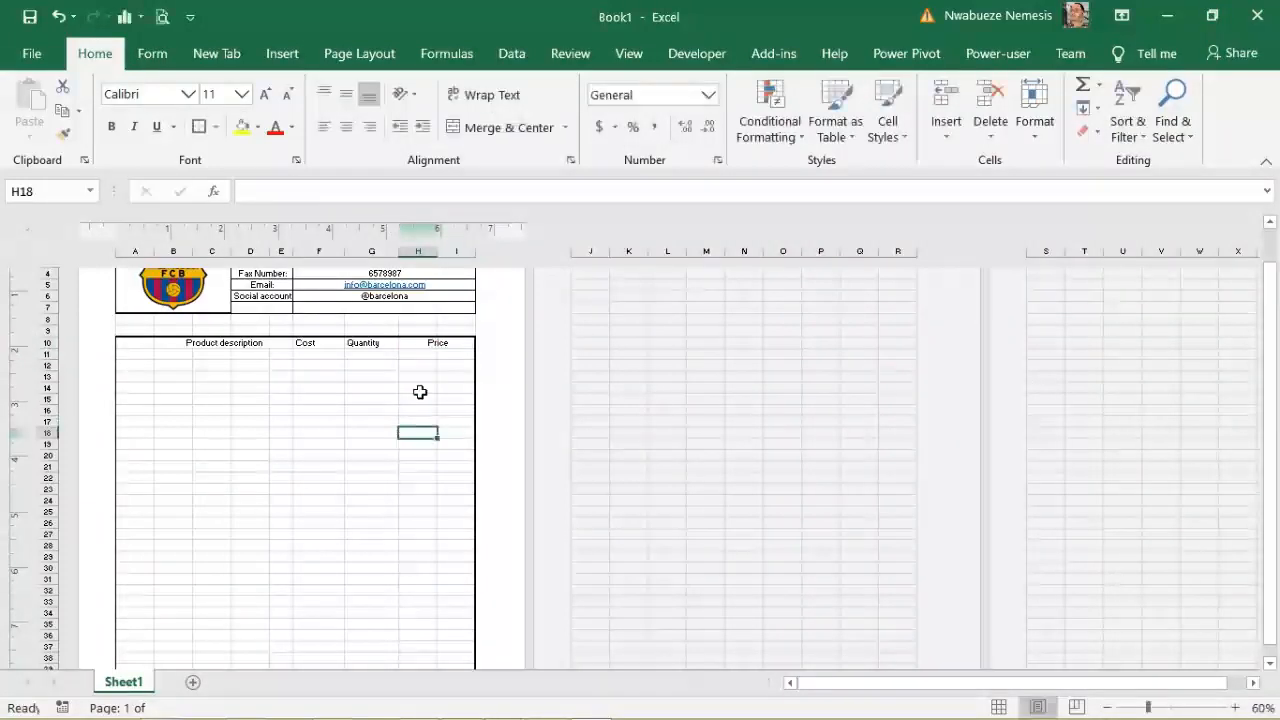
Step: Centre-align the Cost and Quantity headers in F10 and G10
click(306, 343)
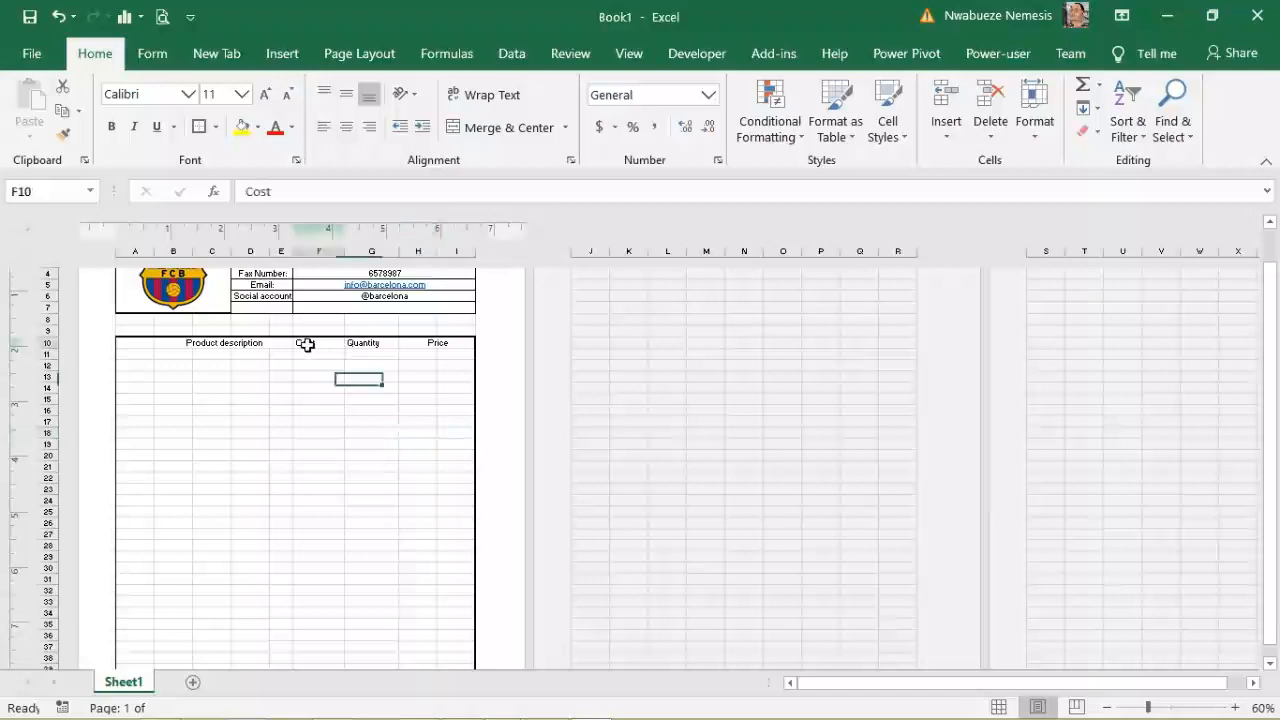
click(350, 131)
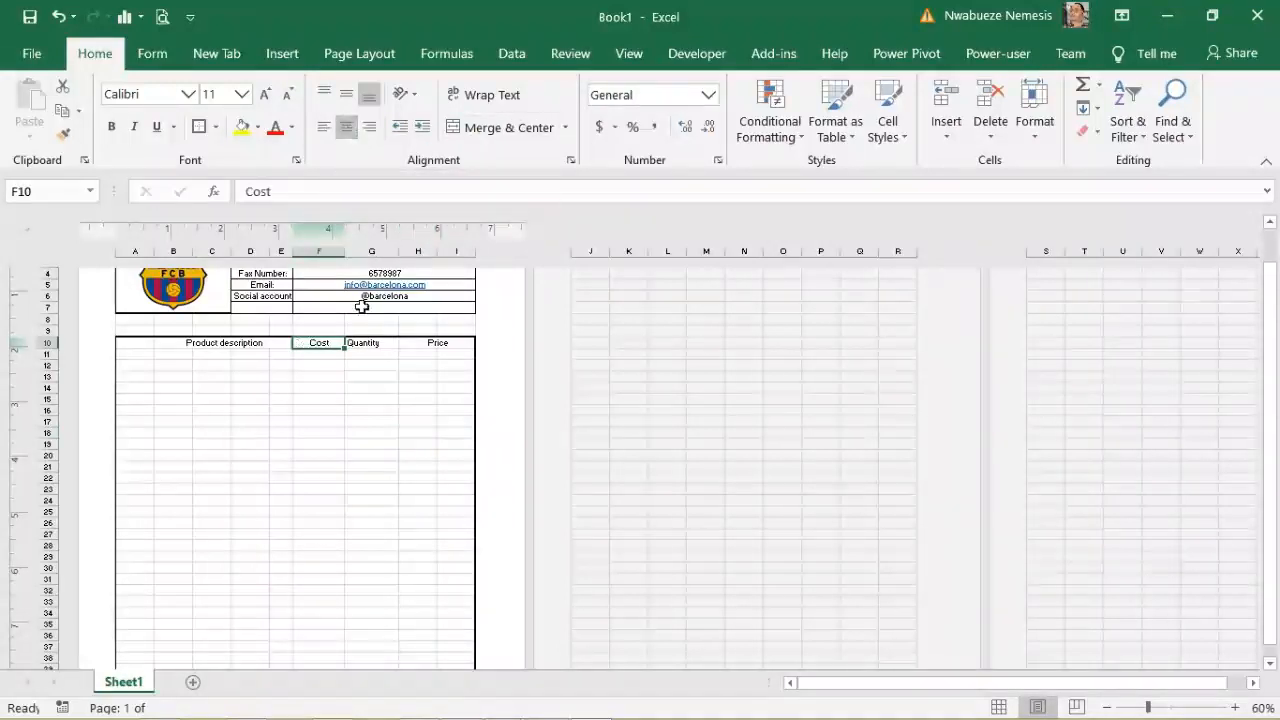
click(378, 344)
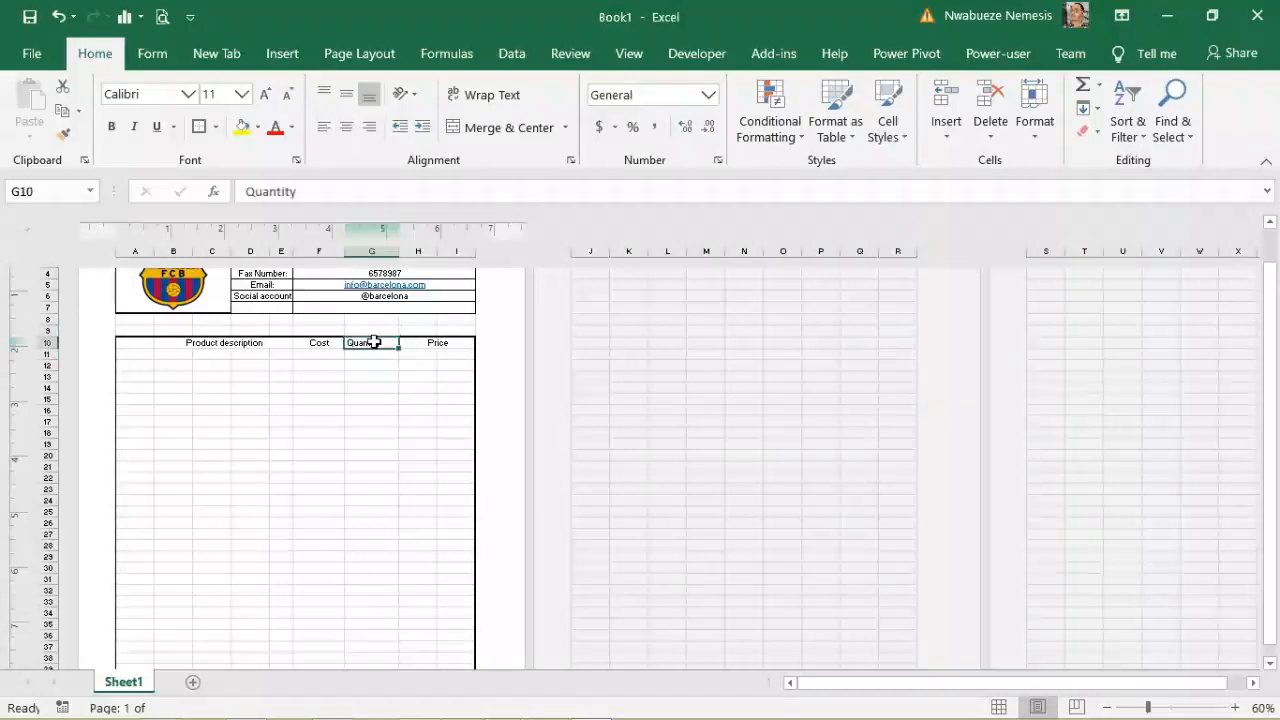
click(347, 130)
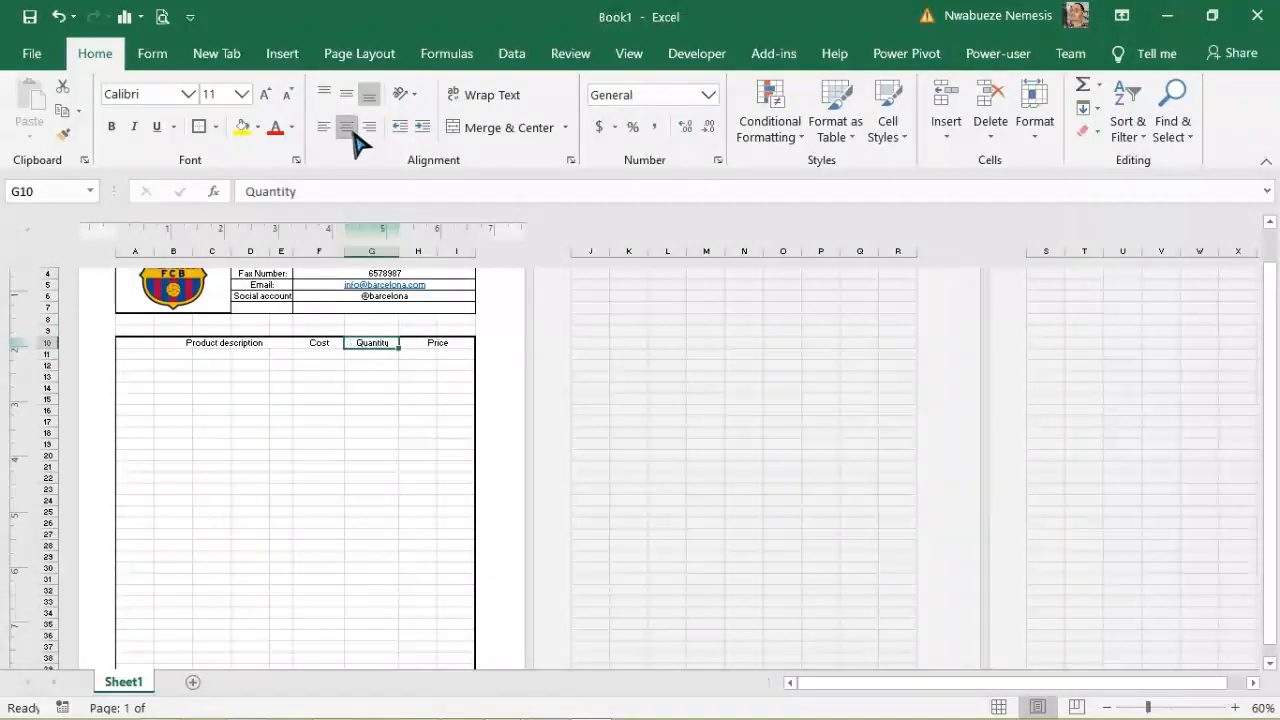
click(434, 343)
click(289, 396)
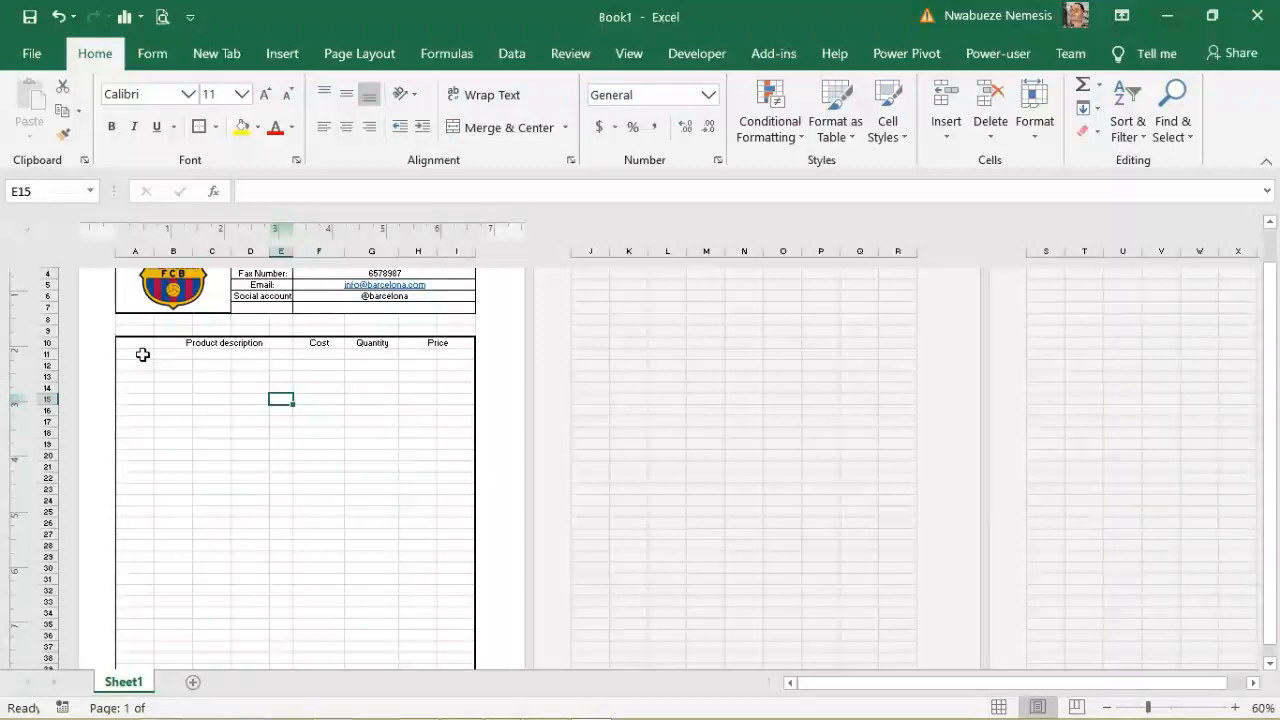
Step: Merge B:E into one description cell on rows 11 through 19
drag(169, 355, 282, 352)
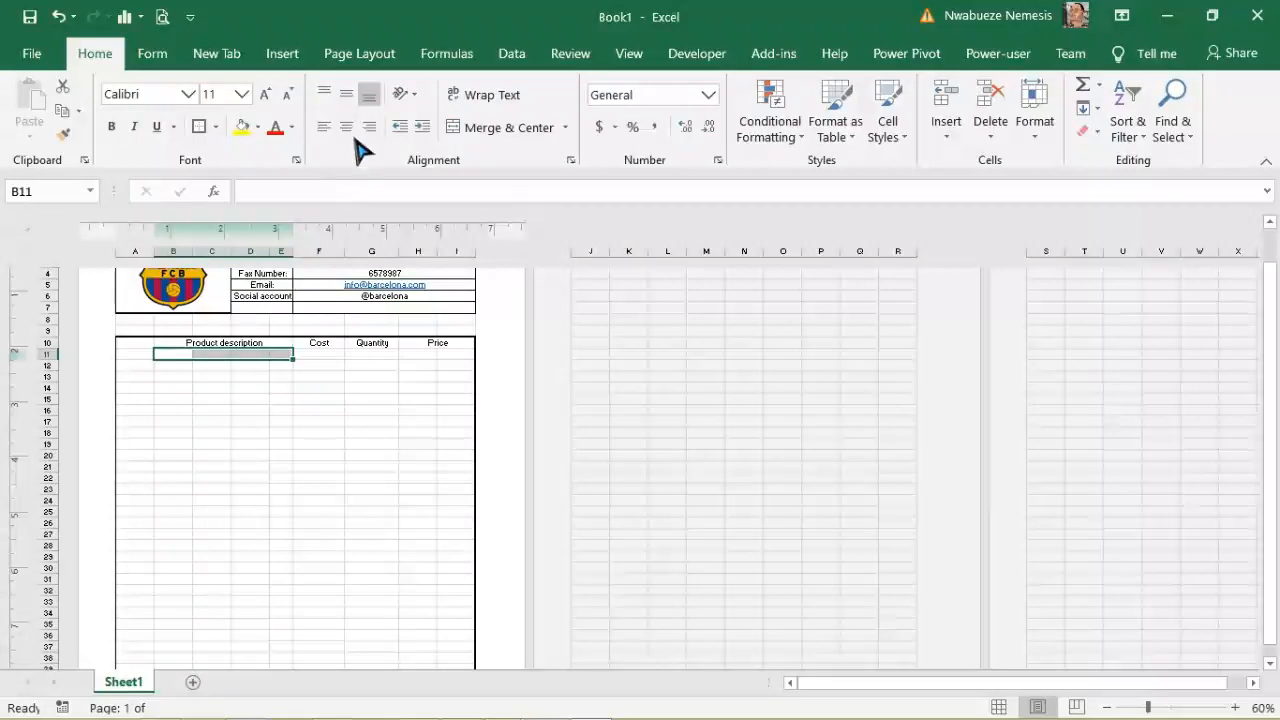
click(498, 128)
drag(171, 366, 277, 372)
click(522, 128)
drag(174, 376, 286, 374)
click(490, 130)
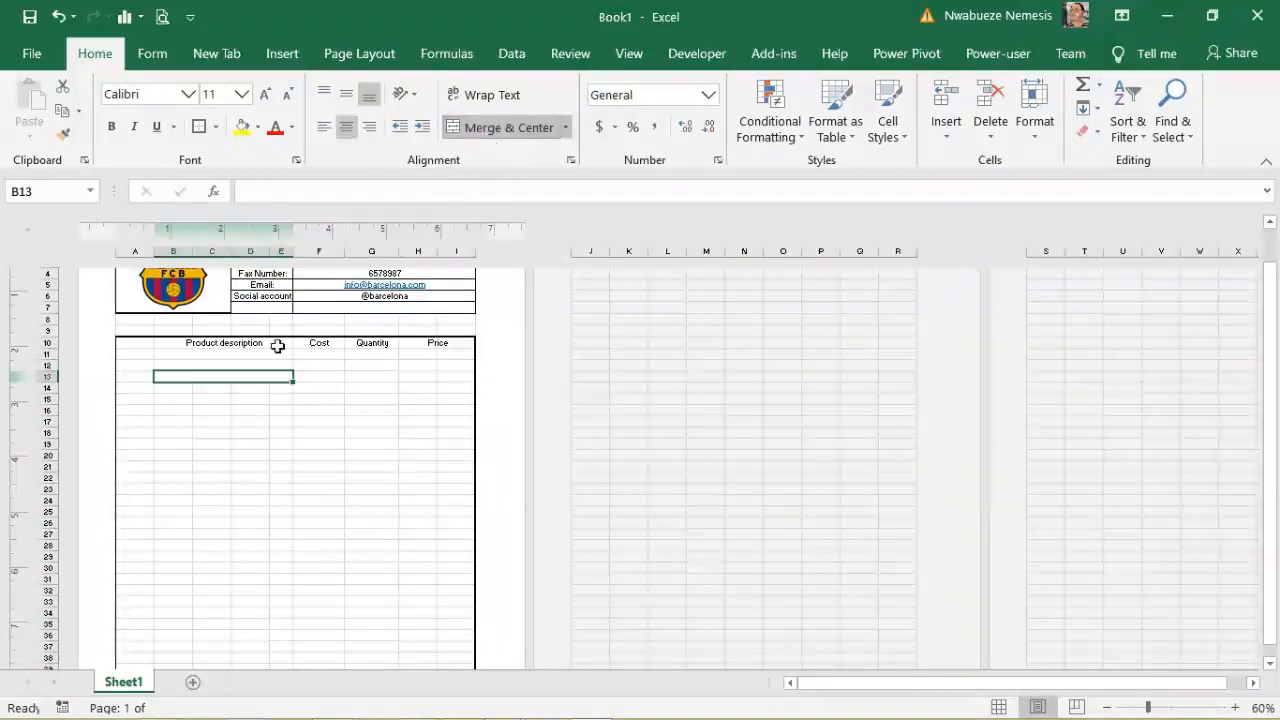
drag(173, 388, 277, 393)
click(495, 128)
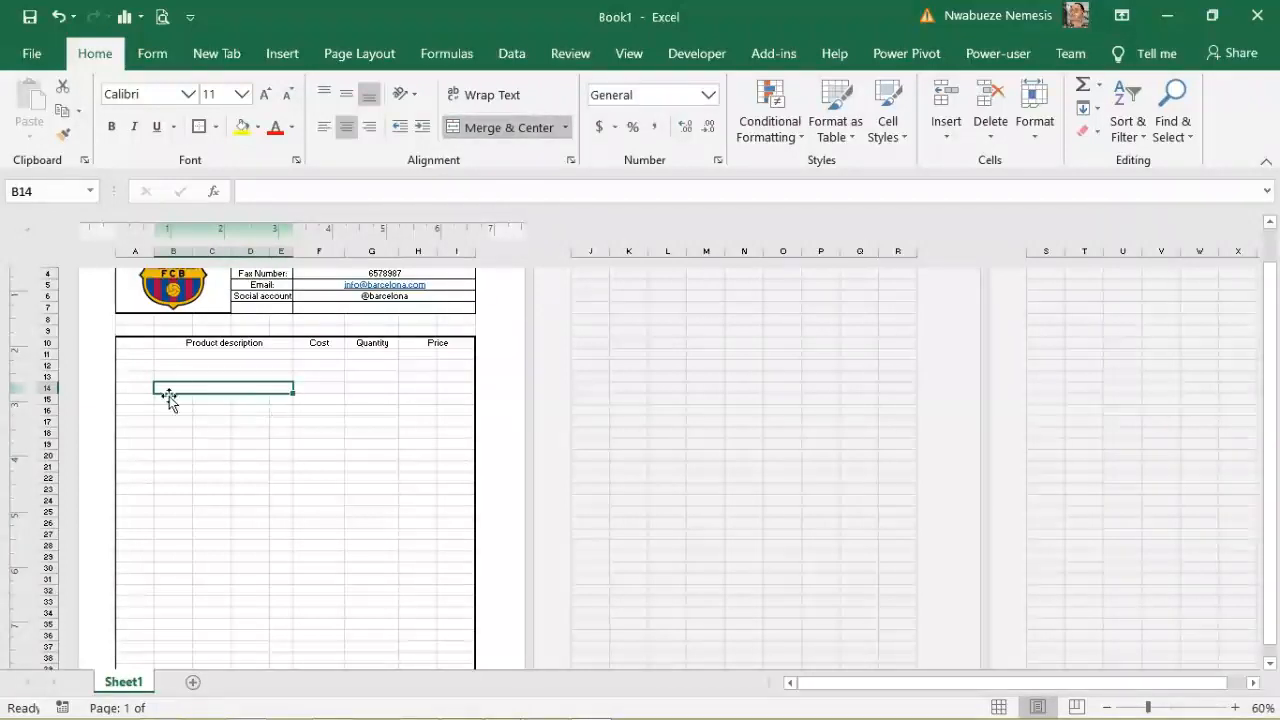
drag(167, 400, 282, 400)
click(480, 130)
drag(178, 410, 274, 411)
click(486, 130)
drag(183, 422, 282, 423)
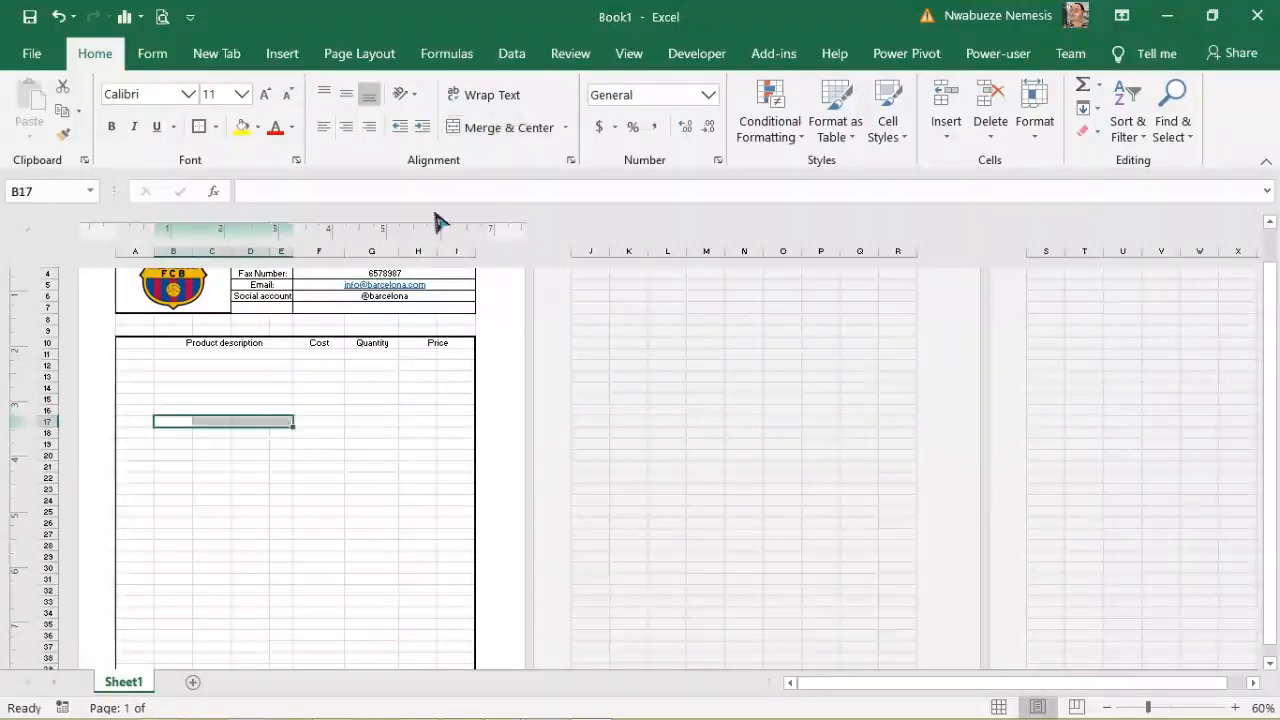
click(503, 130)
drag(178, 433, 281, 432)
click(510, 140)
drag(174, 443, 280, 443)
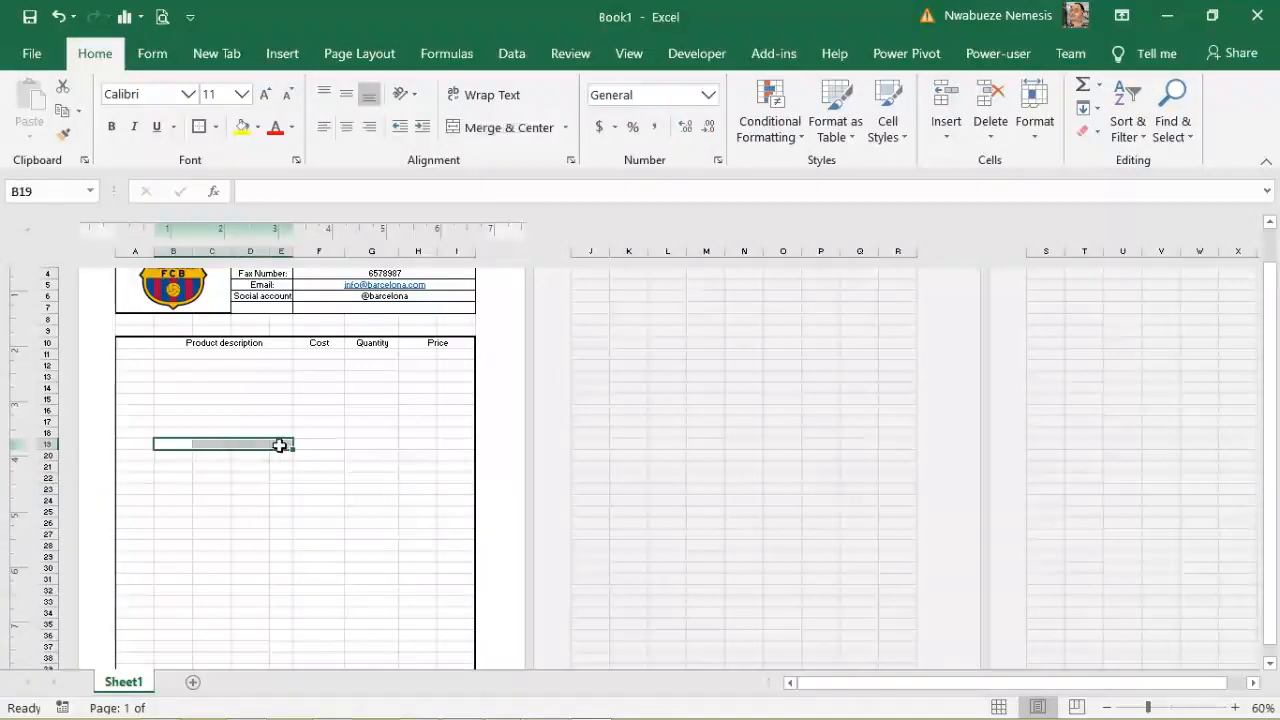
click(528, 135)
Step: Merge B:E into one description cell on rows 20 through 26
drag(192, 459, 280, 460)
click(508, 130)
drag(171, 465, 285, 466)
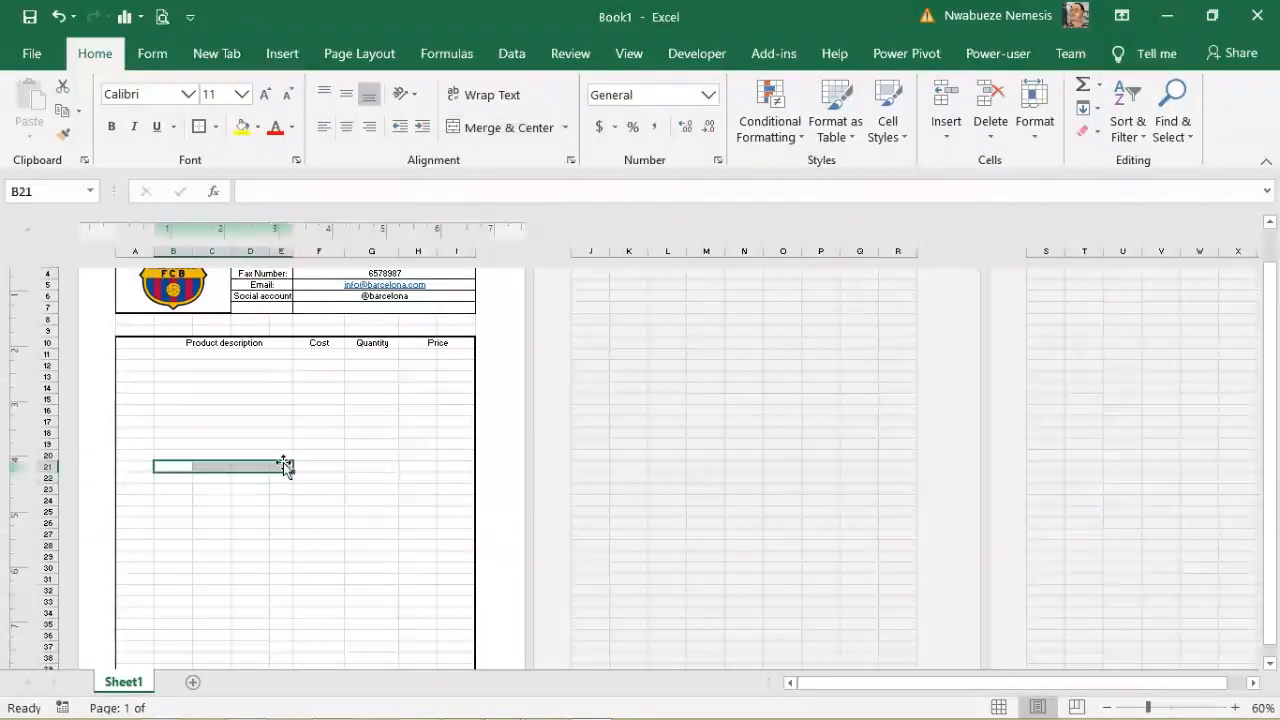
click(502, 143)
drag(176, 476, 285, 477)
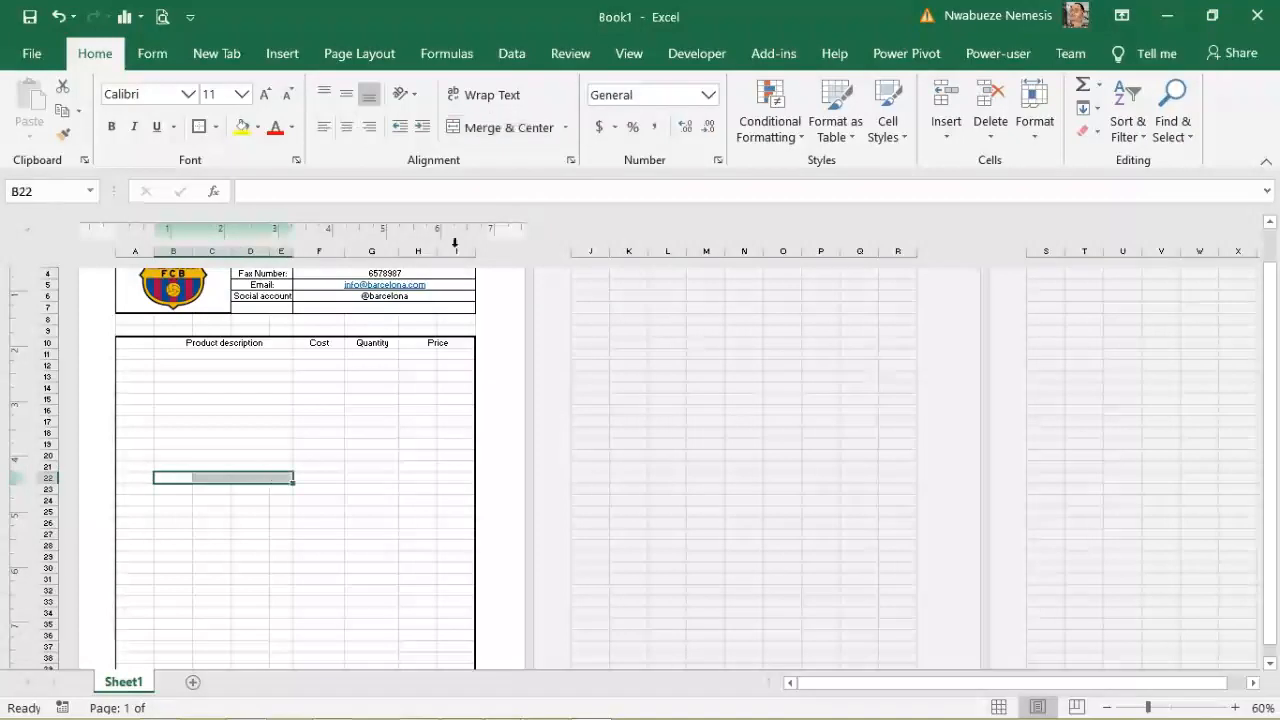
click(486, 130)
drag(177, 487, 279, 488)
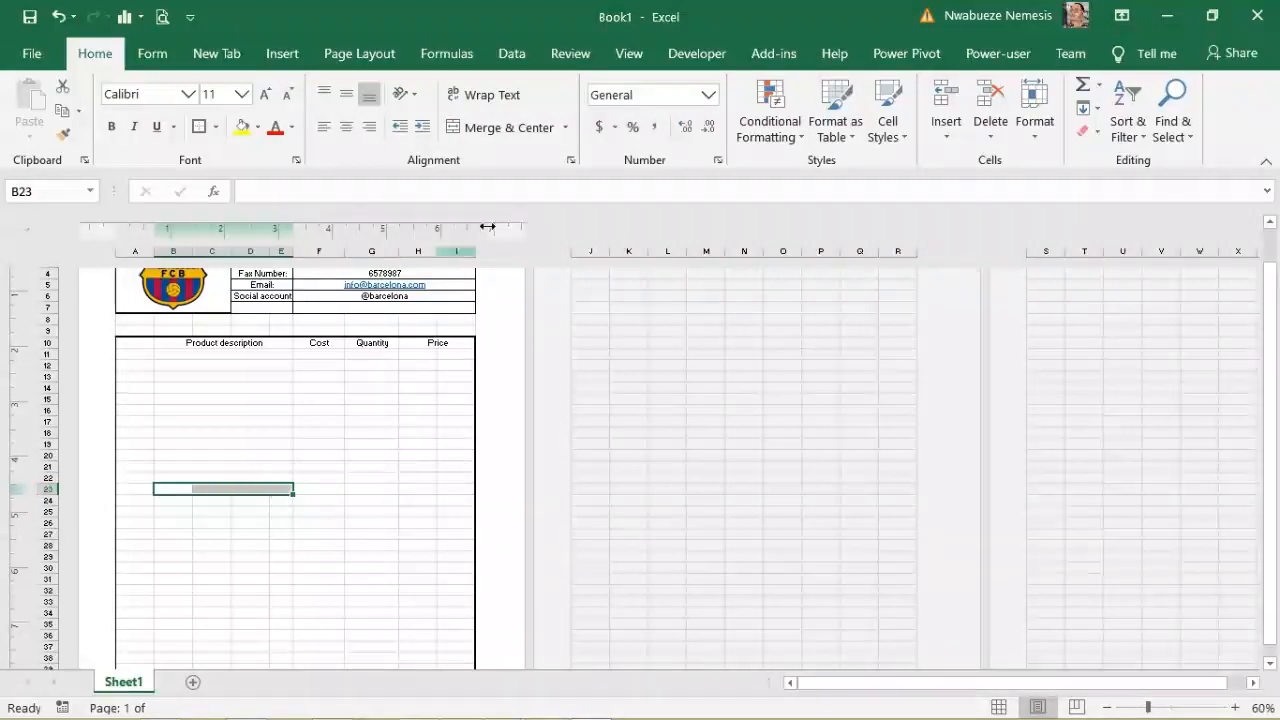
click(500, 127)
drag(177, 501, 280, 496)
click(490, 135)
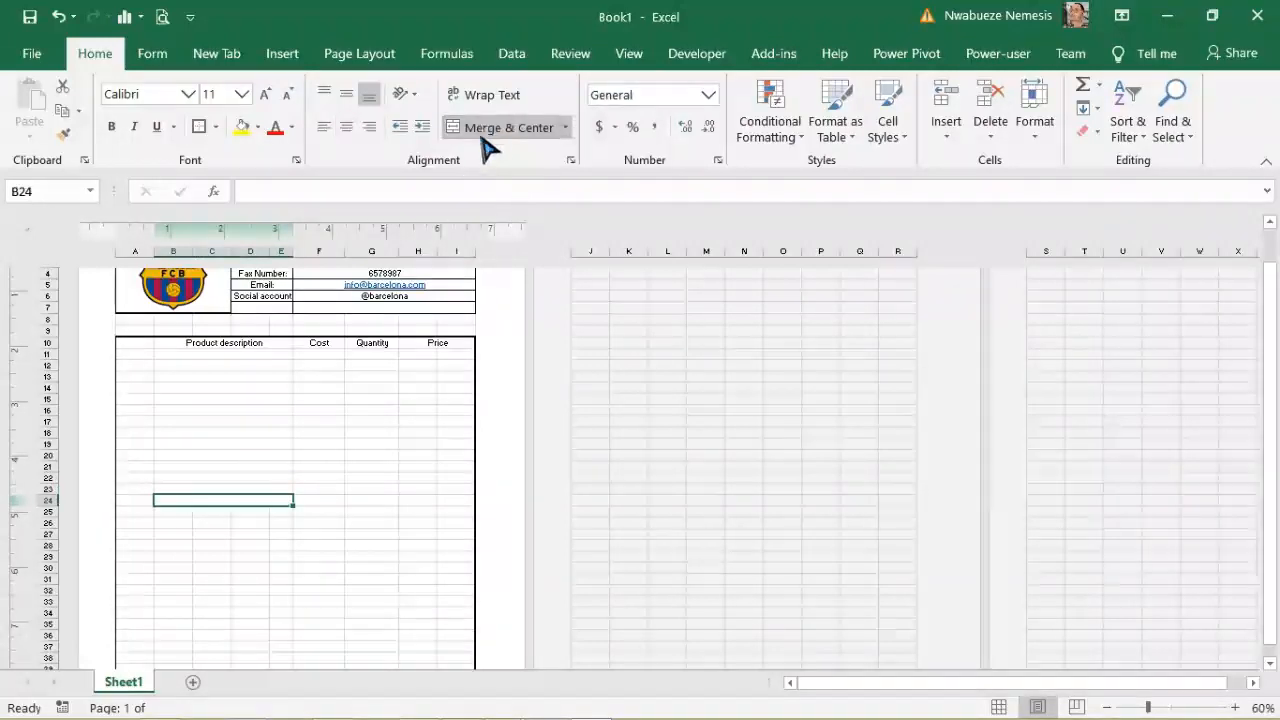
drag(170, 512, 282, 511)
click(486, 130)
drag(162, 522, 285, 523)
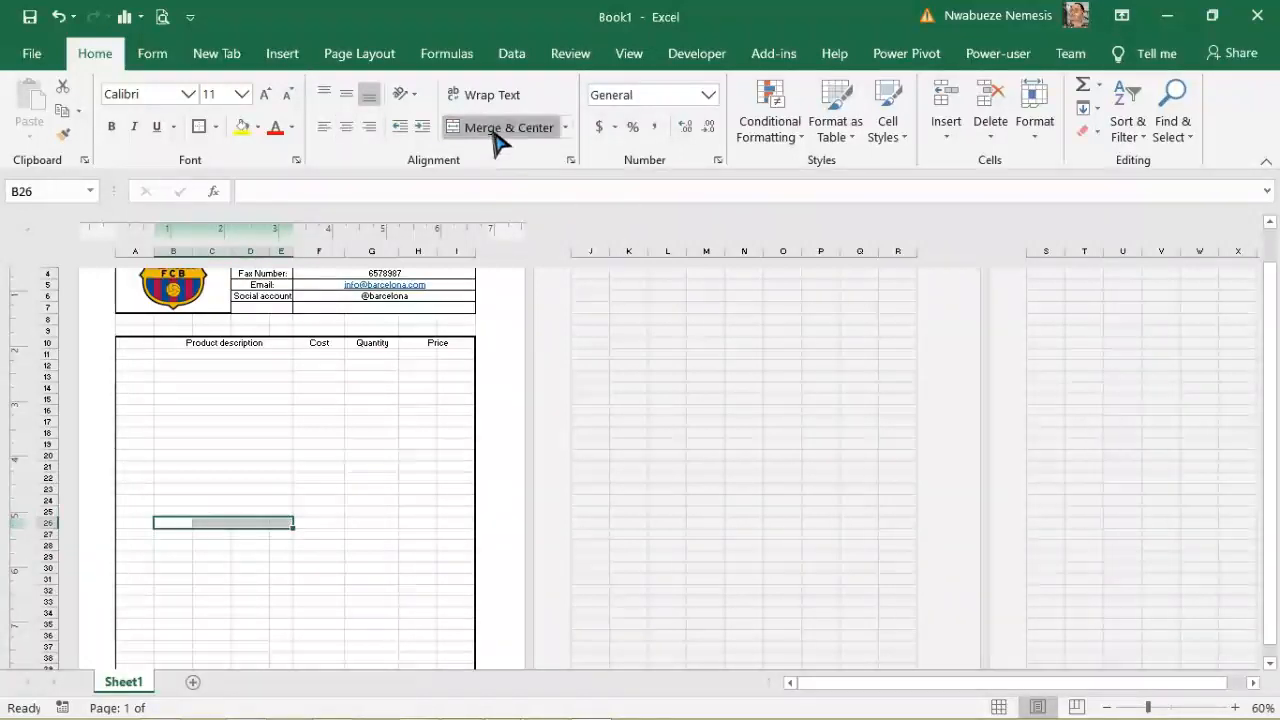
click(491, 131)
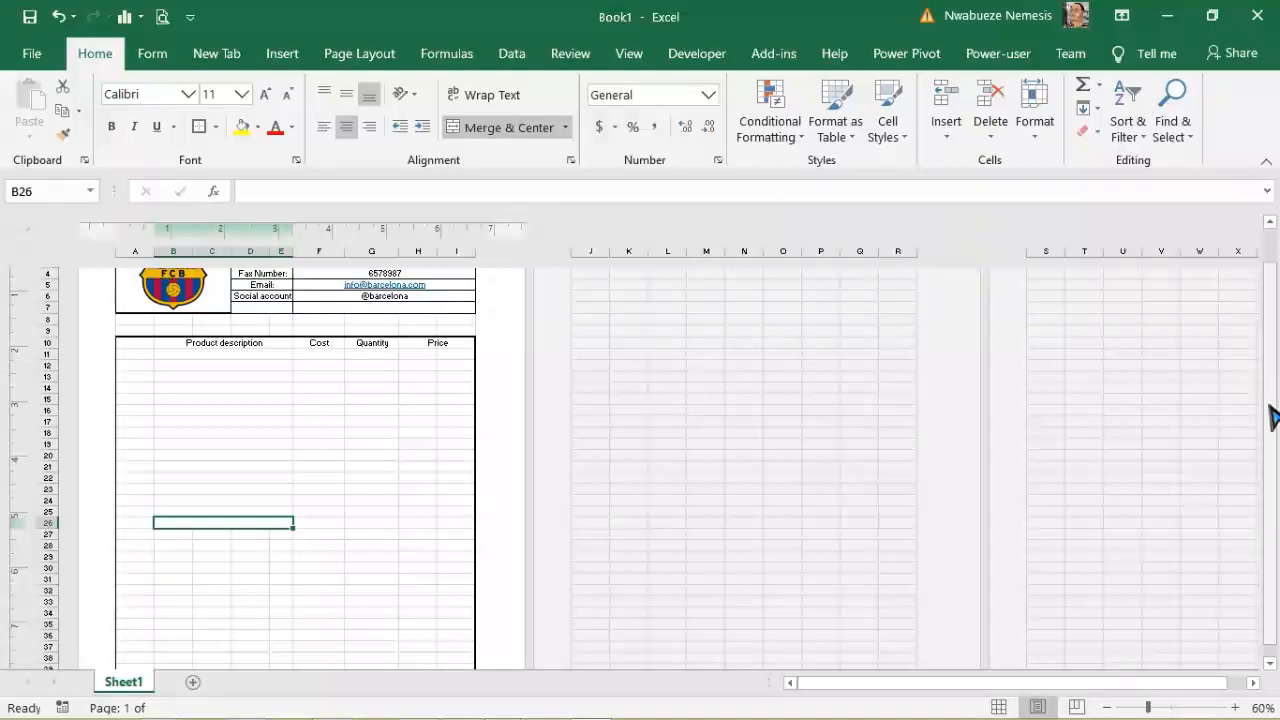
click(1269, 663)
click(1269, 663)
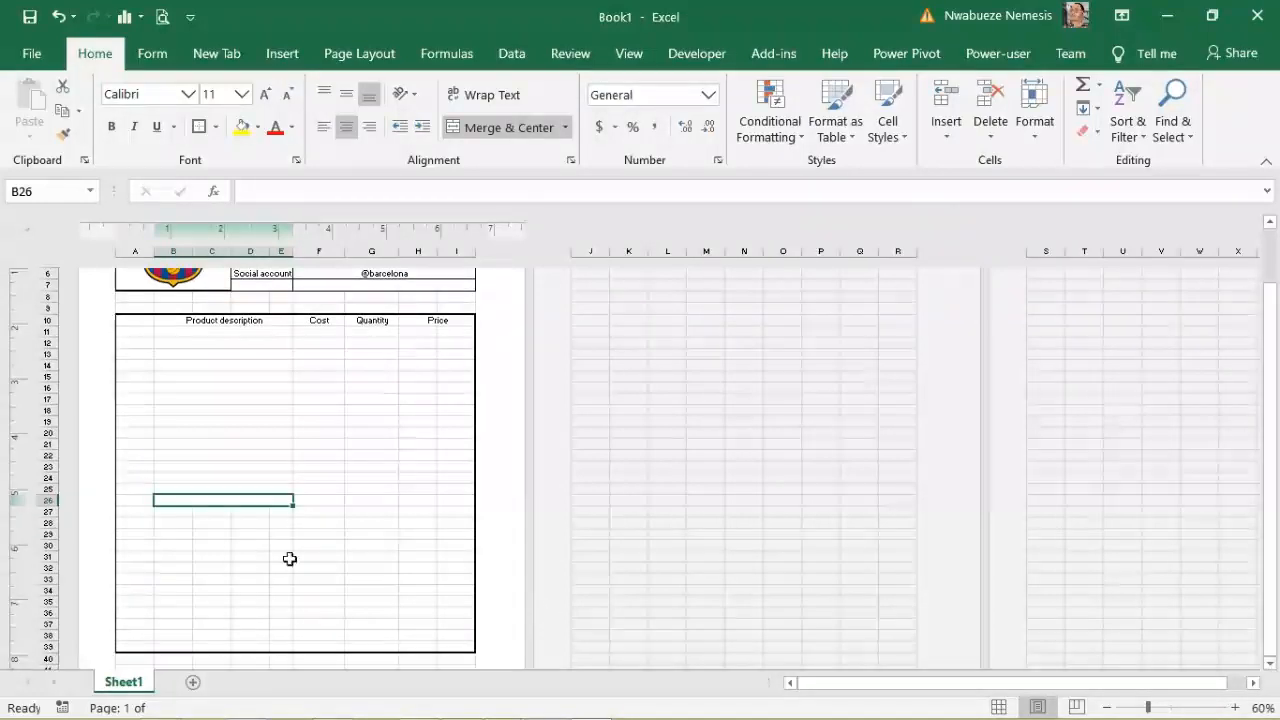
Step: Merge B:E into one description cell on rows 27 through 35
drag(173, 511, 280, 508)
click(482, 131)
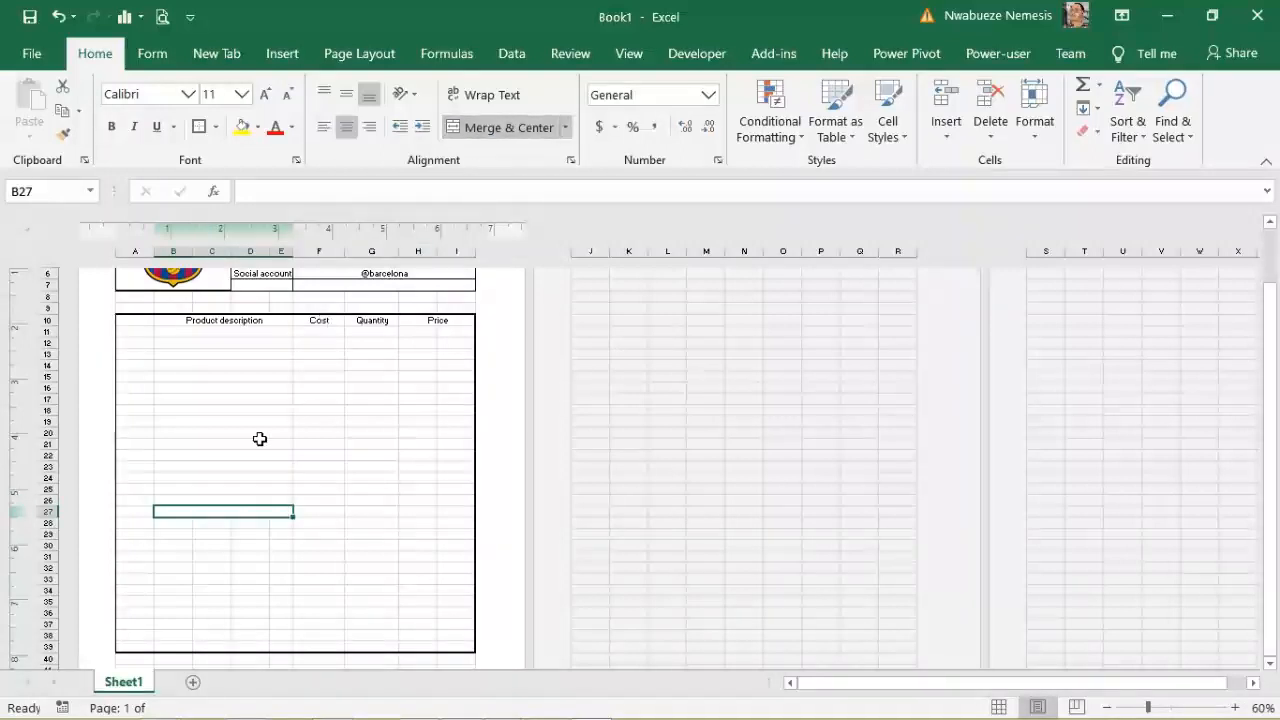
drag(182, 519, 273, 521)
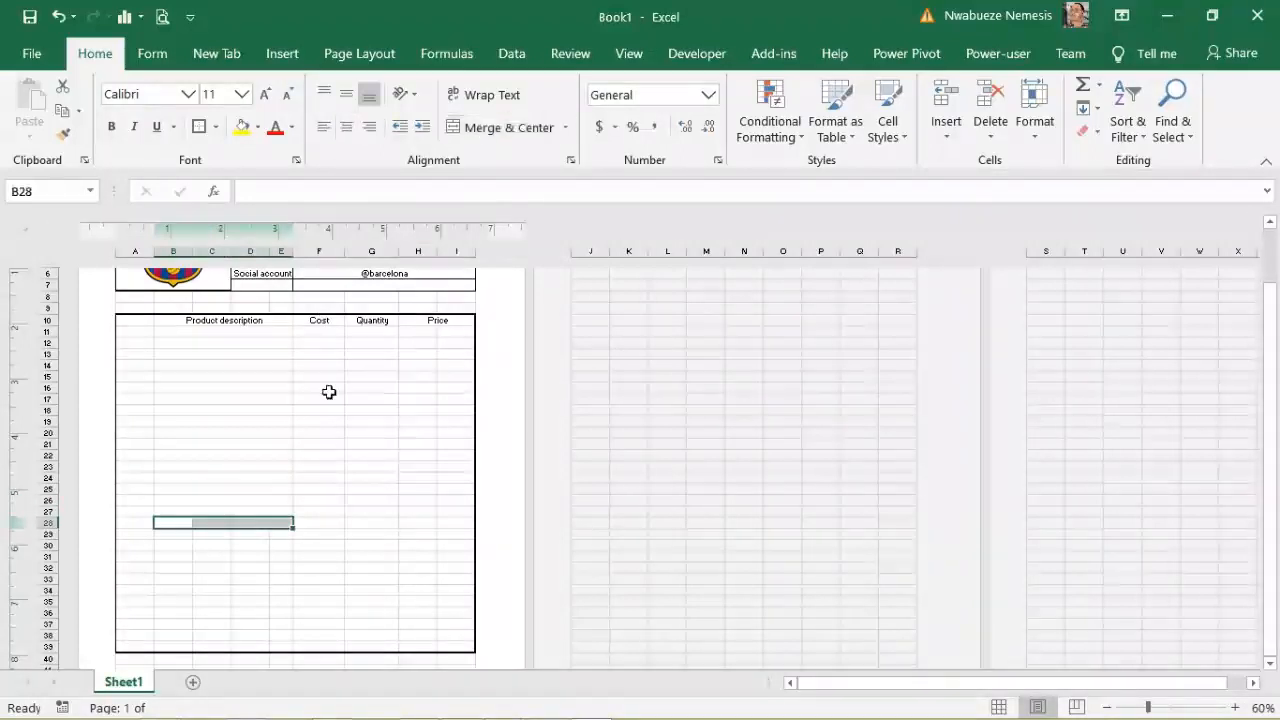
click(500, 128)
drag(175, 535, 286, 531)
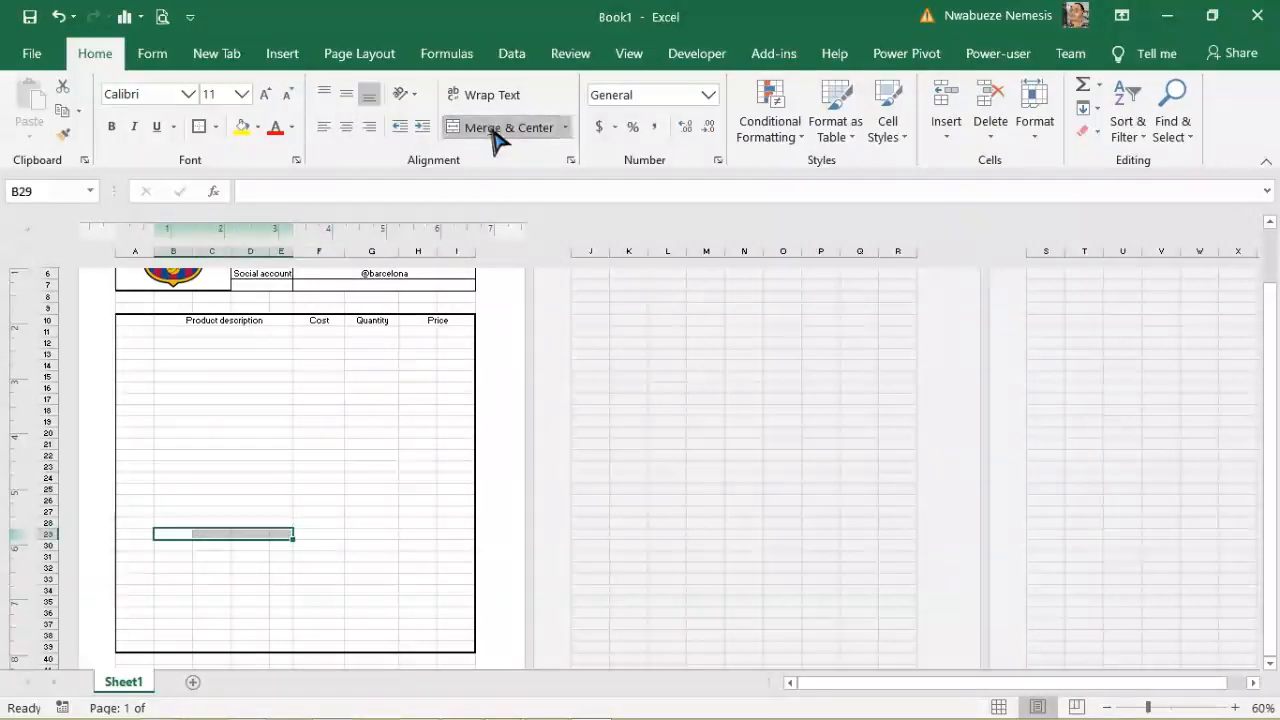
click(491, 128)
drag(174, 543, 276, 544)
click(490, 128)
drag(171, 557, 282, 557)
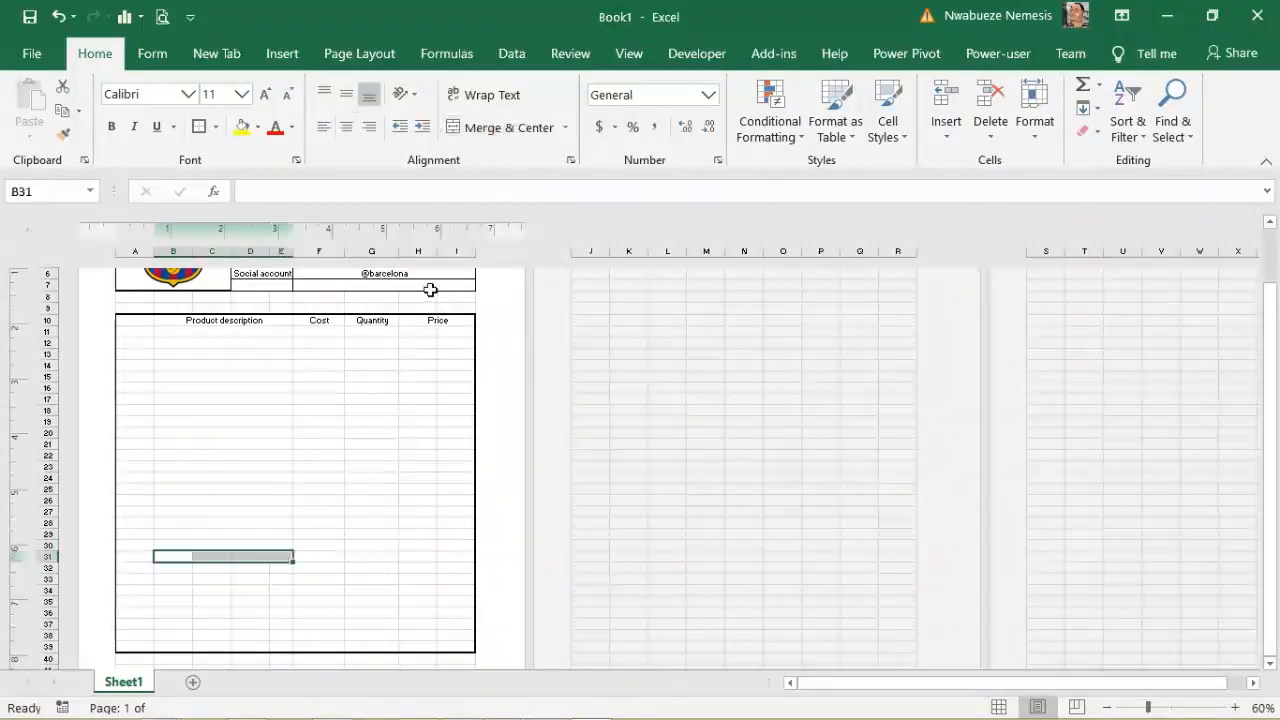
click(508, 128)
drag(172, 569, 284, 569)
click(510, 128)
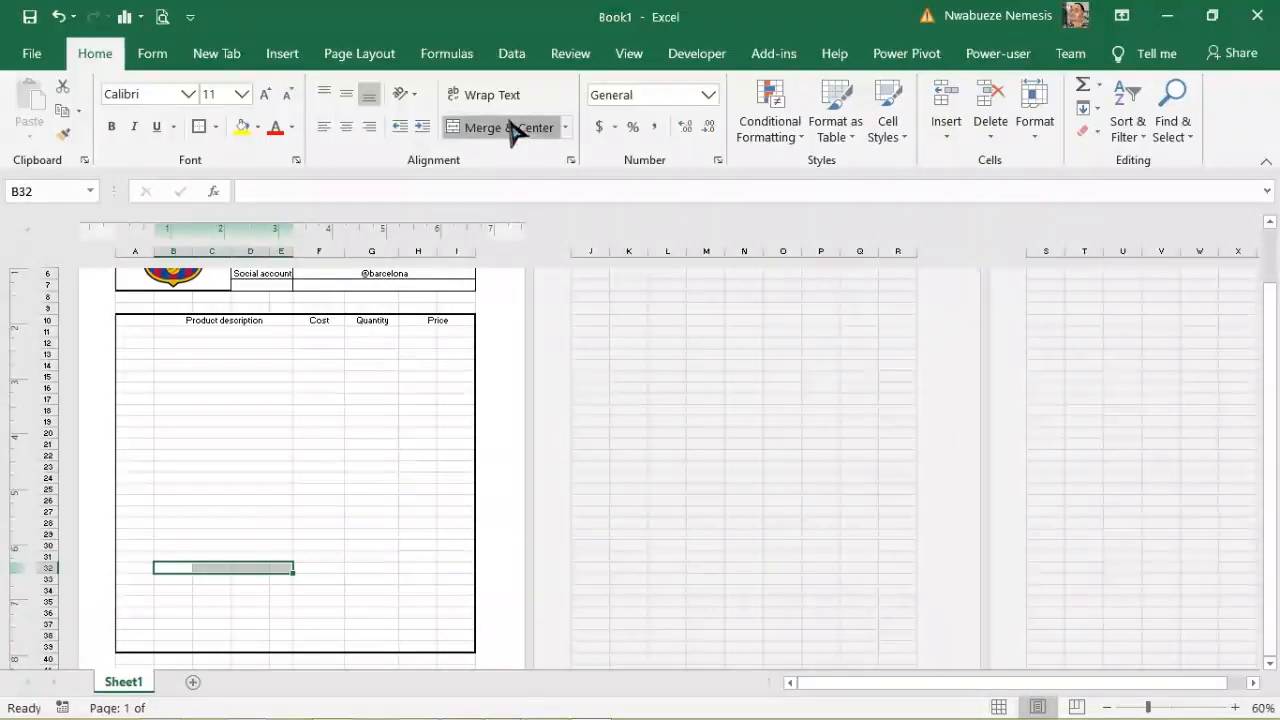
click(174, 580)
drag(174, 580, 283, 580)
click(510, 128)
drag(177, 590, 285, 589)
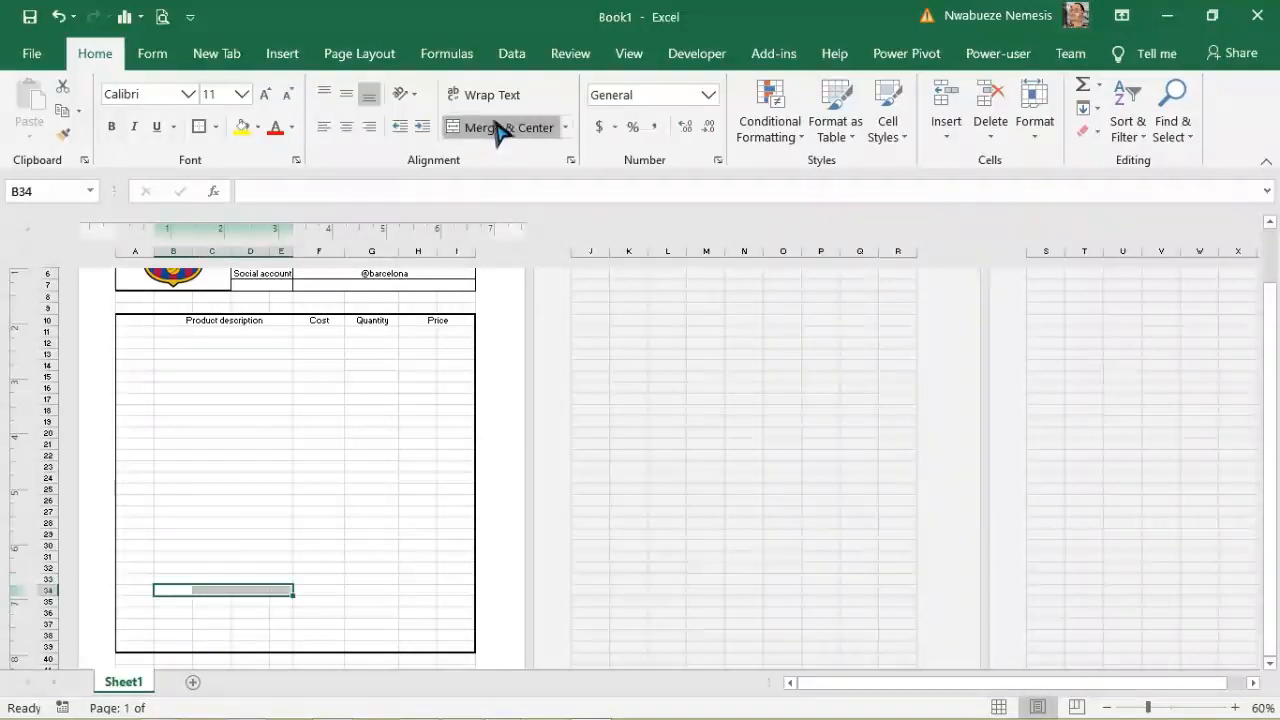
click(502, 128)
drag(177, 600, 286, 600)
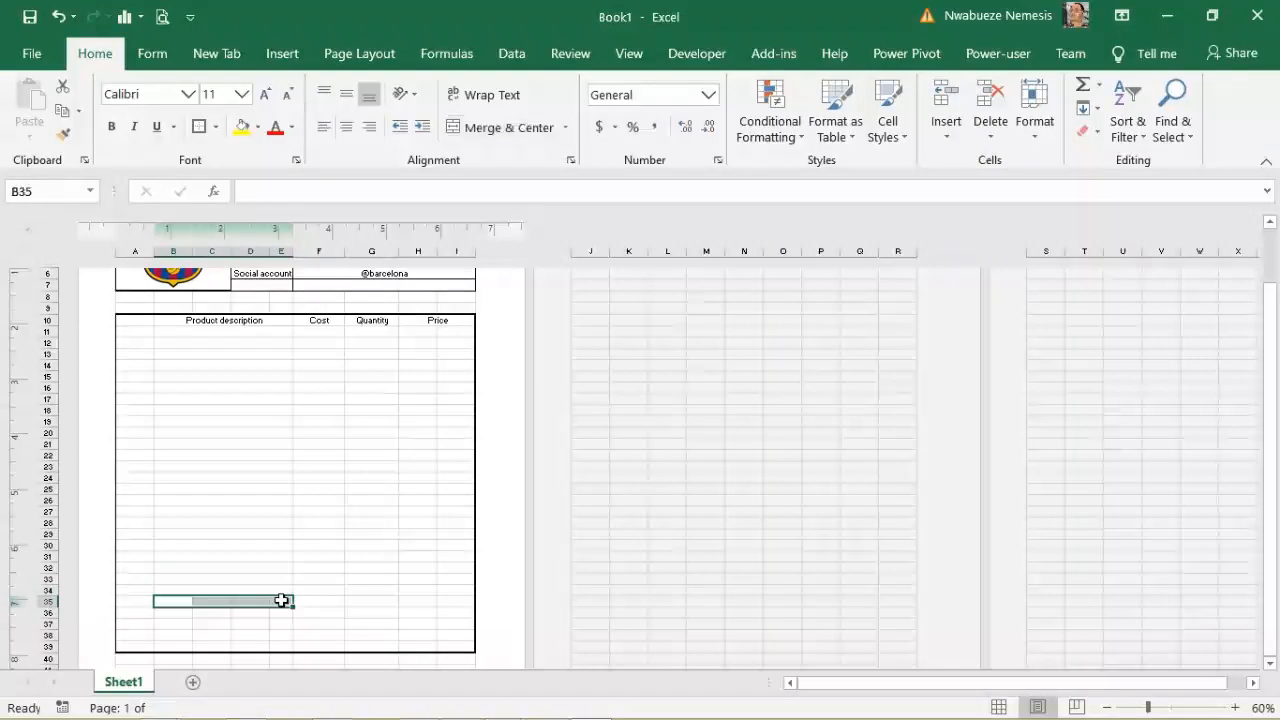
click(490, 130)
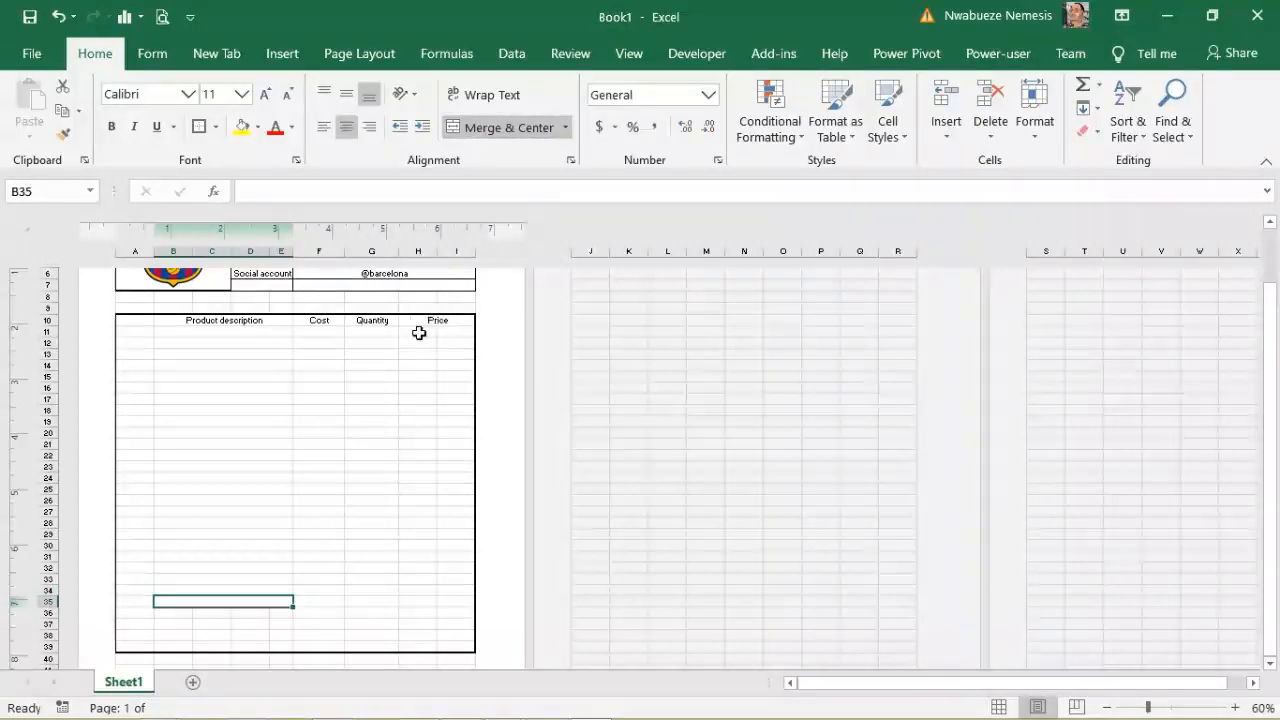
Step: Merge H11 with I11, then merge B:E on rows 36 through 39
drag(426, 331, 457, 331)
click(502, 128)
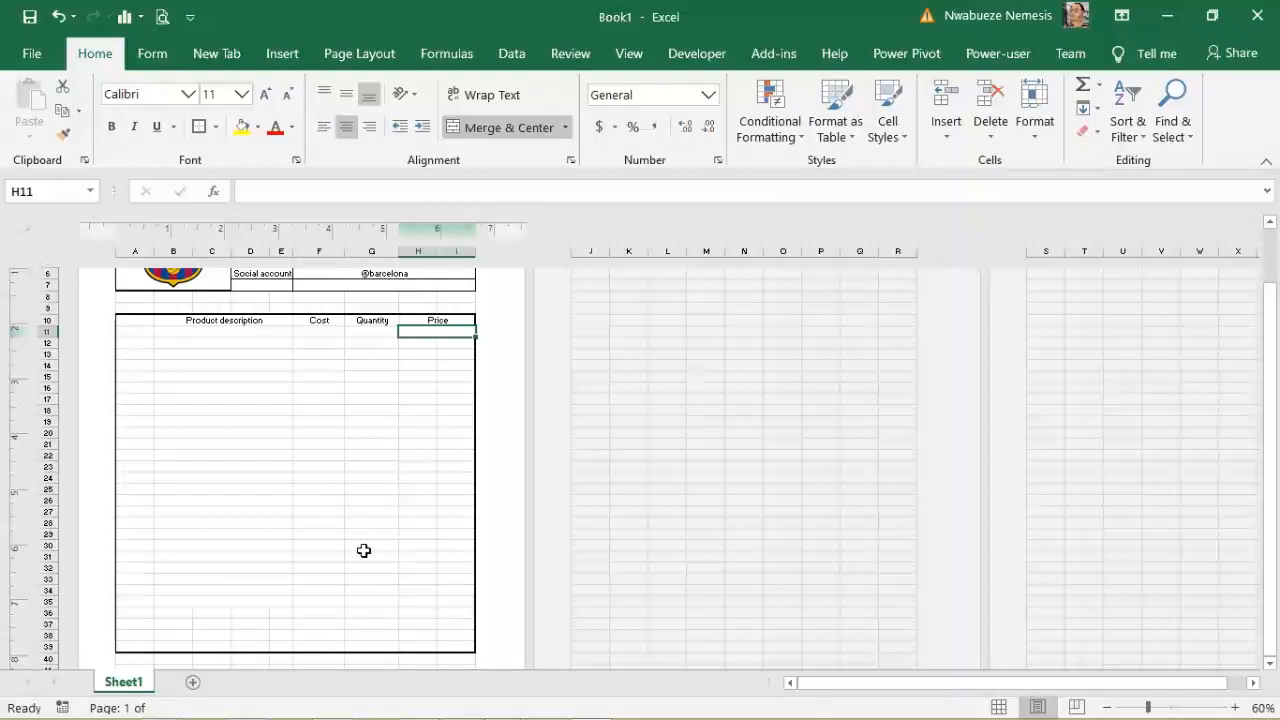
drag(180, 612, 279, 612)
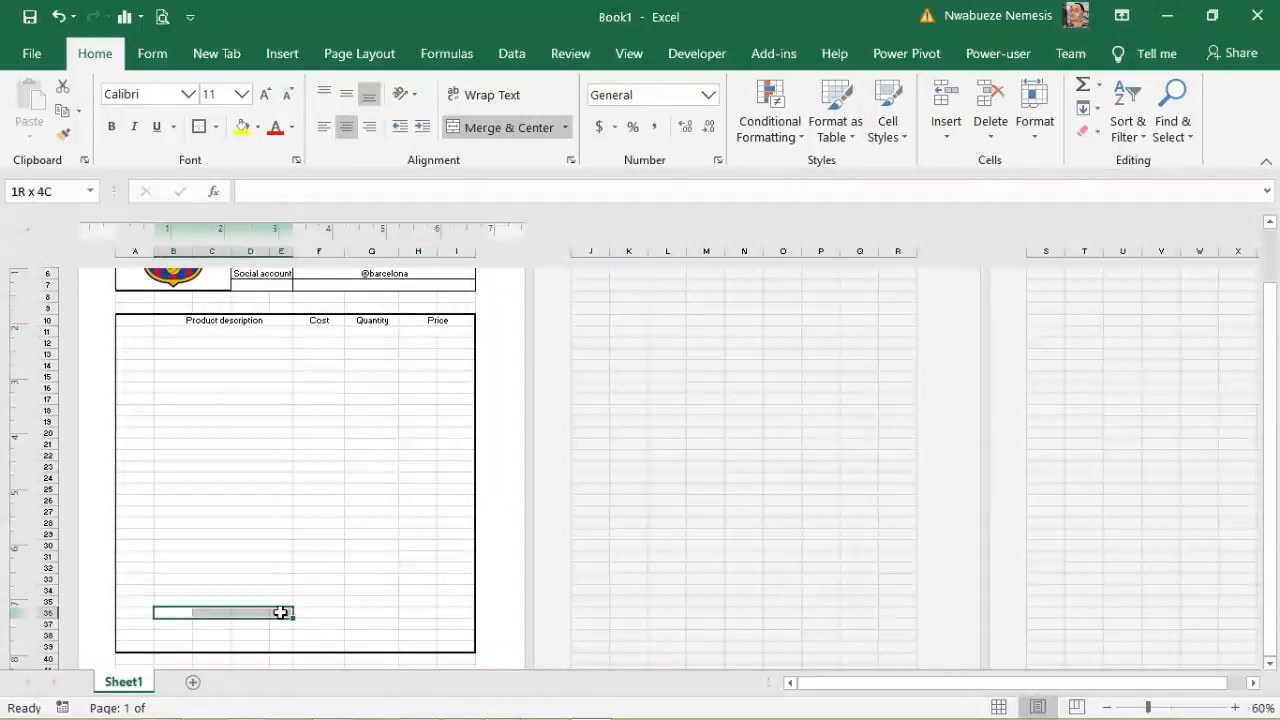
click(499, 132)
drag(168, 625, 274, 628)
click(500, 132)
drag(168, 638, 280, 634)
click(498, 132)
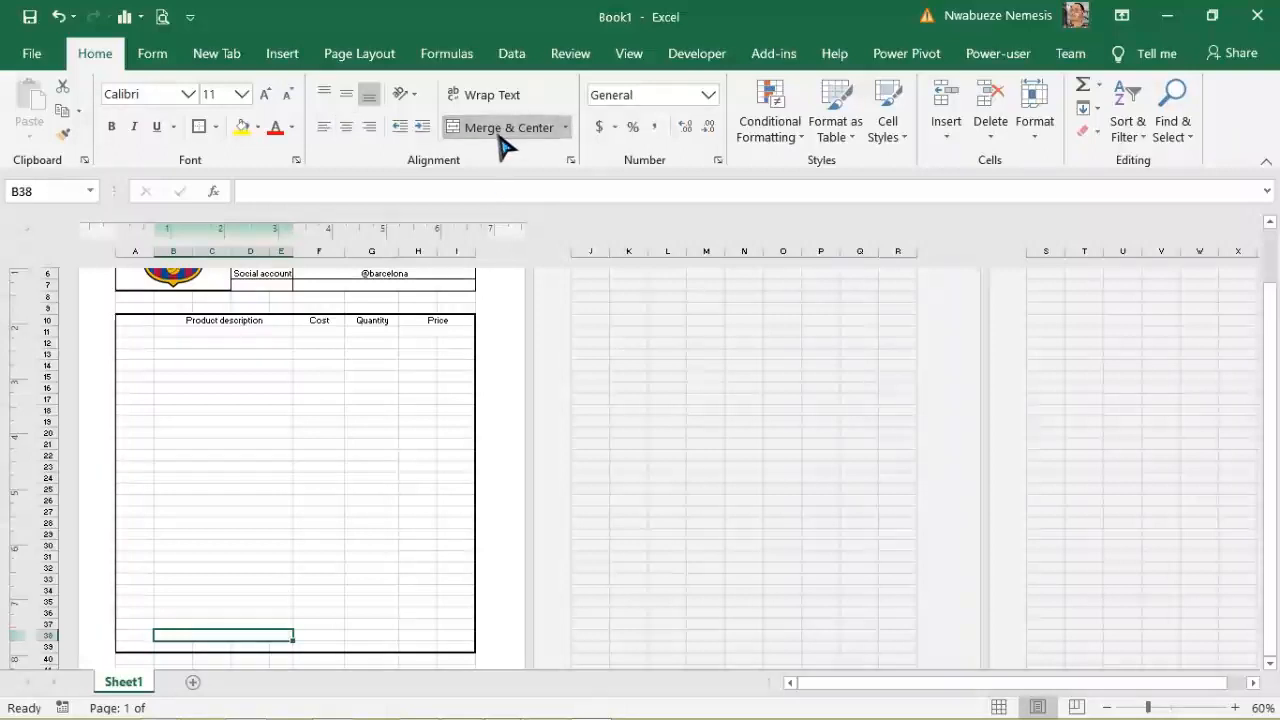
drag(172, 648, 277, 648)
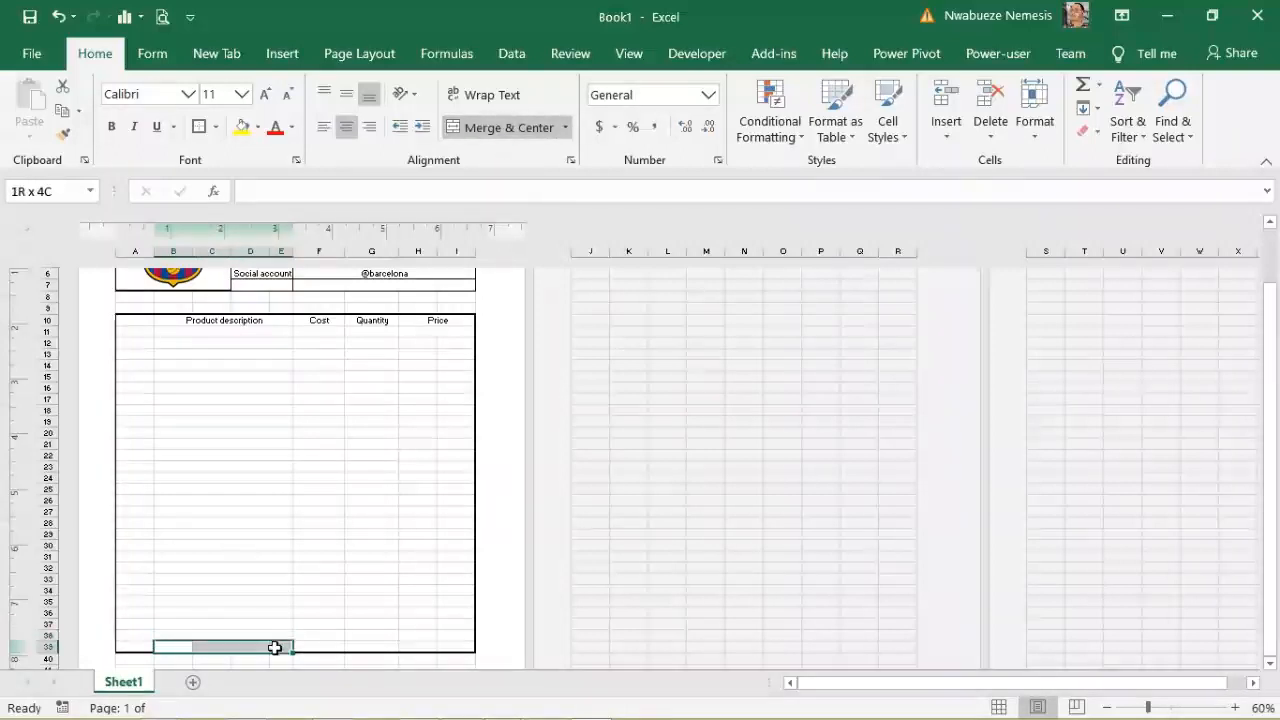
click(518, 130)
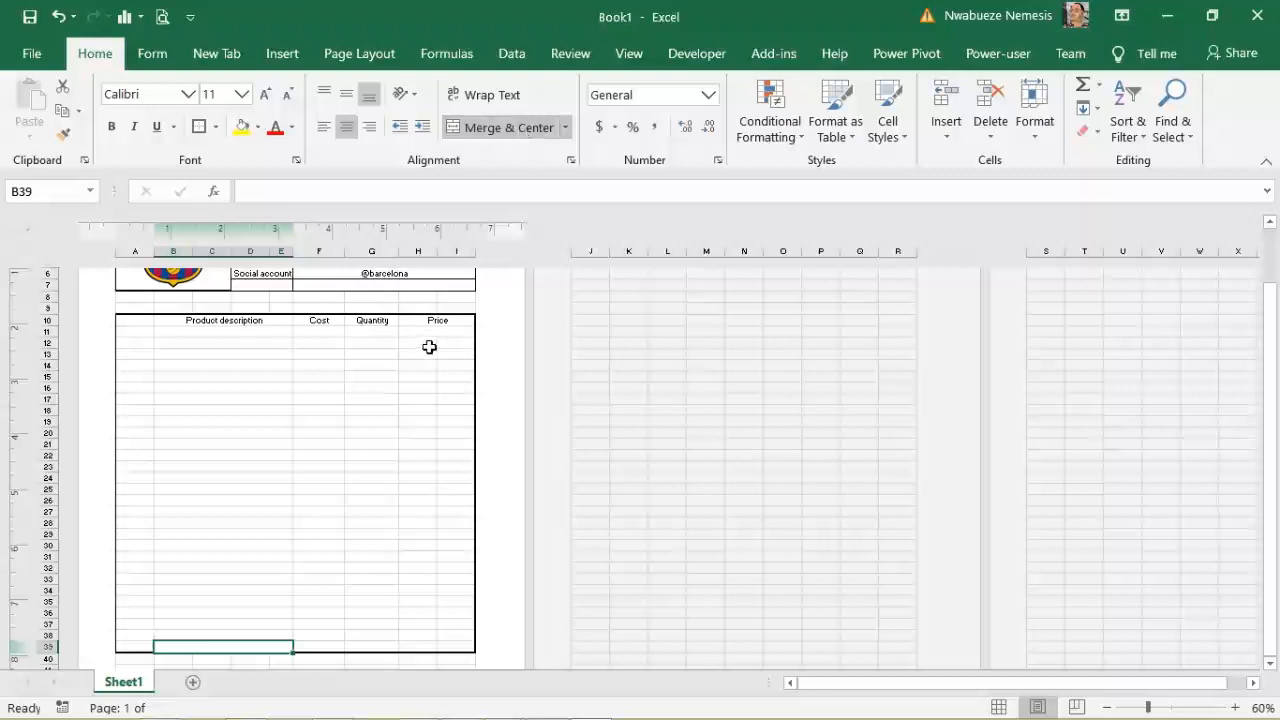
drag(415, 347, 460, 354)
Step: Merge H:I on rows 12 through 16, undoing an accidental column I widening
click(505, 128)
click(502, 128)
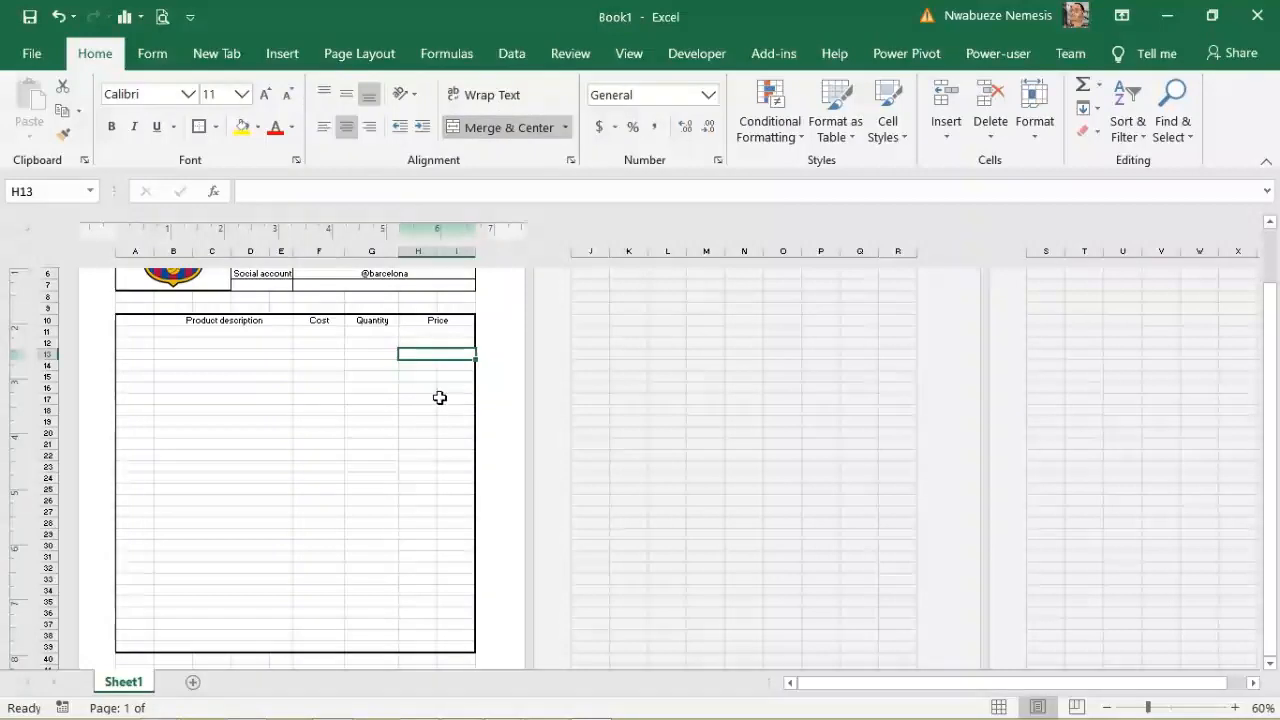
drag(420, 365, 460, 376)
click(505, 128)
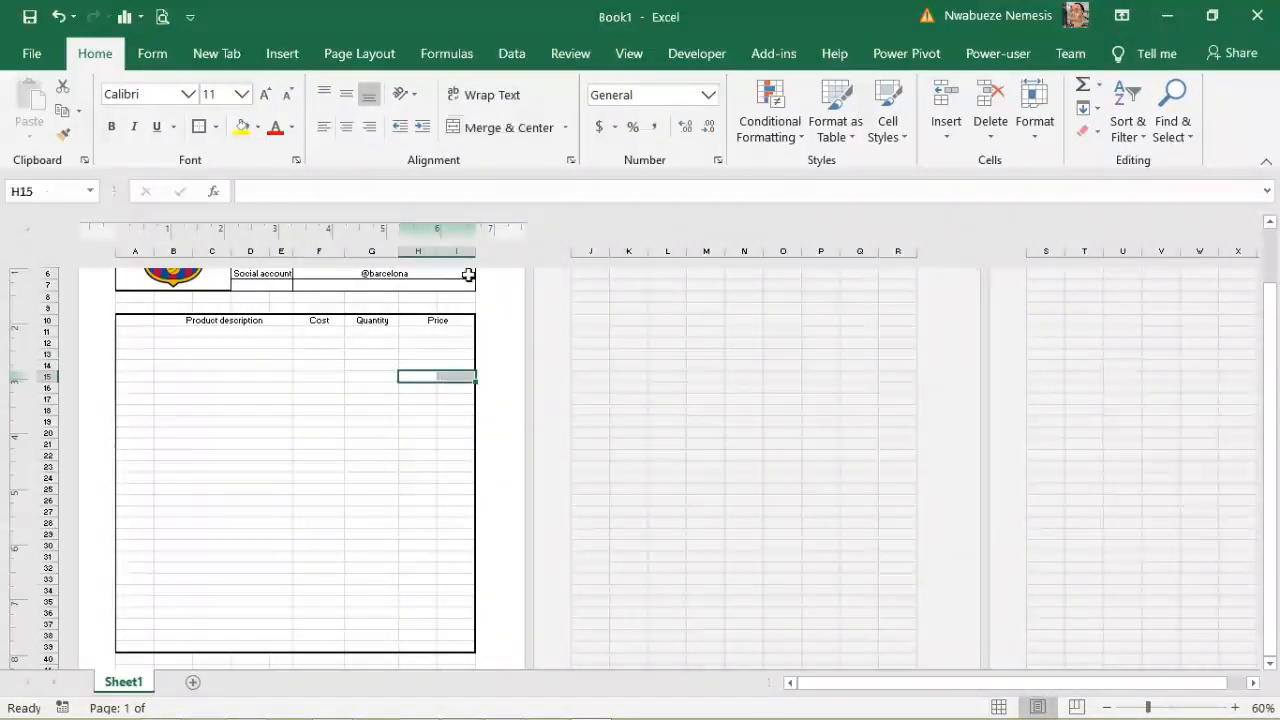
click(505, 128)
drag(413, 388, 443, 389)
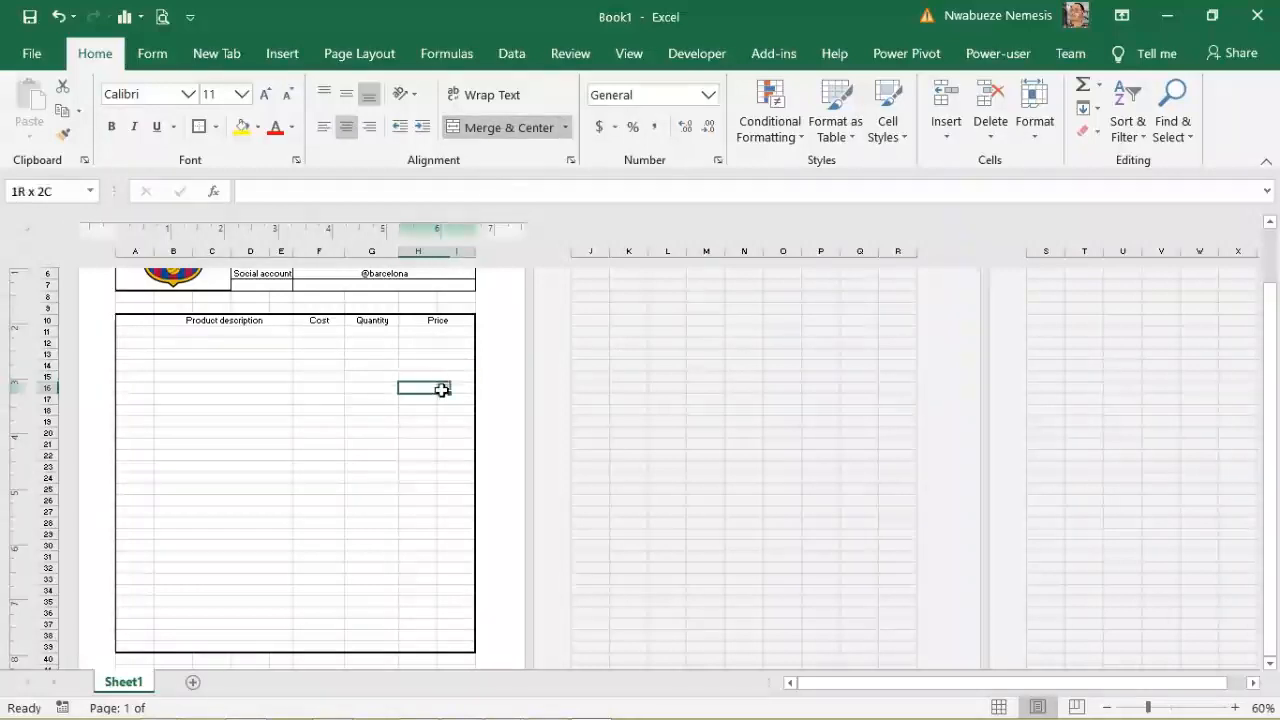
click(508, 127)
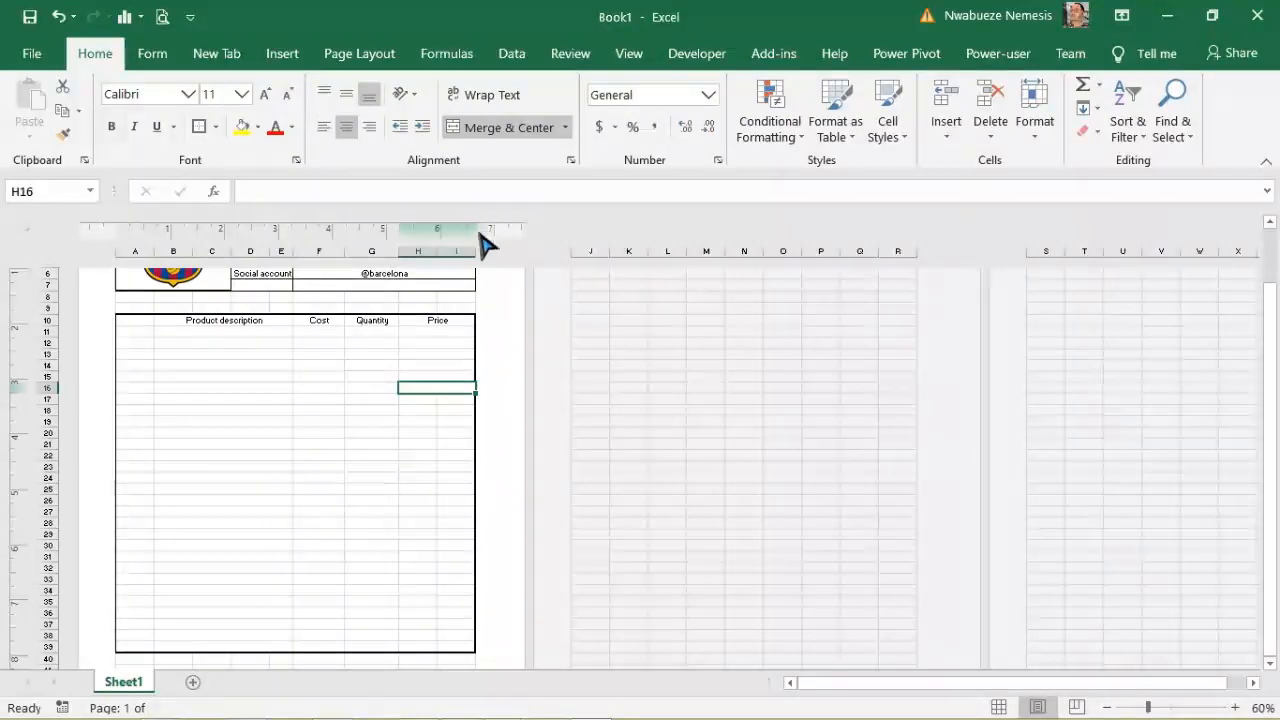
drag(477, 256, 650, 256)
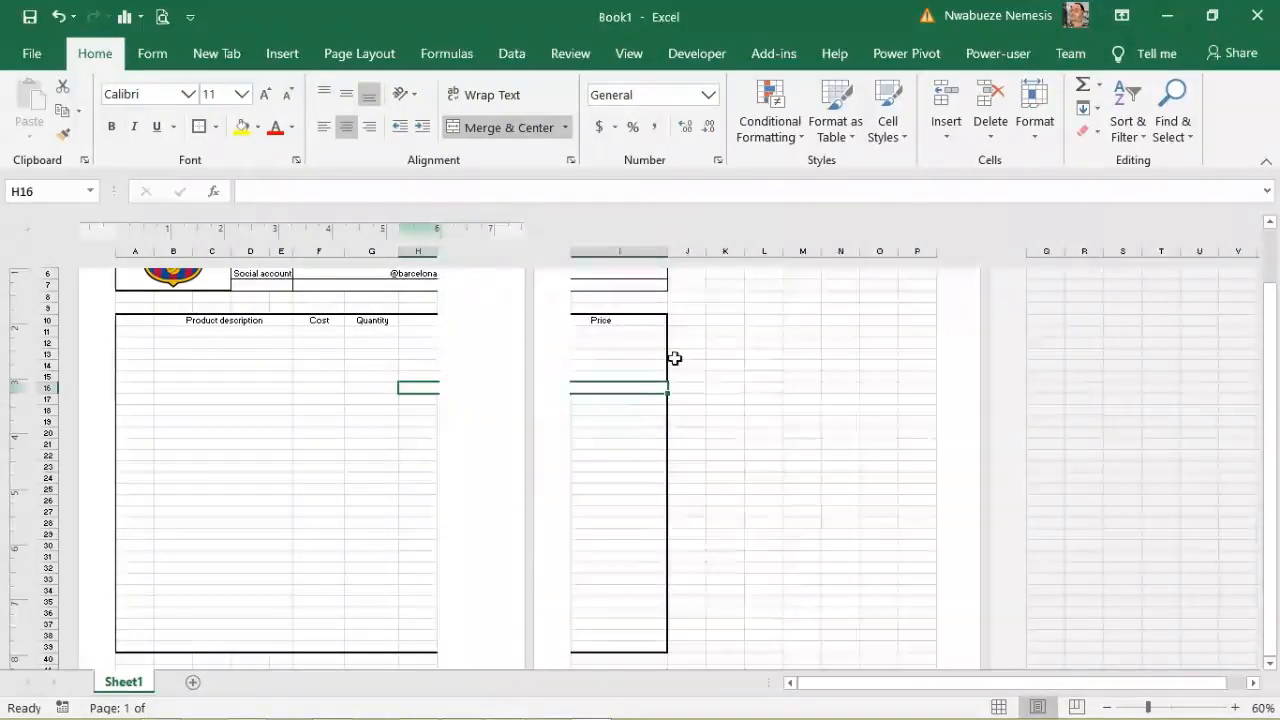
key(ctrl+z)
Step: Merge H:I into one Price cell on rows 17 through 27
drag(429, 400, 429, 443)
click(512, 133)
click(497, 135)
click(505, 147)
click(527, 147)
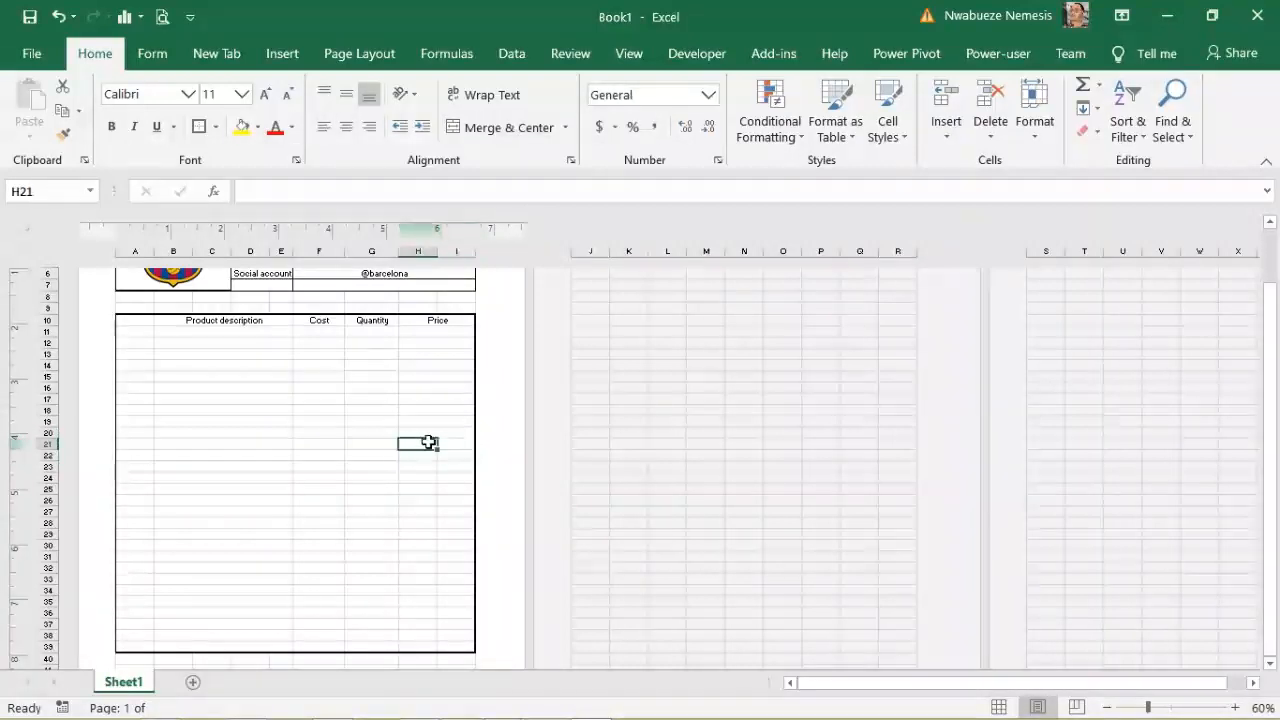
click(504, 143)
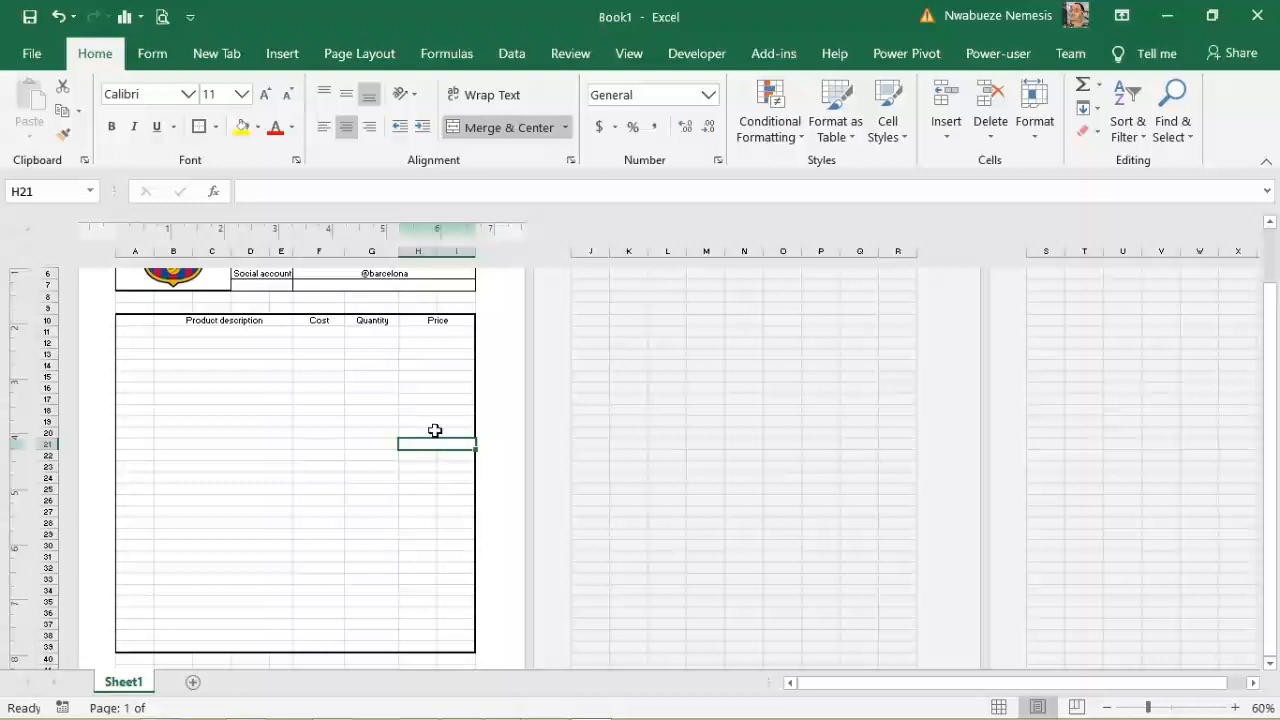
drag(414, 458, 446, 511)
click(506, 130)
click(506, 130)
click(488, 131)
click(508, 132)
click(510, 131)
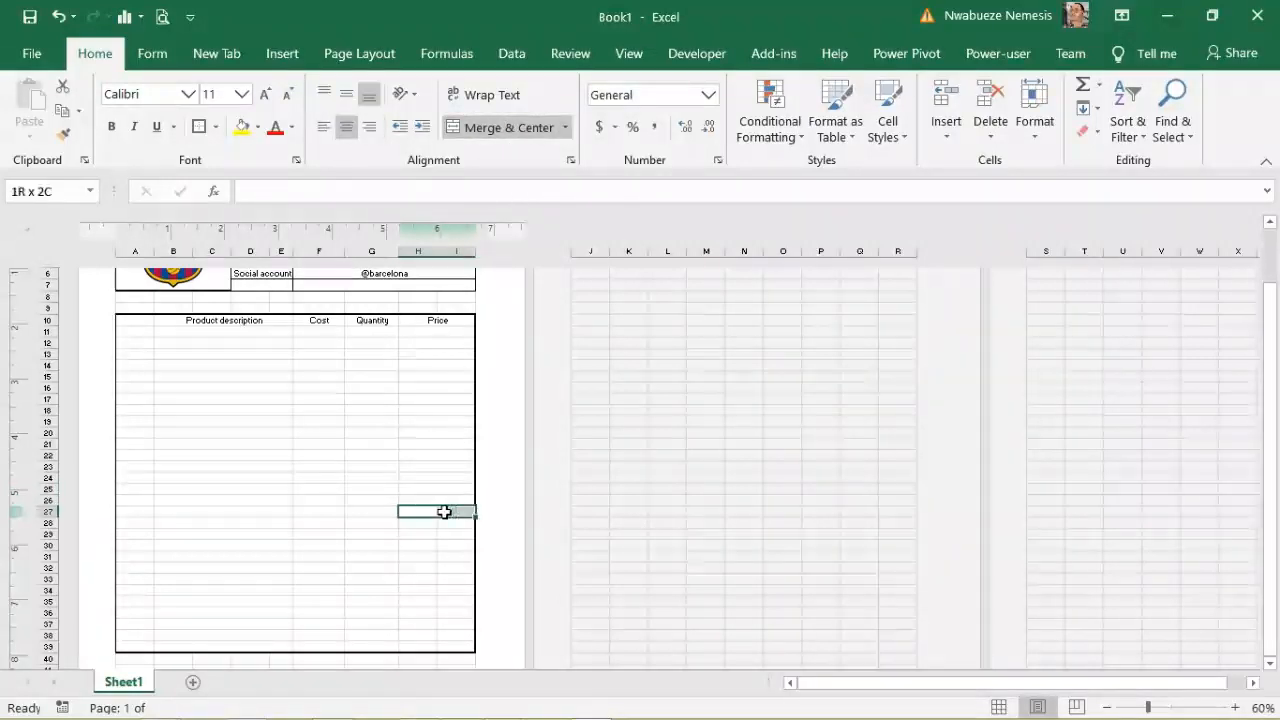
click(508, 132)
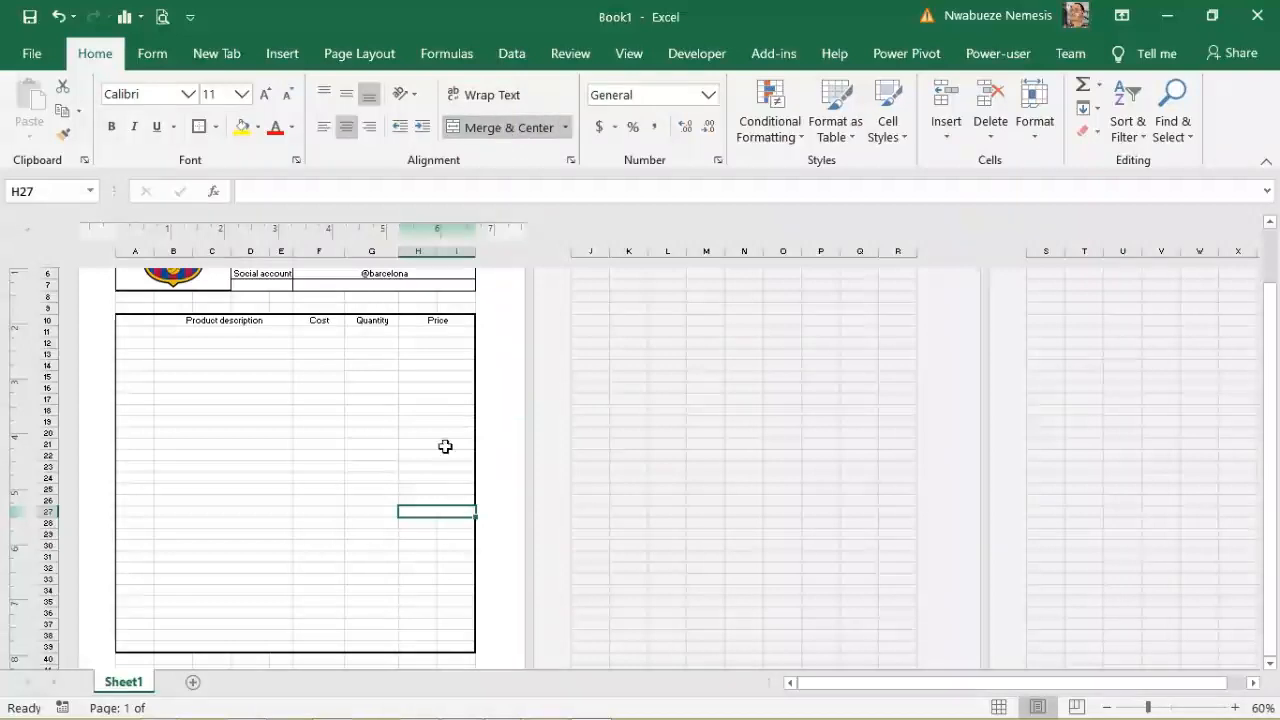
Step: Merge H:I into one Price cell on rows 28 through 39
drag(413, 522, 449, 588)
click(503, 129)
click(500, 134)
click(502, 130)
click(512, 132)
click(508, 129)
click(491, 131)
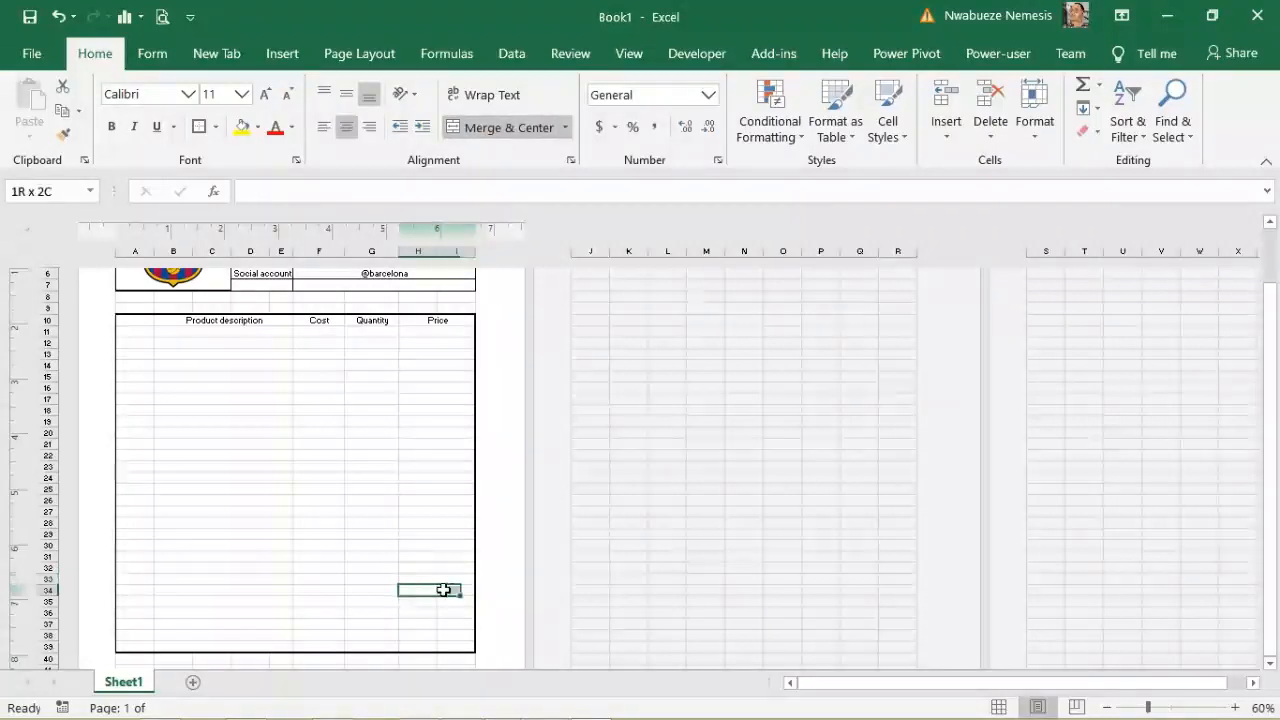
click(507, 130)
drag(422, 600, 455, 601)
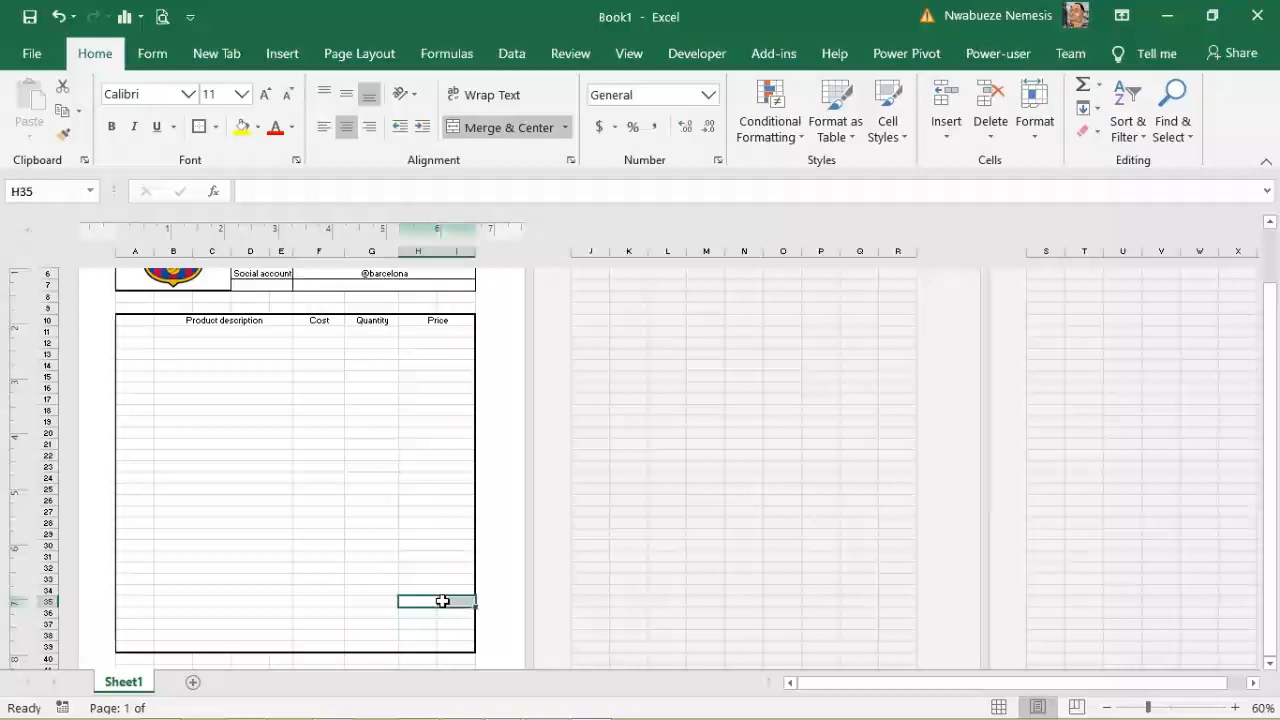
click(505, 133)
drag(423, 617, 445, 633)
click(505, 128)
click(505, 130)
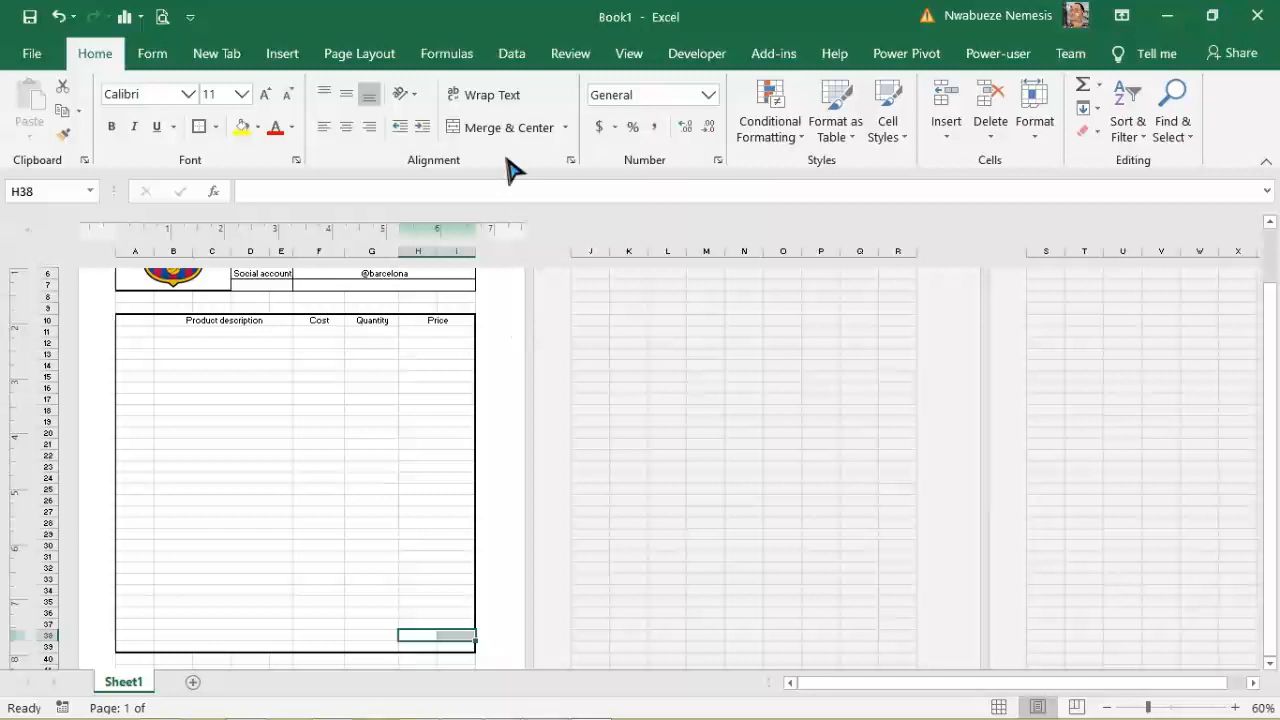
click(507, 128)
drag(413, 649, 449, 643)
click(441, 647)
click(512, 130)
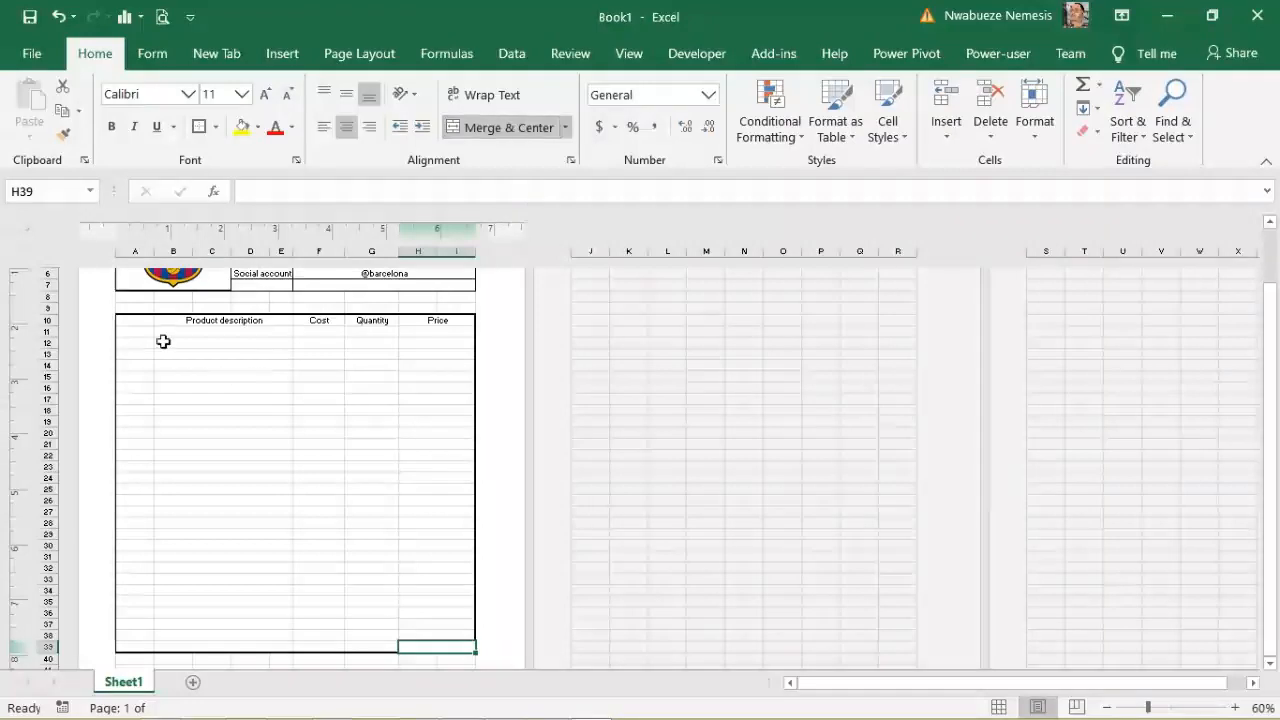
drag(139, 322, 441, 320)
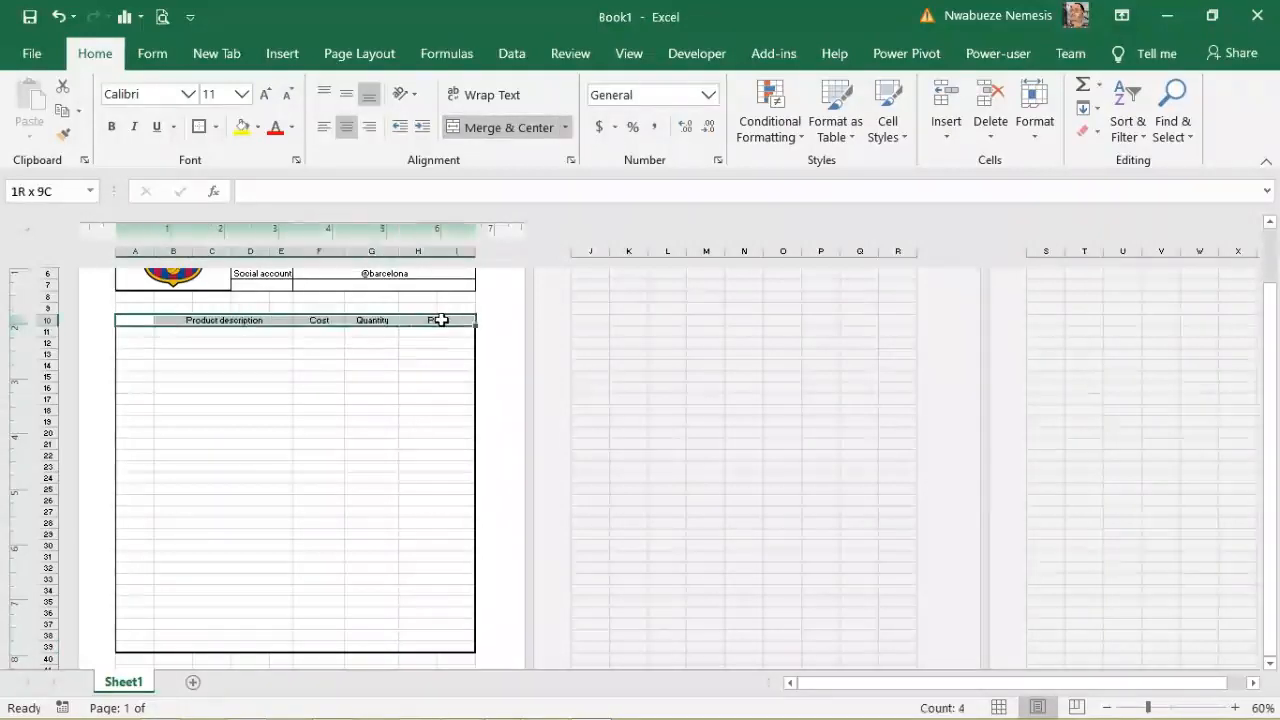
Step: Give header row A10:I10 All Borders and make row 10 taller
click(201, 127)
click(229, 413)
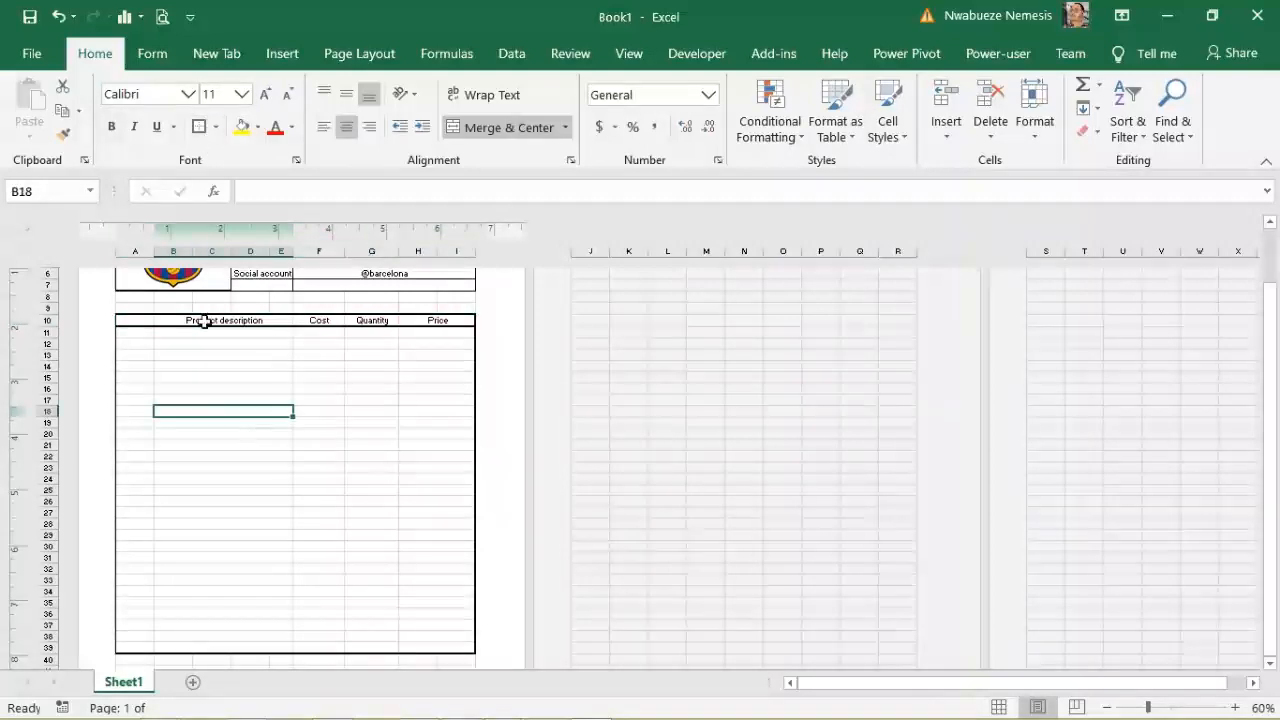
drag(142, 321, 398, 318)
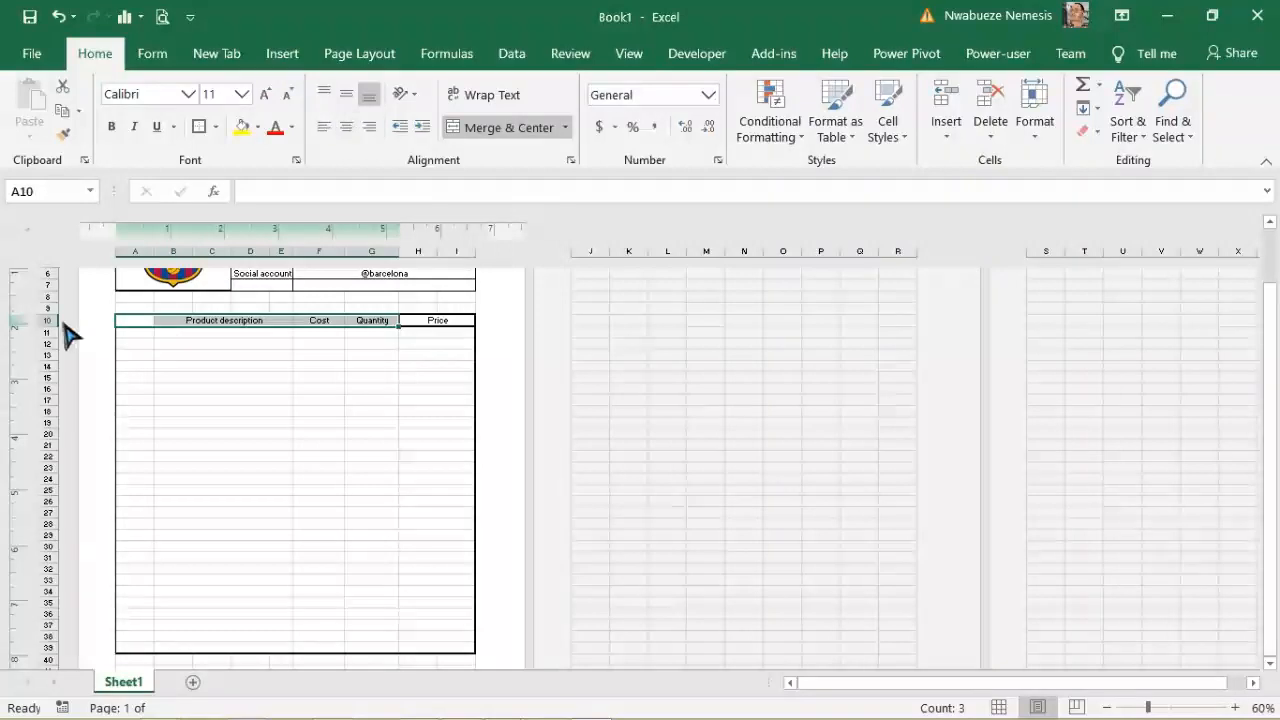
drag(54, 328, 54, 337)
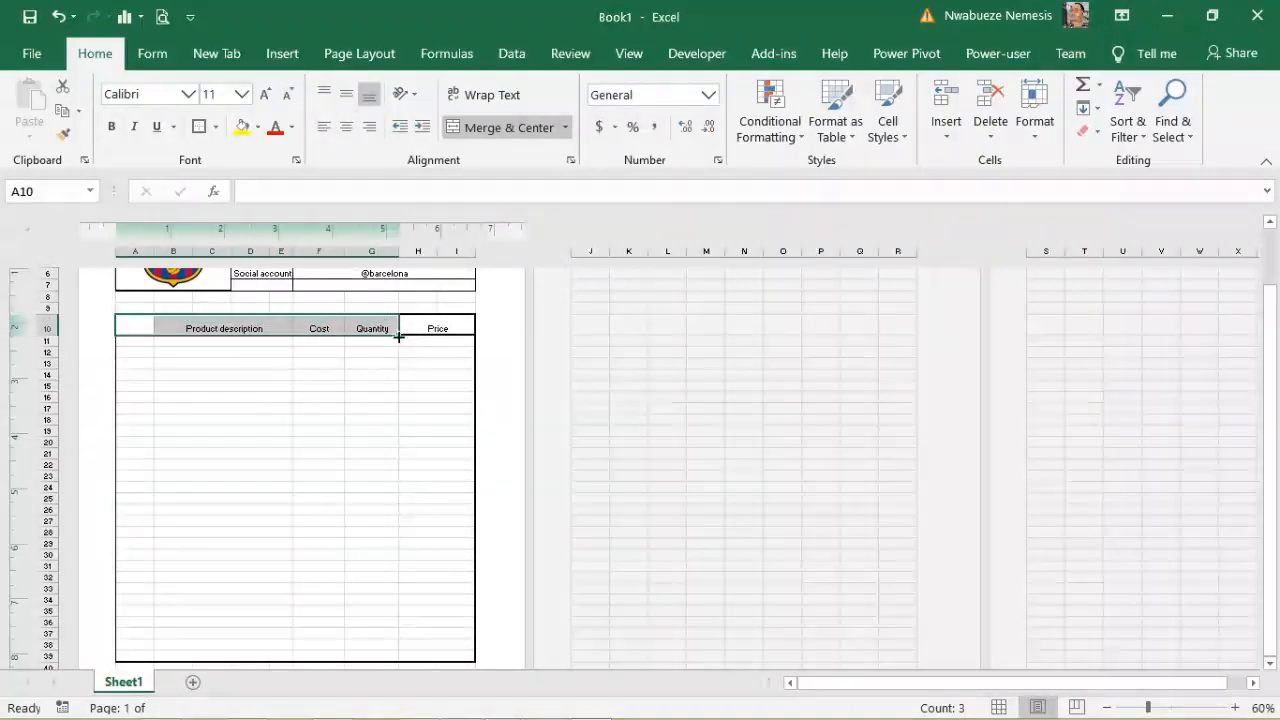
Step: Middle-align the A10:I10 header text and bring up its Fill Color choices
click(429, 329)
drag(434, 329, 237, 328)
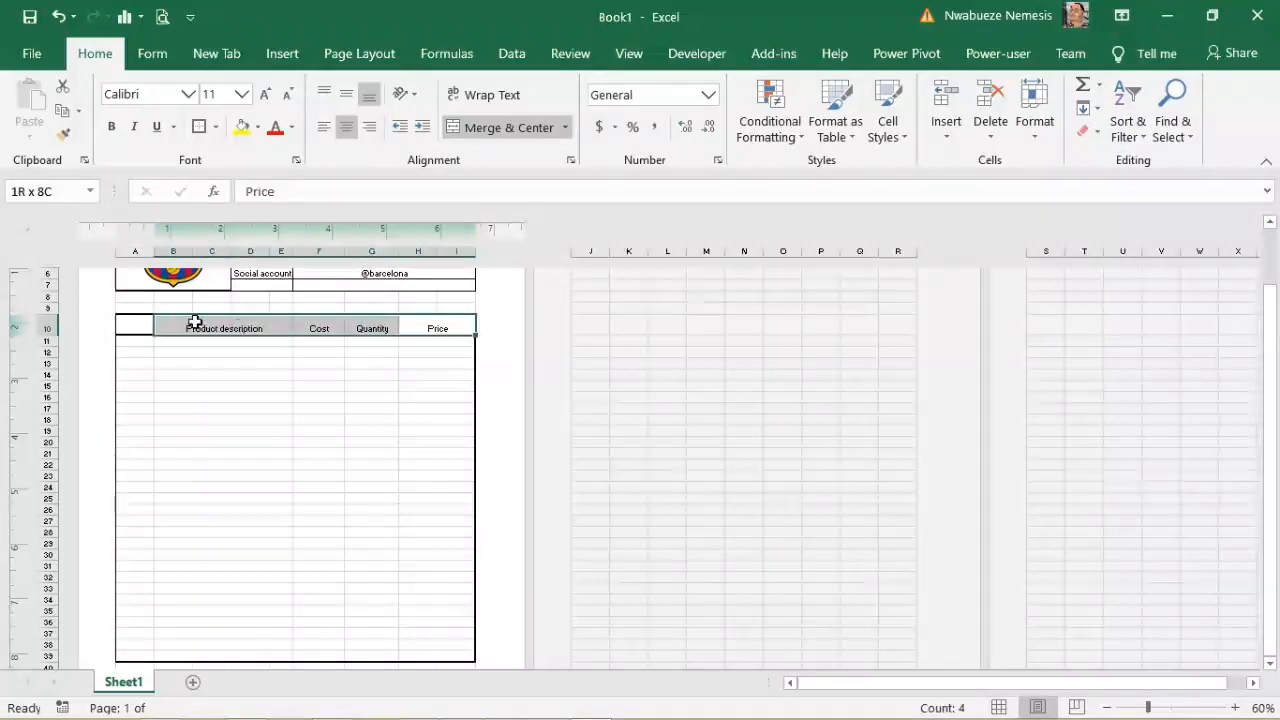
drag(151, 323, 141, 326)
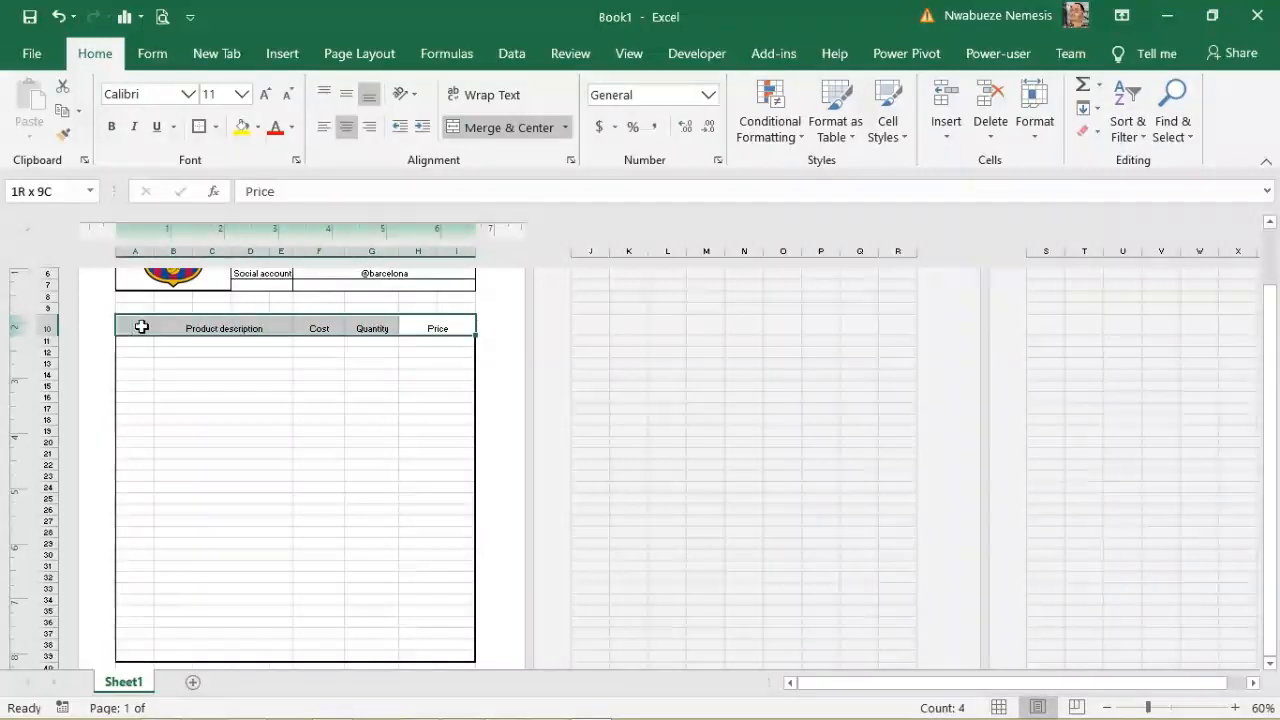
click(352, 105)
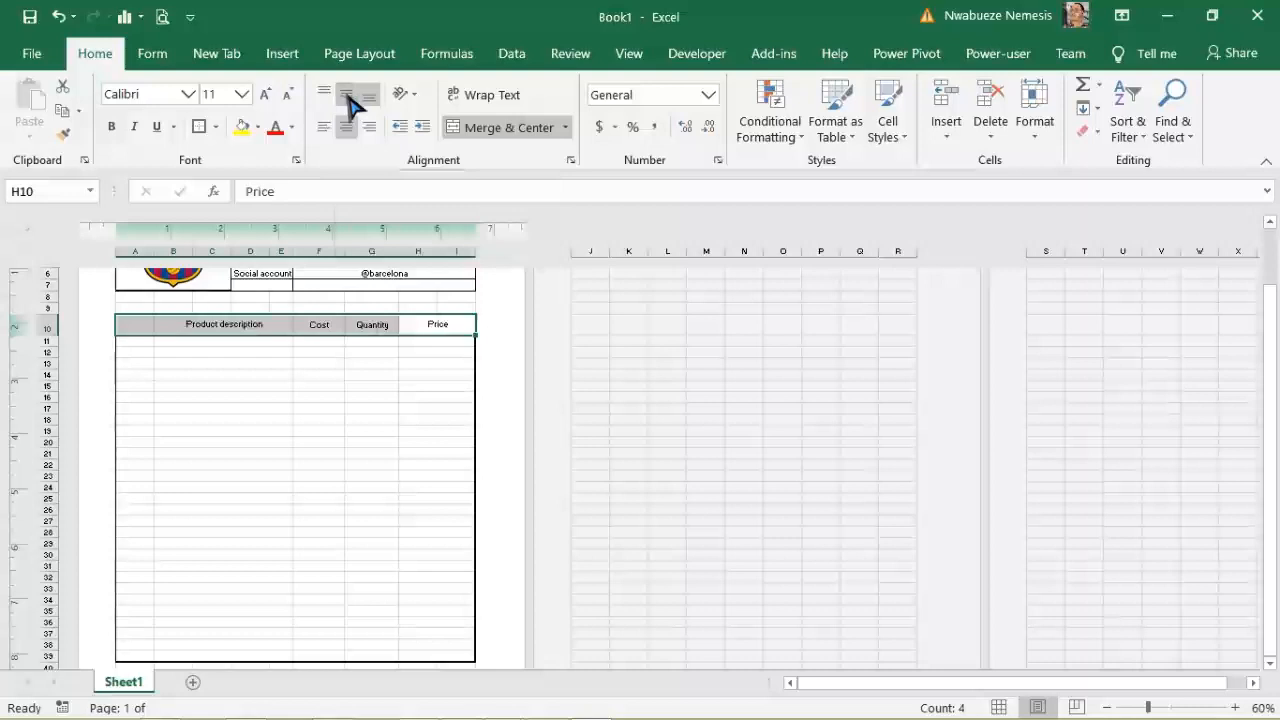
click(318, 431)
drag(458, 325, 155, 320)
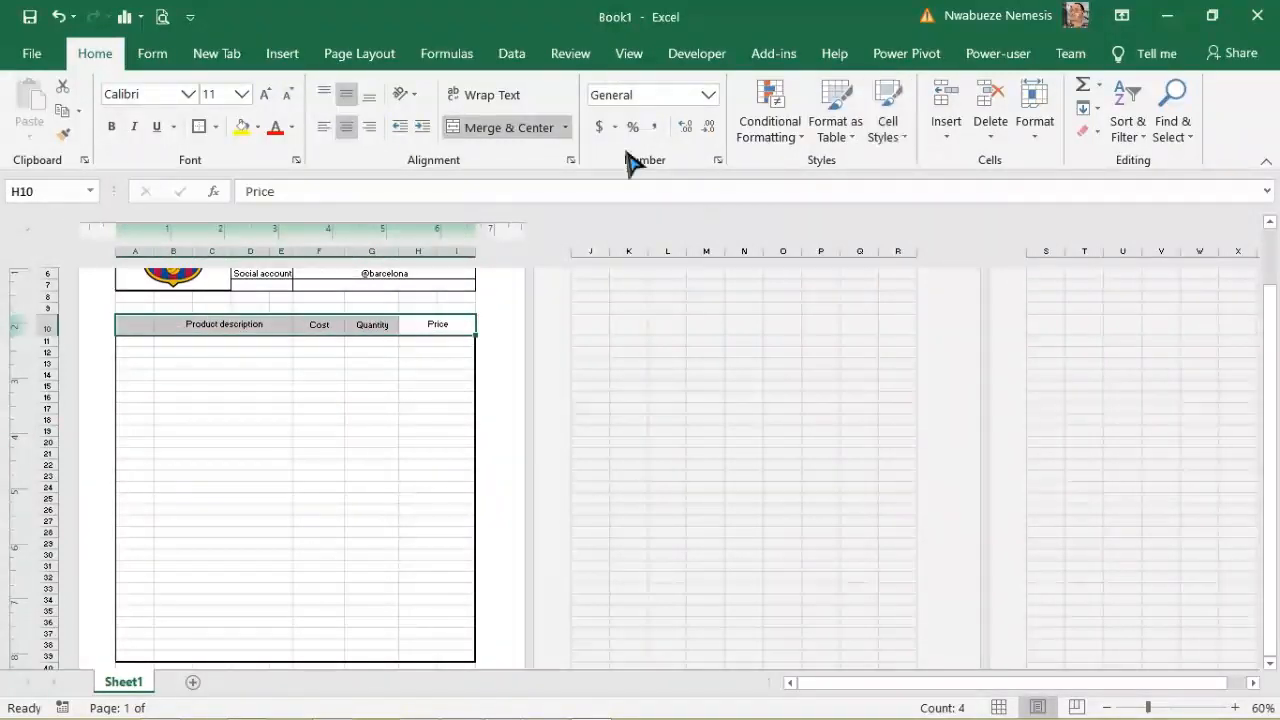
click(258, 127)
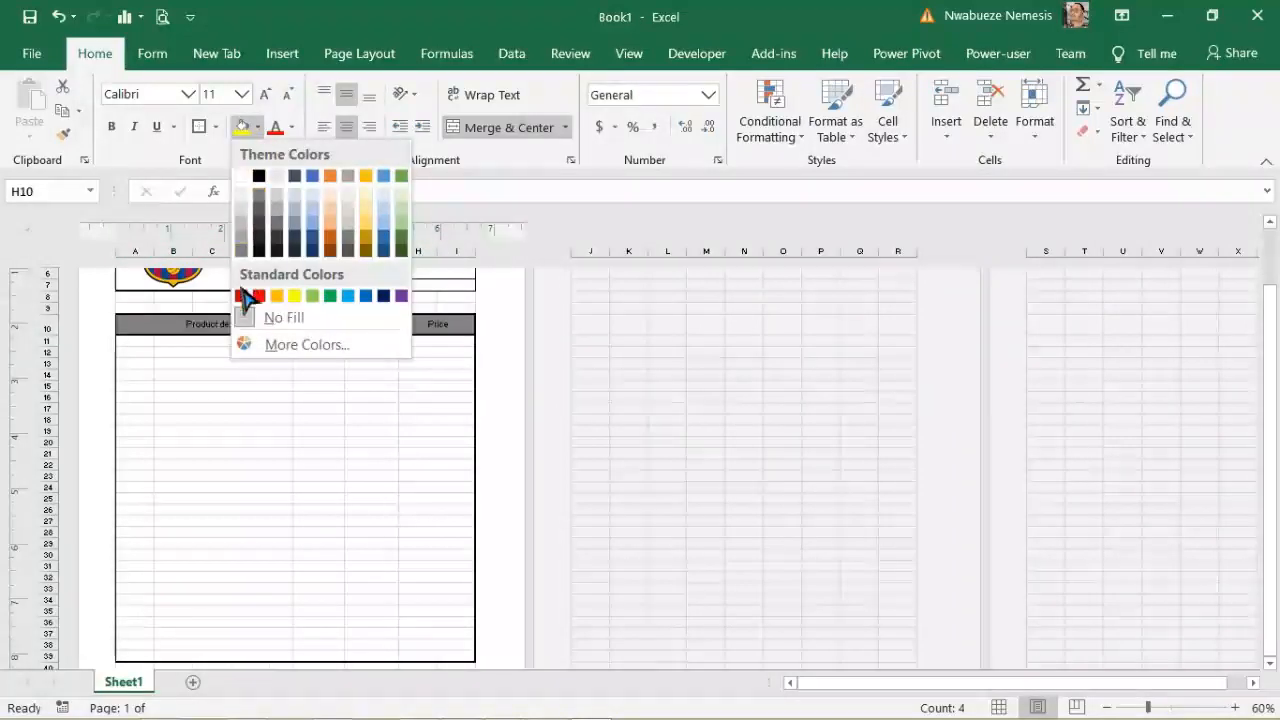
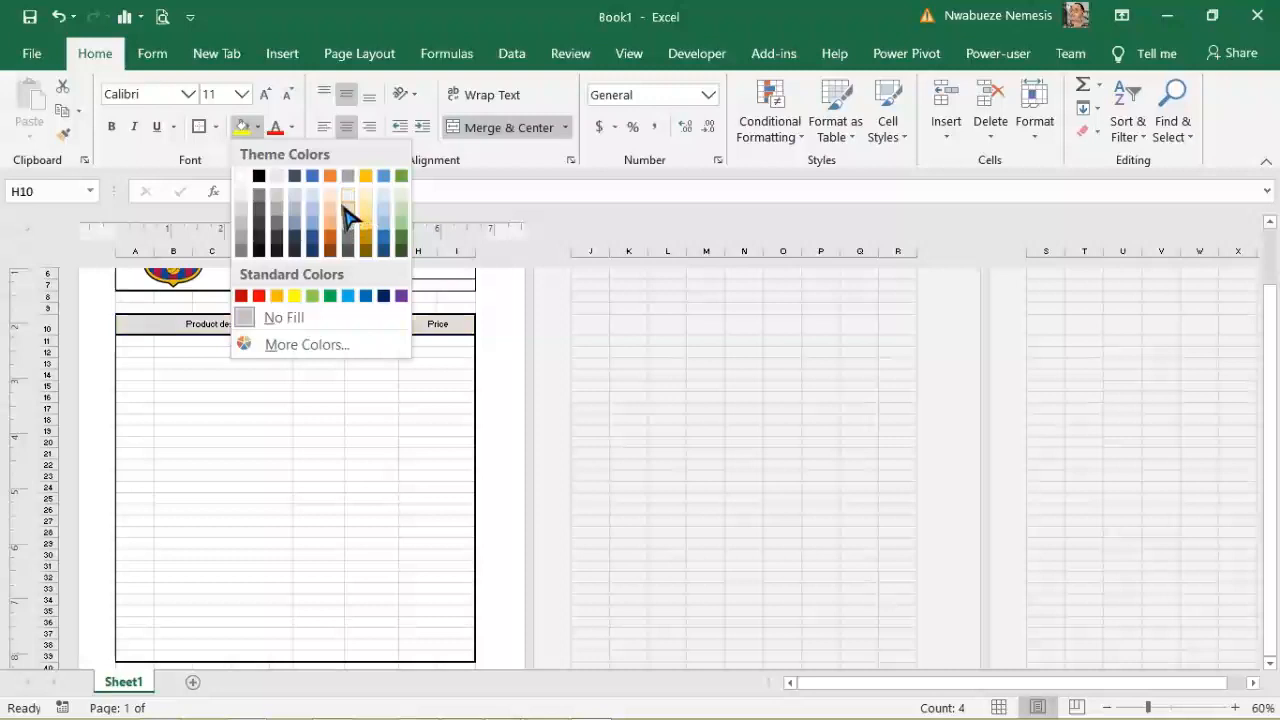
Step: Fill header row A10:I10 and the merged FCB logo cell A1 with light green
click(401, 213)
click(320, 430)
drag(1272, 503, 1268, 470)
click(222, 372)
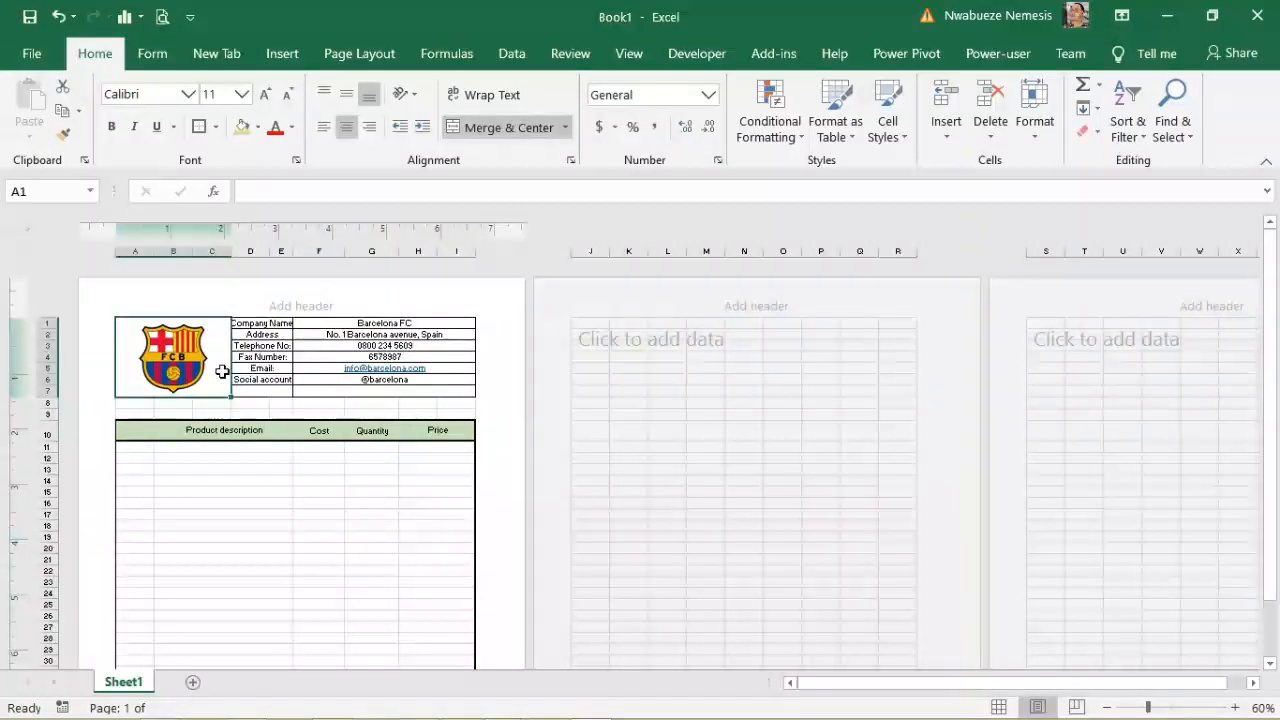
click(244, 129)
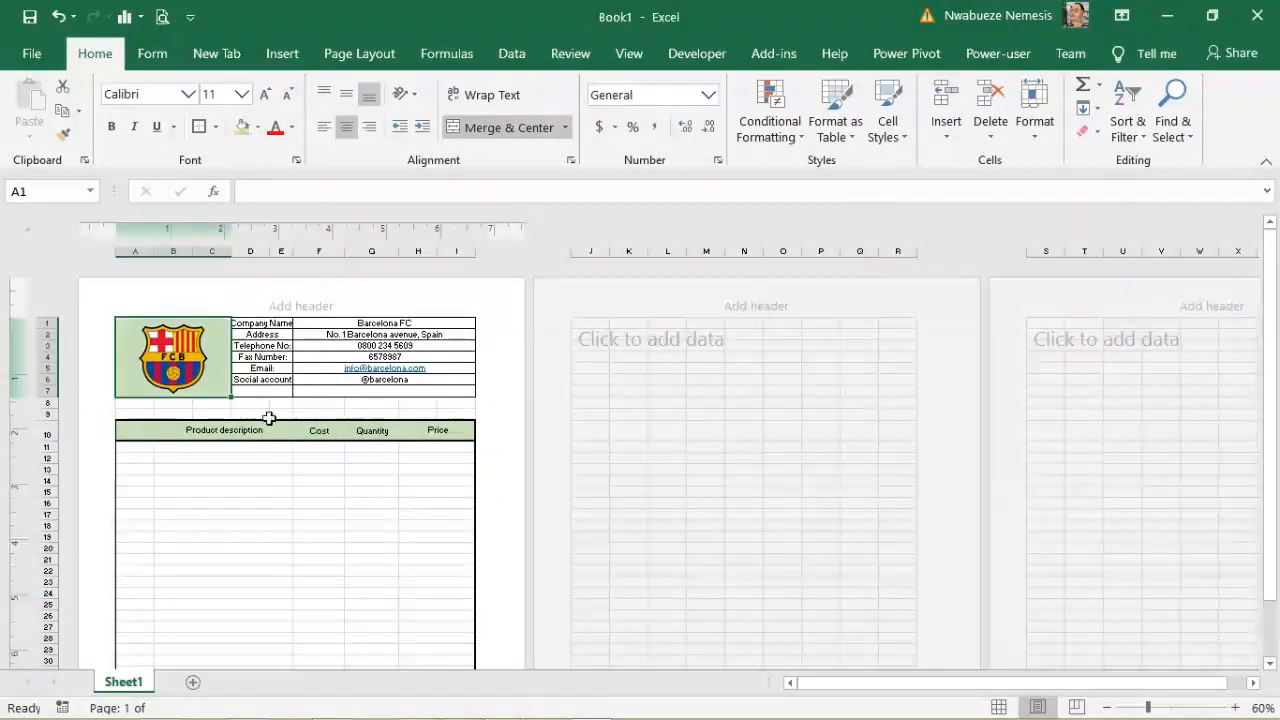
Step: Undo a trial bold and resize, then widen the label column to fit 'Company Name:'
drag(260, 321, 362, 393)
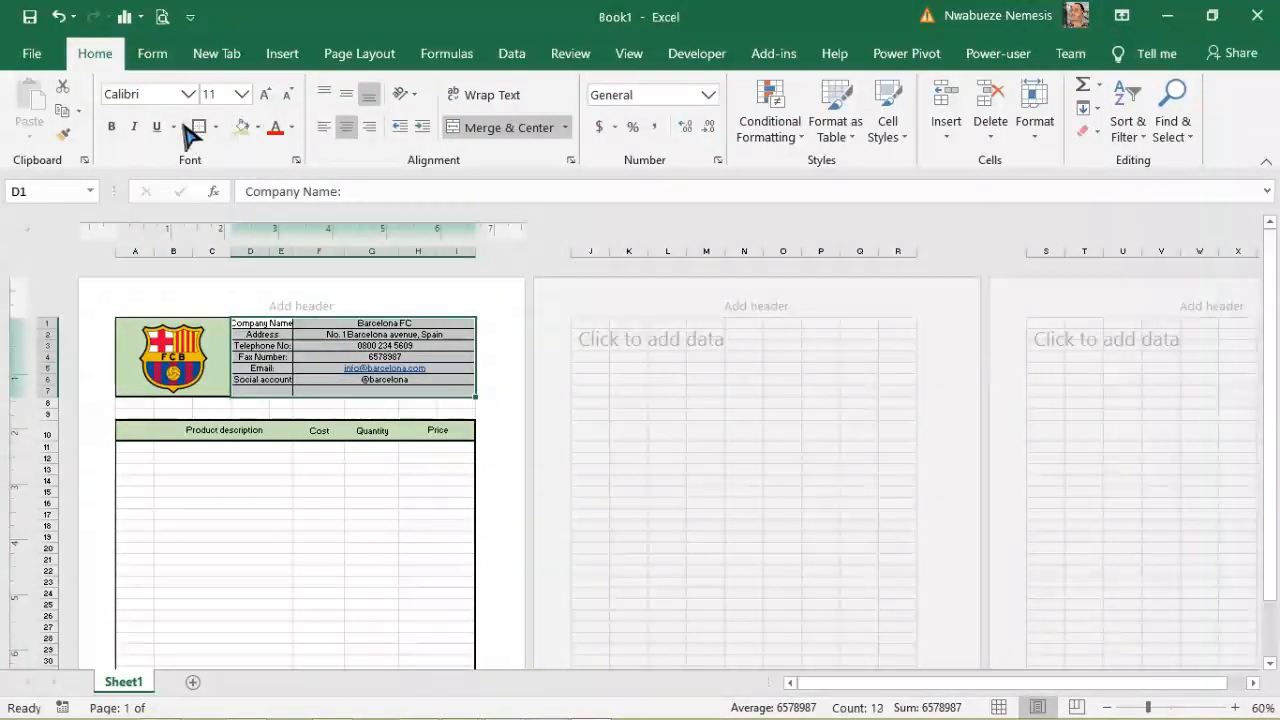
click(114, 128)
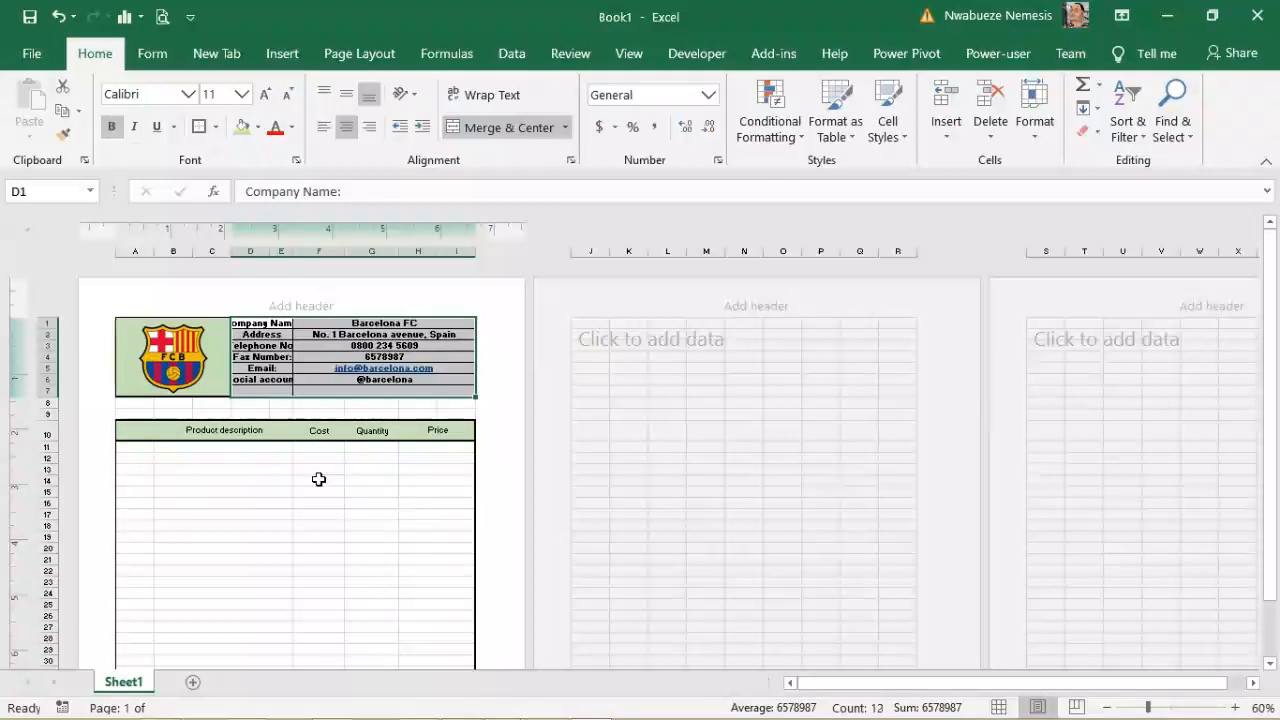
drag(230, 251, 220, 251)
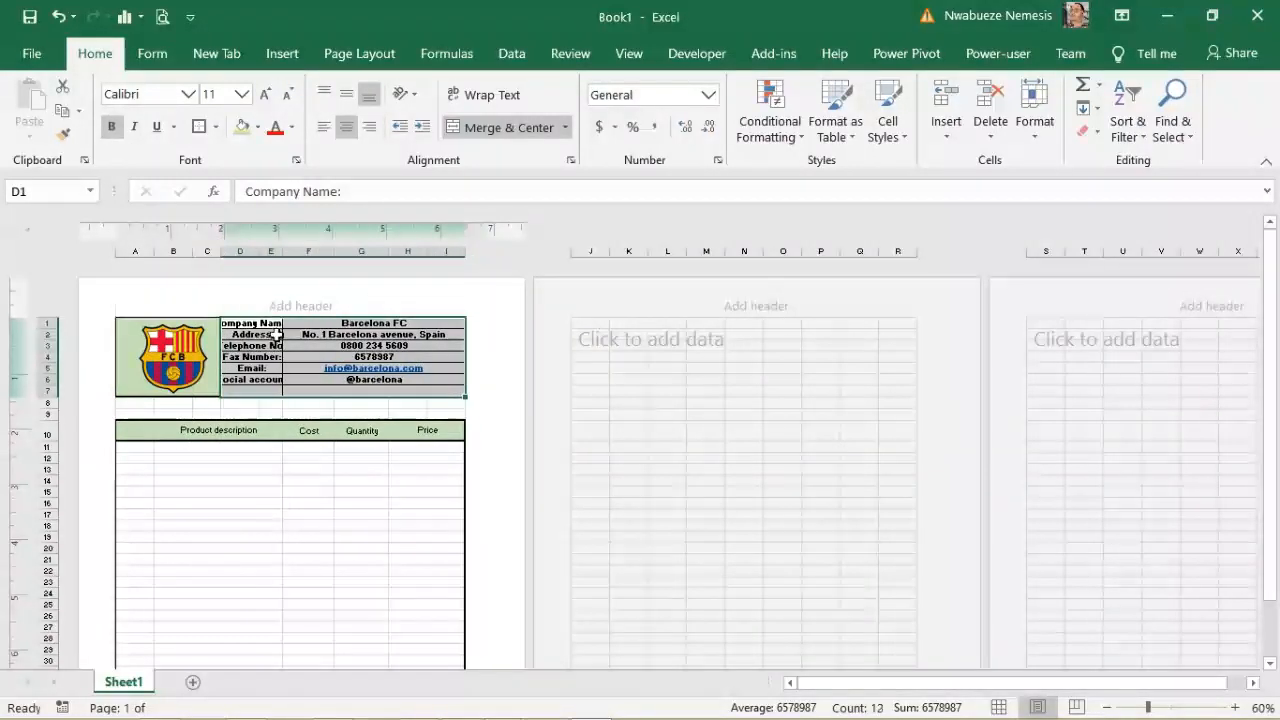
key(ctrl+z)
key(ctrl+z)
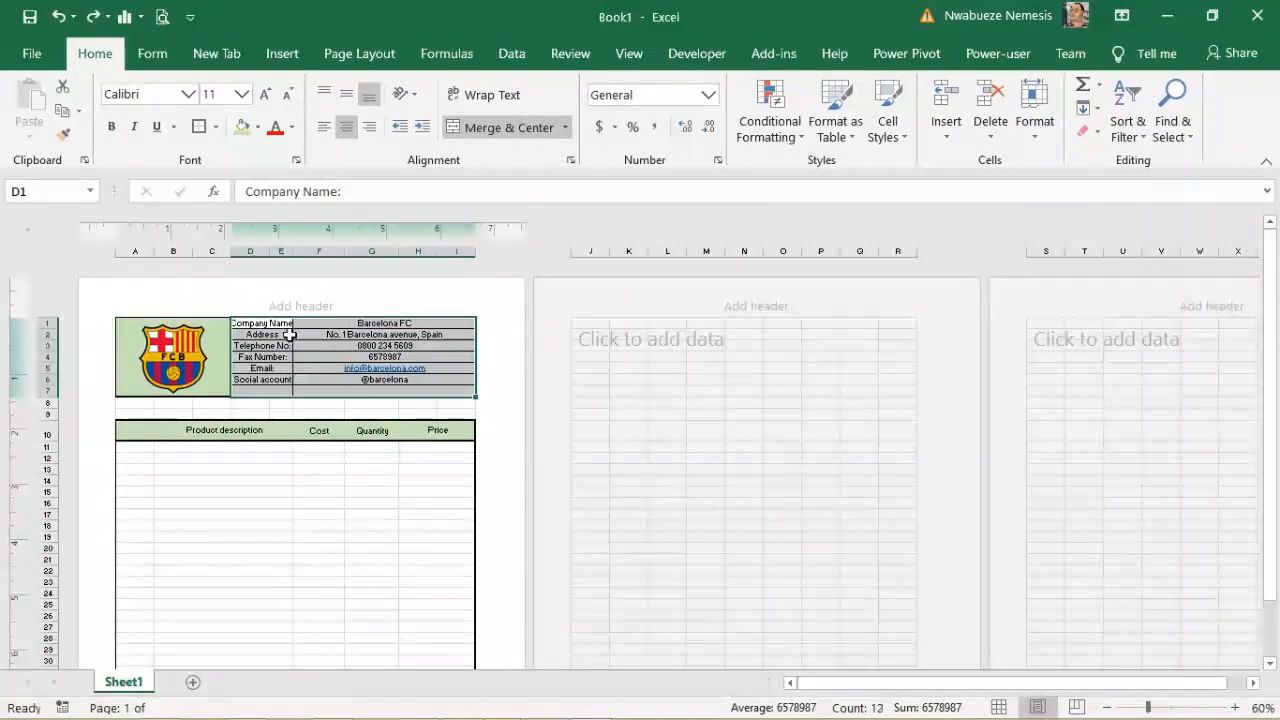
drag(298, 254, 226, 251)
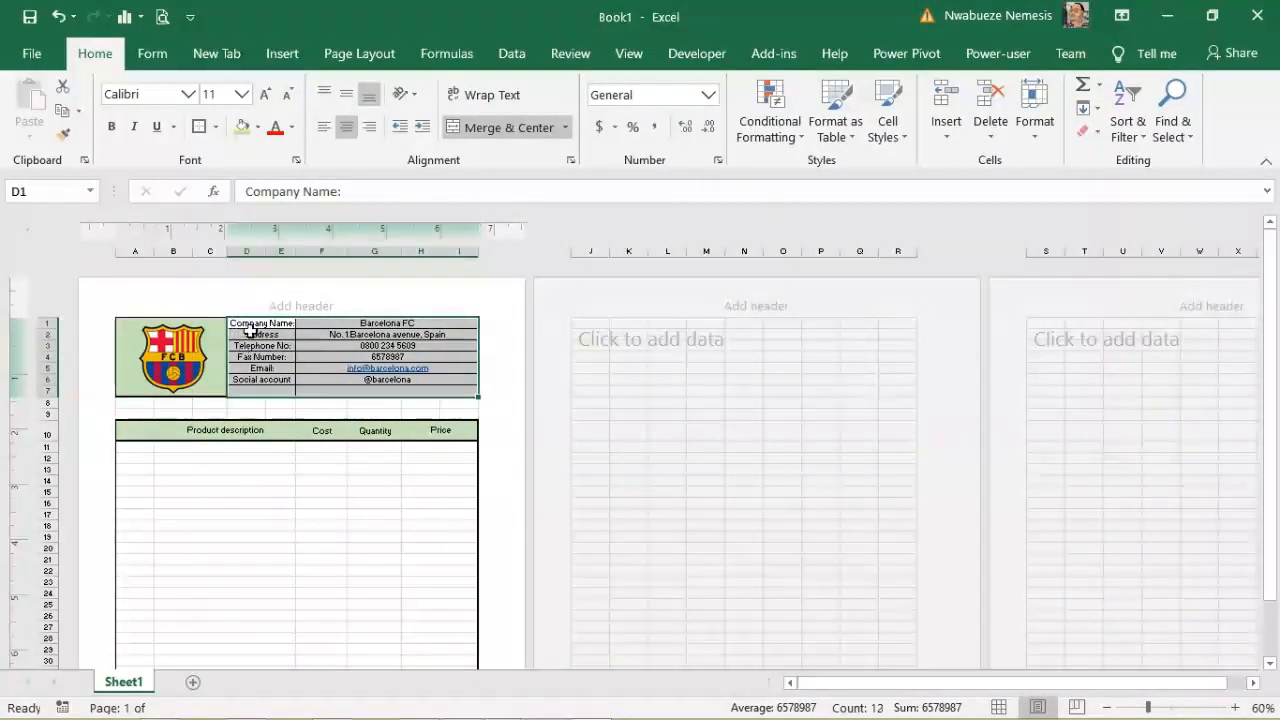
click(346, 468)
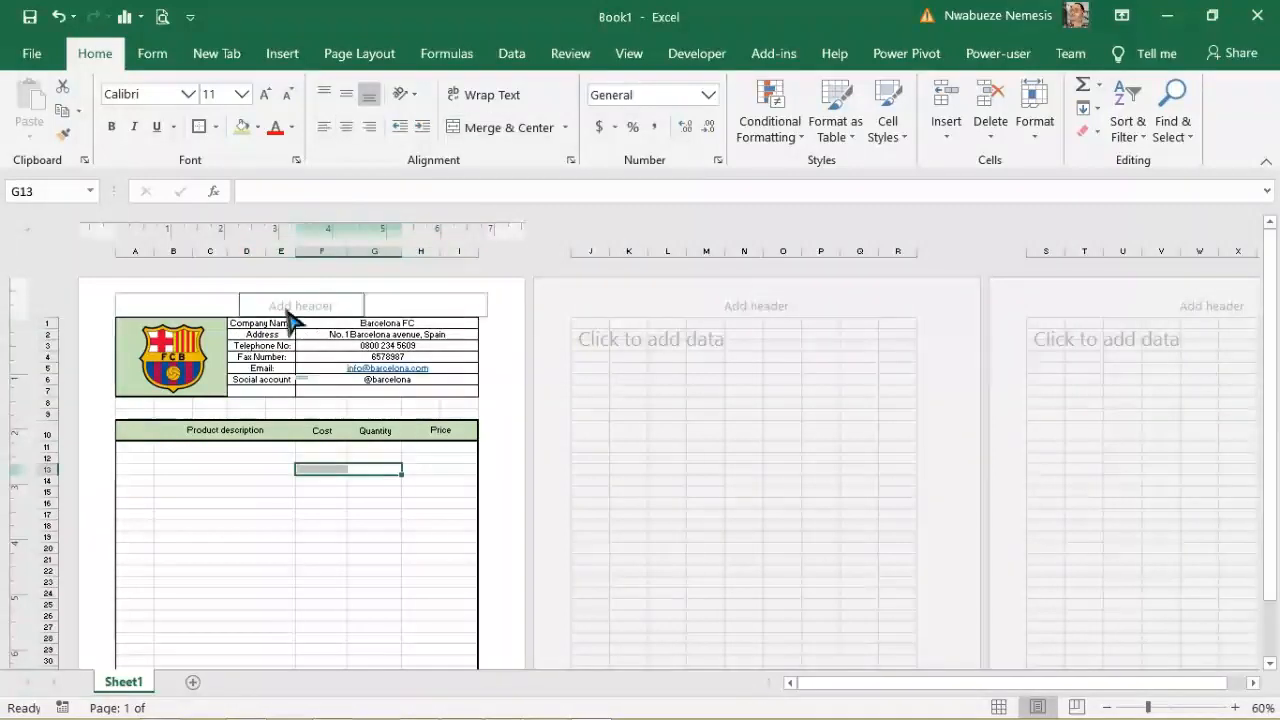
Step: Bold the Company Name to Social account labels at font size 11 and narrow column C
drag(258, 323, 256, 379)
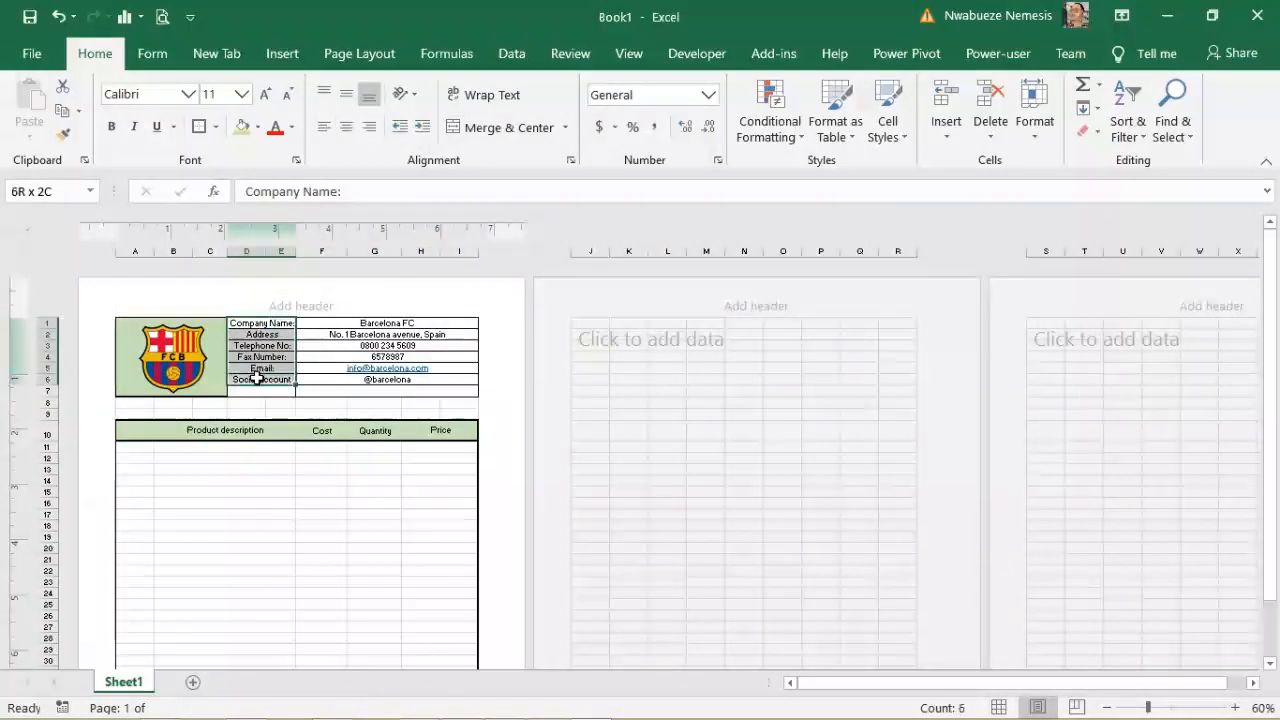
click(113, 127)
click(306, 527)
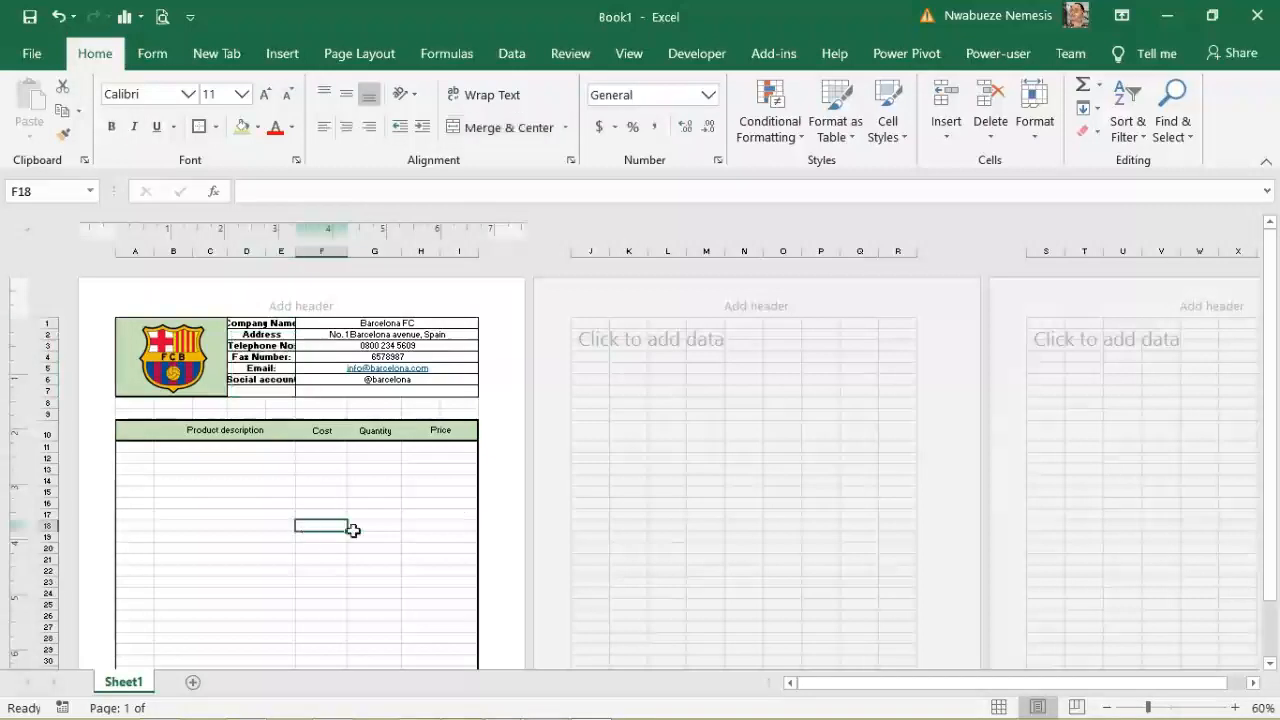
drag(248, 323, 252, 380)
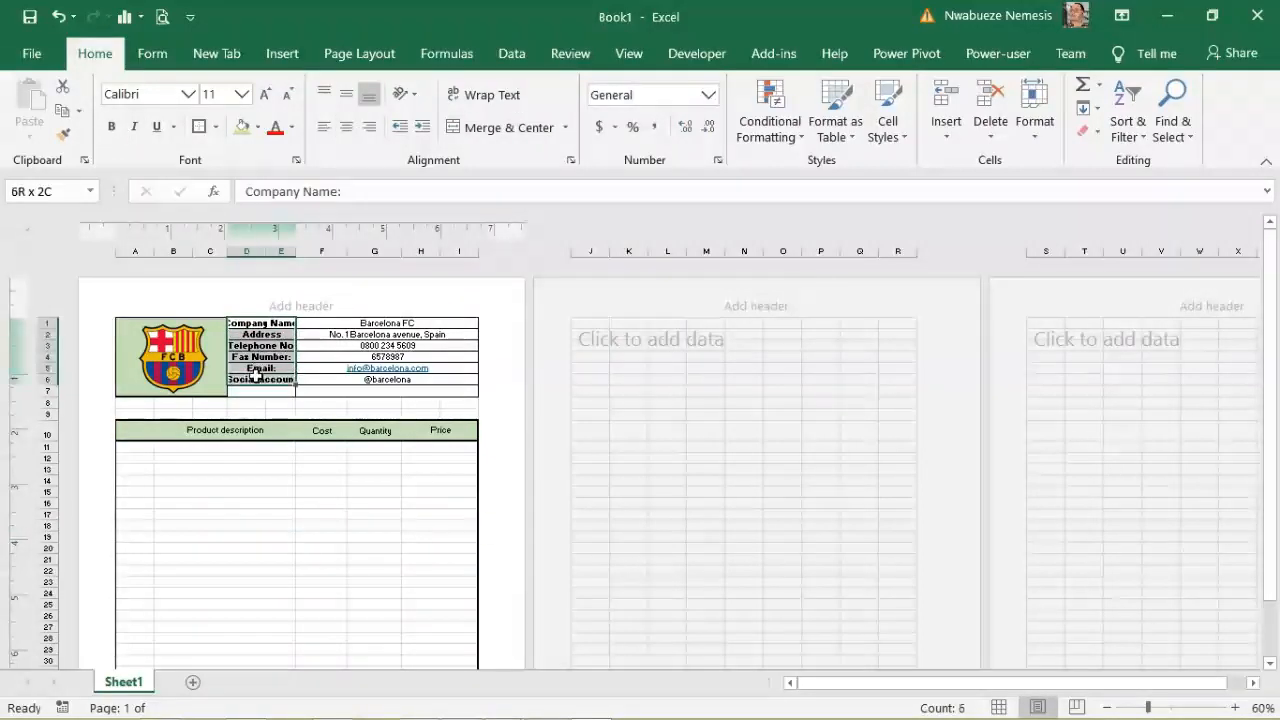
click(284, 96)
click(284, 96)
click(268, 93)
click(268, 93)
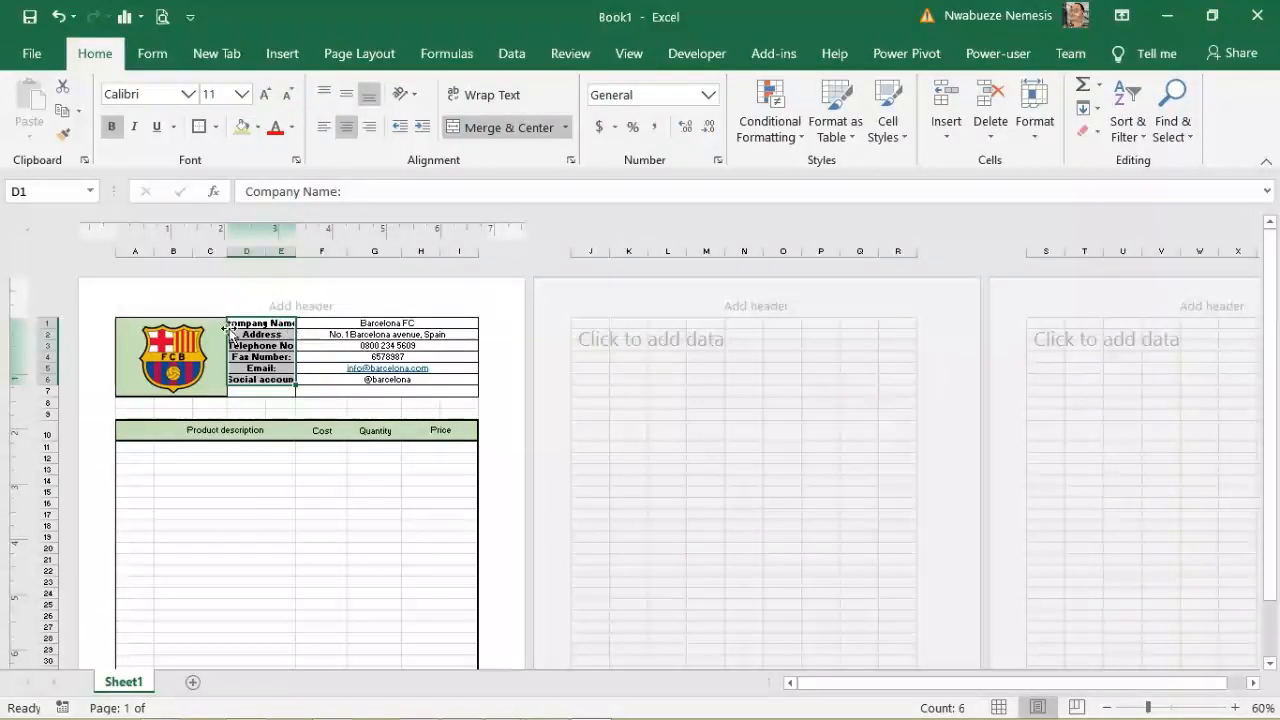
drag(228, 251, 300, 253)
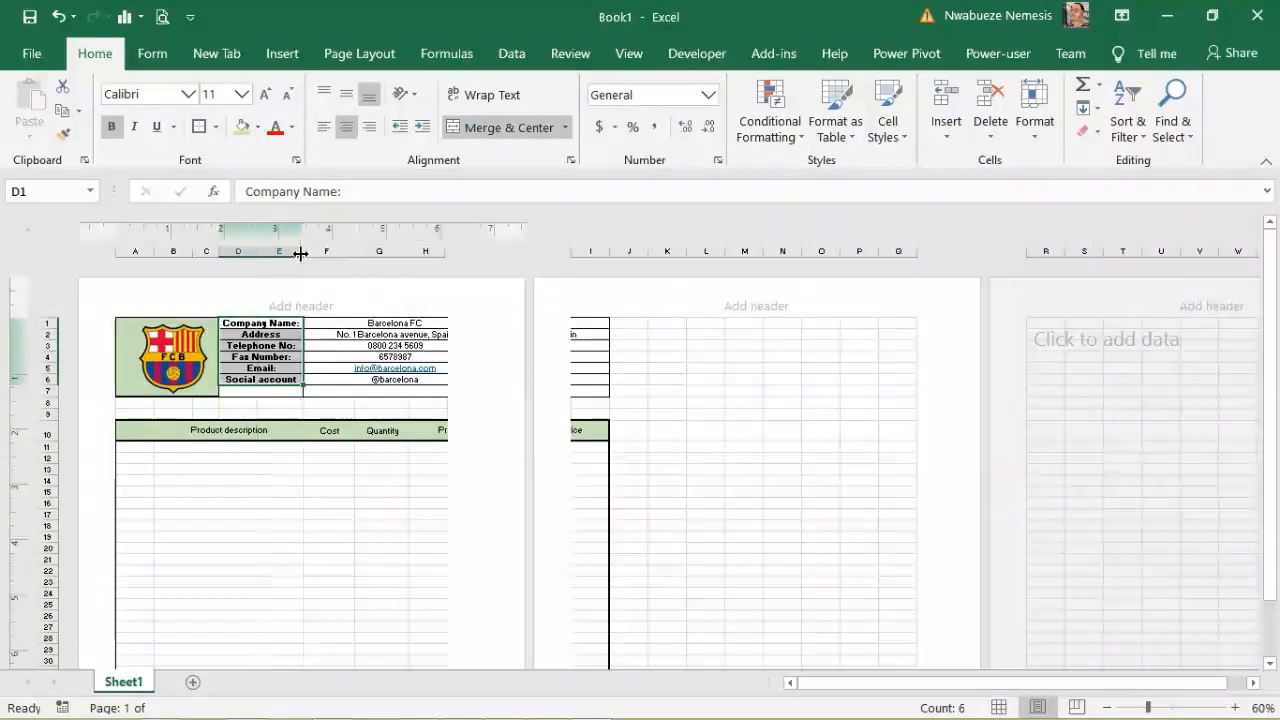
mouse_move(1274, 443)
mouse_down()
mouse_move(1277, 457)
mouse_move(1275, 440)
mouse_up()
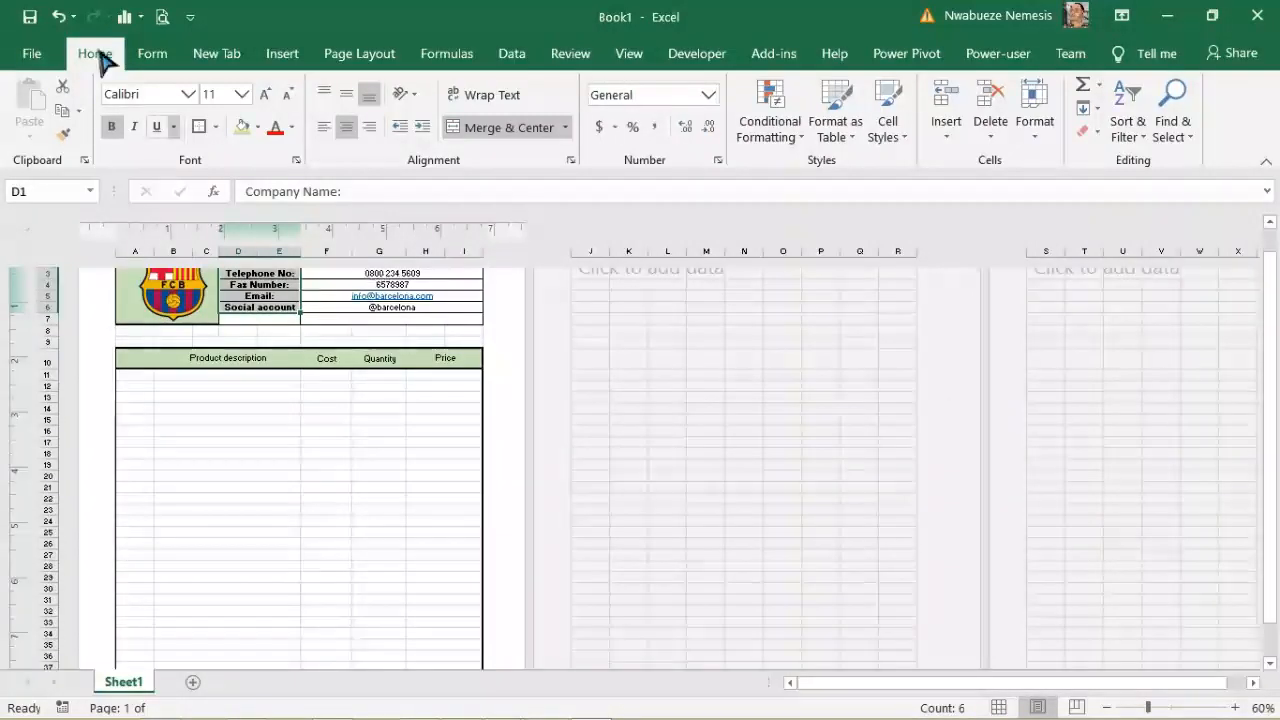
Step: Apply All Borders to the table body A11:I39 and check the page in Print Preview
click(163, 17)
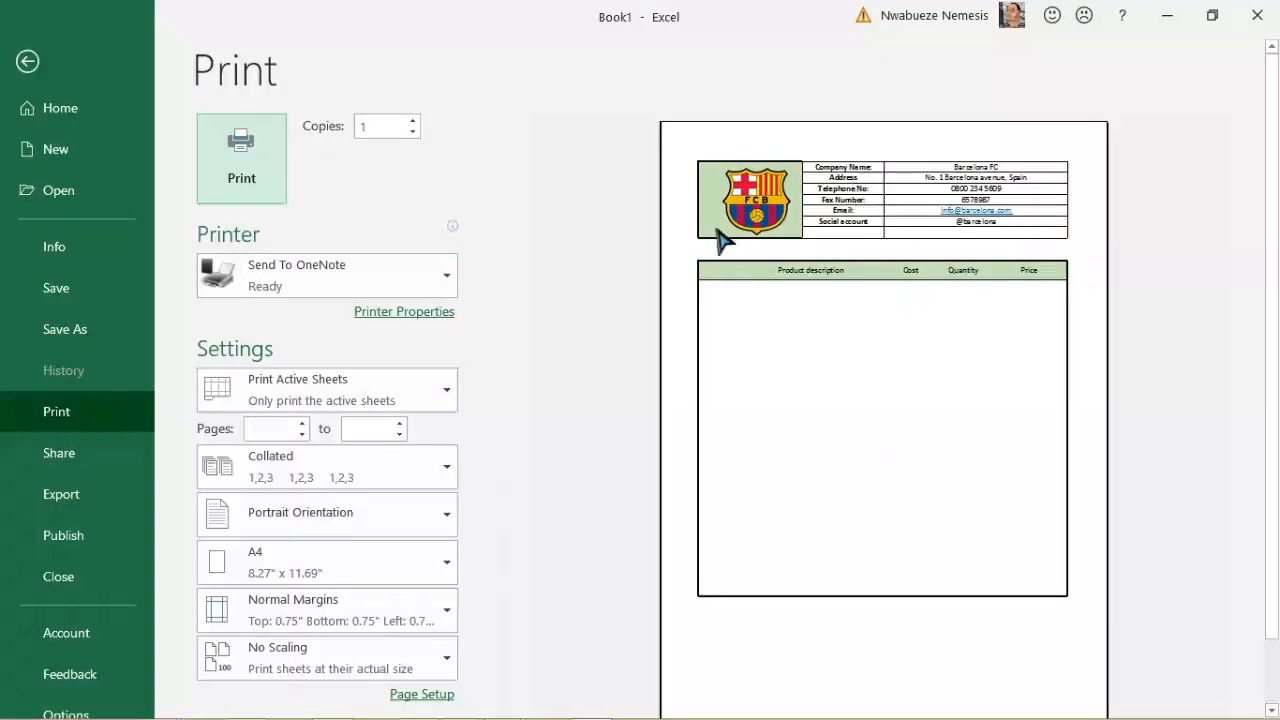
click(24, 68)
drag(137, 376, 448, 646)
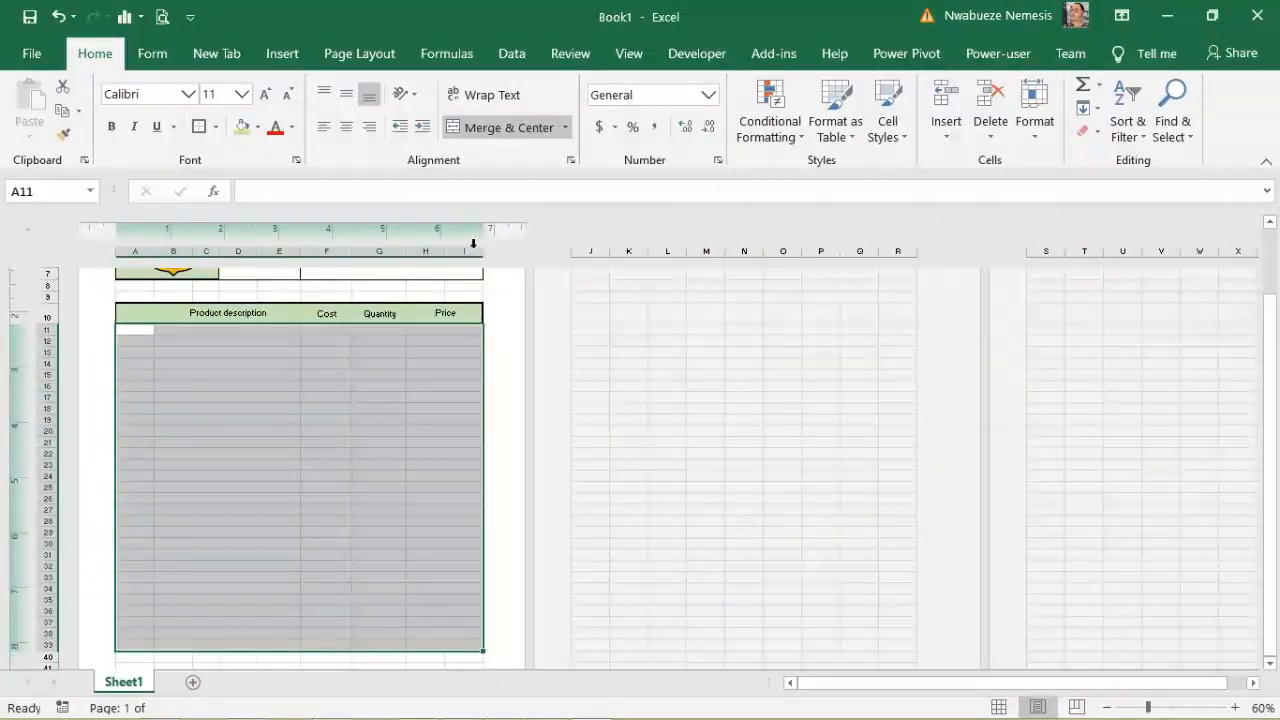
click(215, 127)
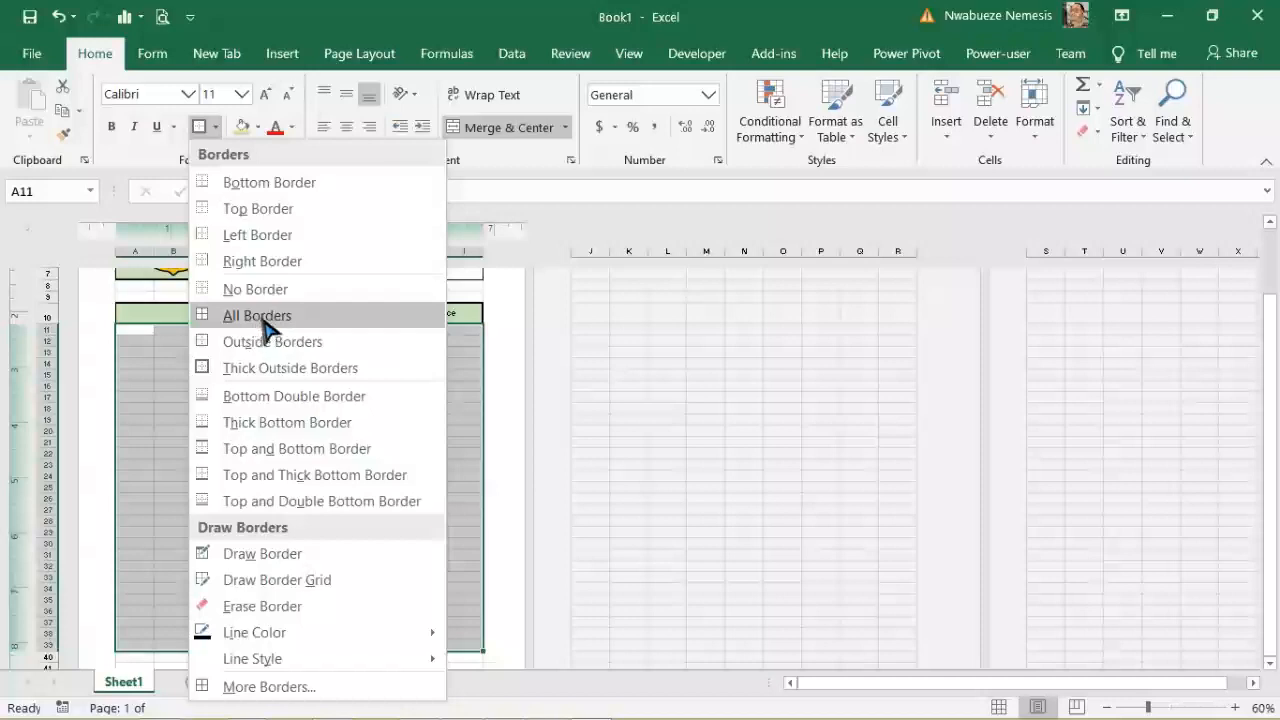
click(257, 315)
click(310, 487)
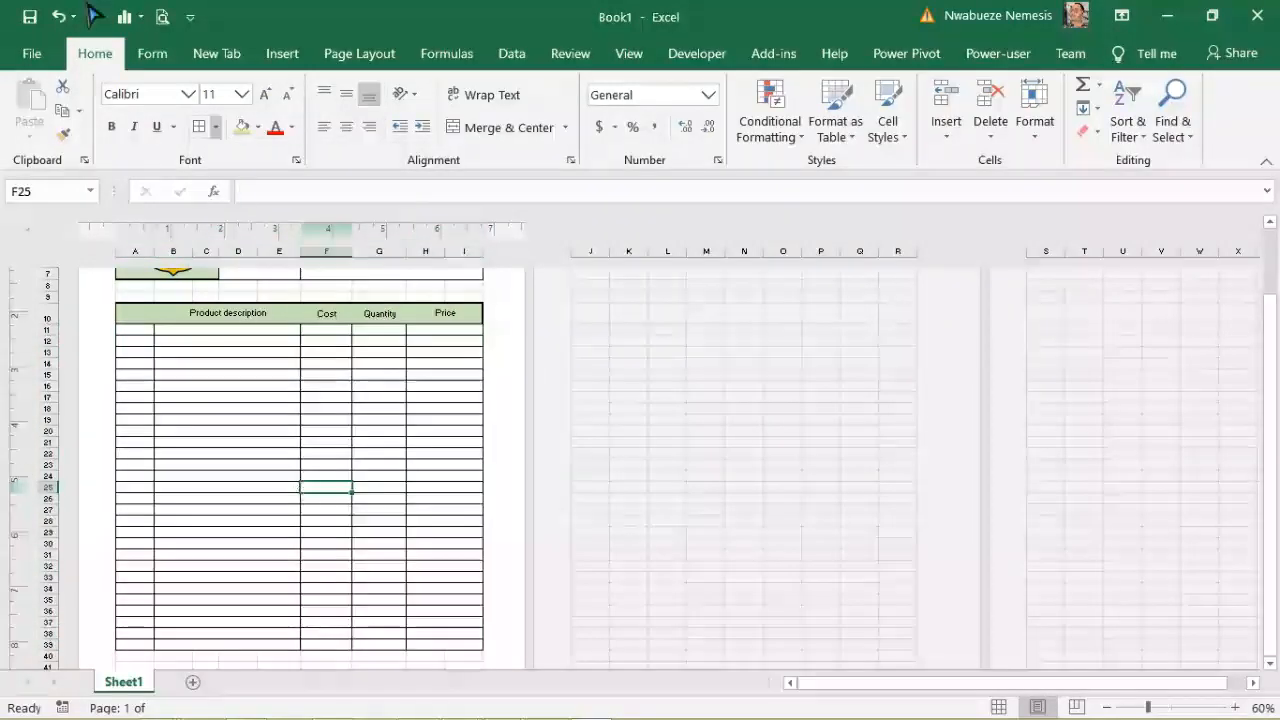
click(162, 16)
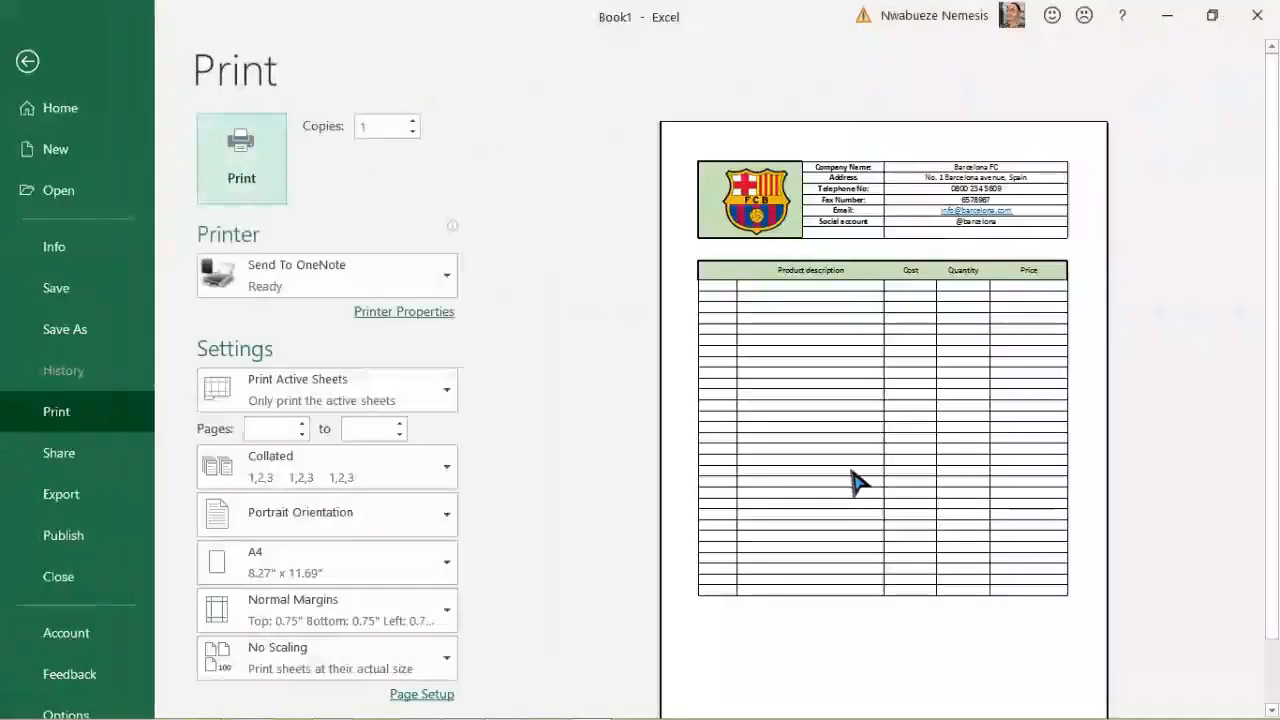
click(27, 62)
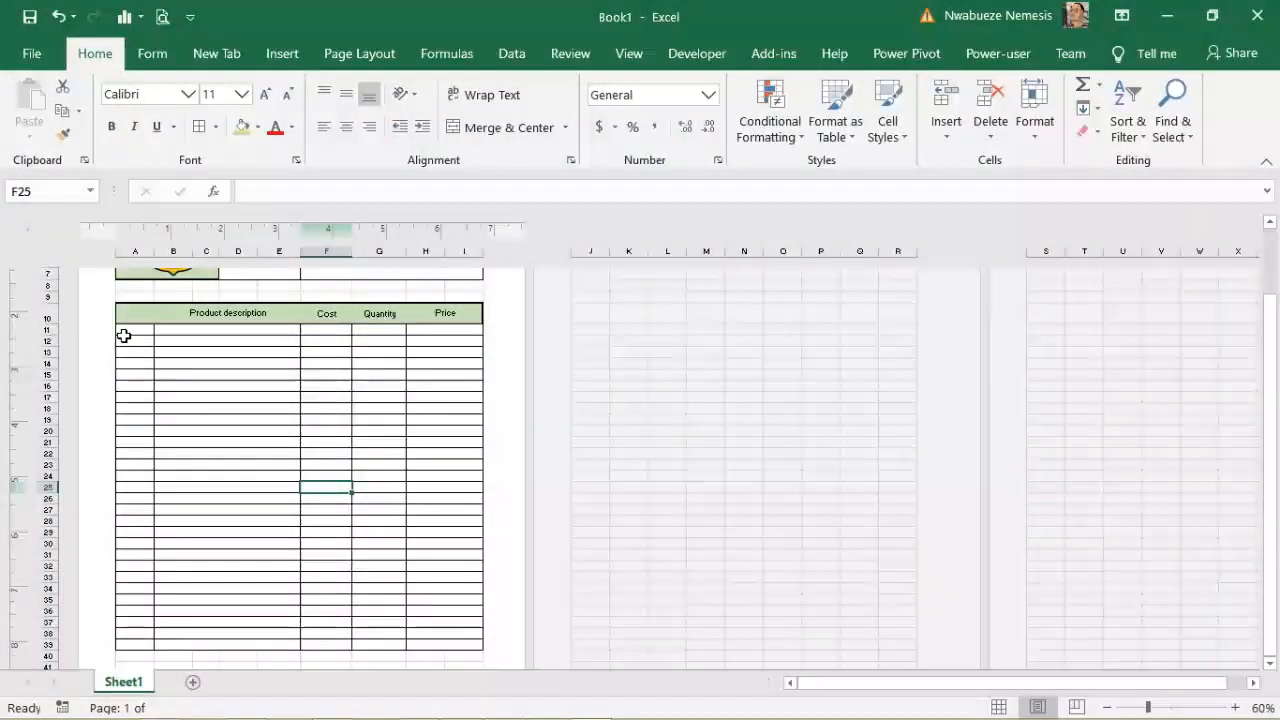
click(128, 334)
Step: Enter the heading 'SN' in cell A10 and centre it
click(137, 317)
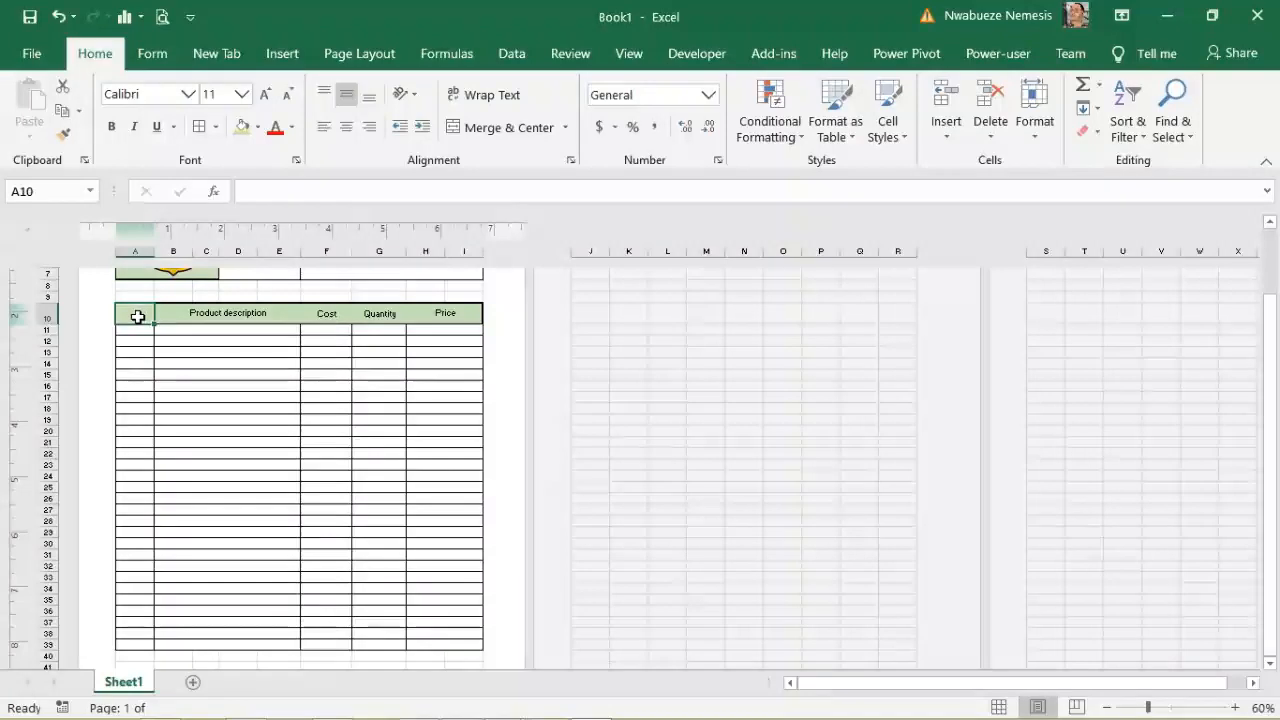
text(SN)
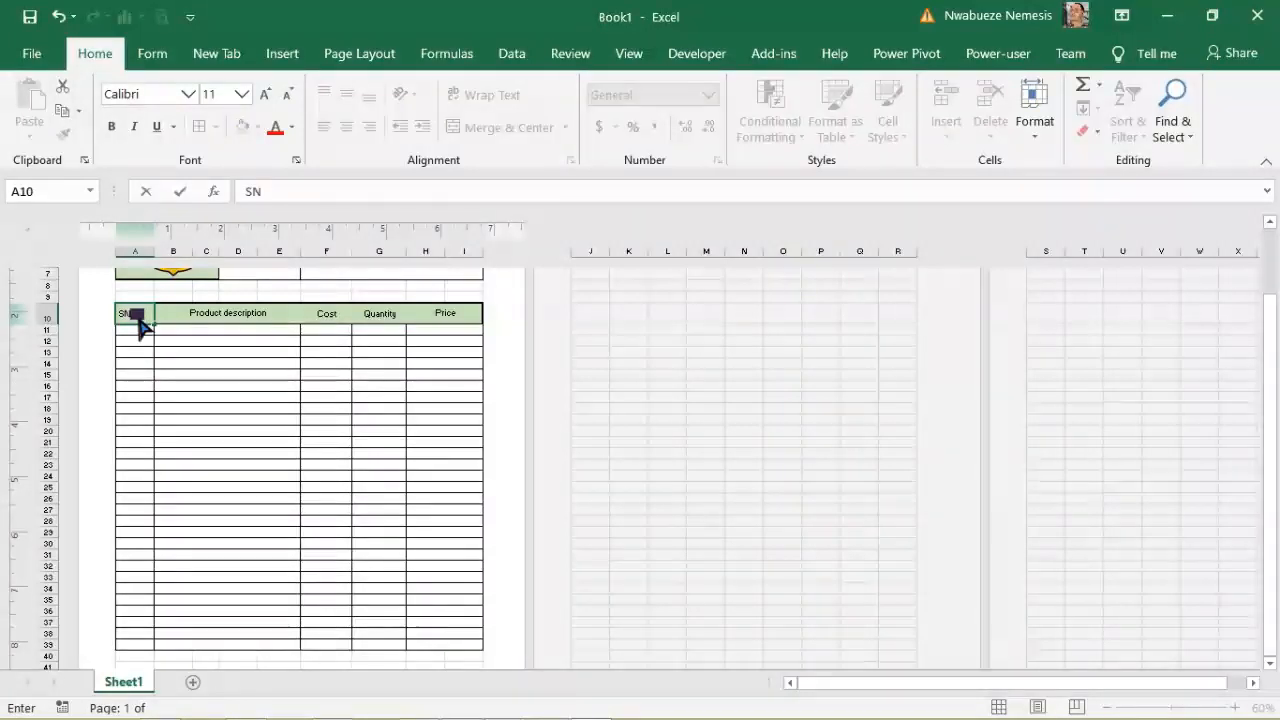
click(129, 329)
click(129, 314)
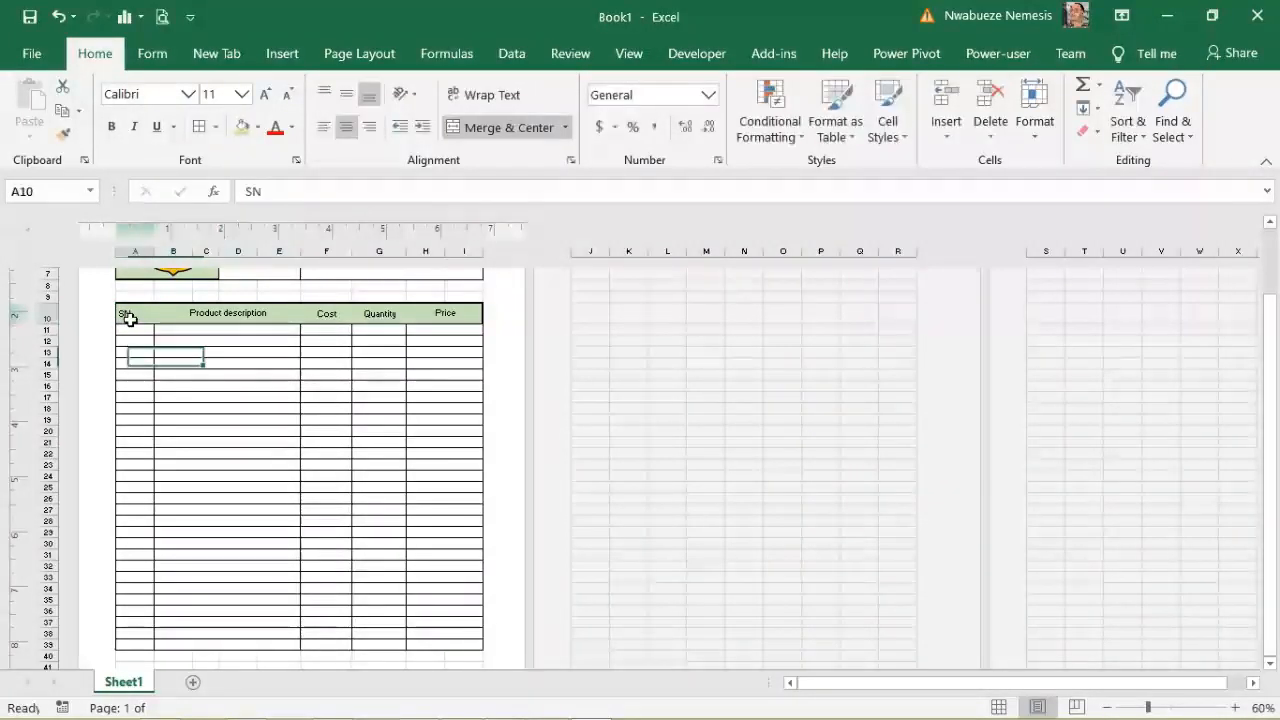
click(347, 128)
click(251, 440)
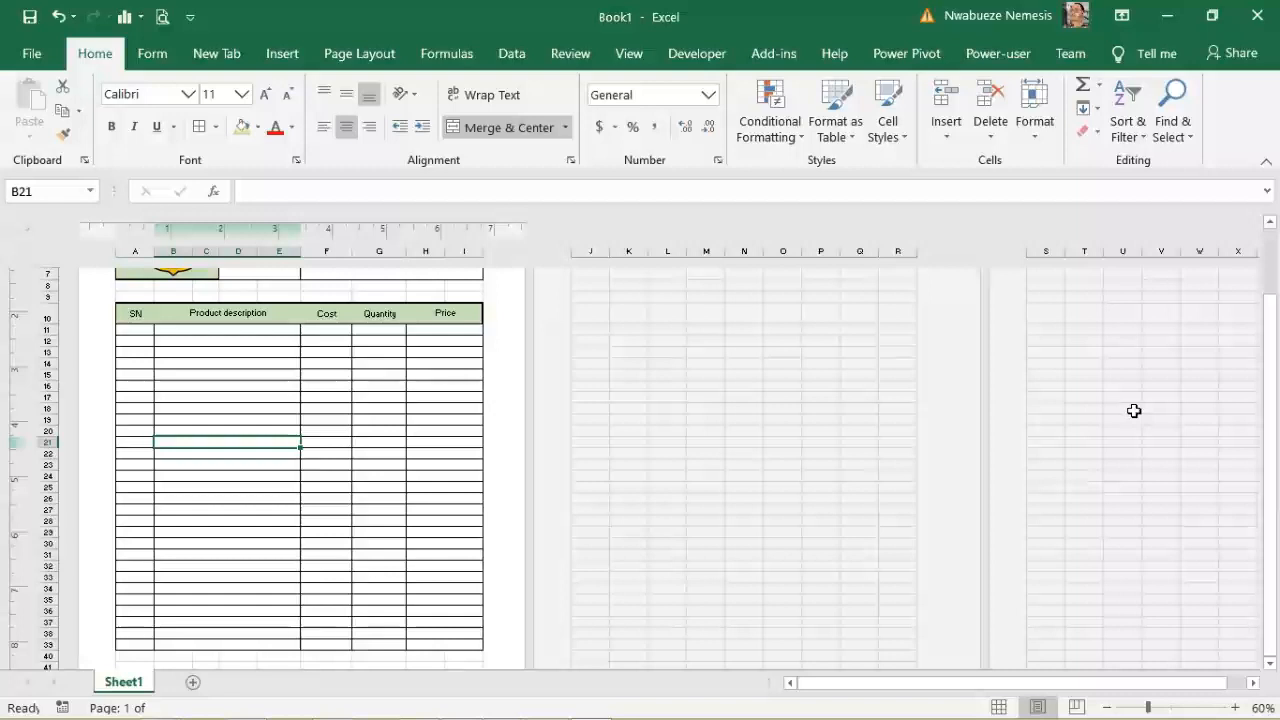
drag(1277, 416, 1276, 448)
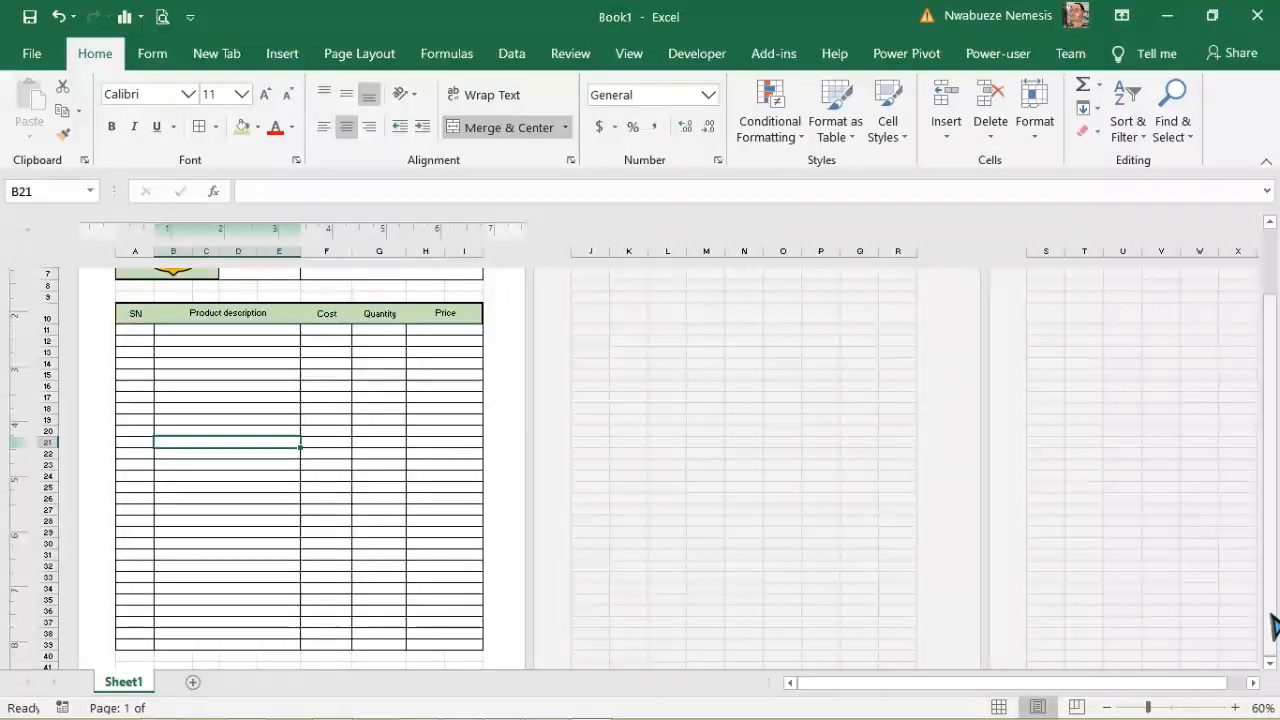
click(1270, 663)
click(1270, 664)
click(1270, 664)
click(1270, 664)
click(1270, 664)
click(1270, 664)
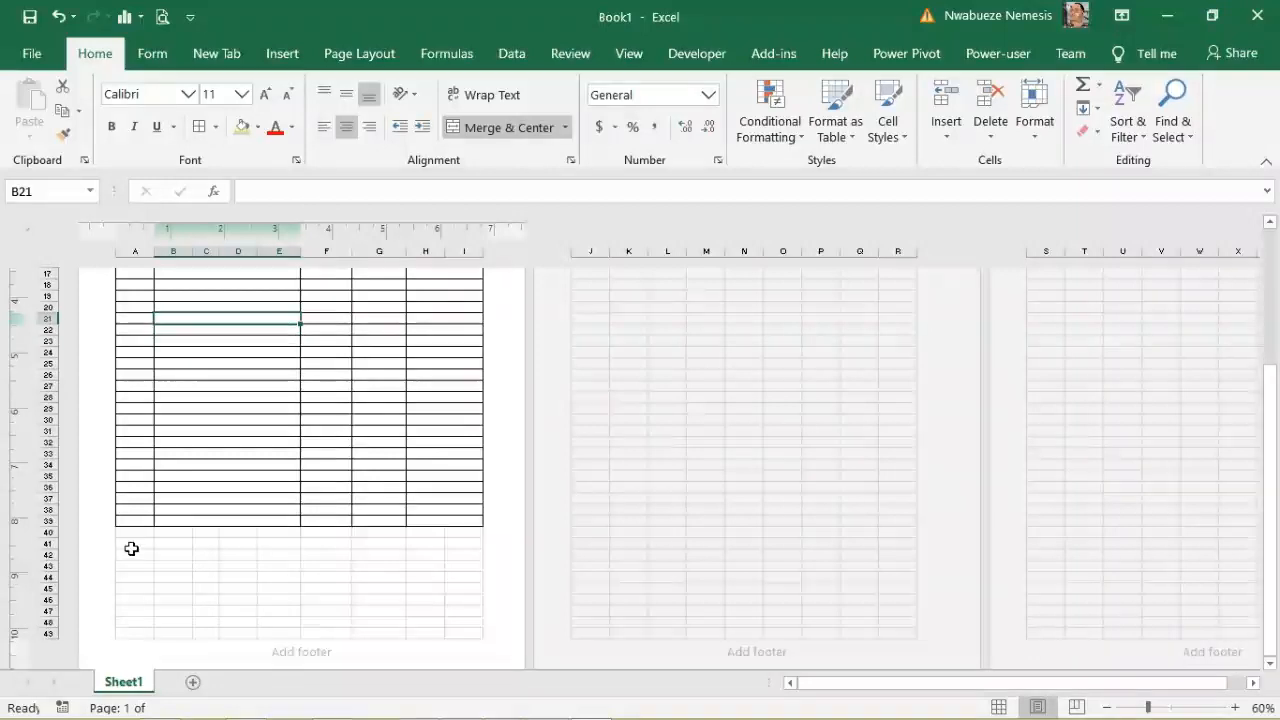
Step: Border A41:B43 and add a merged, centred 'Tax' heading across A41:B41
drag(131, 543, 174, 560)
click(201, 127)
click(203, 575)
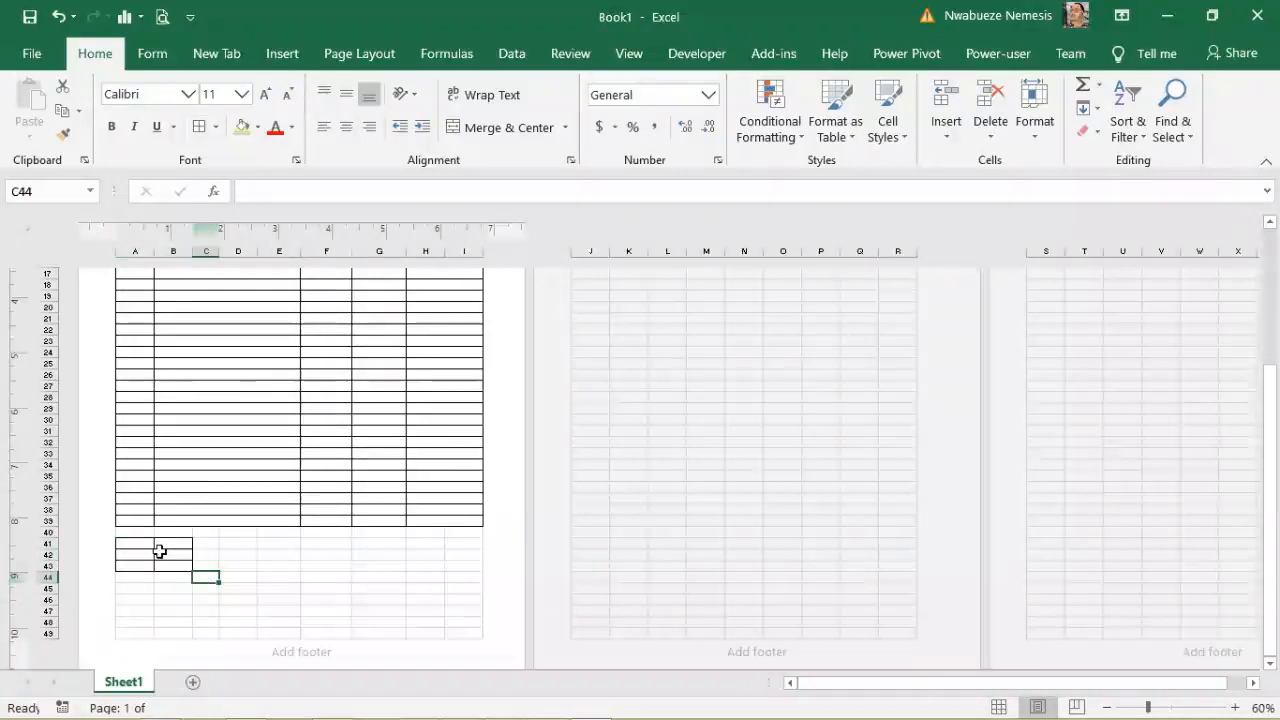
drag(140, 544, 176, 540)
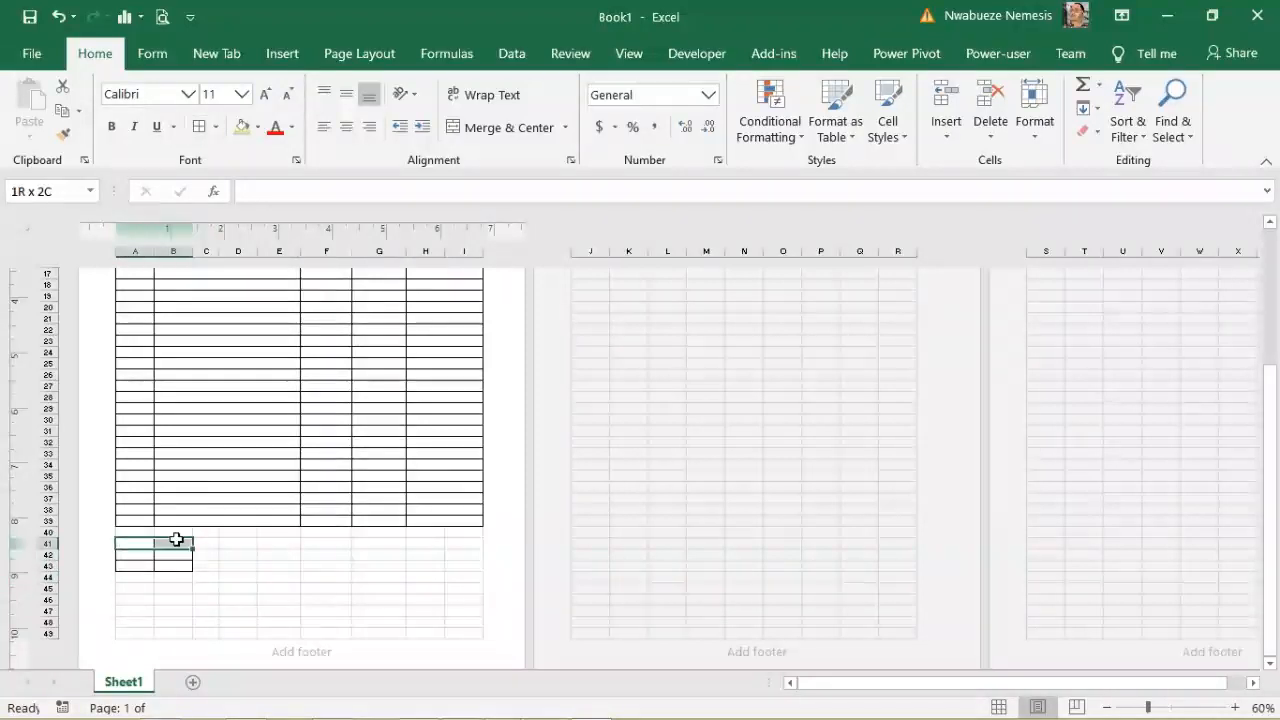
click(510, 130)
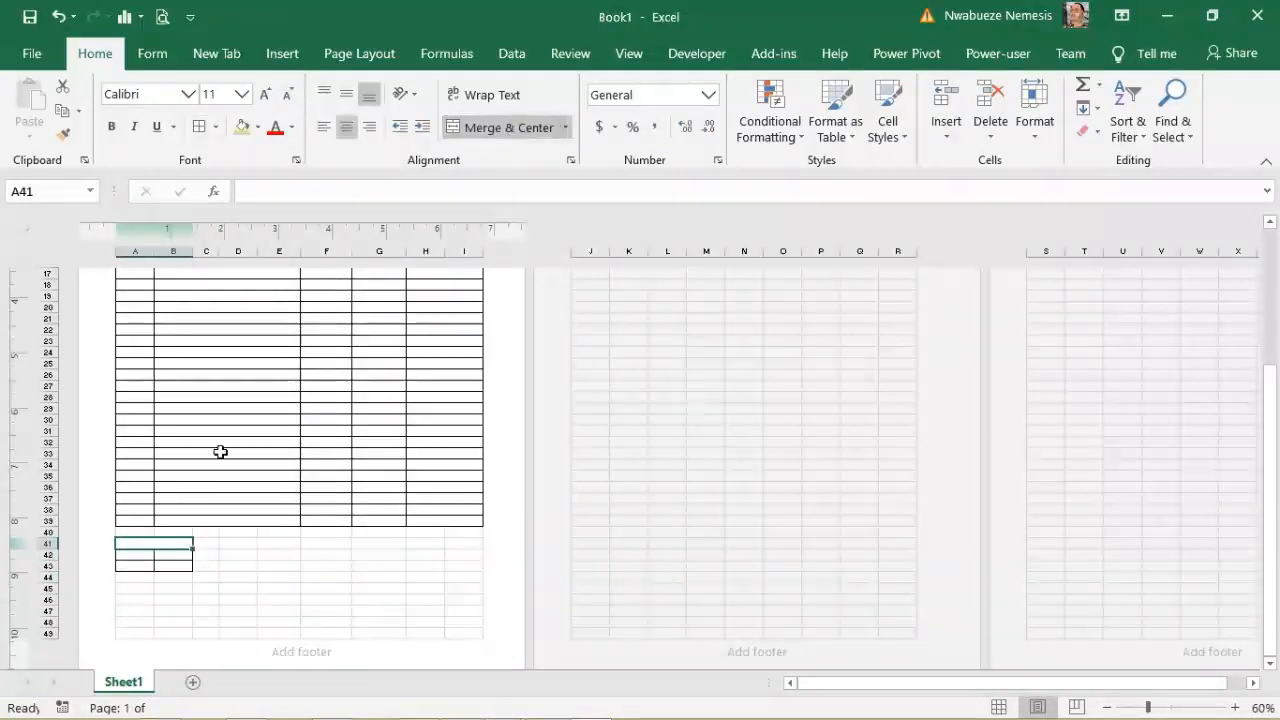
click(270, 194)
text(Tax)
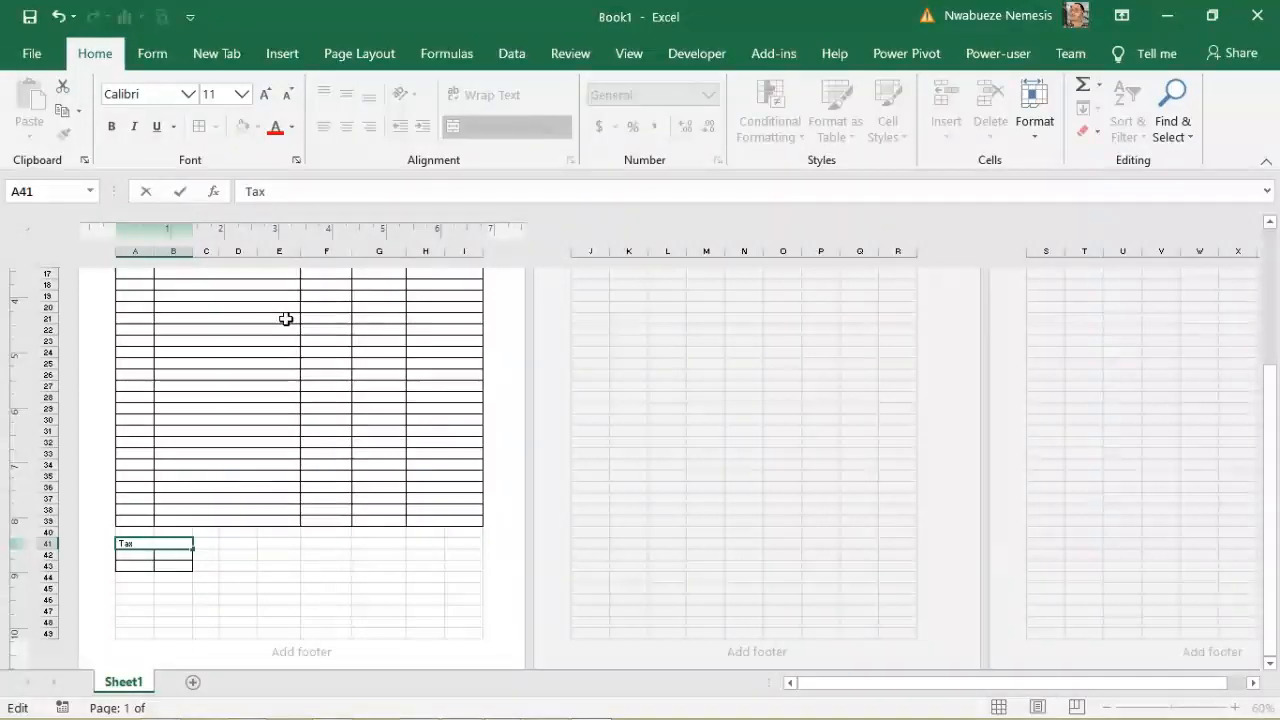
click(303, 494)
Step: Merge A42:B42, then border D41:E44 and undo that four-row box
drag(150, 556, 186, 553)
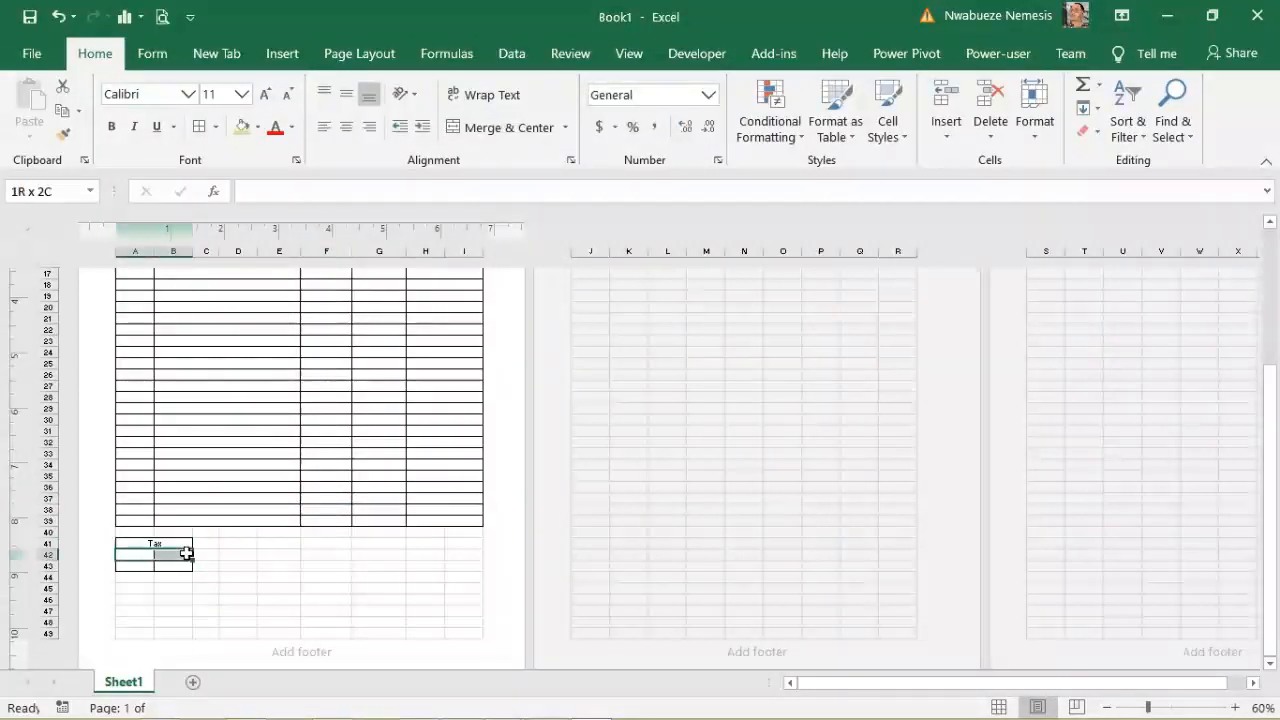
click(505, 128)
click(277, 630)
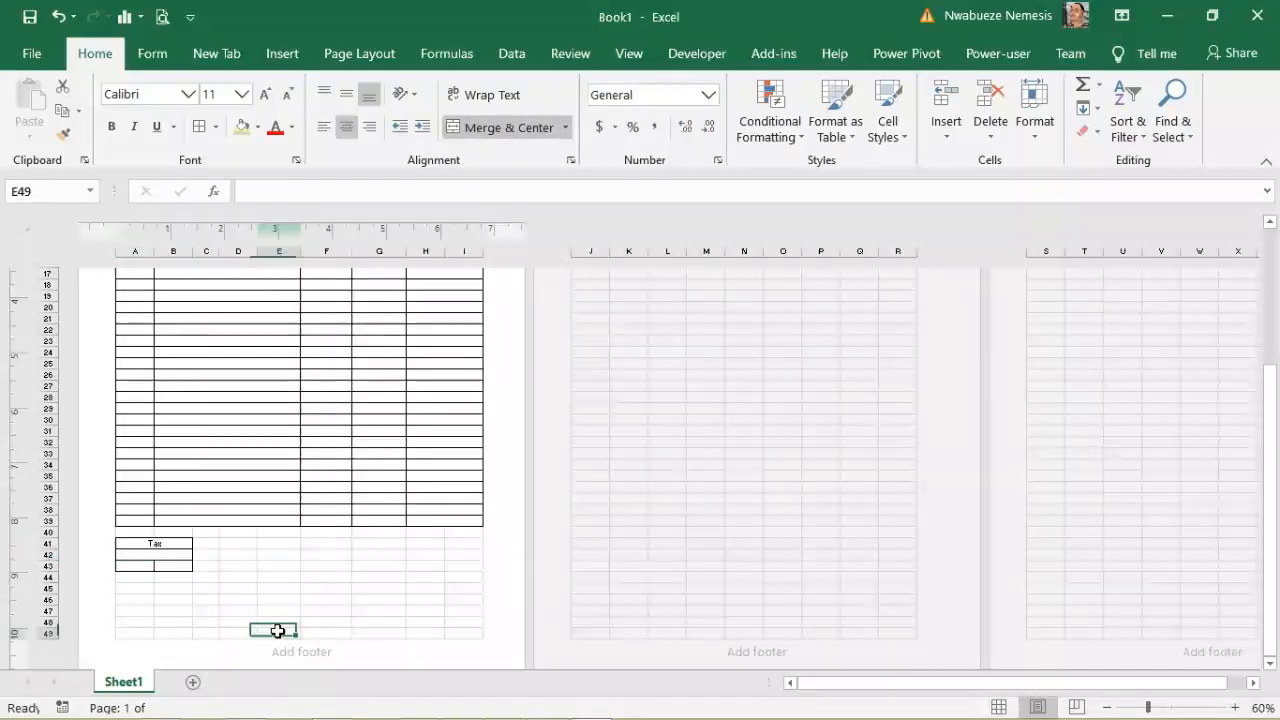
drag(234, 543, 280, 566)
click(331, 600)
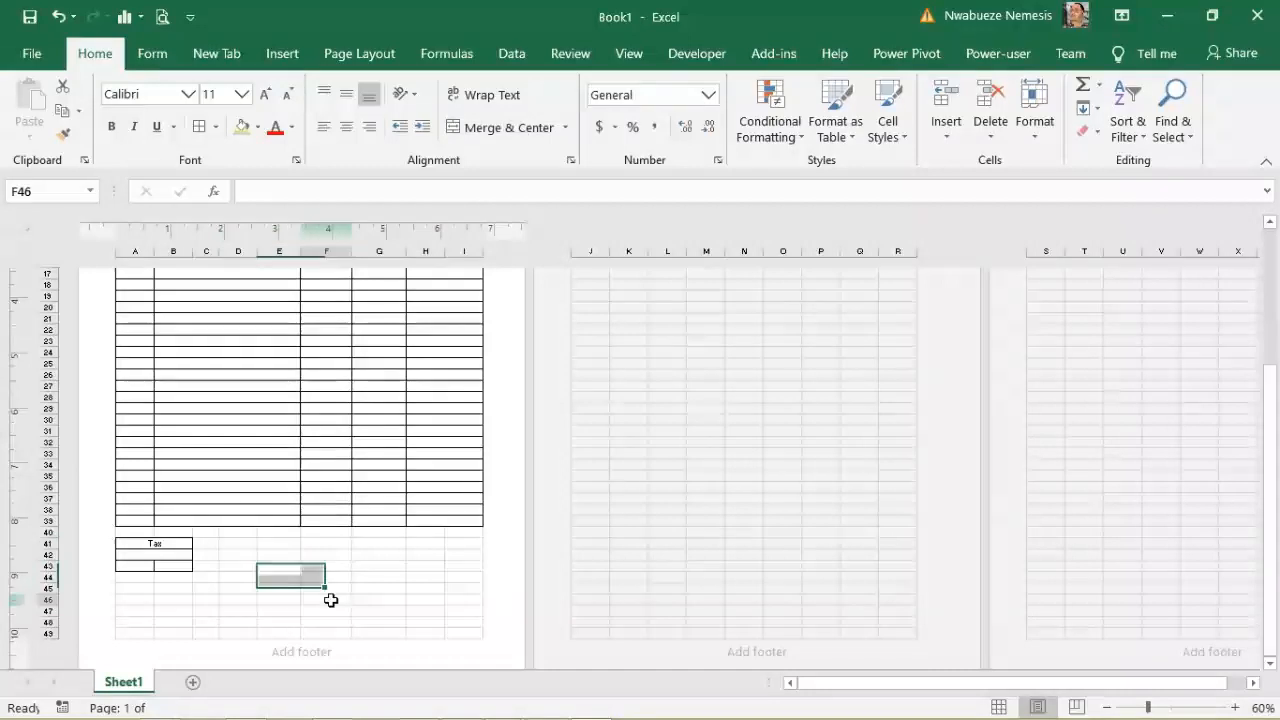
drag(230, 541, 279, 575)
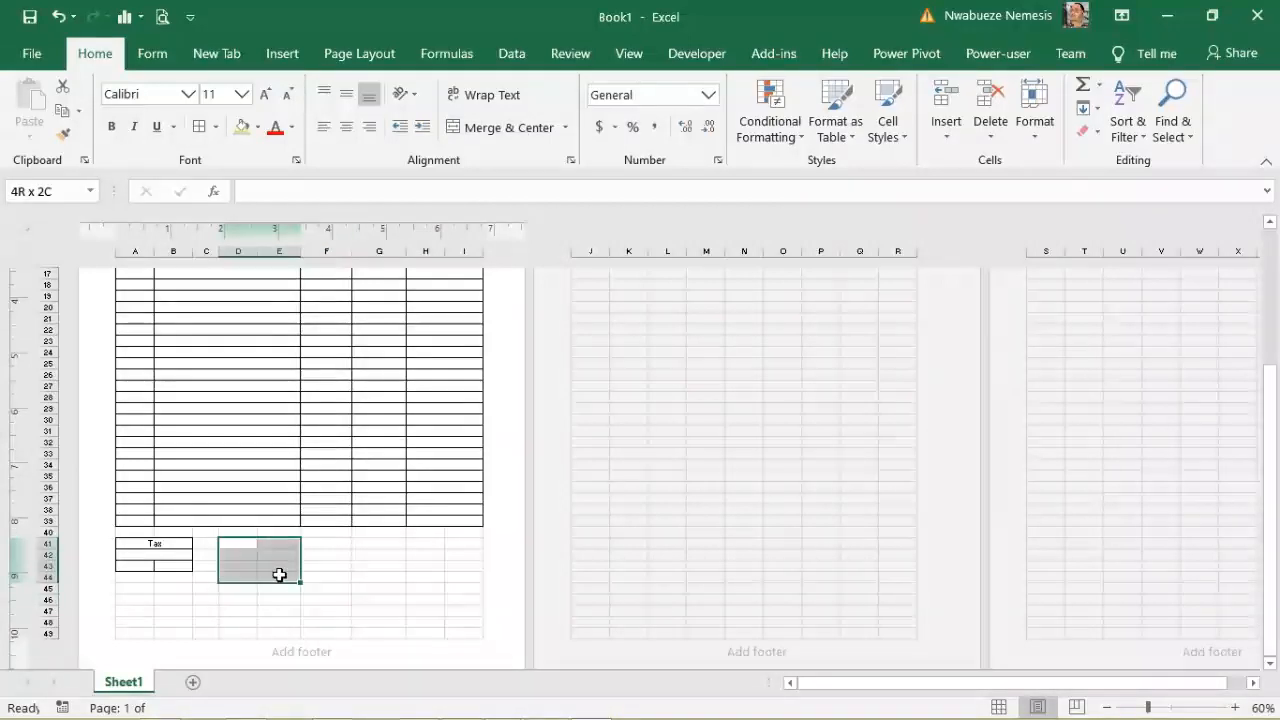
click(200, 127)
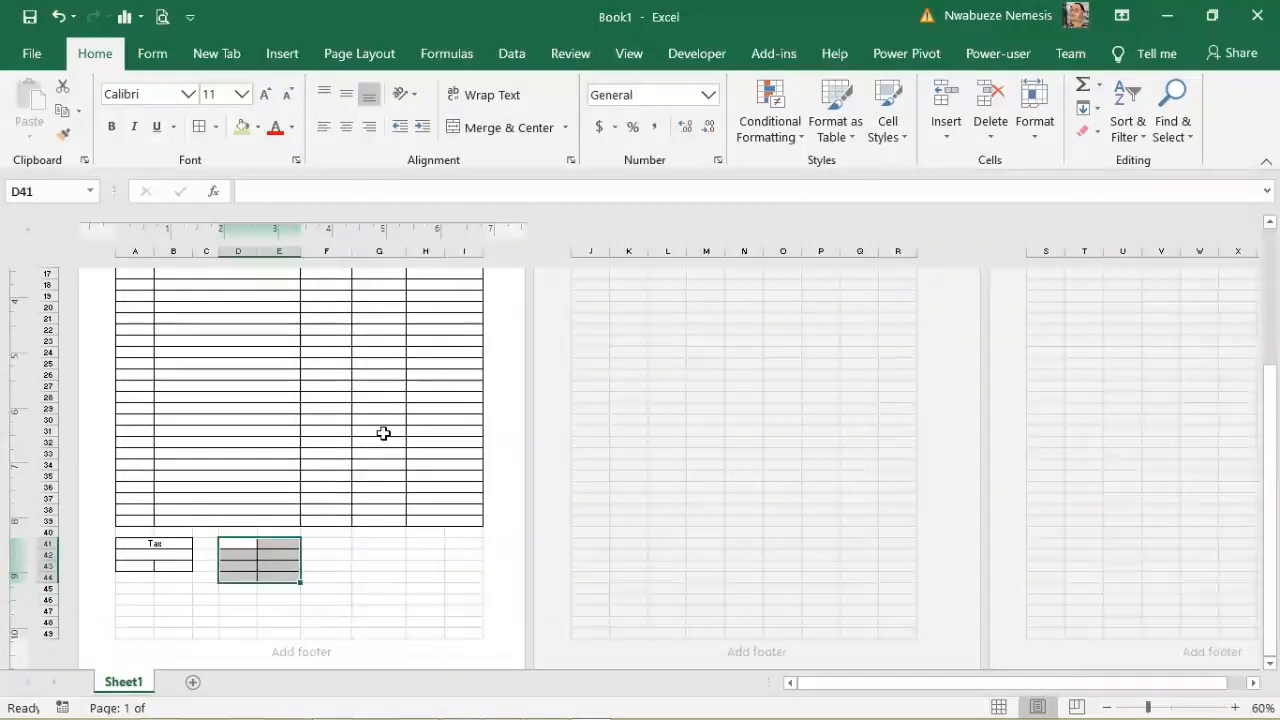
click(331, 600)
text(z)
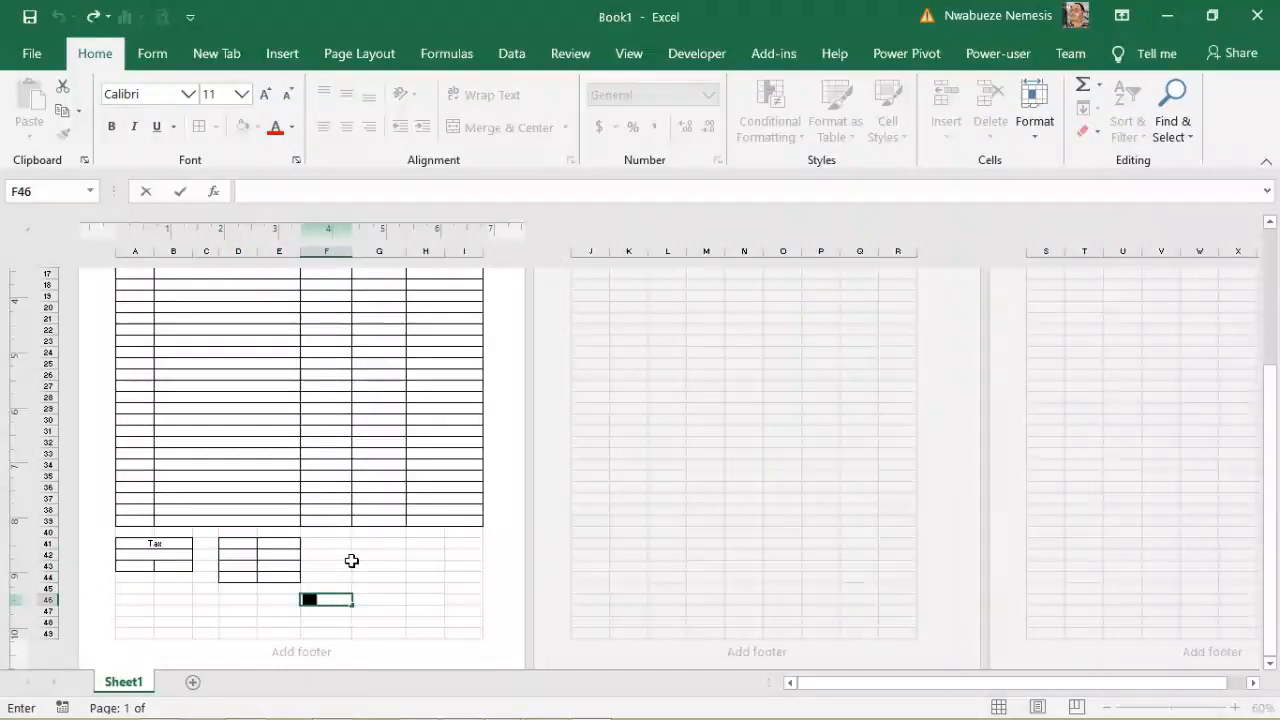
key(Escape)
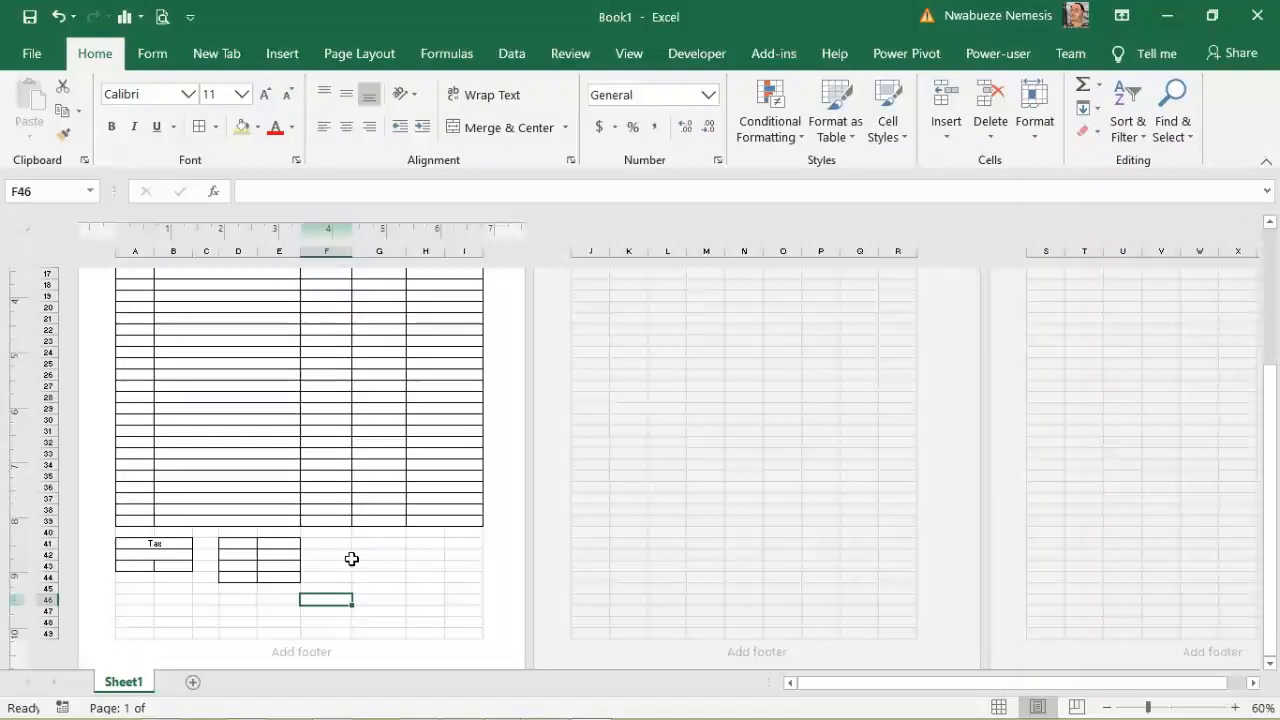
key(ctrl+z)
Step: Border D41:E43 and add a merged 'Discount' heading across D41:E41
click(247, 547)
drag(237, 540, 280, 543)
click(200, 127)
click(285, 610)
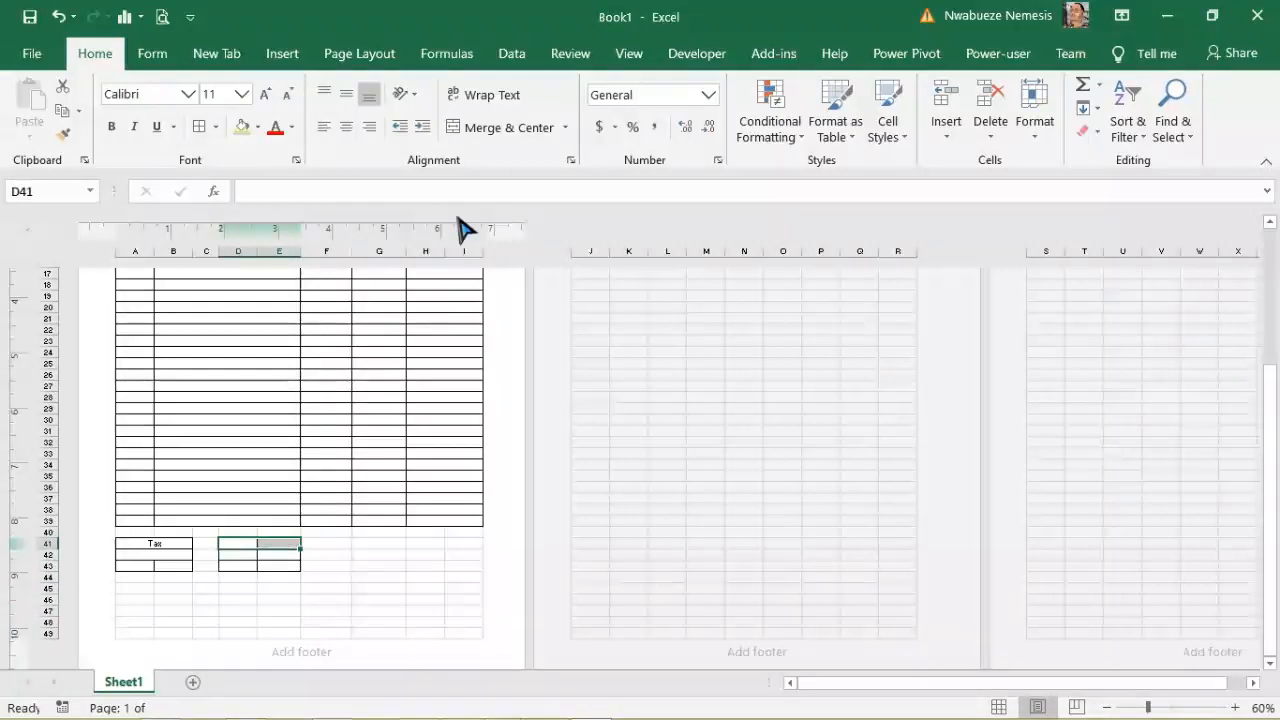
click(503, 127)
click(284, 190)
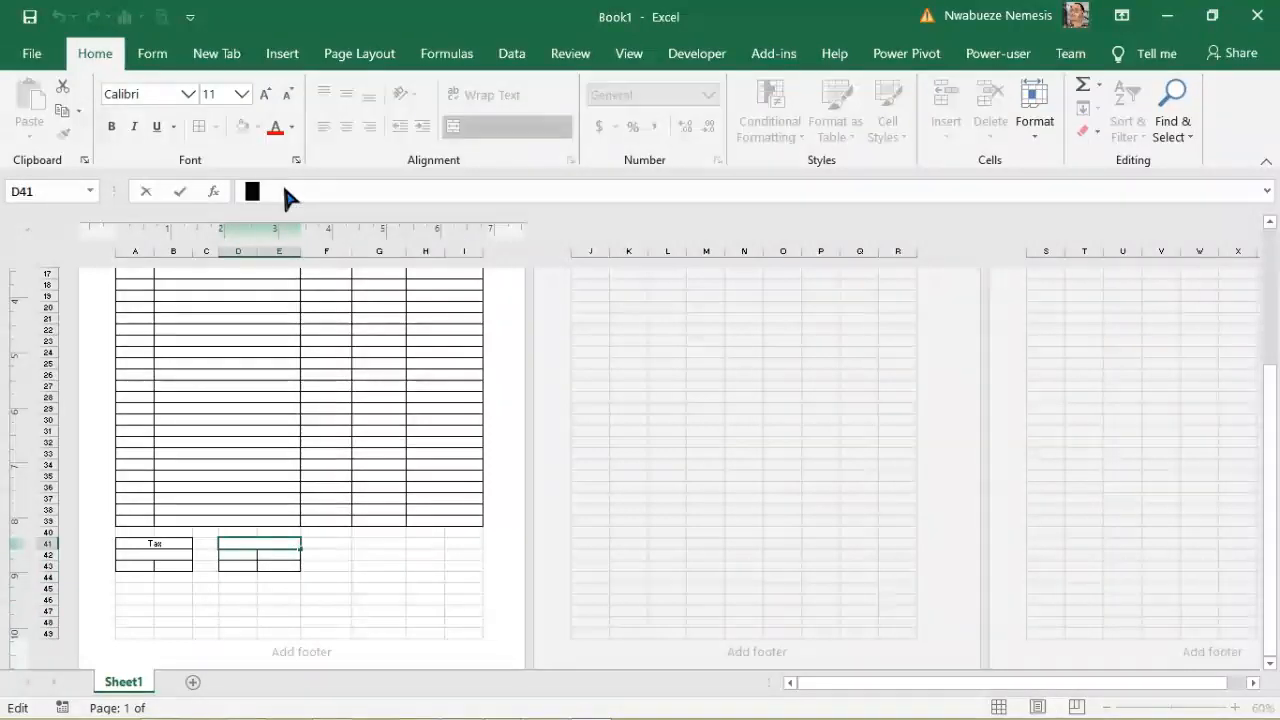
text(Discuo)
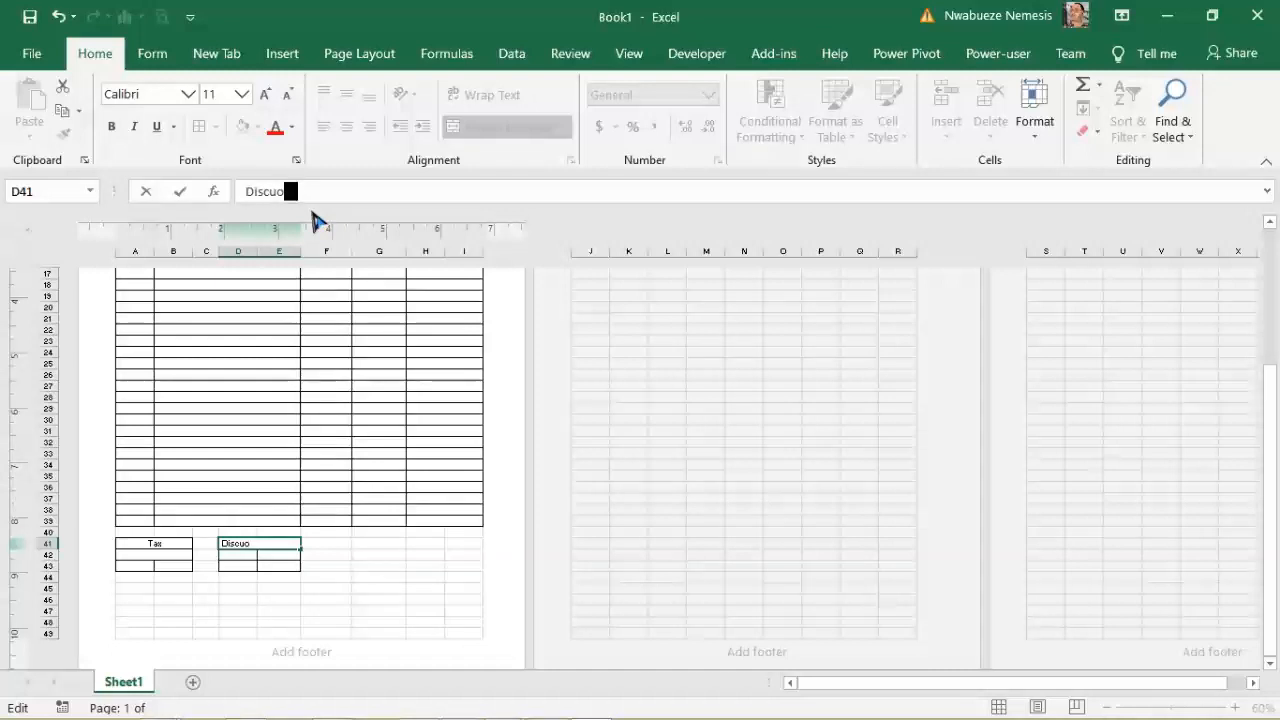
key(BackSpace)
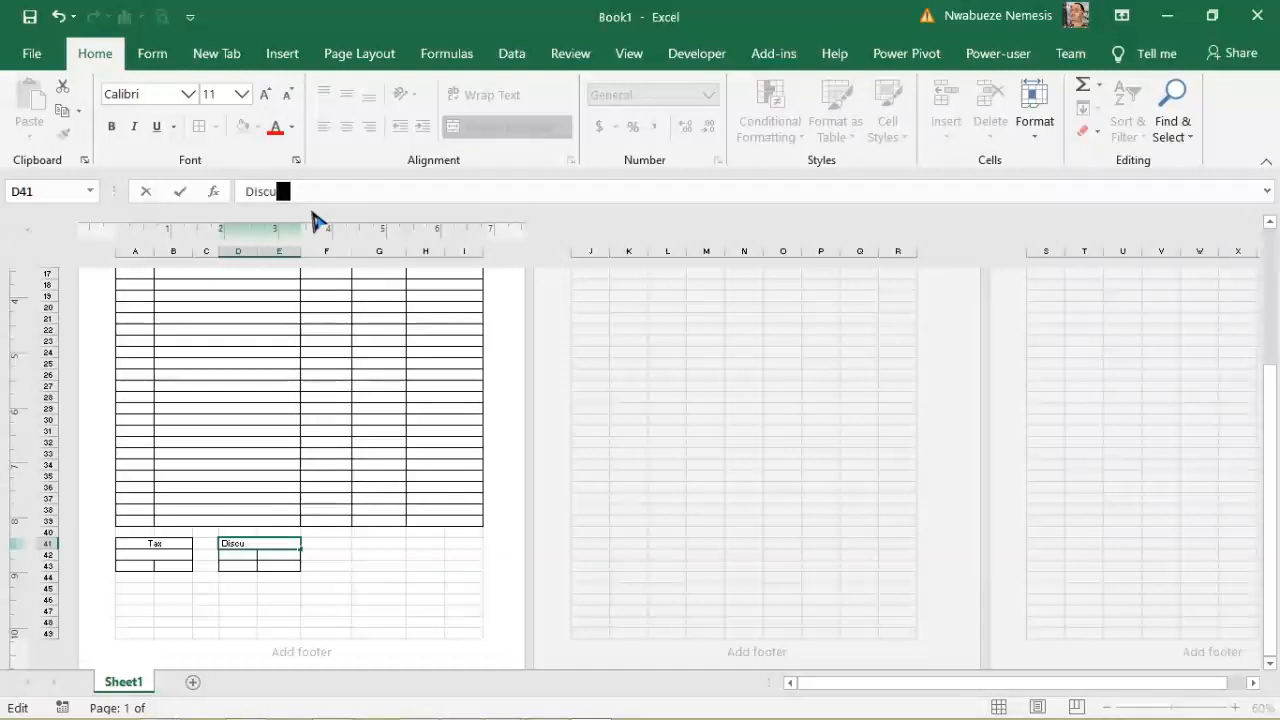
text(oun)
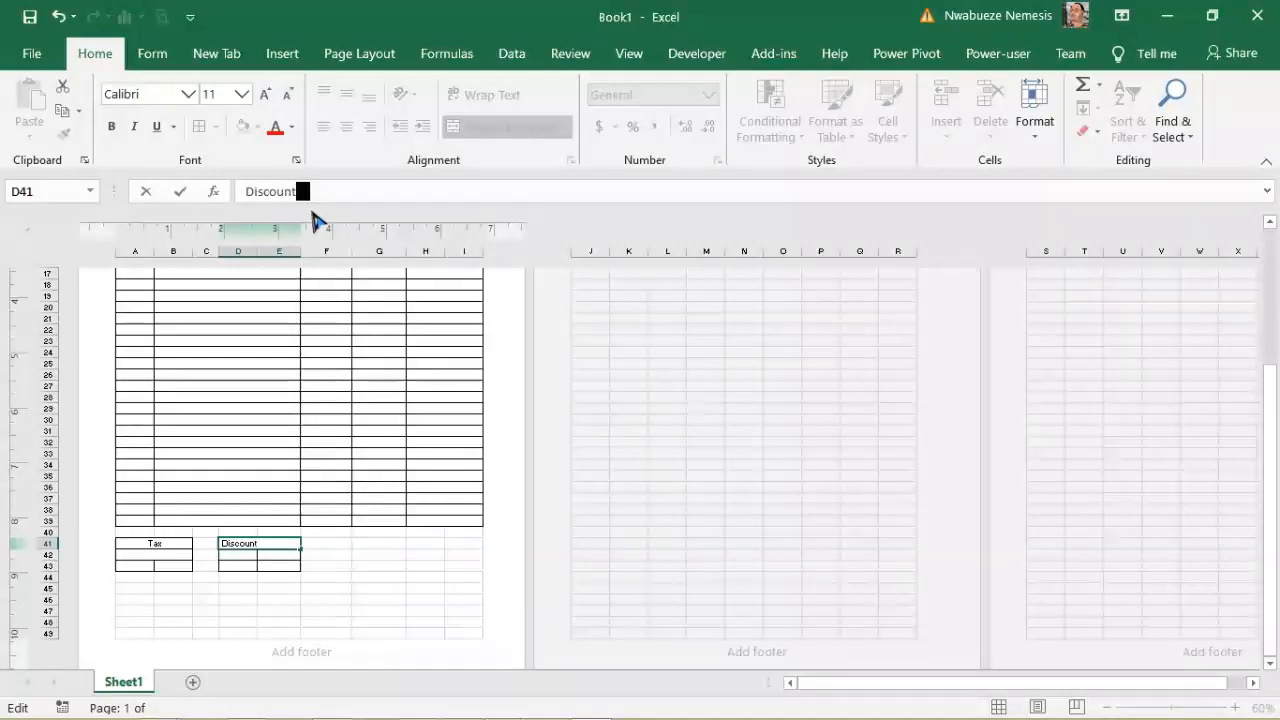
text(t)
click(330, 621)
Step: Merge D42:E42, D43:E43 and A43:B43 into single cells
mouse_move(251, 554)
mouse_down()
mouse_move(280, 557)
mouse_move(271, 563)
mouse_up()
click(492, 128)
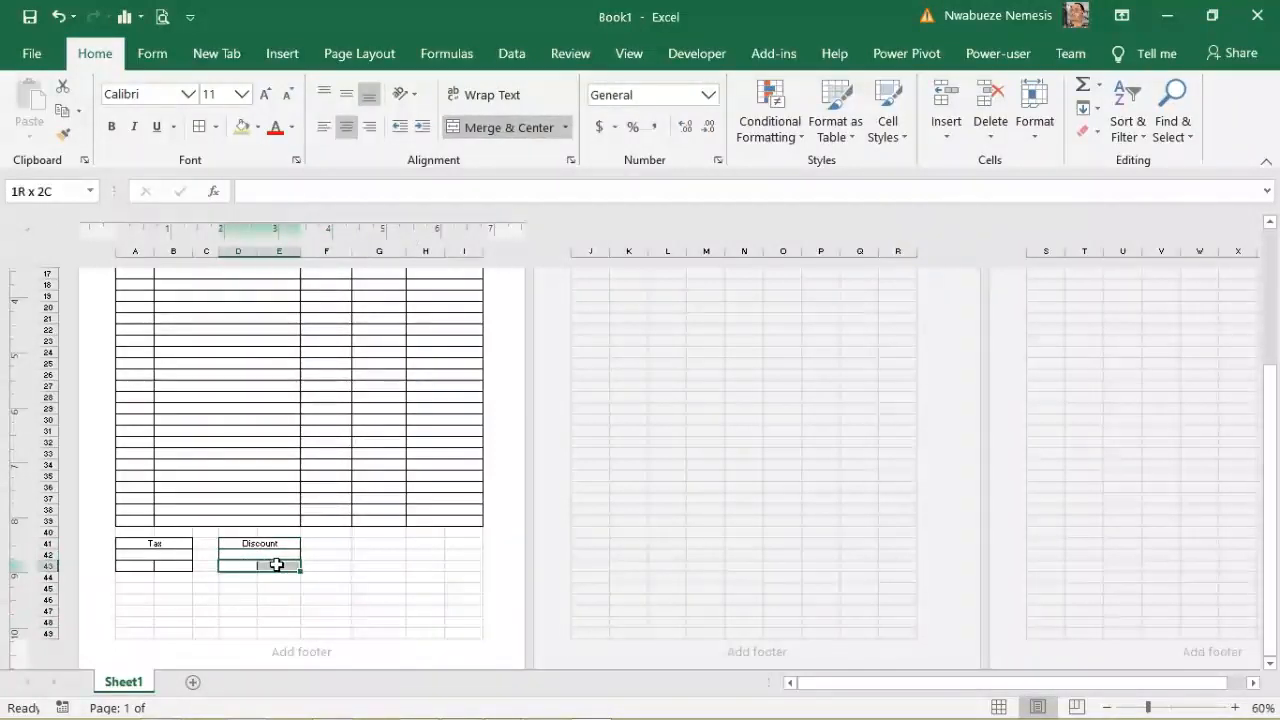
click(513, 130)
drag(145, 566, 163, 568)
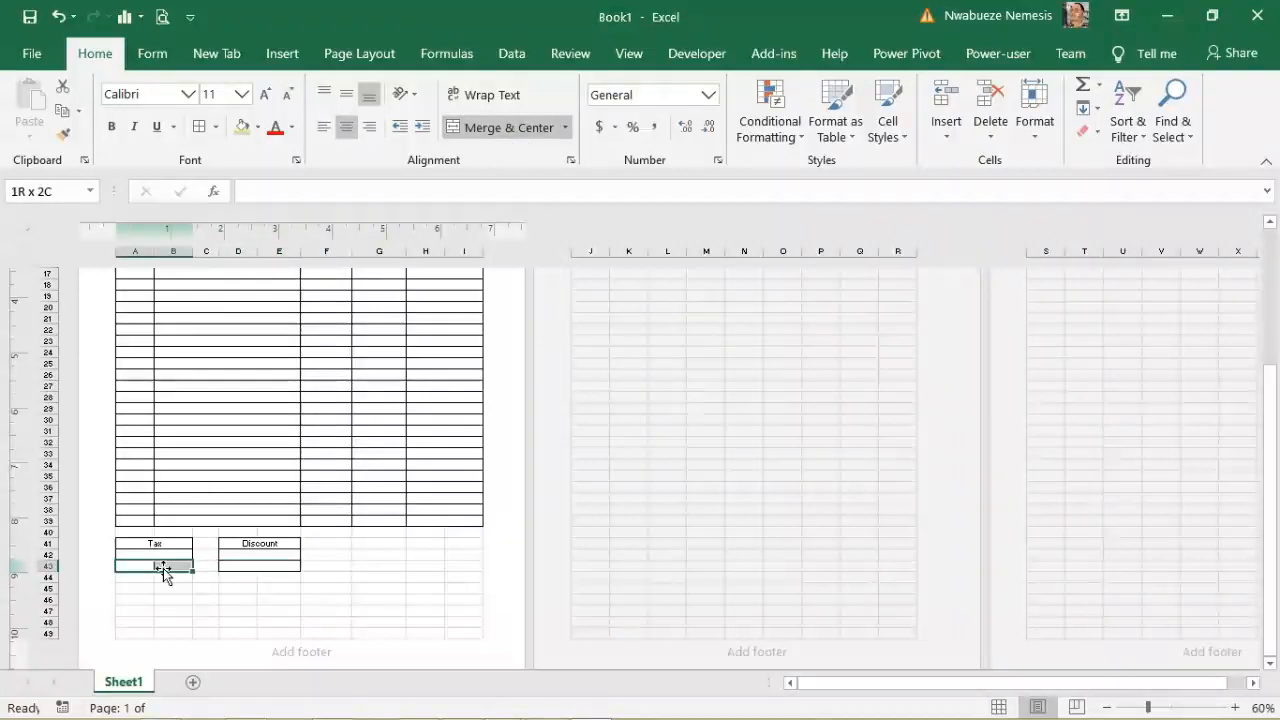
click(513, 130)
click(380, 590)
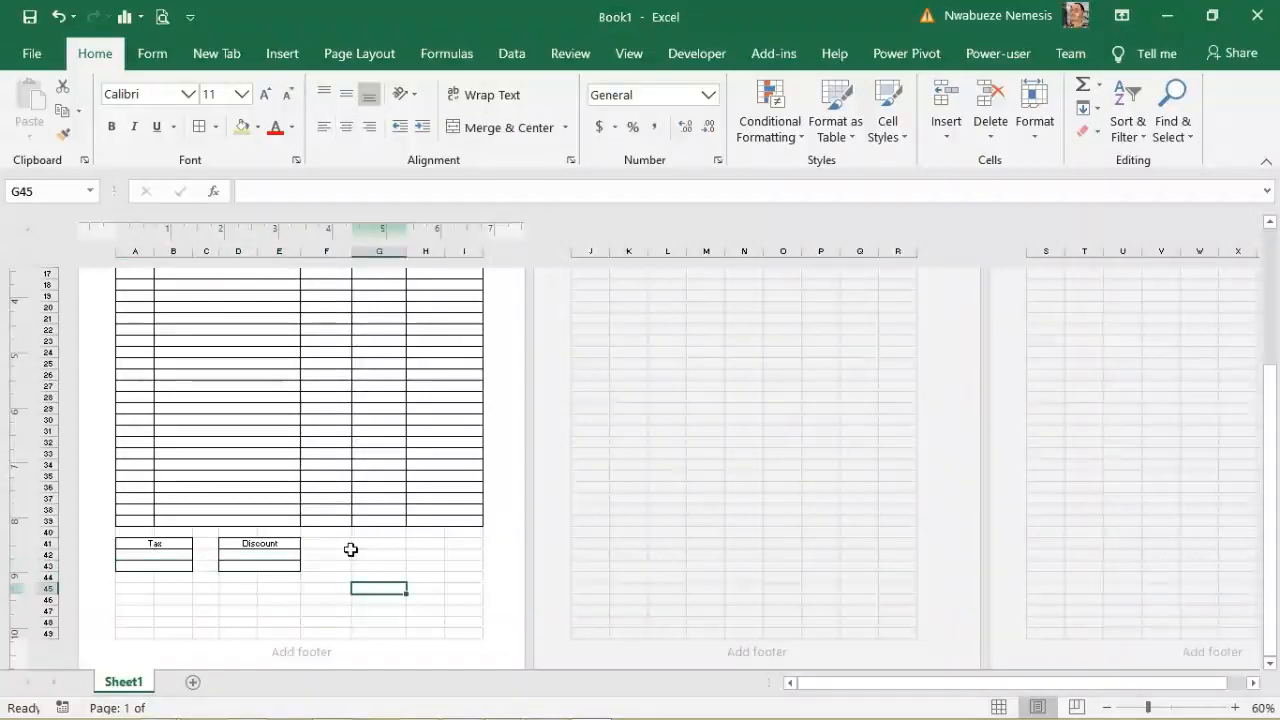
Step: Border G41:I43, merge the row 41 value cells, and label G41 'Subtotal'
drag(352, 541, 463, 567)
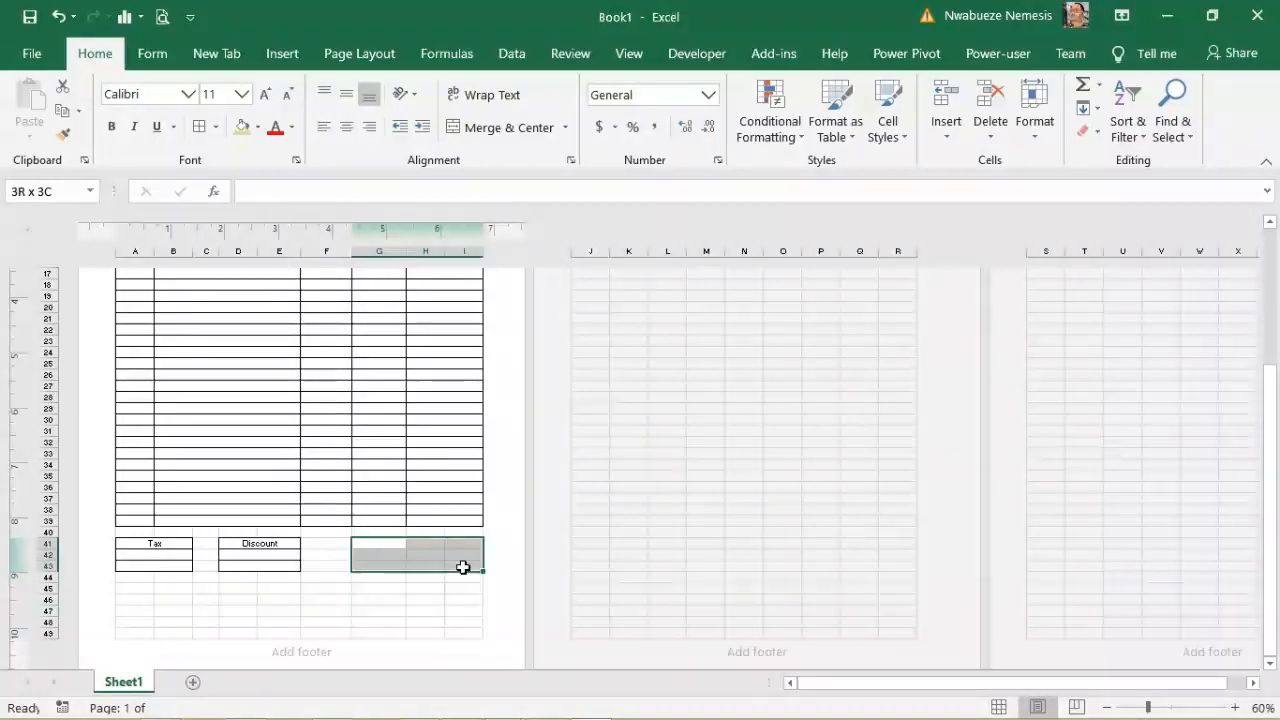
click(199, 127)
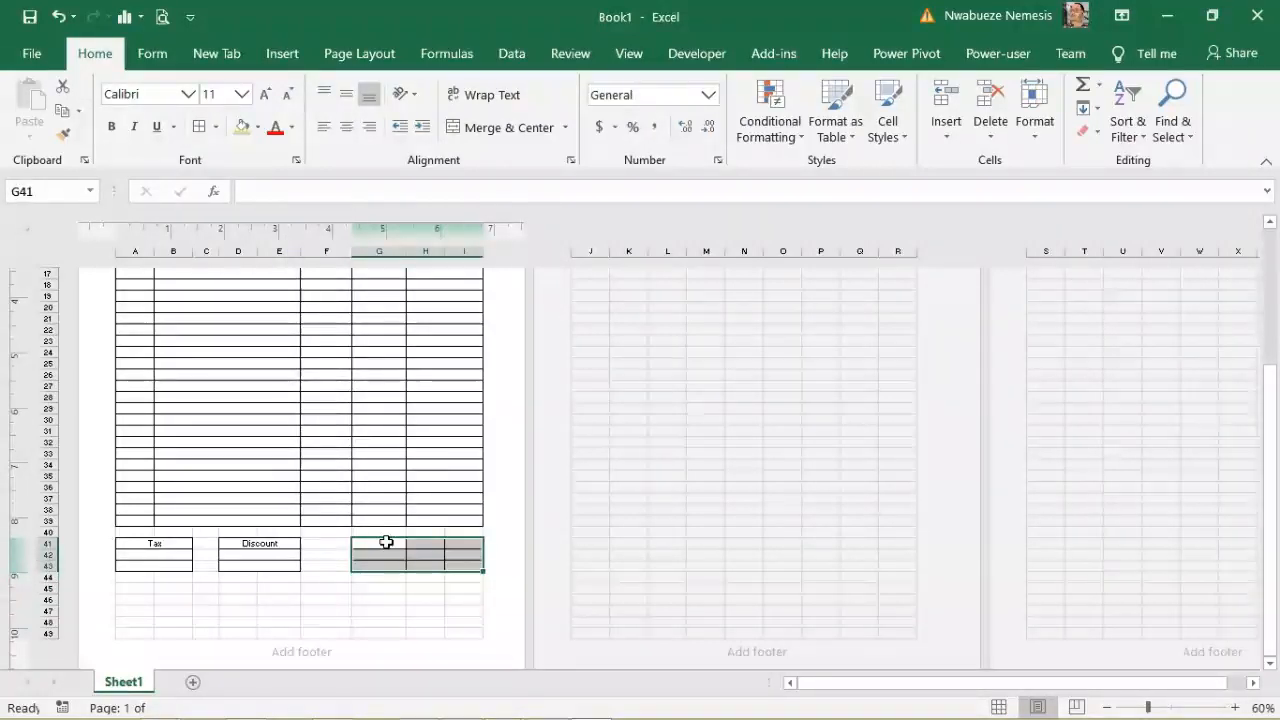
click(379, 599)
drag(386, 540, 455, 543)
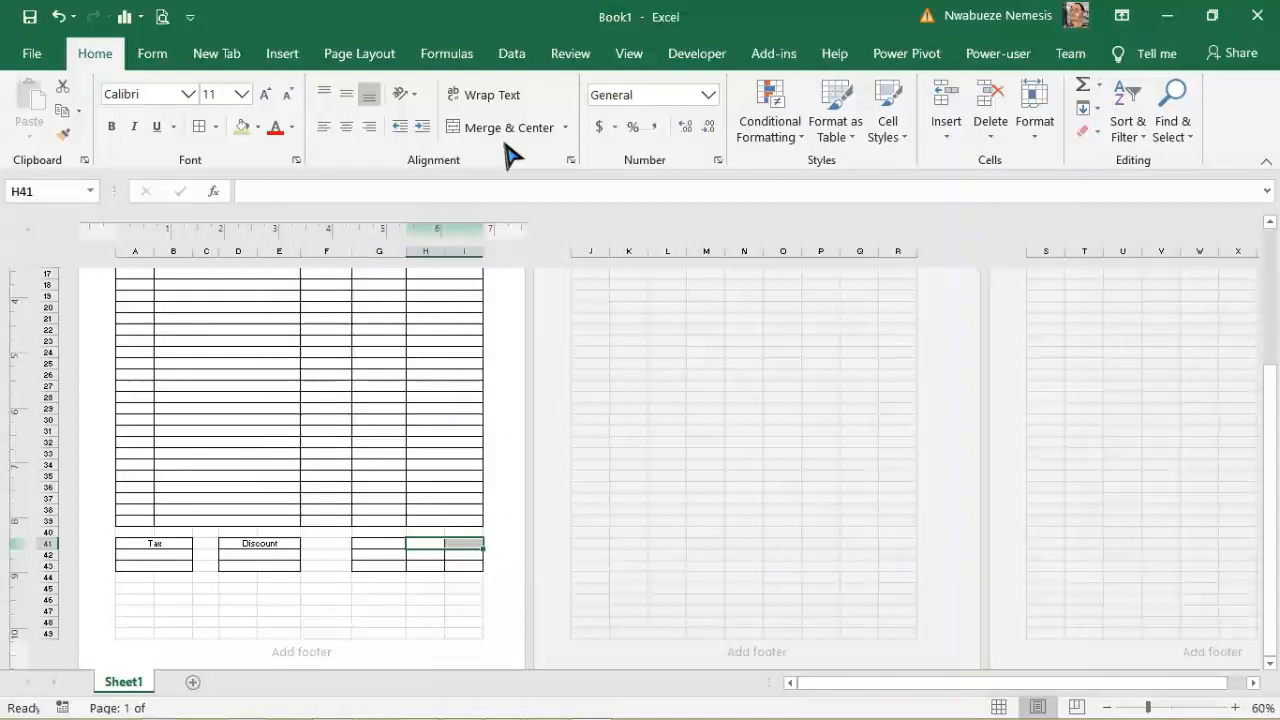
click(505, 130)
click(375, 563)
click(387, 545)
text(Sub)
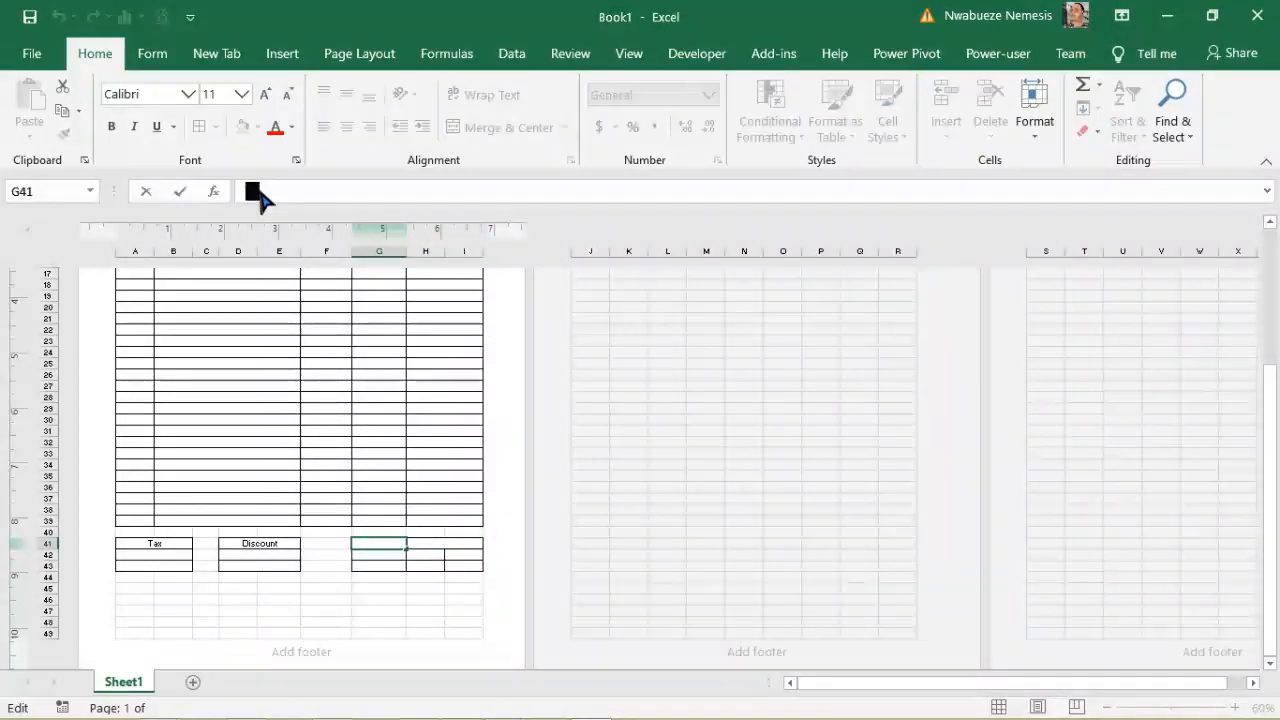
text(total)
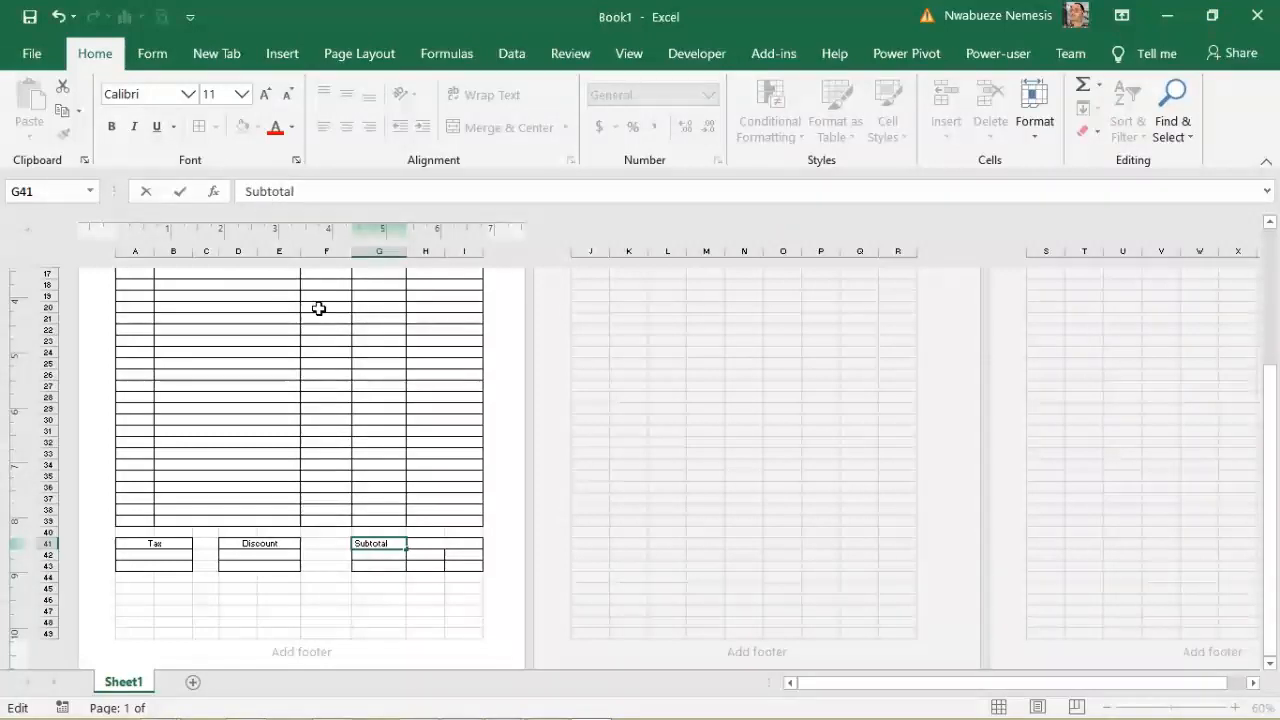
click(380, 575)
Step: Label G42 'Total' and merge H42:I42 and H43:I43 into value cells
click(375, 555)
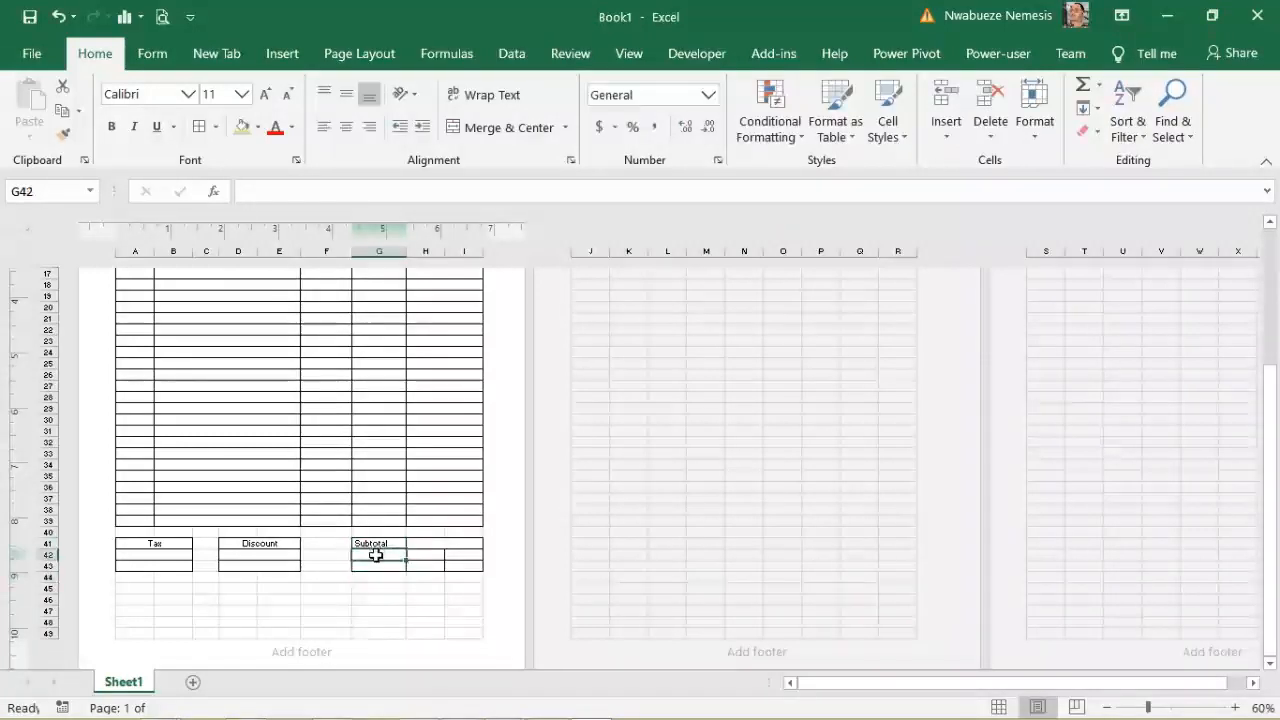
click(262, 190)
text(To)
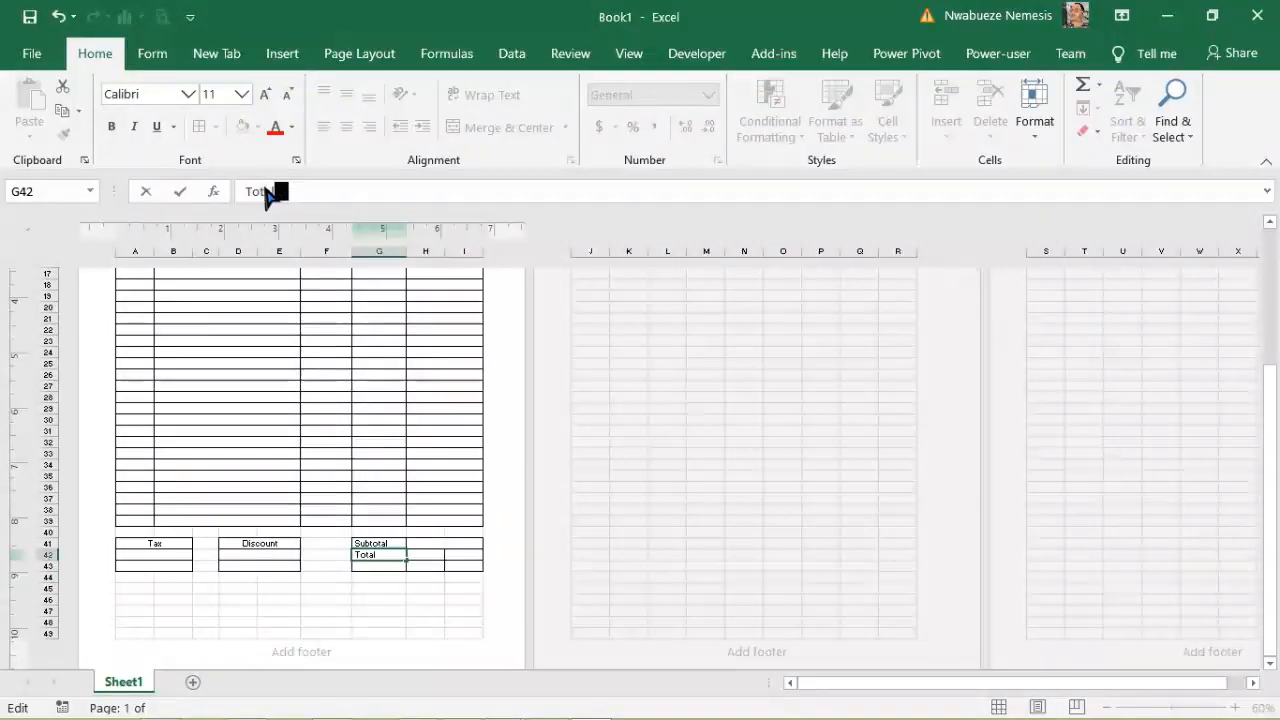
text(tal)
click(425, 578)
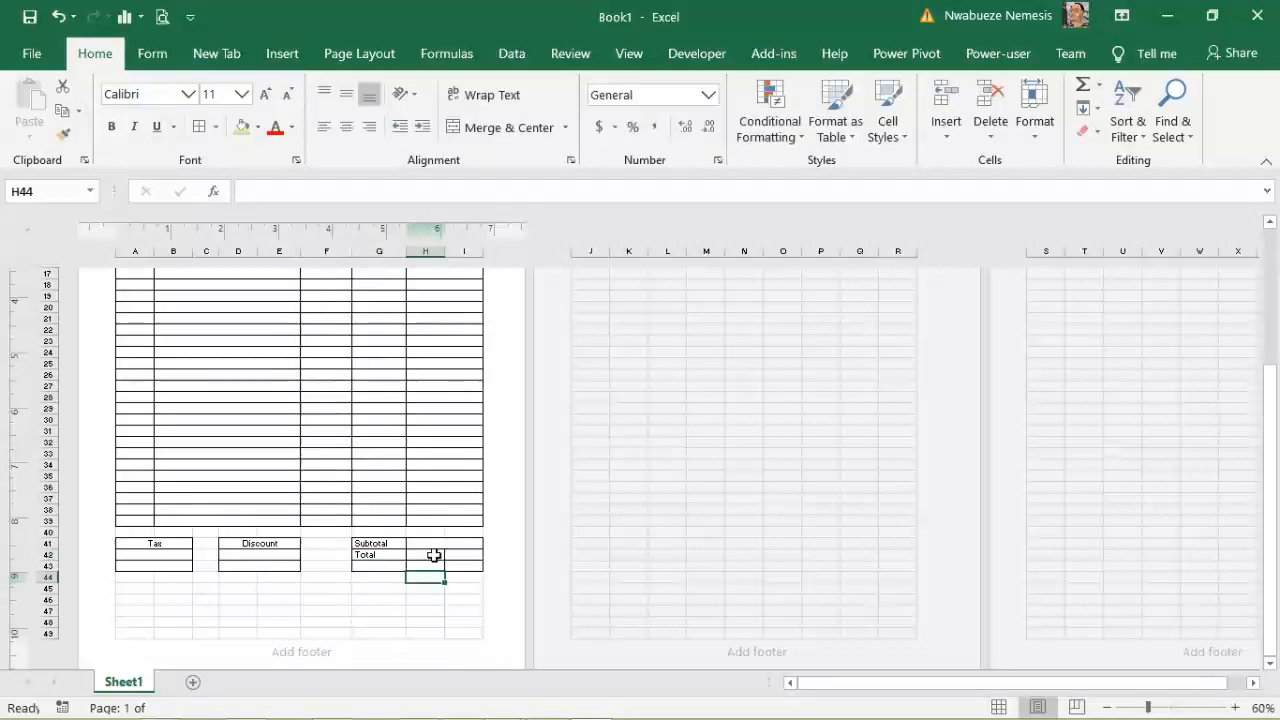
drag(438, 558, 464, 566)
click(508, 127)
click(490, 128)
click(381, 558)
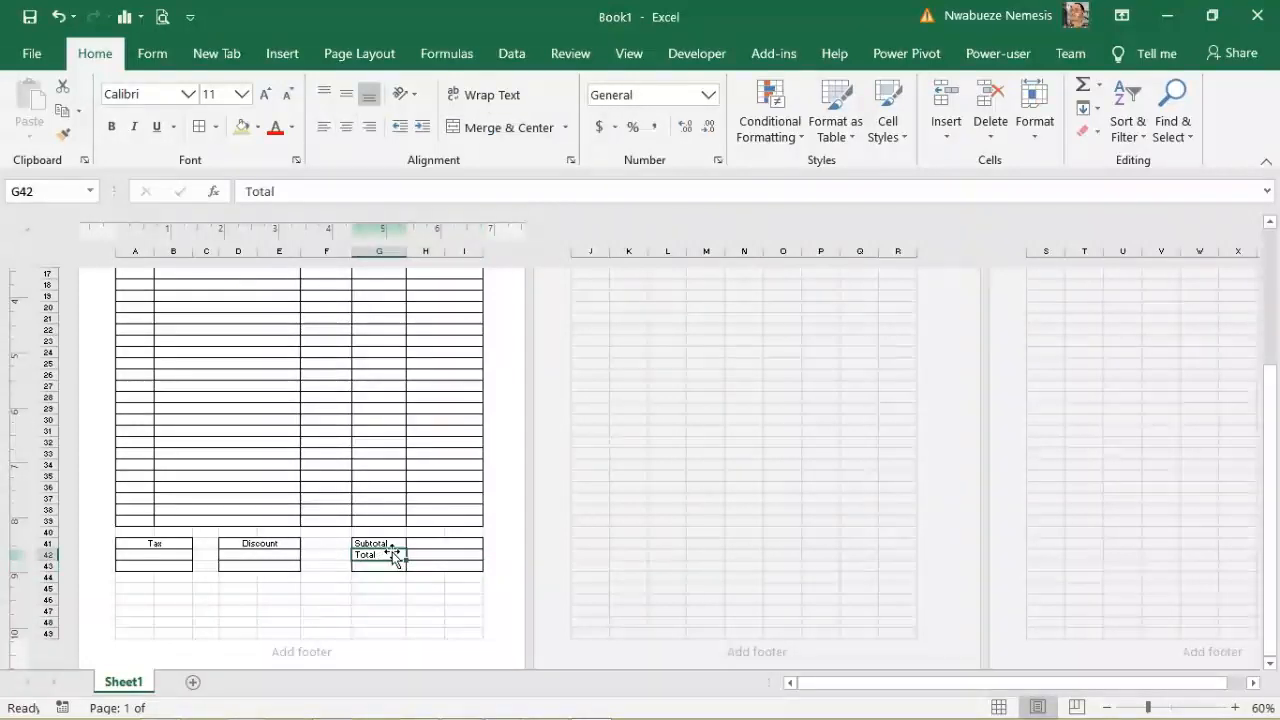
click(436, 557)
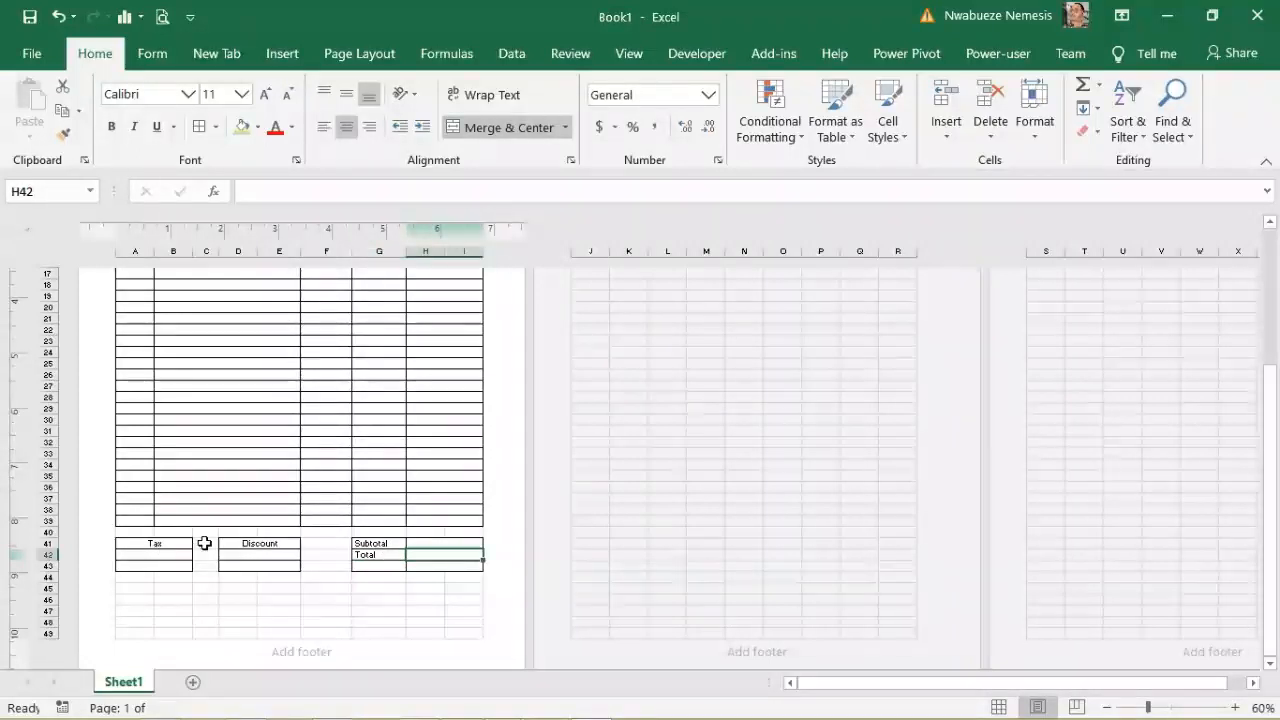
click(423, 540)
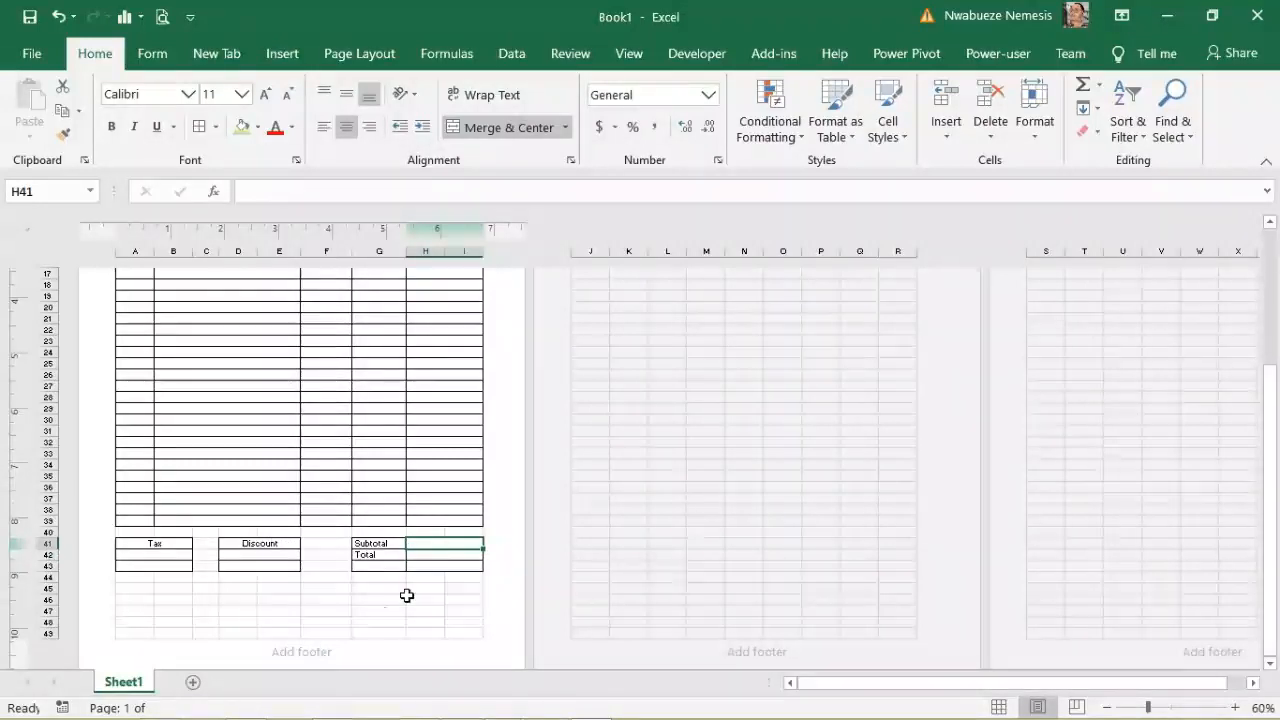
drag(367, 624, 466, 632)
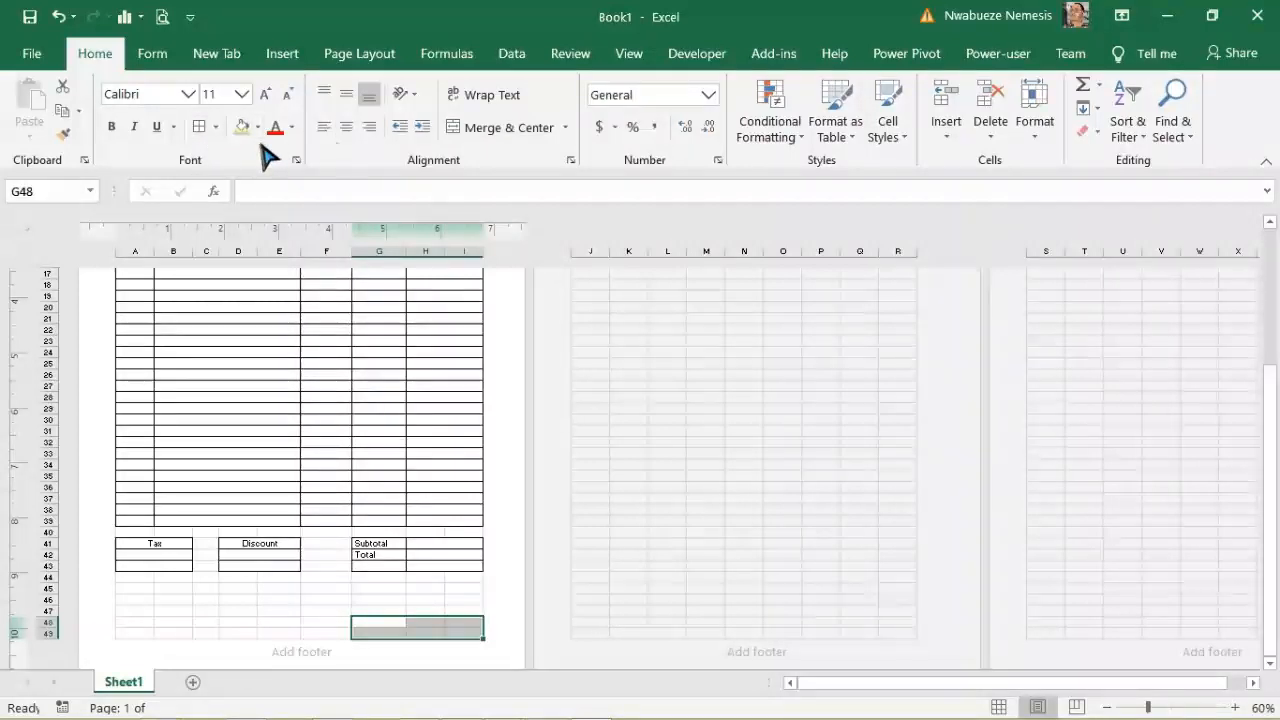
Step: Merge G48:I49 and give it a thick bottom border as the signature line
click(505, 127)
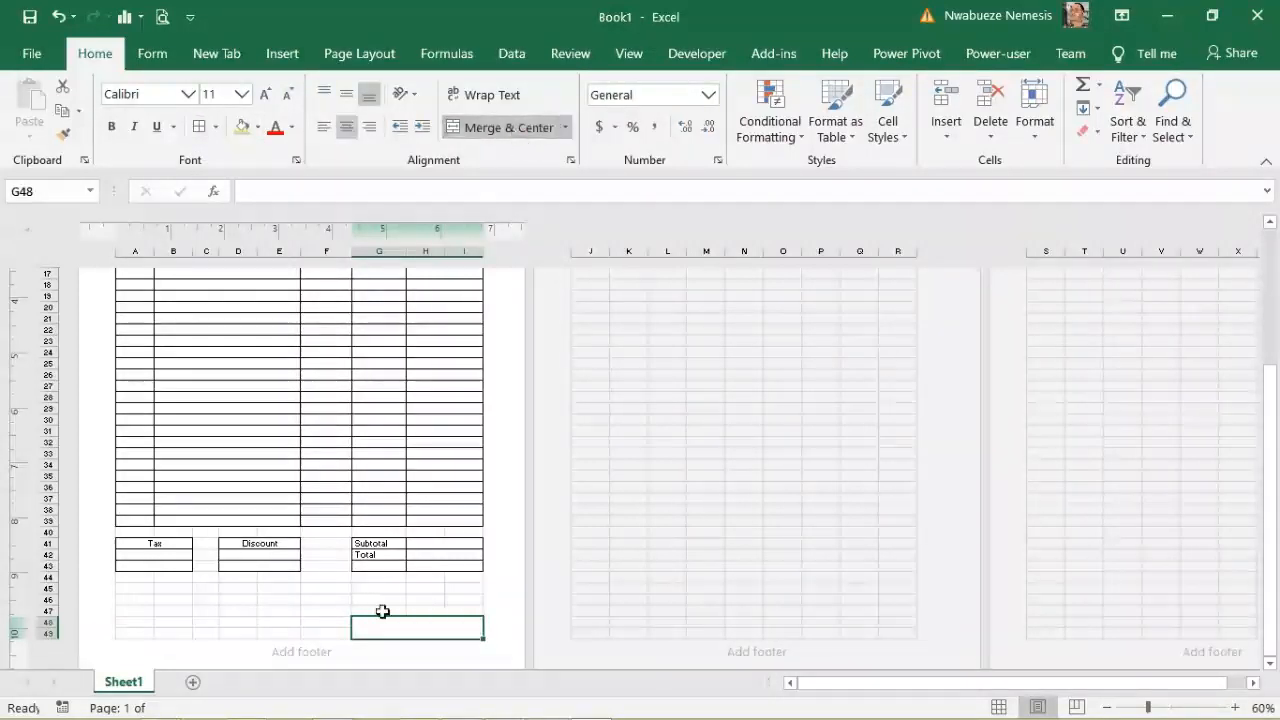
click(215, 127)
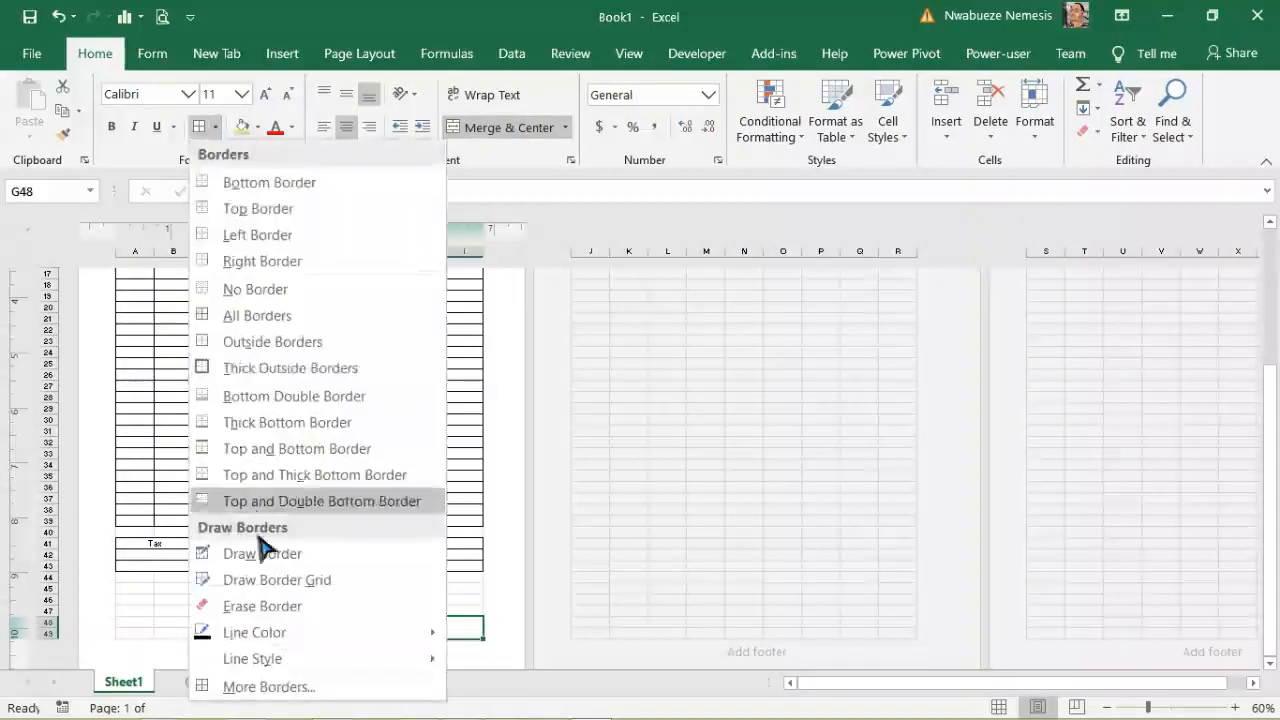
click(271, 424)
click(428, 590)
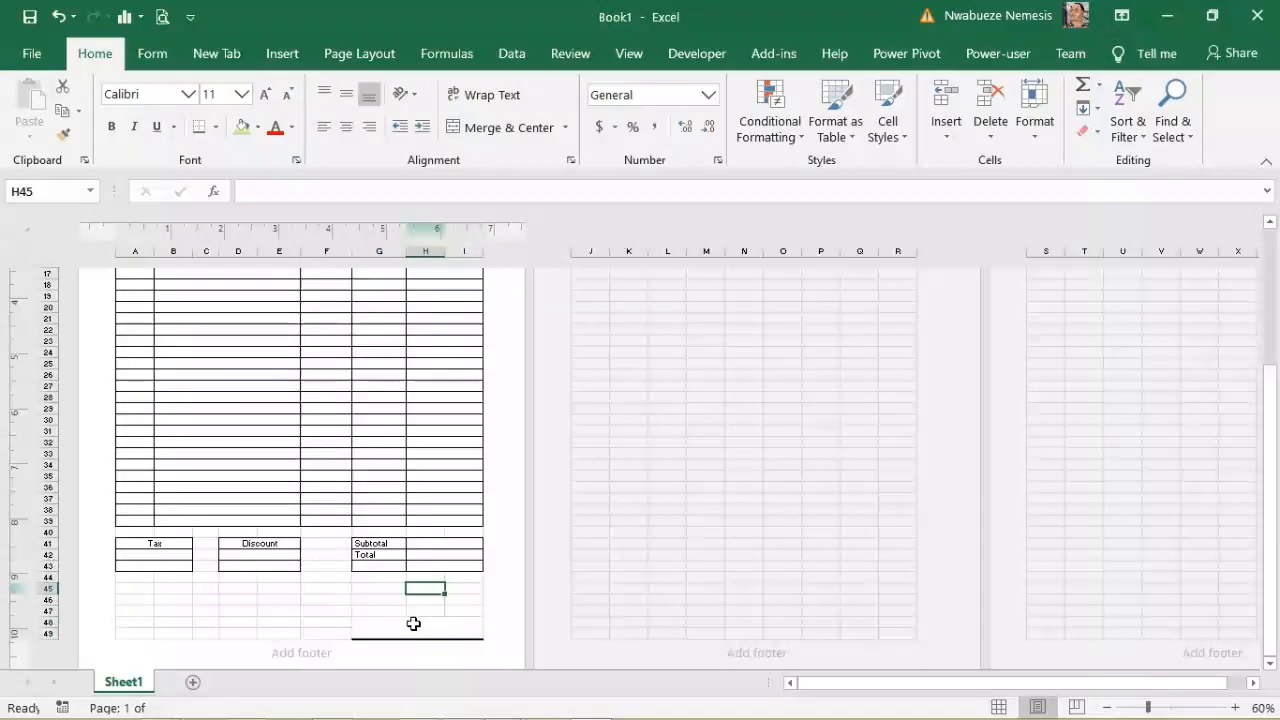
click(332, 635)
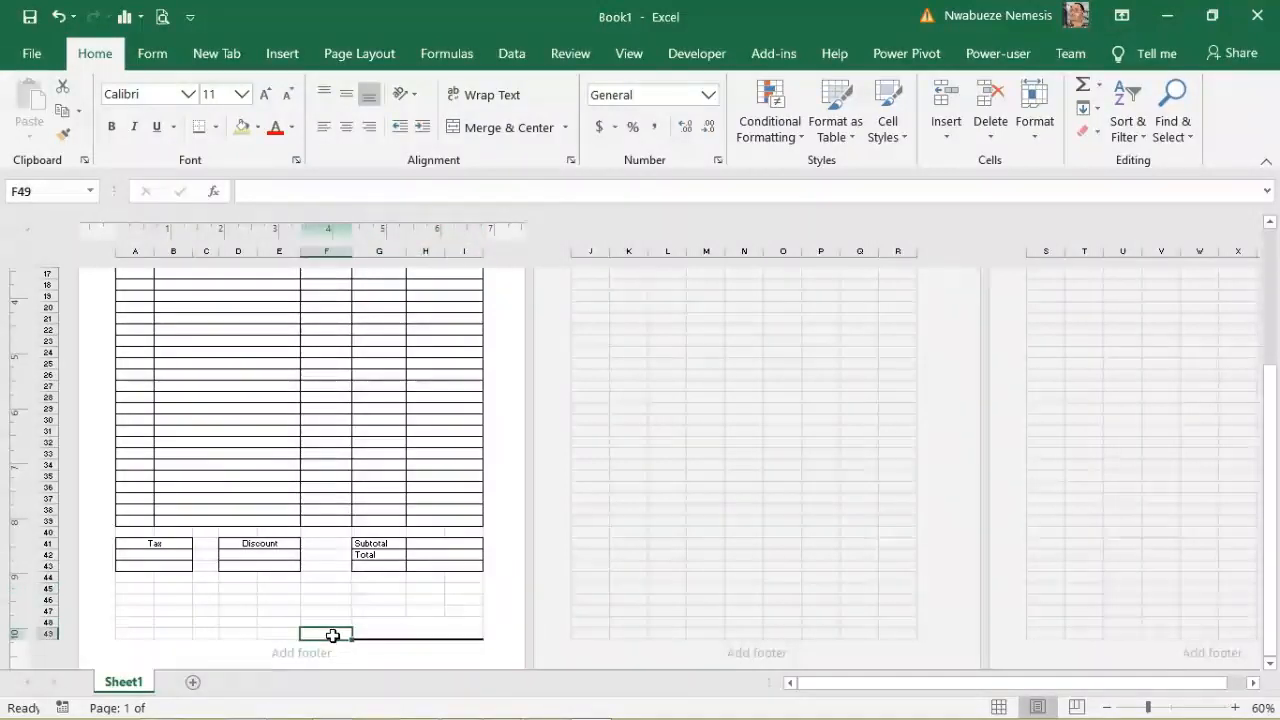
Step: Merge G47:I47 and enter the caption 'Signature and date'
click(402, 609)
drag(388, 609, 449, 608)
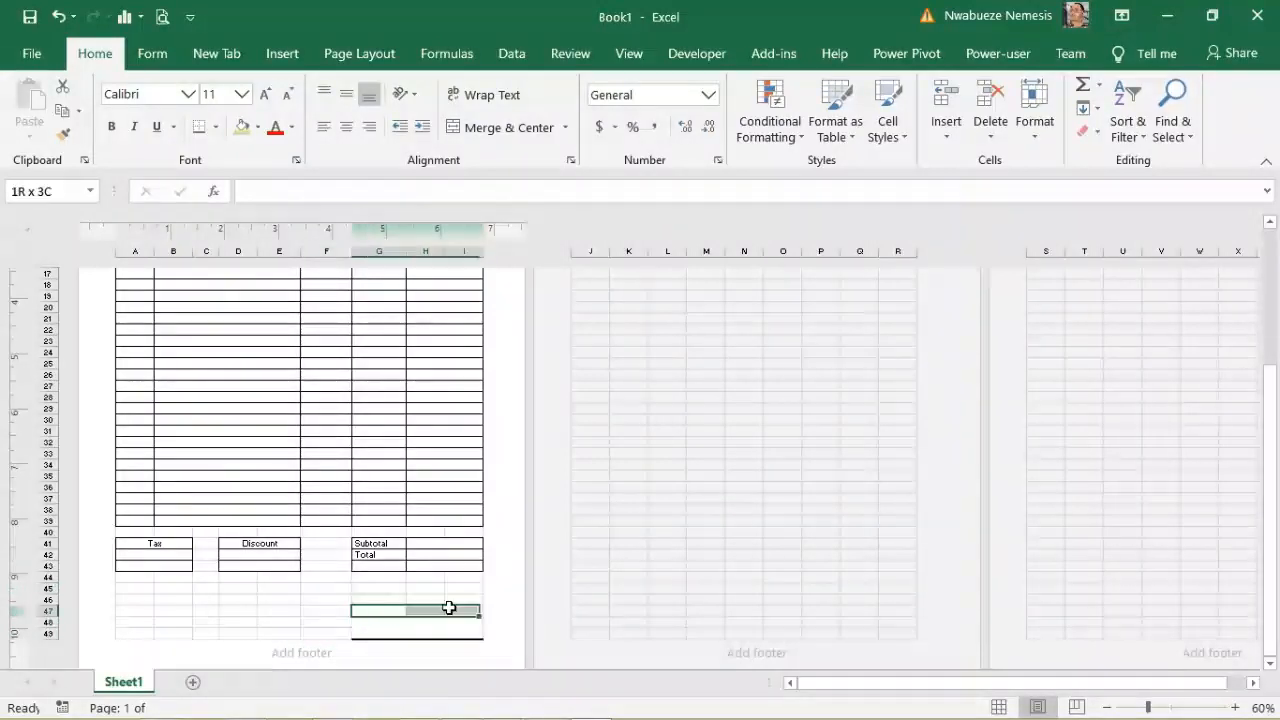
click(502, 129)
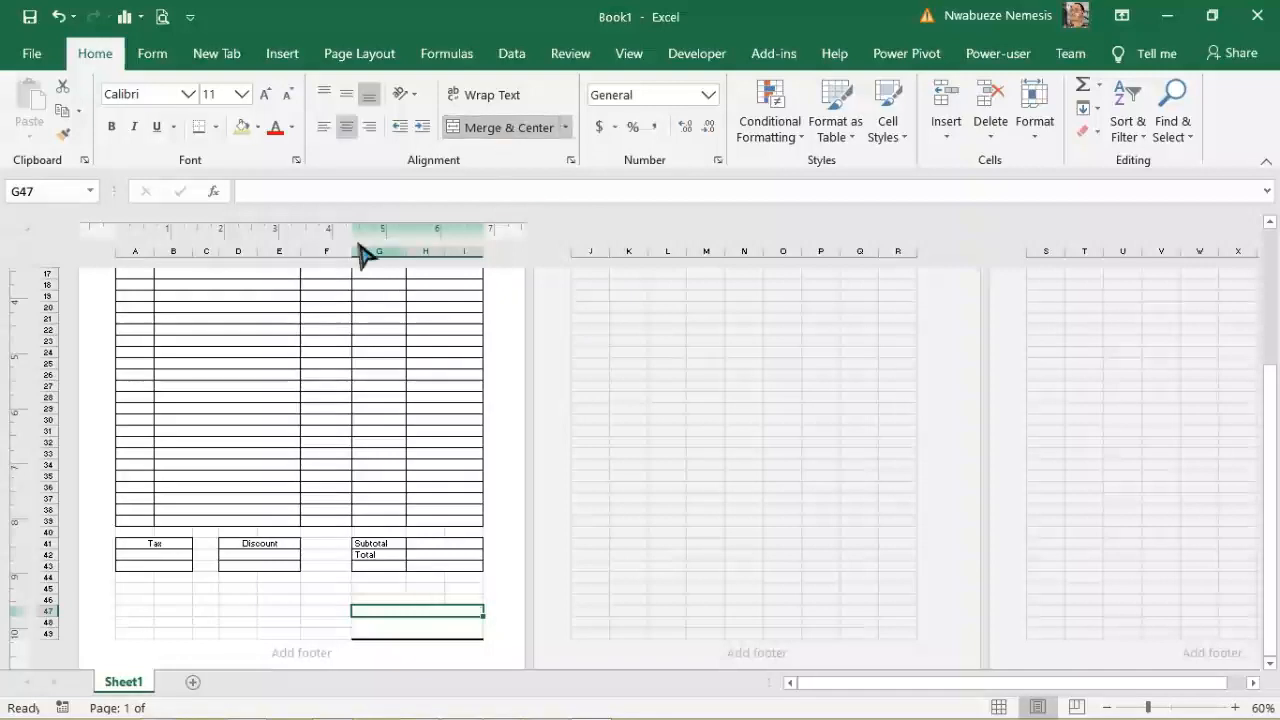
click(320, 193)
text(Signa)
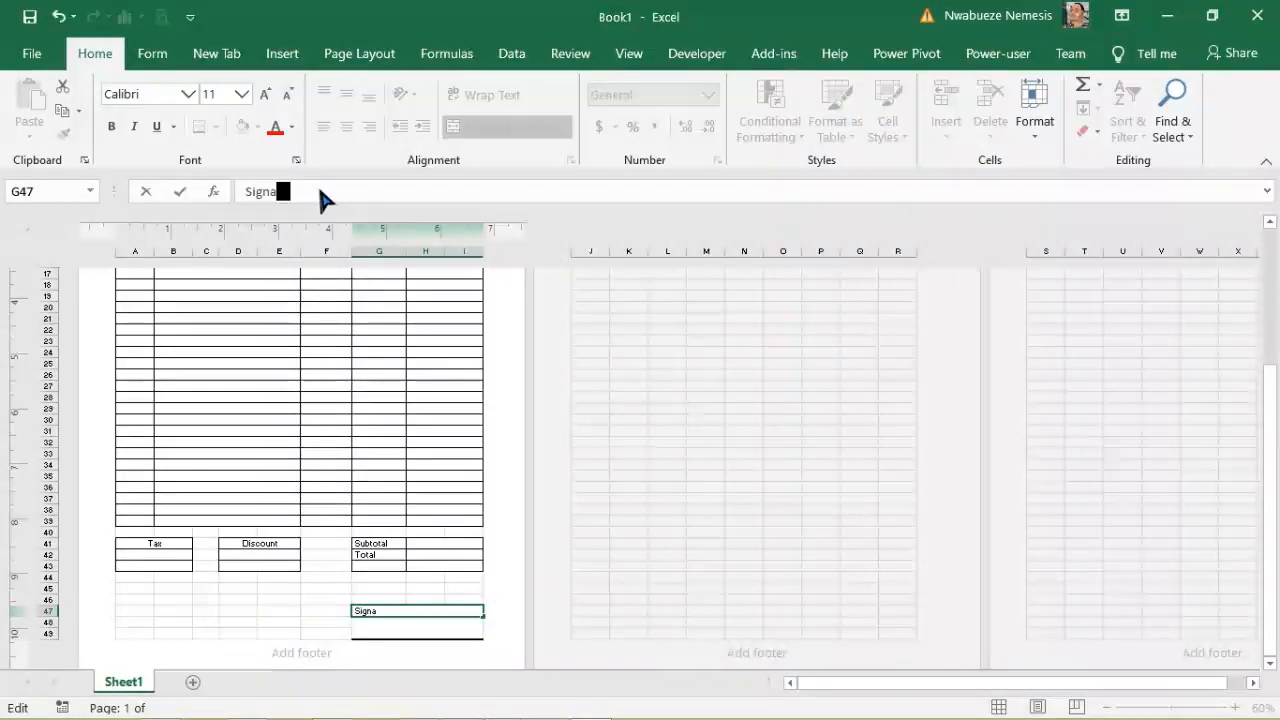
text(ture)
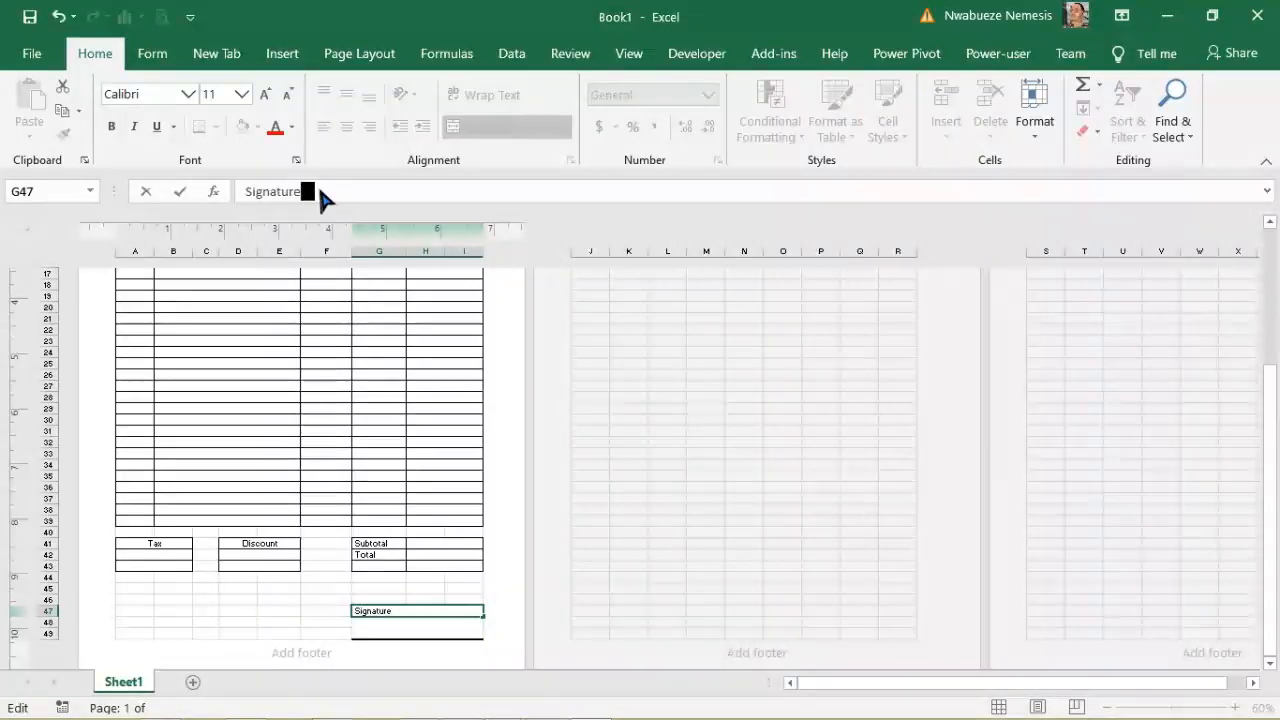
click(259, 565)
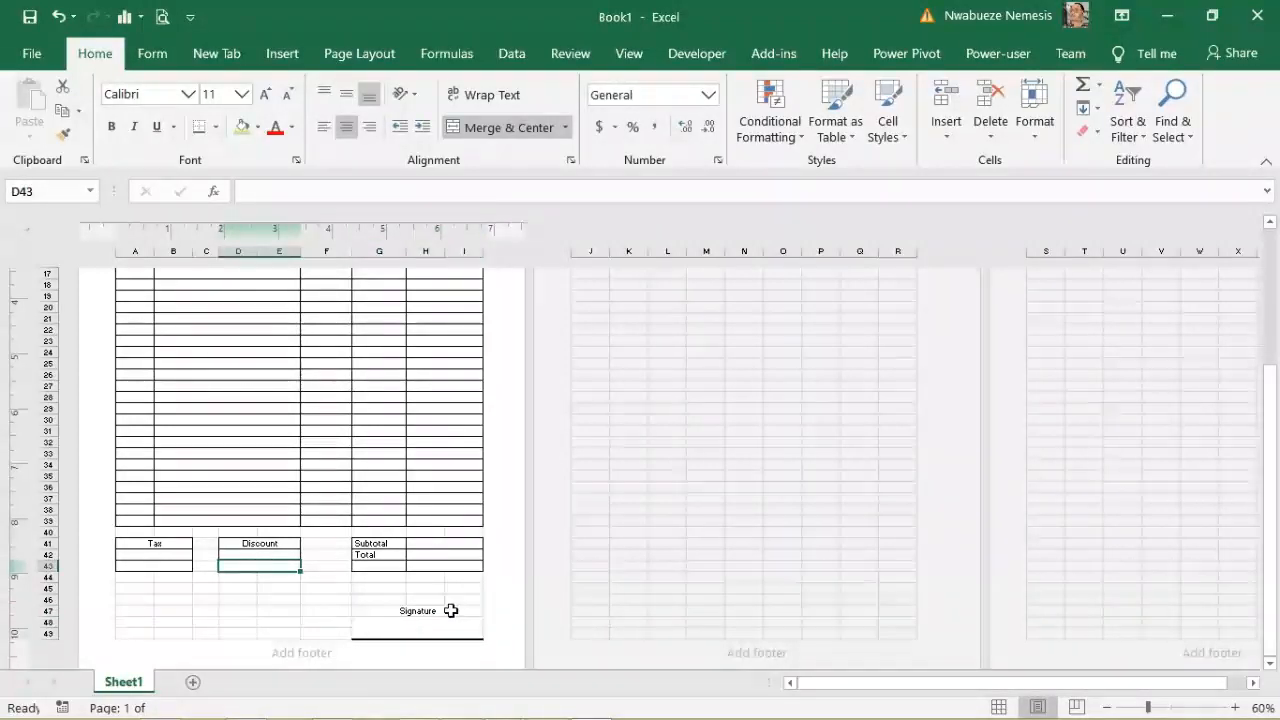
click(400, 612)
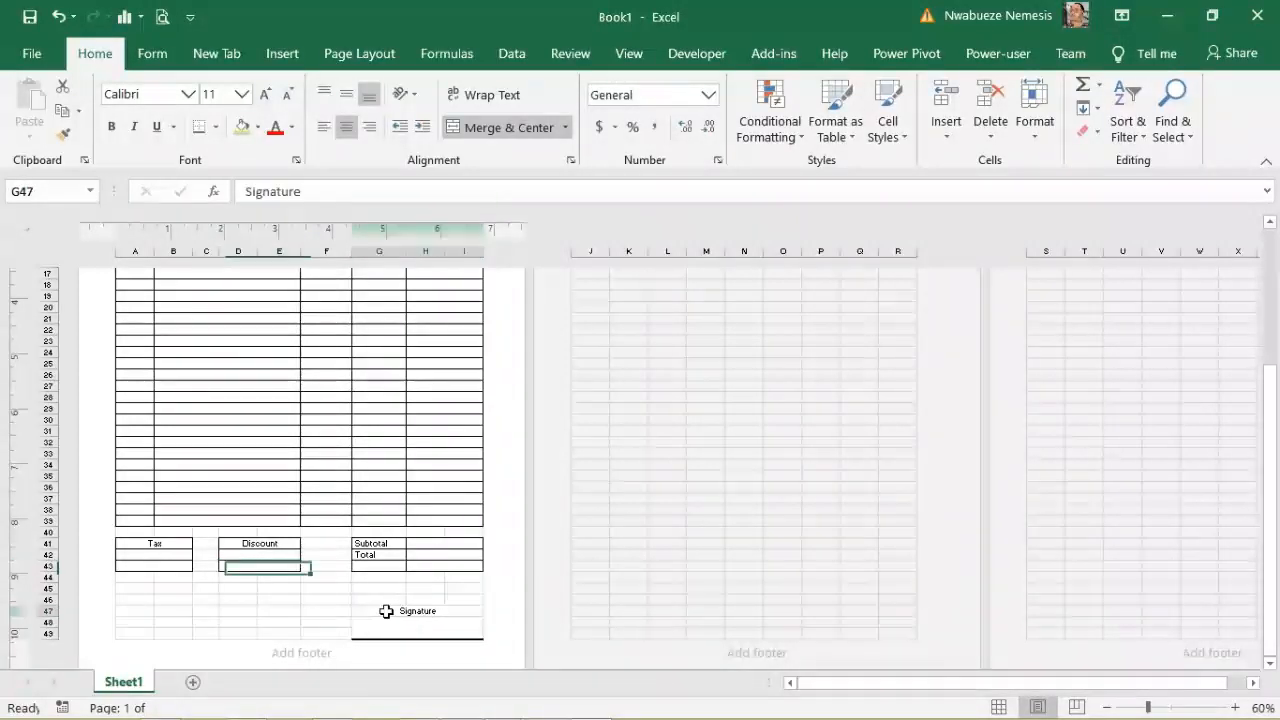
click(312, 192)
text(and date)
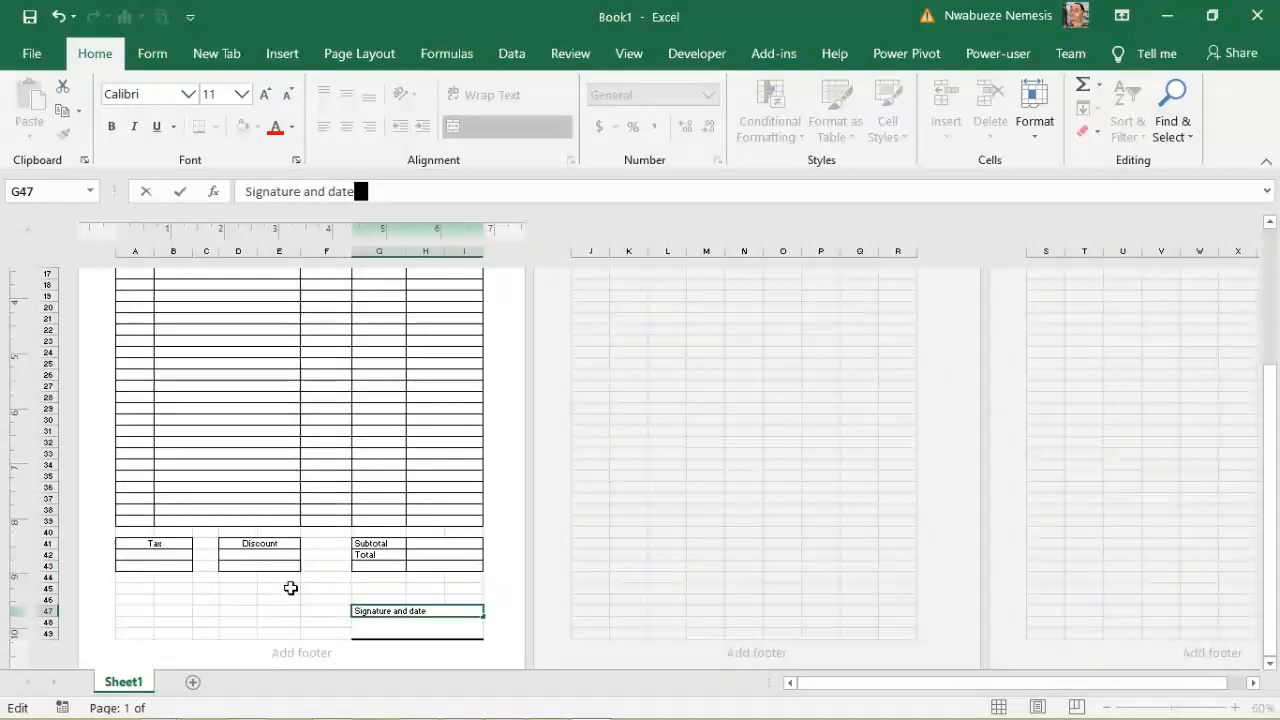
click(290, 588)
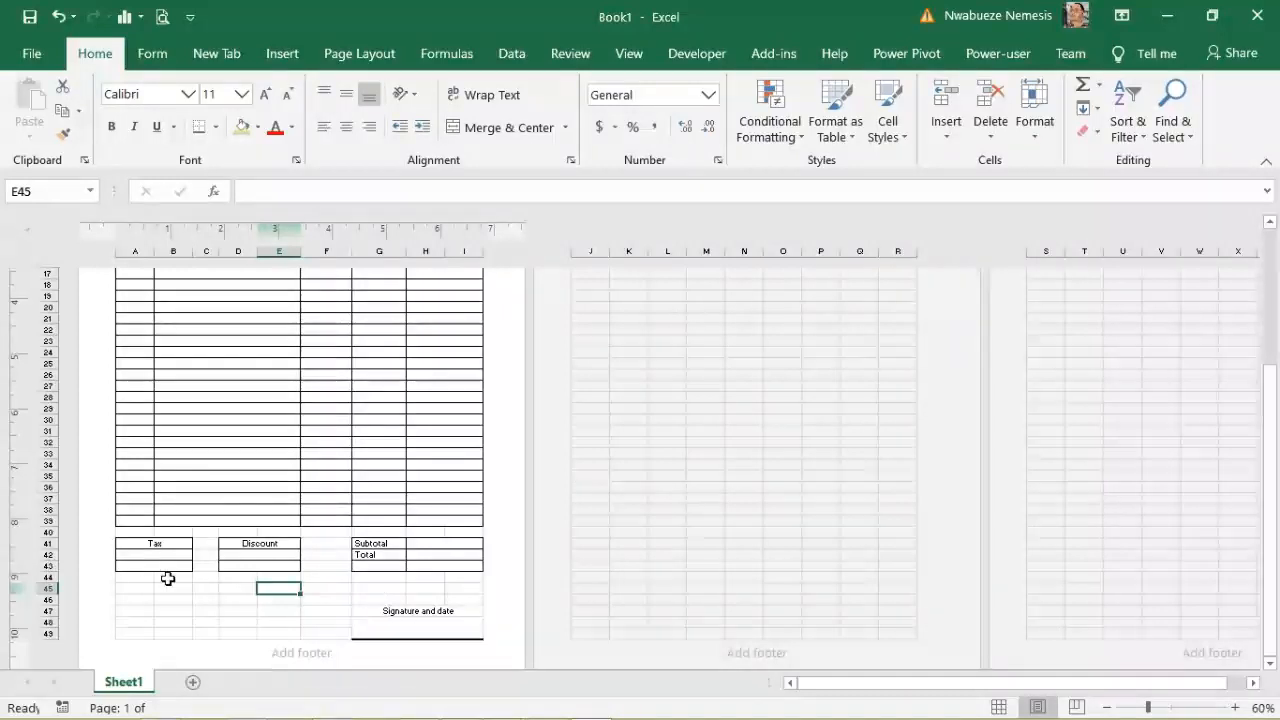
Step: Put a Thick Outside Border around the product table A10:I39
drag(1270, 575, 1272, 458)
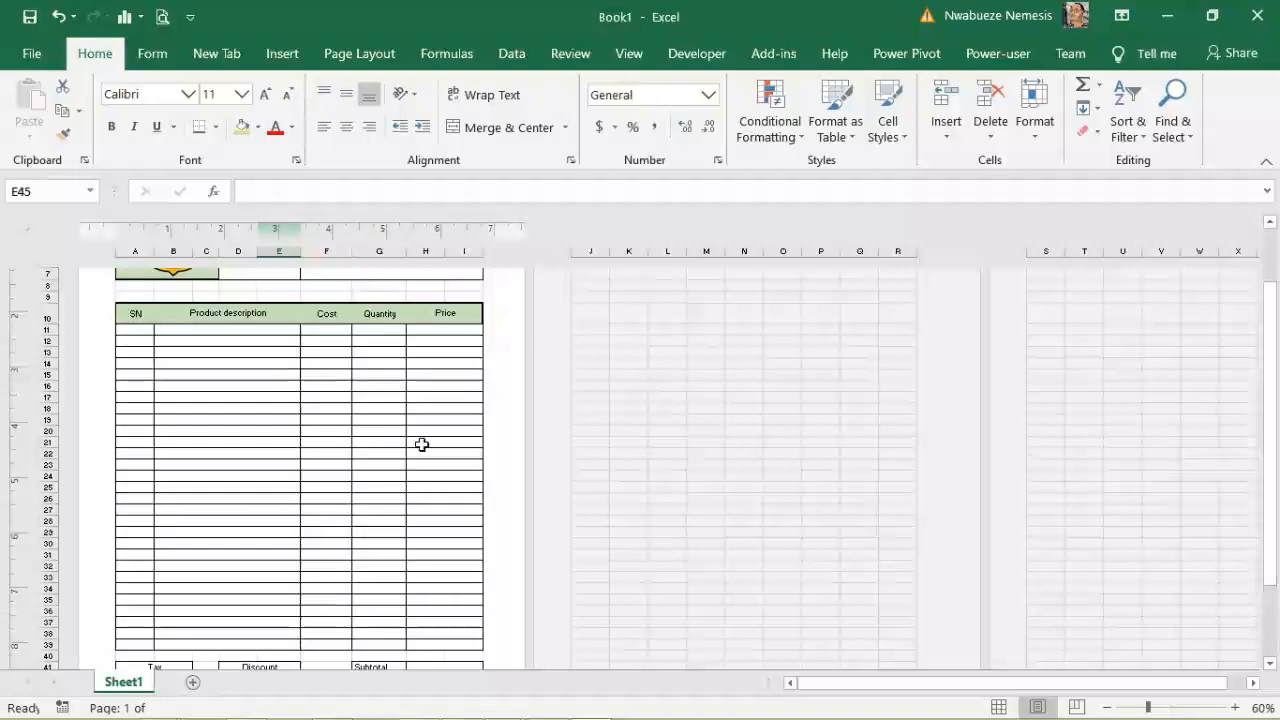
click(122, 312)
drag(122, 312, 430, 644)
click(213, 127)
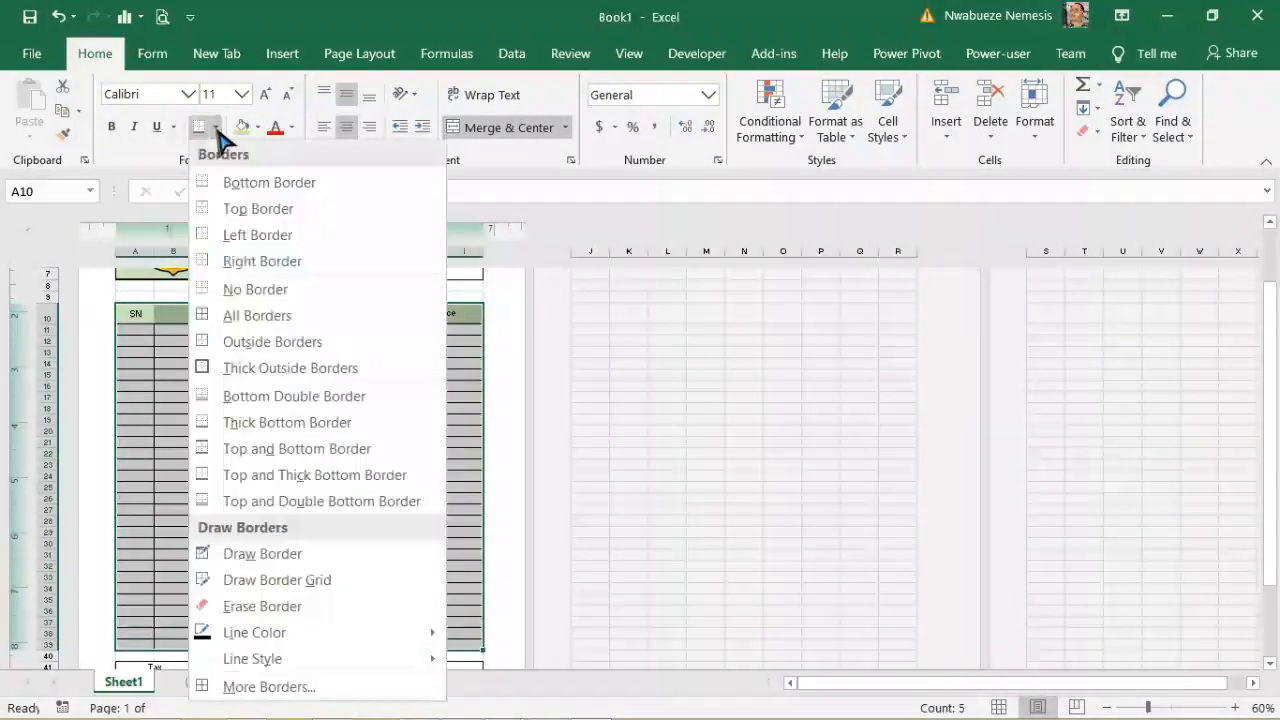
click(251, 371)
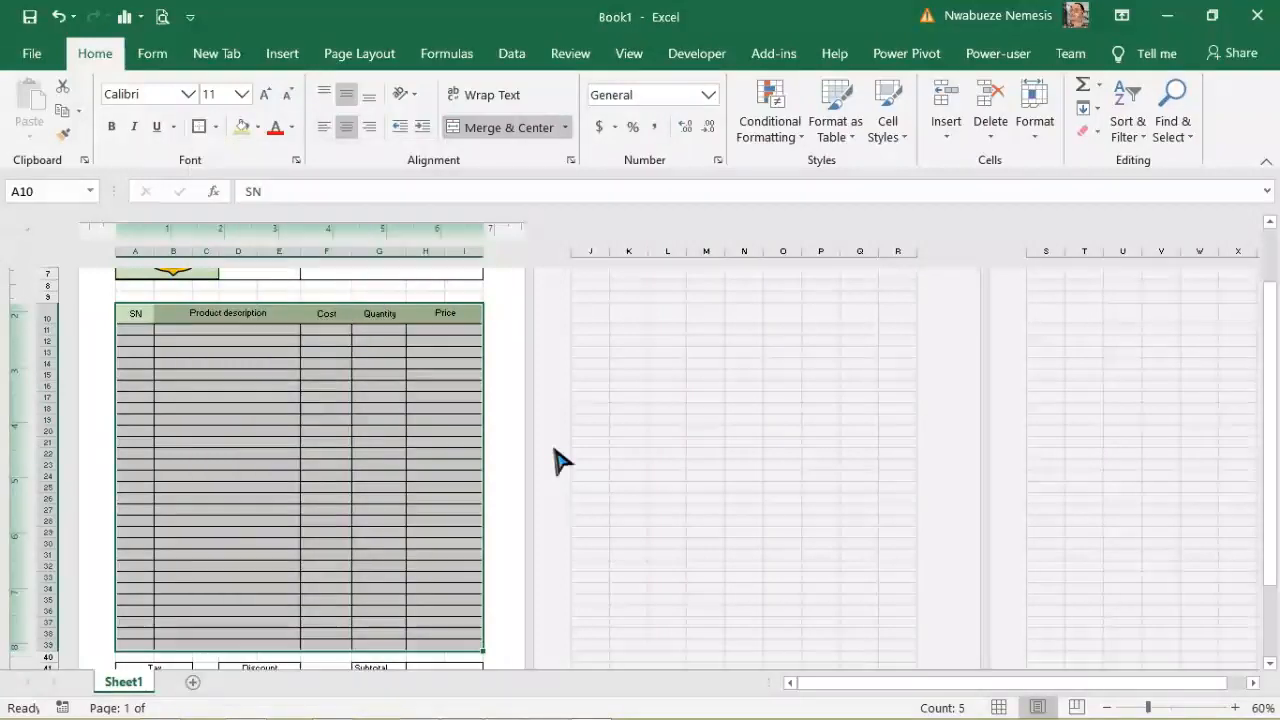
click(466, 446)
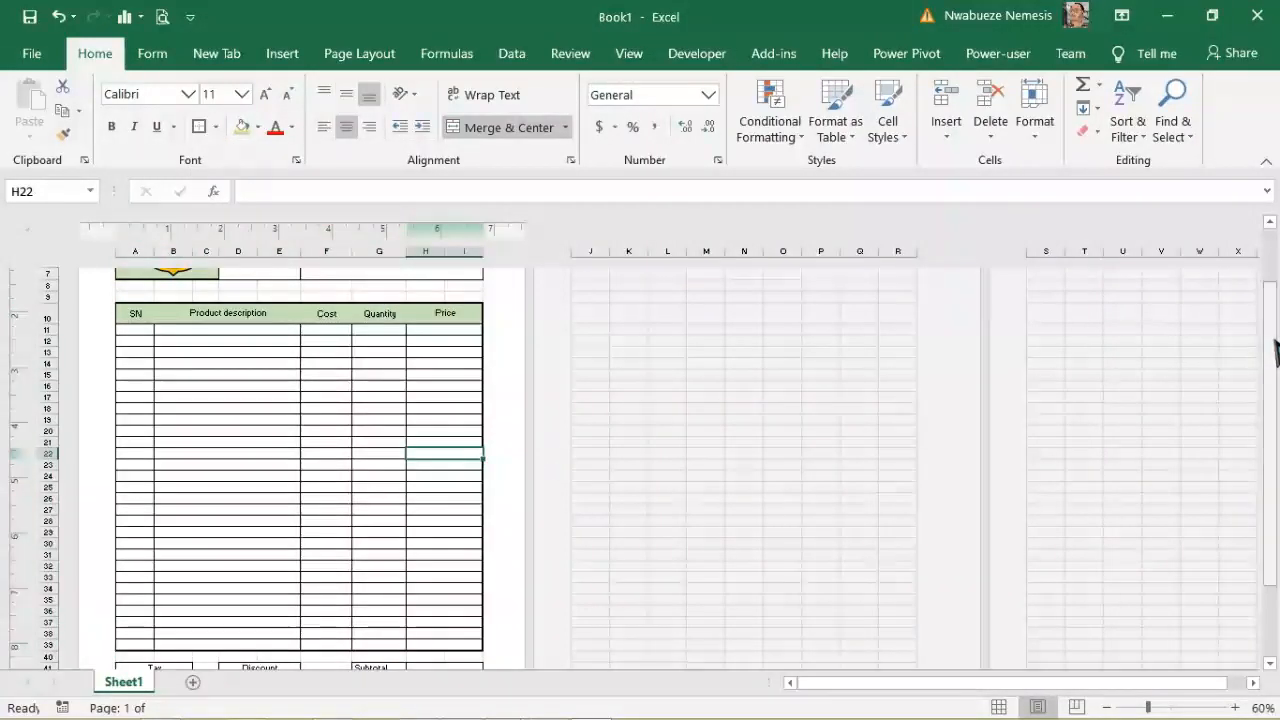
Step: Give the Tax, Discount and Subtotal/Total boxes thick outside borders, then print-preview the invoice
drag(1272, 330, 1276, 405)
drag(125, 592, 168, 615)
click(201, 128)
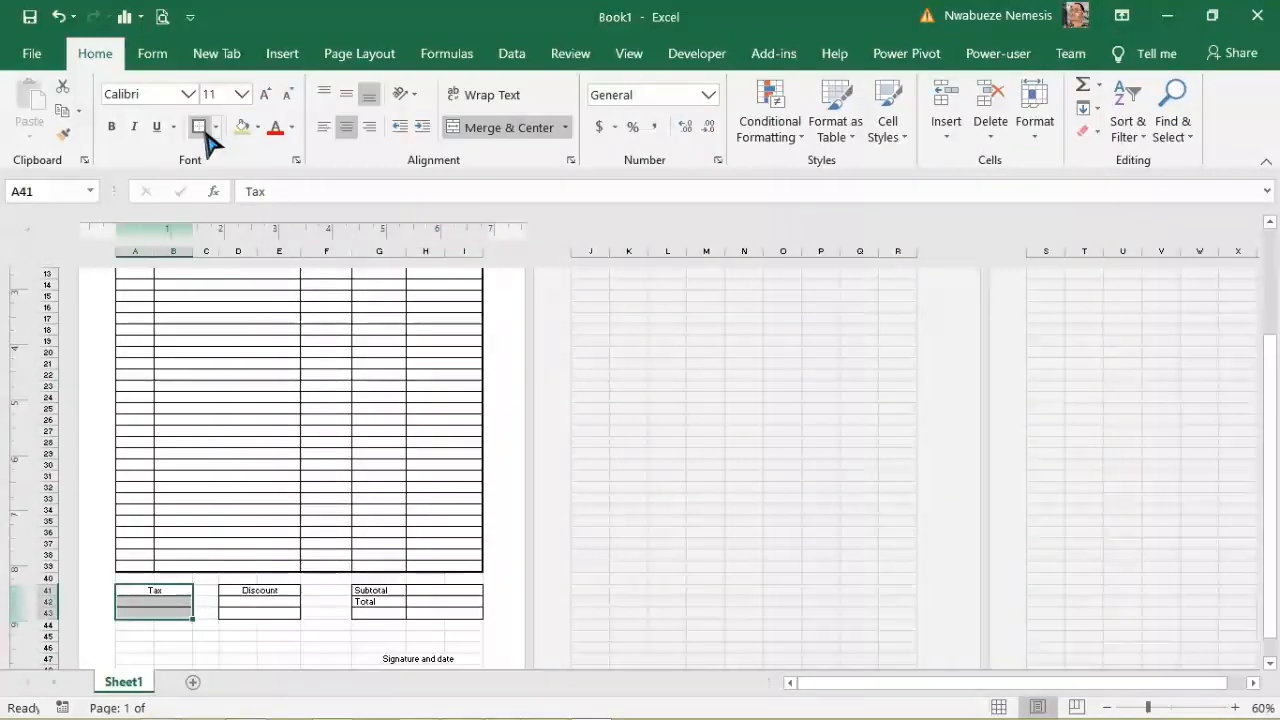
drag(239, 585, 266, 614)
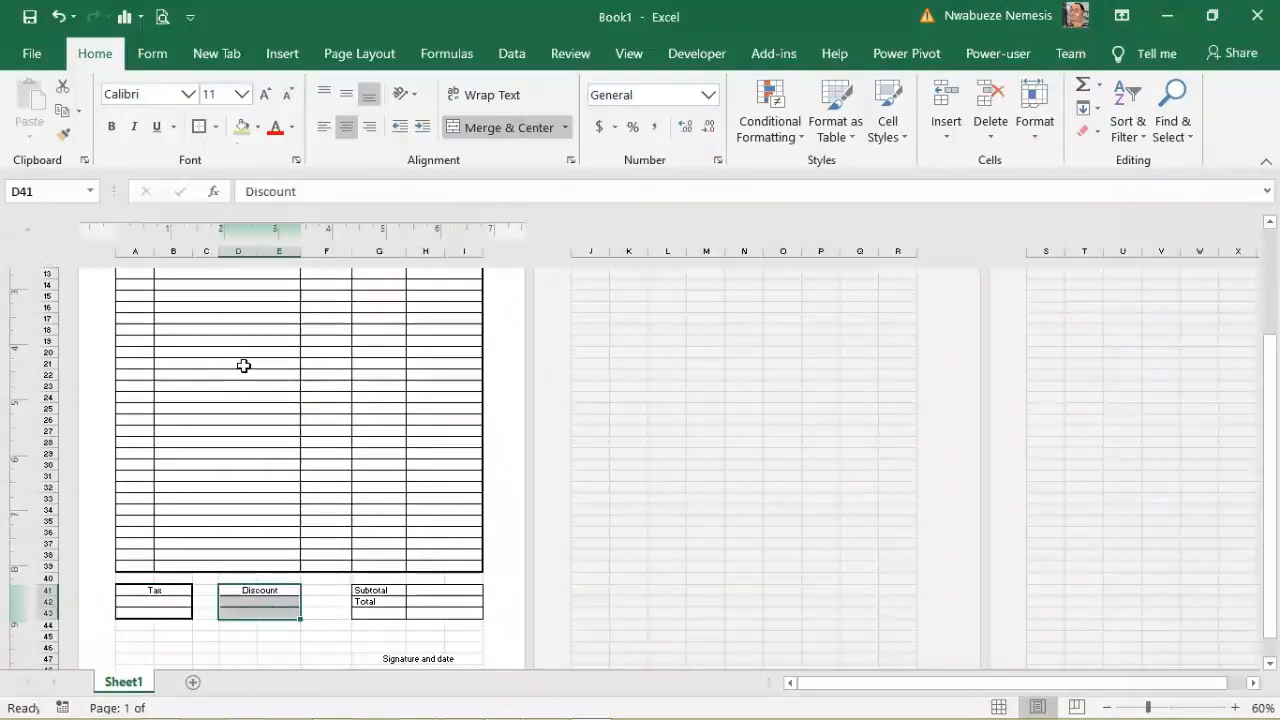
click(201, 128)
drag(378, 590, 434, 610)
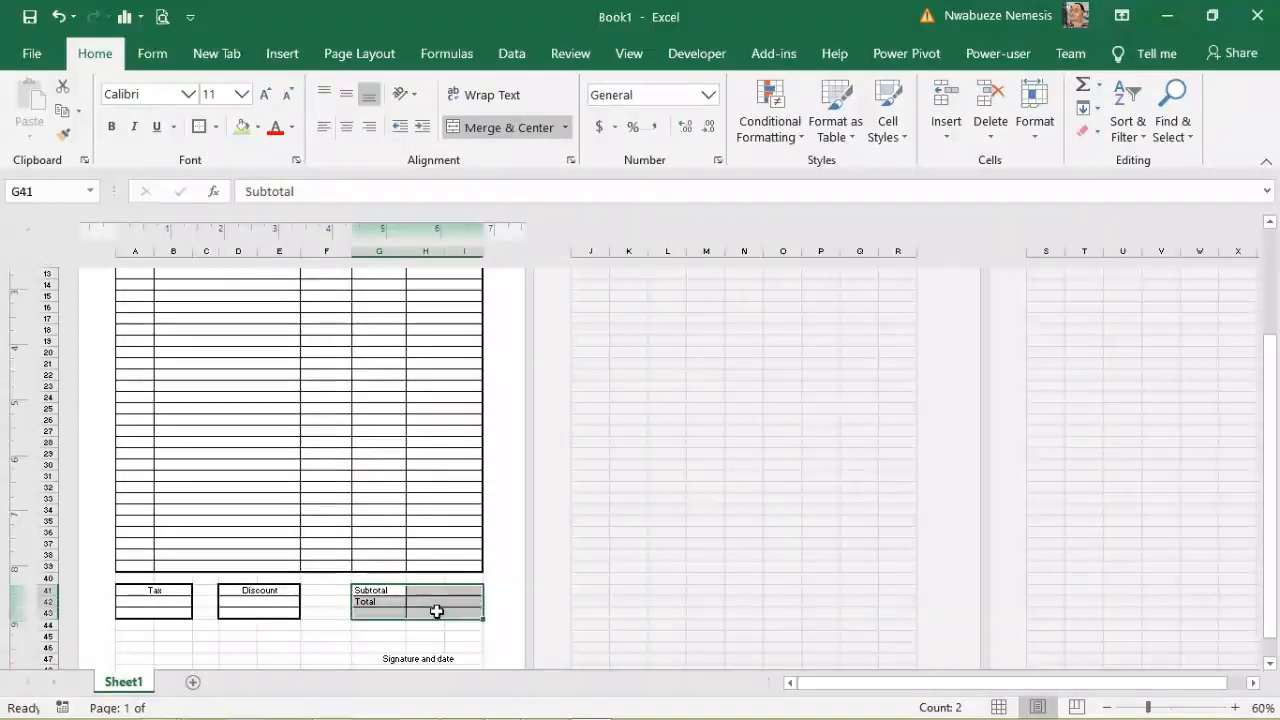
click(200, 130)
click(237, 431)
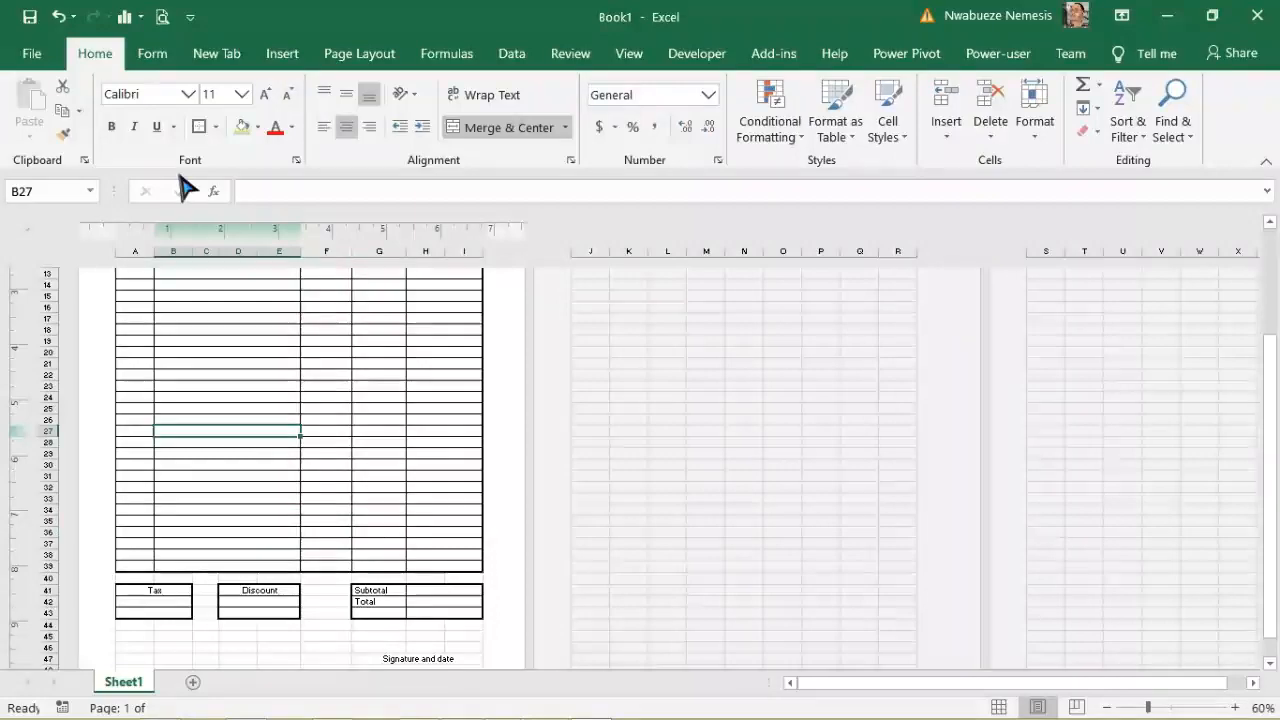
click(162, 18)
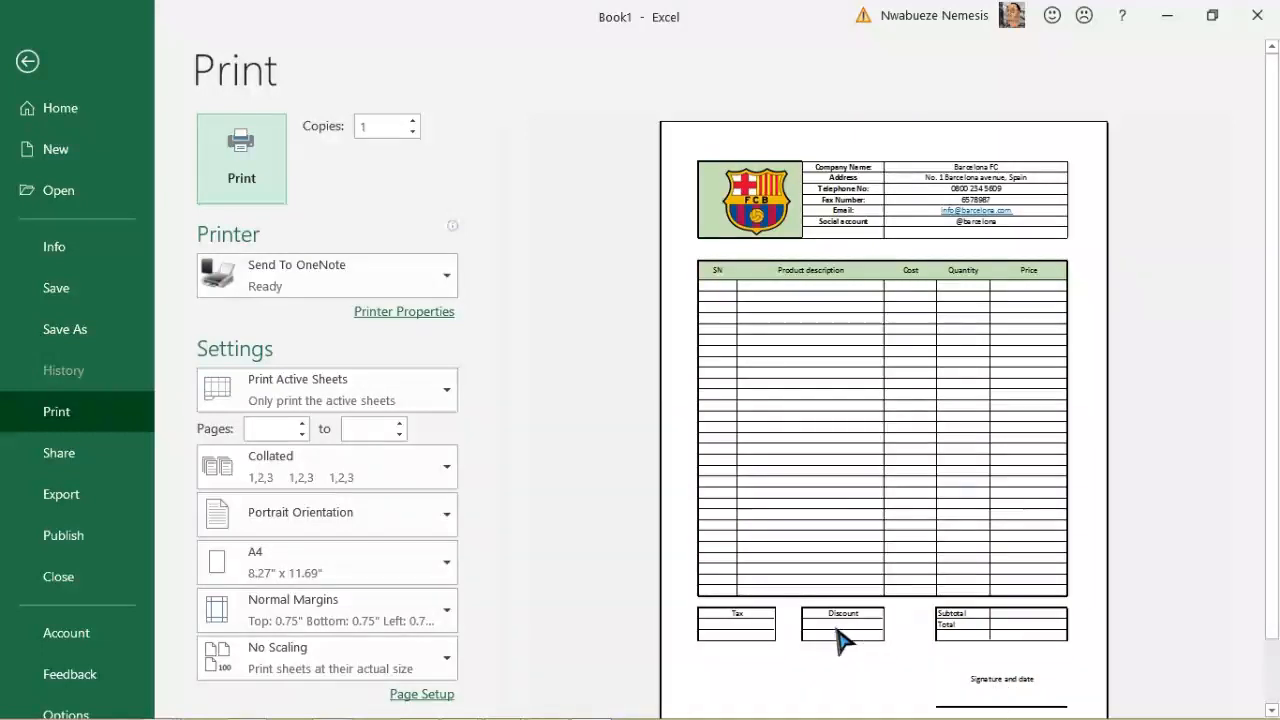
click(25, 60)
drag(1271, 466, 1271, 380)
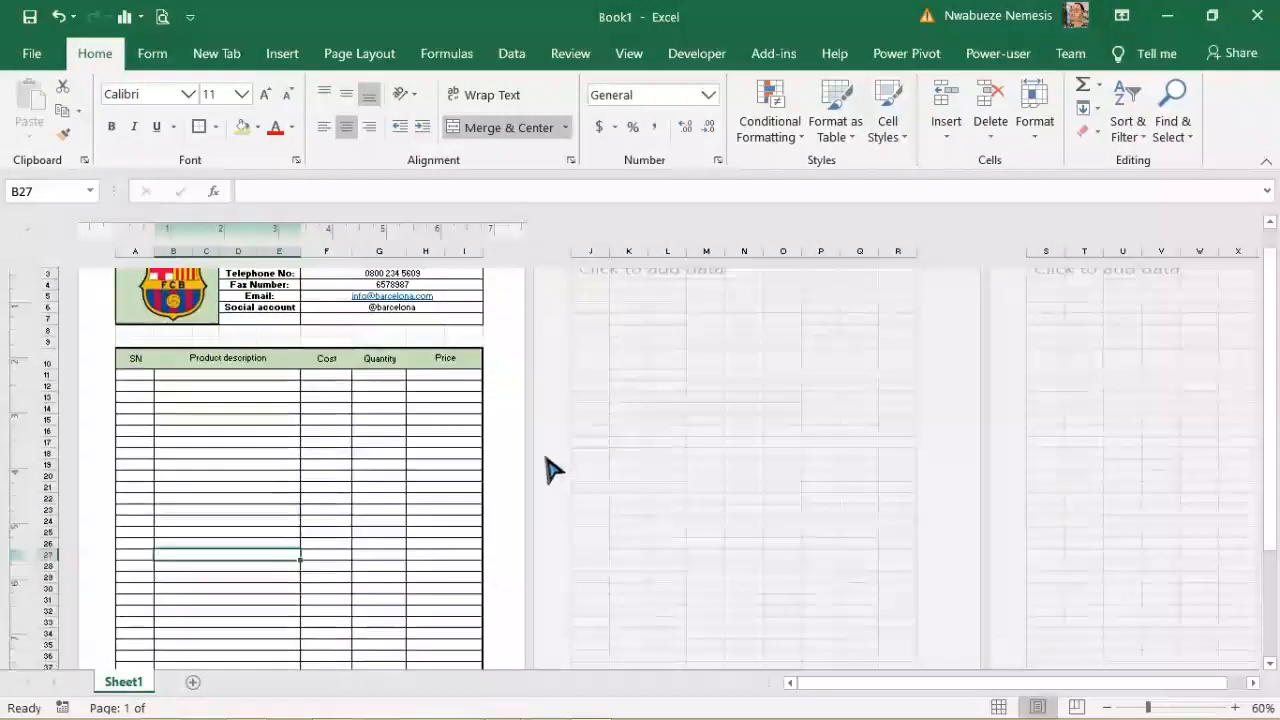
click(443, 442)
Step: Select the first-row SN, Product description, Cost, Quantity and Price cells in turn
click(136, 373)
click(203, 375)
click(328, 373)
click(393, 376)
click(435, 373)
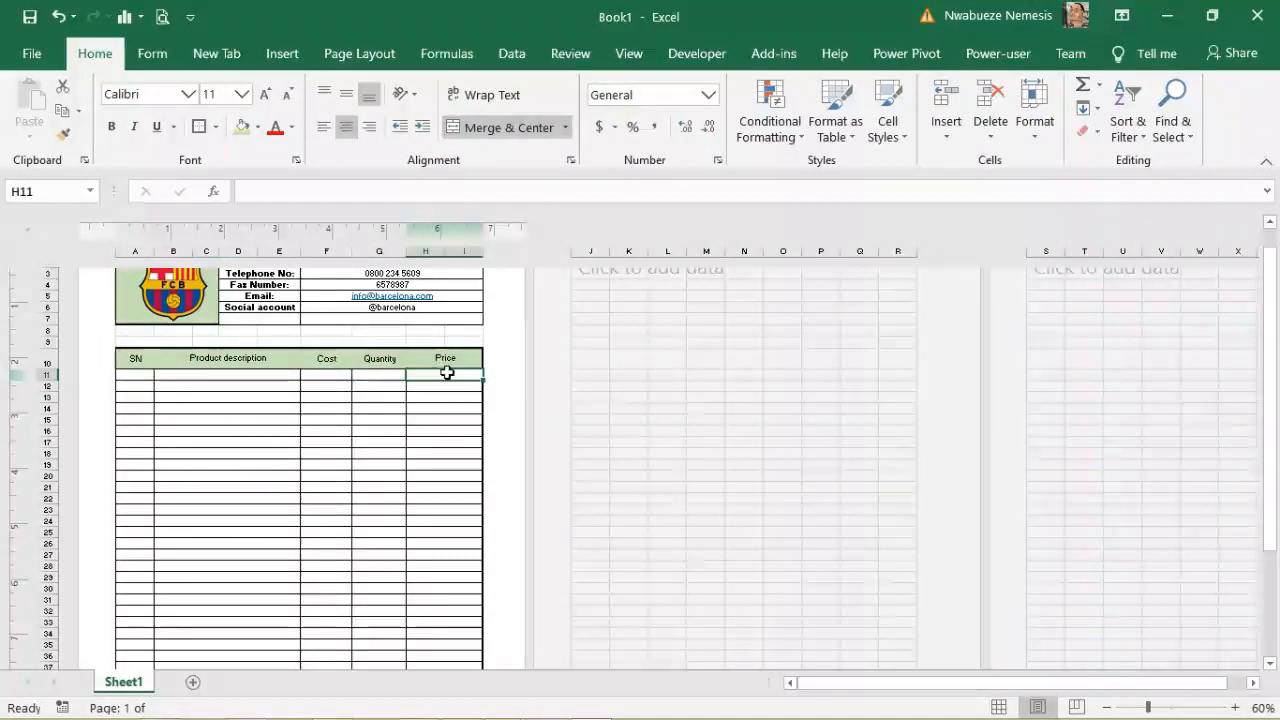
click(326, 376)
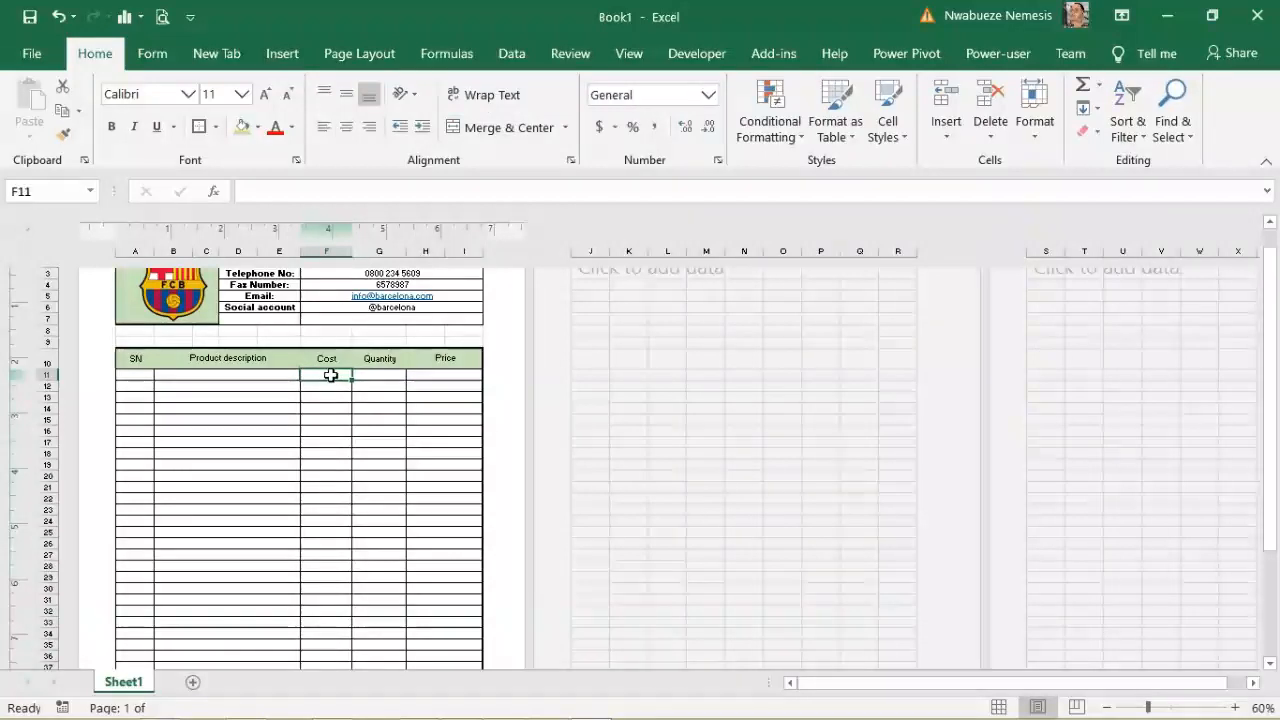
click(368, 375)
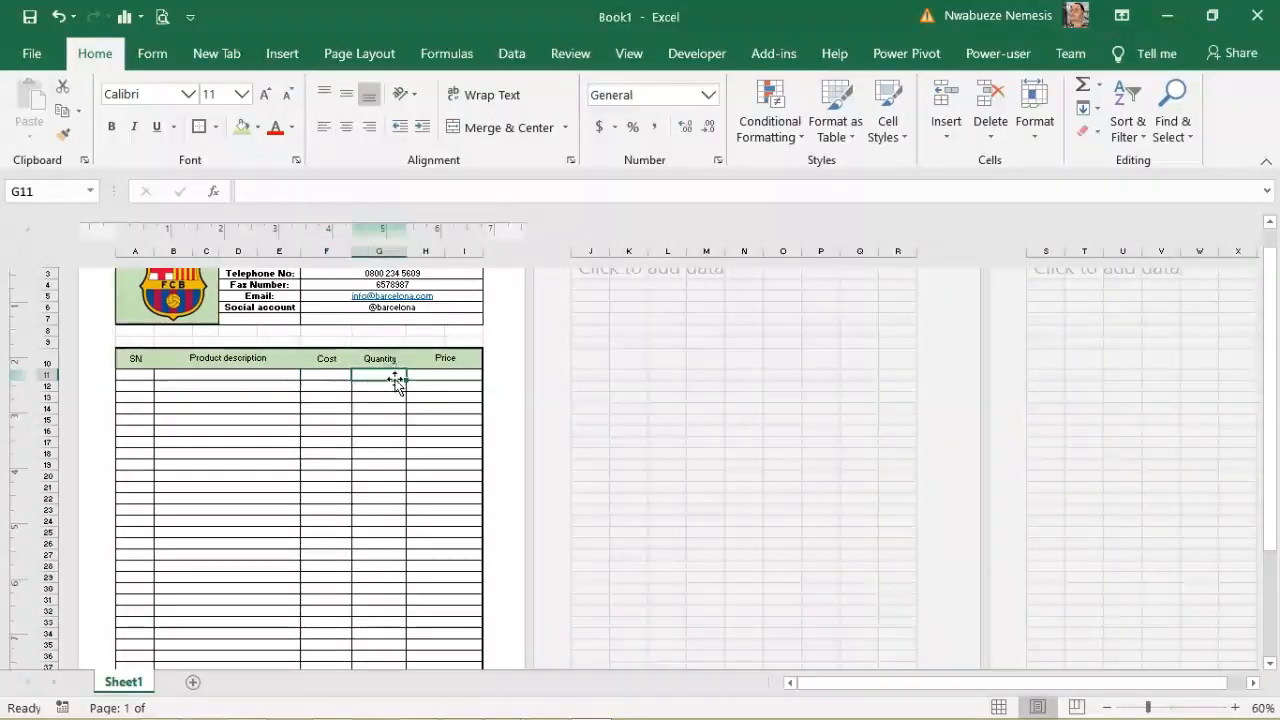
click(423, 375)
Step: Enter the price formula =F11*G11 in H11
click(252, 192)
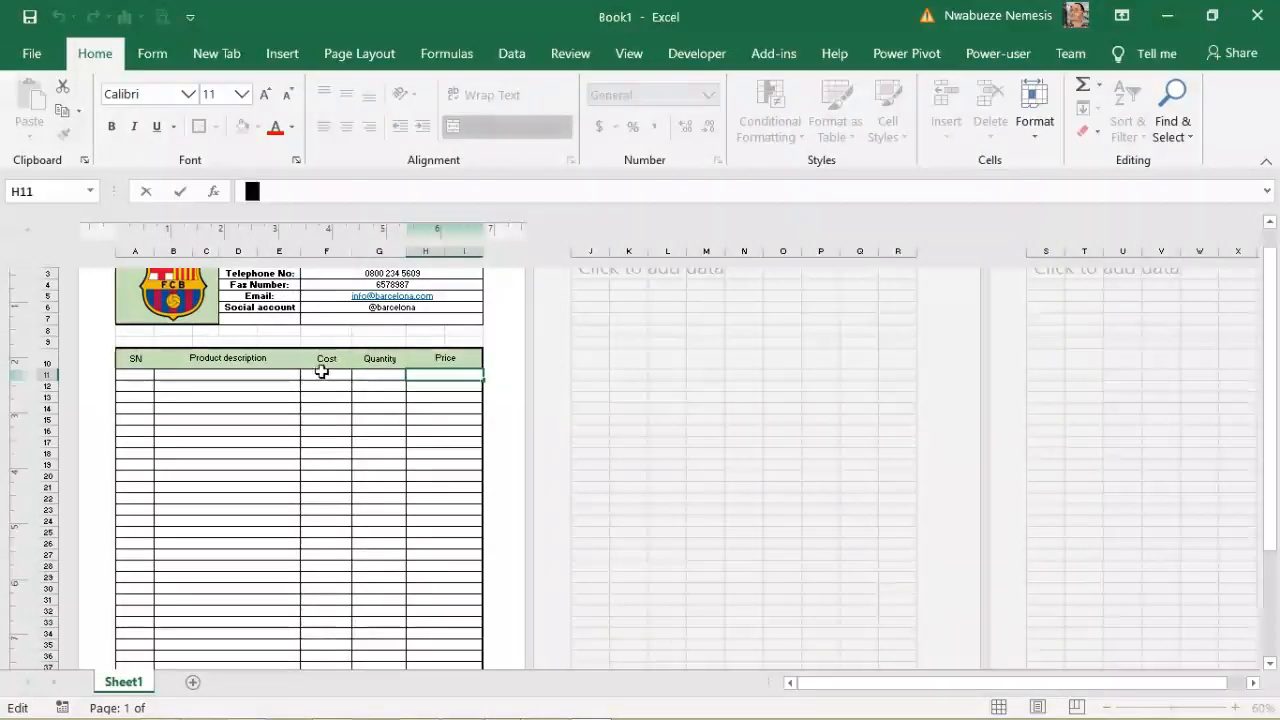
text(=)
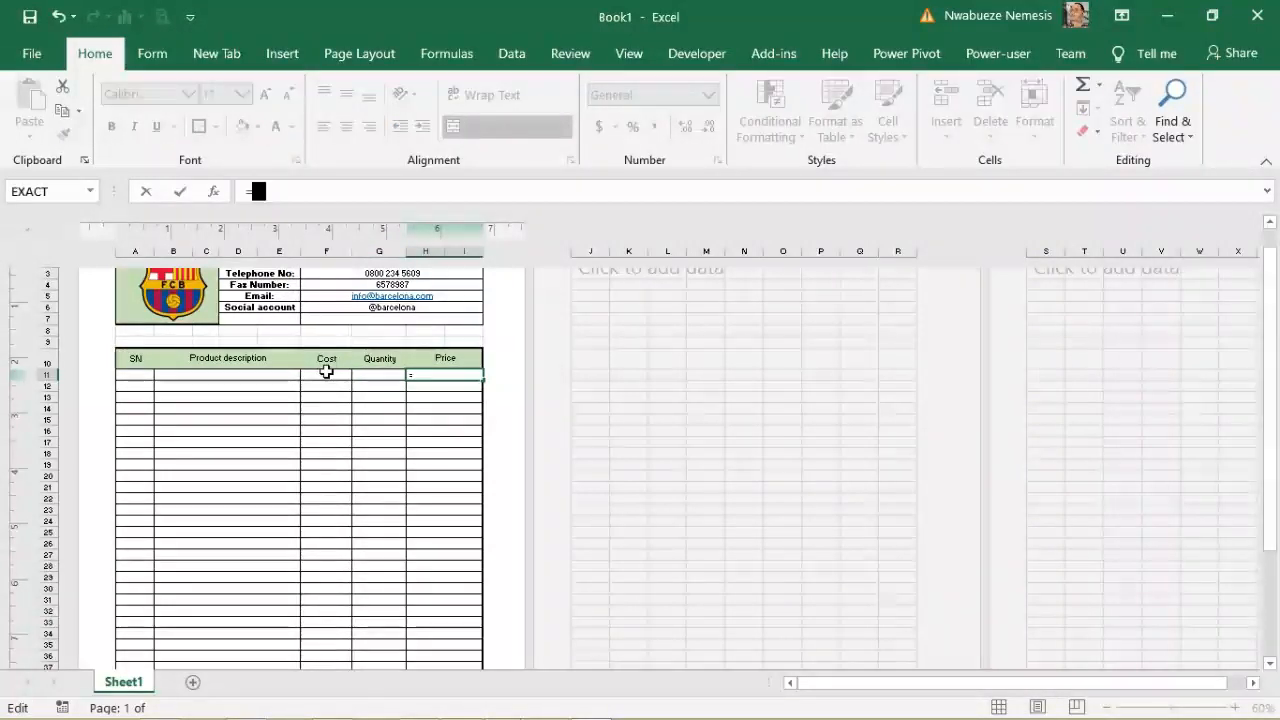
click(326, 371)
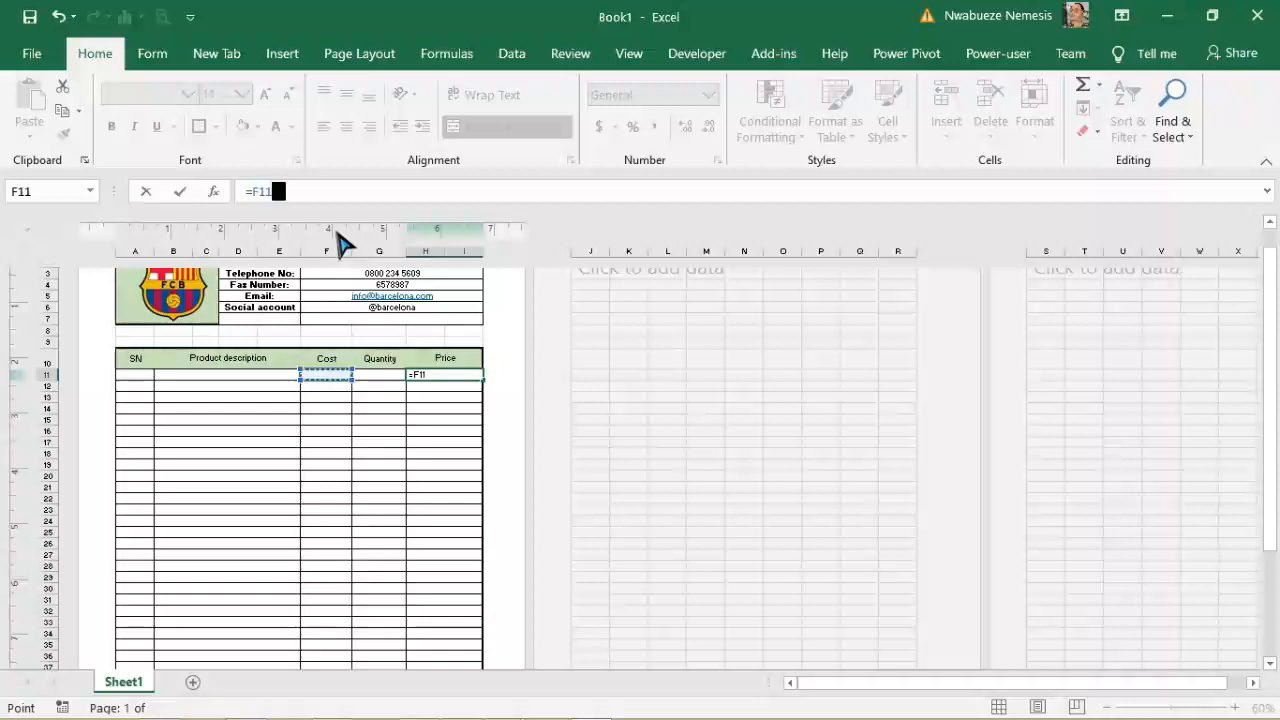
text(*)
click(387, 375)
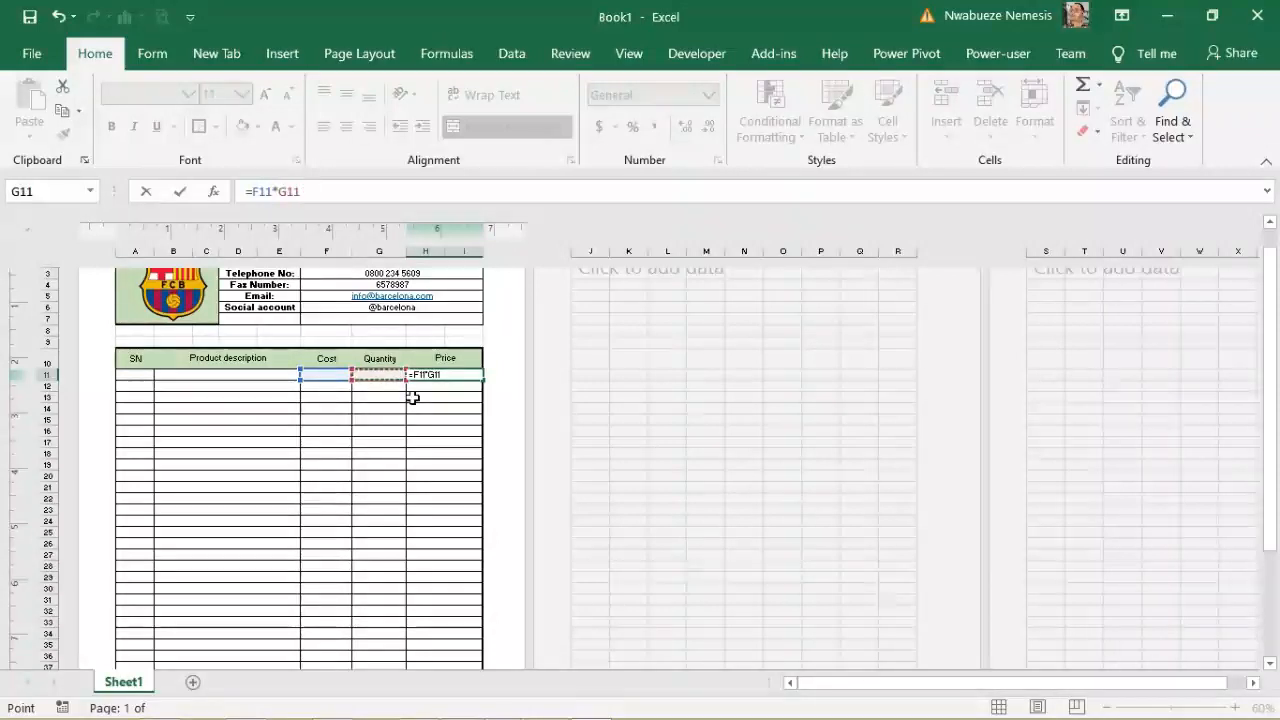
click(434, 456)
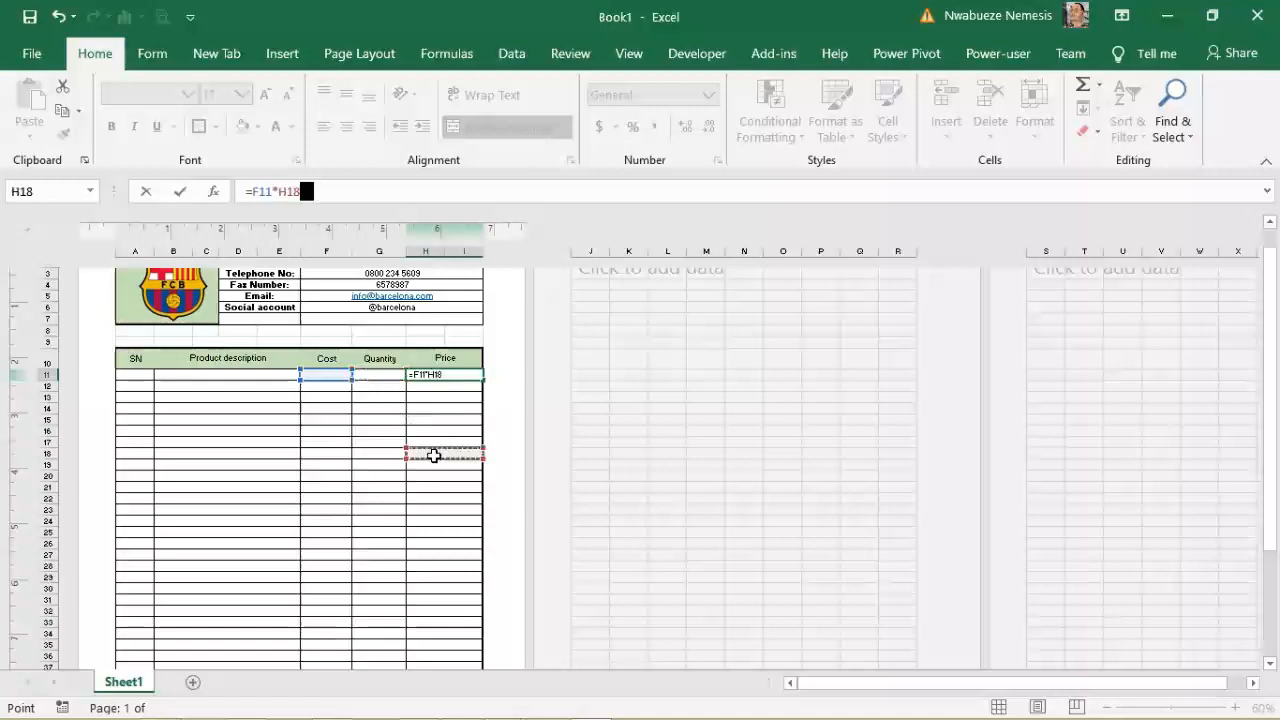
click(385, 374)
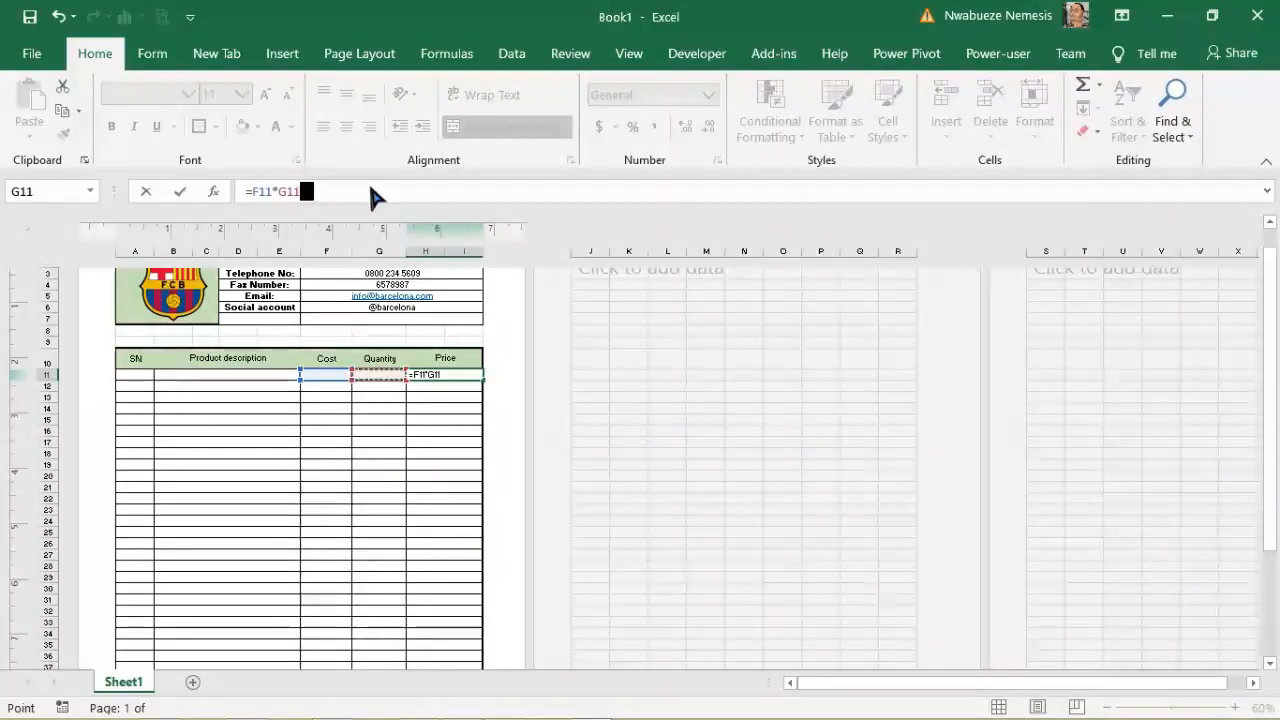
key(Return)
Step: Fill the price formula down the Price column to row 38, undoing an overshoot
click(449, 374)
drag(482, 380, 480, 580)
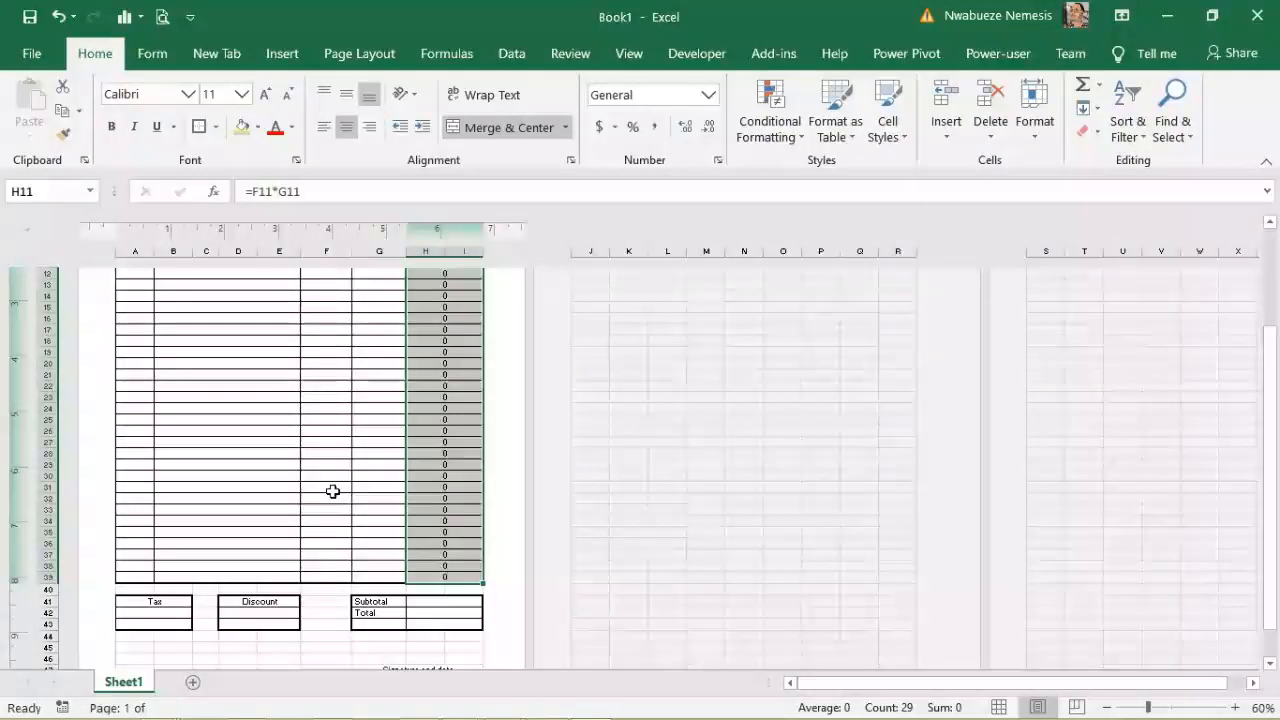
click(332, 491)
click(446, 555)
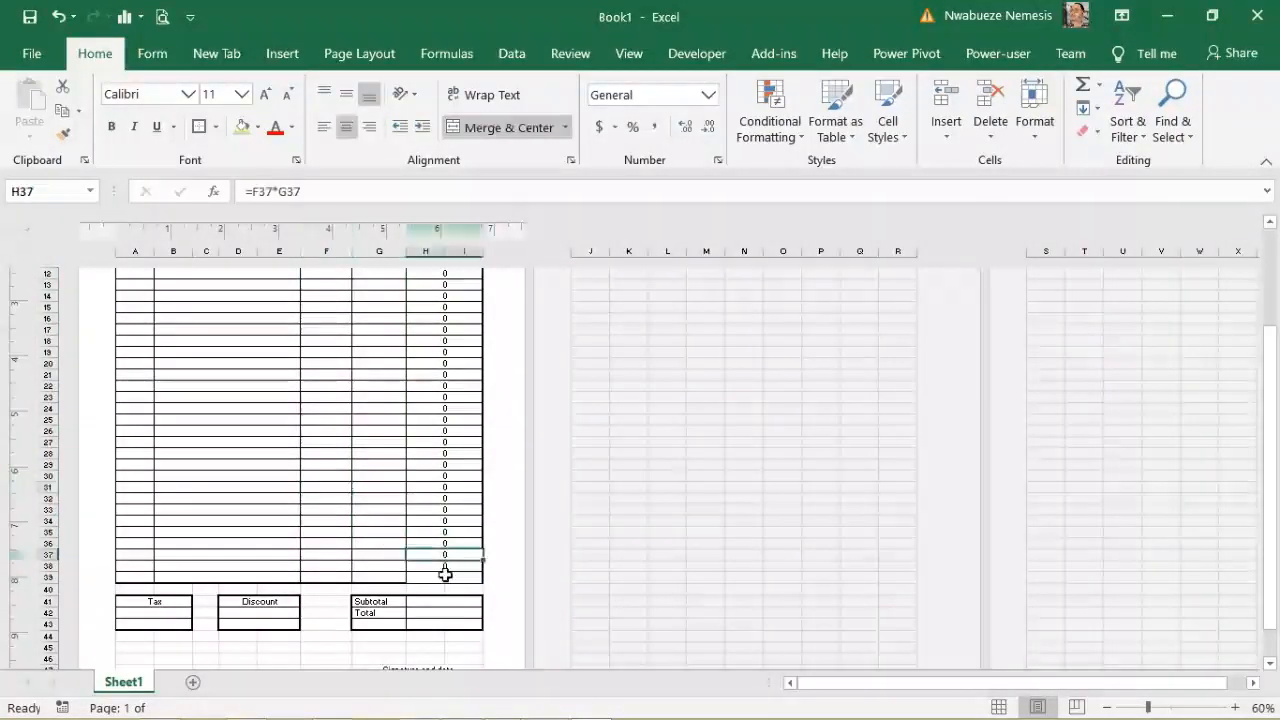
click(447, 578)
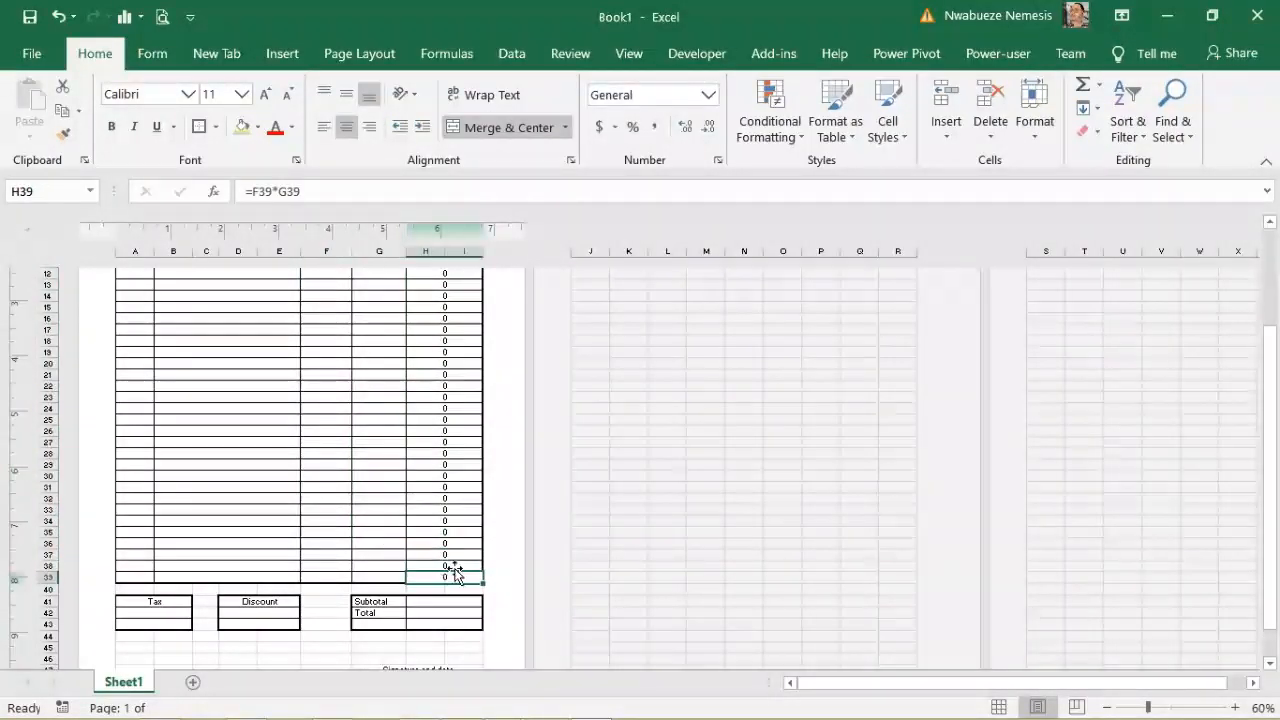
key(ctrl+z)
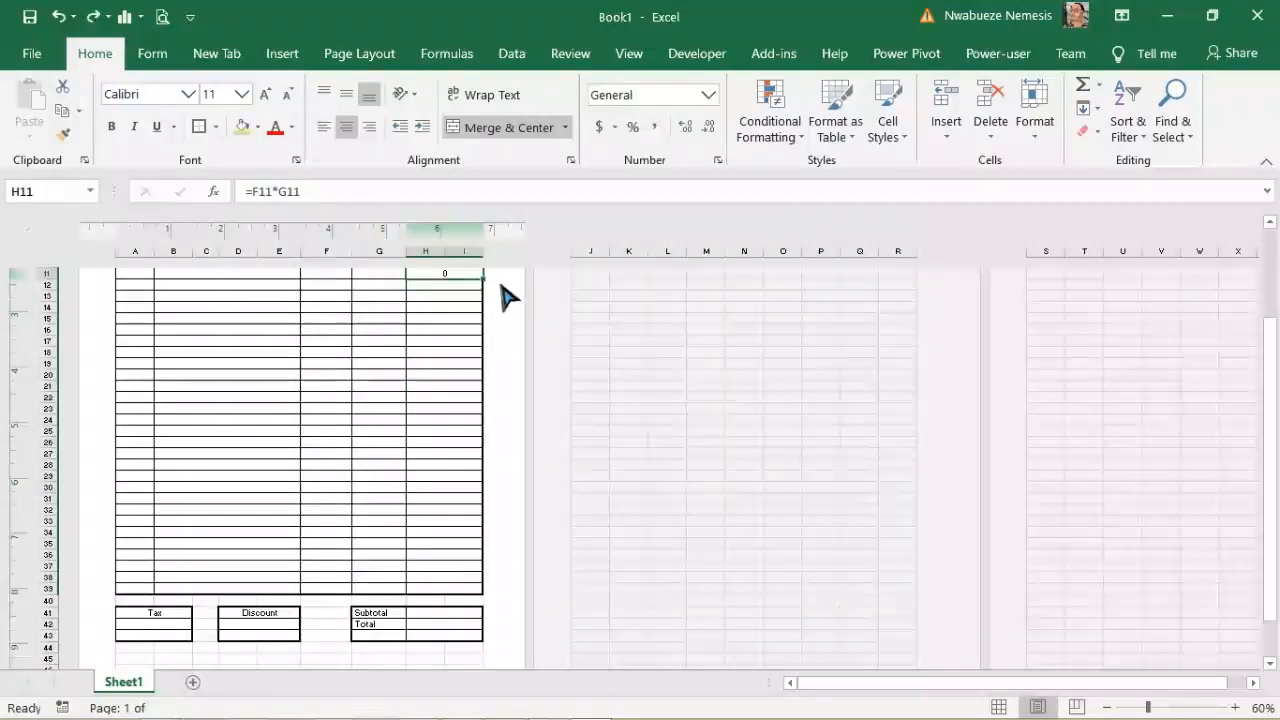
drag(483, 280, 476, 583)
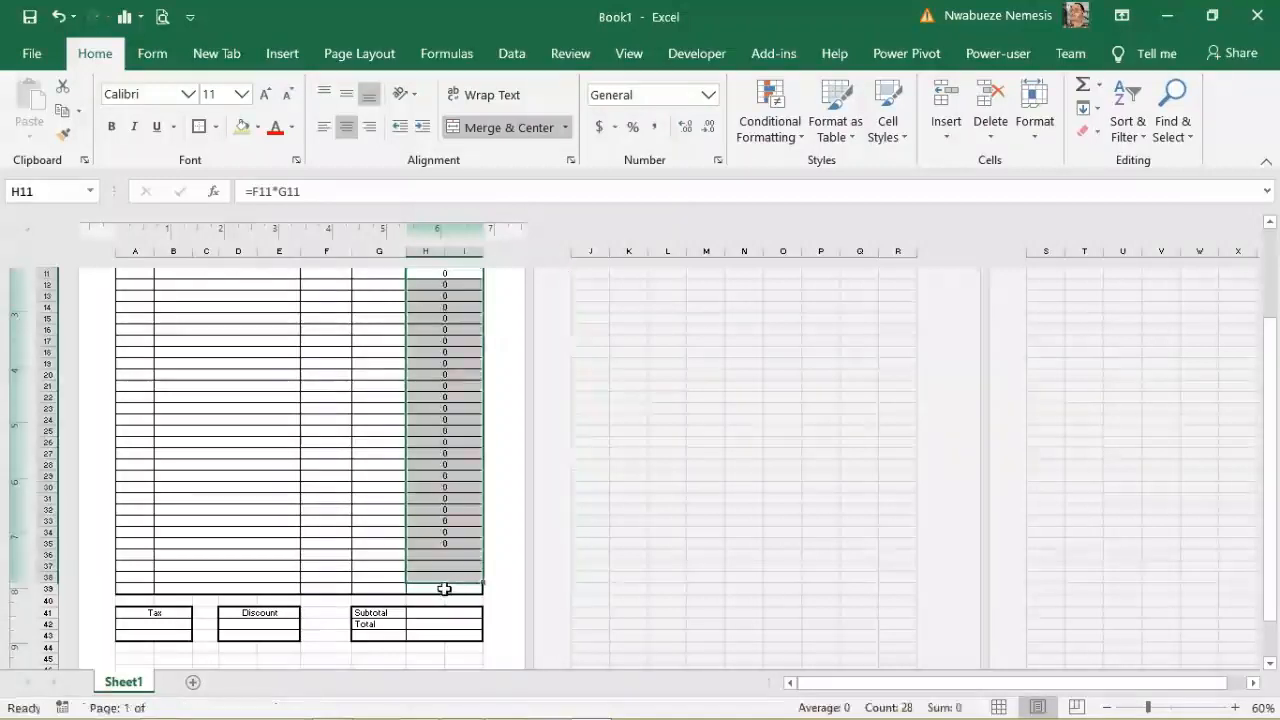
click(274, 533)
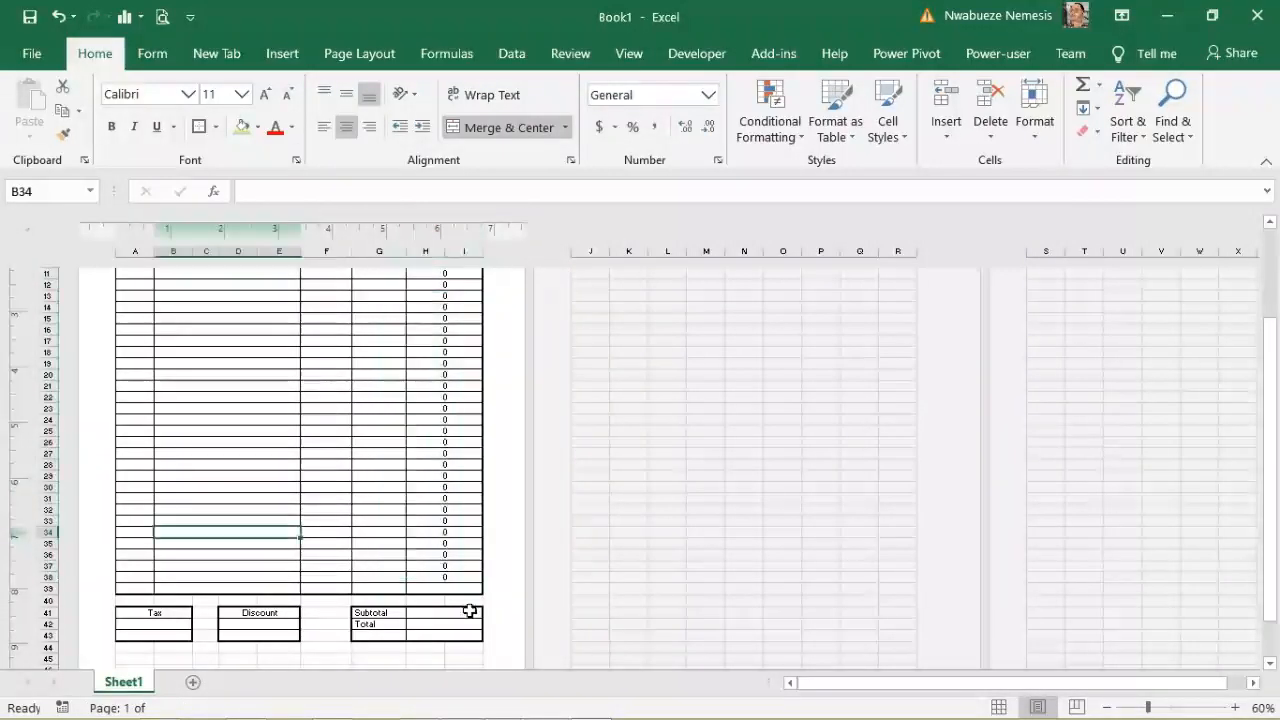
click(456, 578)
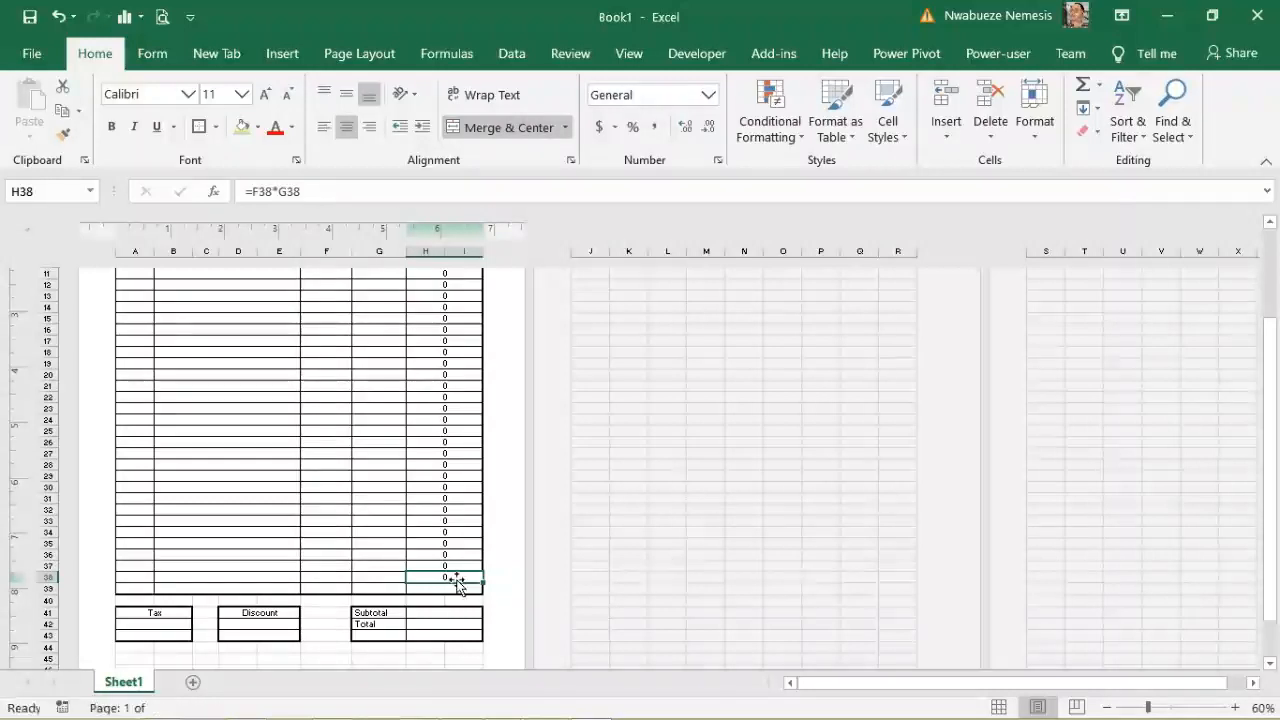
Step: Copy H38 and paste it as formulas into H39, then verify H11 shows =F11*G11
right_click(431, 576)
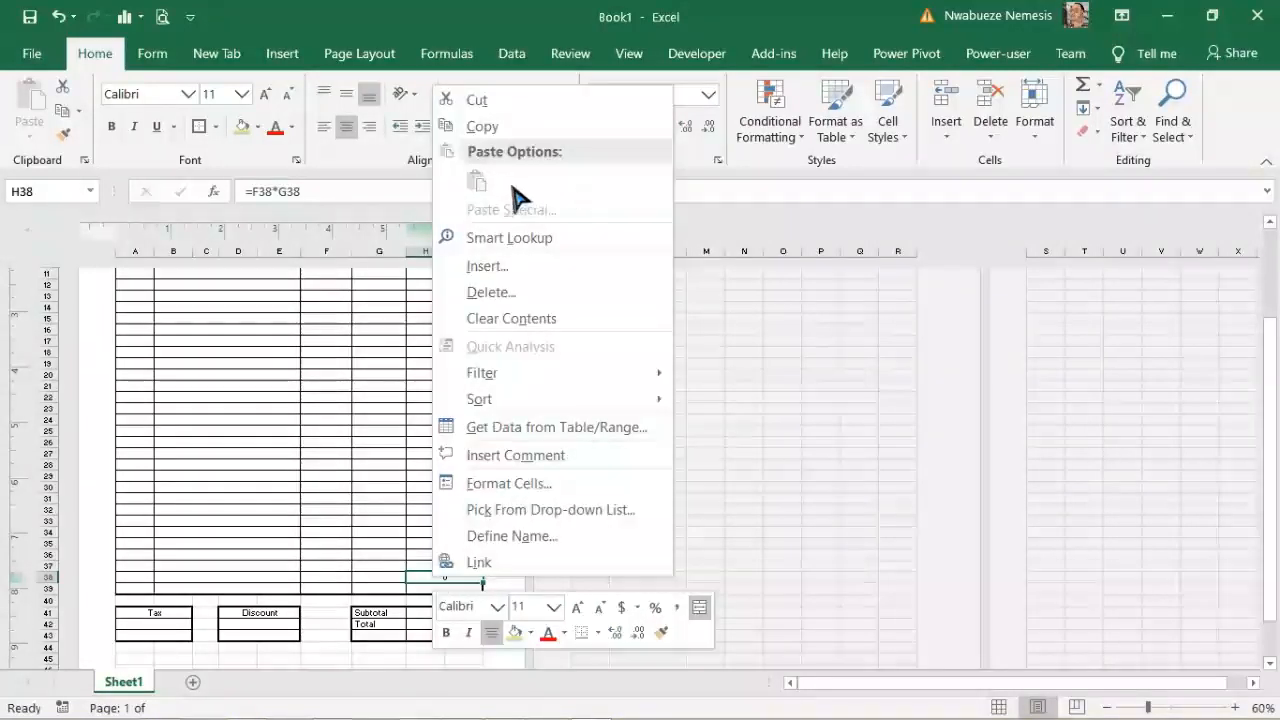
click(492, 128)
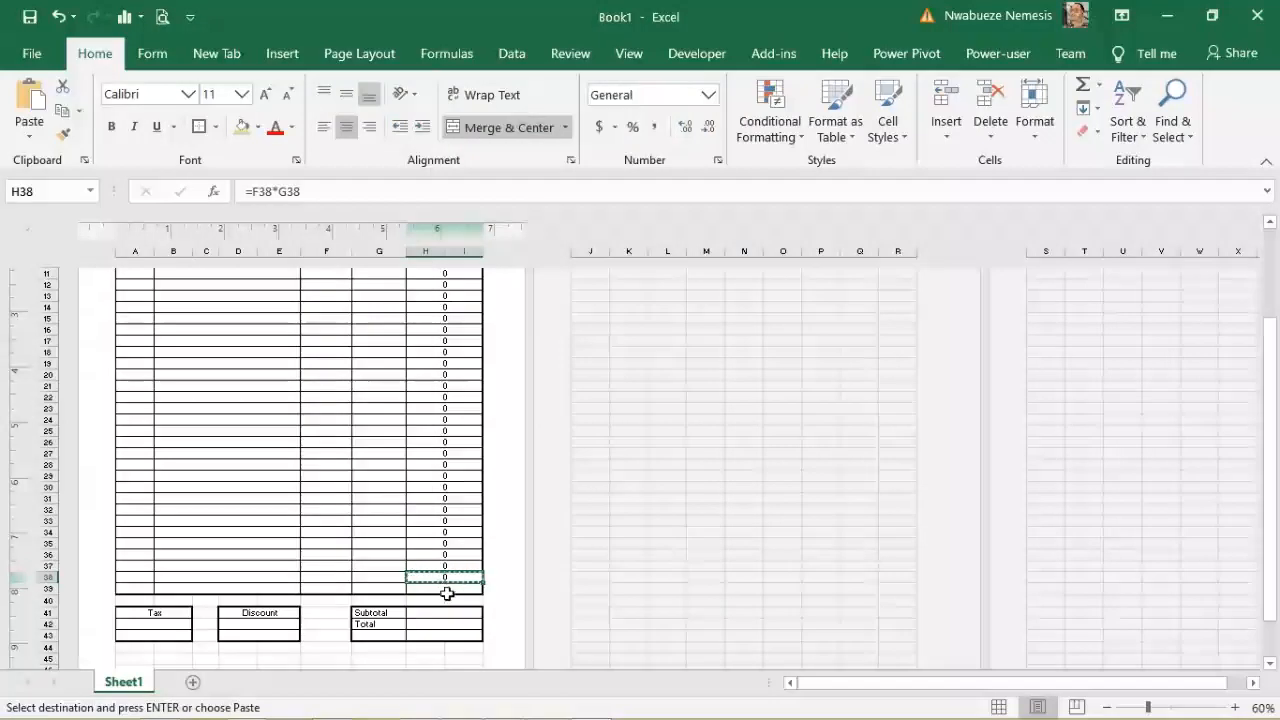
click(447, 591)
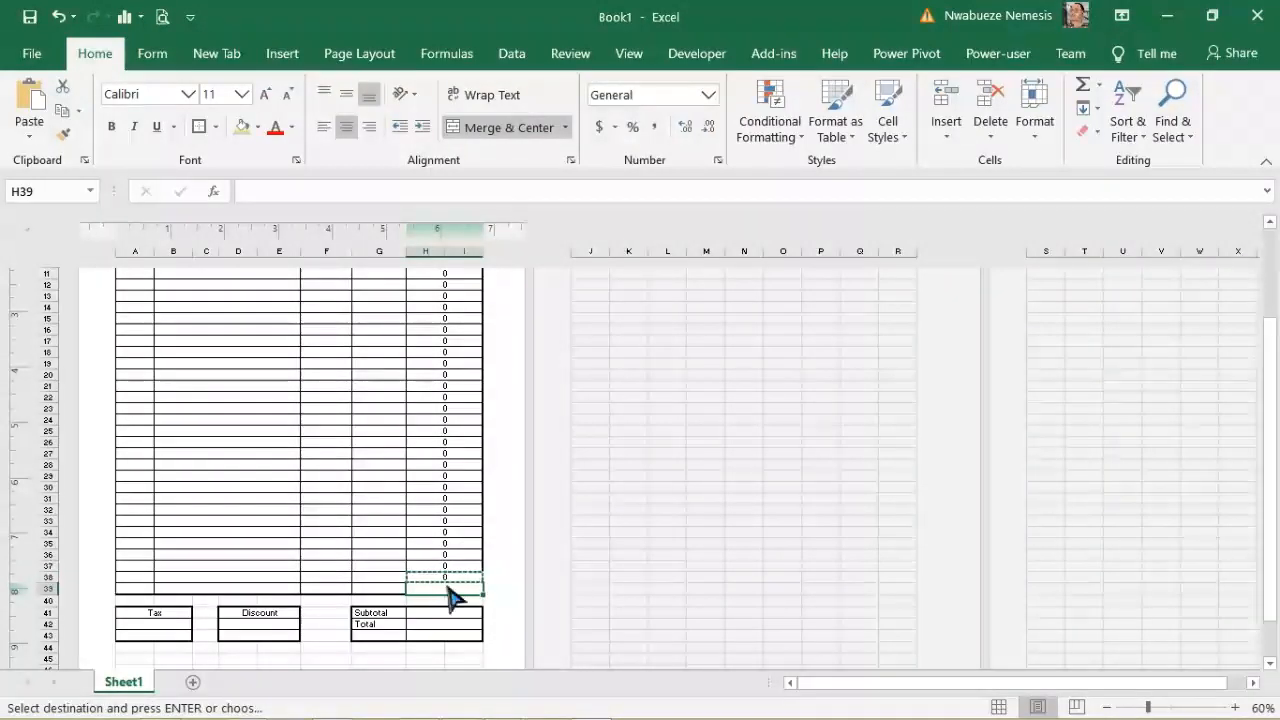
right_click(418, 590)
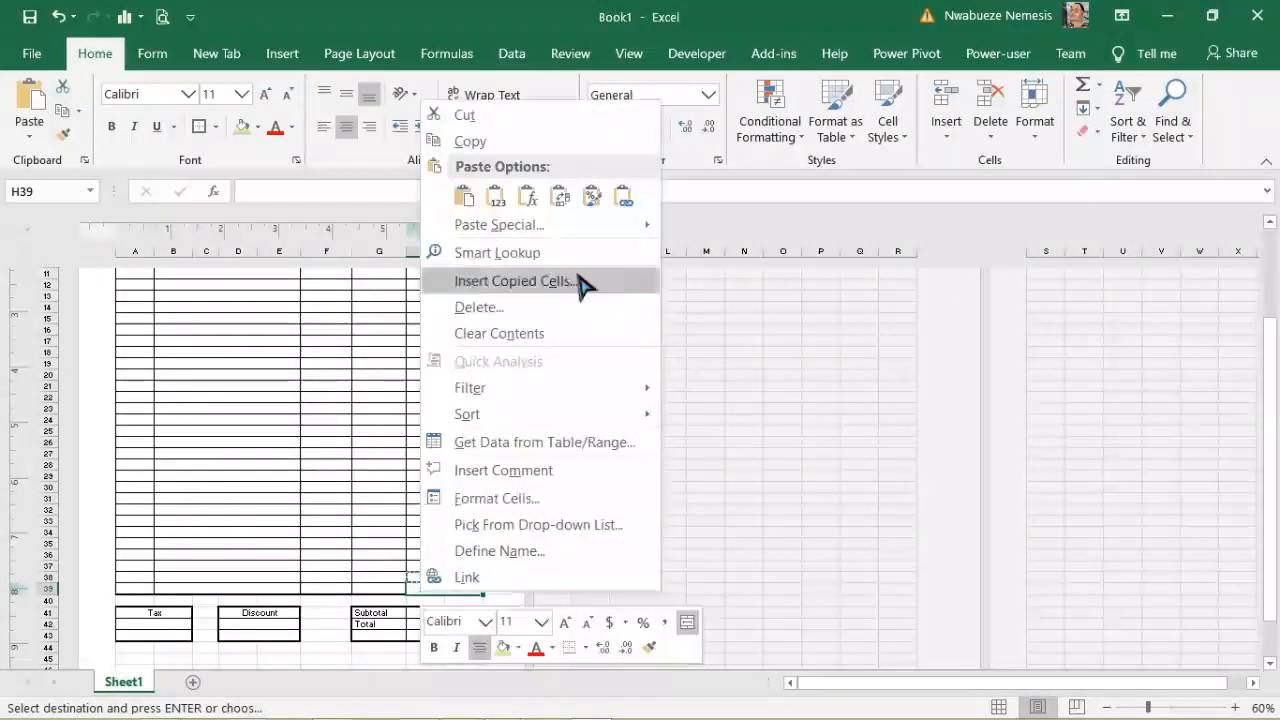
click(527, 197)
click(304, 477)
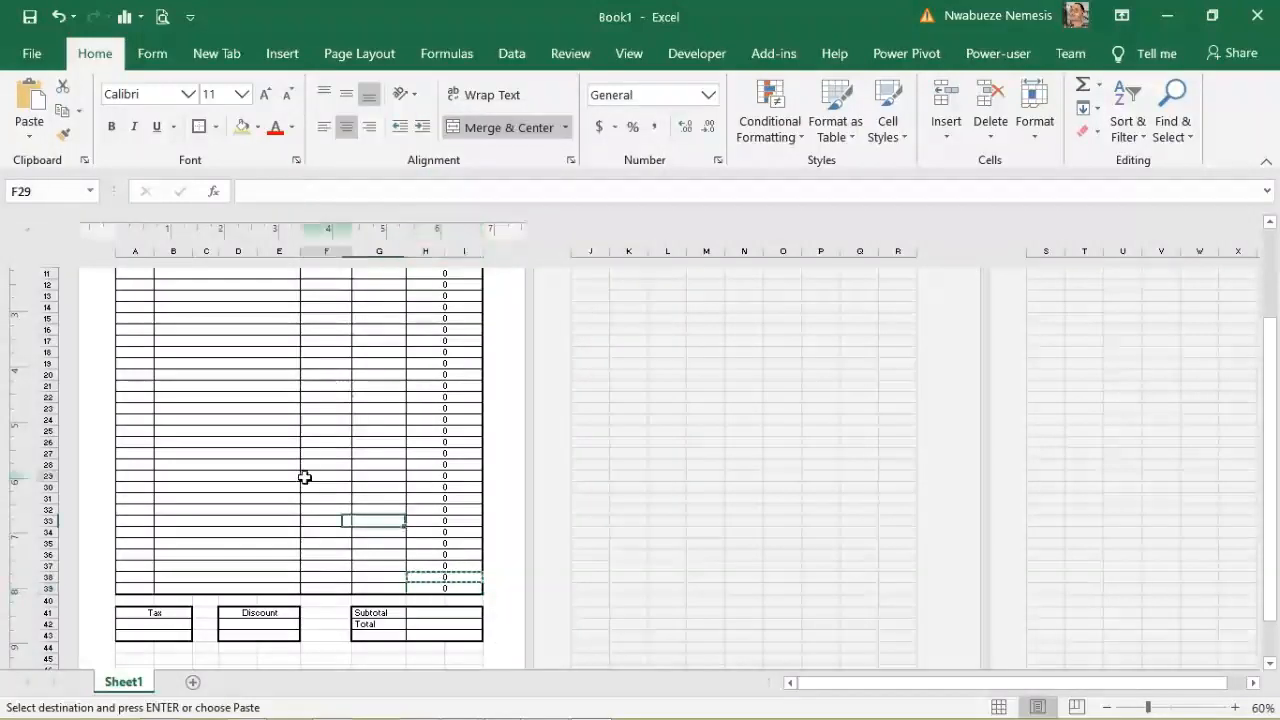
click(271, 535)
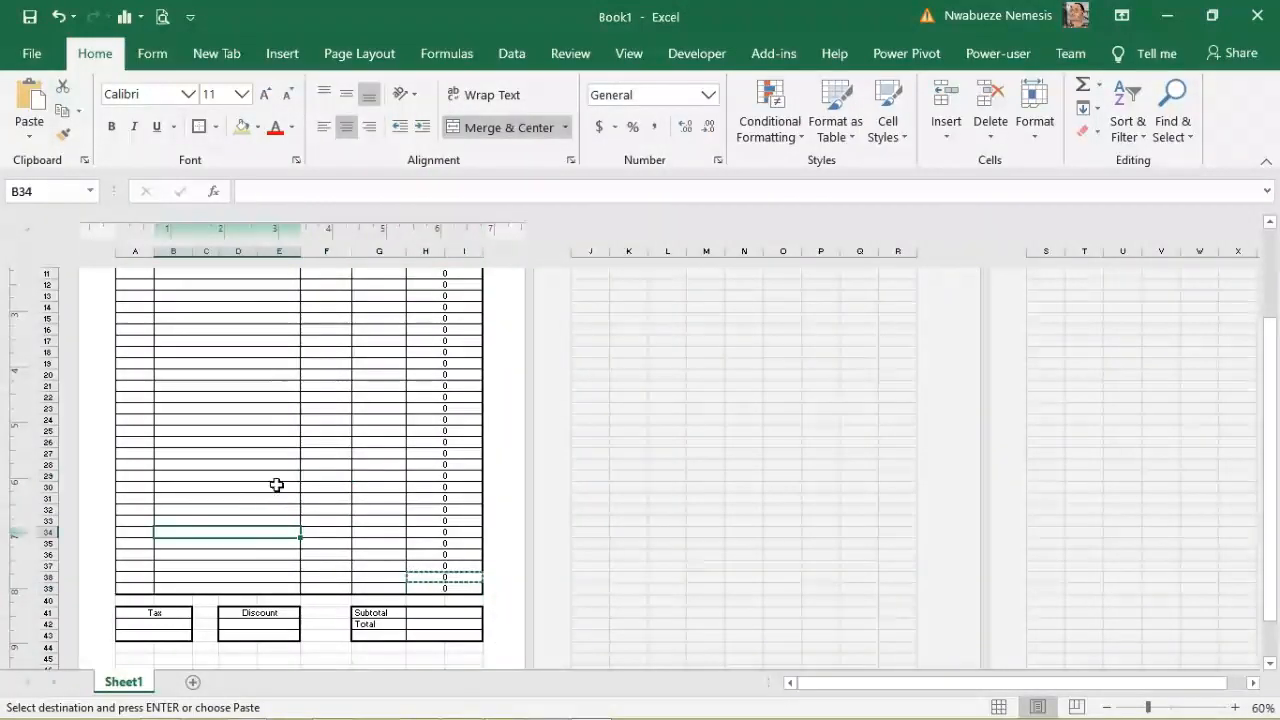
scroll(1276, 425, up, 3)
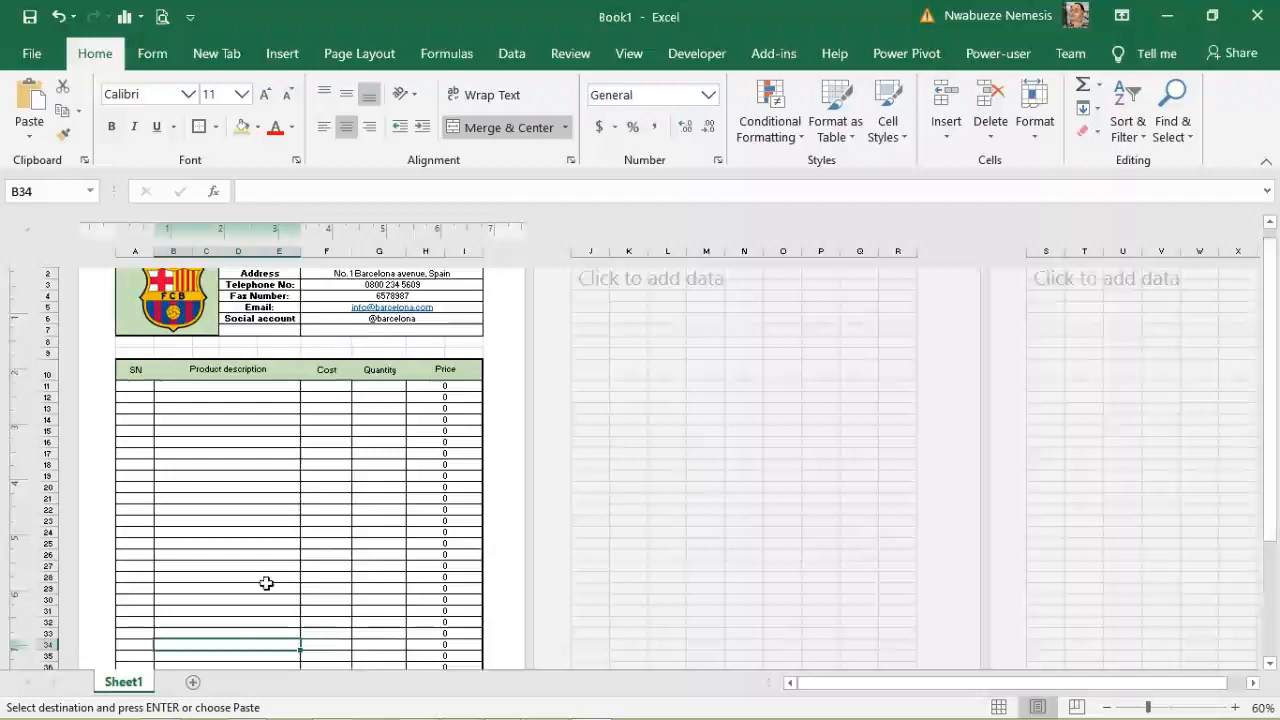
key(Escape)
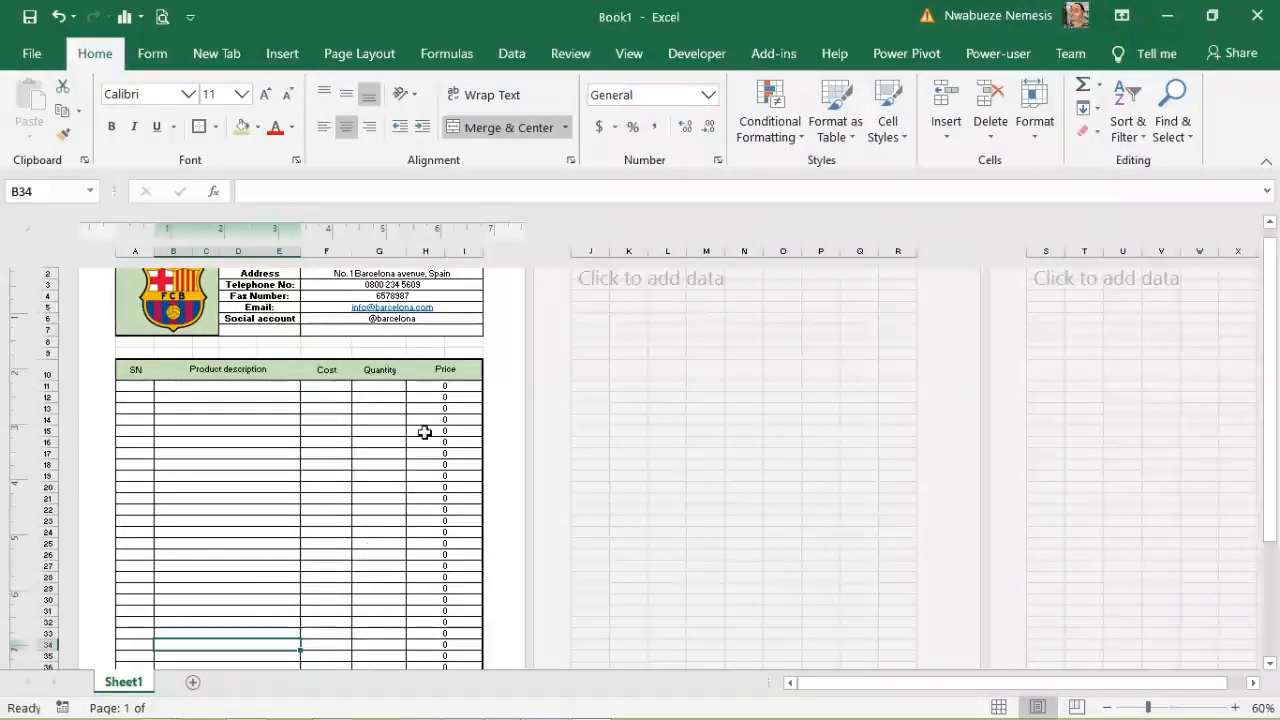
click(446, 388)
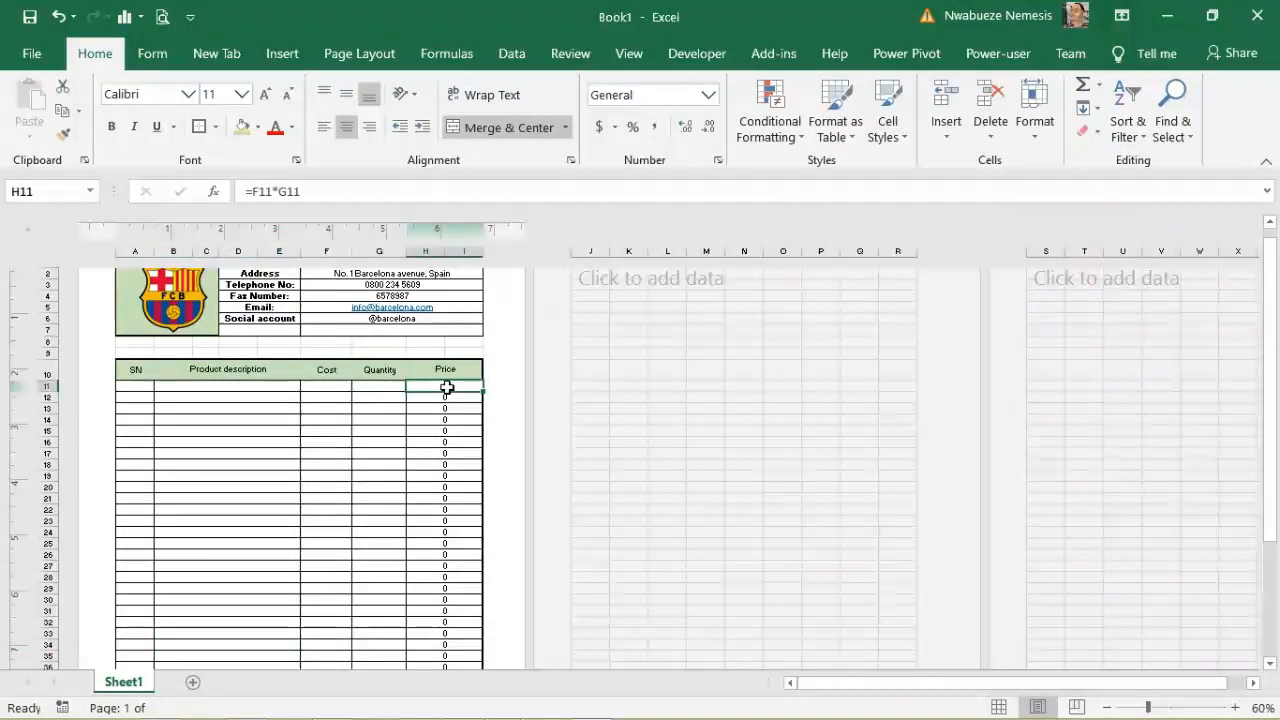
drag(1272, 320, 1278, 432)
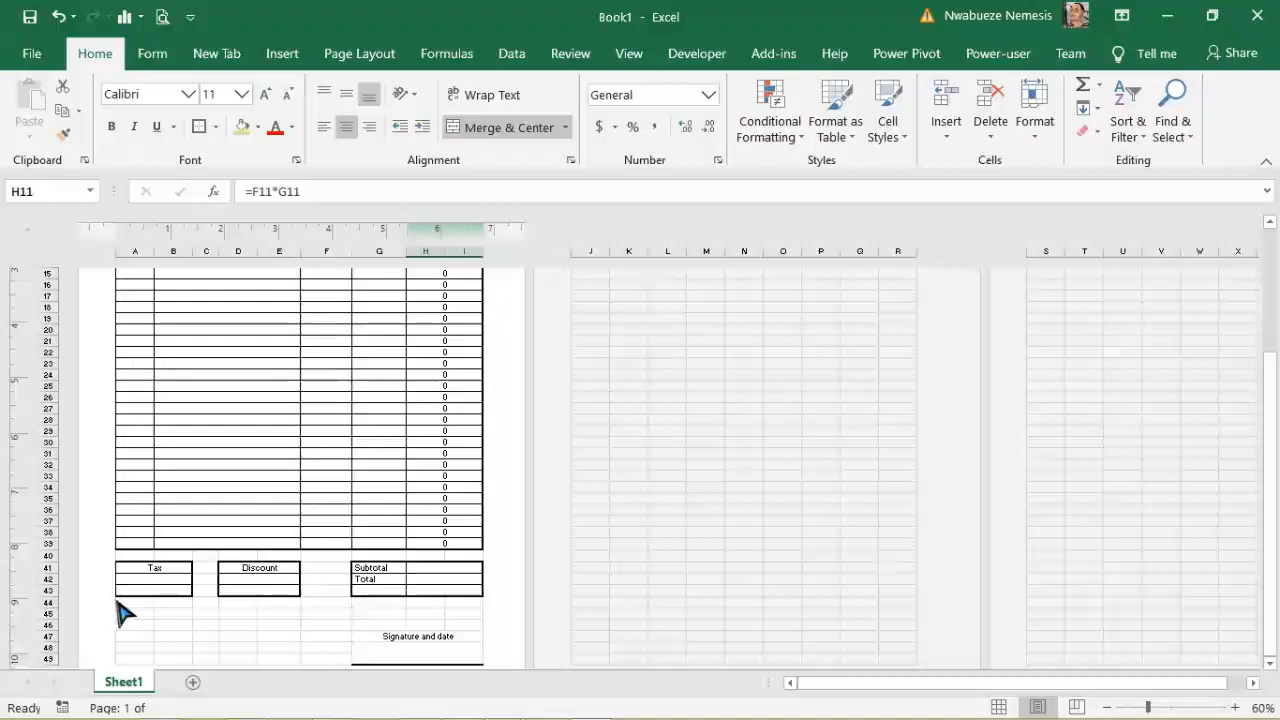
Step: Enter =SUM(H11:I39) in the Subtotal cell H41
click(140, 589)
click(445, 567)
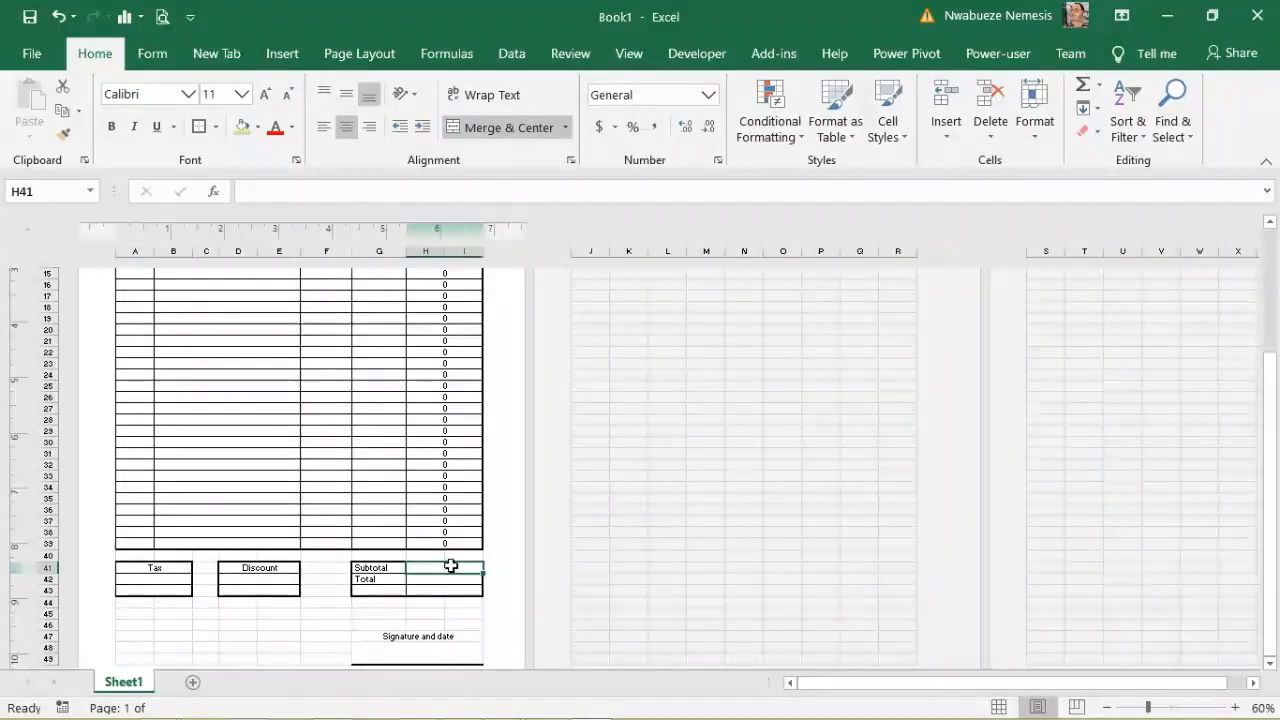
click(267, 190)
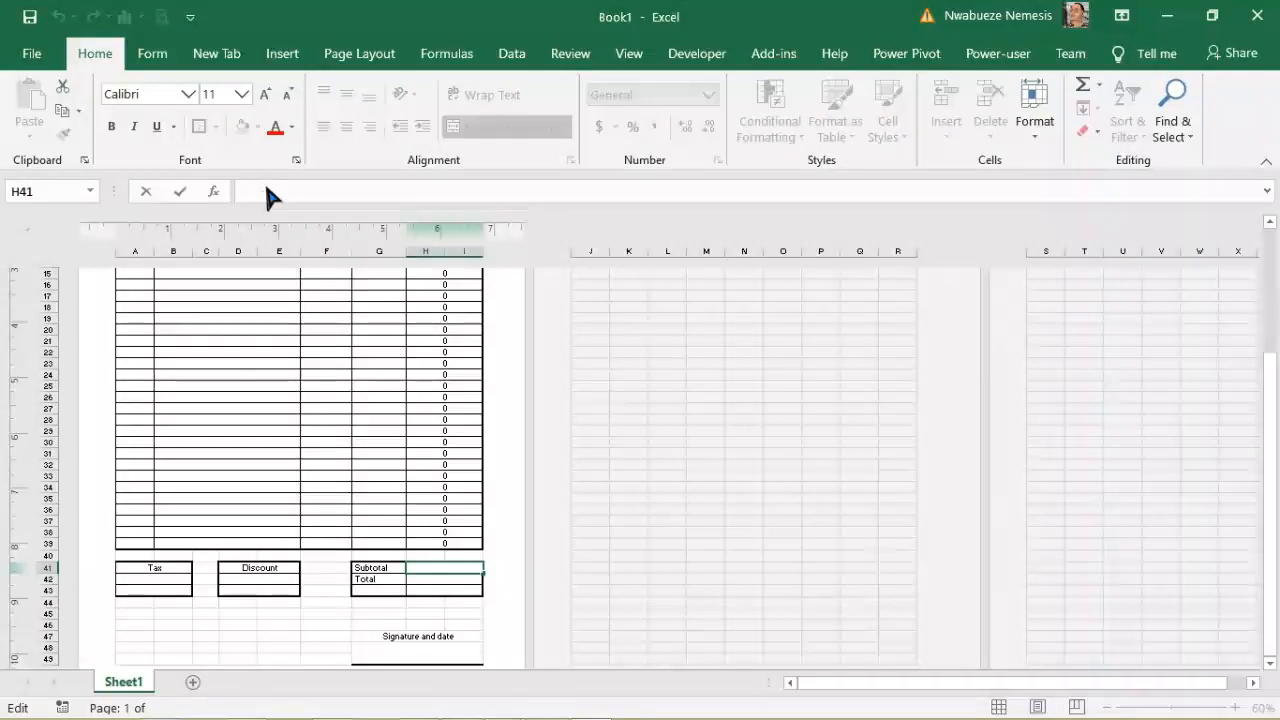
text(=sum)
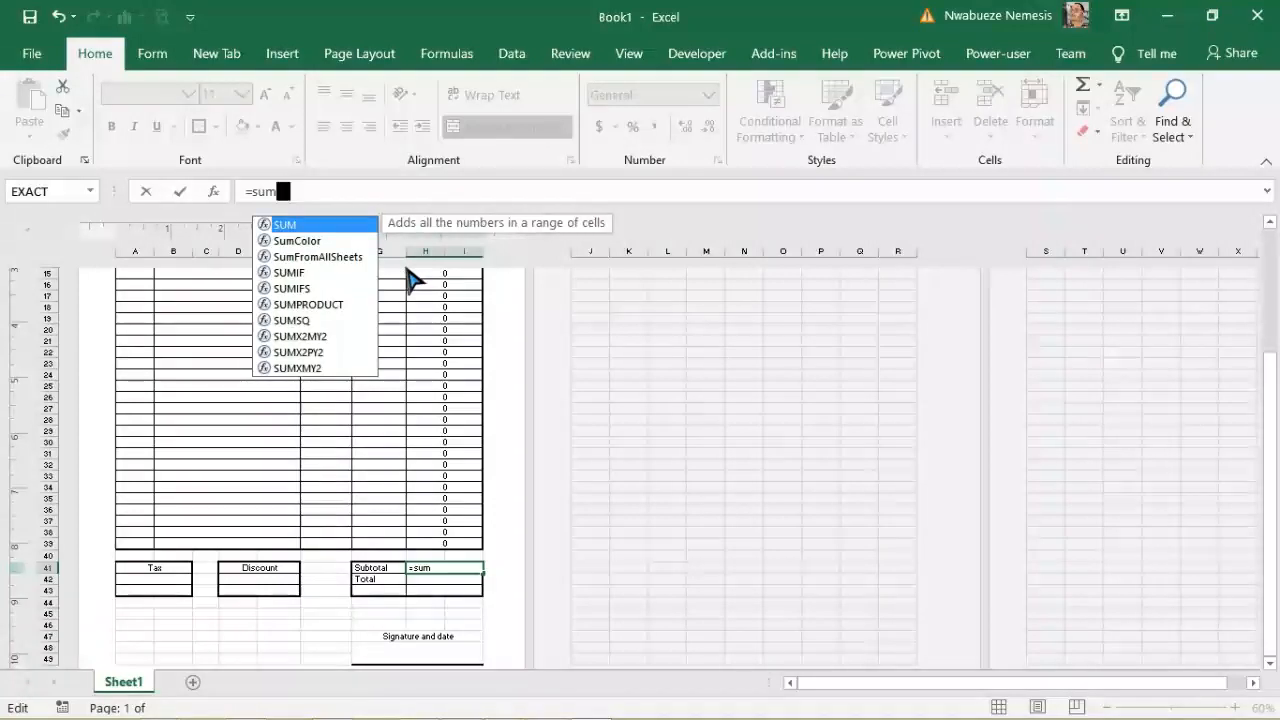
text(())
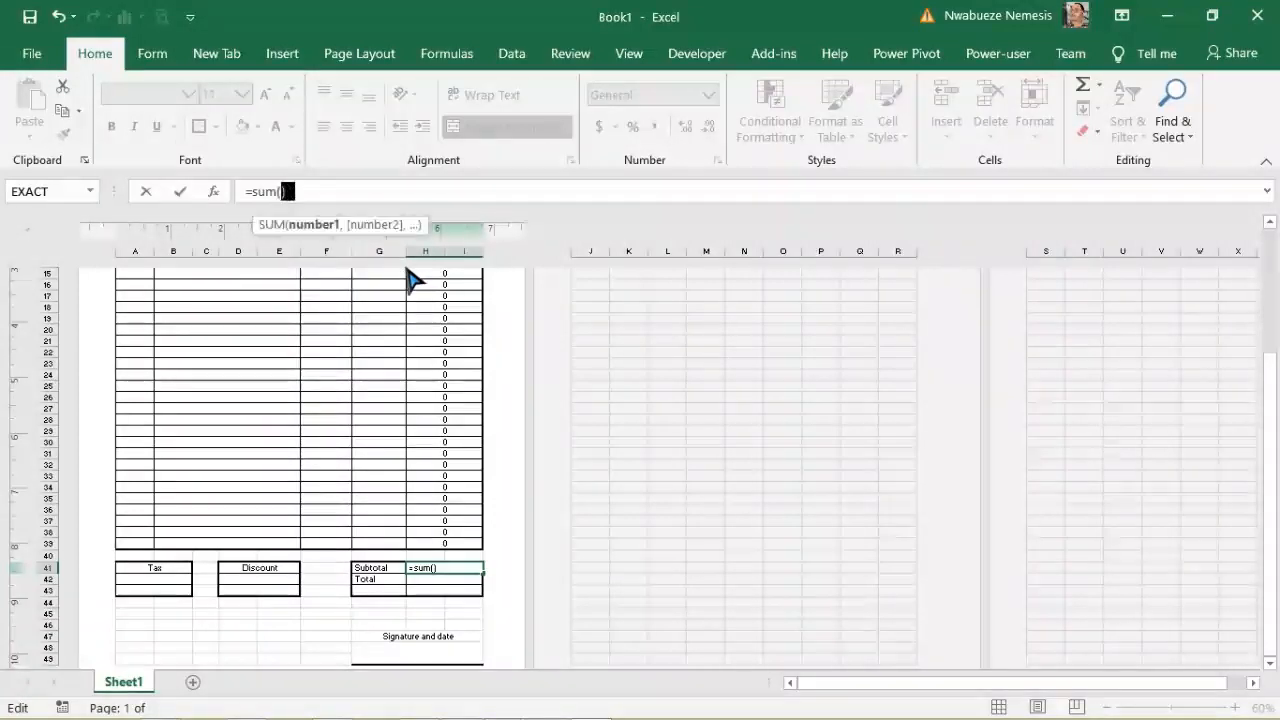
drag(1273, 585, 1275, 518)
drag(450, 315, 447, 634)
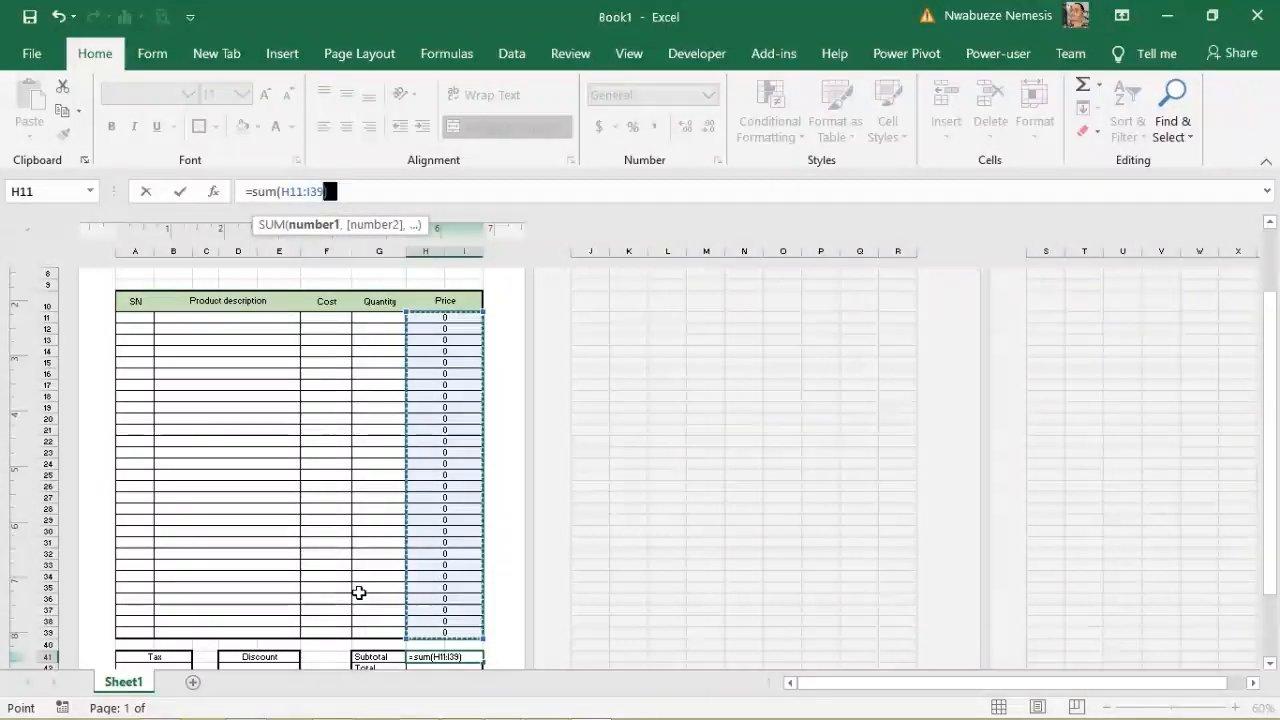
key(Return)
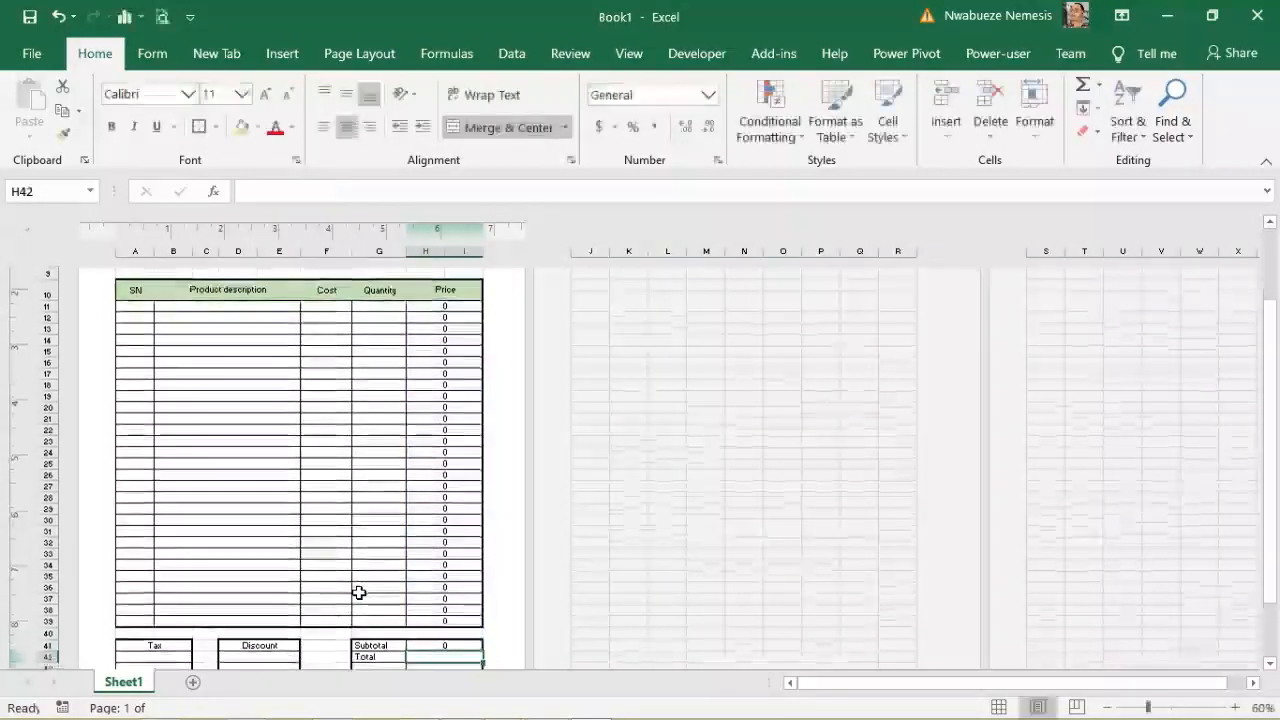
click(446, 643)
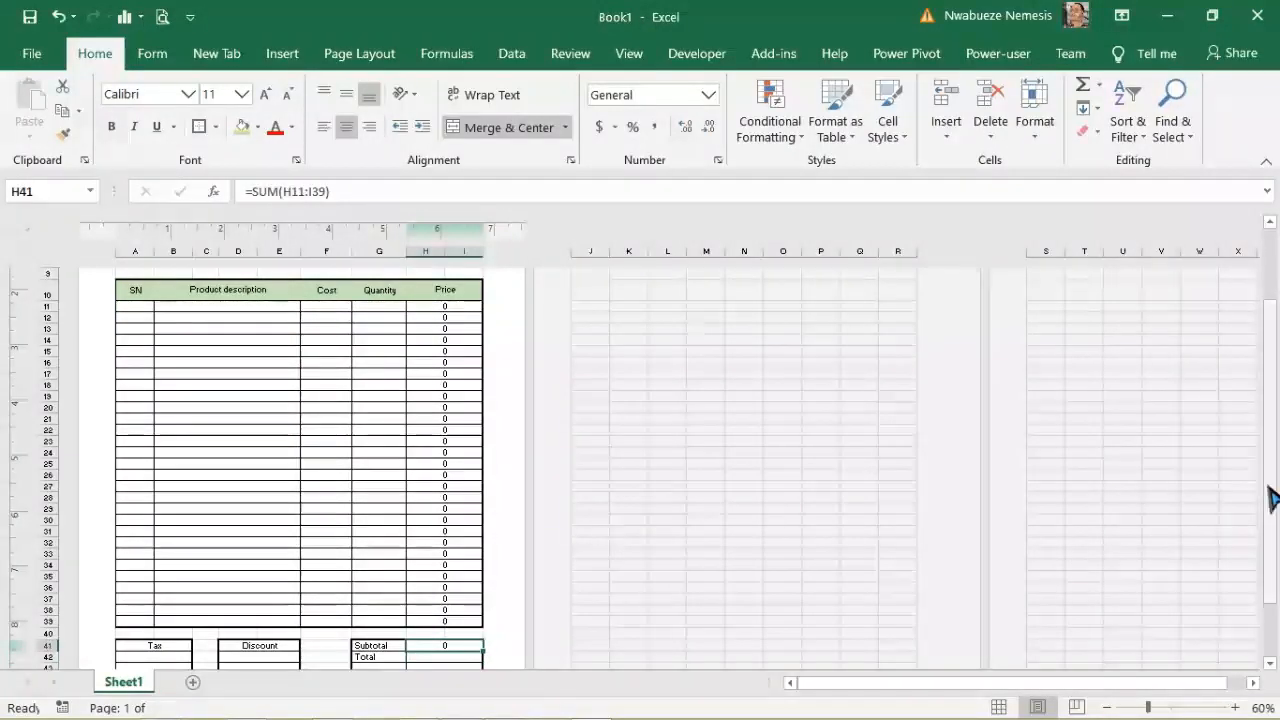
drag(1272, 497, 1271, 503)
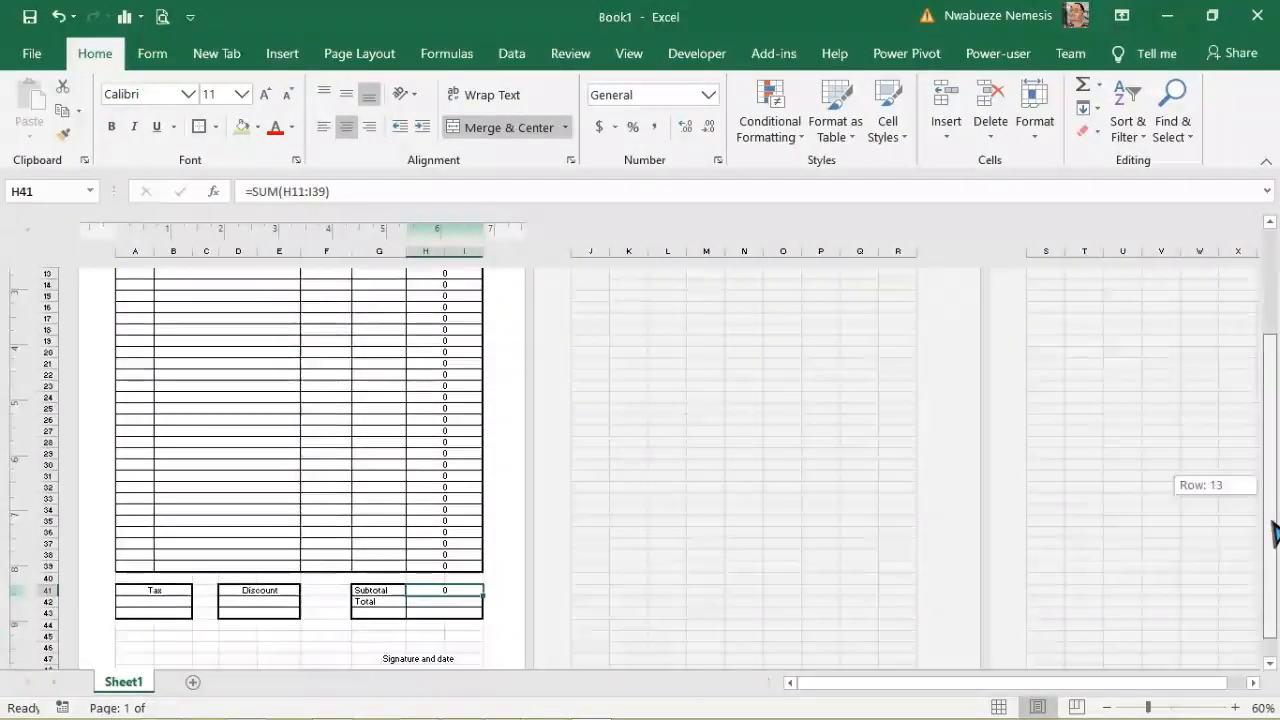
click(143, 603)
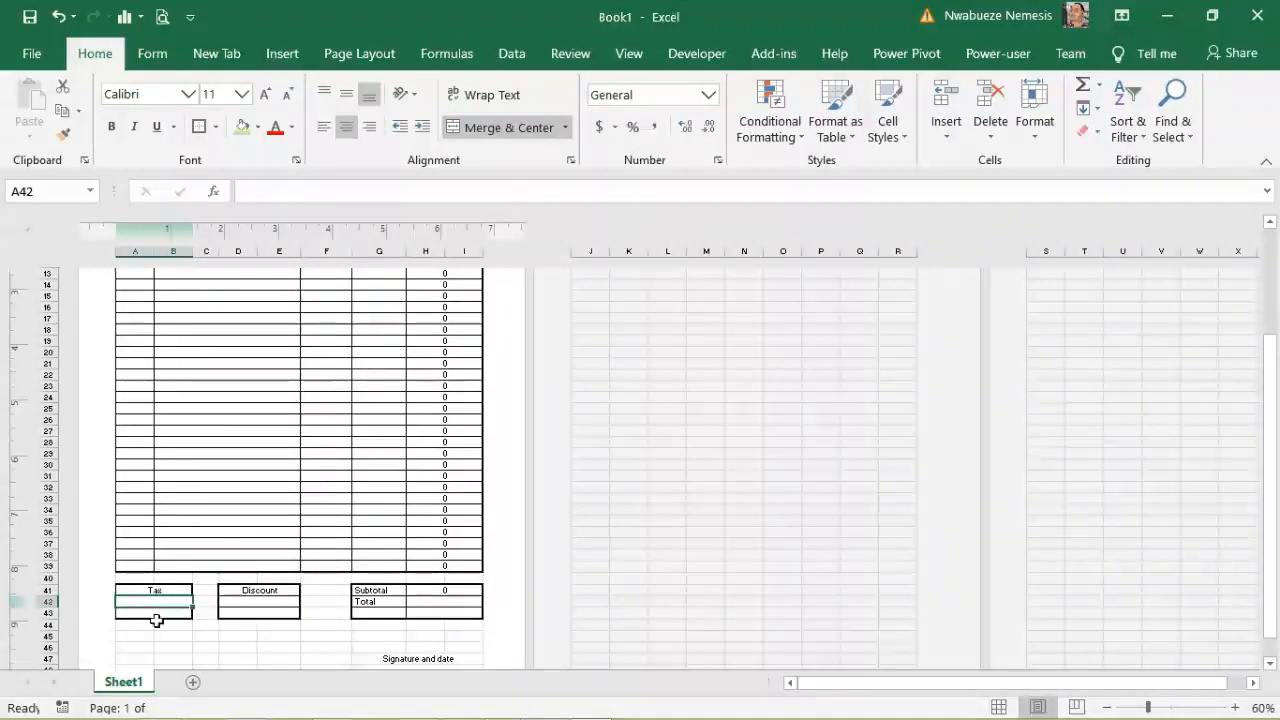
Step: Enter 5$ under Tax in A42 and 4% under Discount in D42
text(5)
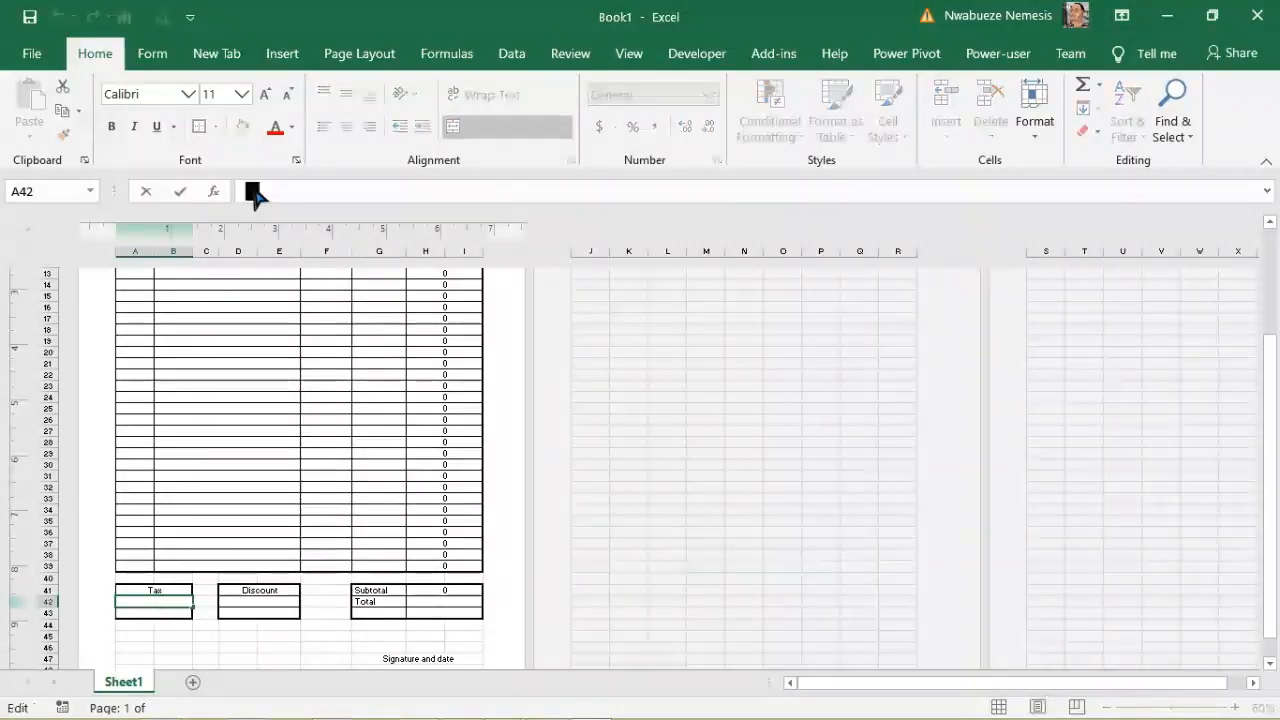
text($)
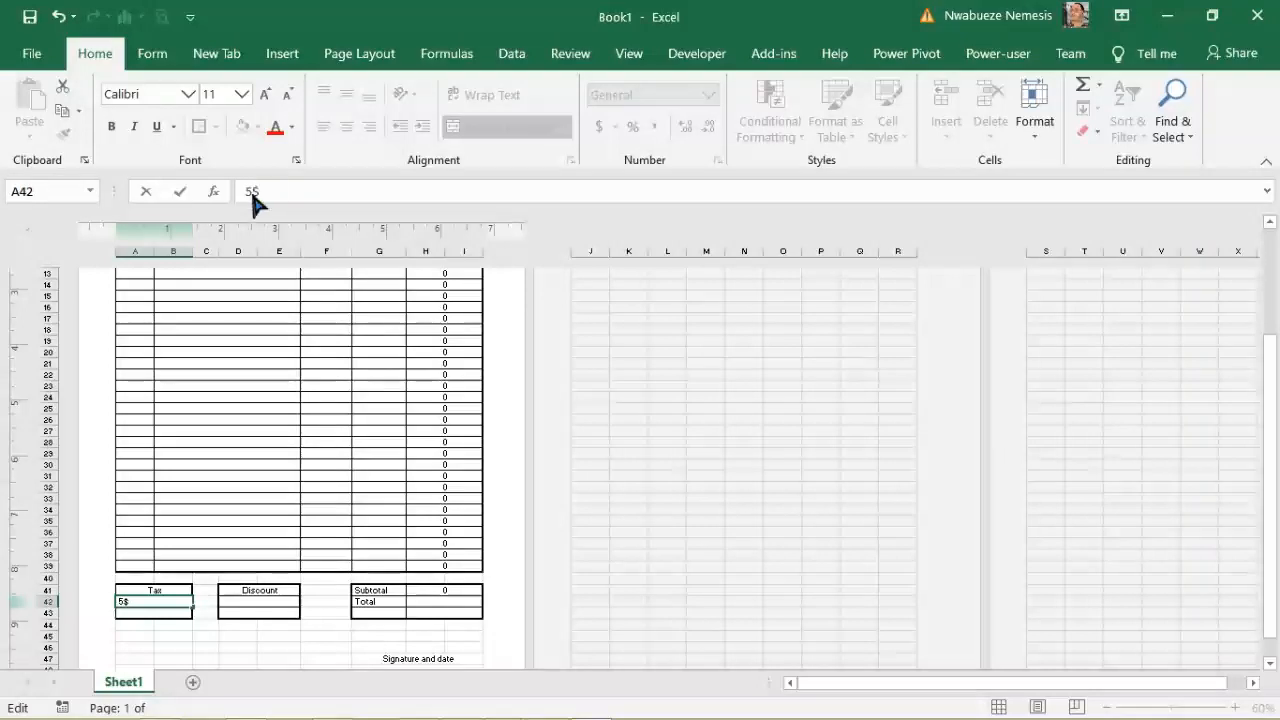
click(282, 599)
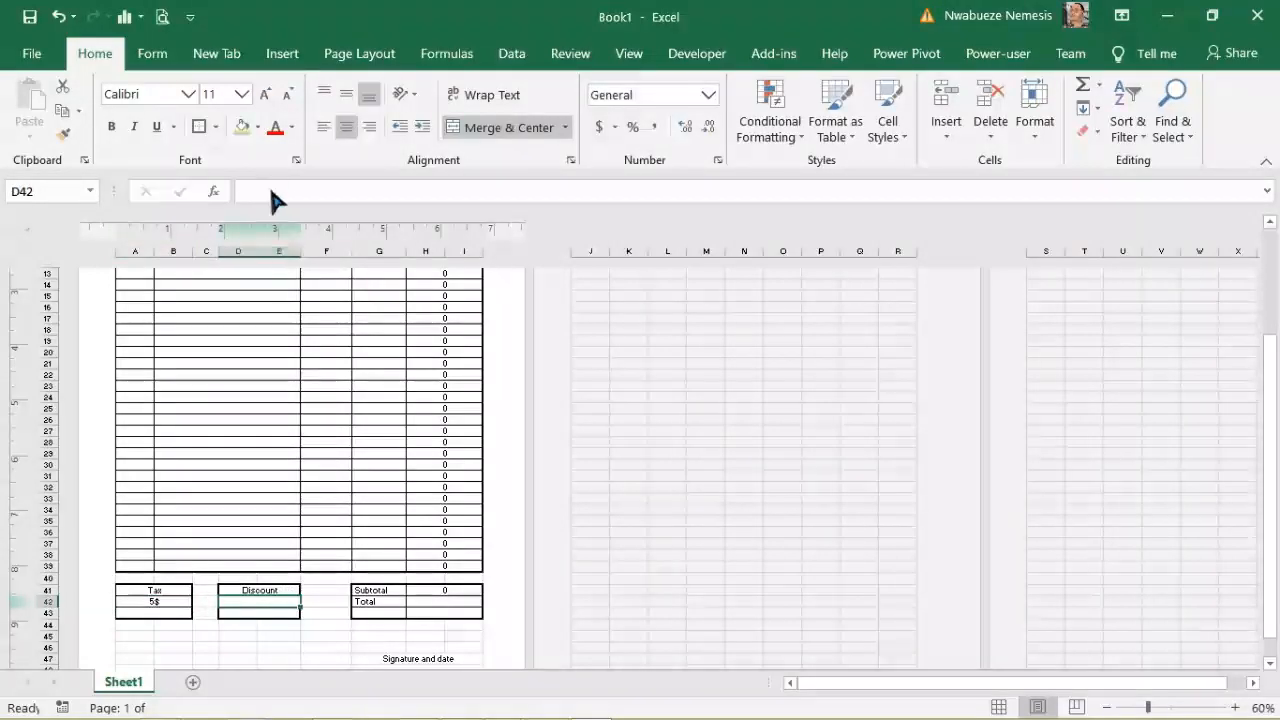
click(270, 192)
double_click(270, 191)
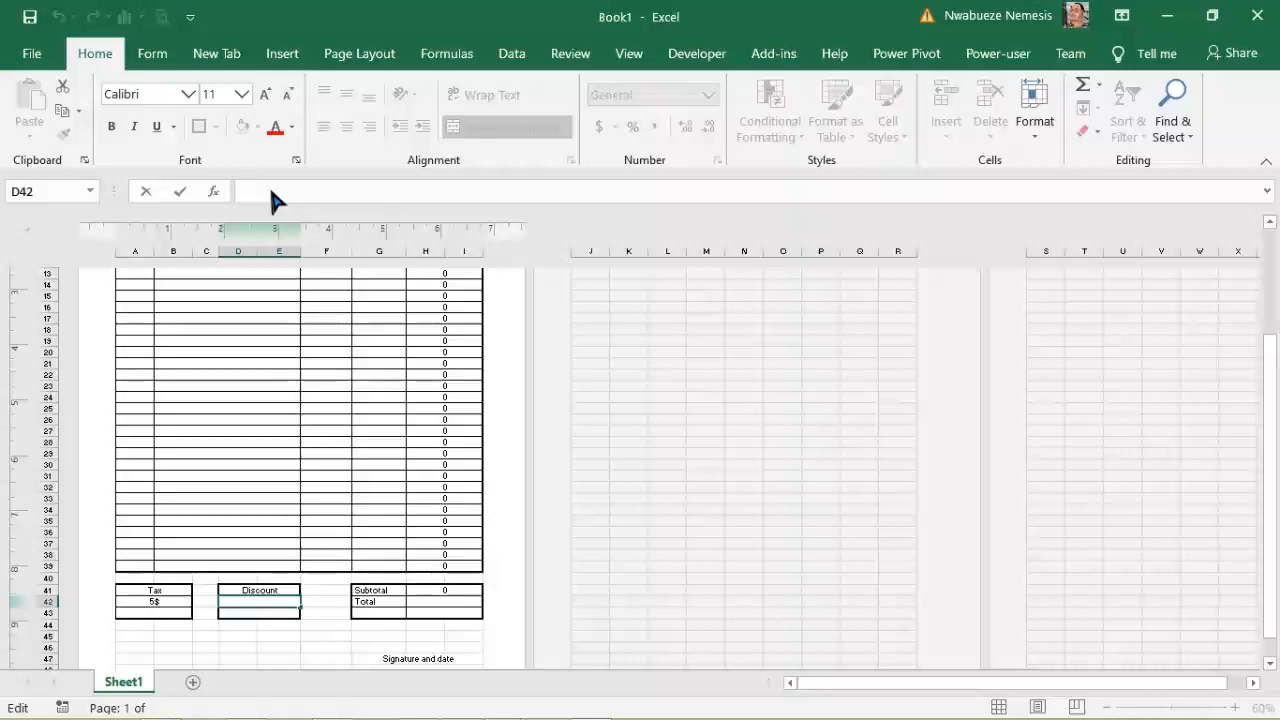
text(4)
text(&)
text(%)
click(292, 624)
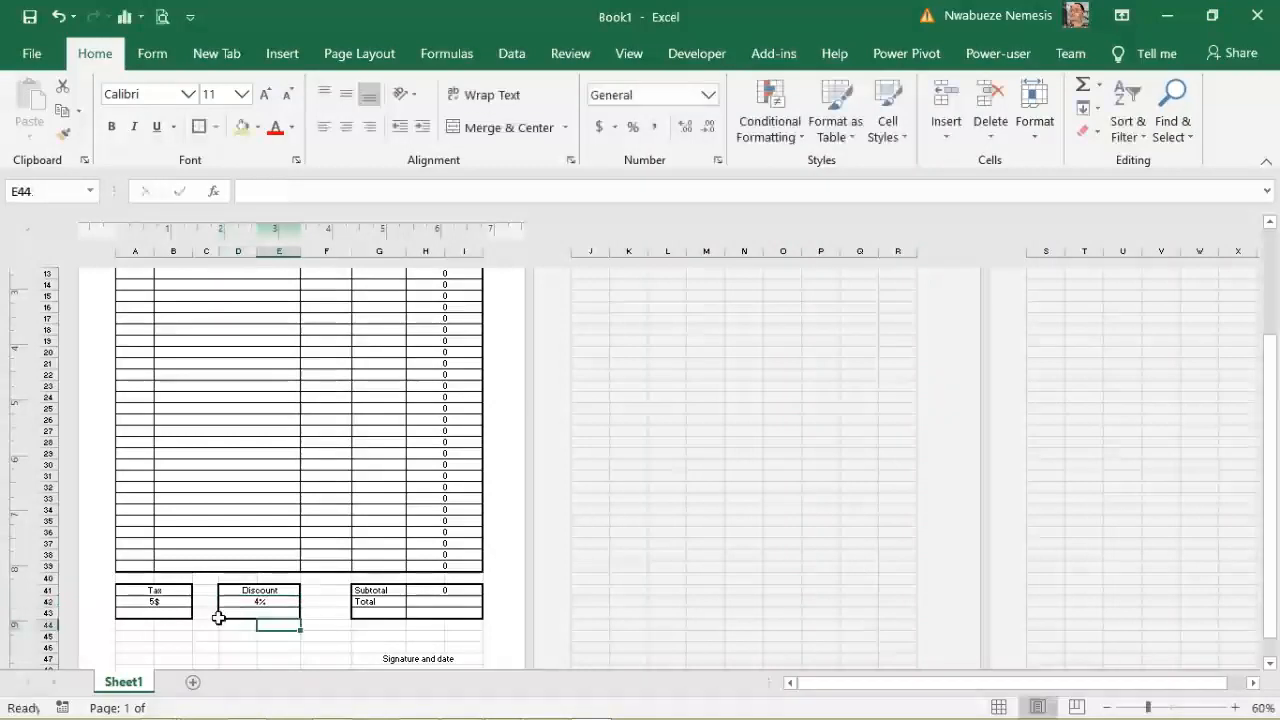
click(173, 613)
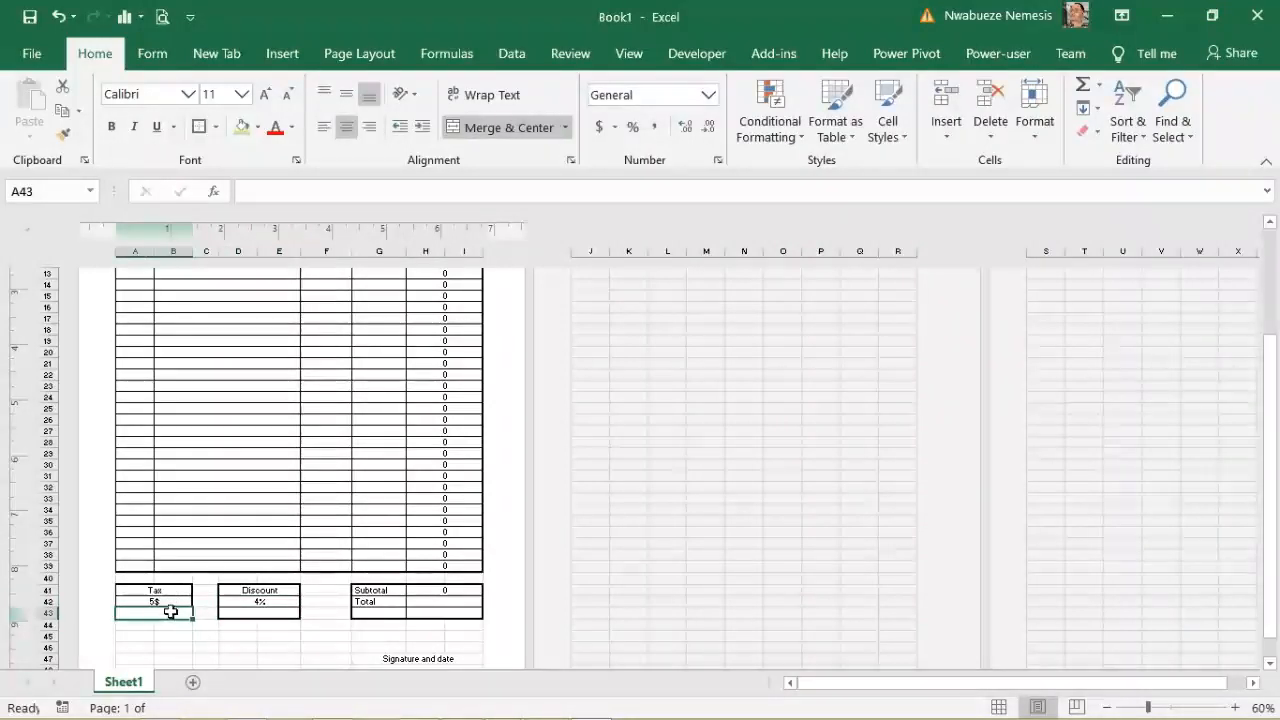
click(452, 588)
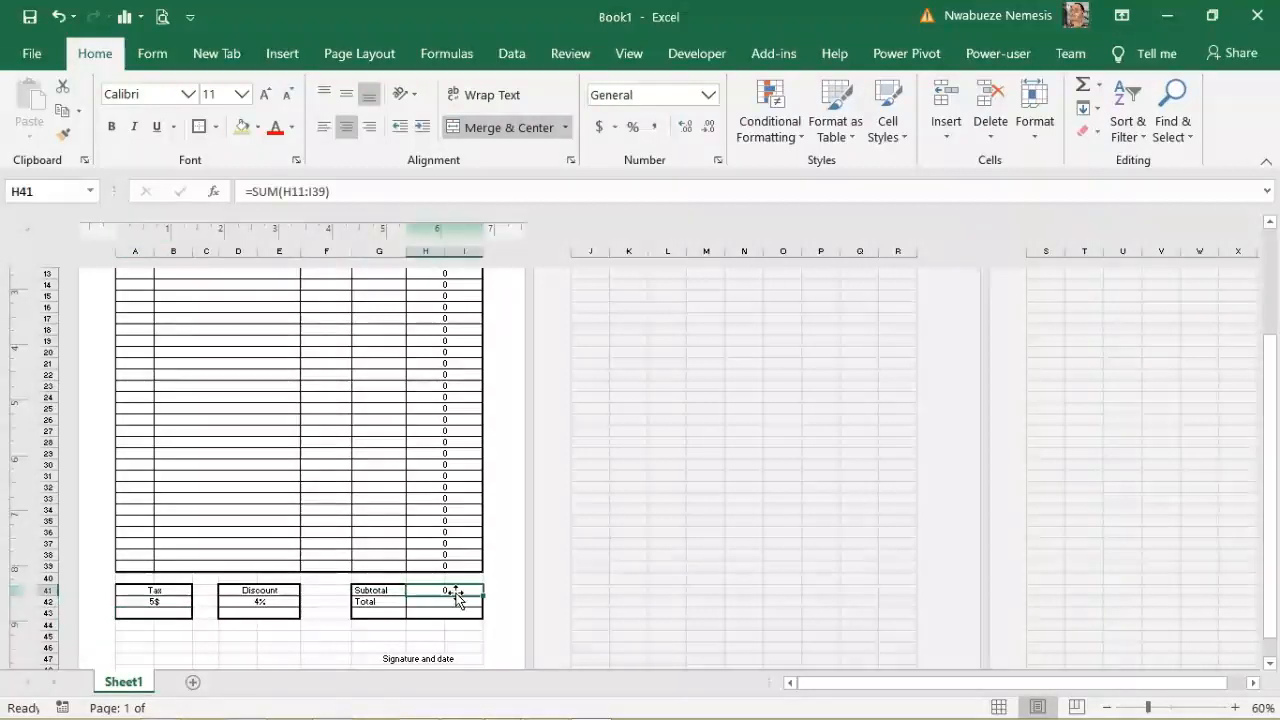
Step: Enter the tax amount formula =A42*H41 in A43
click(153, 612)
click(256, 193)
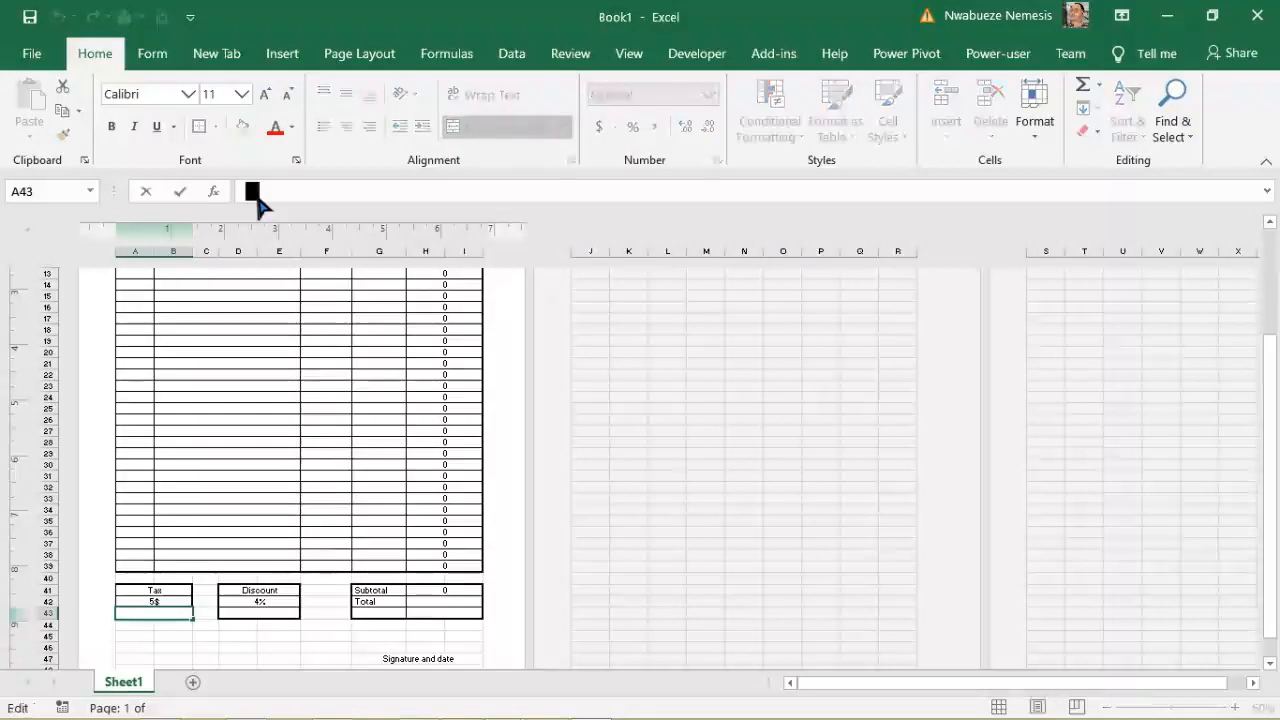
text(=)
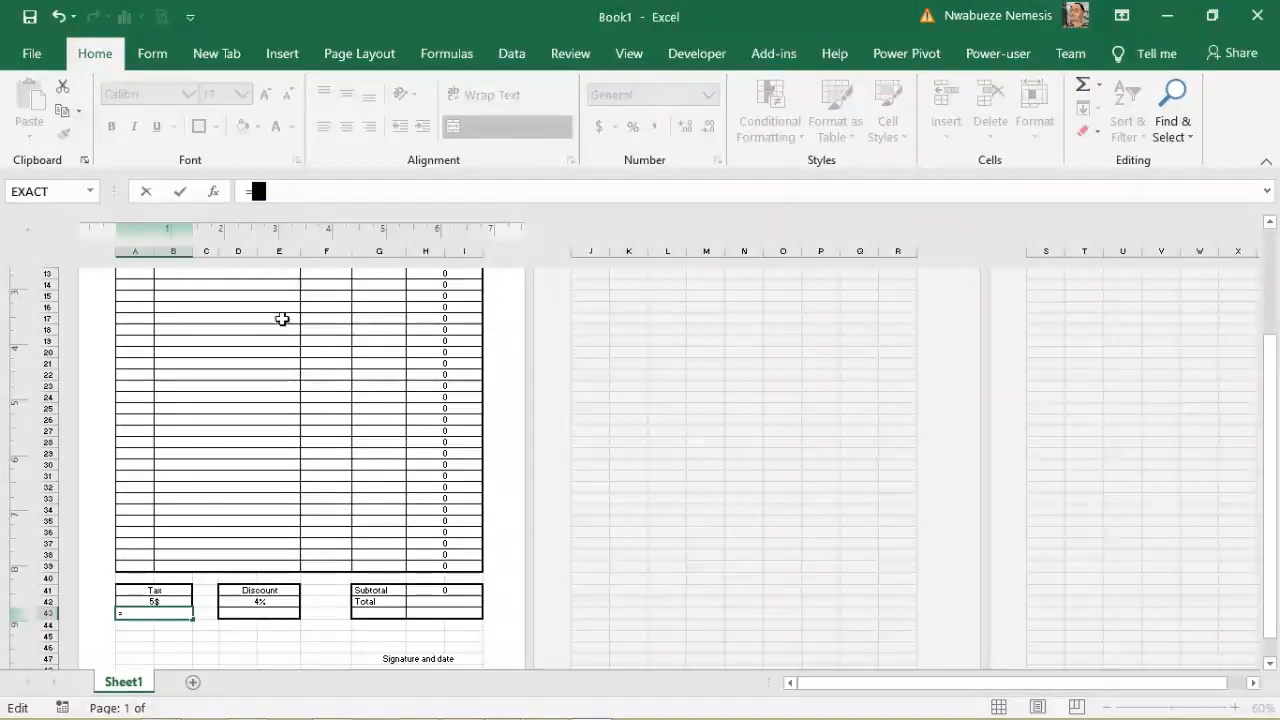
click(165, 601)
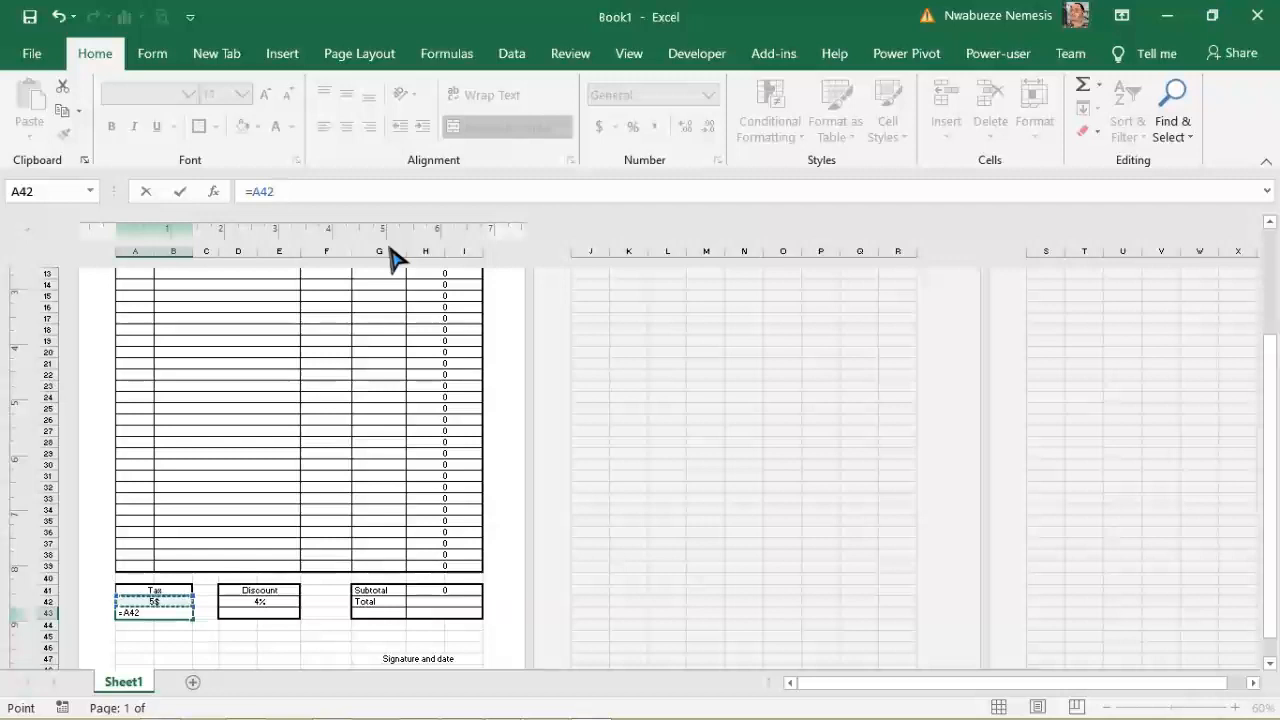
text(*)
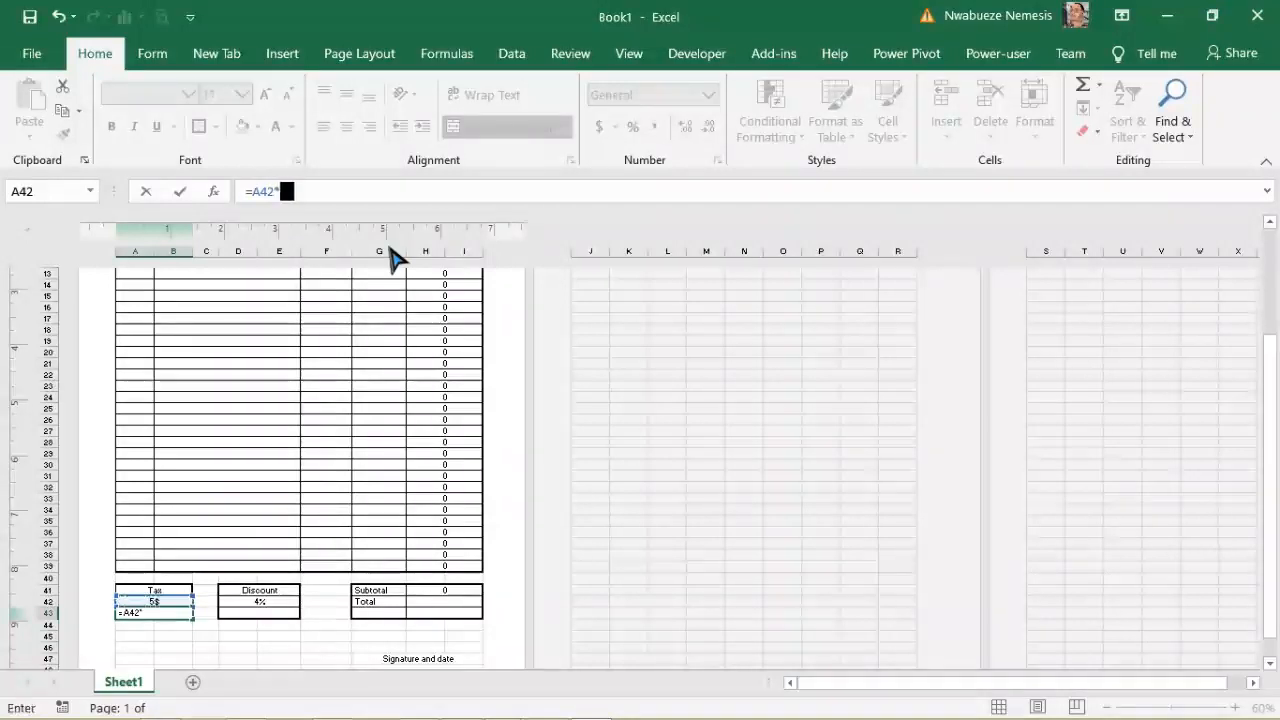
click(446, 590)
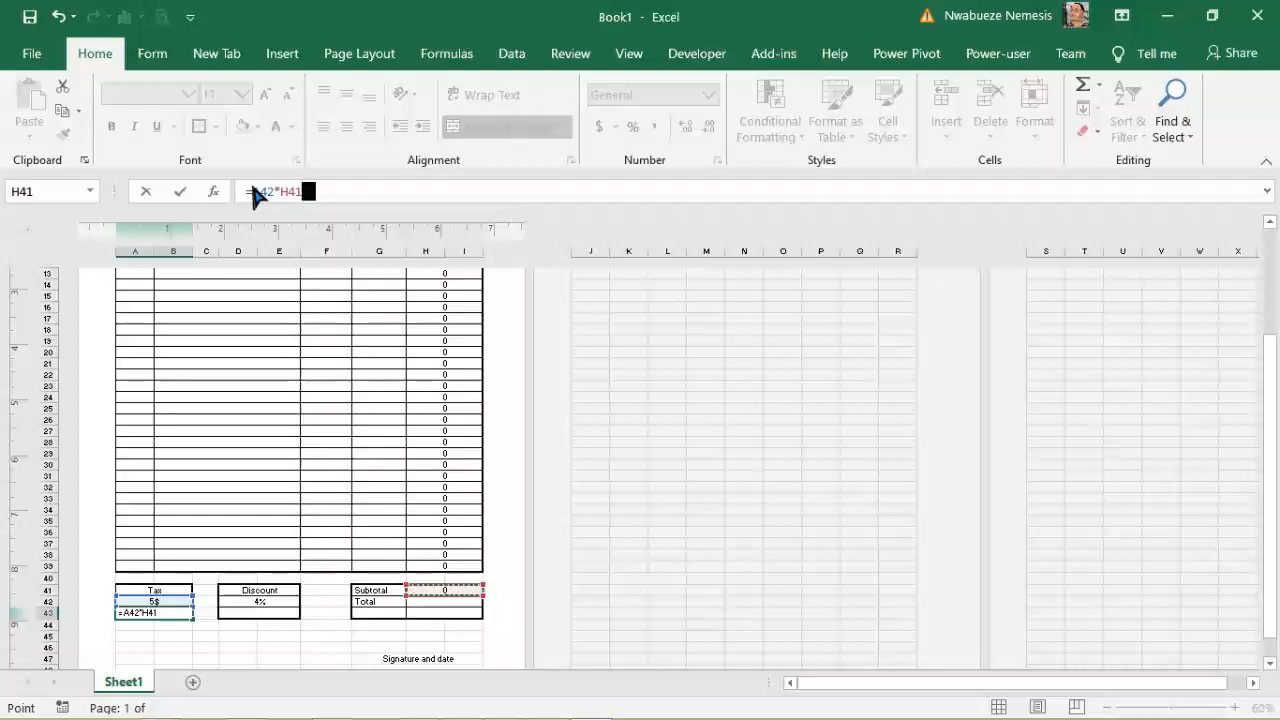
key(Return)
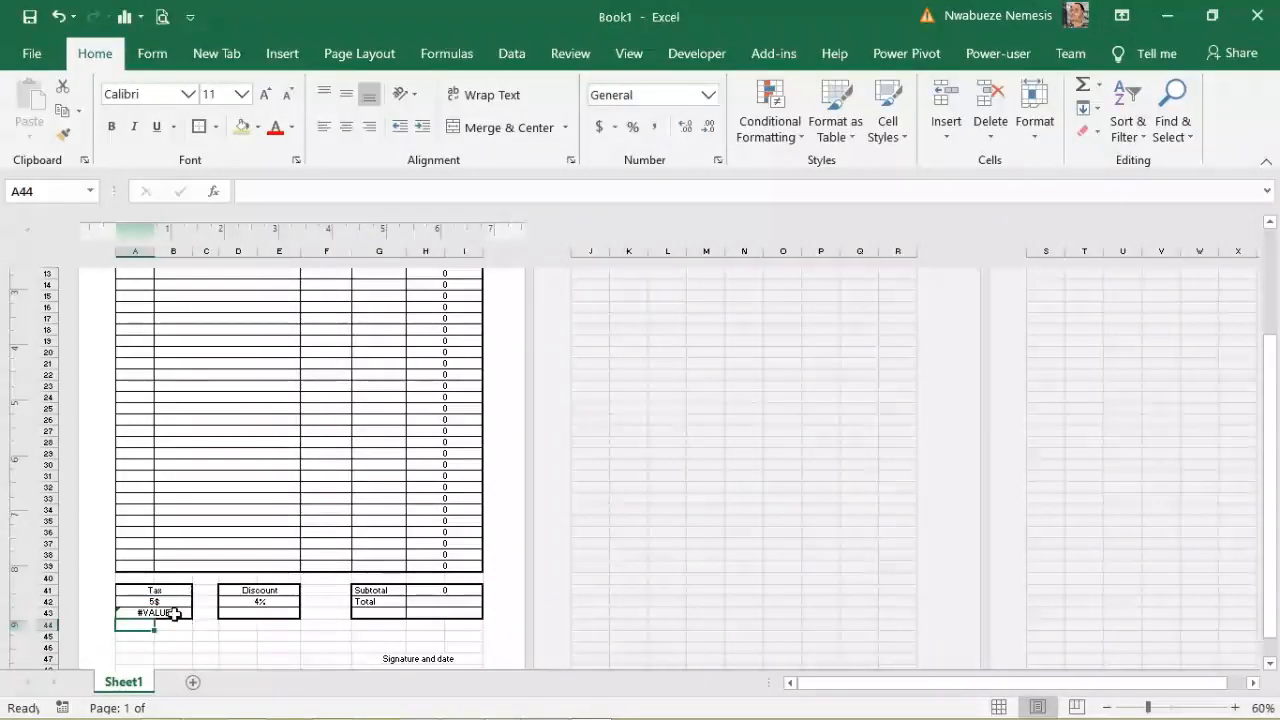
Step: Change the tax rate in A42 from 5$ to 5% to clear the #VALUE! error
click(175, 613)
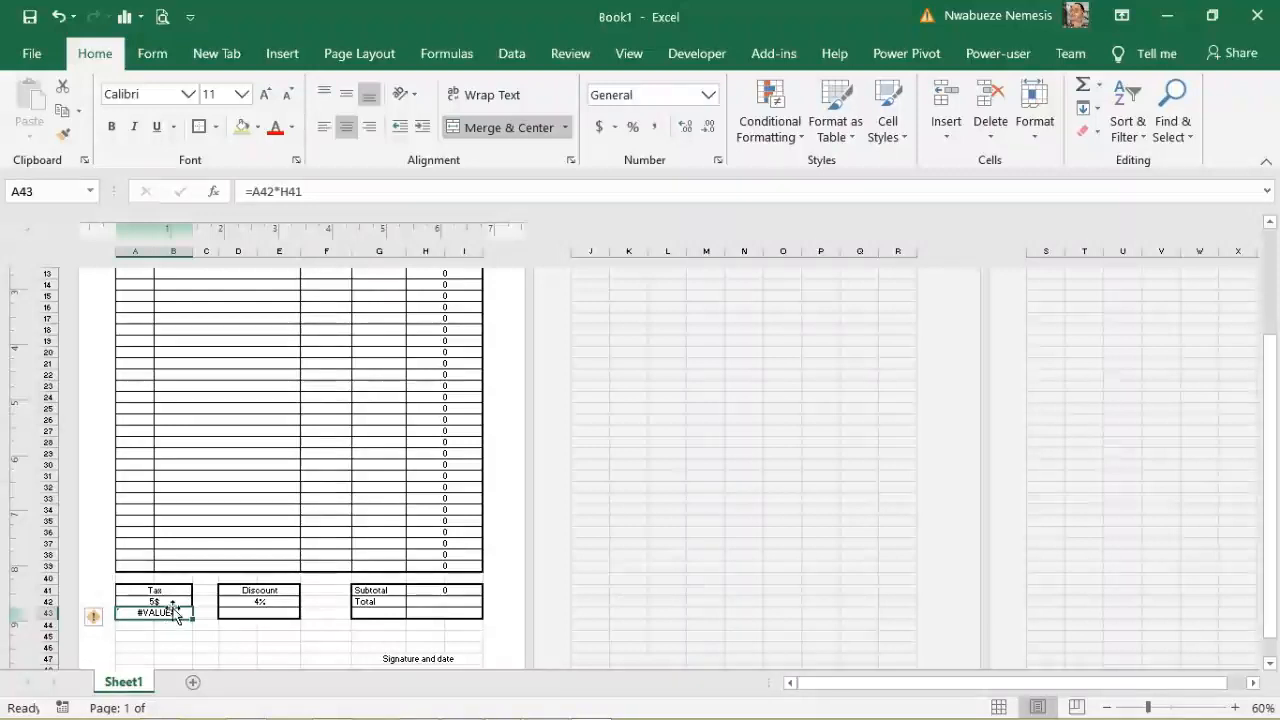
click(165, 601)
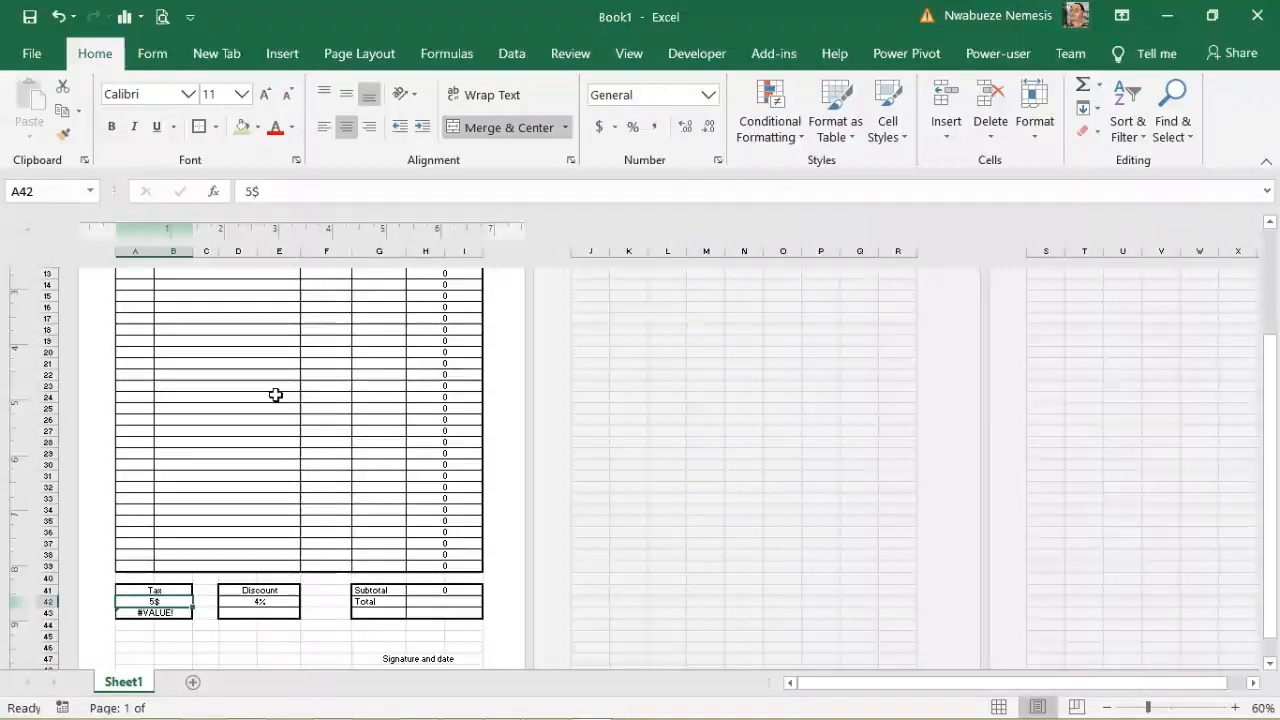
click(270, 192)
key(BackSpace)
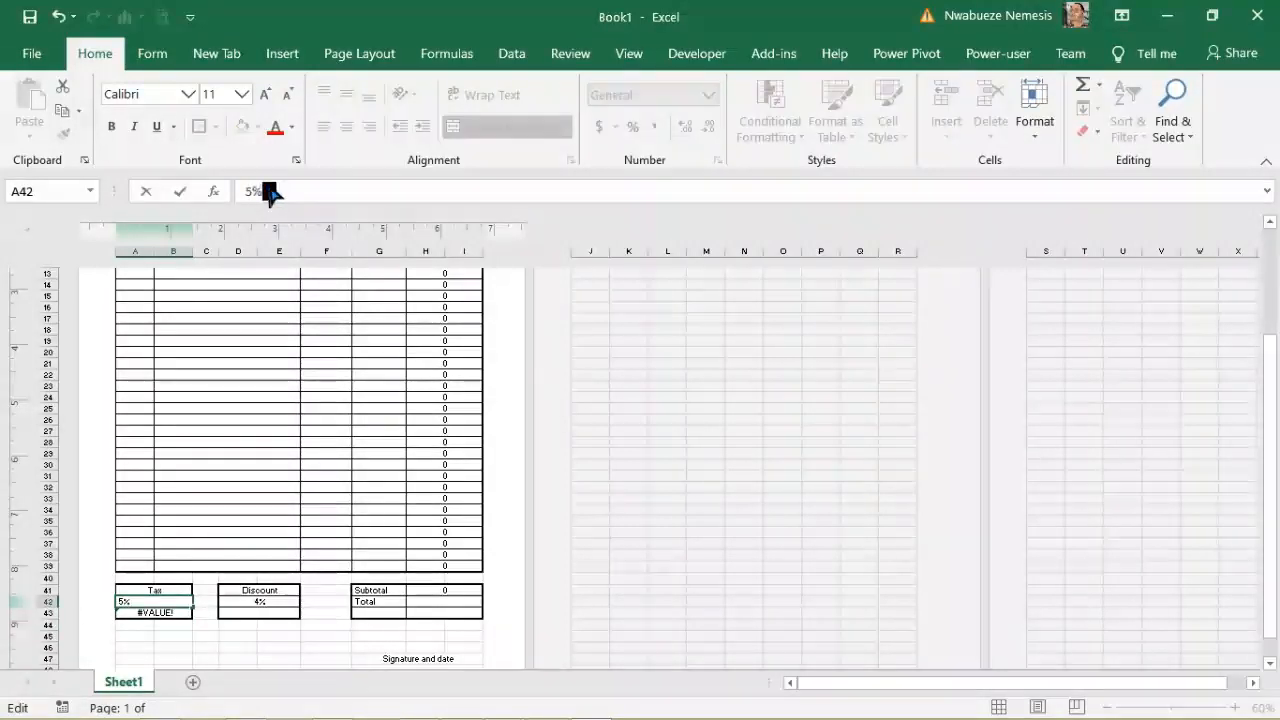
click(248, 657)
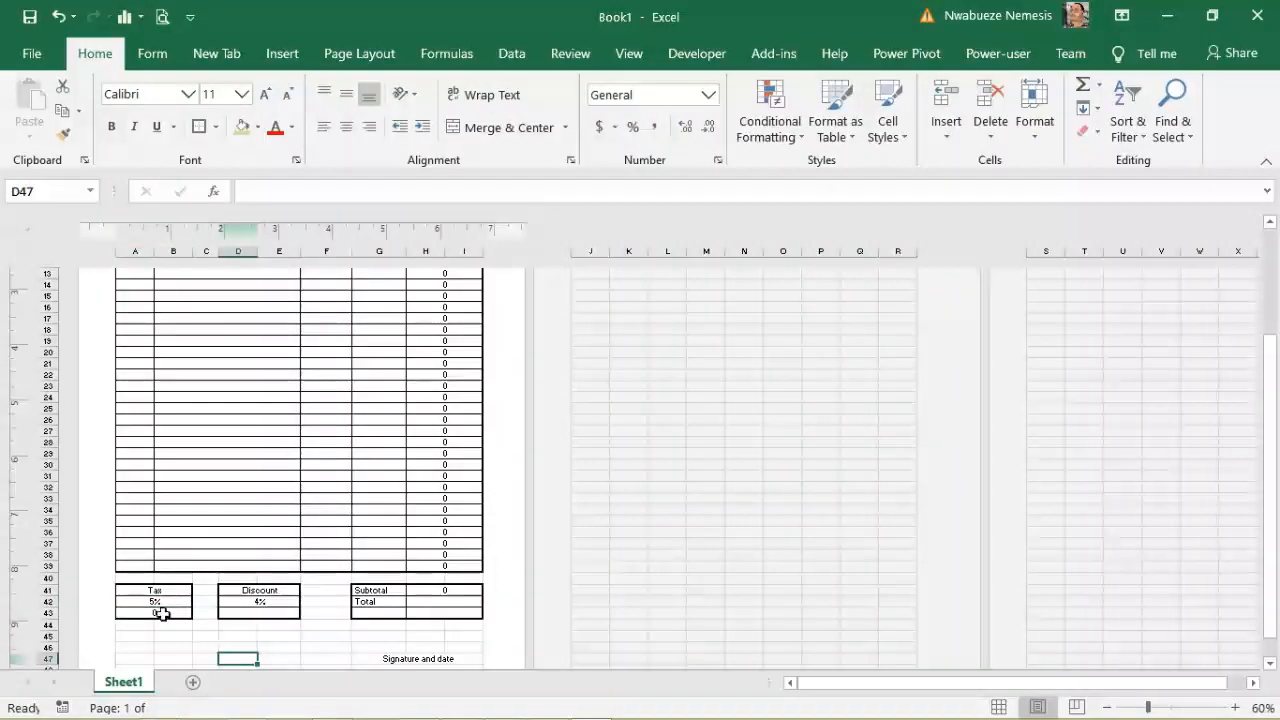
click(271, 600)
click(275, 611)
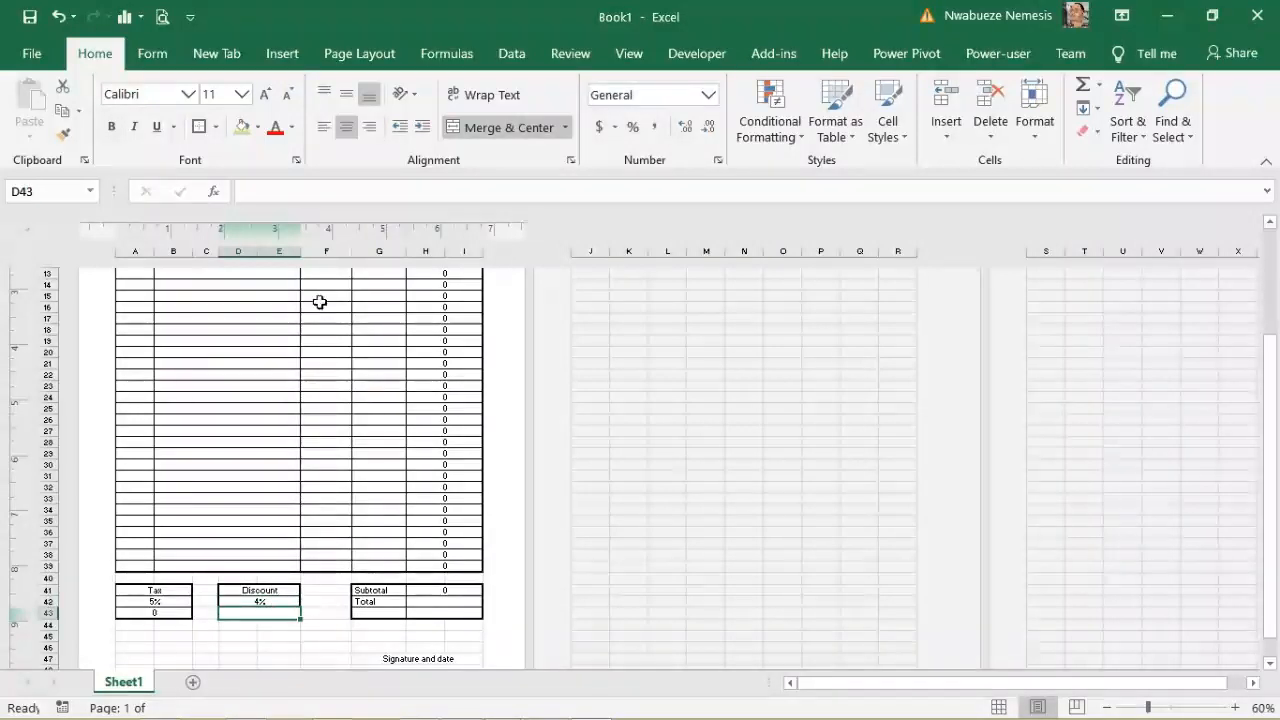
Step: Enter the discount amount formula =D42*H41 in D43
click(253, 191)
text(=)
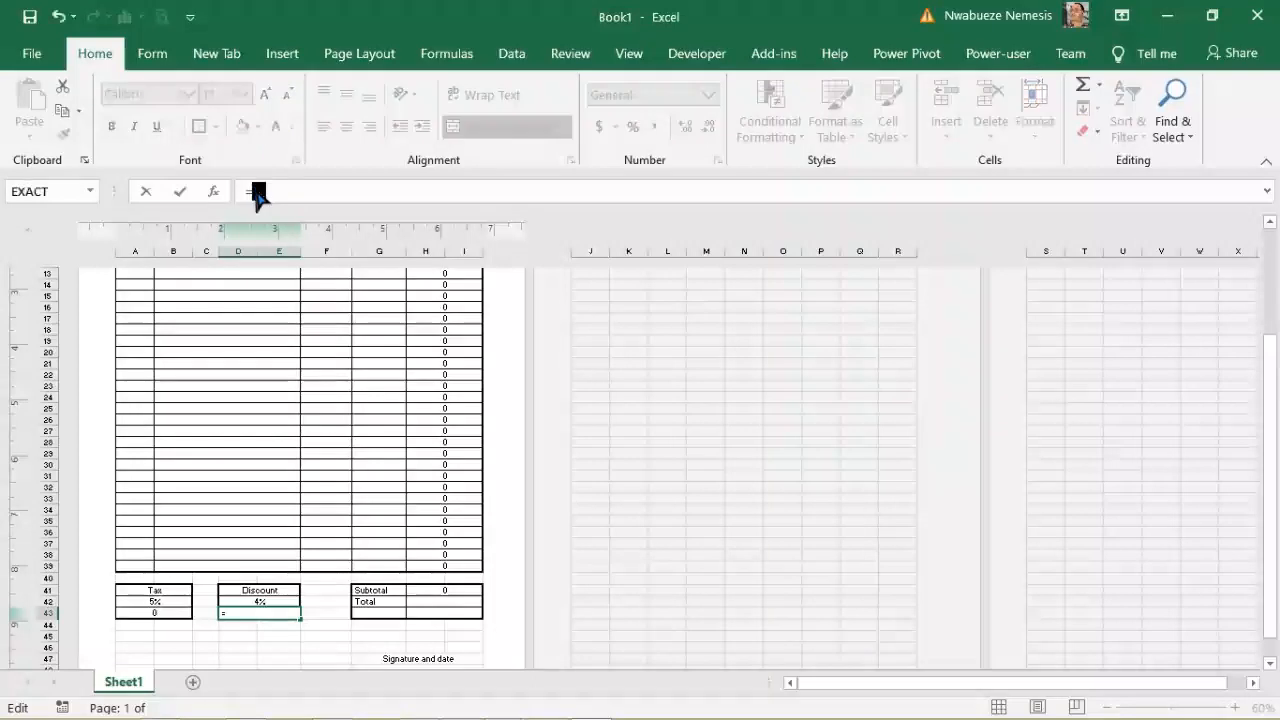
click(273, 600)
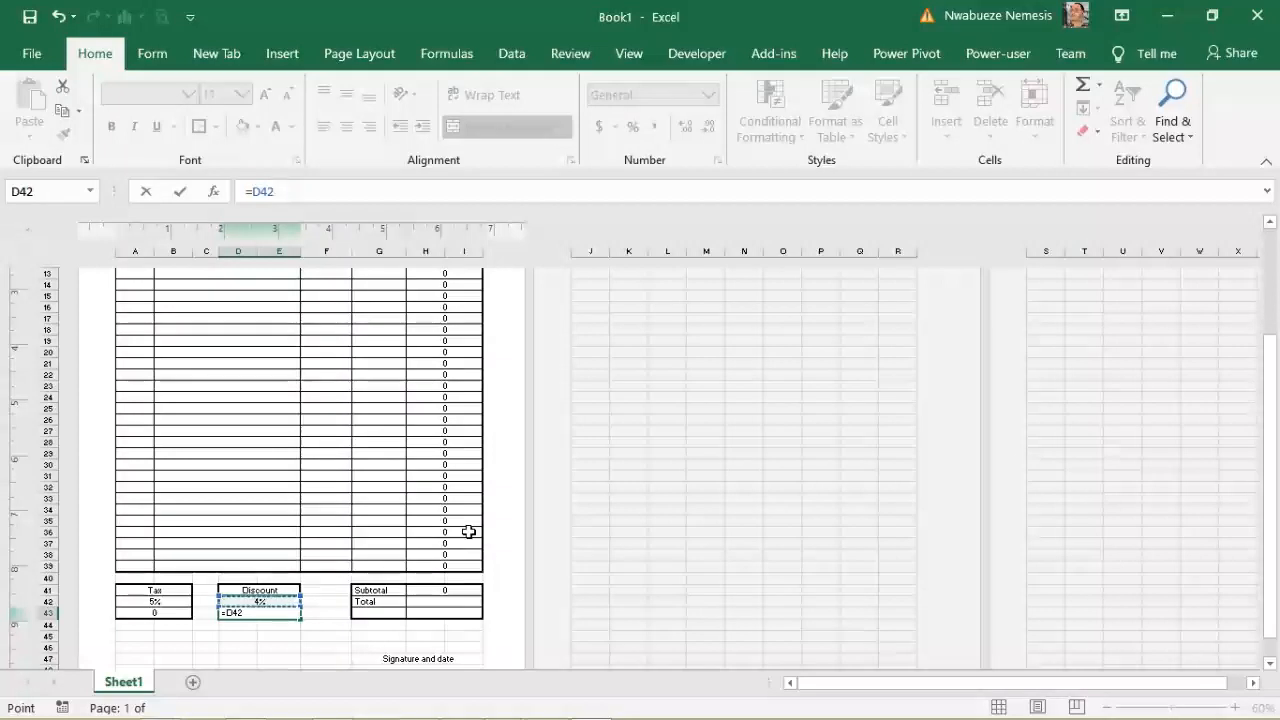
text(*)
click(452, 590)
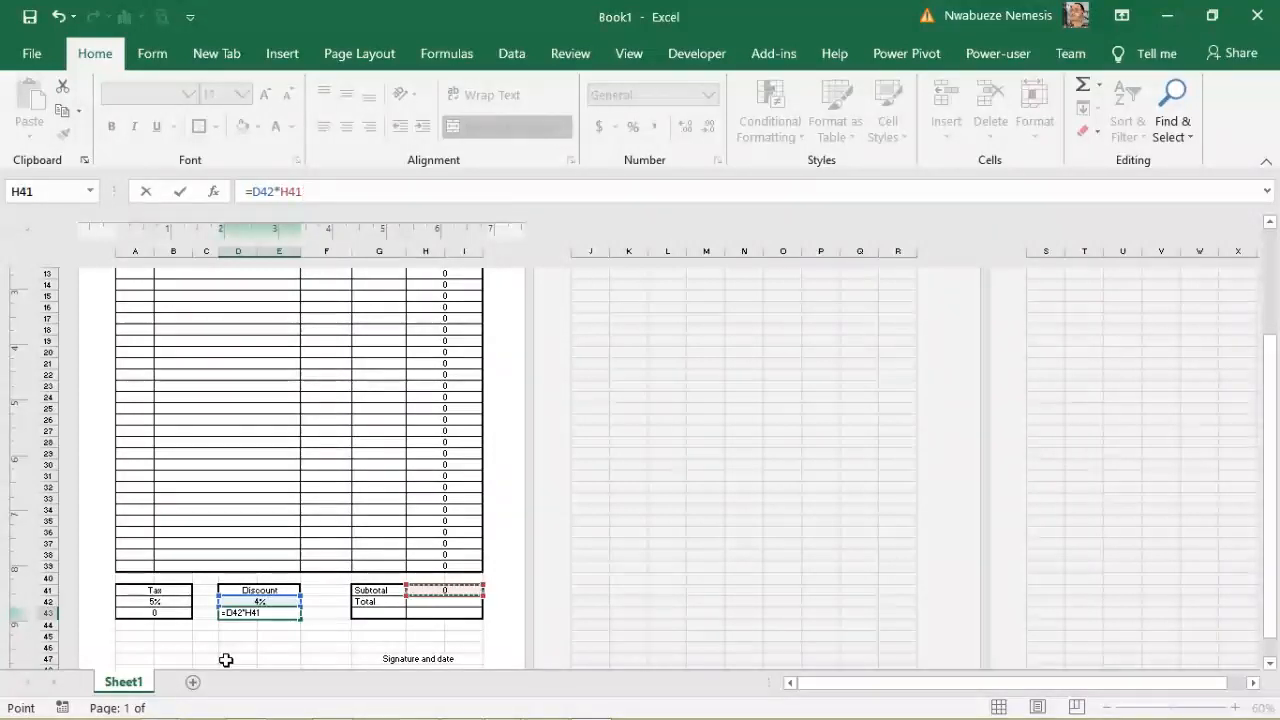
key(Return)
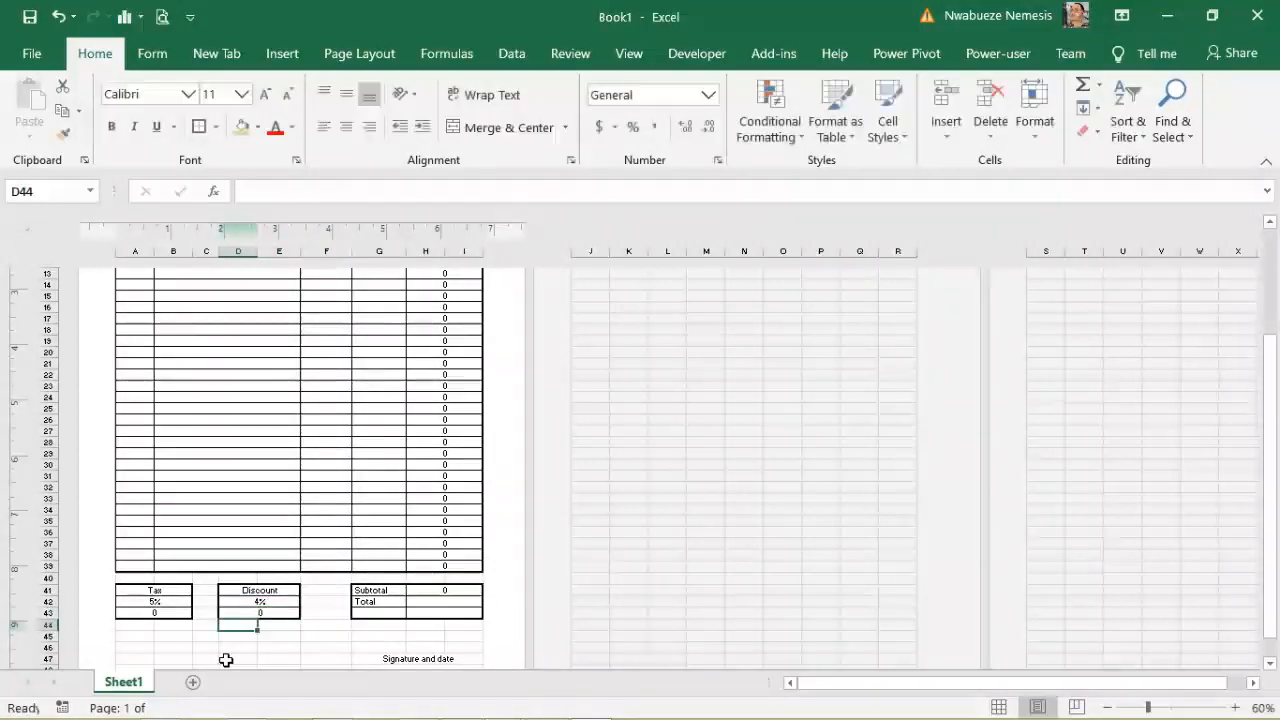
click(404, 664)
click(446, 607)
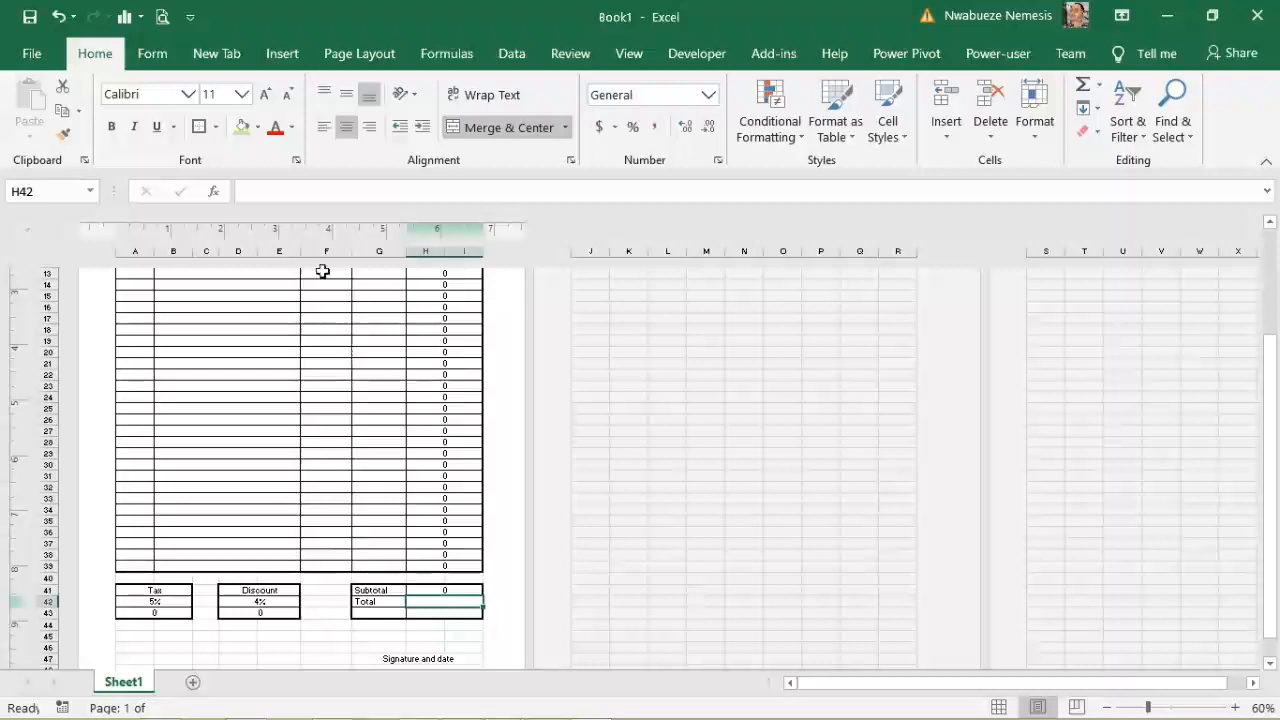
Step: Enter the Total formula =H41+A43-D43 in H42
click(256, 191)
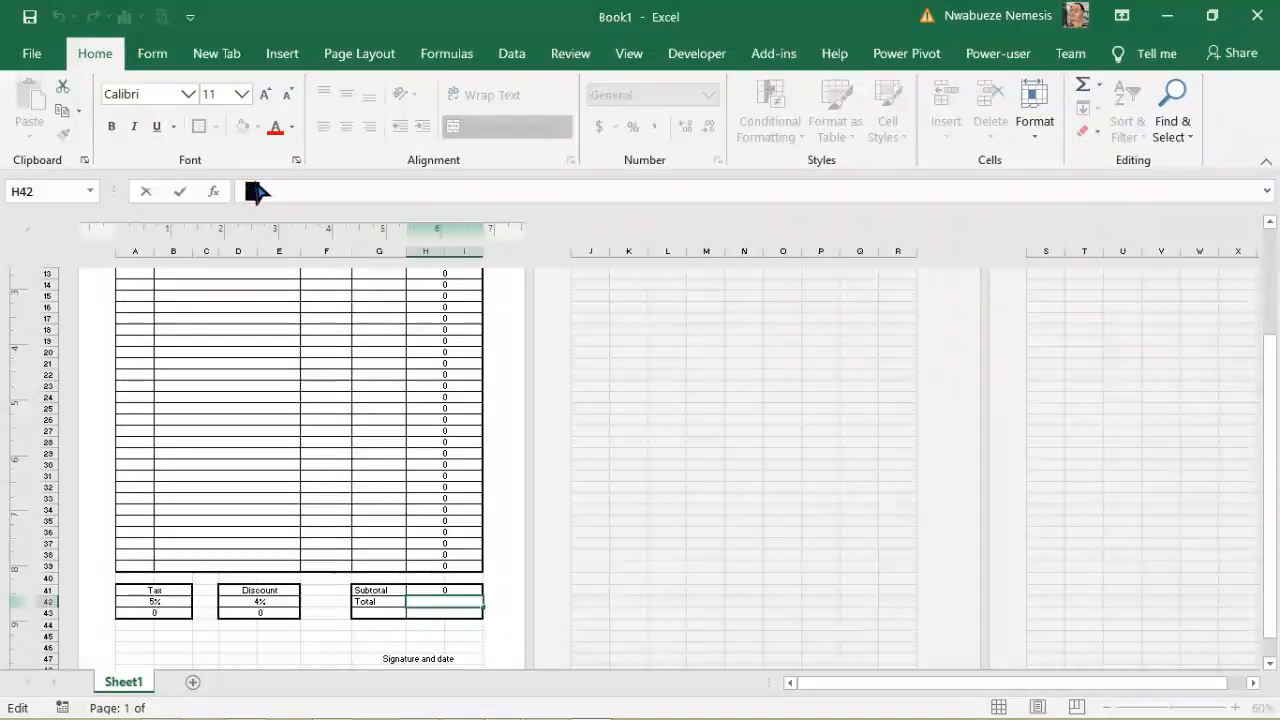
text(=)
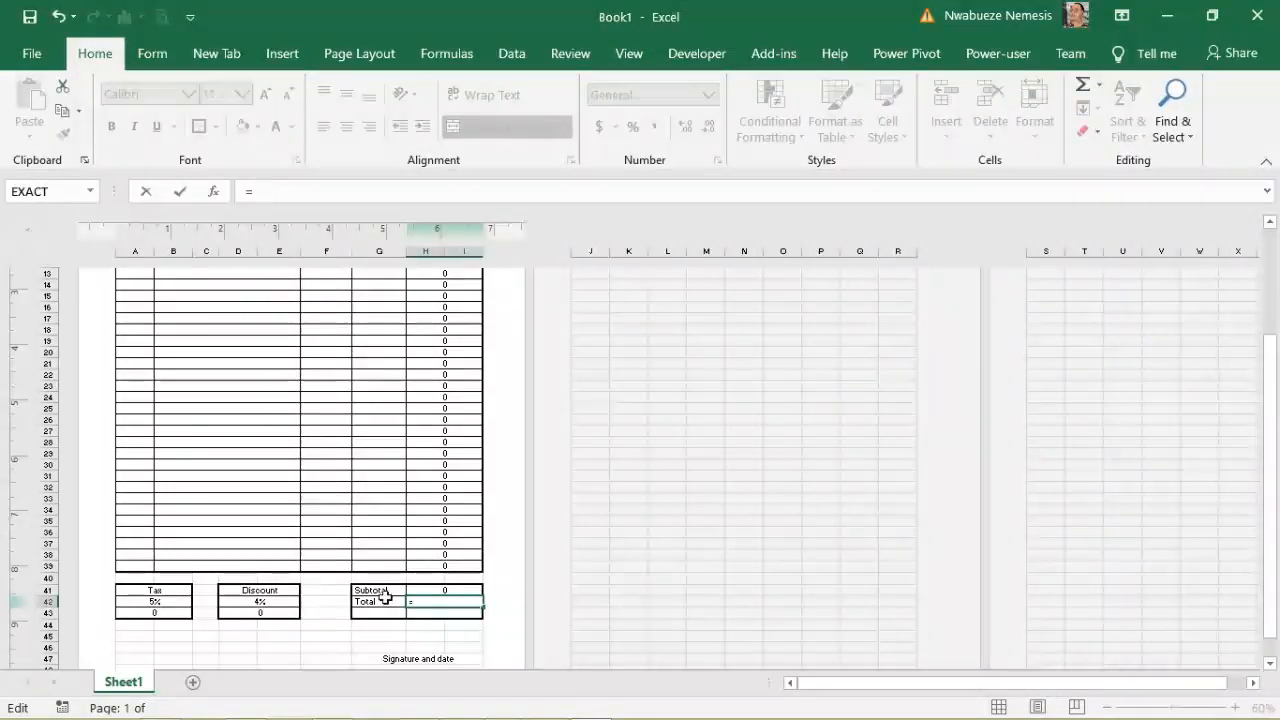
click(455, 592)
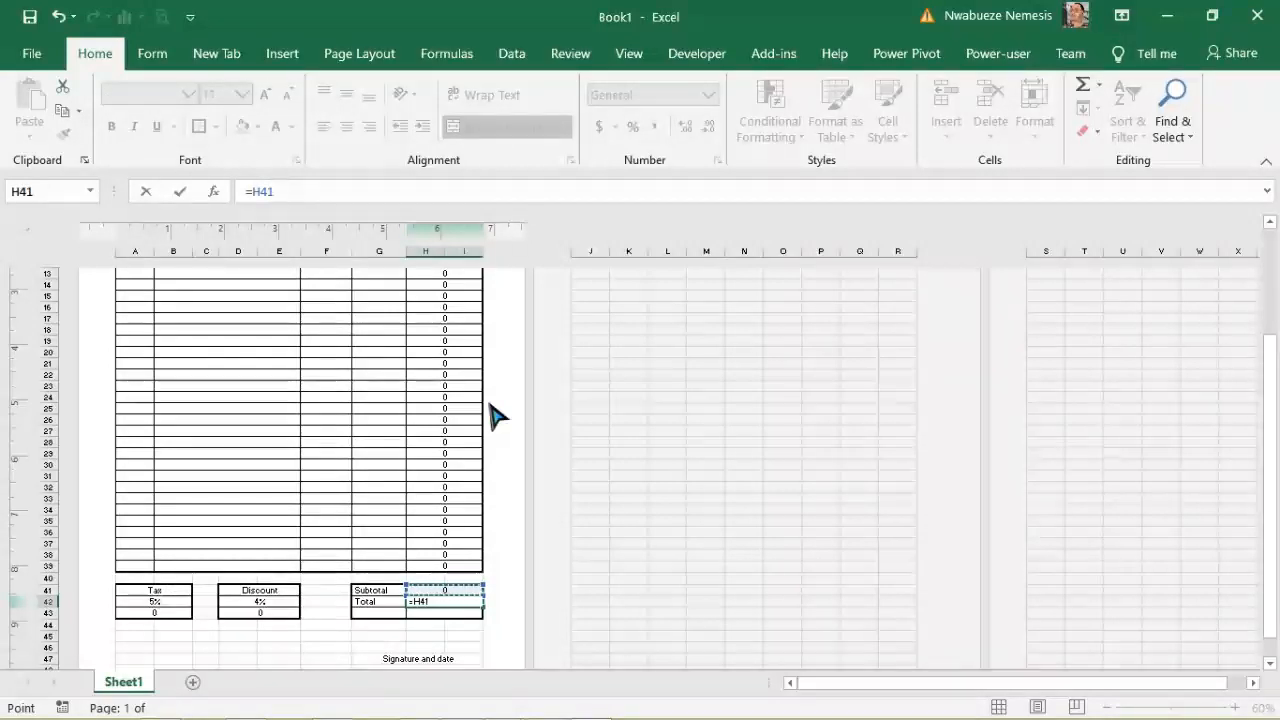
text(-)
key(BackSpace)
text(+)
click(158, 611)
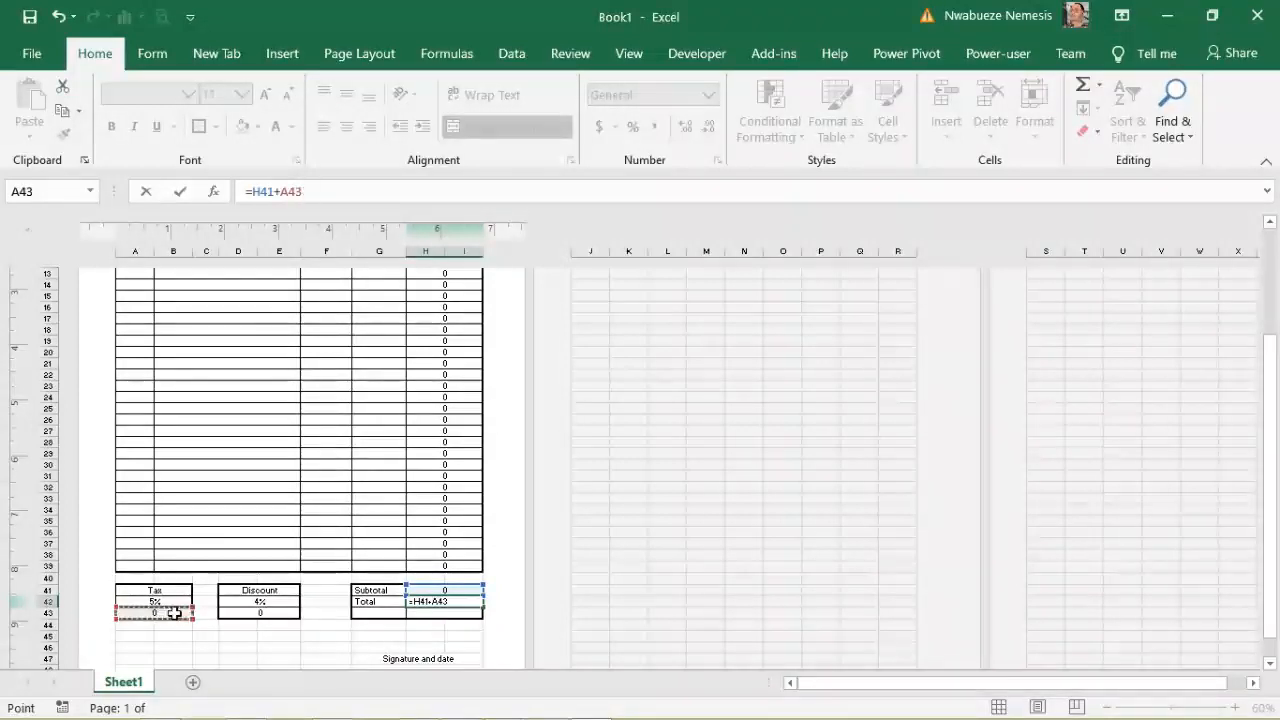
text(-)
click(263, 612)
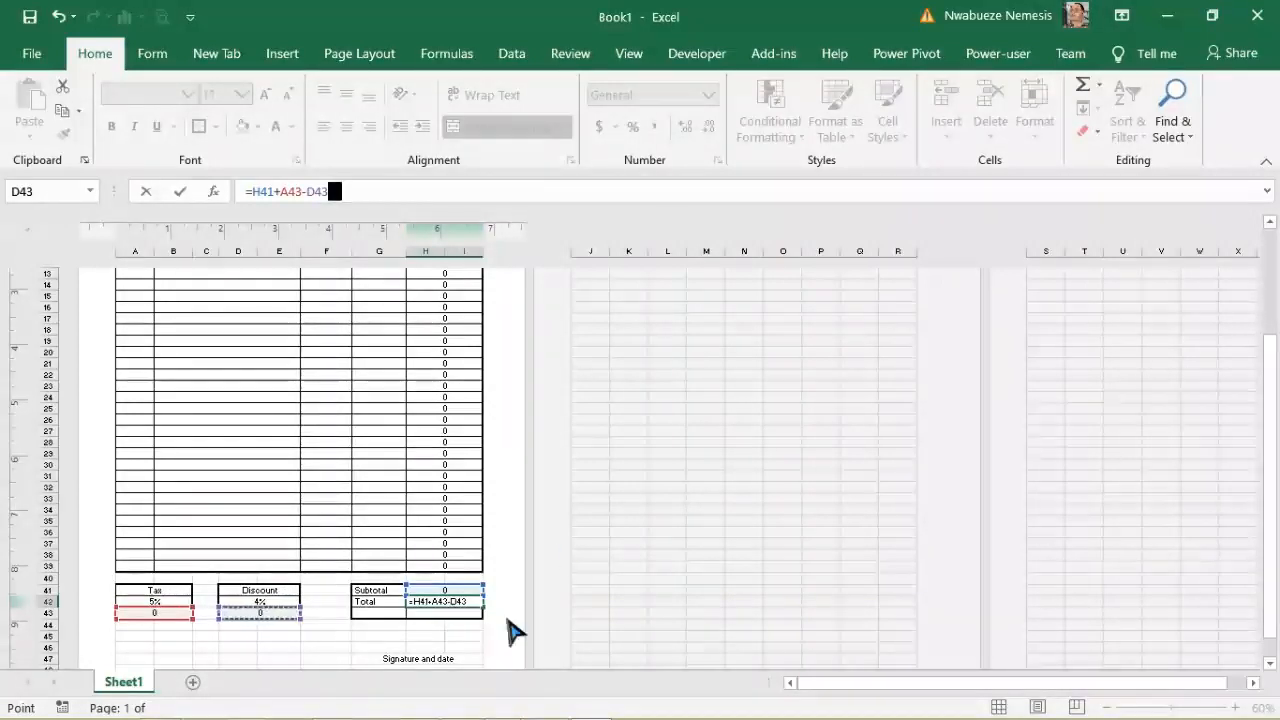
key(Return)
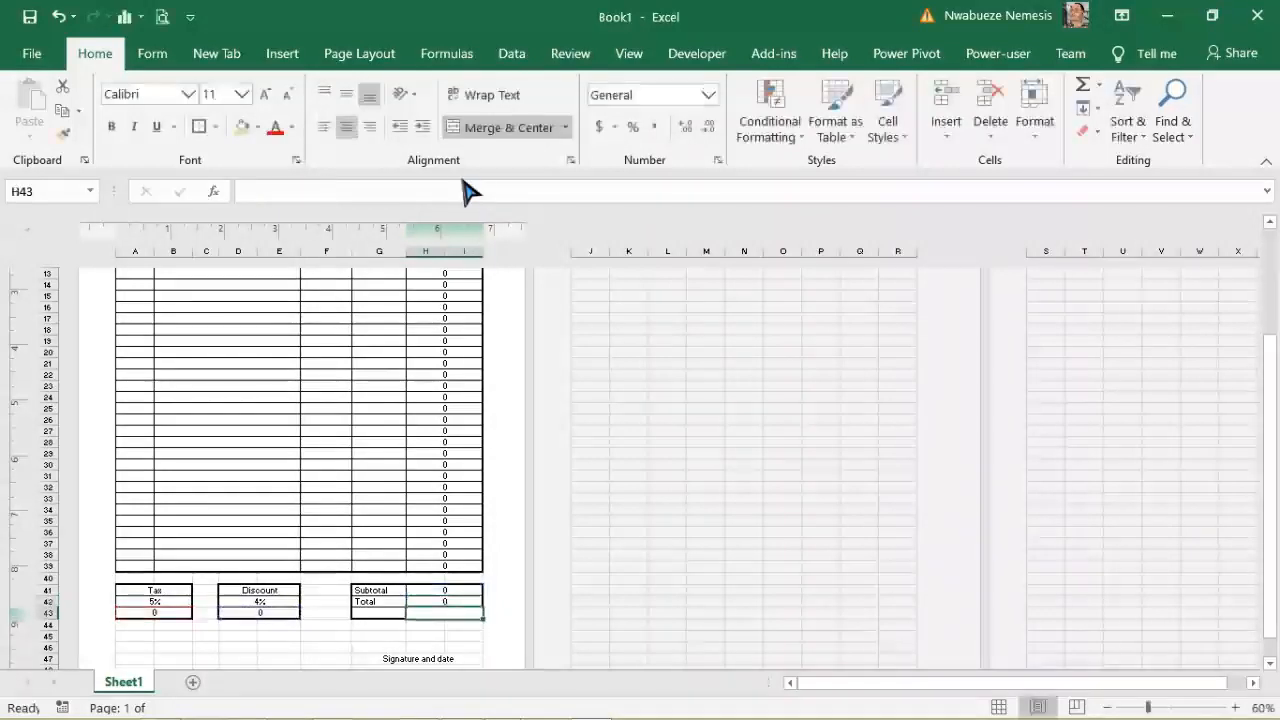
Step: Enter SN 1, Leather shoe, cost 2000 and quantity 5 in row 11
click(458, 600)
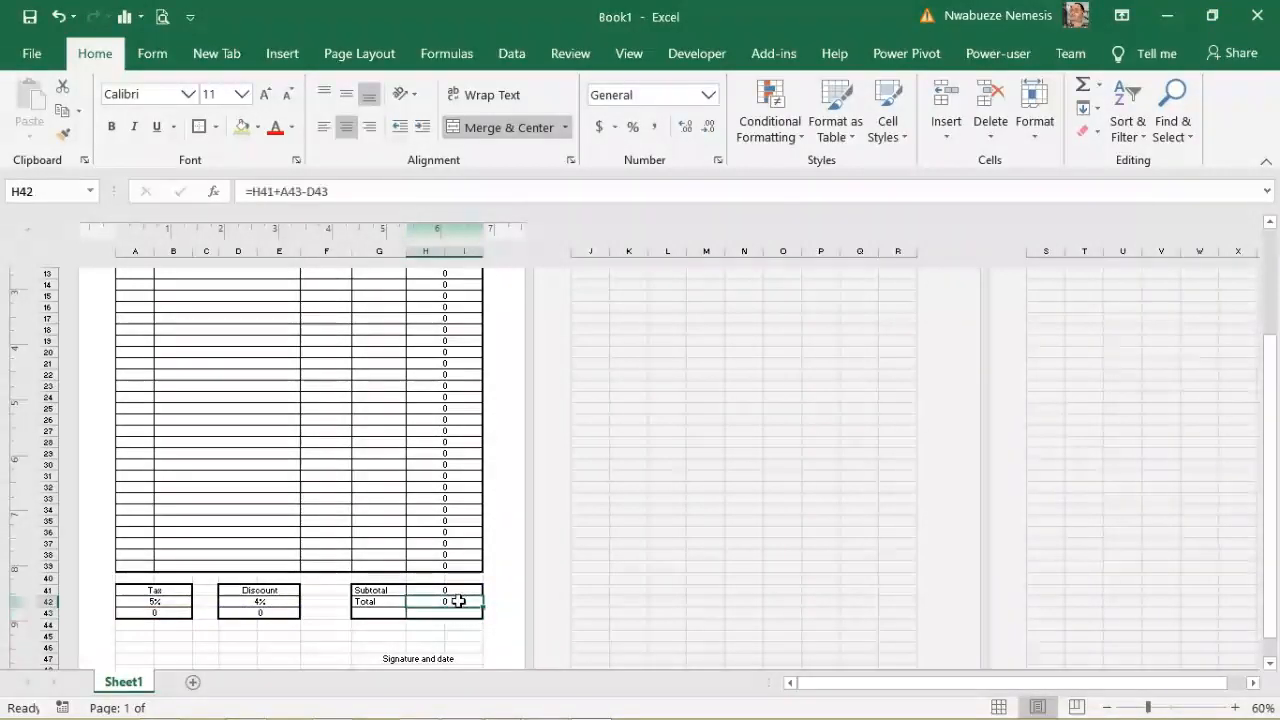
drag(1268, 548, 1272, 478)
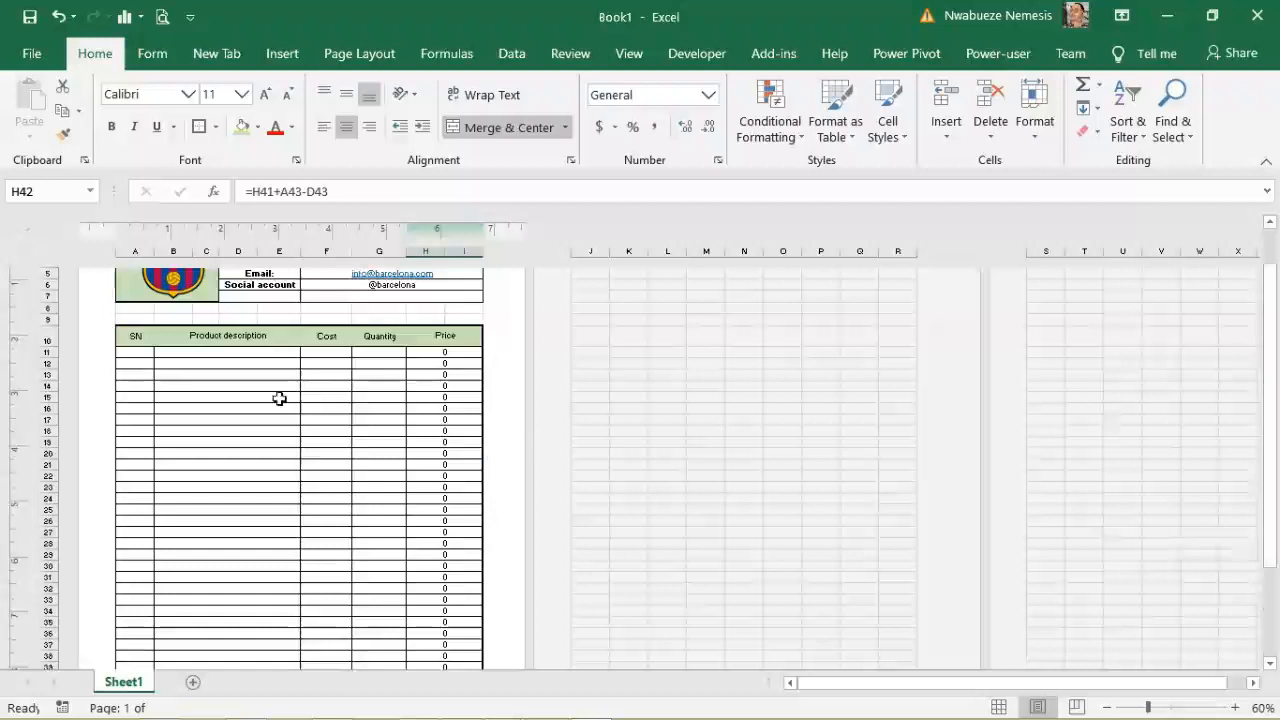
click(130, 352)
text(1)
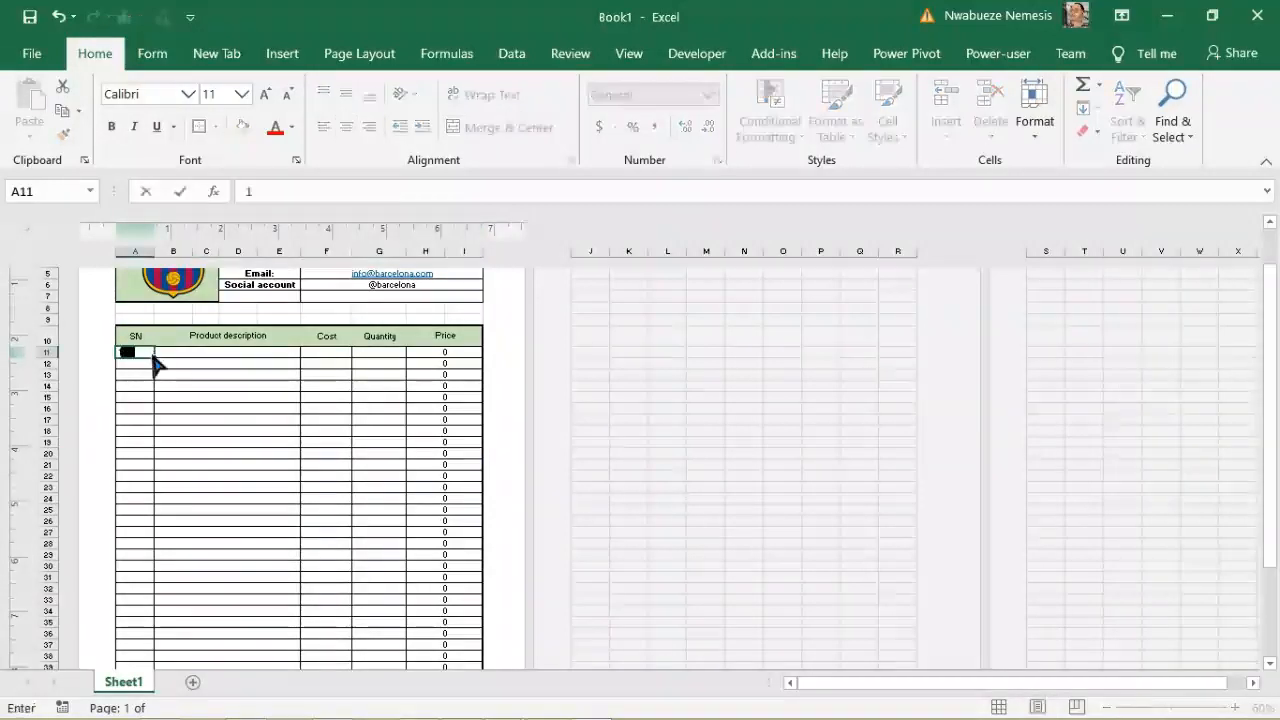
click(170, 348)
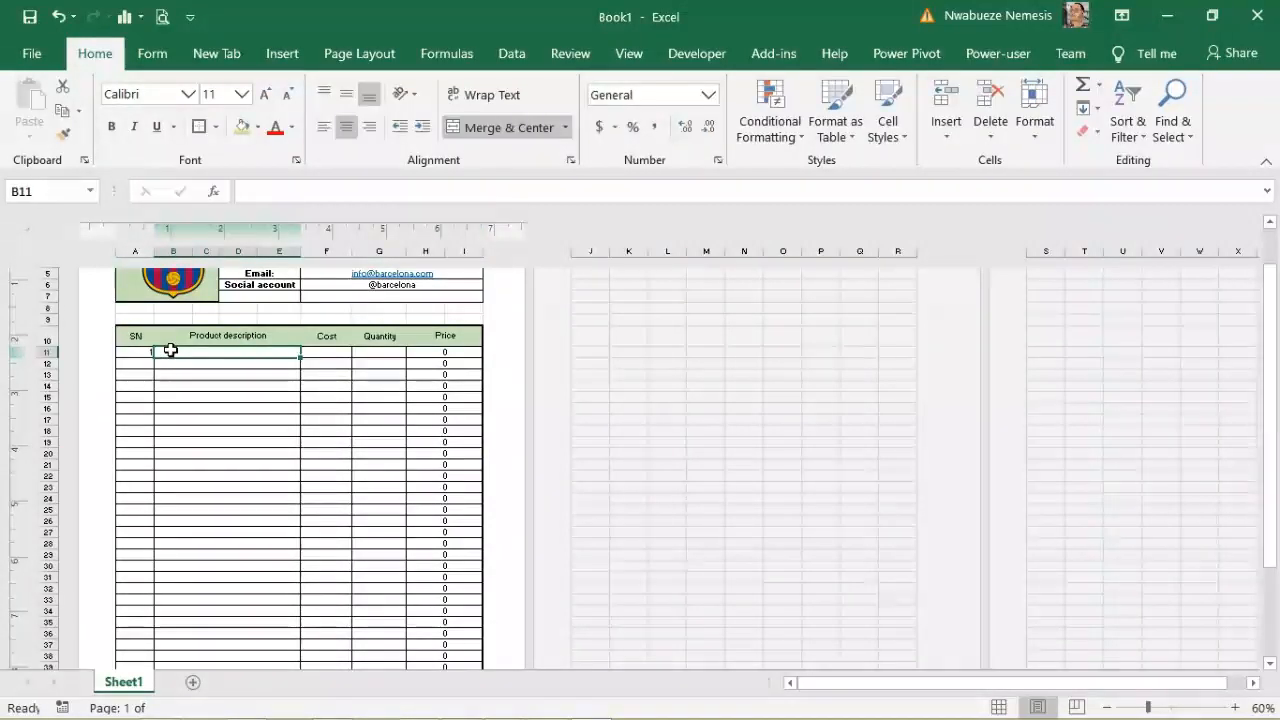
text(Leather shoe)
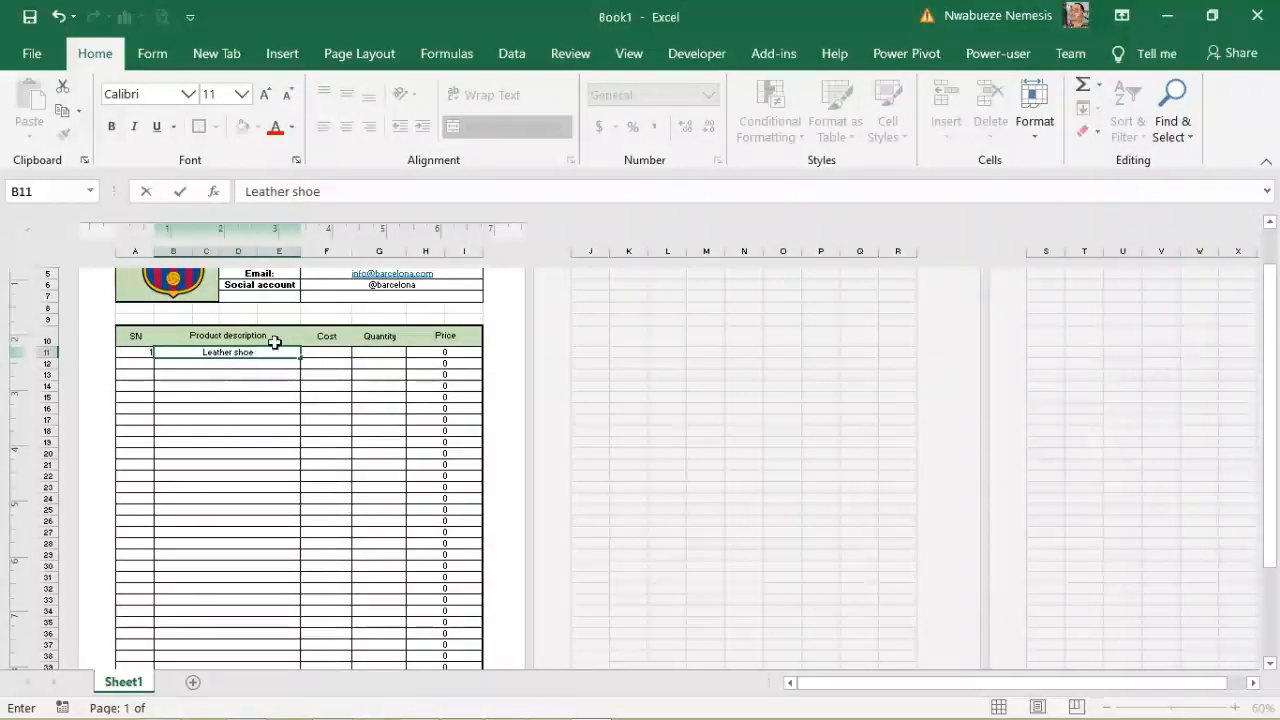
click(330, 353)
text(2000)
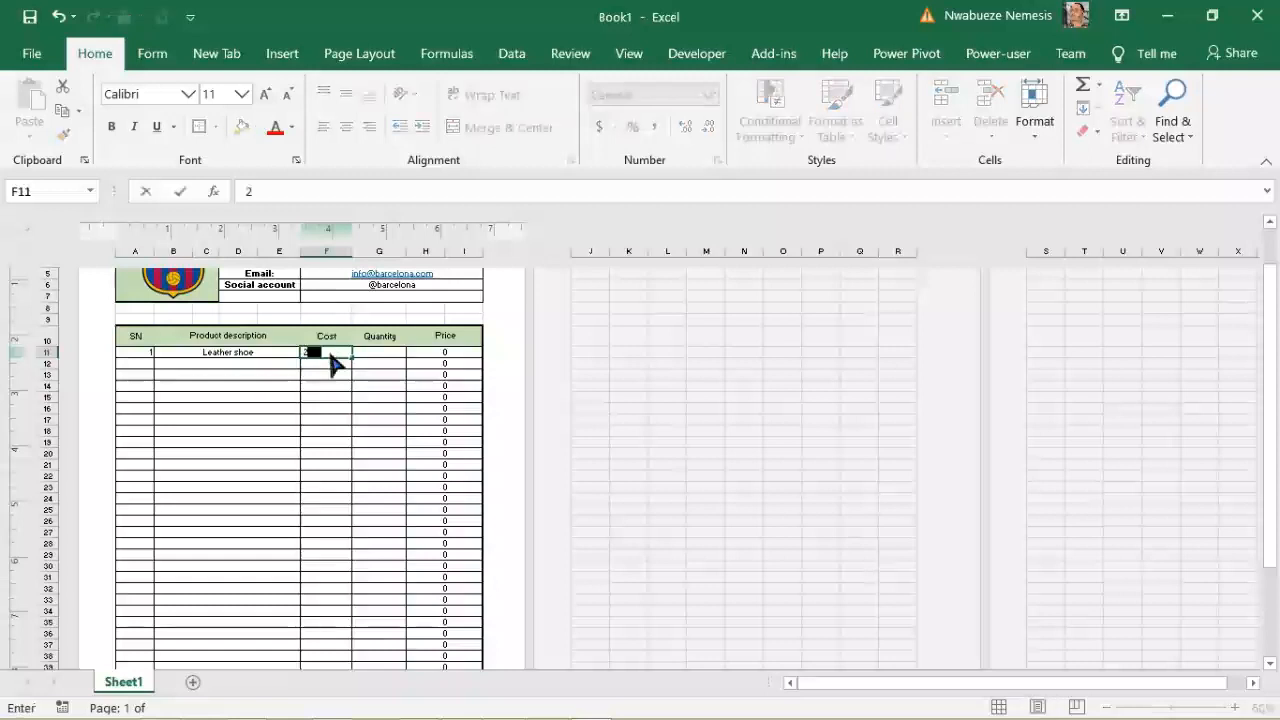
click(374, 354)
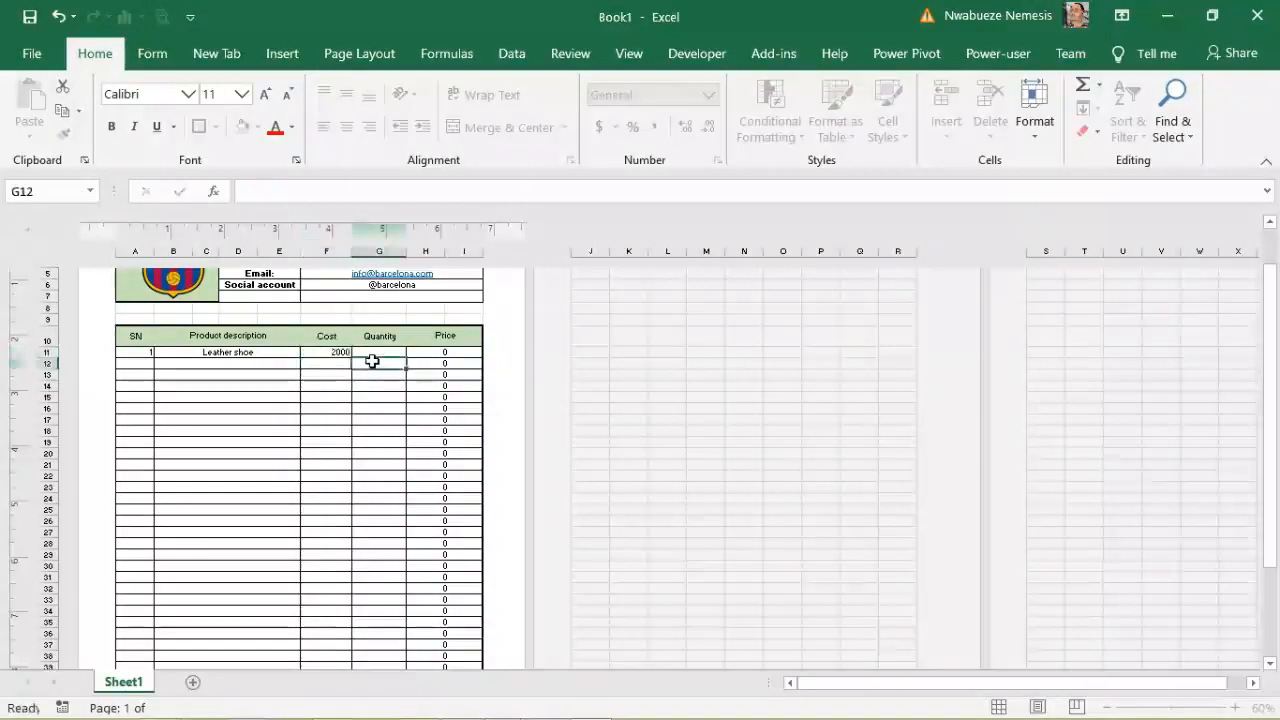
text(5)
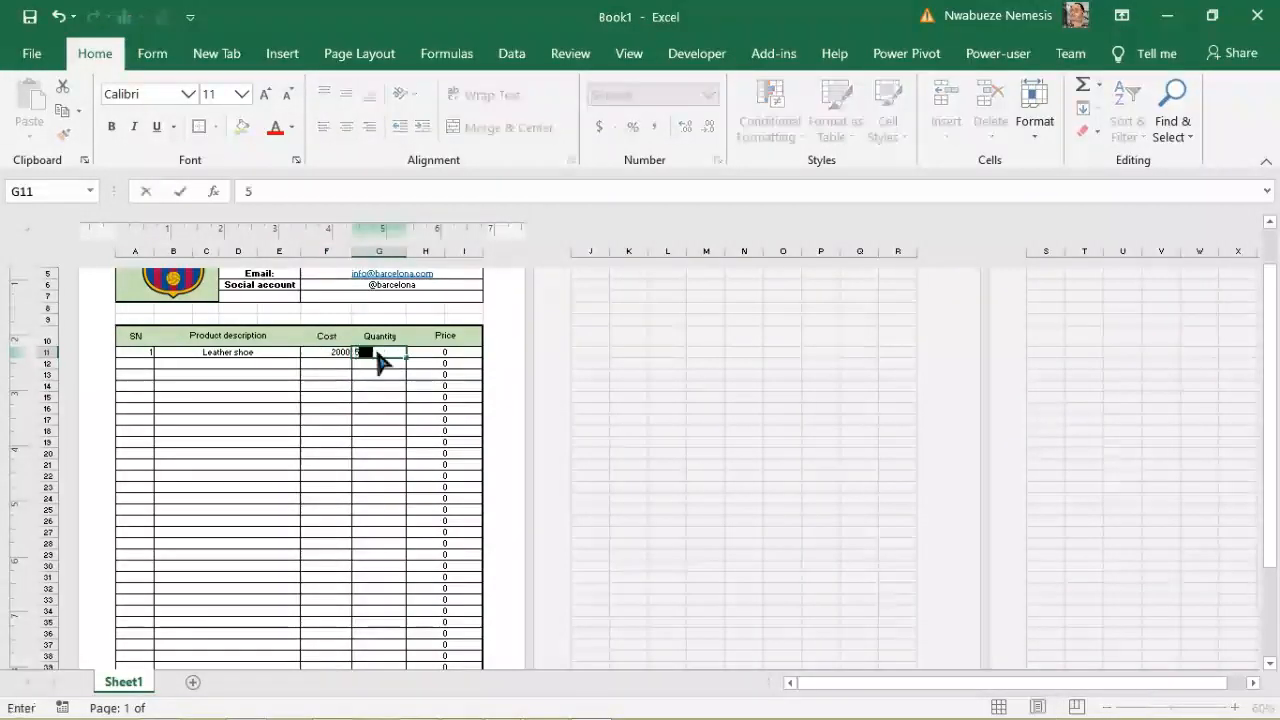
click(312, 406)
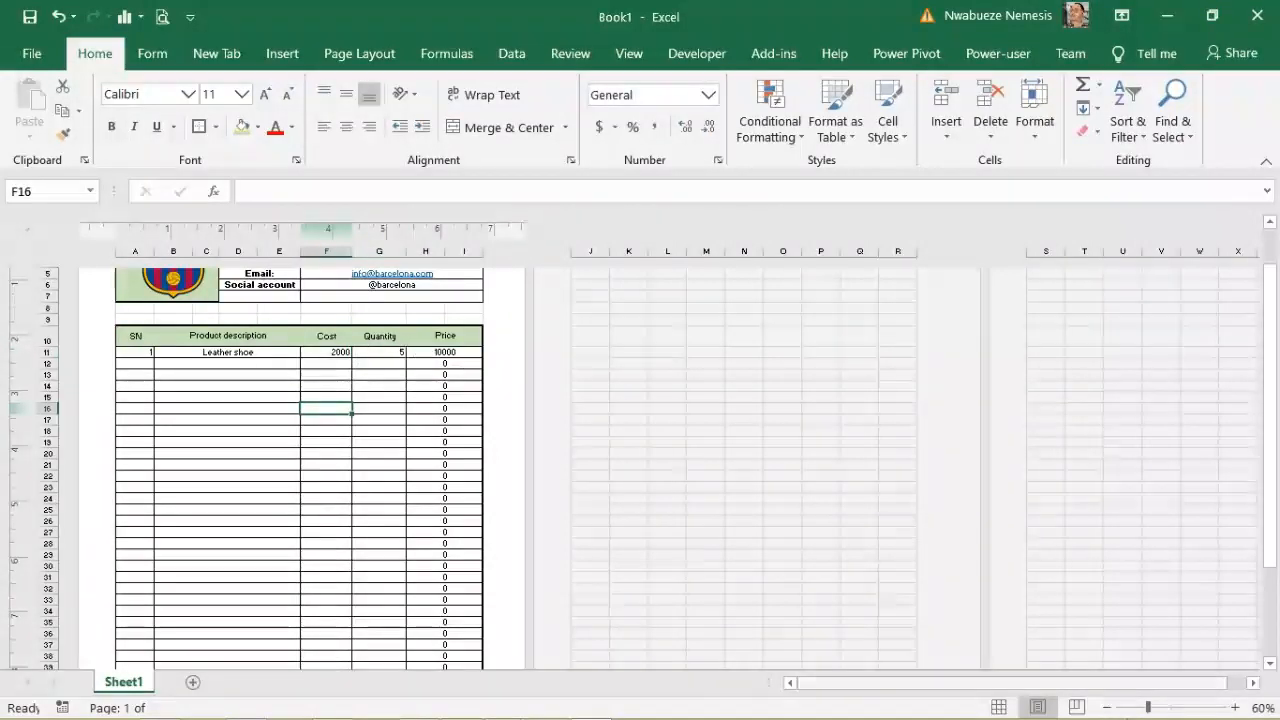
Step: Zoom the sheet to 90% and center the Cost and Quantity cells F11:G39
click(1236, 707)
click(1236, 707)
click(1236, 707)
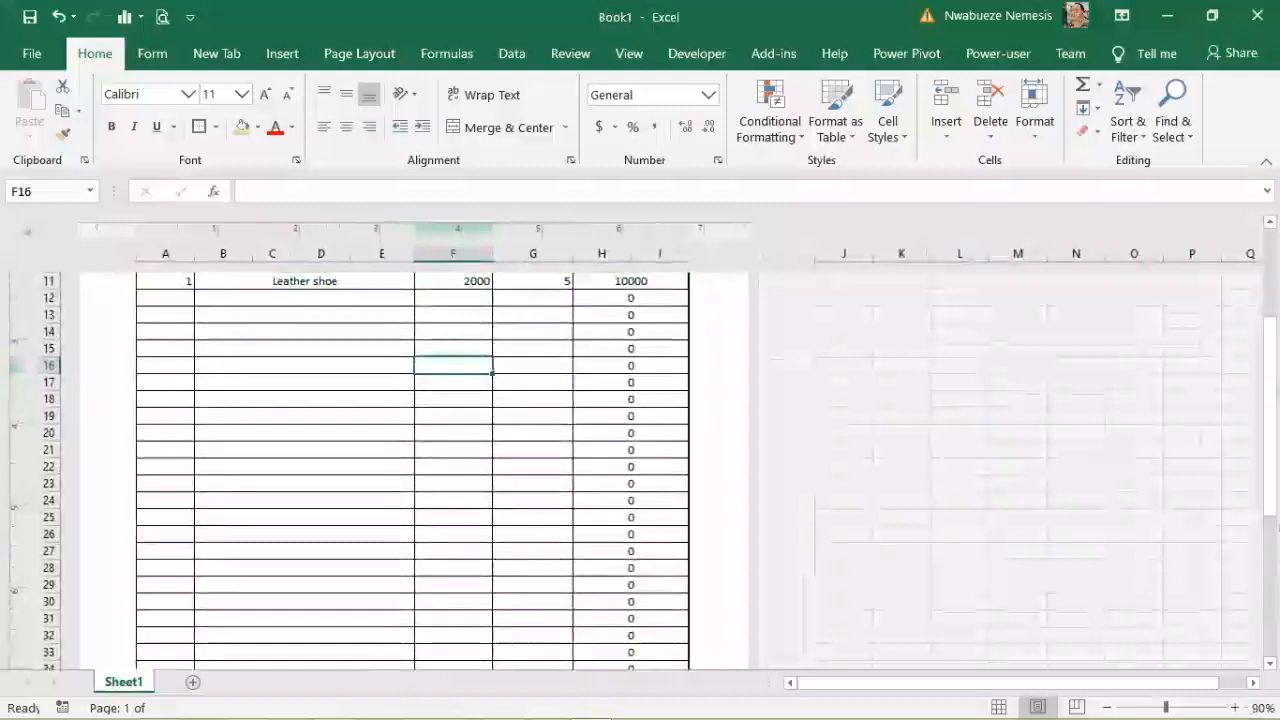
drag(1274, 505, 1275, 480)
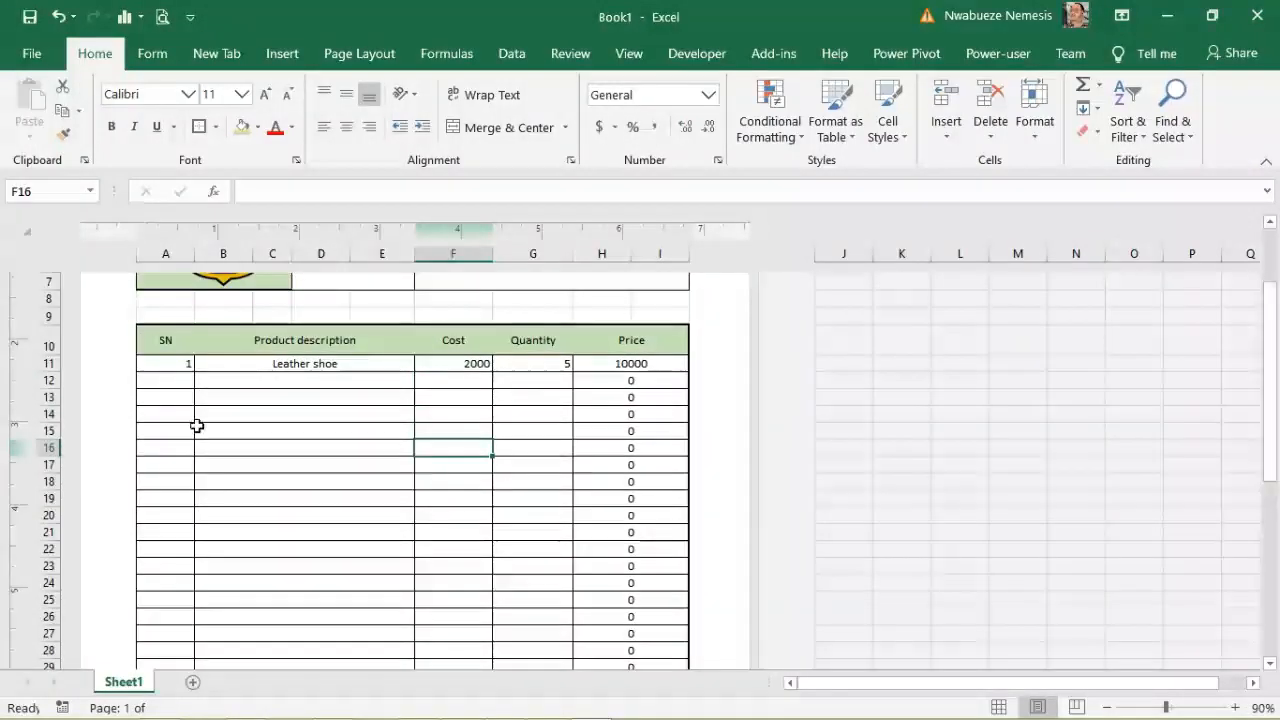
drag(440, 363, 532, 590)
drag(529, 679, 525, 638)
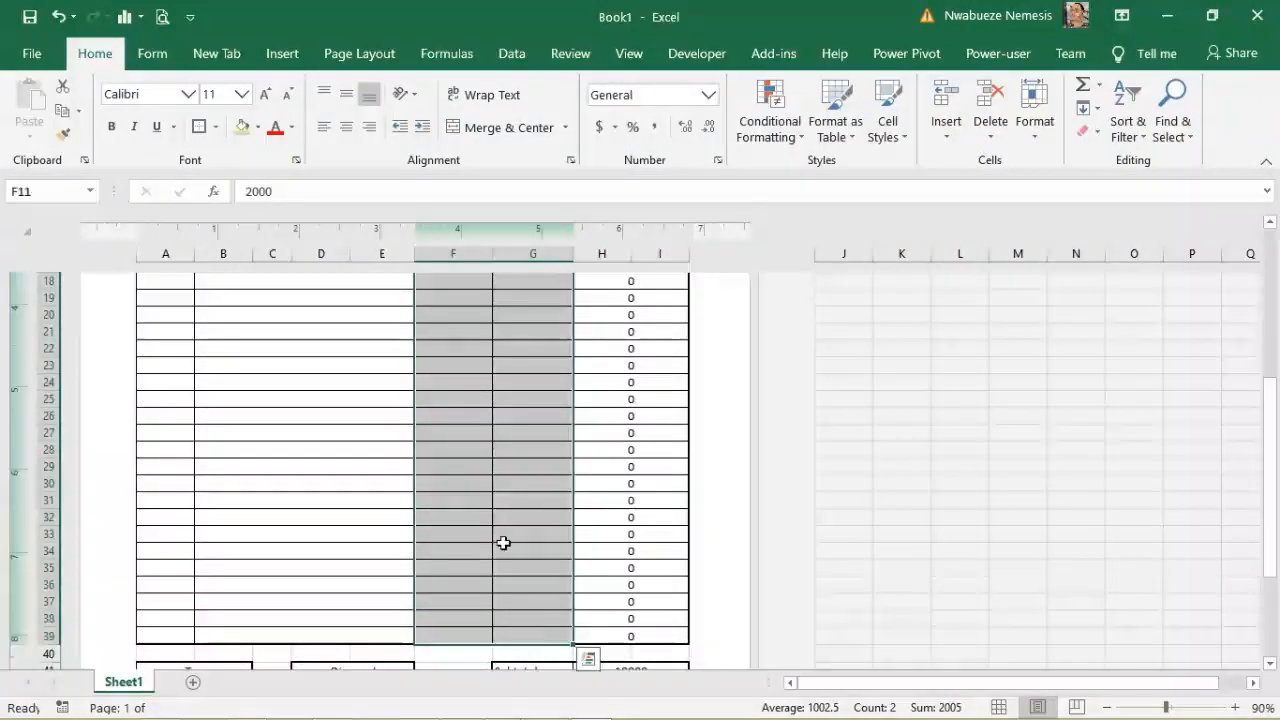
click(346, 127)
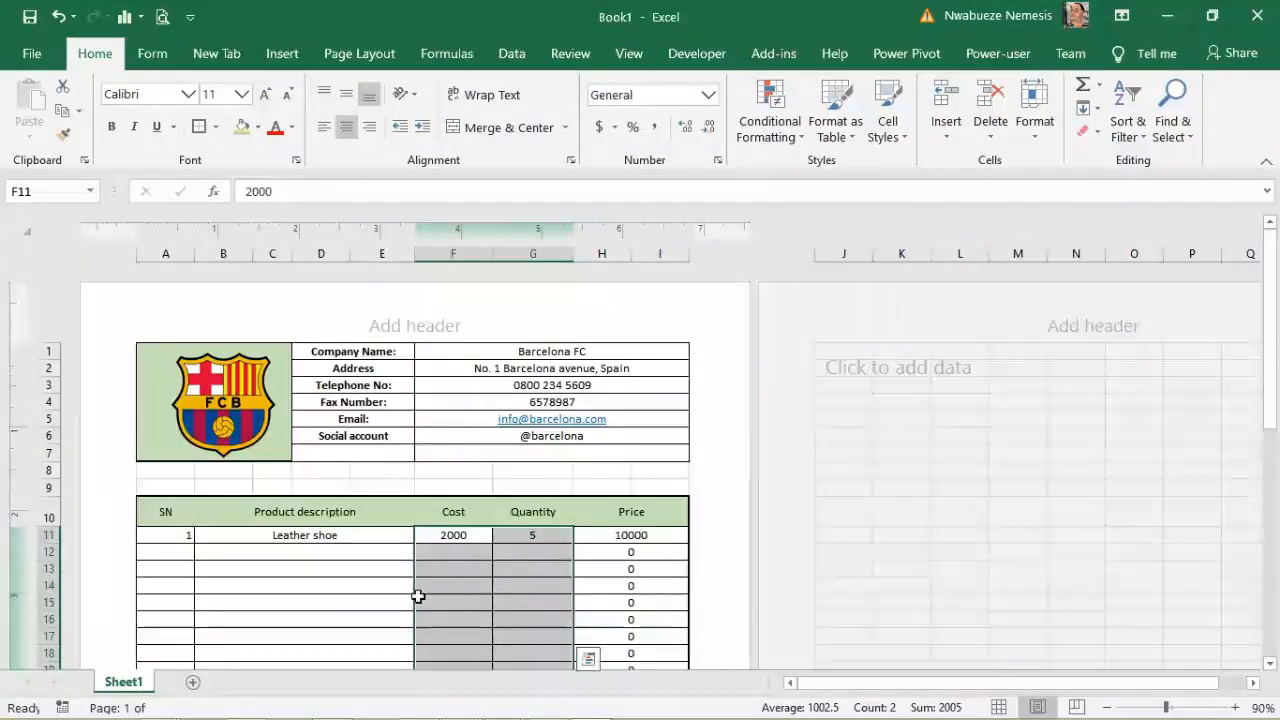
click(410, 600)
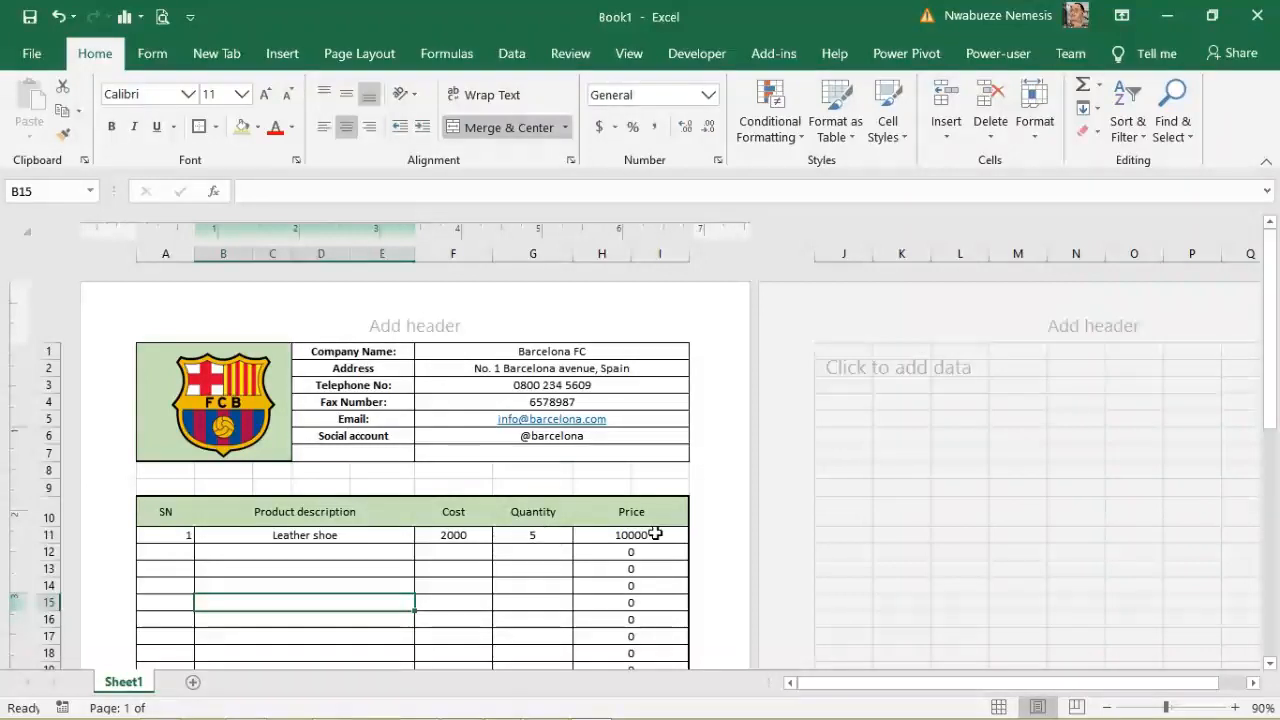
Step: Verify the Total formula =H41+A43-D43 in H42 now gives 10100
drag(1272, 350, 1278, 470)
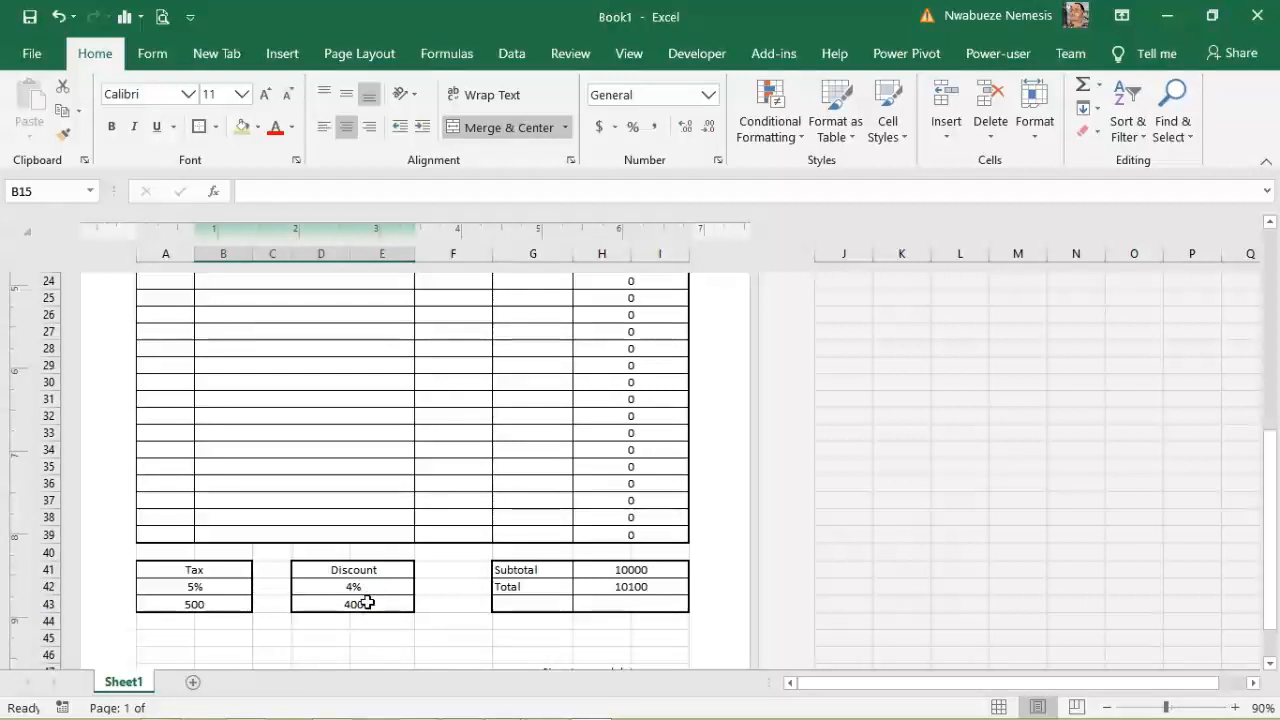
drag(367, 603, 620, 603)
click(549, 666)
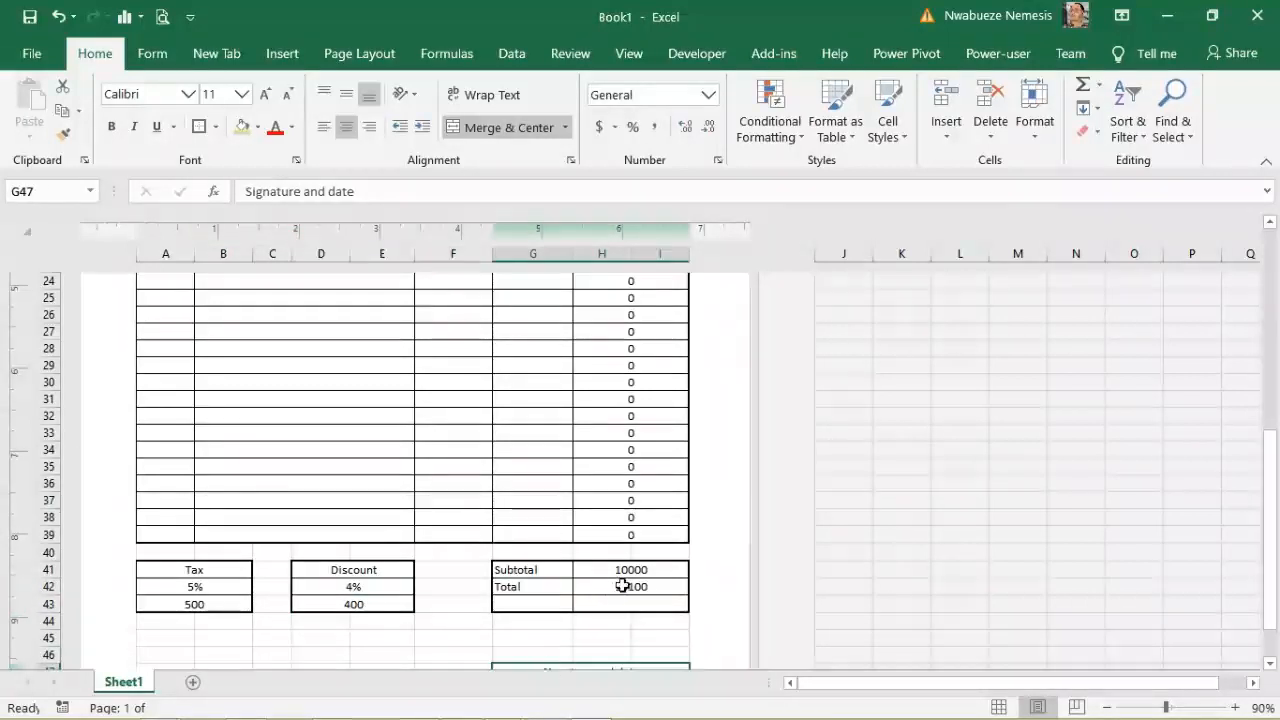
mouse_move(1272, 545)
mouse_down()
mouse_move(1275, 535)
mouse_move(1276, 548)
mouse_up()
drag(418, 604, 413, 606)
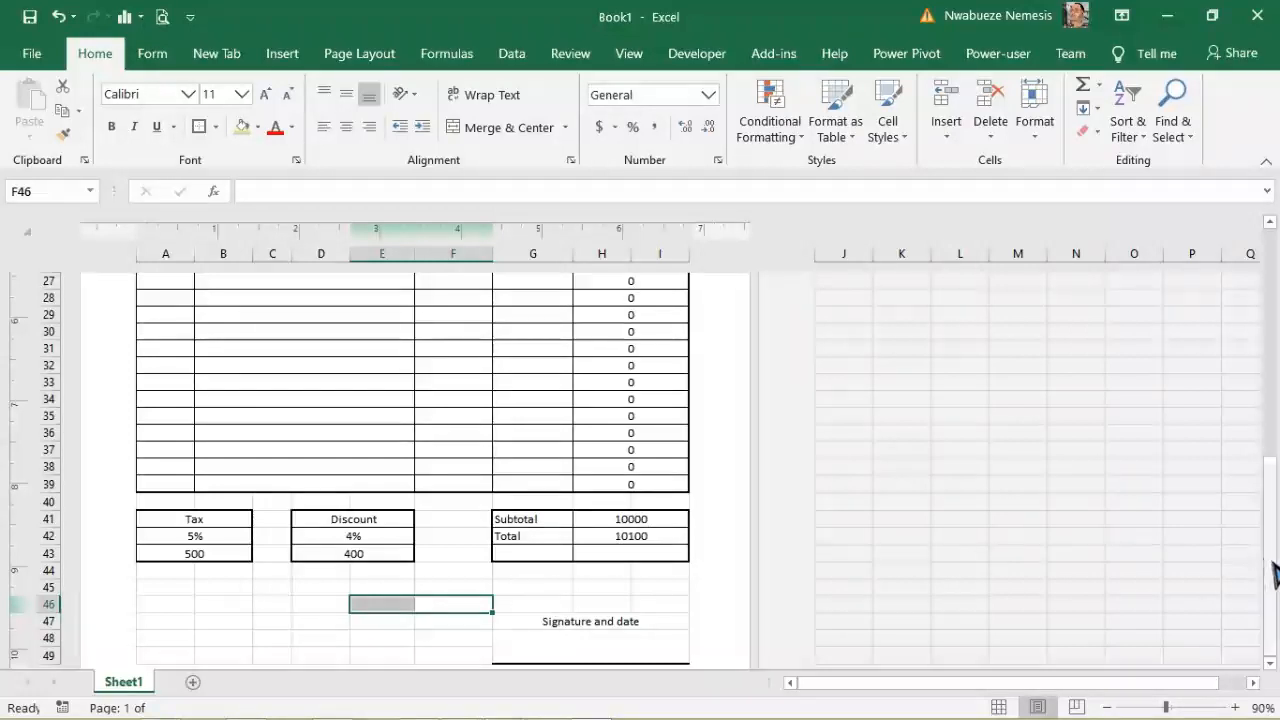
click(632, 536)
scroll(1200, 523, up, 6)
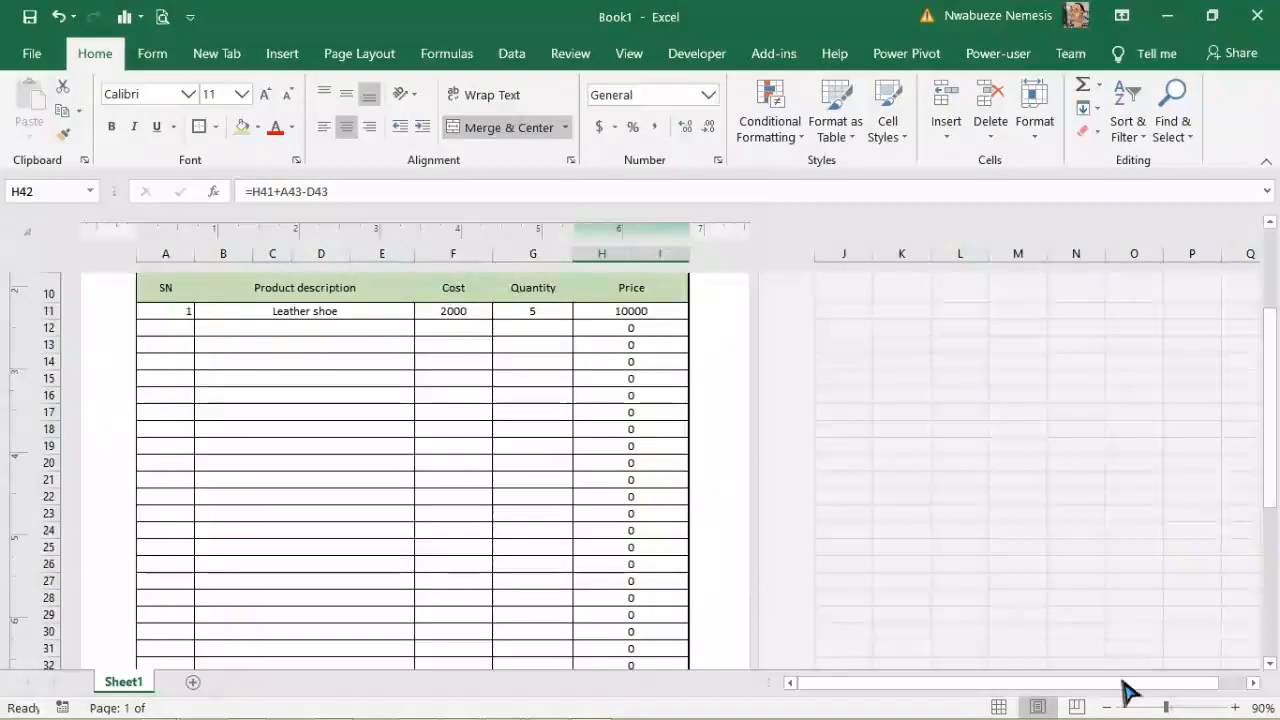
click(161, 16)
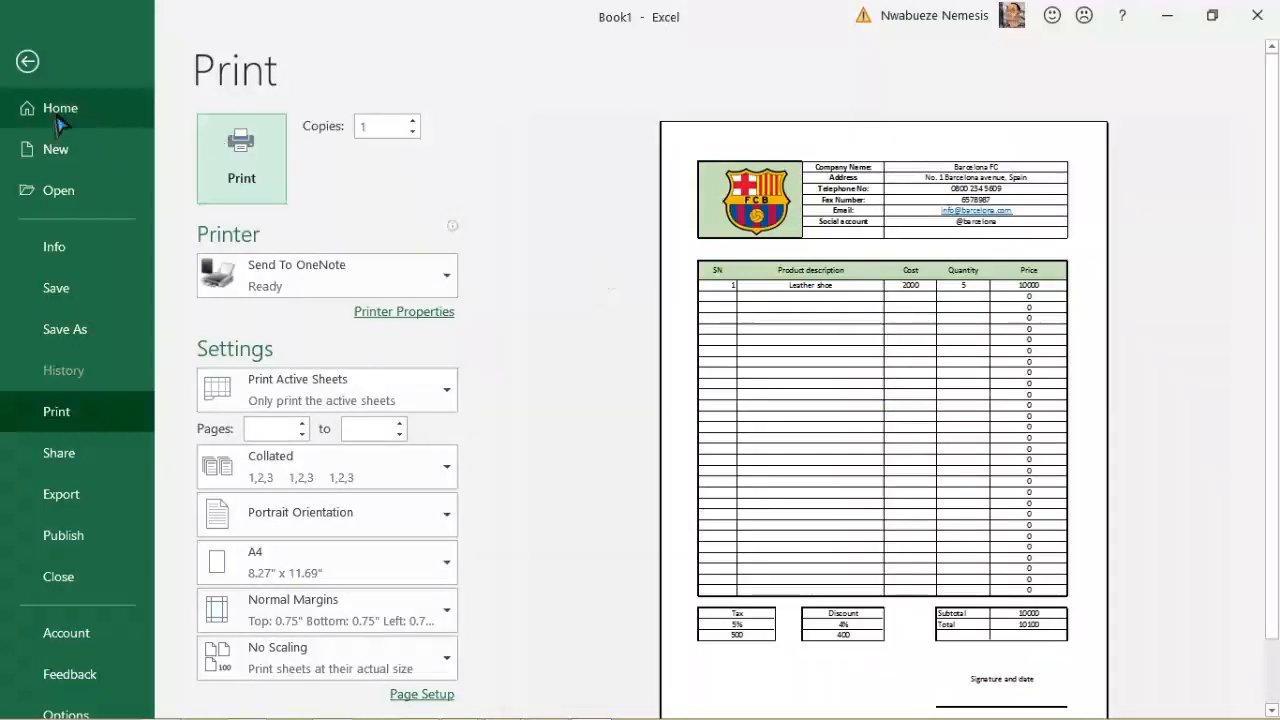
click(27, 61)
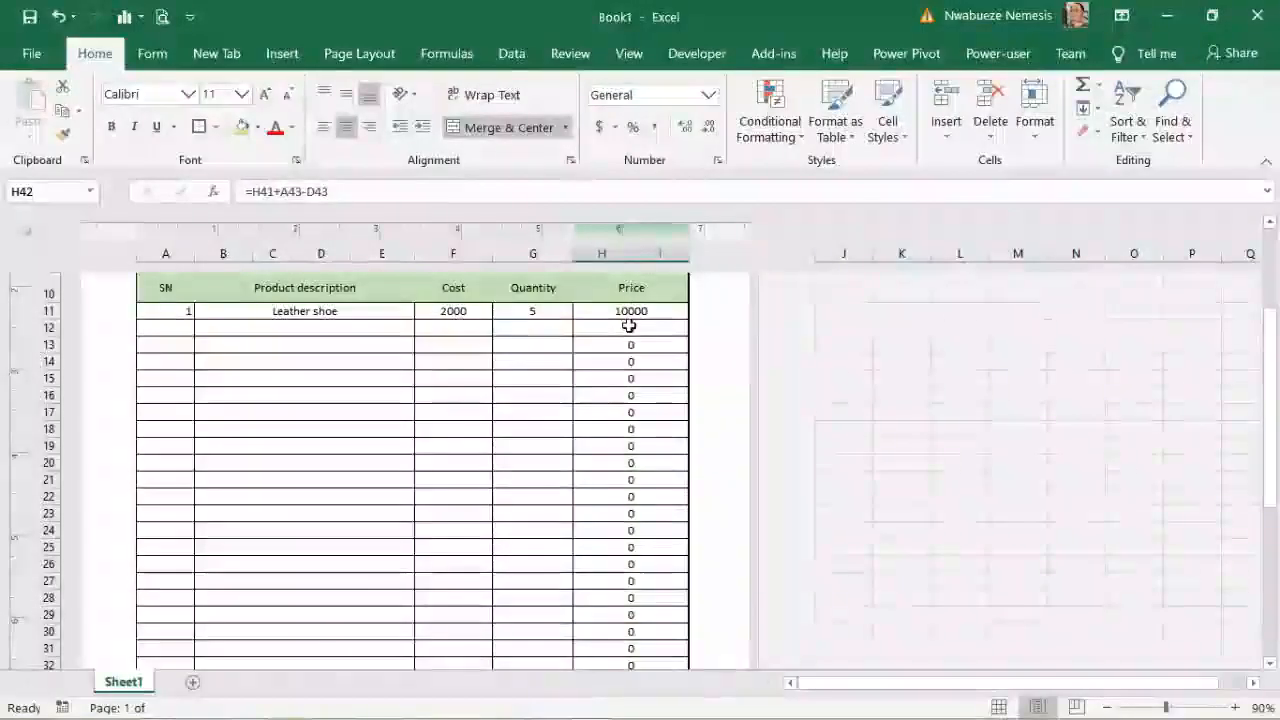
Step: Rewrite the H11 price as =IF(G11>0,F11*G11,"")
click(624, 311)
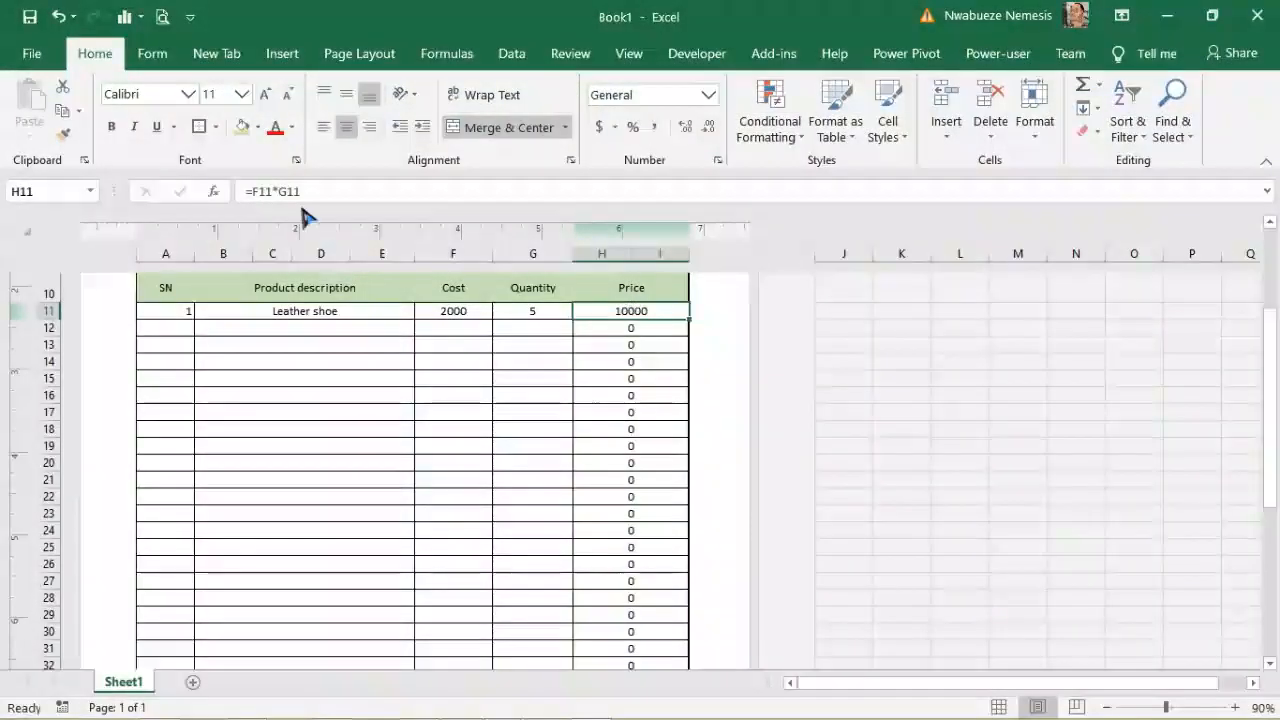
click(252, 191)
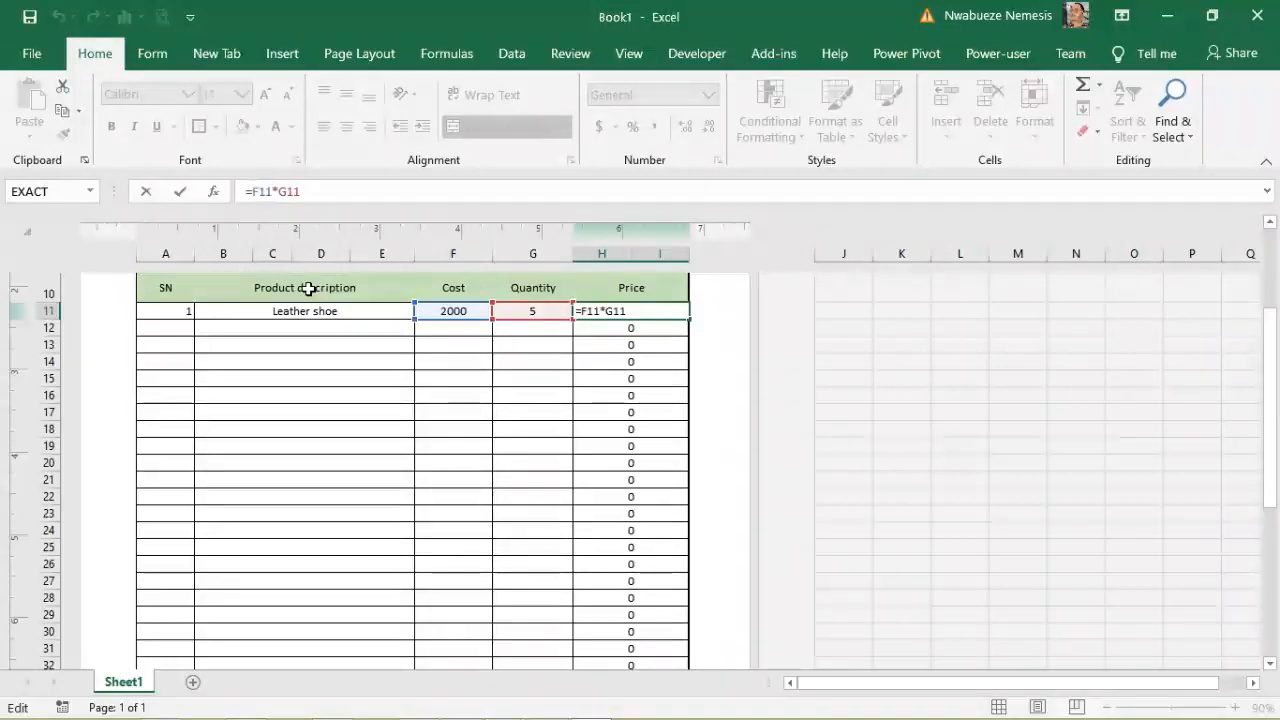
text(if()
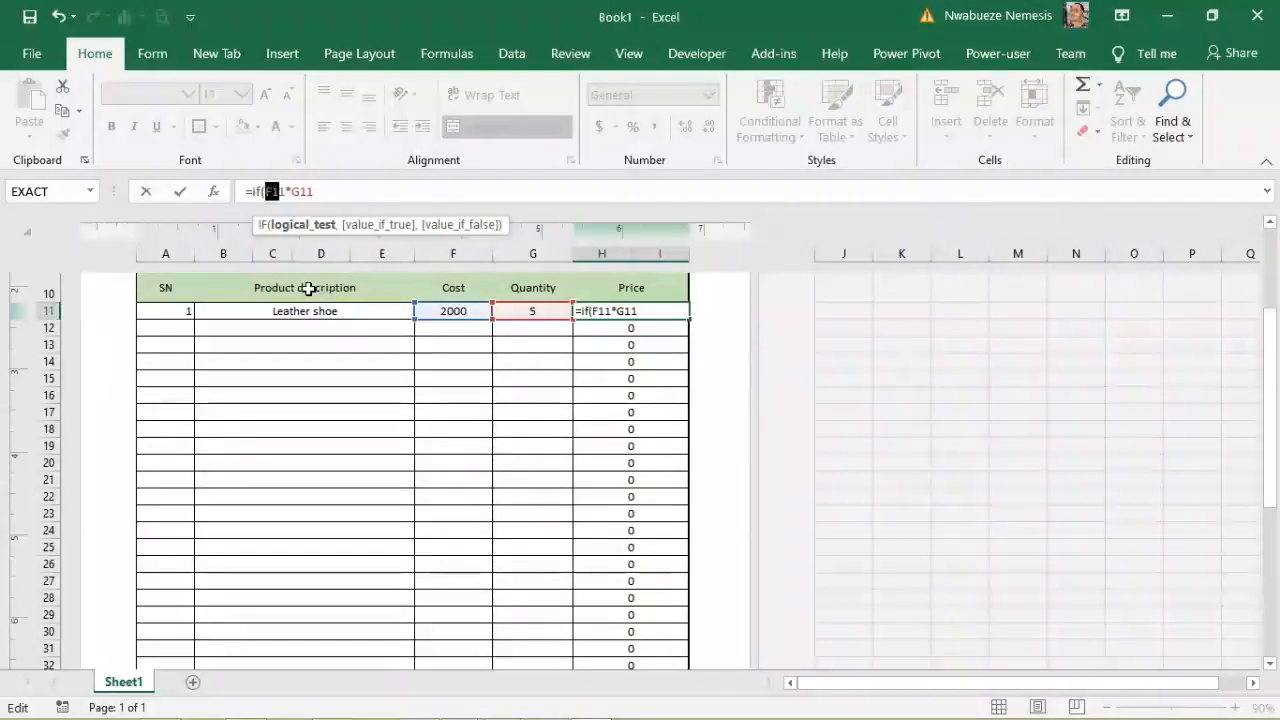
key(shift+Right)
key(shift+Right)
text(g11)
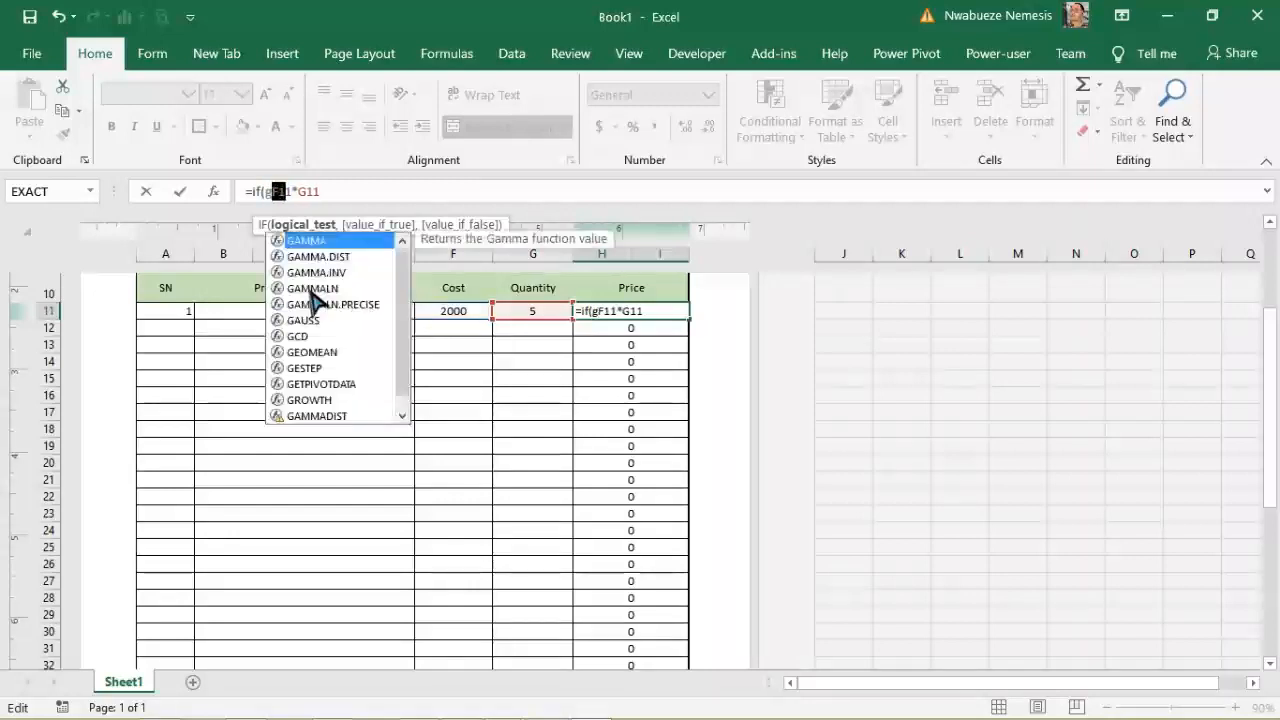
text(>0)
key(shift+Right)
key(shift+Right)
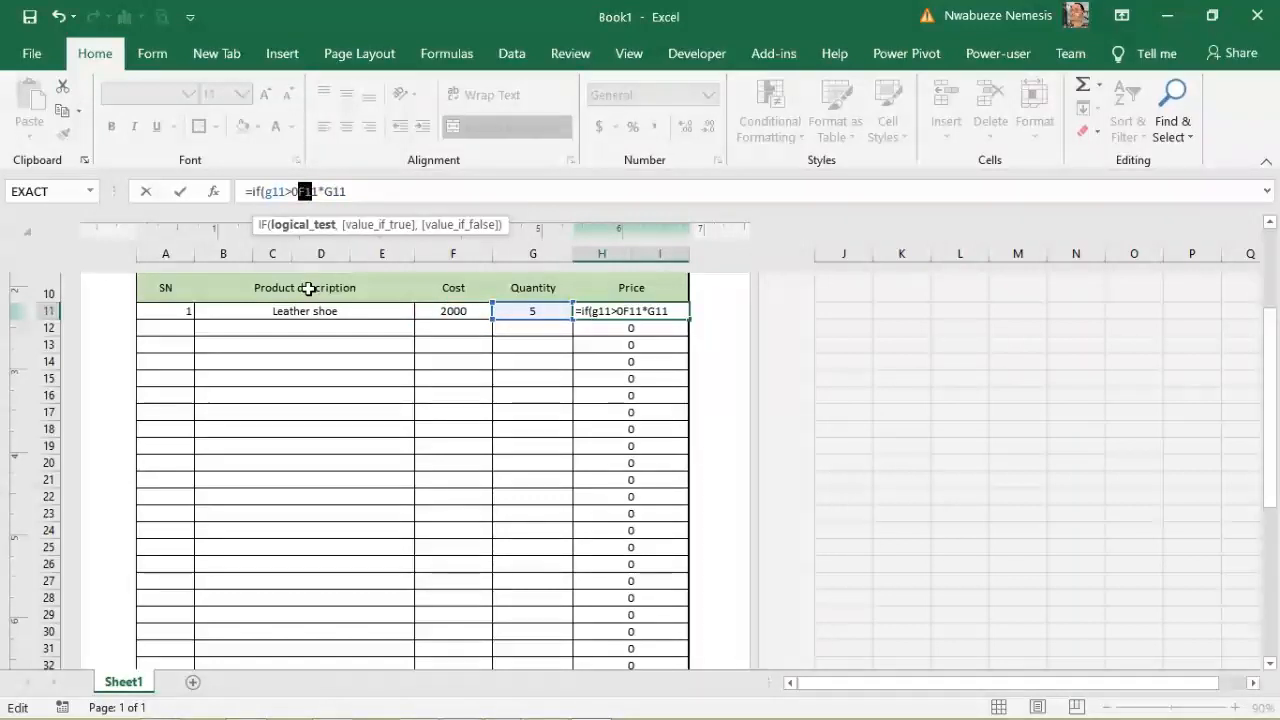
text(,)
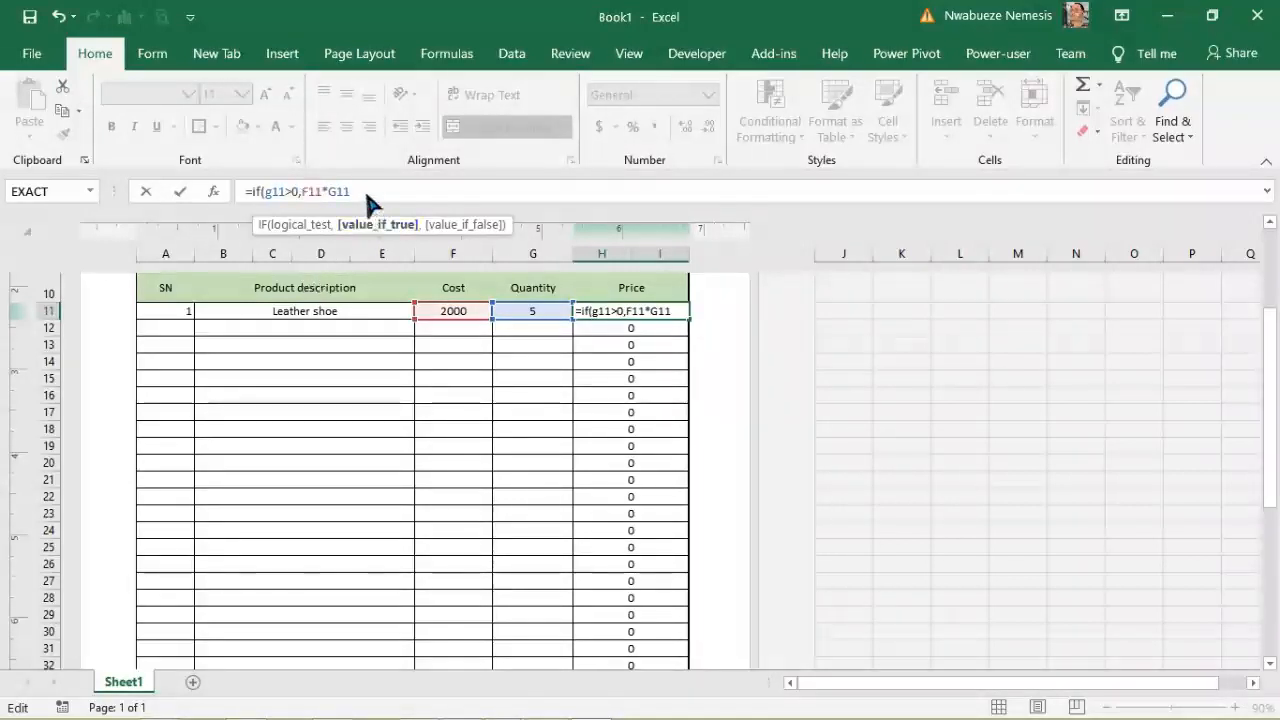
text(.)
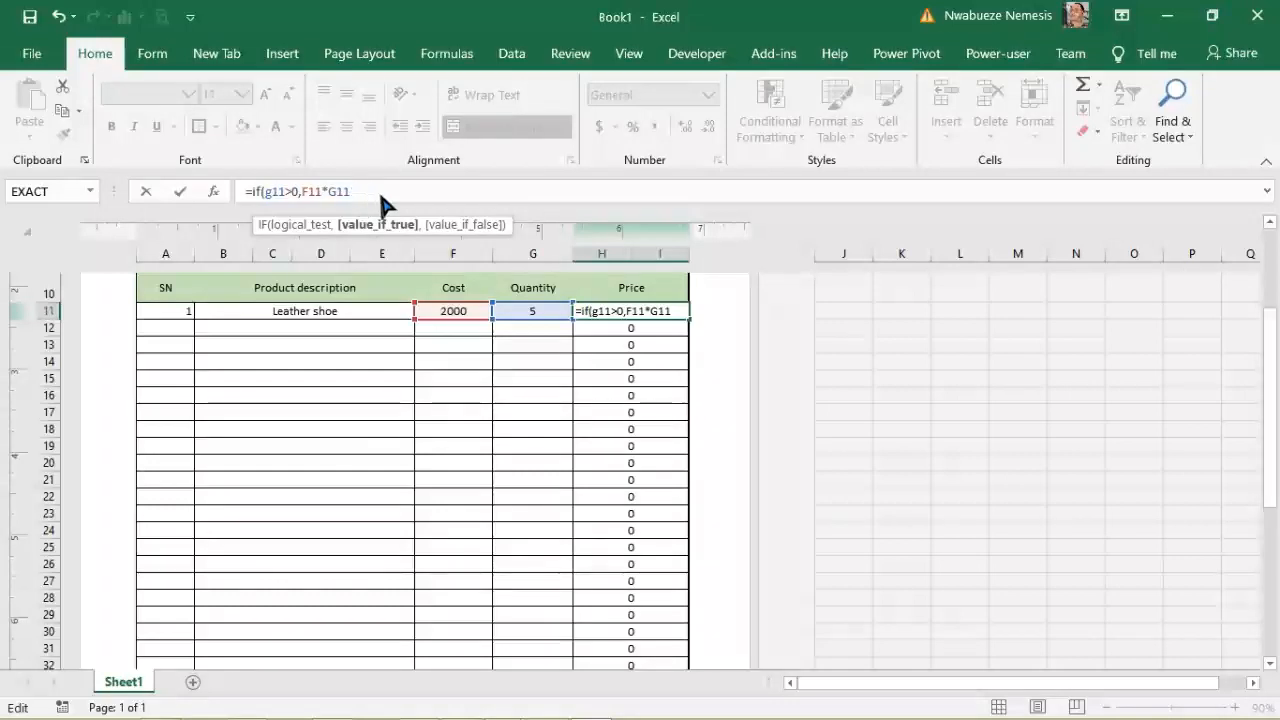
text(,")
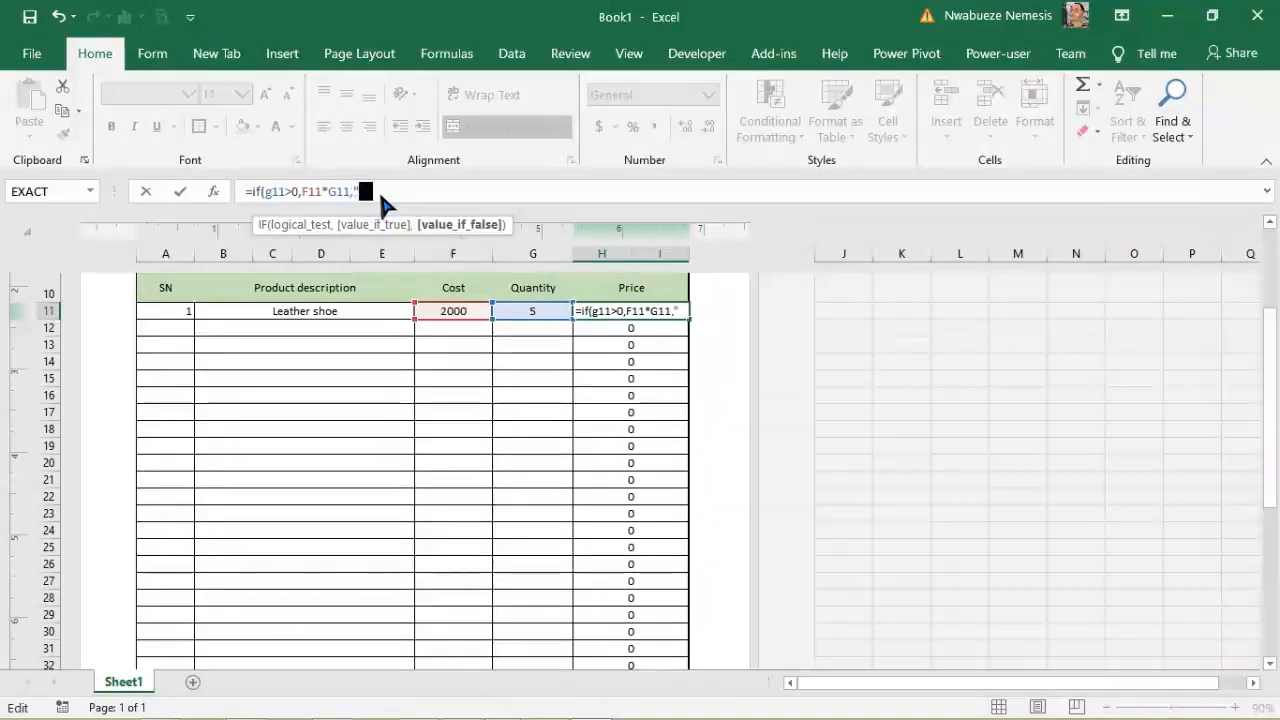
text("))
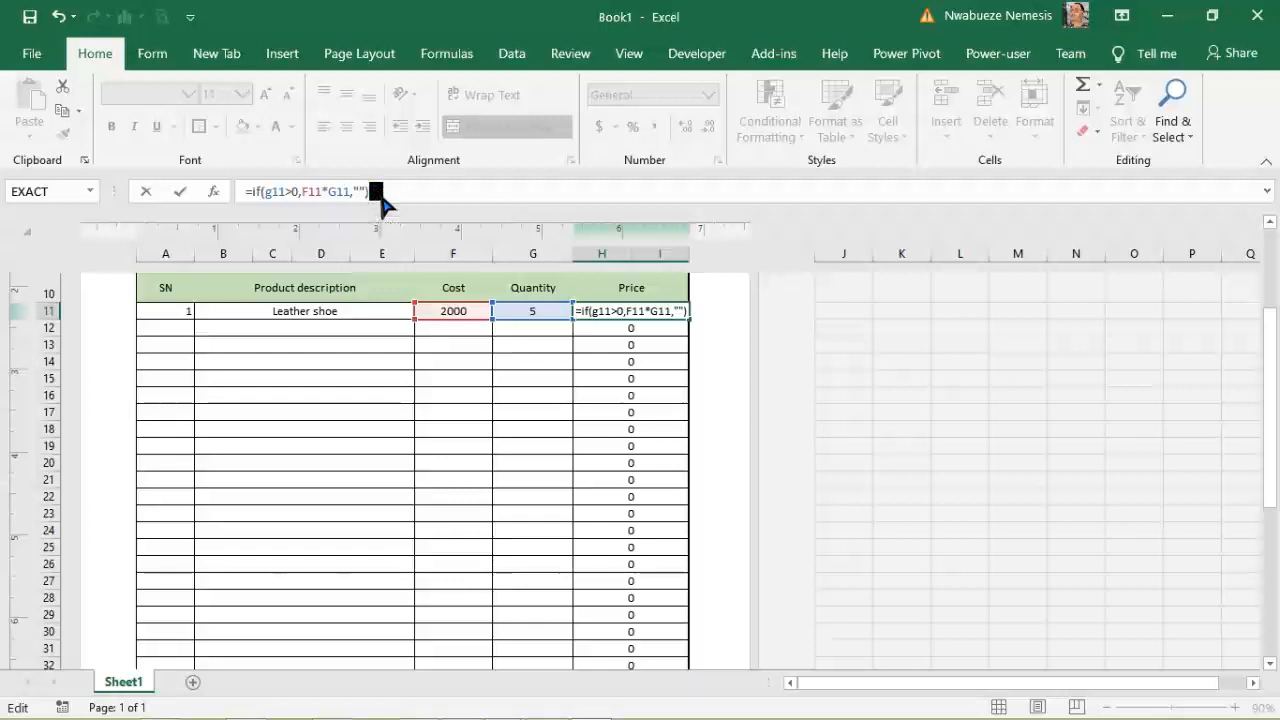
click(359, 189)
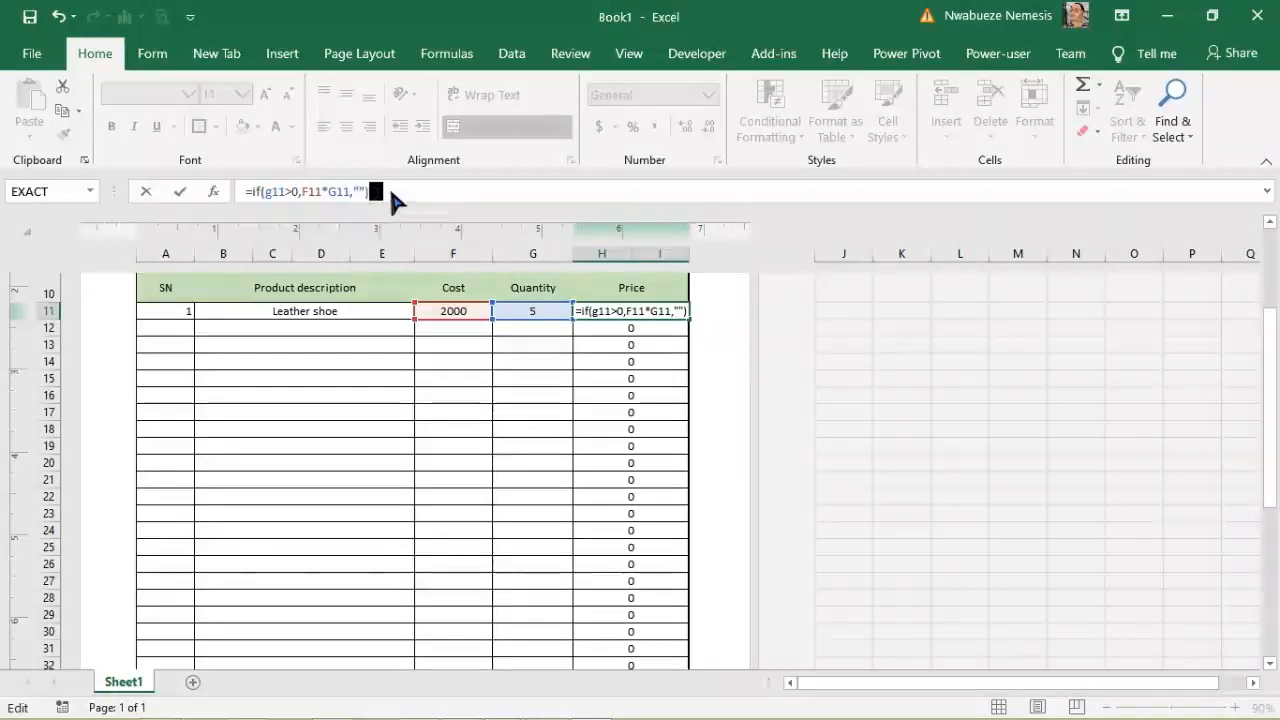
key(Return)
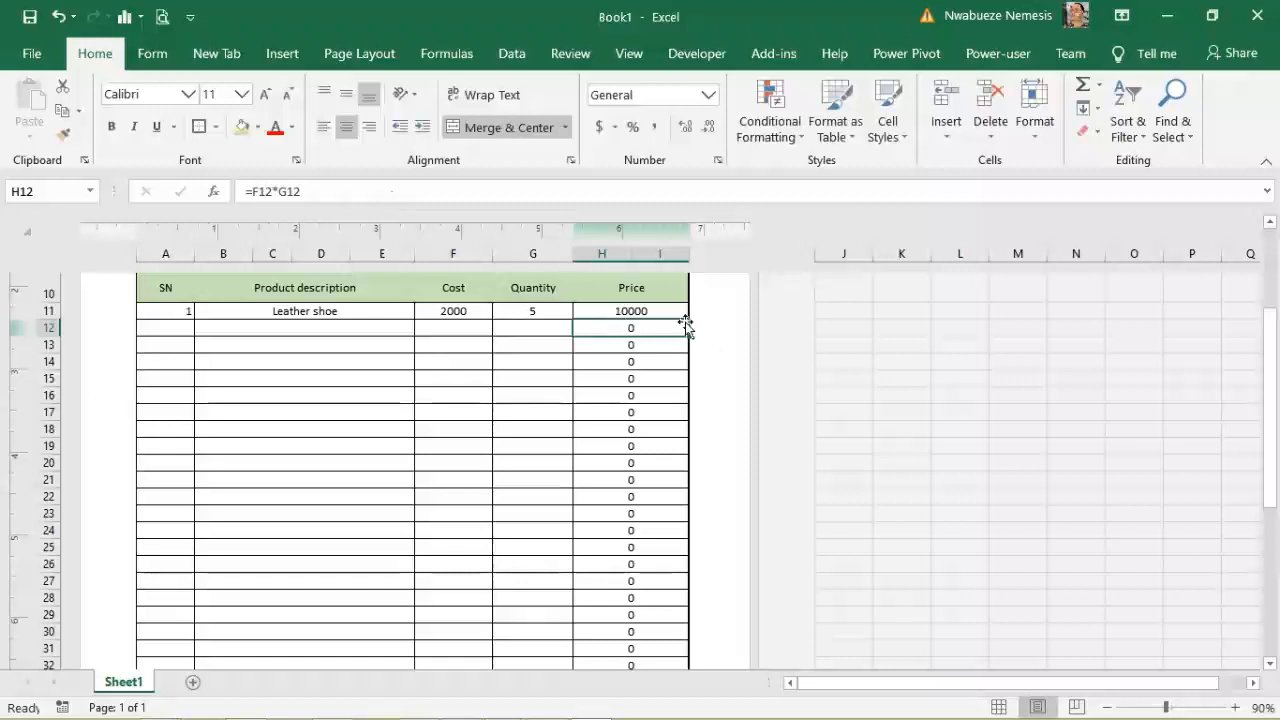
click(657, 311)
Step: Fill the IF price formula from H11 down to H38, then paste it as a formula into H39
drag(680, 320, 670, 626)
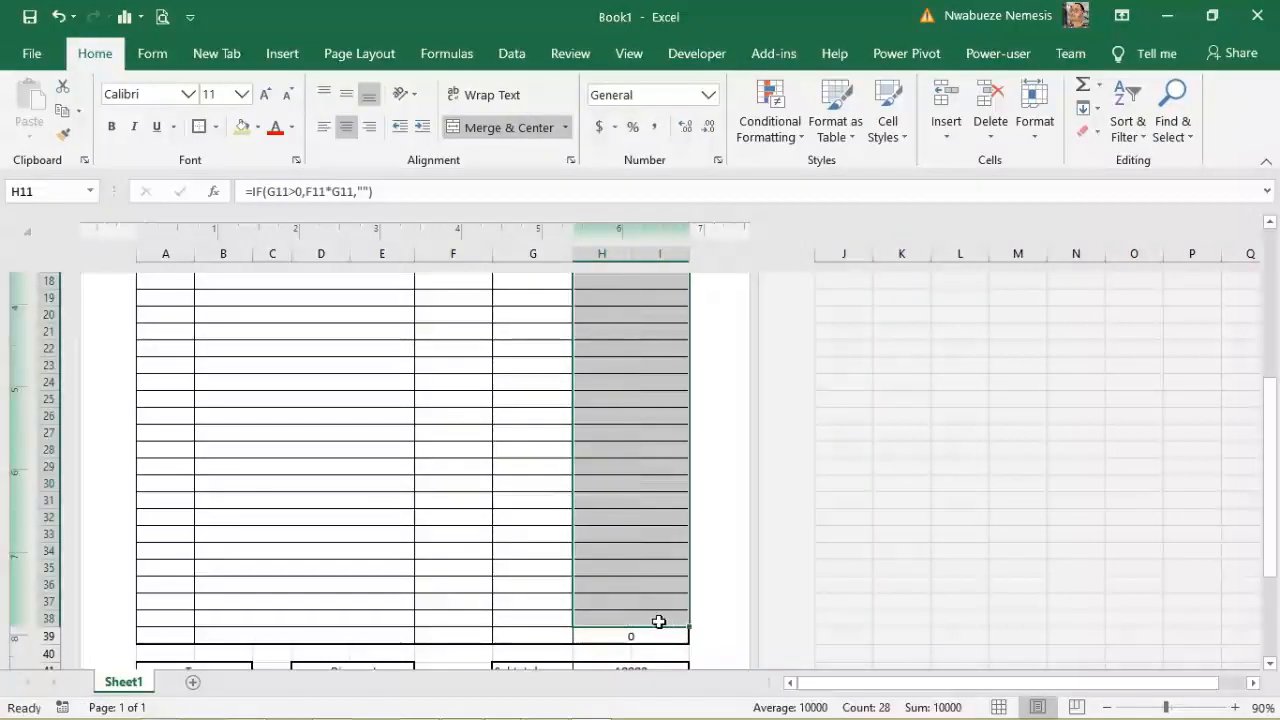
click(657, 622)
click(651, 626)
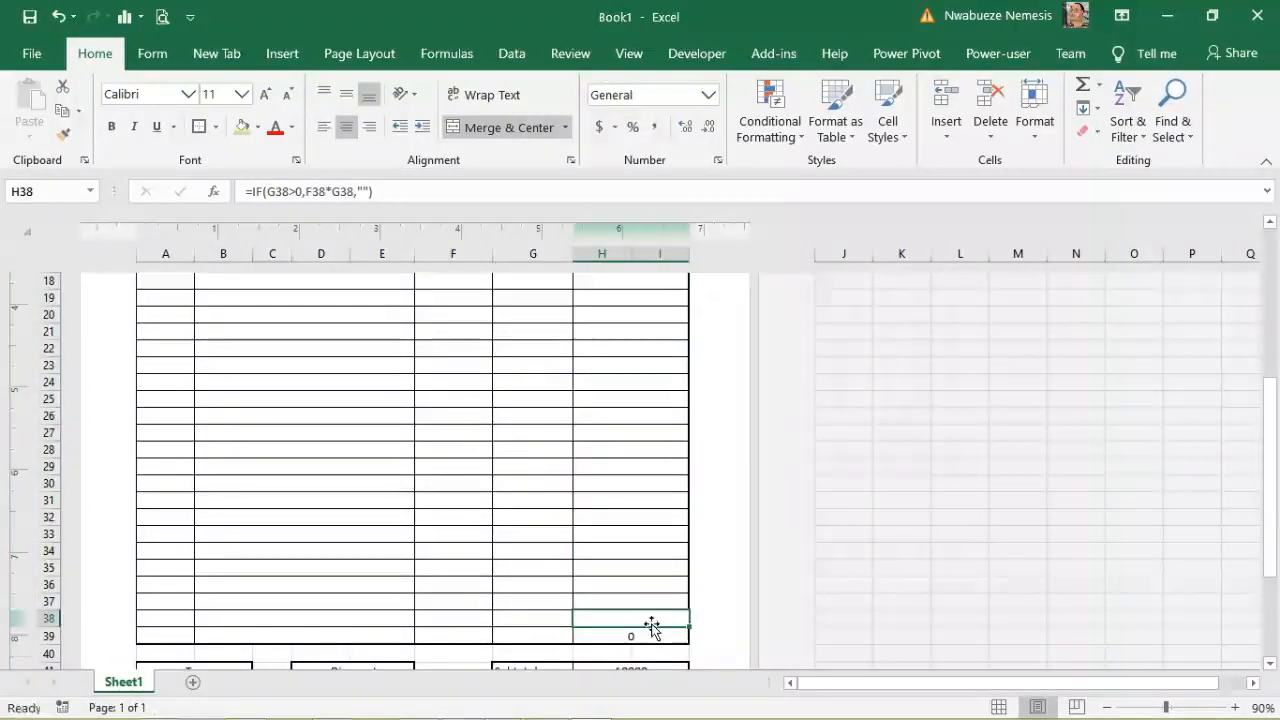
right_click(651, 622)
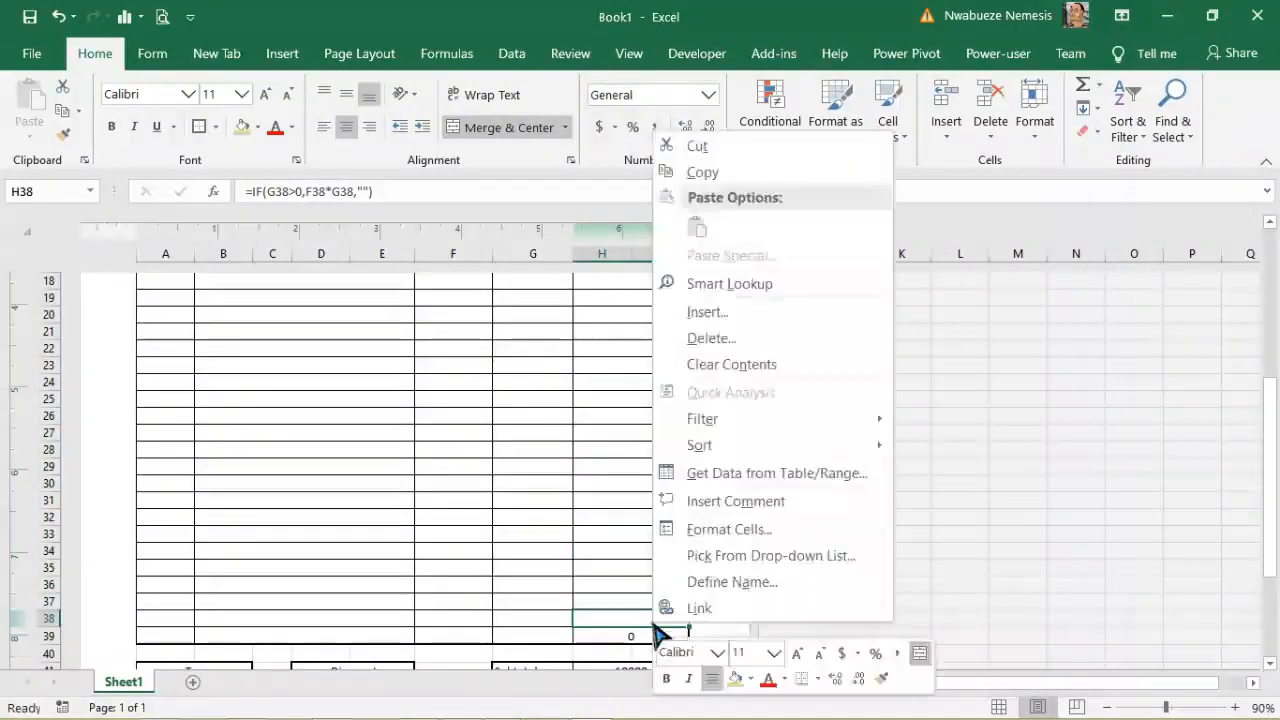
click(710, 178)
click(632, 633)
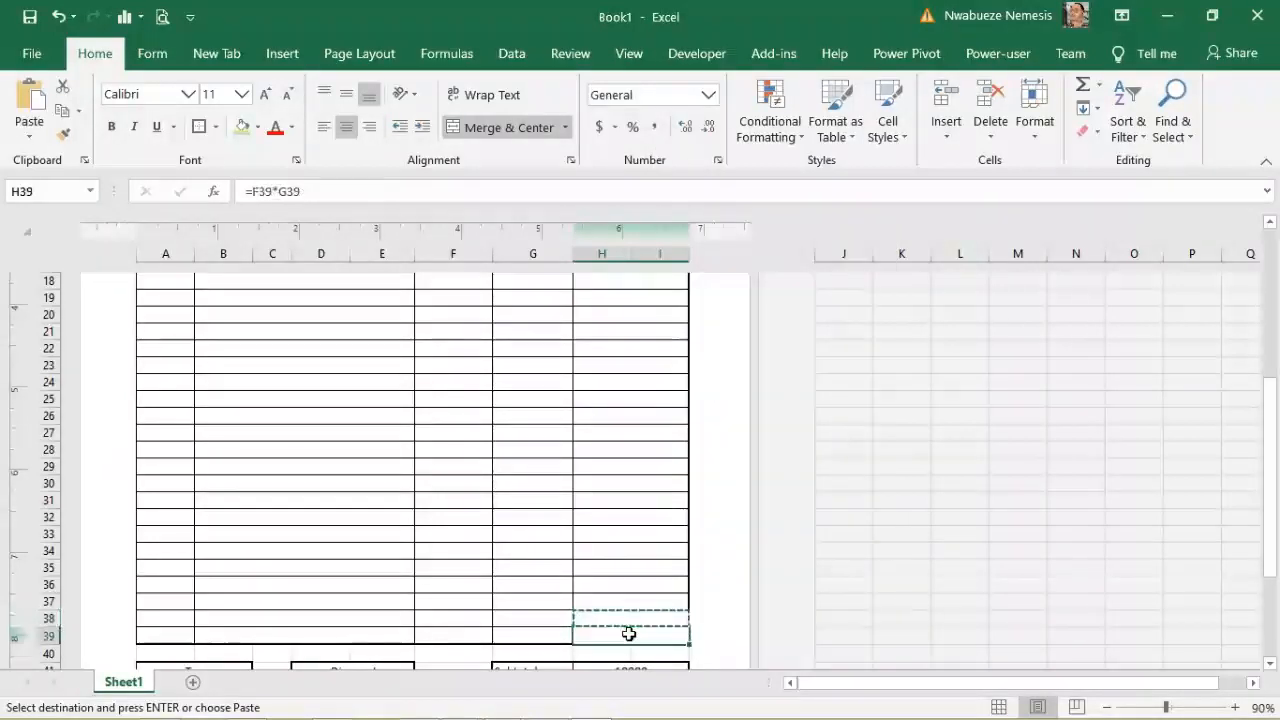
right_click(632, 638)
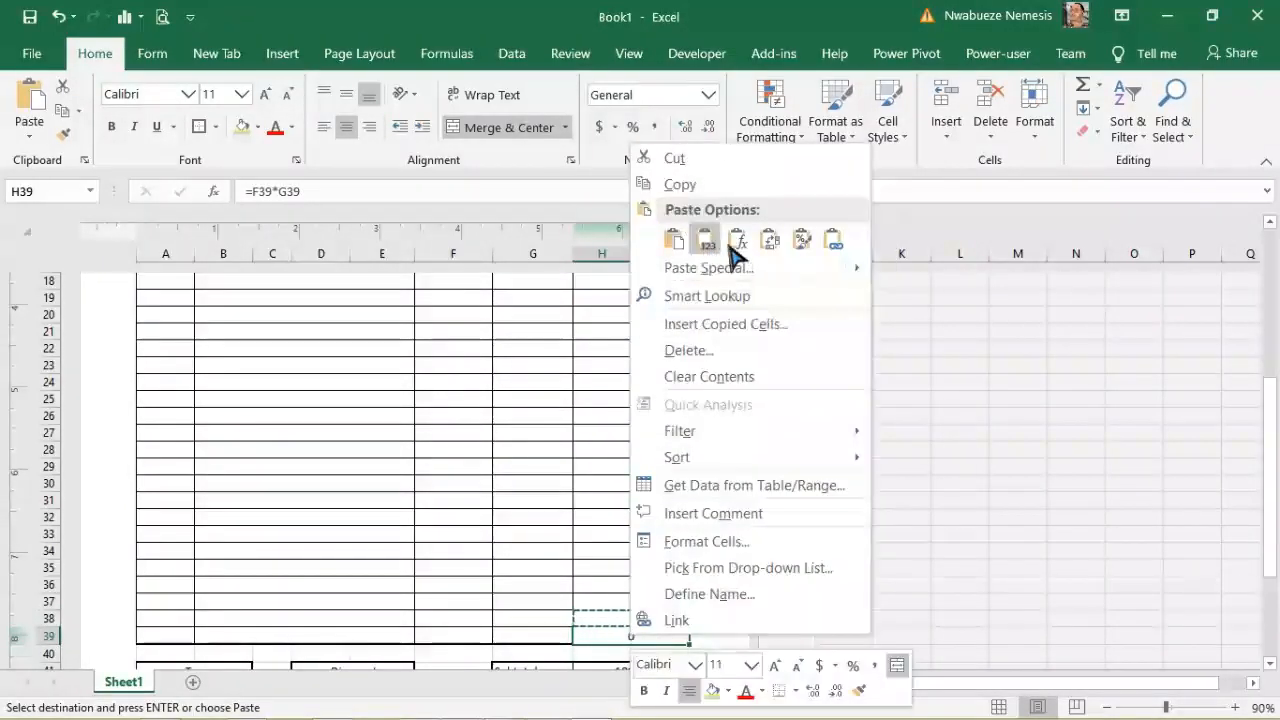
click(737, 242)
Step: Check the copied price formulas in H30 and in H12 through H21
click(607, 488)
drag(1268, 480, 1249, 394)
click(655, 396)
click(655, 417)
click(648, 431)
click(643, 449)
click(635, 465)
click(631, 482)
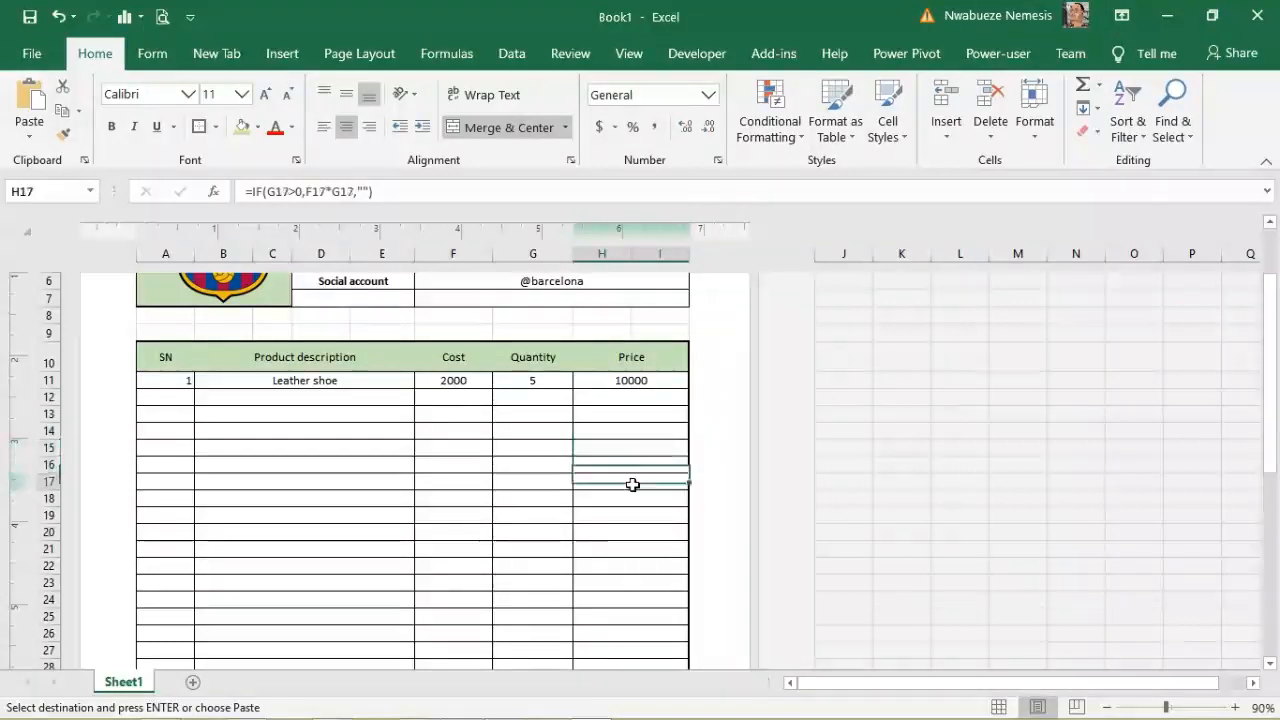
click(633, 499)
click(634, 516)
click(638, 531)
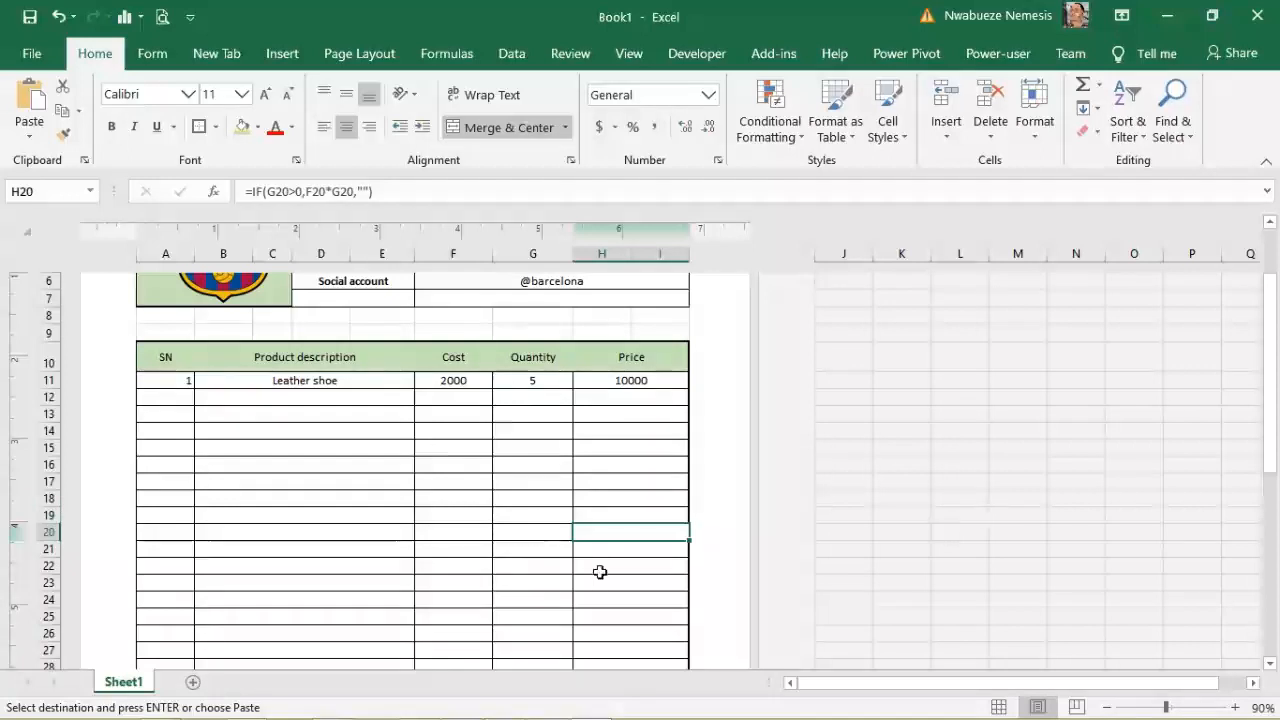
click(624, 550)
Step: Review the Subtotal formula in H41, the 5% tax rate in A42 and the tax amount in A43
drag(1274, 318, 1277, 540)
click(640, 522)
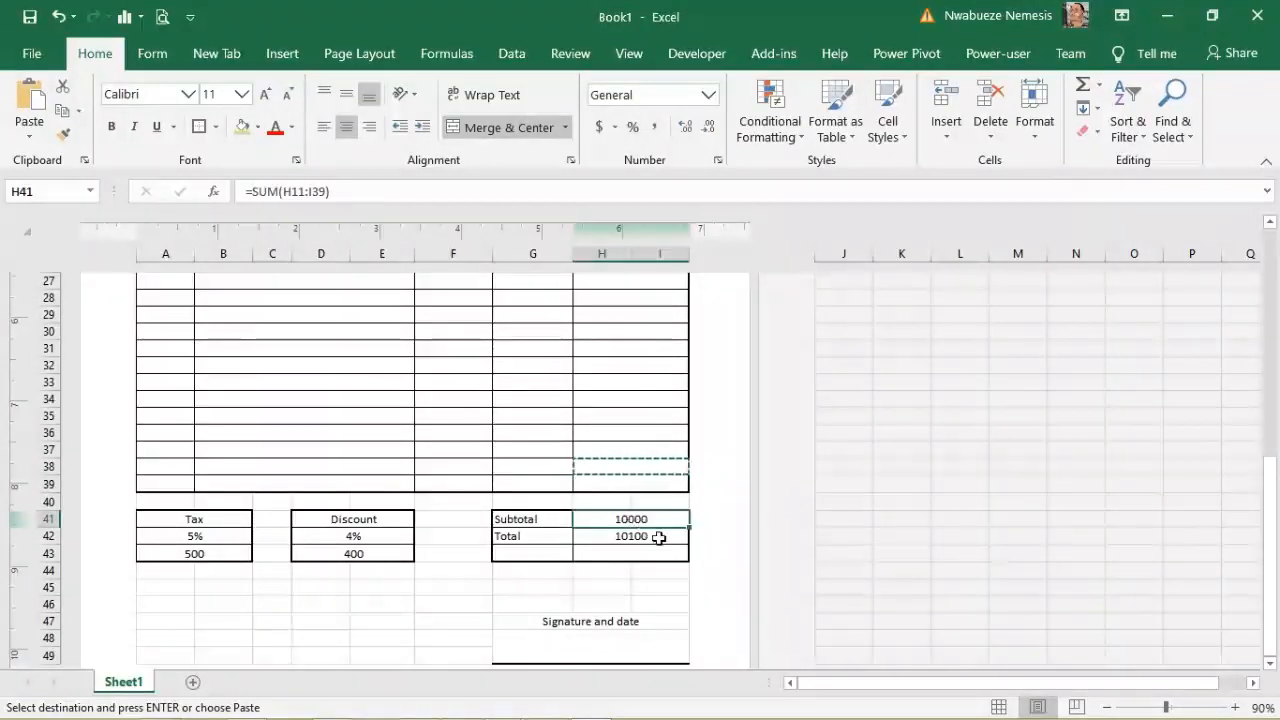
mouse_move(1268, 528)
mouse_down()
mouse_move(1268, 312)
mouse_move(1272, 532)
mouse_up()
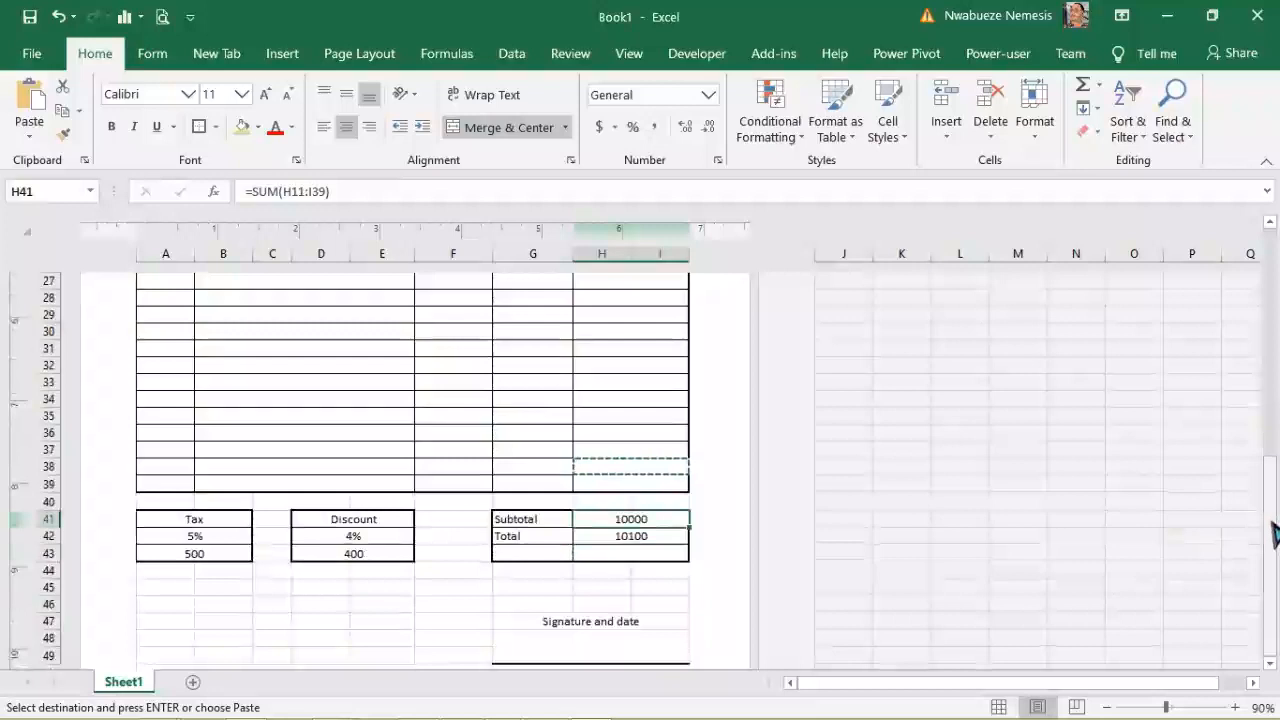
click(216, 552)
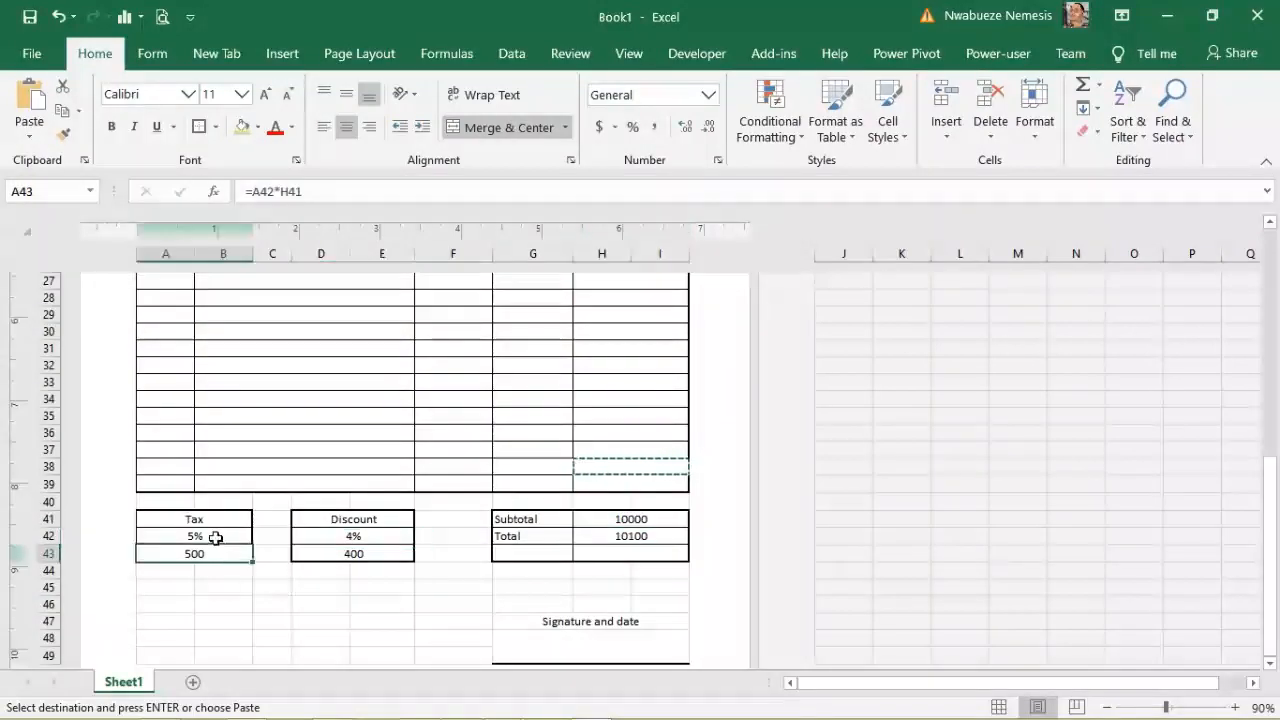
click(216, 538)
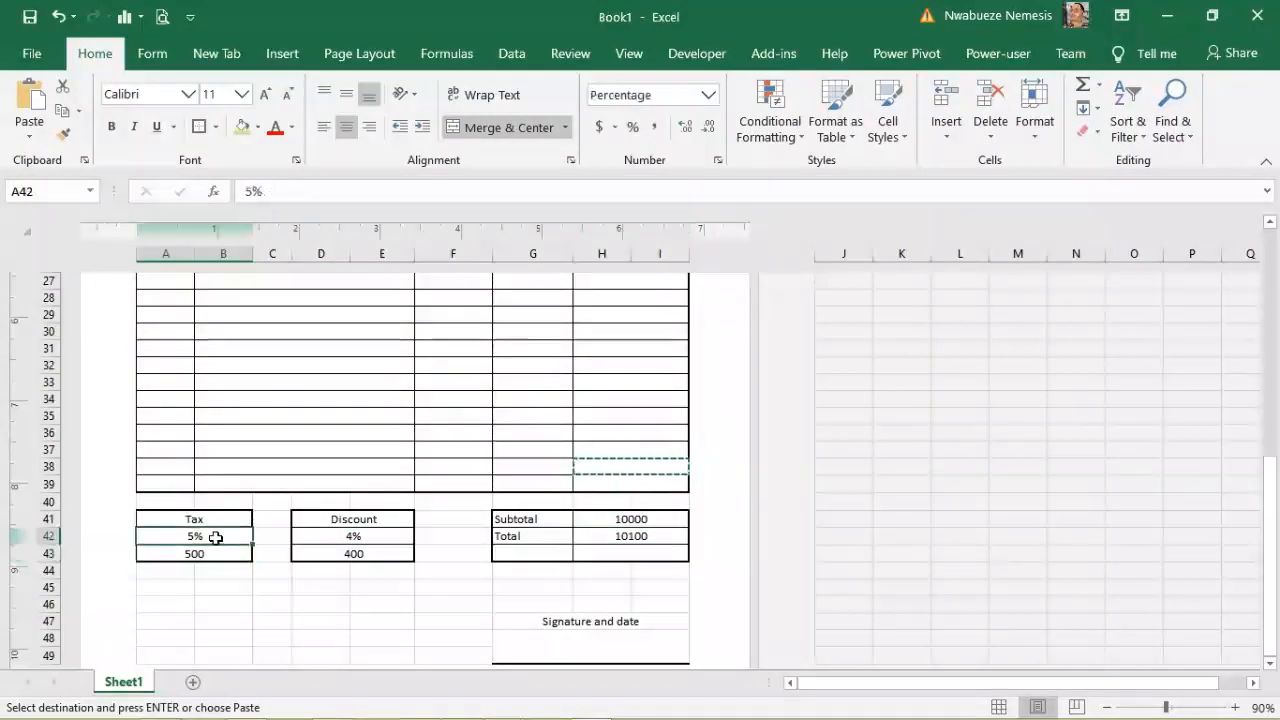
click(630, 519)
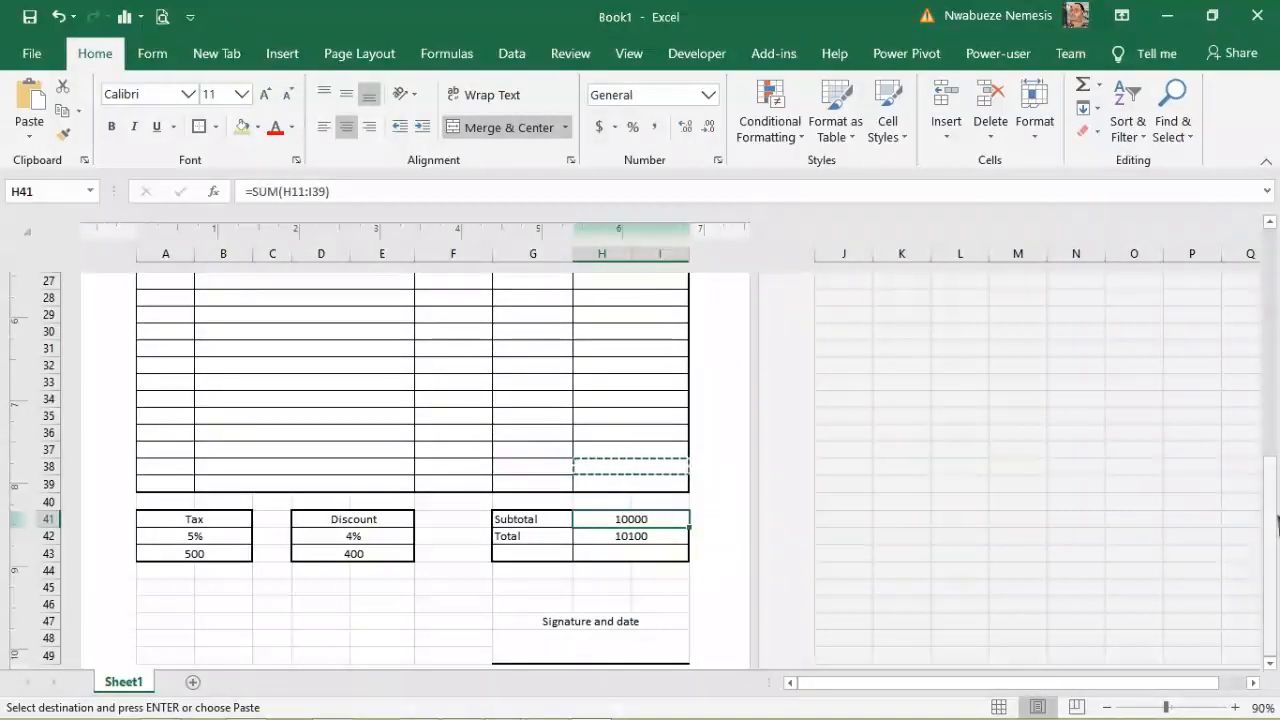
drag(1274, 537, 1275, 300)
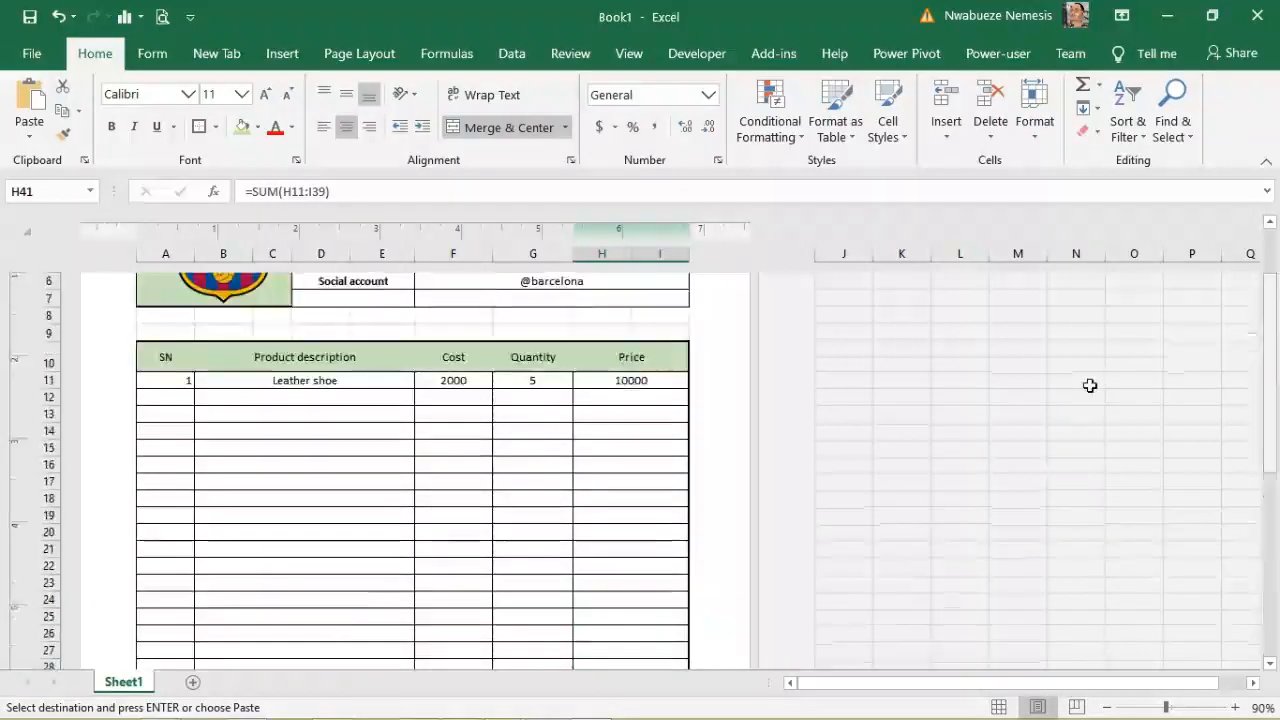
Step: Enter the second item in row 12: number 2, description Bags, cost 13000
click(532, 430)
click(188, 399)
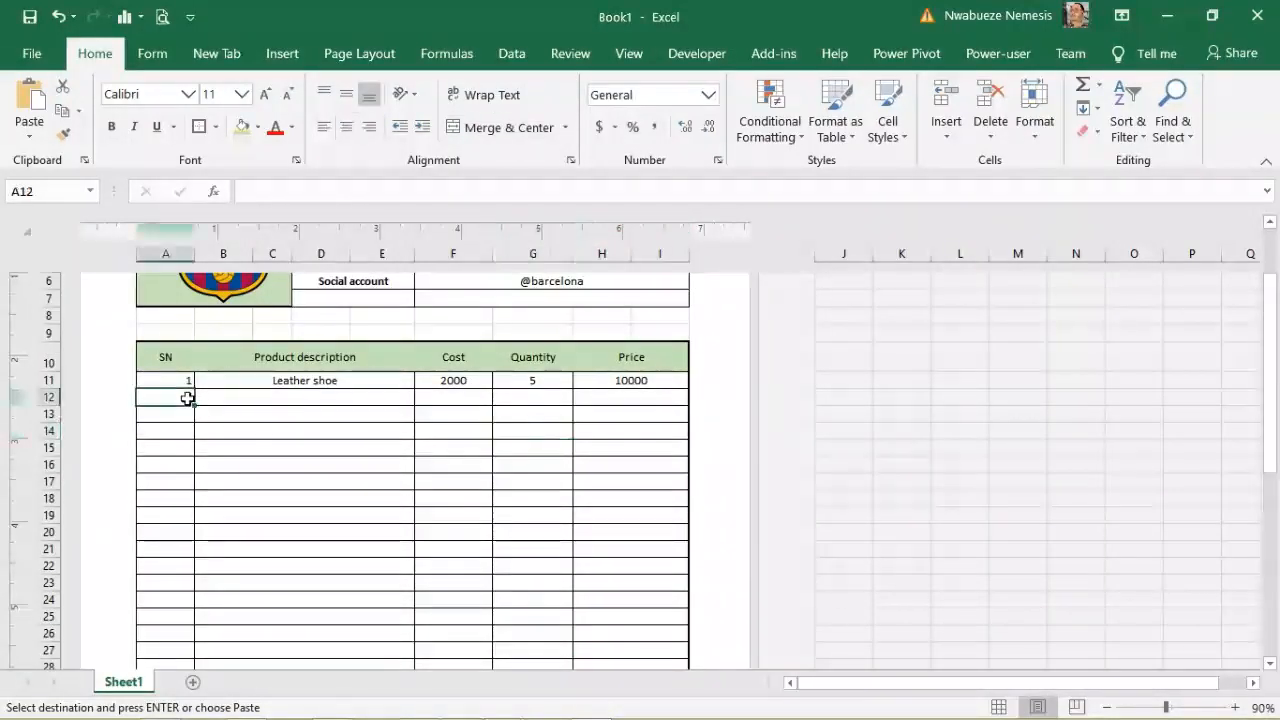
text(2)
click(230, 405)
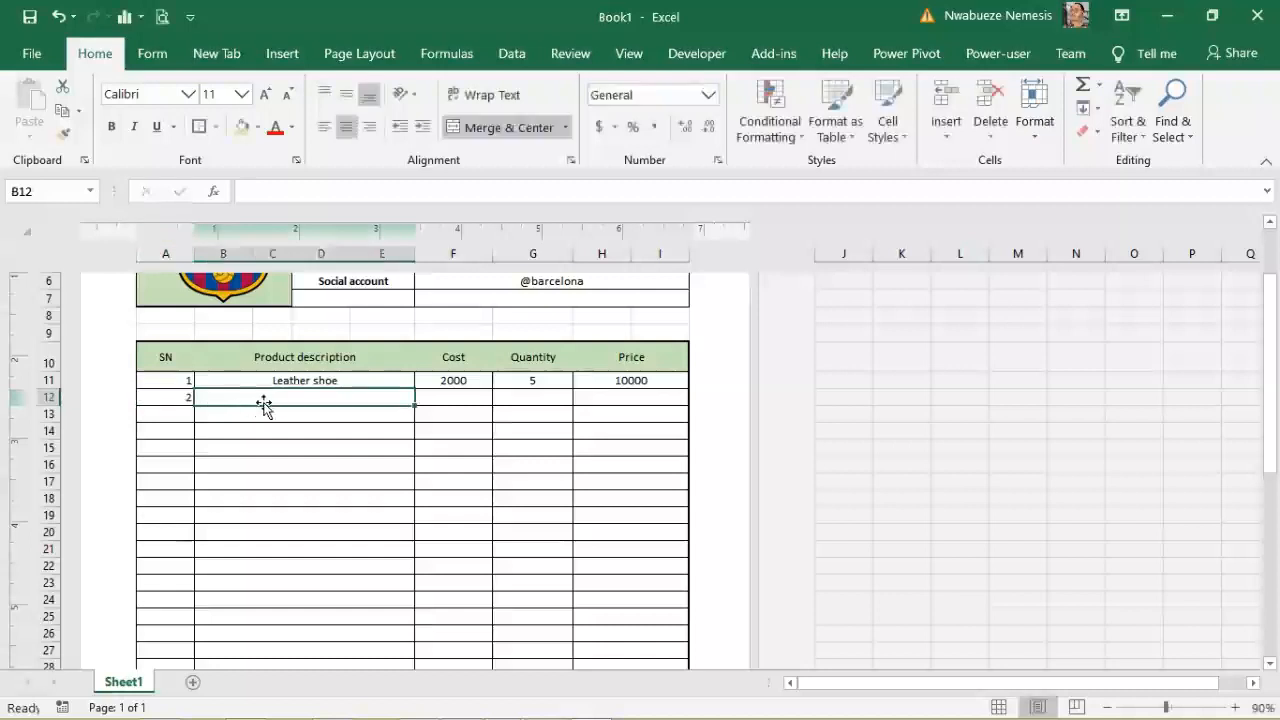
text(Bgas)
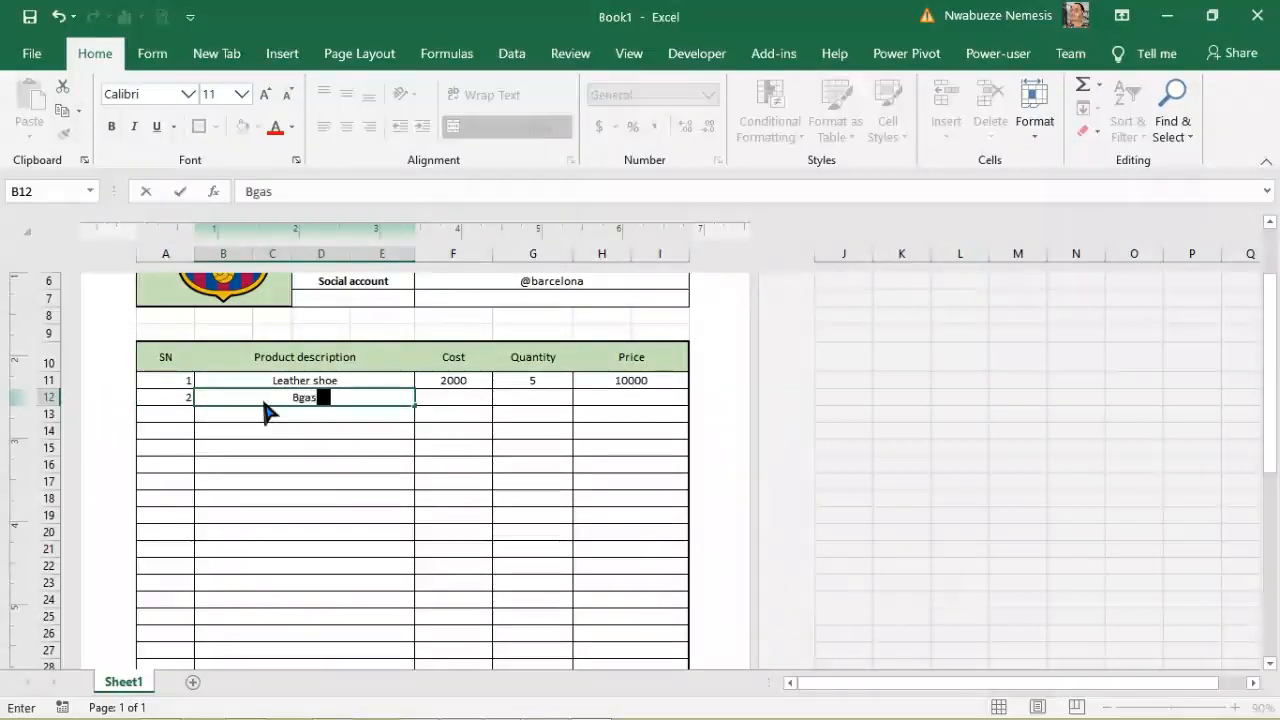
text(ags)
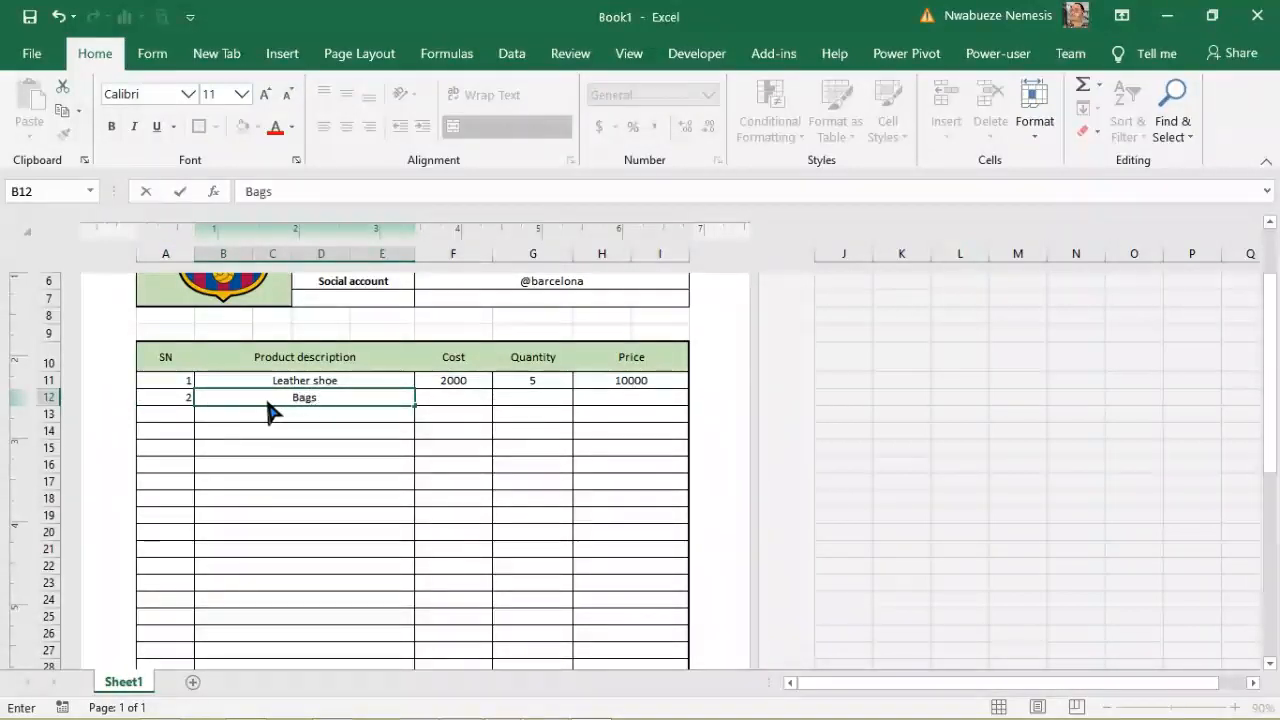
click(446, 400)
text(13000)
Step: Give Bags a quantity of 4 and confirm its price of 52000 and the new Total of 62620
click(546, 398)
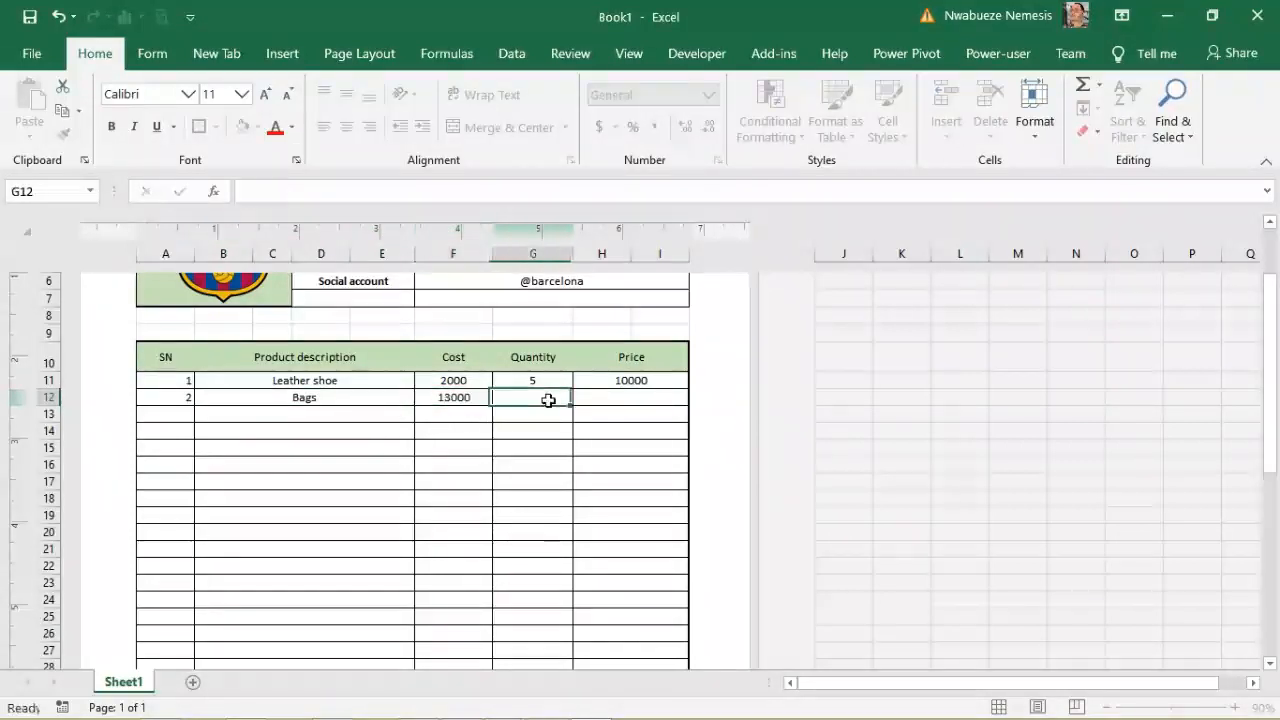
text(4)
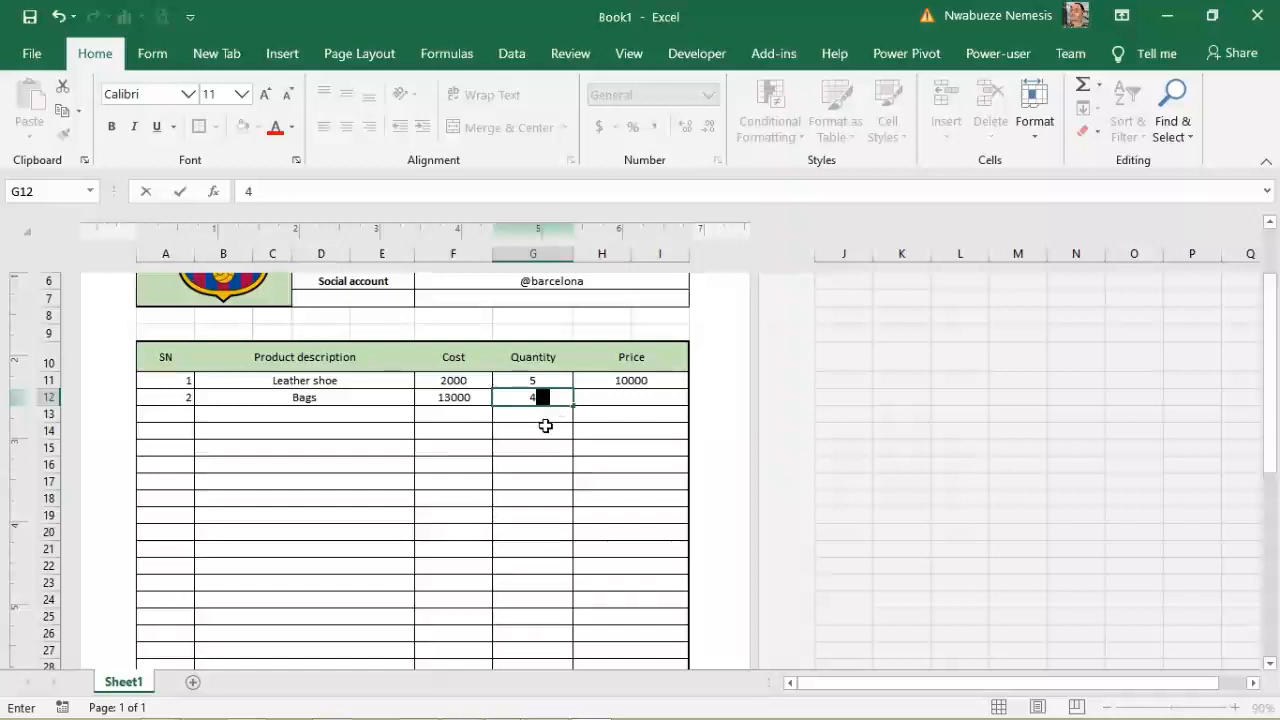
click(545, 426)
click(645, 398)
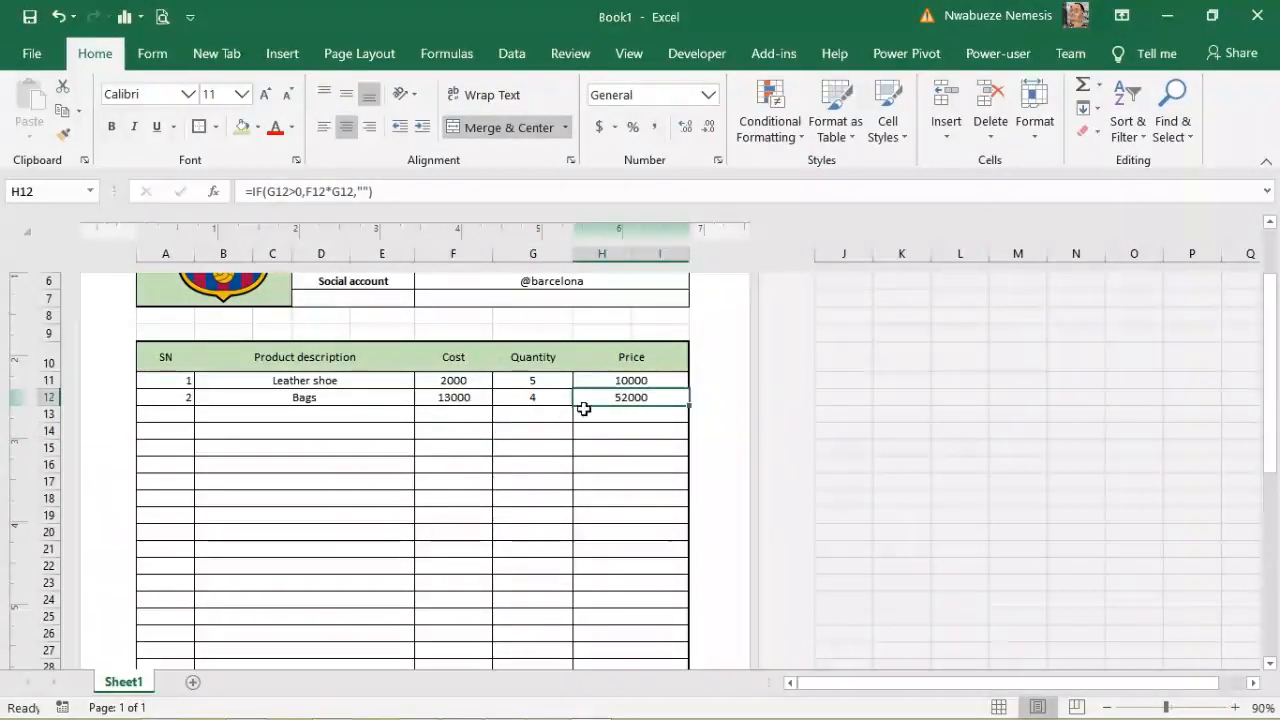
drag(1271, 385, 1269, 521)
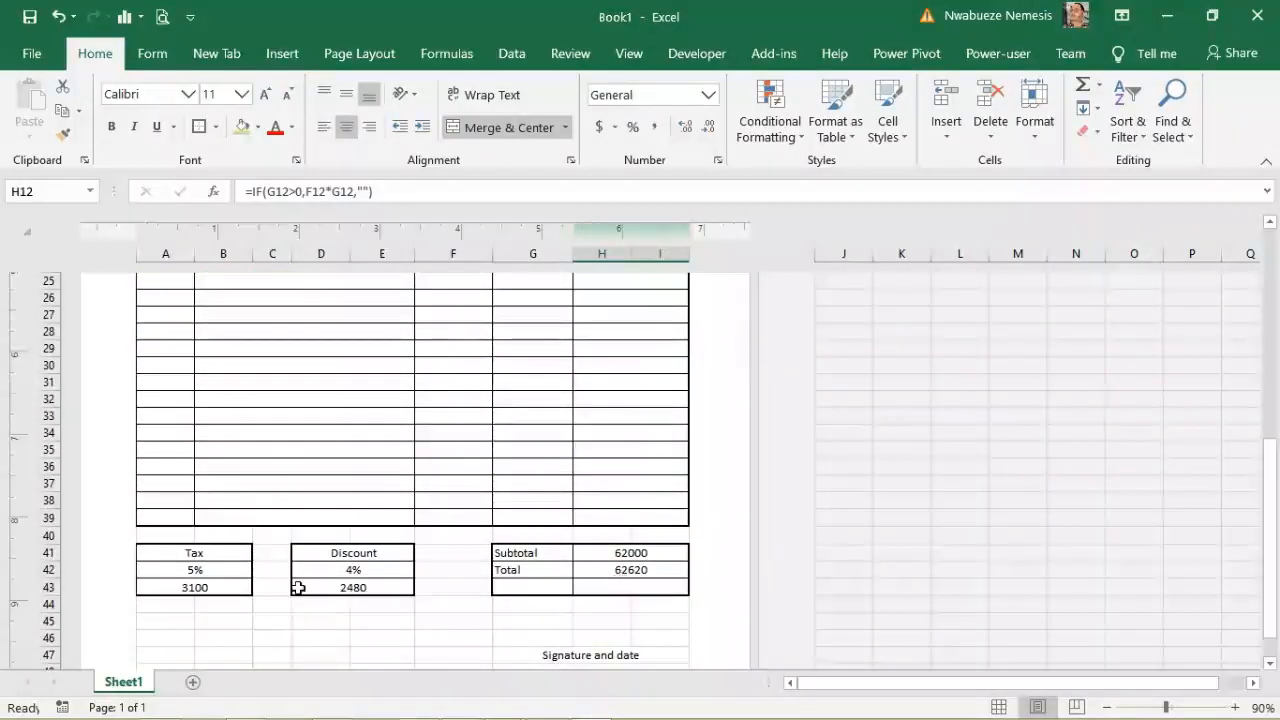
Step: Clear the 5% tax rate in A42 and change the discount in D42 from 4% to 9%
click(202, 569)
key(Delete)
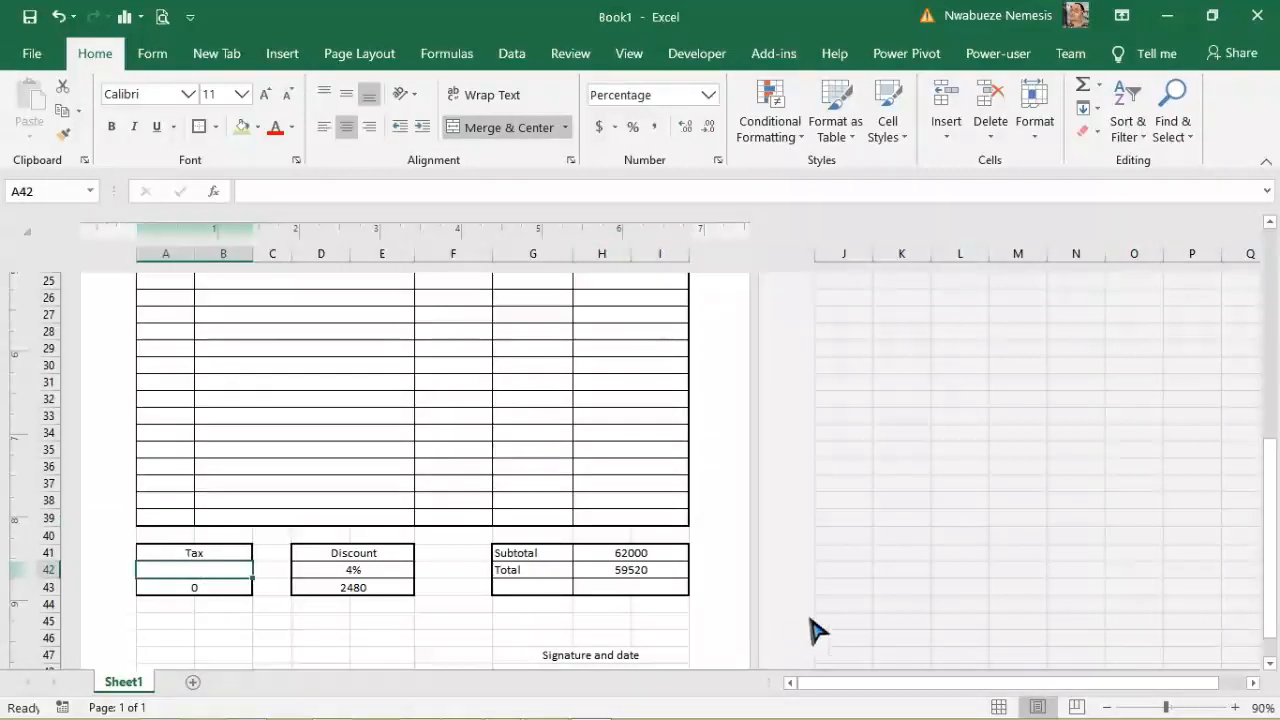
click(223, 637)
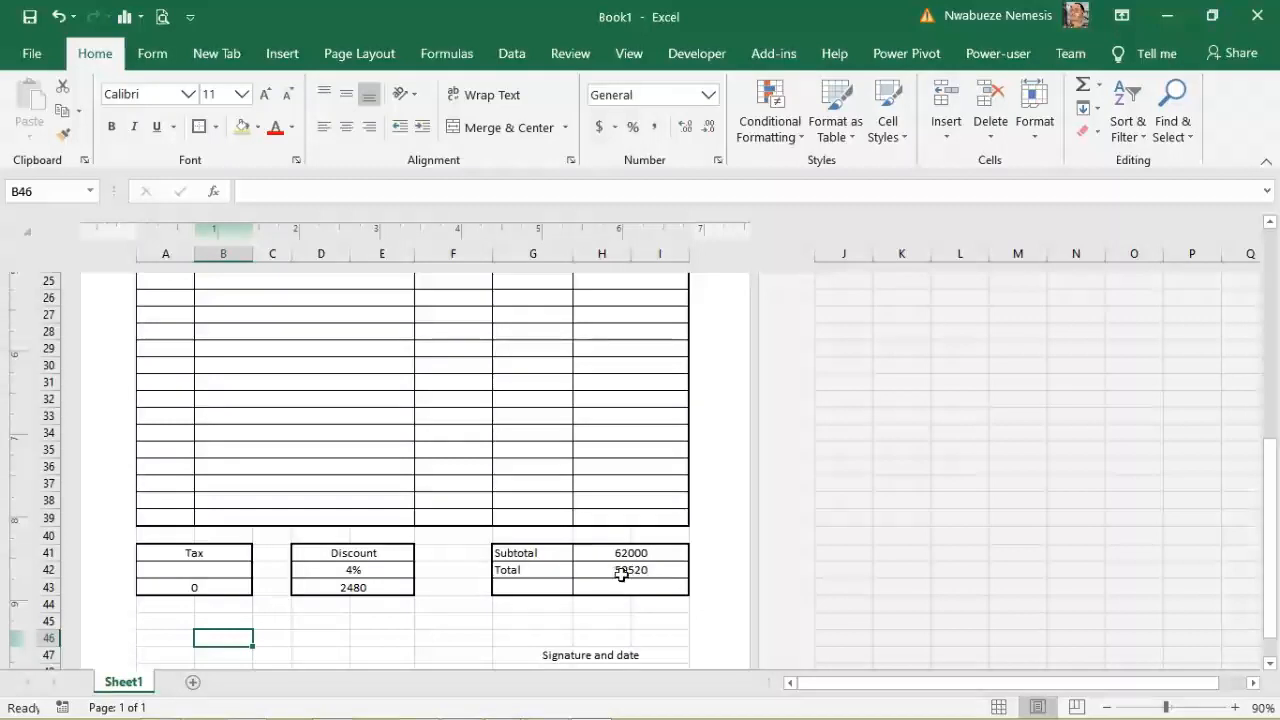
click(354, 572)
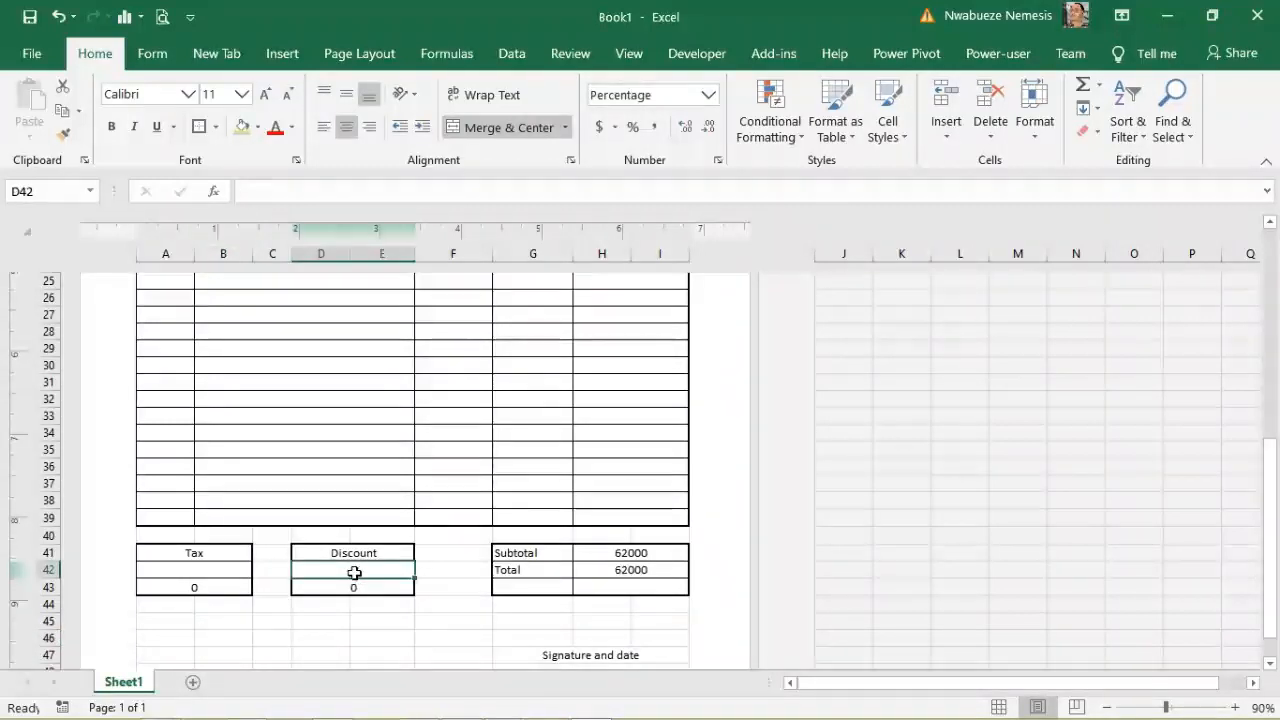
click(369, 616)
click(371, 575)
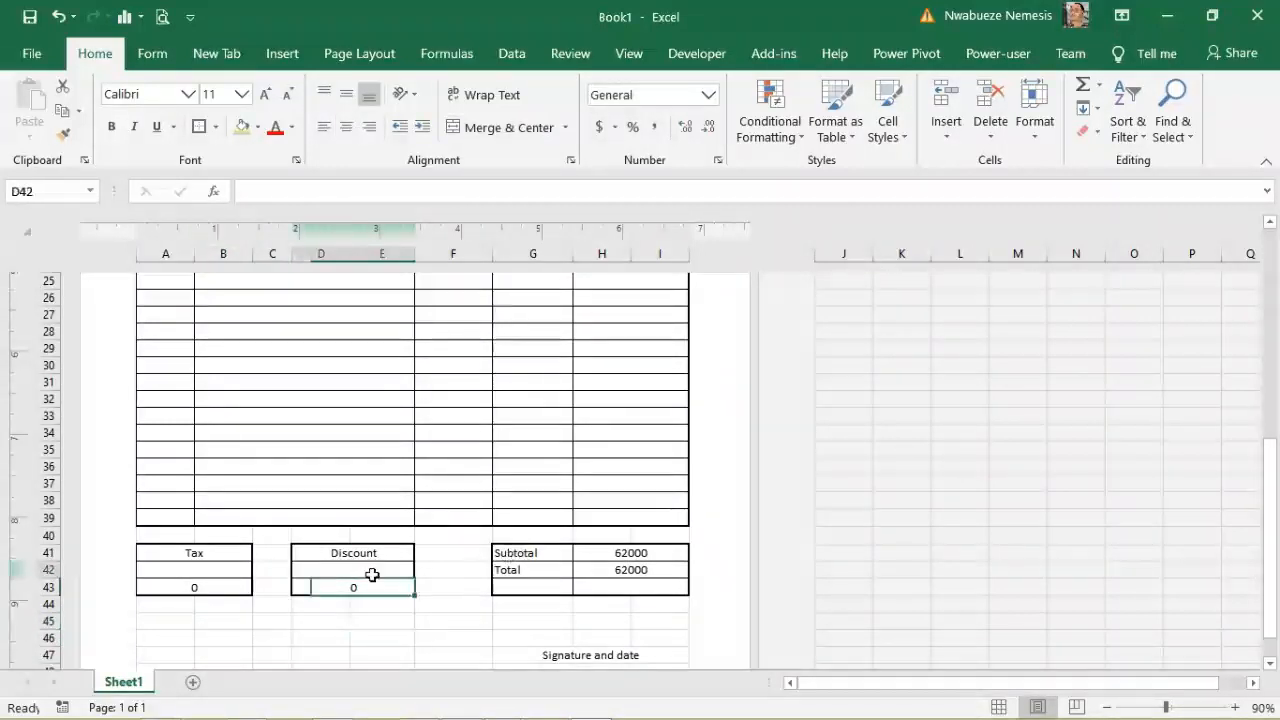
text(5)
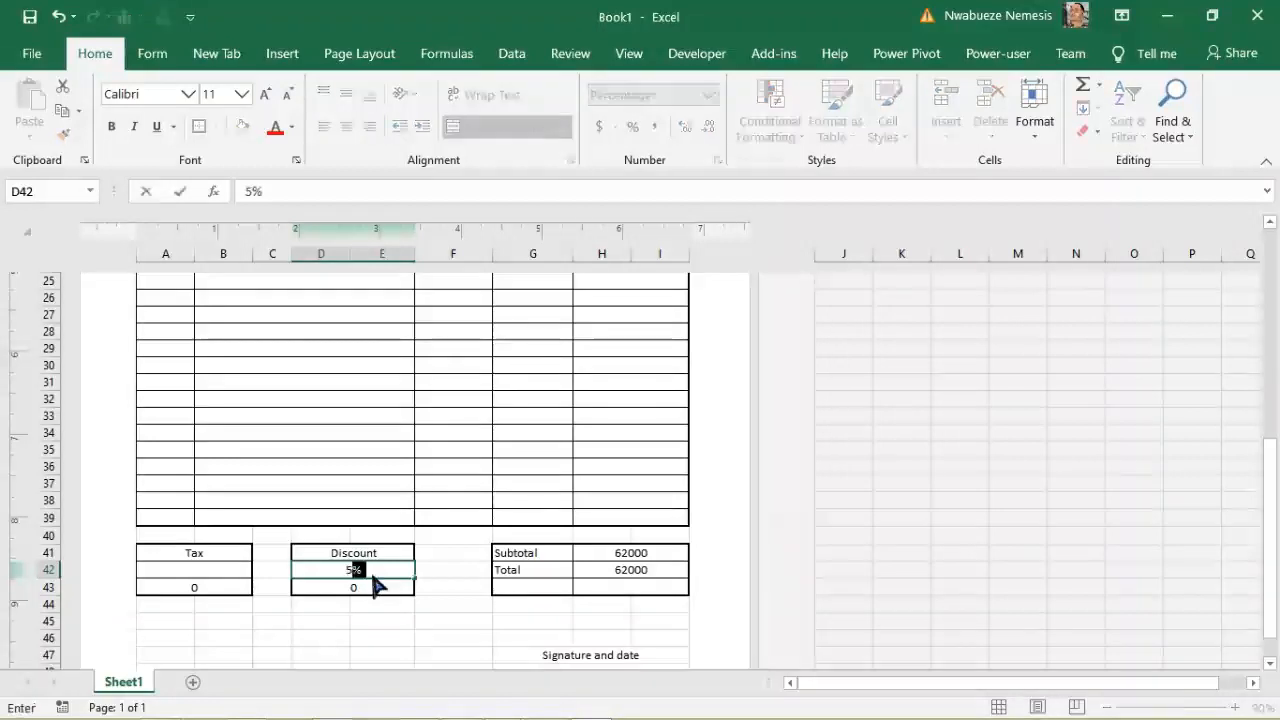
text(9)
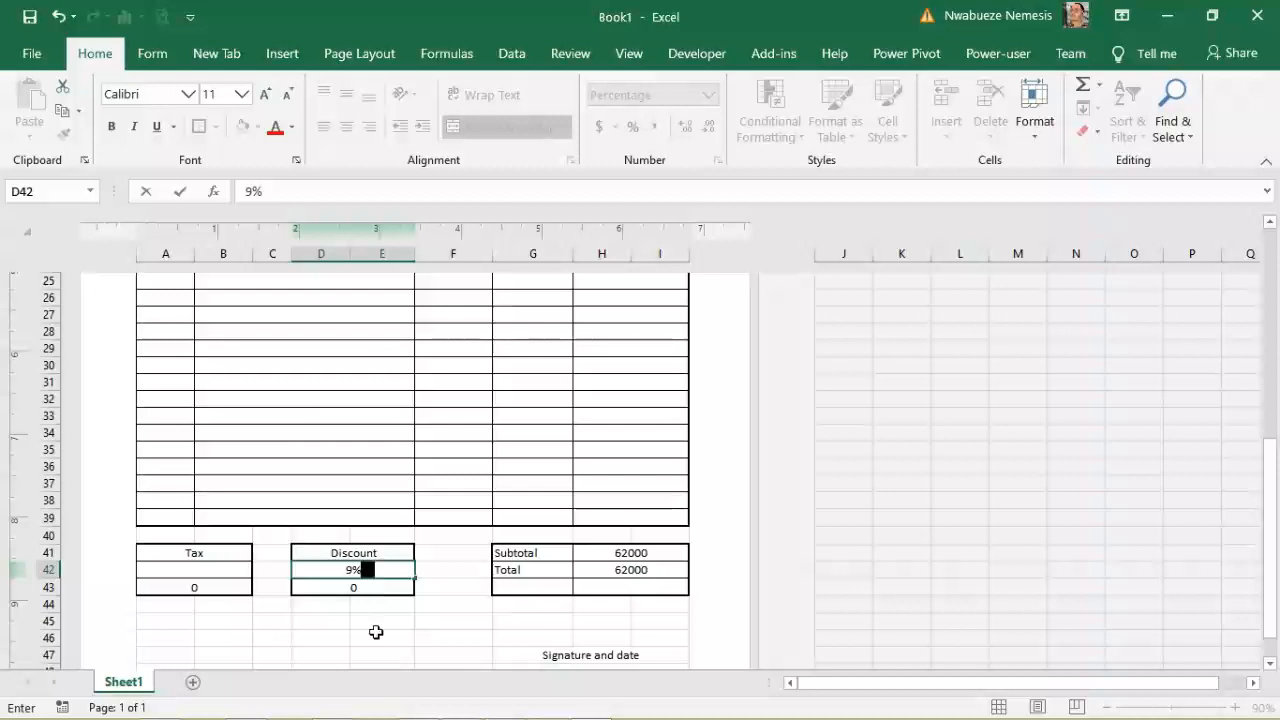
click(374, 622)
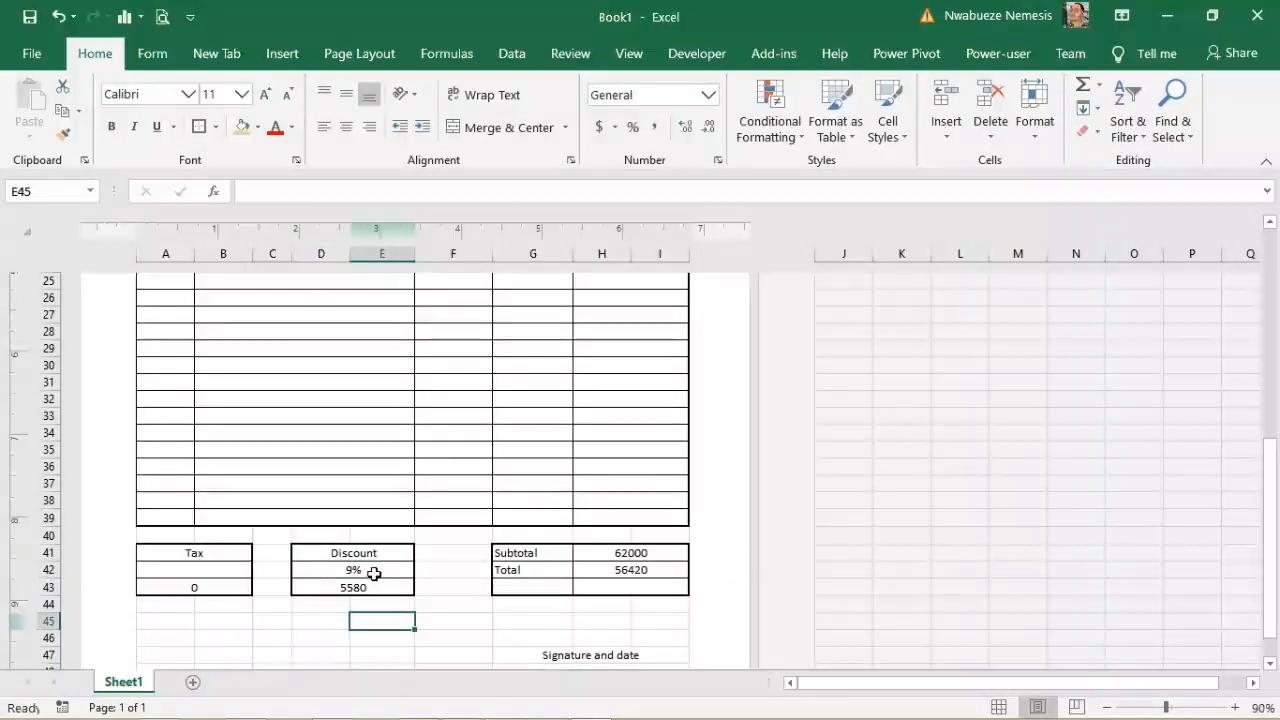
Step: Set the tax rate in A42 to 1%, bringing the Total to 57040
click(203, 570)
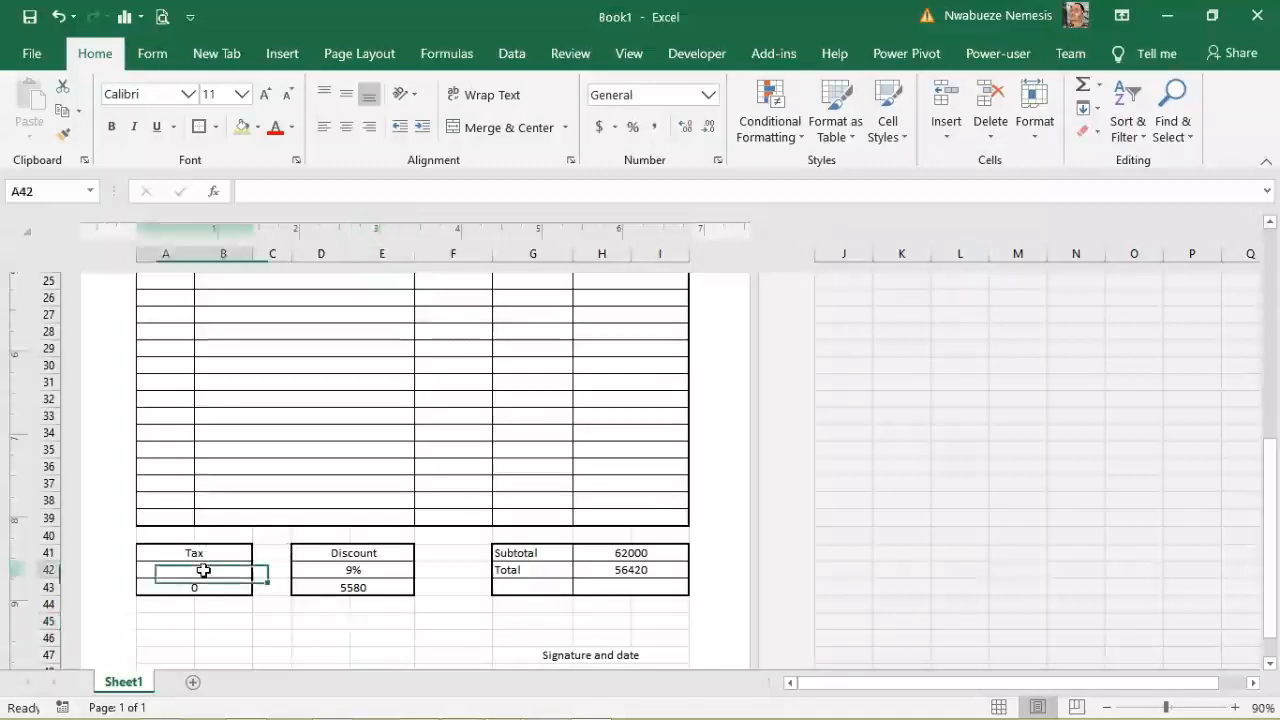
text(1)
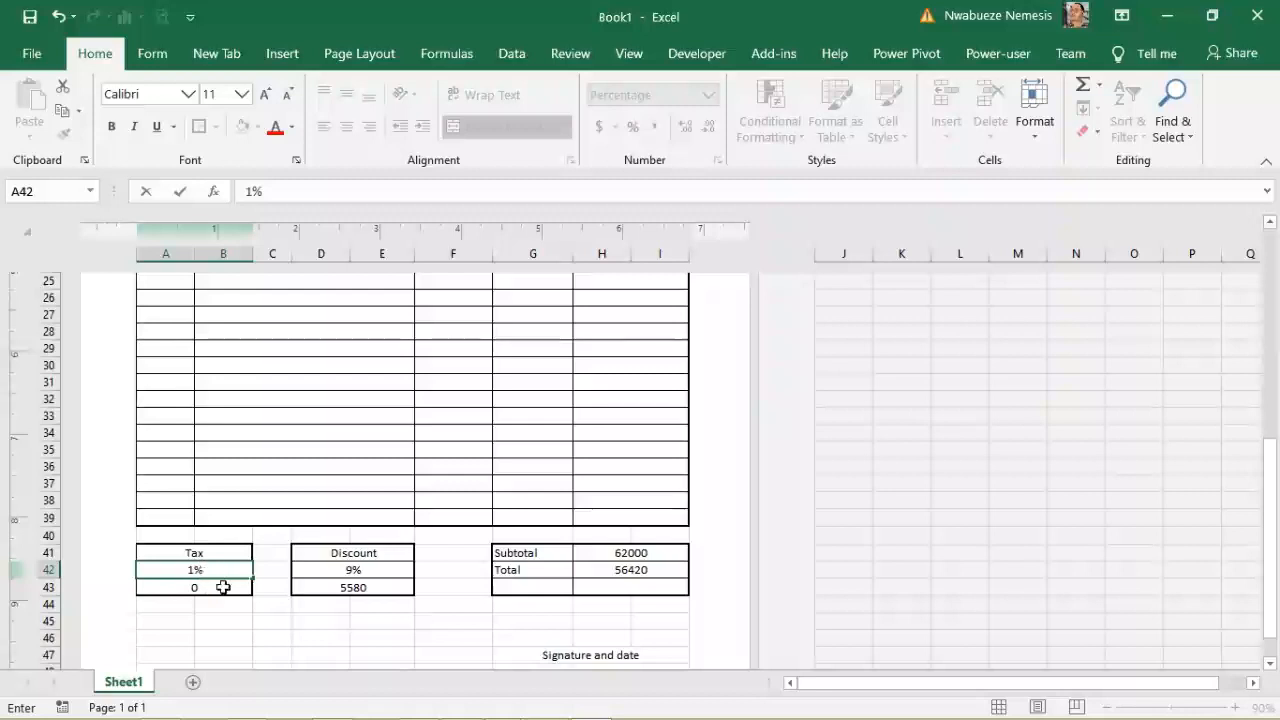
click(274, 637)
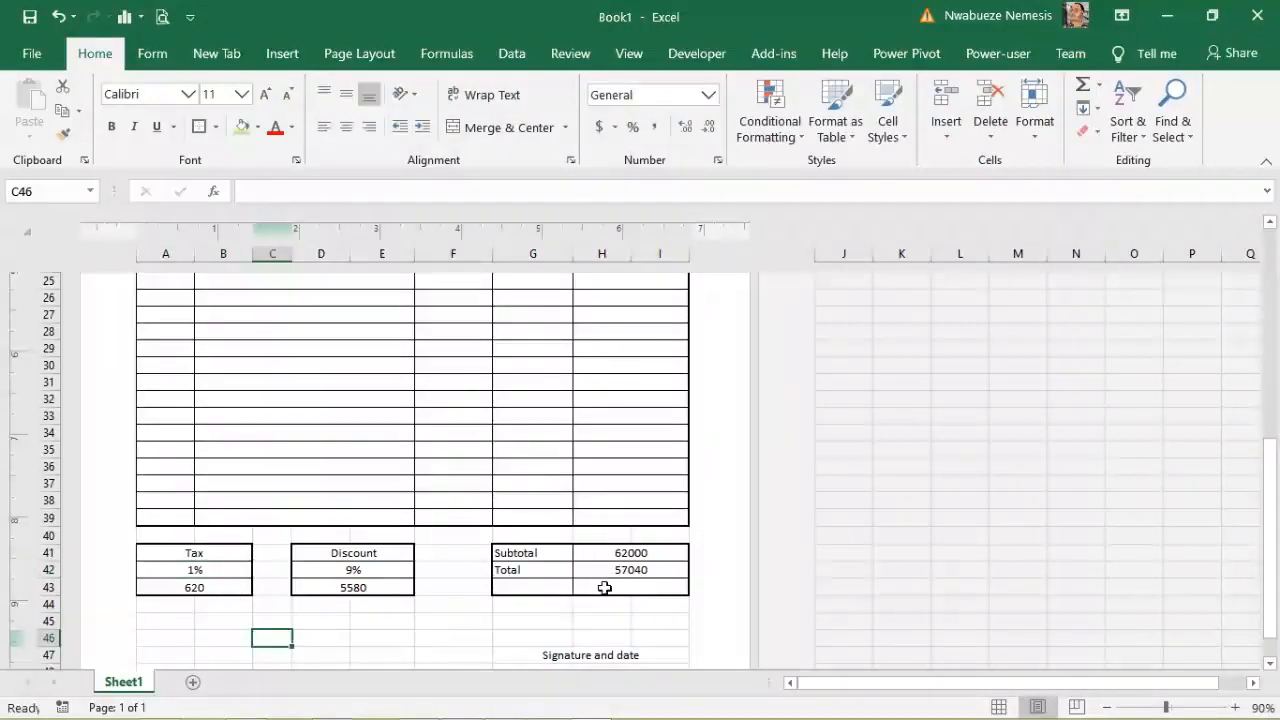
drag(1271, 534, 1266, 336)
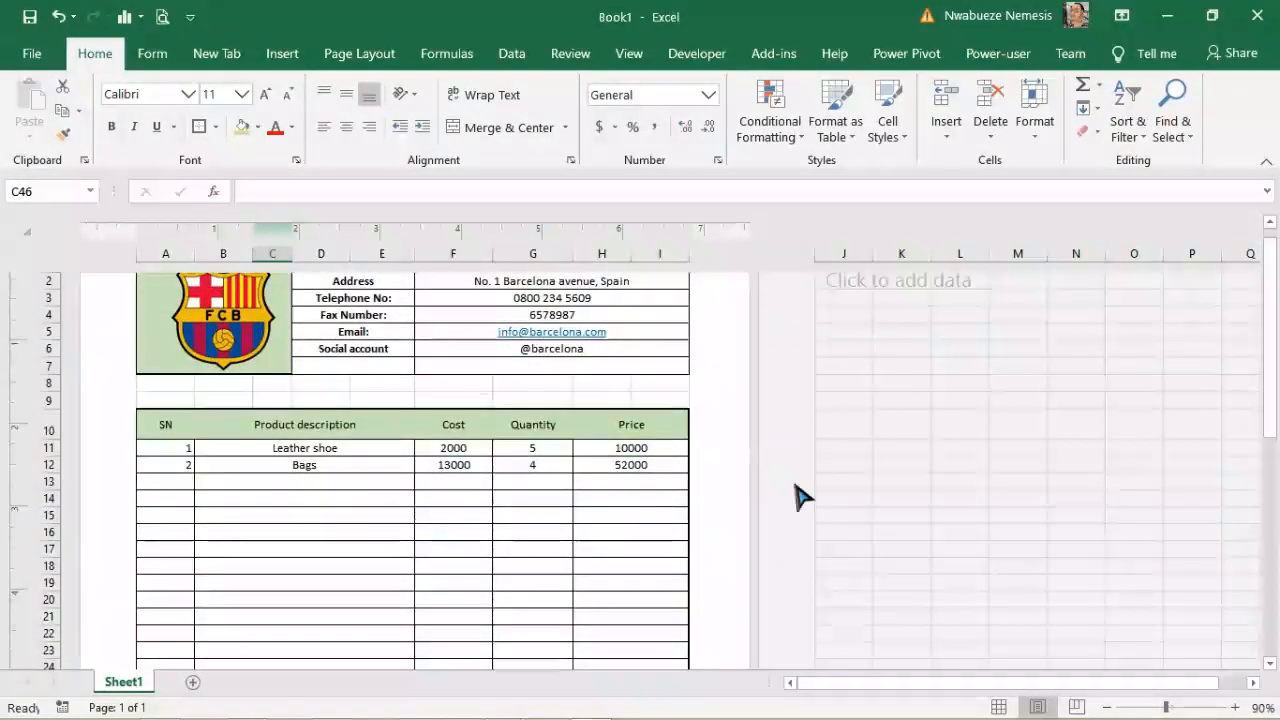
Step: Enable Gridlines Print on the Page Layout tab and preview the invoice with gridlines
drag(1274, 390, 1274, 343)
click(162, 16)
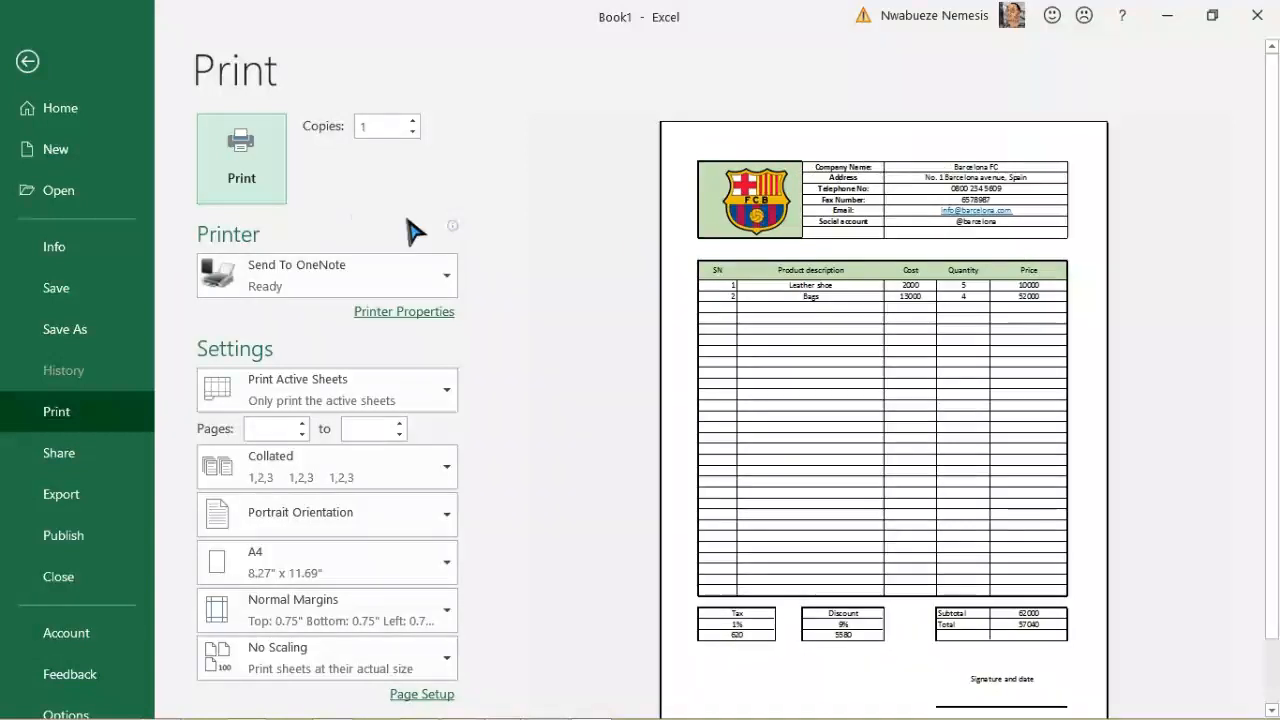
click(60, 76)
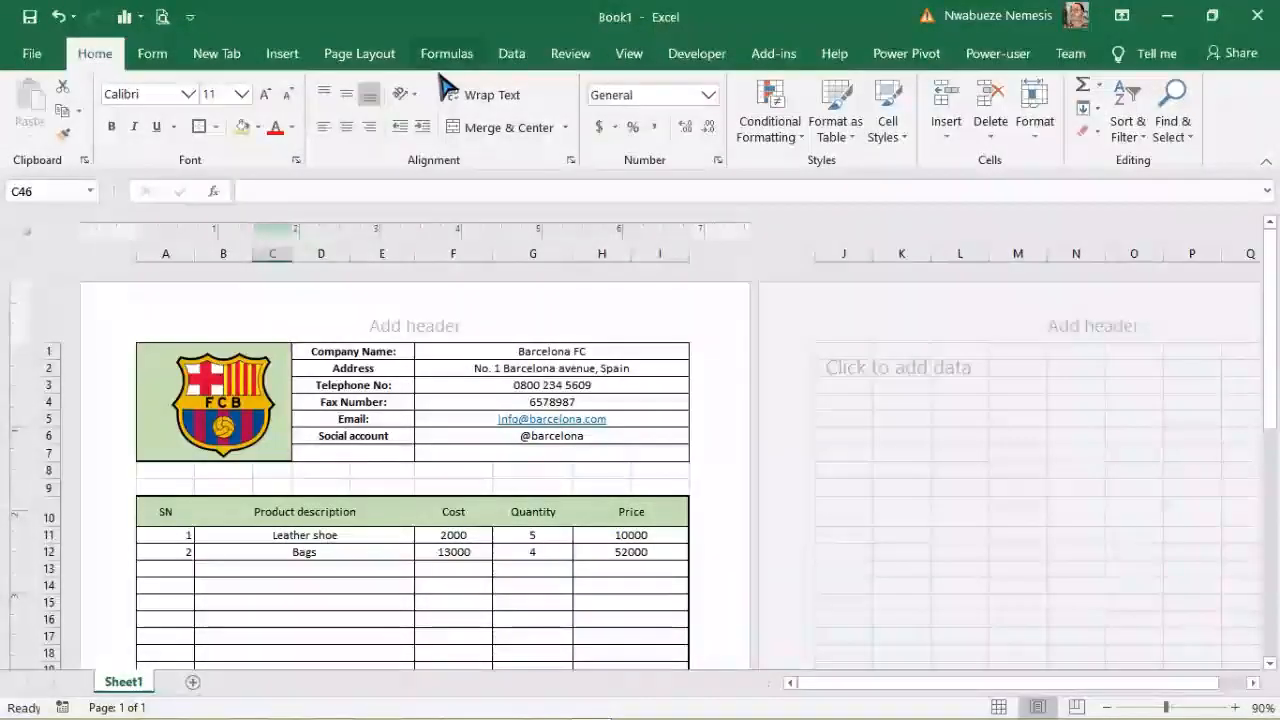
click(359, 53)
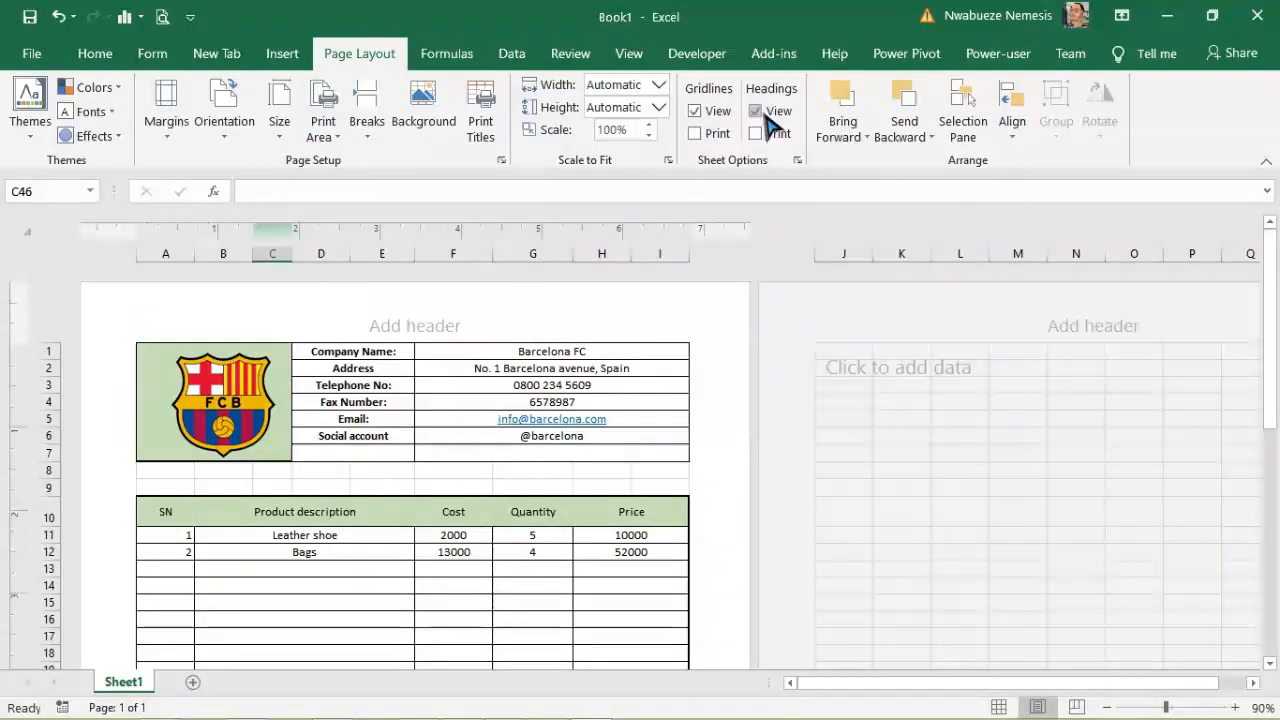
click(697, 134)
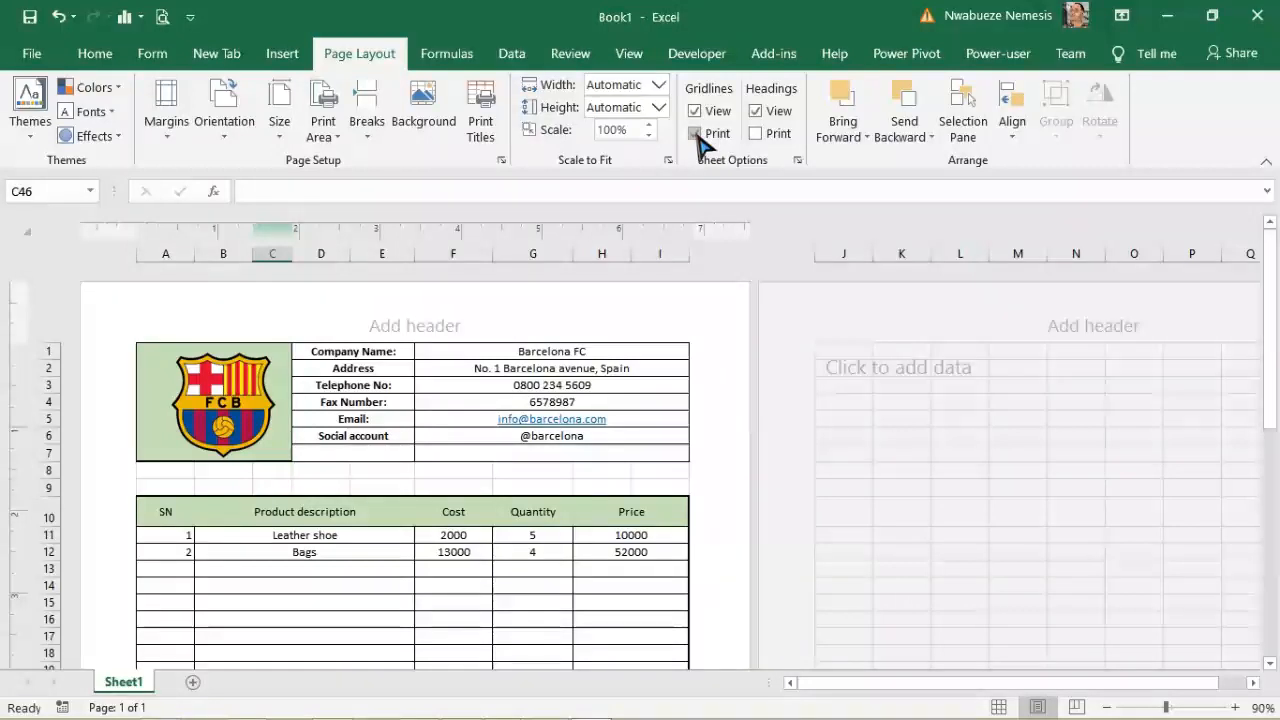
key(ctrl+p)
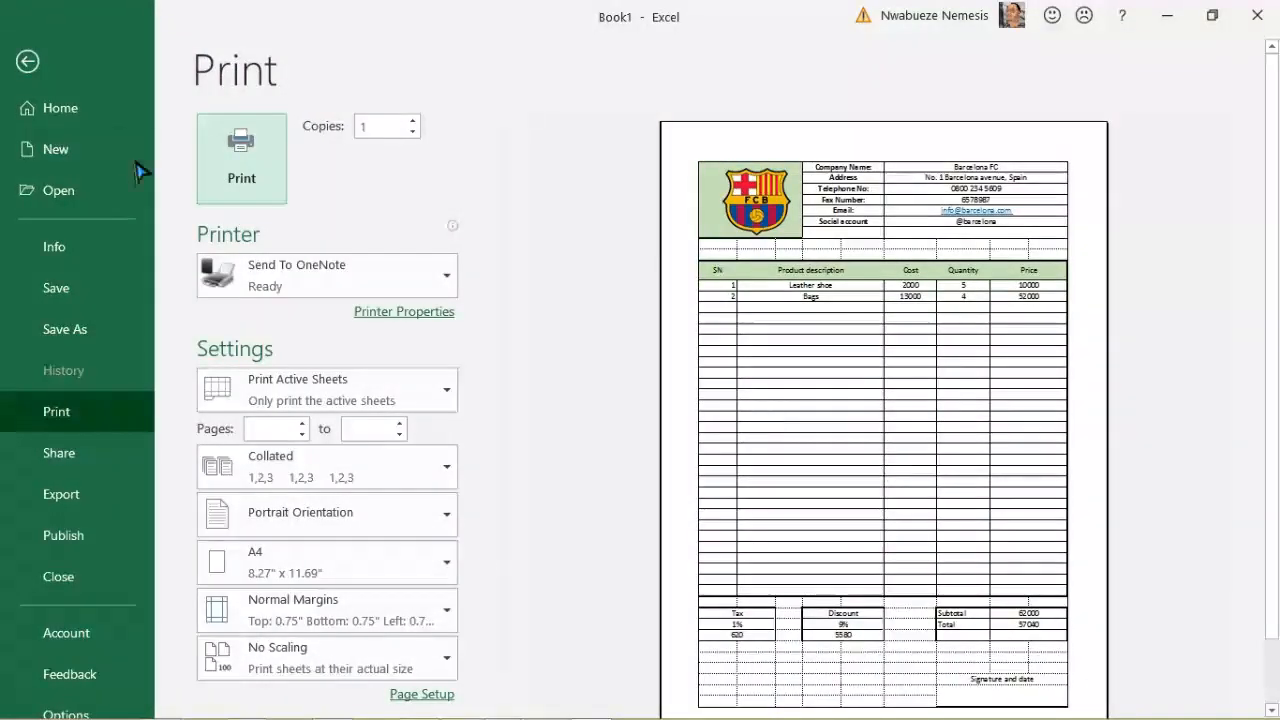
Step: Turn gridline printing back off and preview the invoice page without gridlines
click(27, 61)
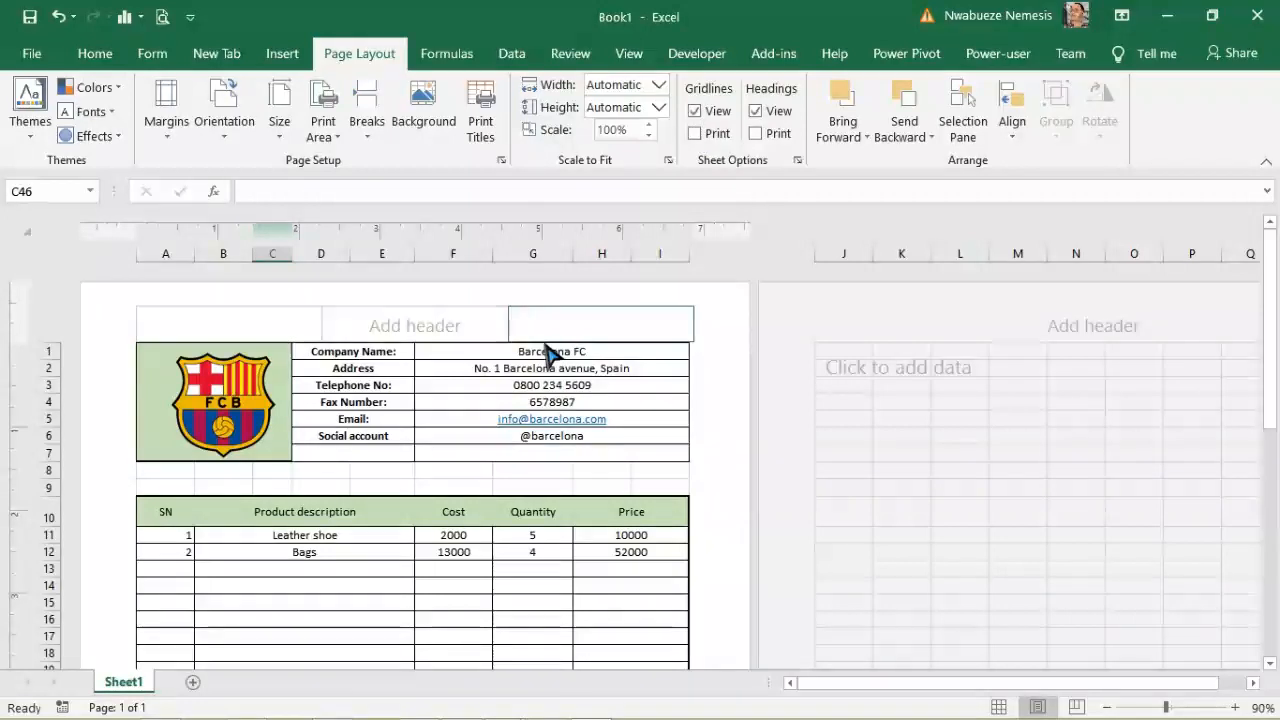
click(694, 111)
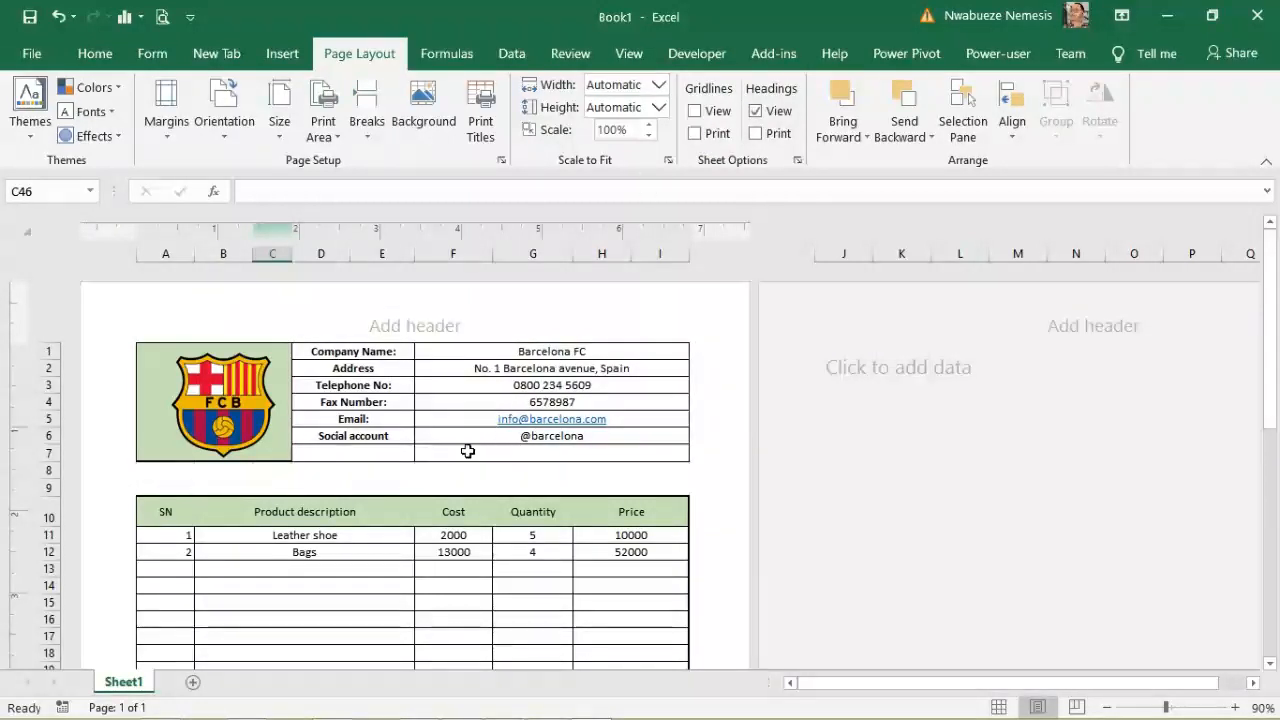
drag(1270, 350, 1266, 211)
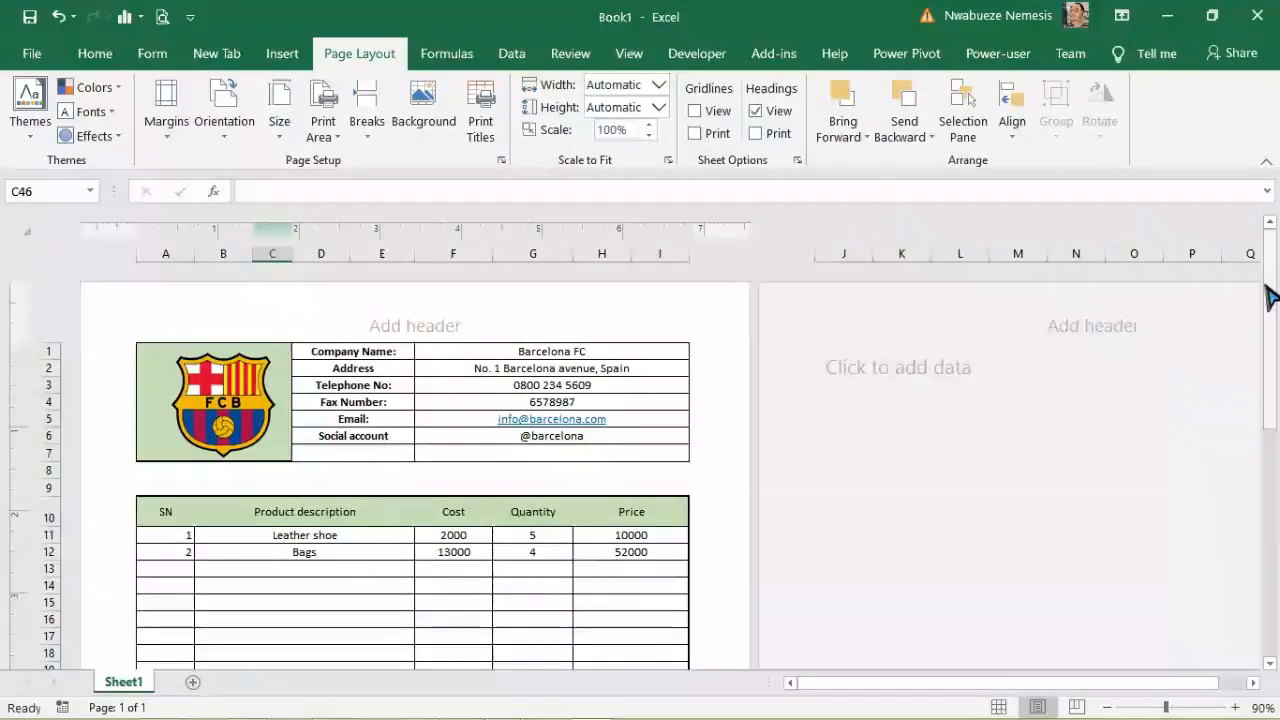
click(696, 112)
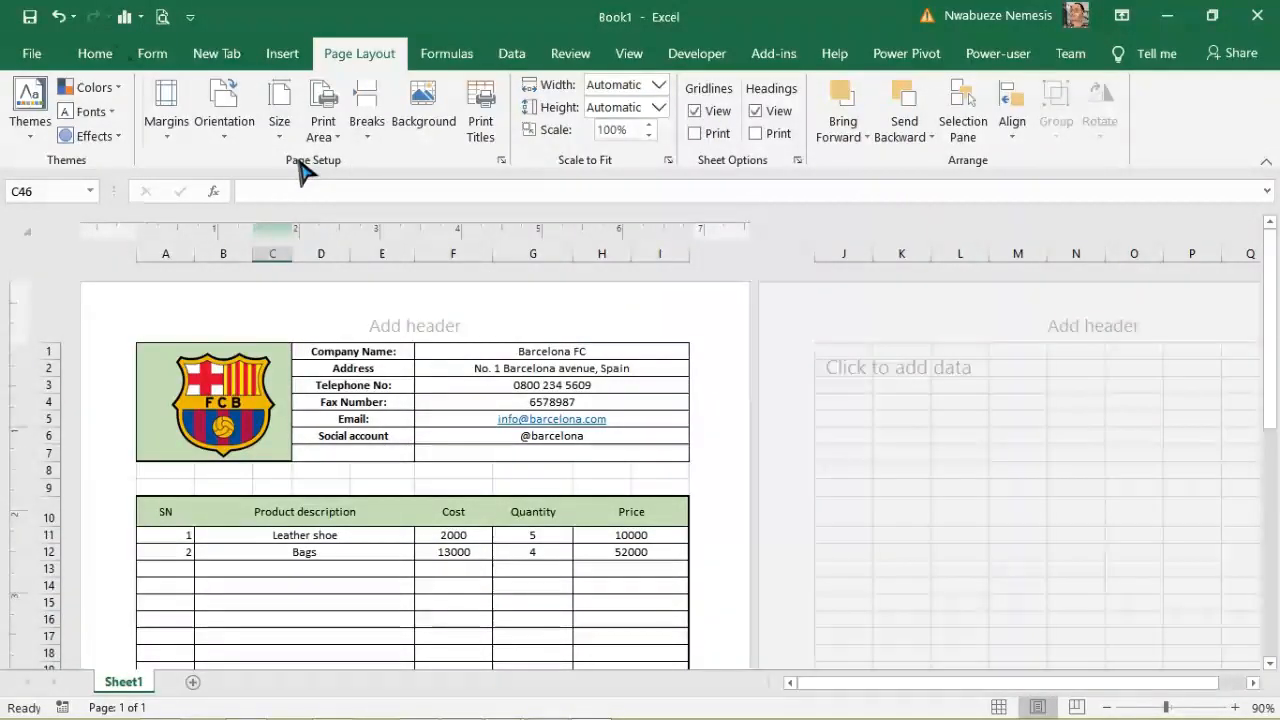
click(695, 133)
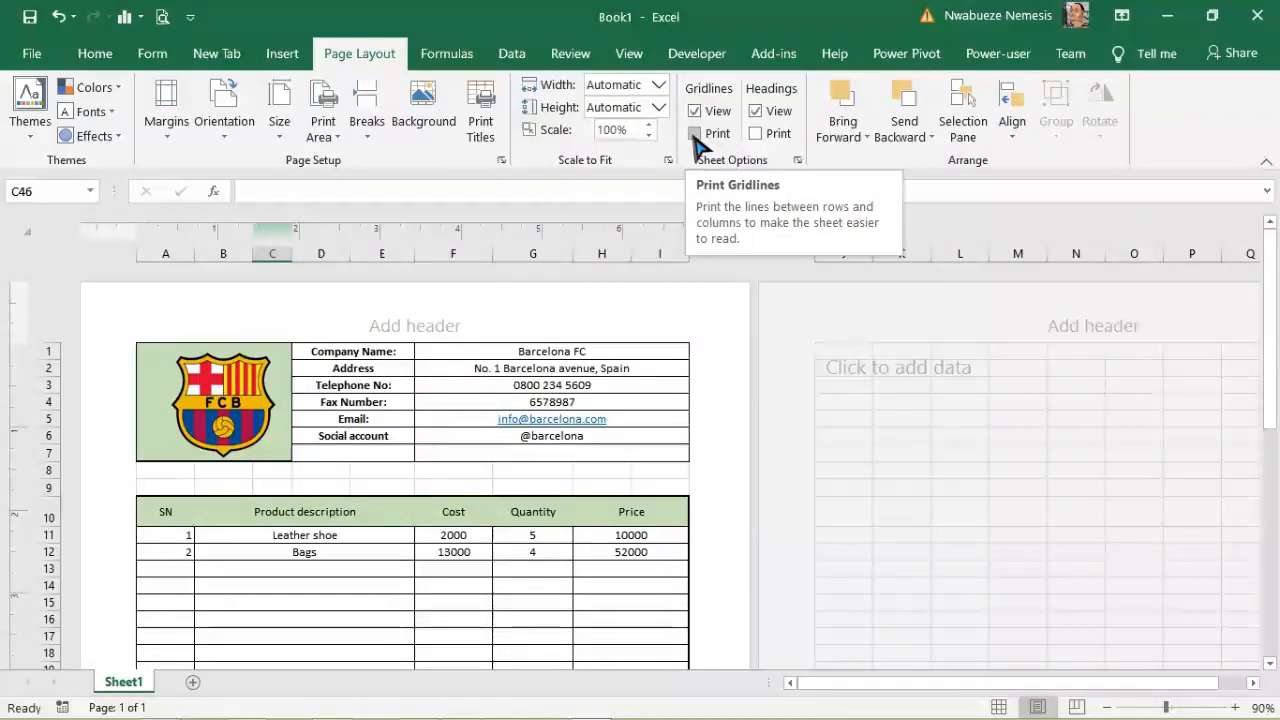
click(162, 16)
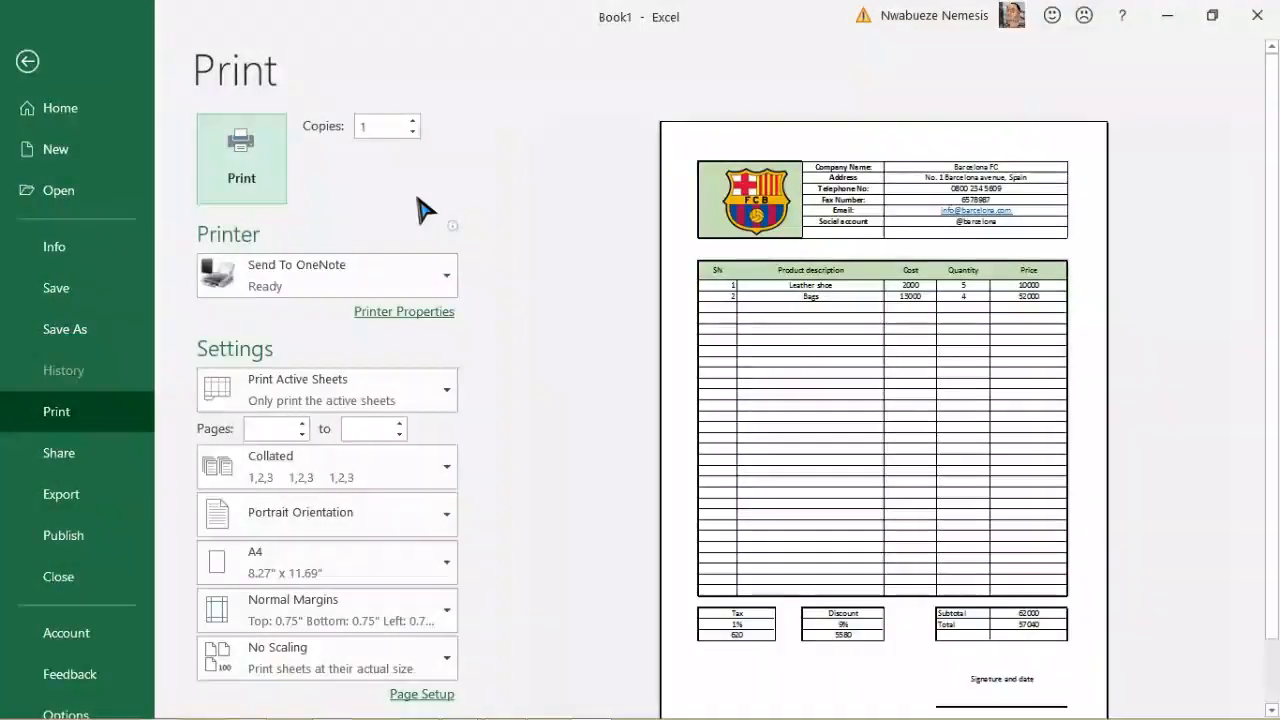
click(3, 5)
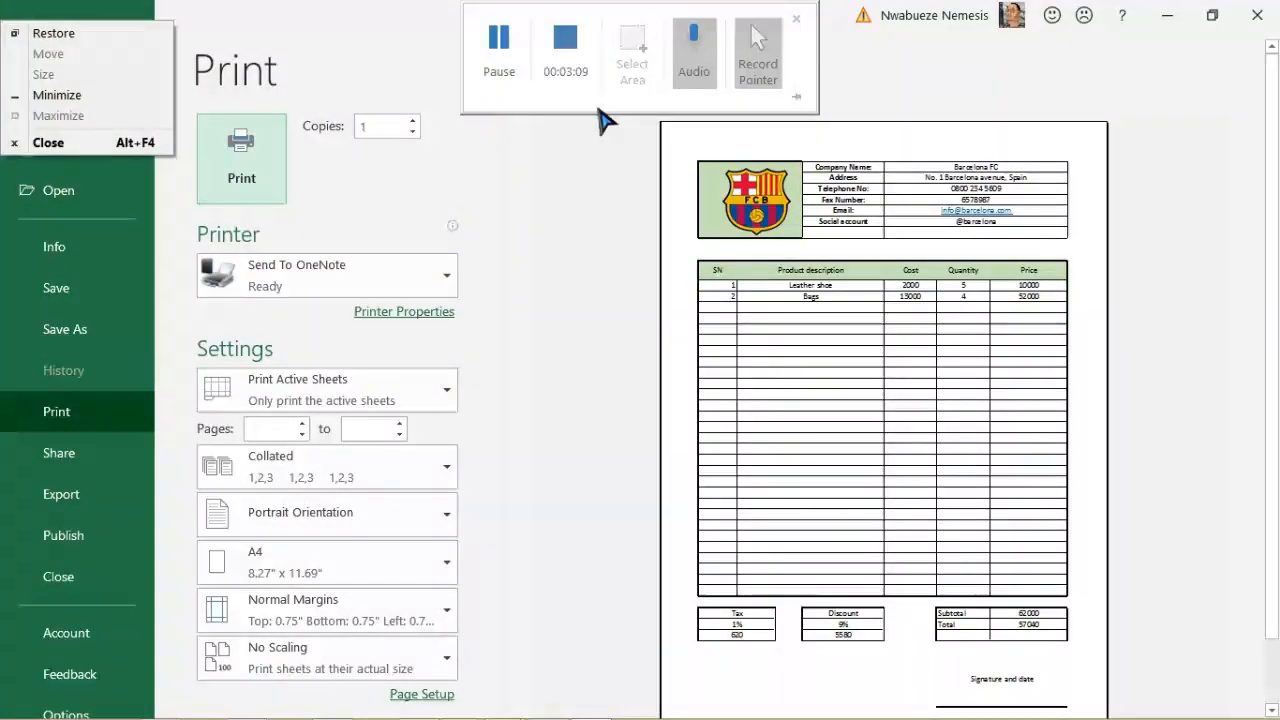
click(586, 275)
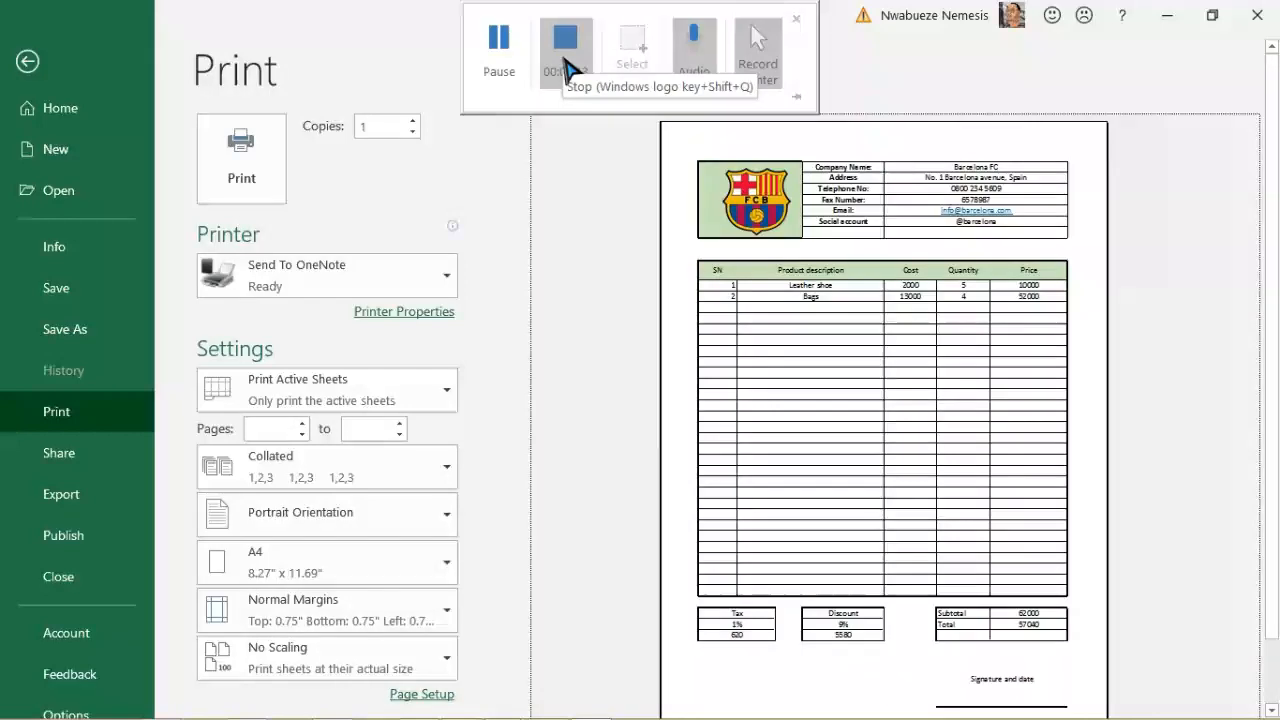
click(566, 62)
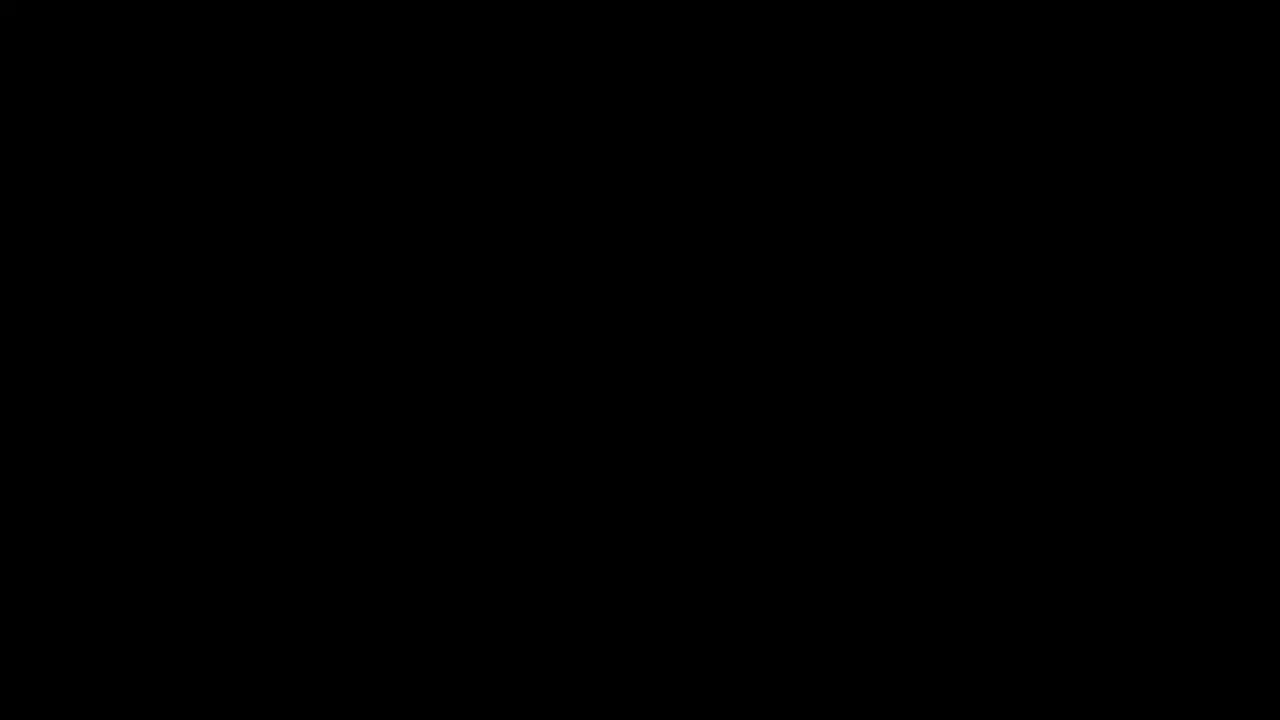